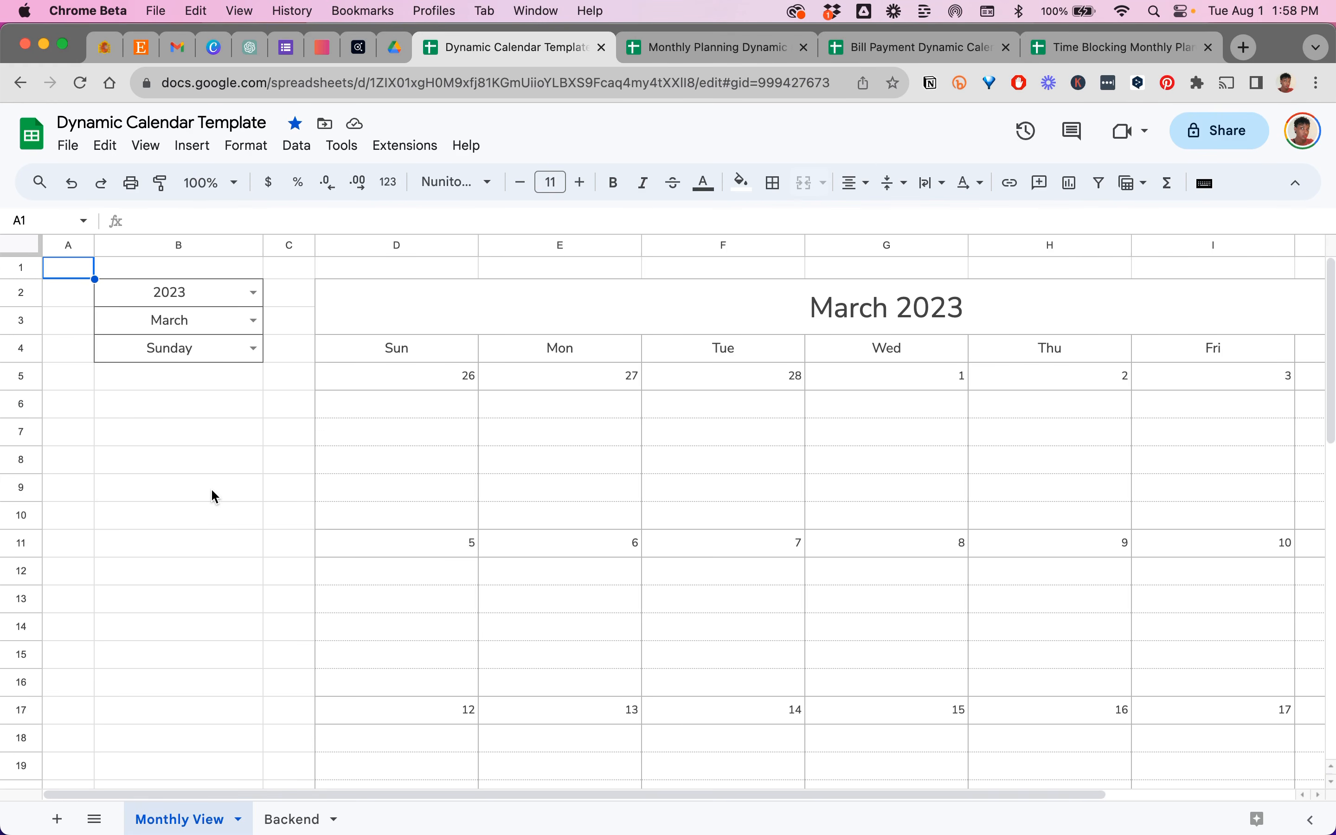
# Set the calendar to year 2024, month February and week start Monday in cells B2 to B4.
pyautogui.click(212, 491)
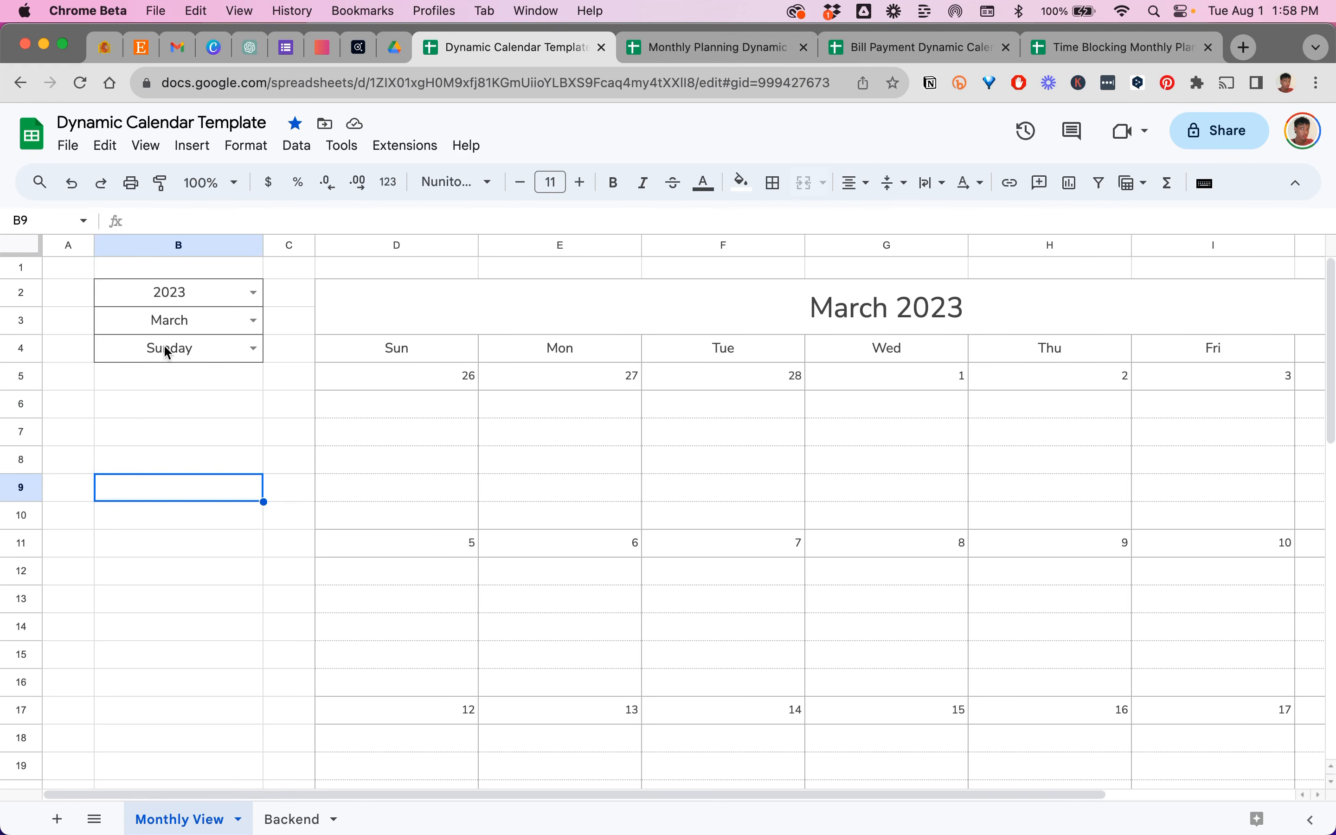
pyautogui.click(253, 293)
pyautogui.click(188, 346)
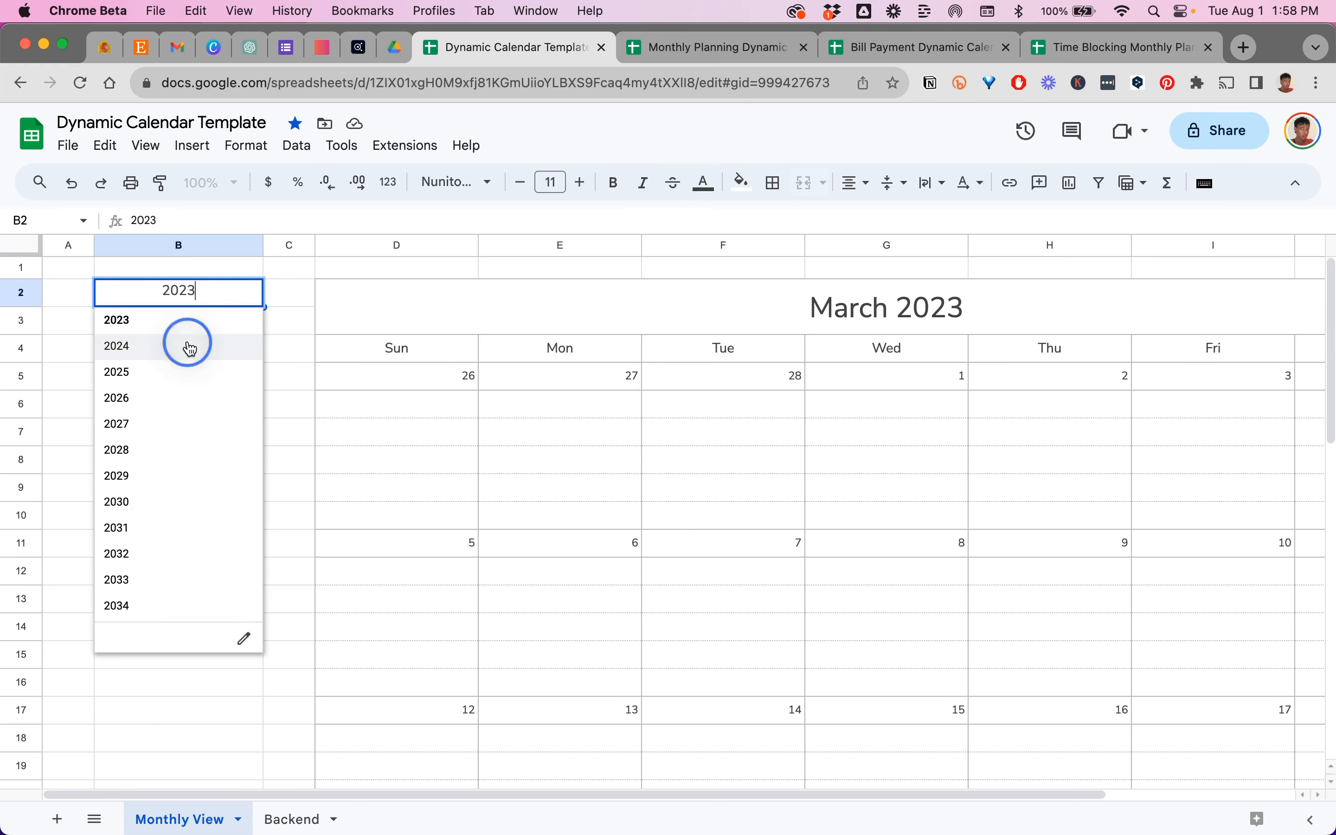
pyautogui.click(254, 322)
pyautogui.click(223, 375)
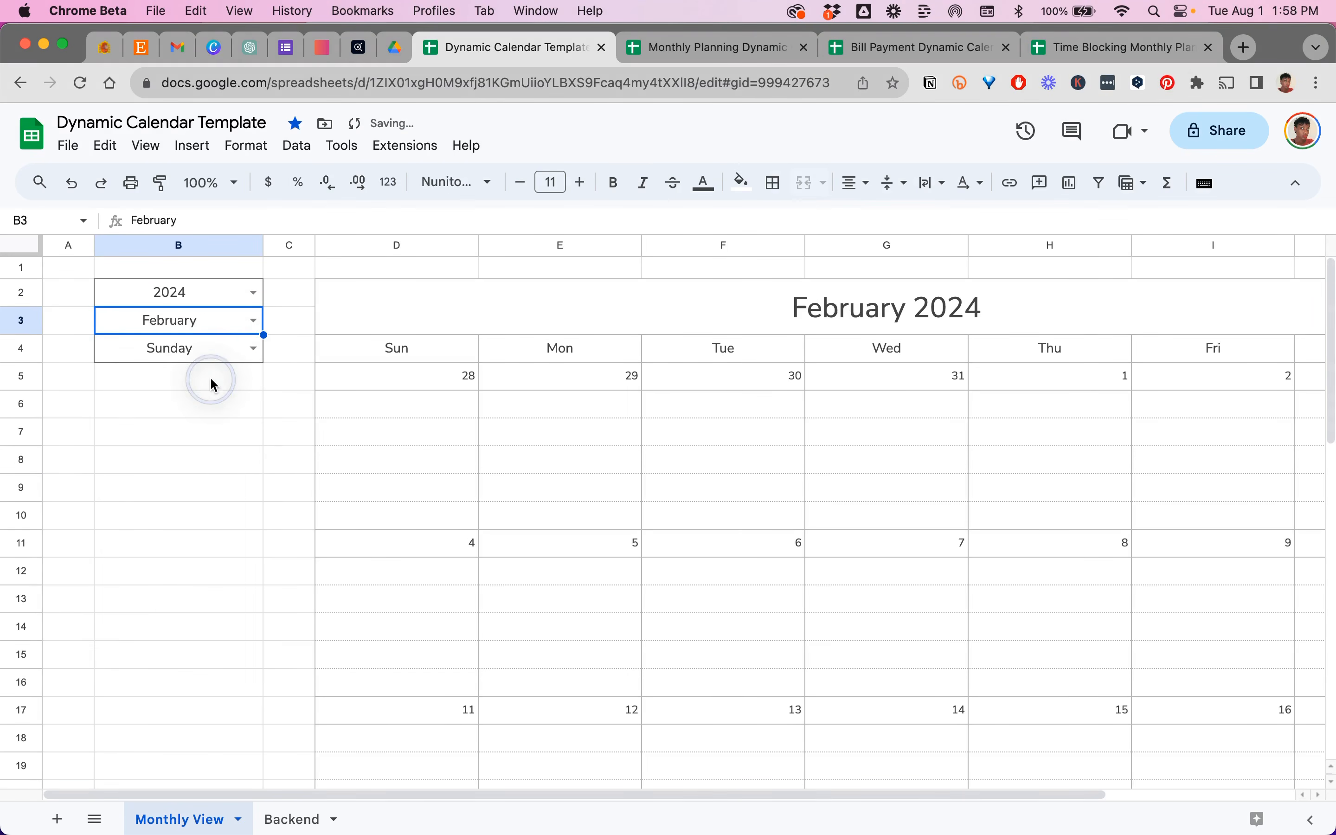
pyautogui.click(253, 347)
pyautogui.click(220, 398)
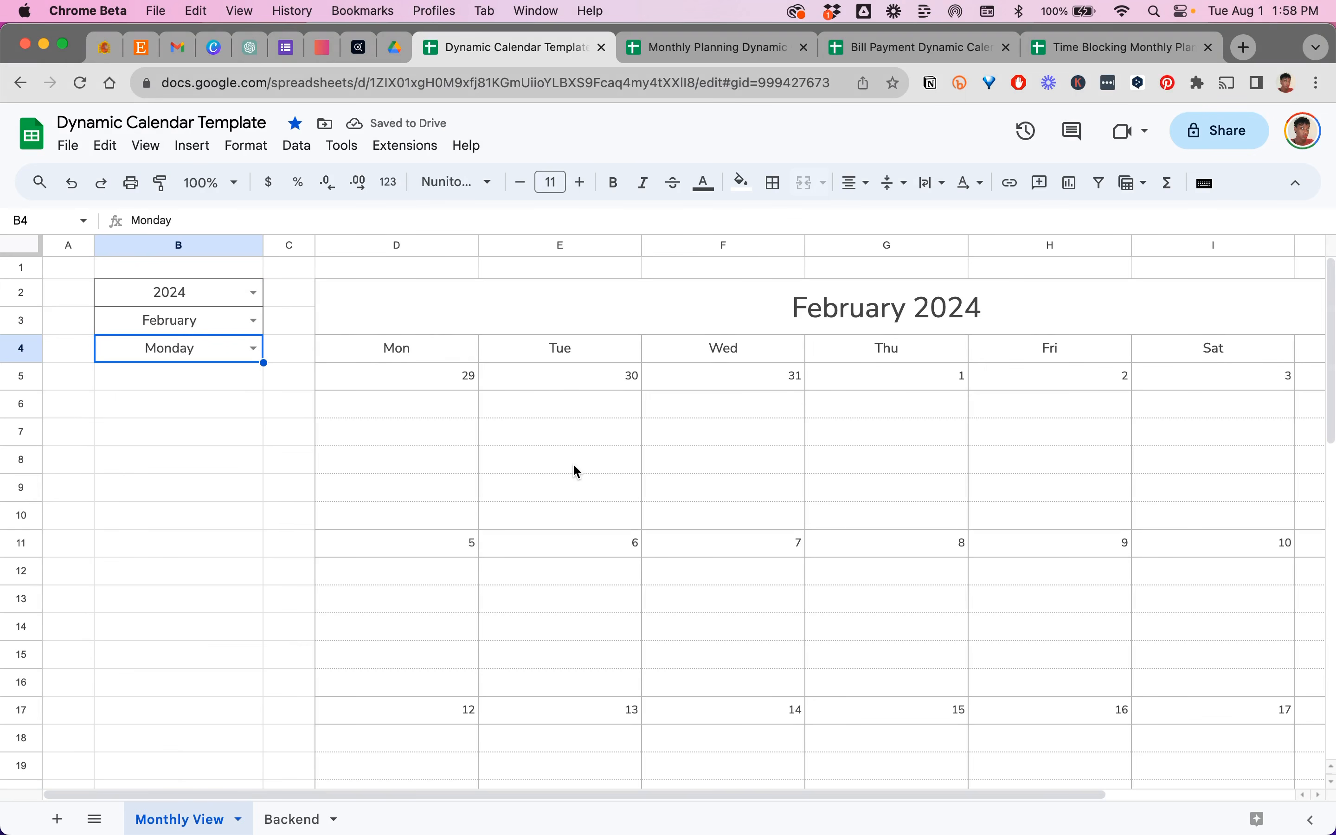
# Choose Sunday as the first day of the week in cell B4.
pyautogui.click(252, 295)
pyautogui.click(254, 348)
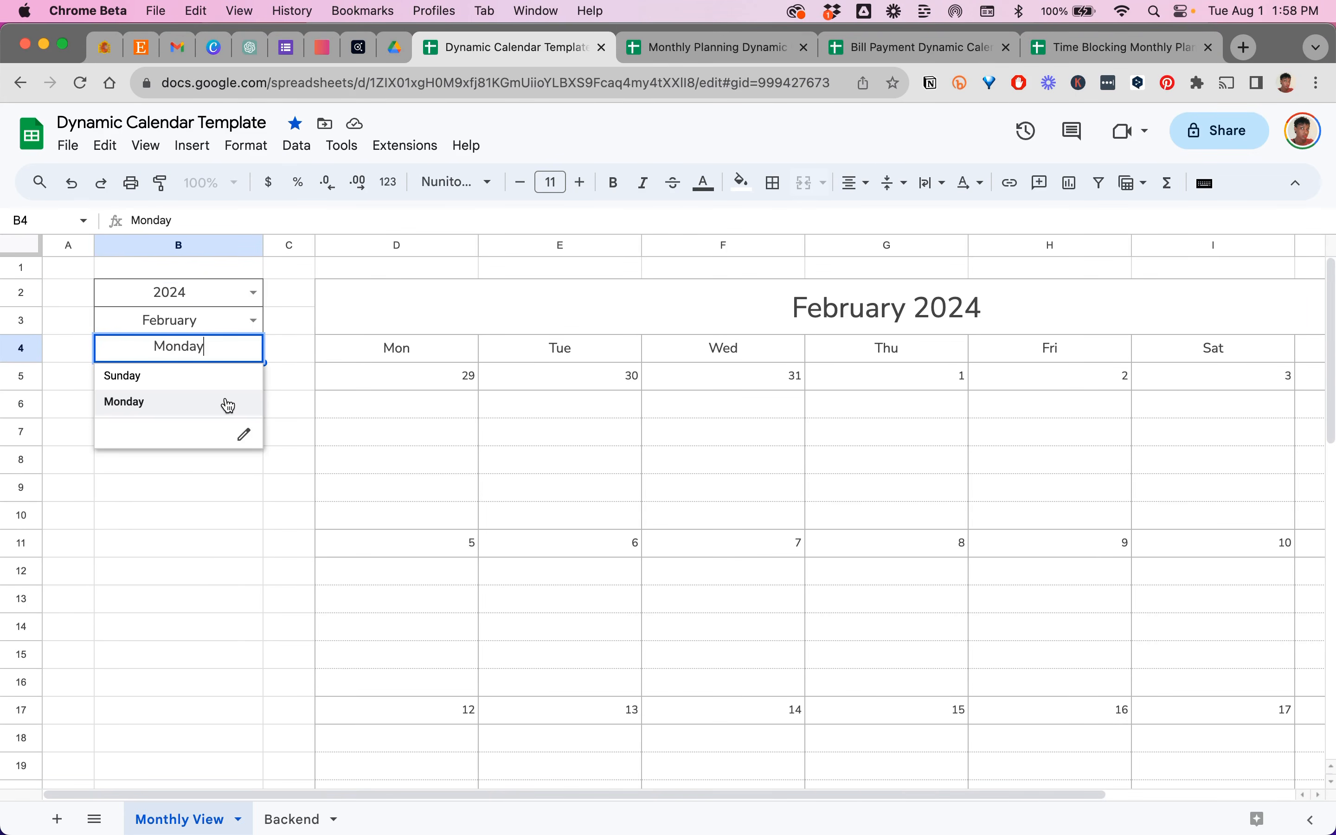
pyautogui.click(229, 404)
pyautogui.click(262, 345)
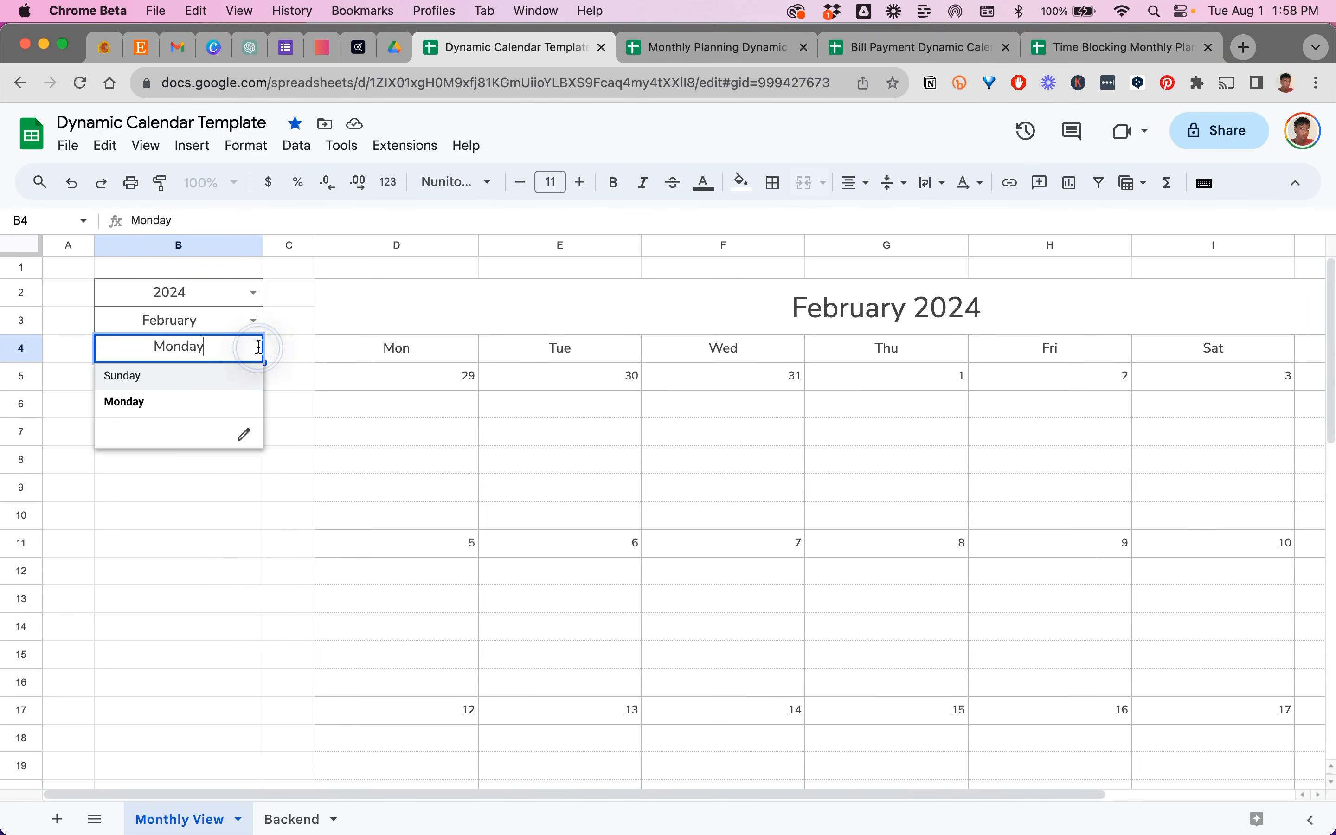
pyautogui.click(200, 379)
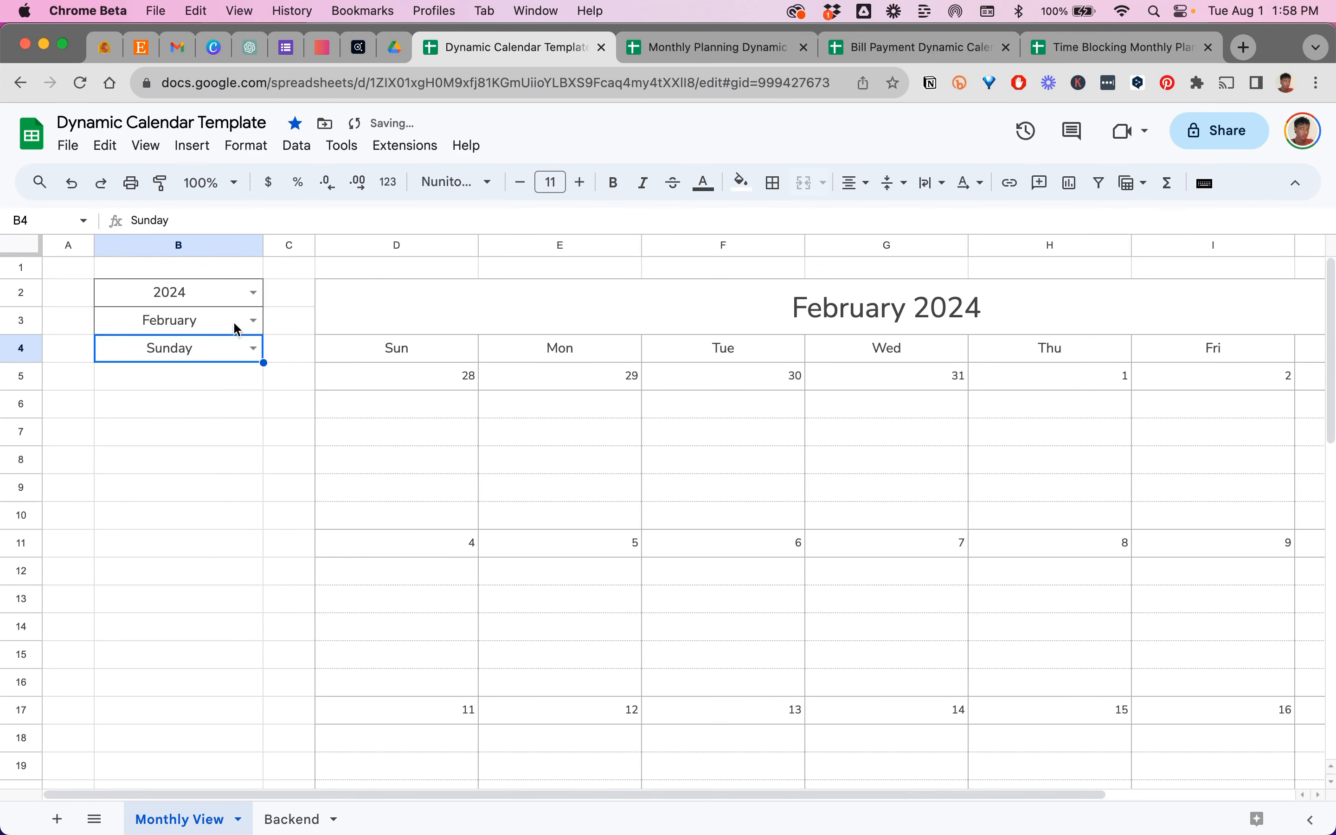
# Set the calendar's year to 2023 in B2 and its month to August in B3.
pyautogui.click(252, 292)
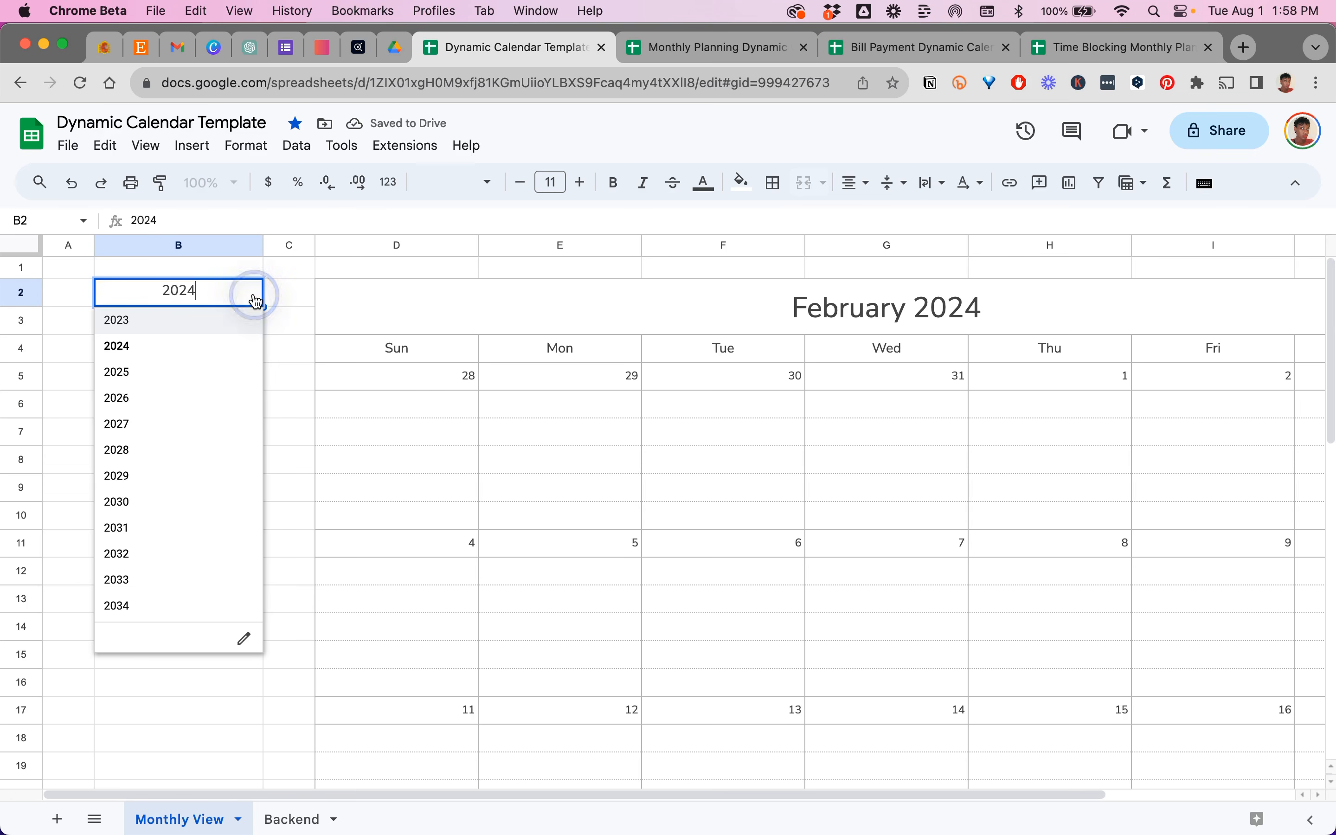
pyautogui.click(173, 320)
pyautogui.click(173, 320)
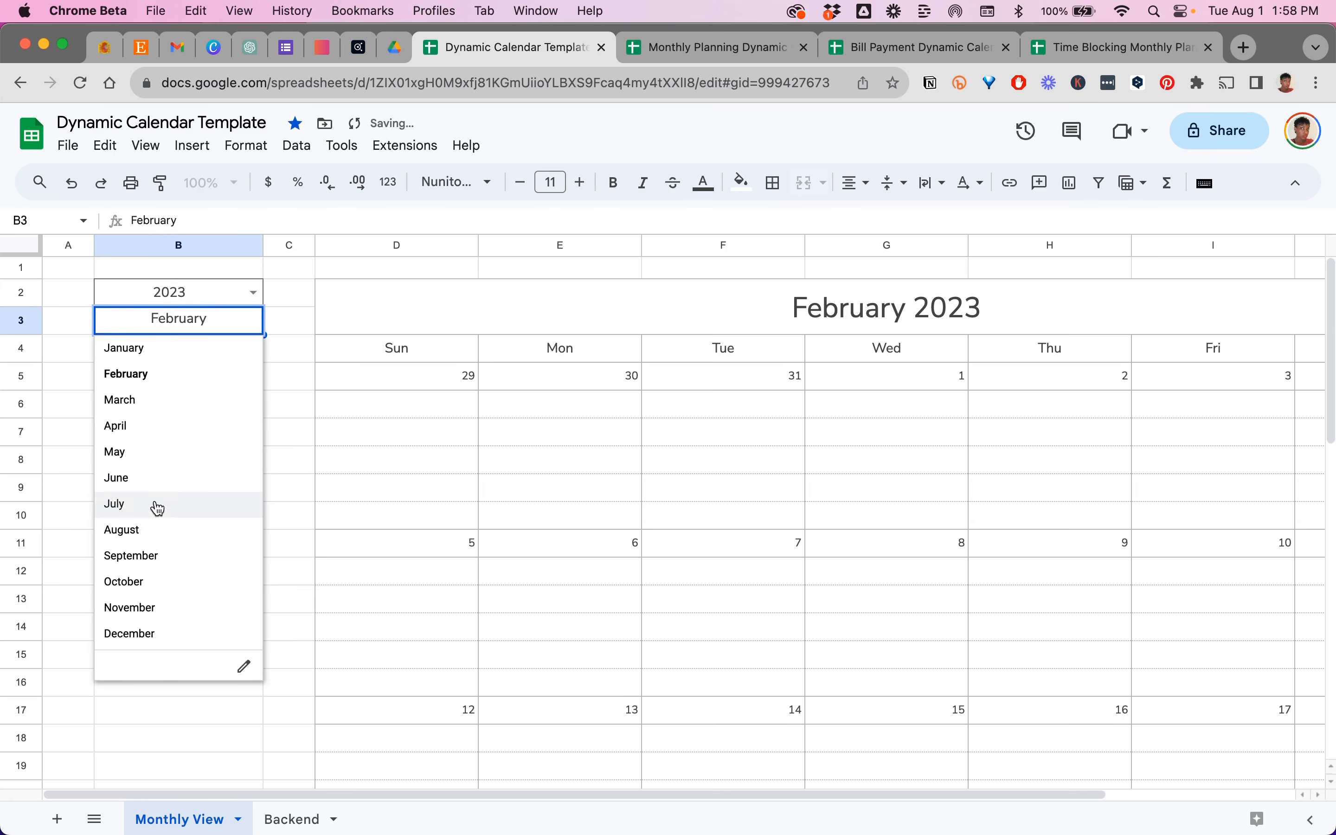
pyautogui.click(150, 536)
pyautogui.click(353, 428)
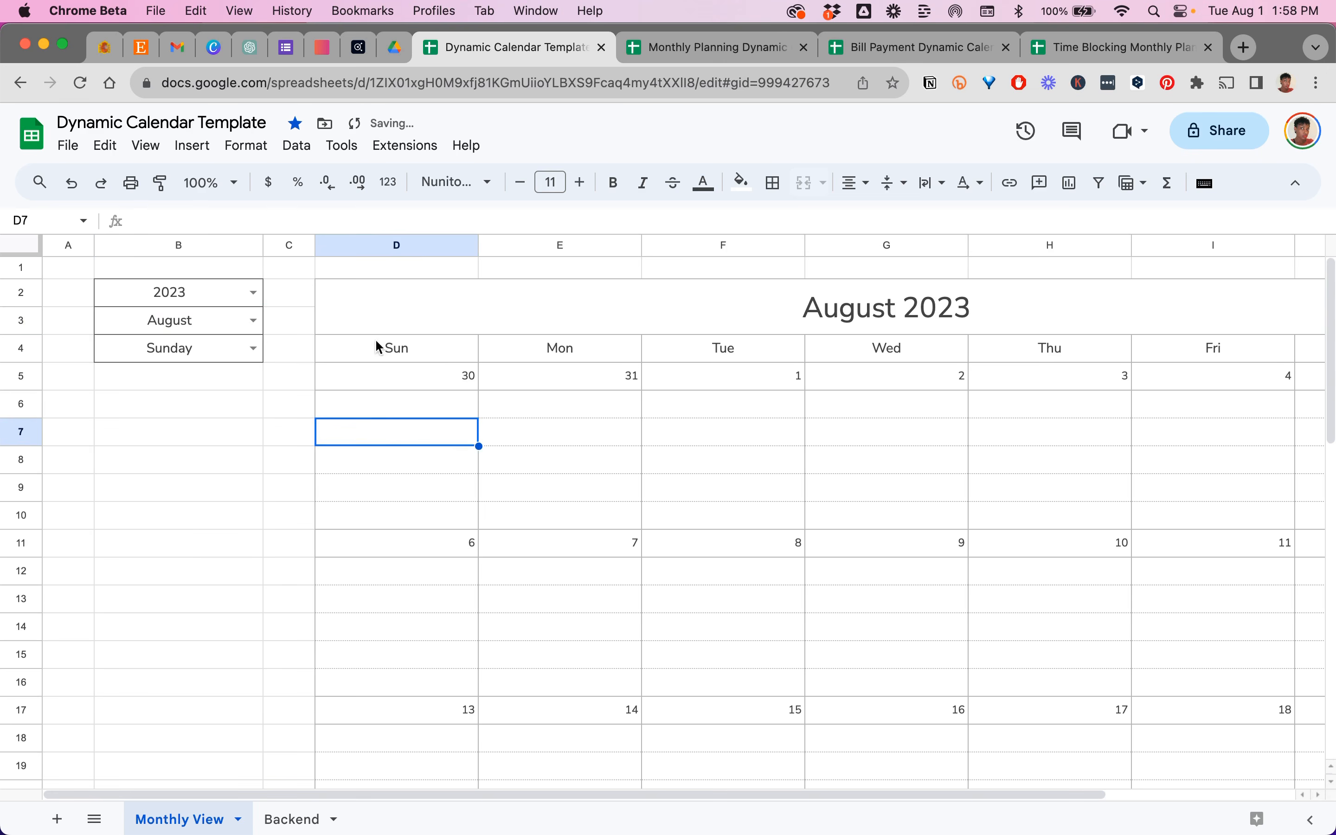
# Inspect the cells behind the calendar's title, its first weekday header and the Tuesday date in row 5.
pyautogui.click(388, 307)
pyautogui.click(386, 357)
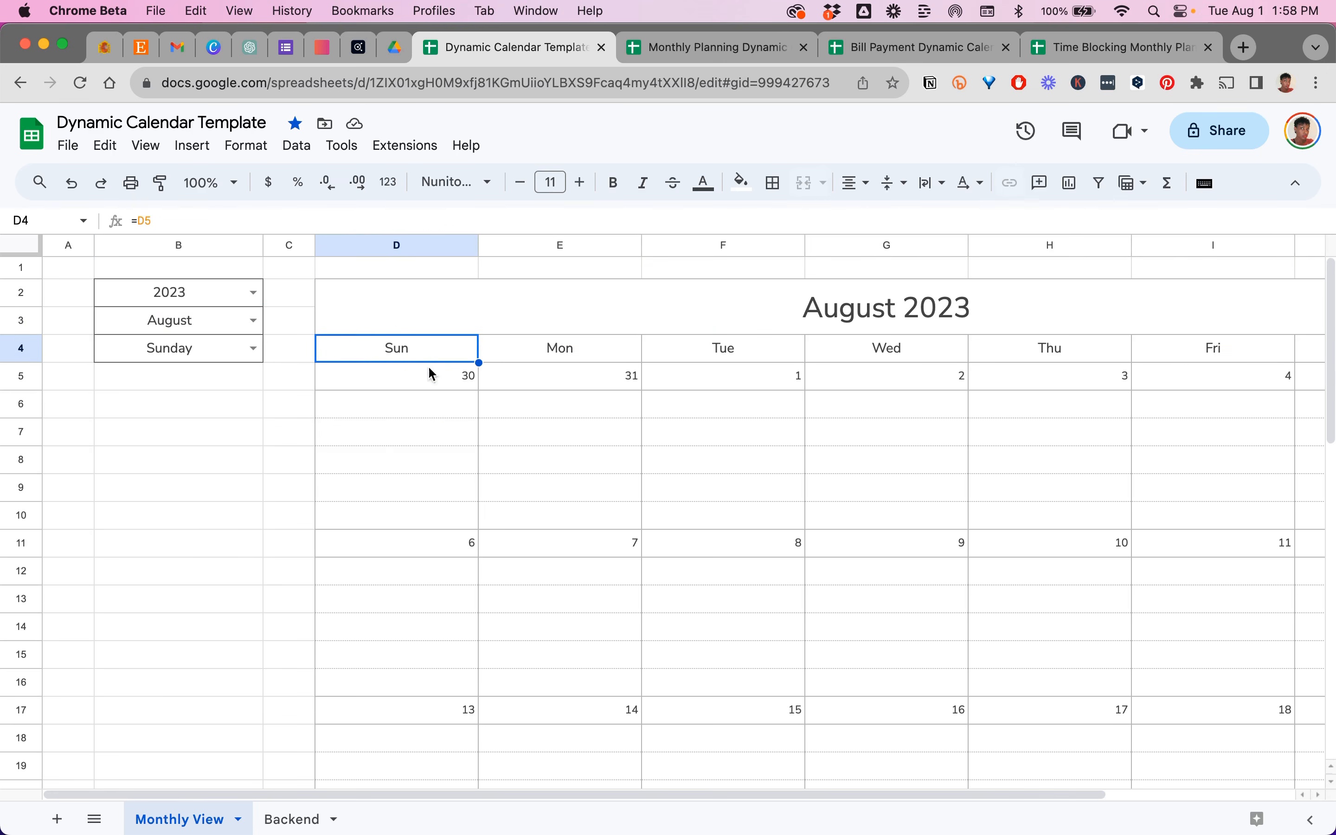
pyautogui.click(718, 381)
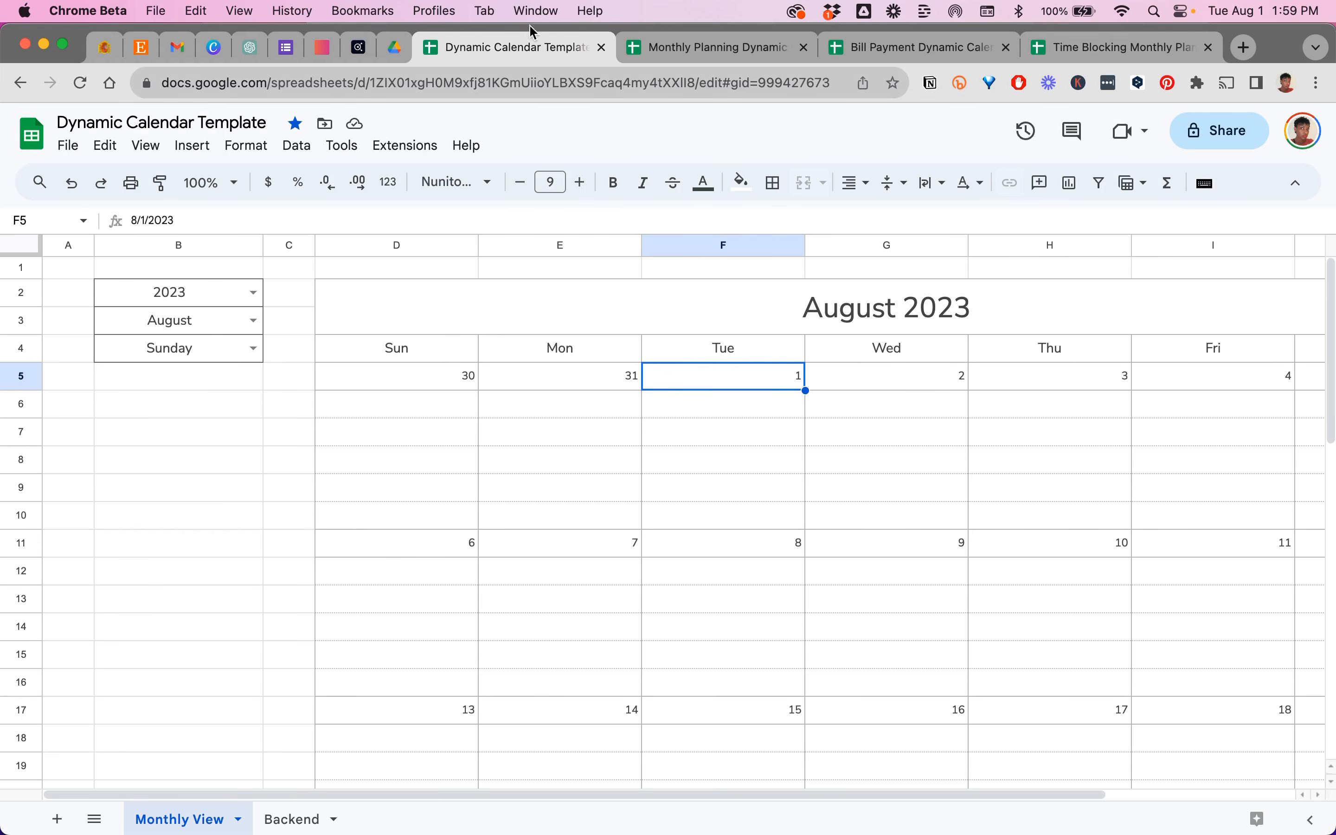
# Switch to the Monthly Planning Dynamic Calendar and enter Task 1 and Task 2 under Monday the 29th.
pyautogui.click(712, 51)
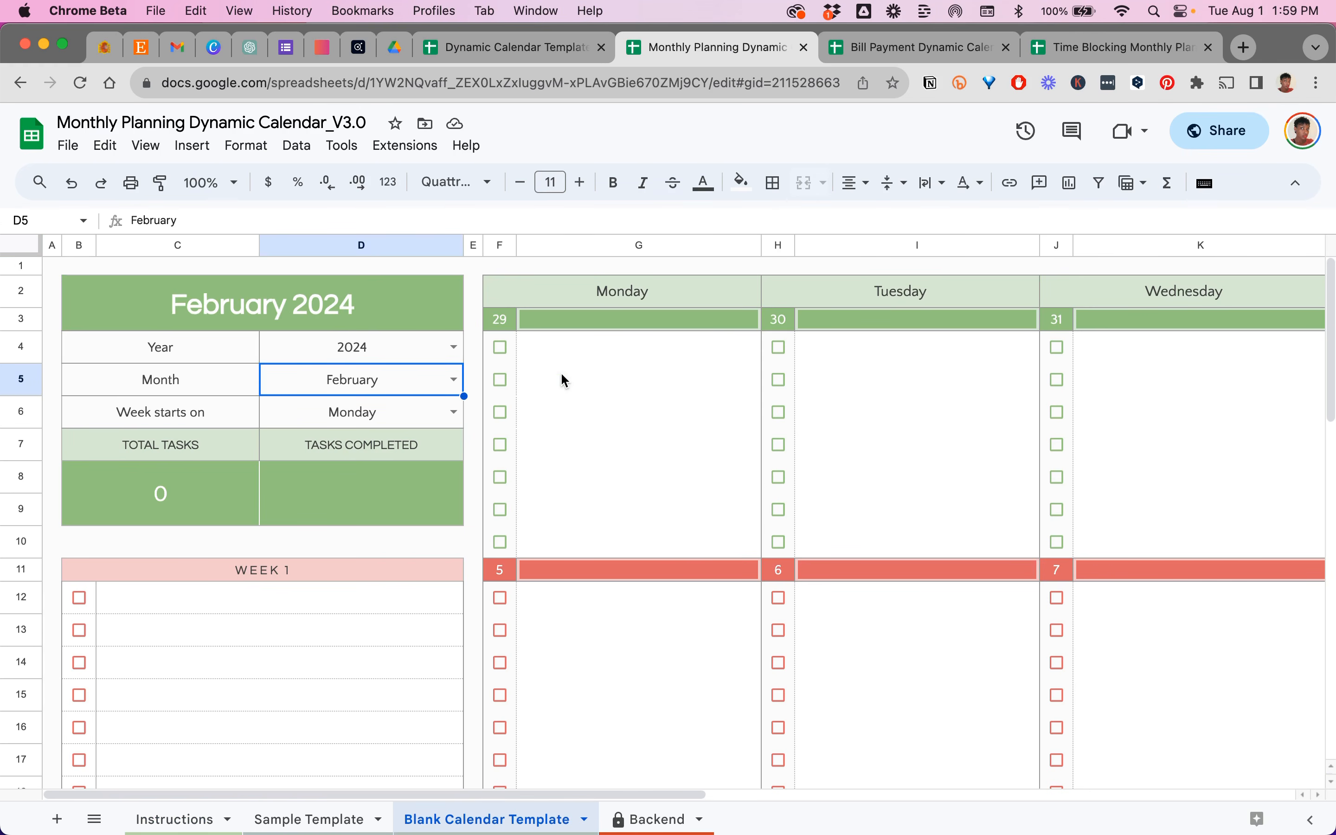
pyautogui.hscroll(5, 561, 375)
pyautogui.hscroll(-5, 561, 374)
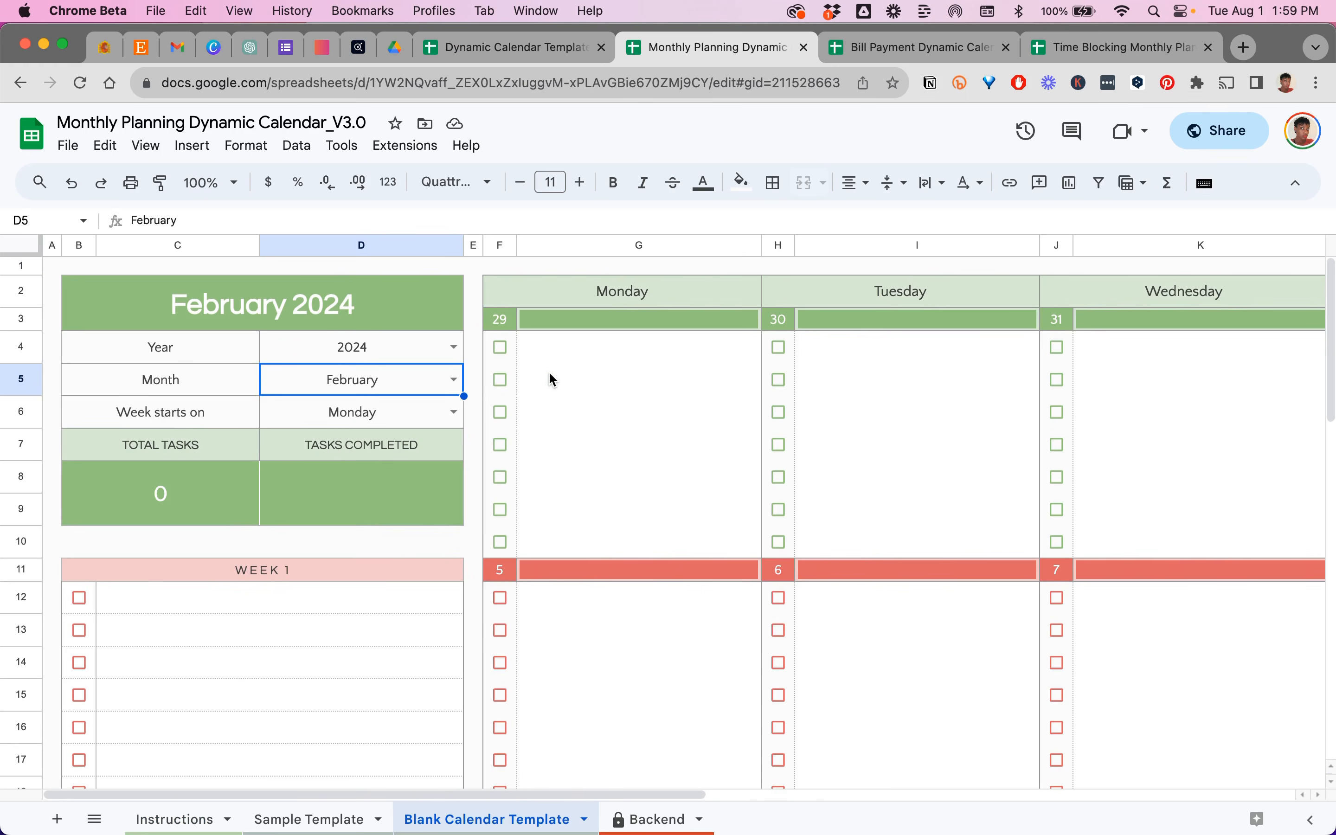
pyautogui.click(581, 355)
pyautogui.write('Task 1')
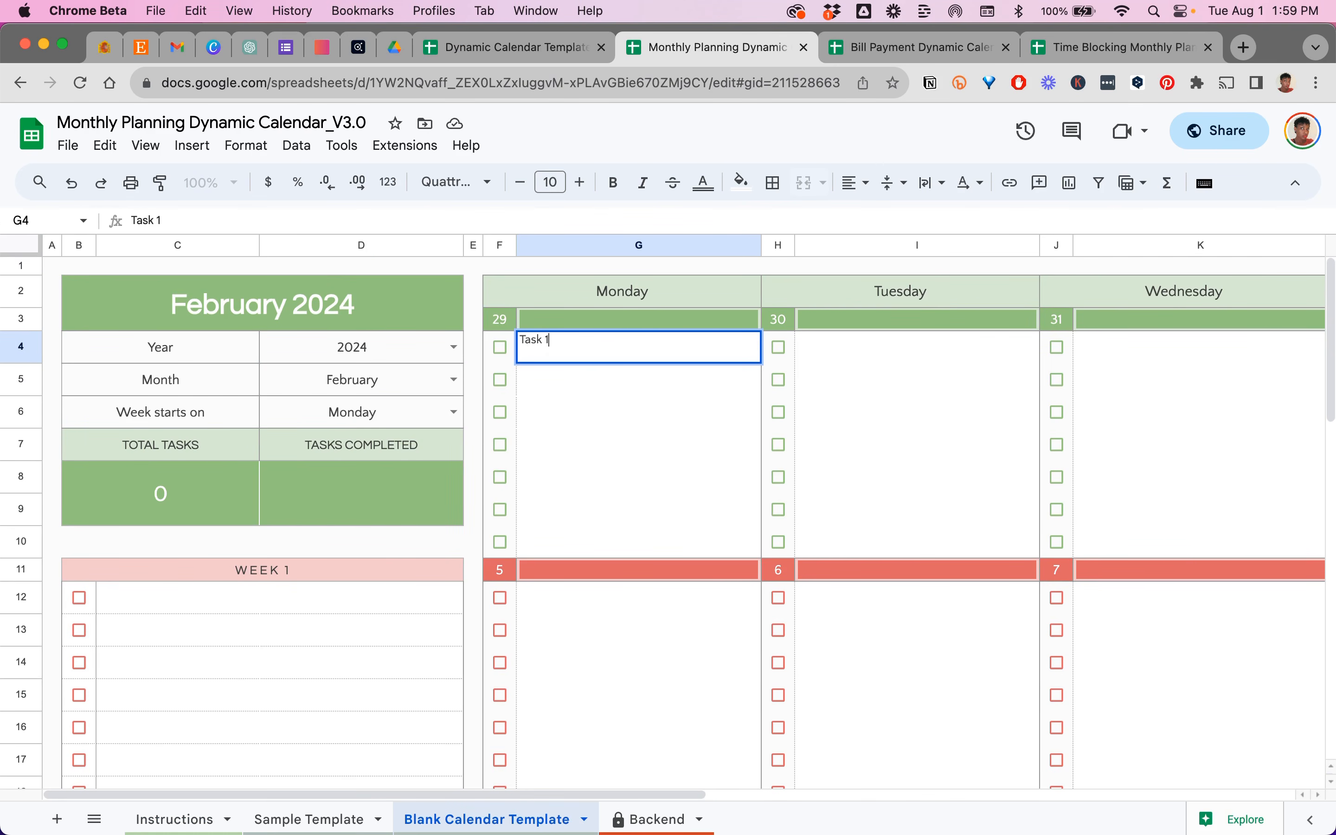
pyautogui.press('Return')
pyautogui.write('Task ')
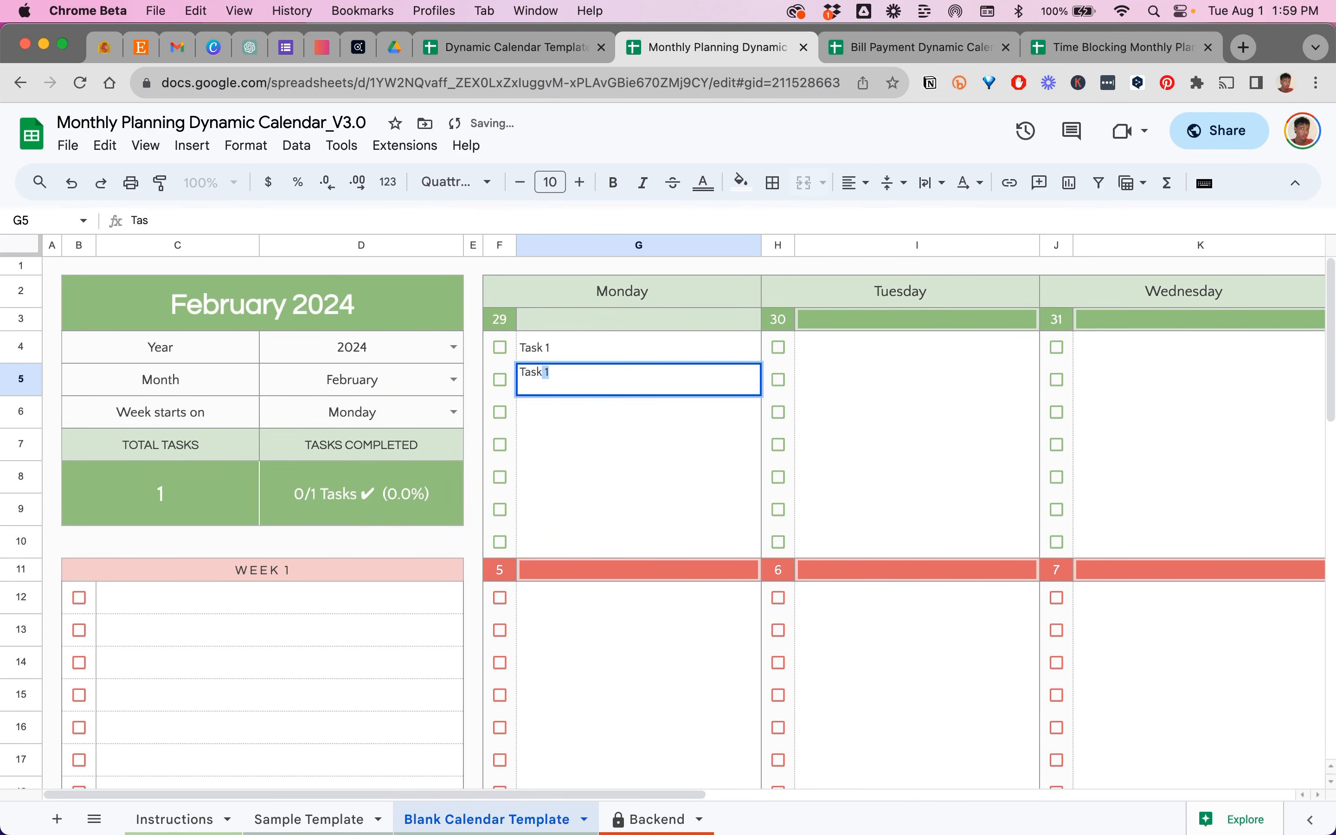
pyautogui.write('2')
pyautogui.click(620, 446)
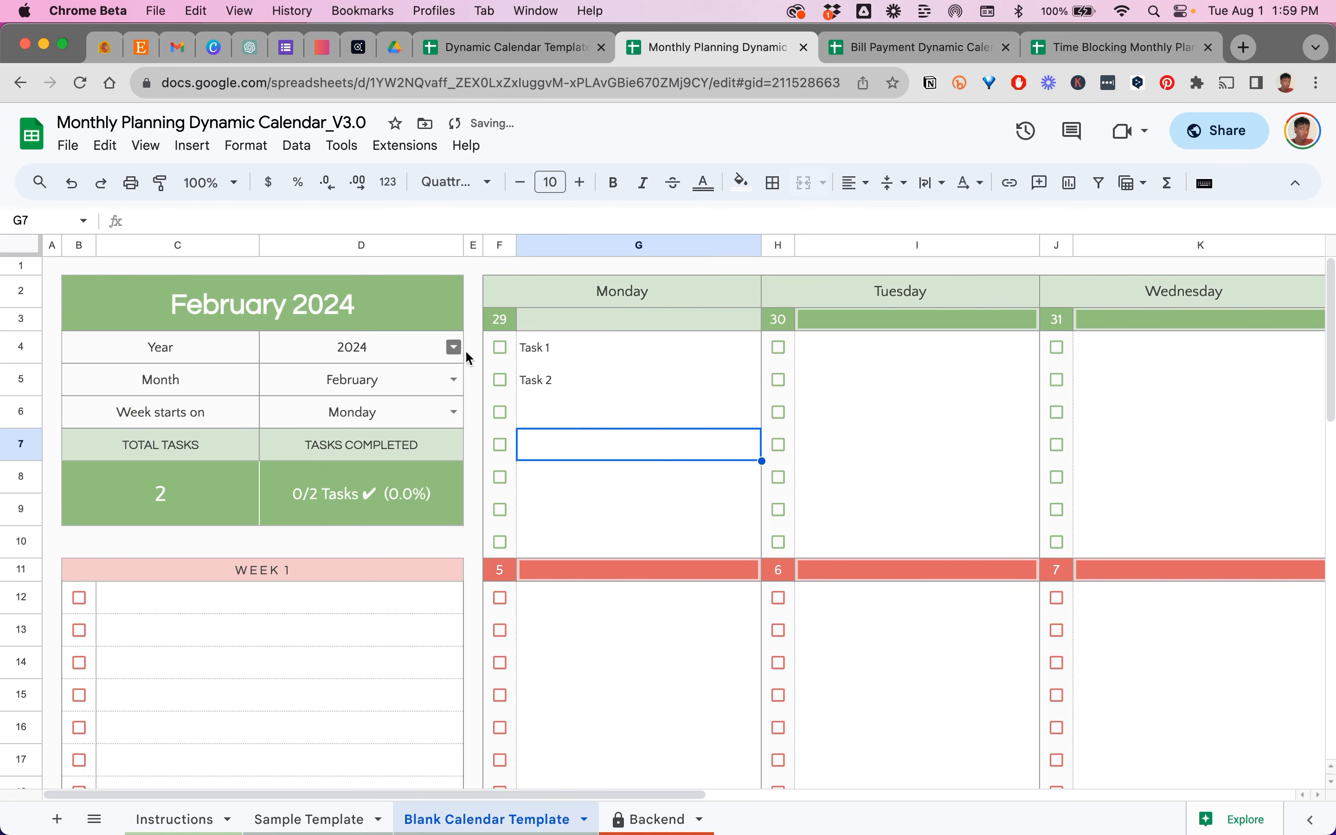
# Mark Task 1 under Monday the 29th as completed and toggle the checkbox of Task 2.
pyautogui.click(502, 349)
pyautogui.click(499, 379)
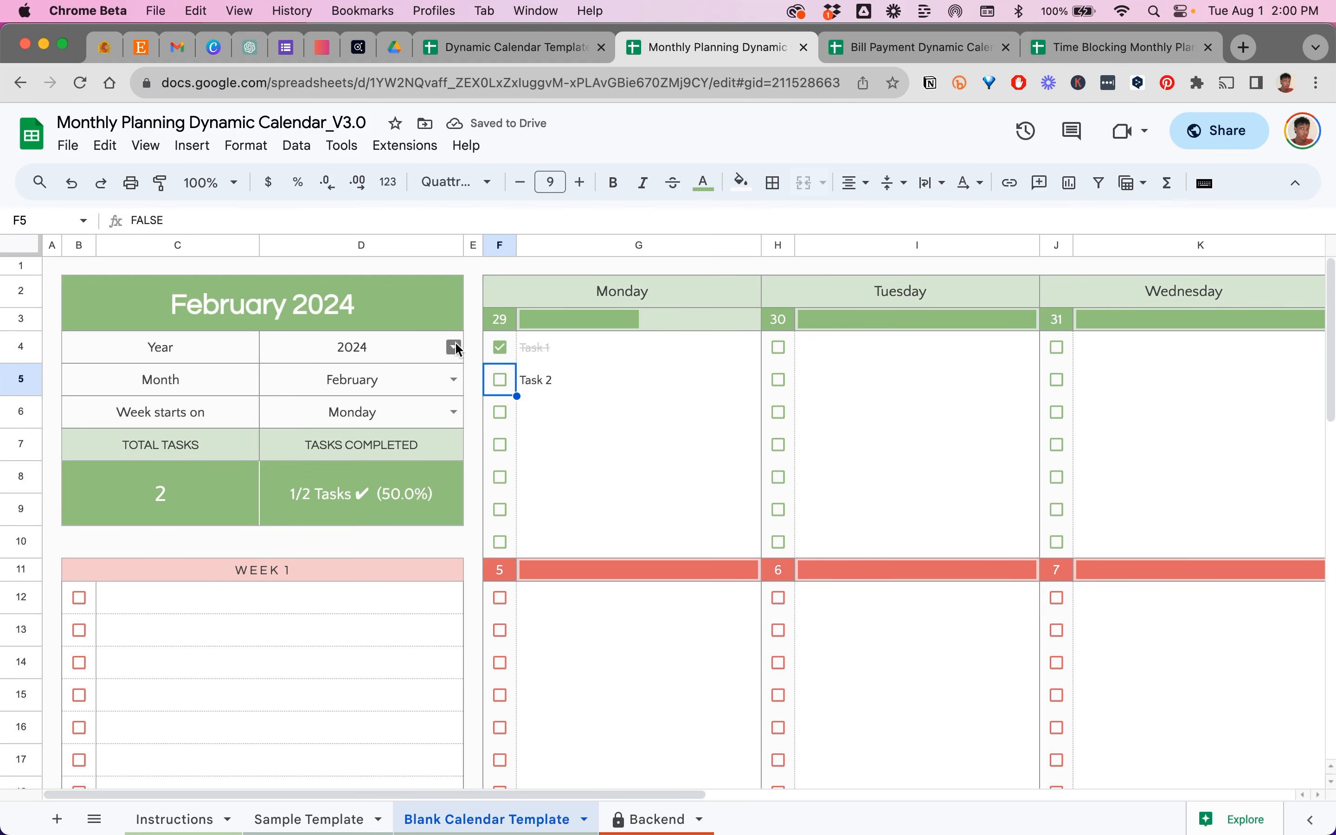
pyautogui.click(566, 473)
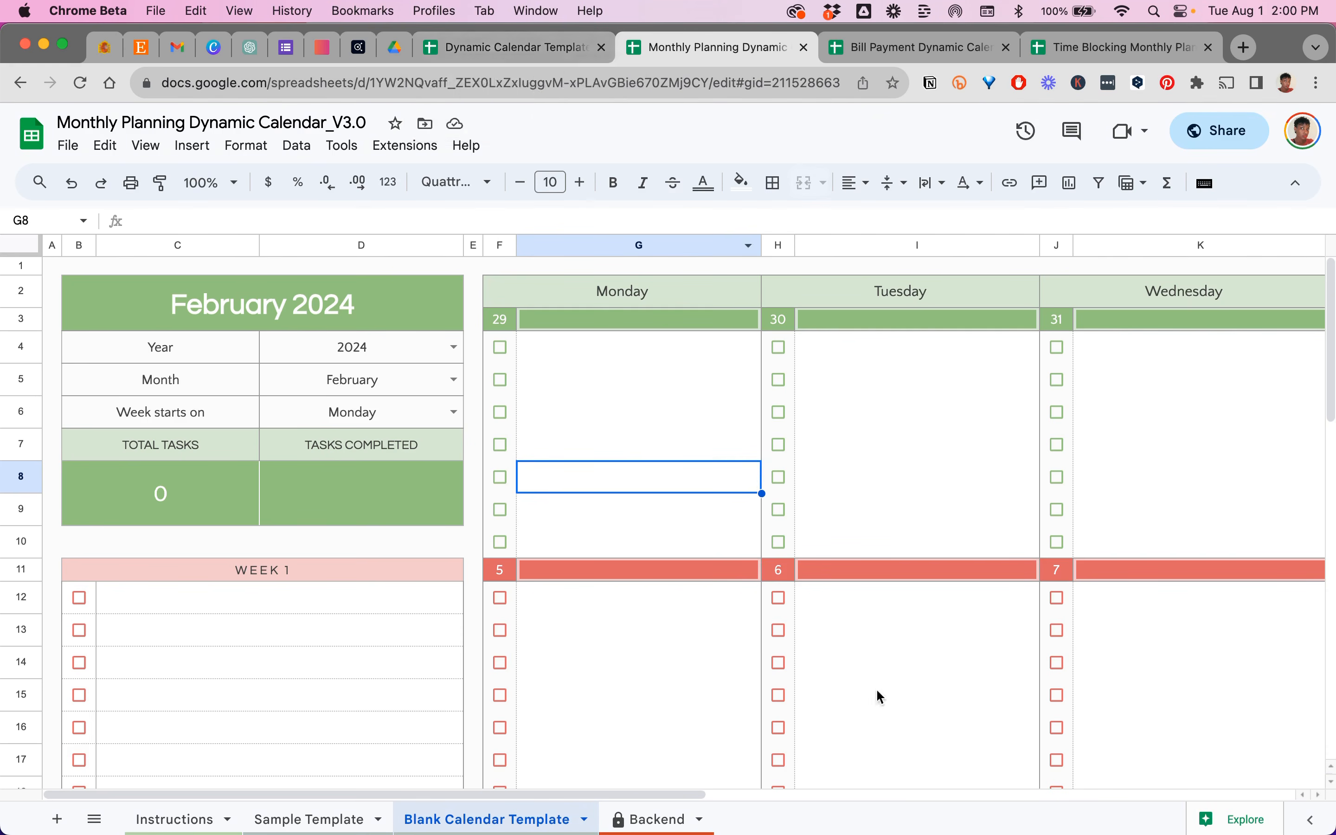
# Switch to the Bill Payment Dynamic Calendar and choose 2023 as its year.
pyautogui.hotkey('ctrl', 'Tab')
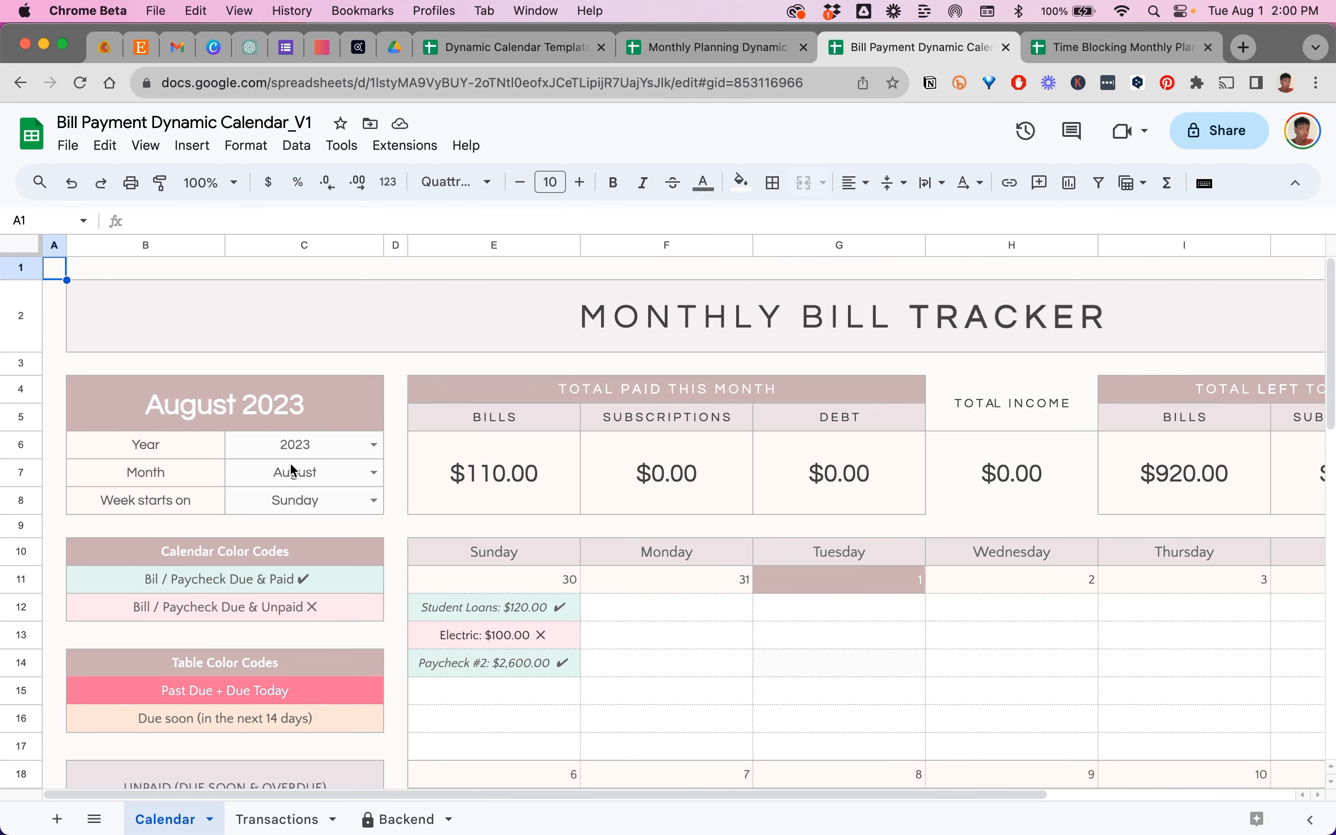
pyautogui.click(374, 446)
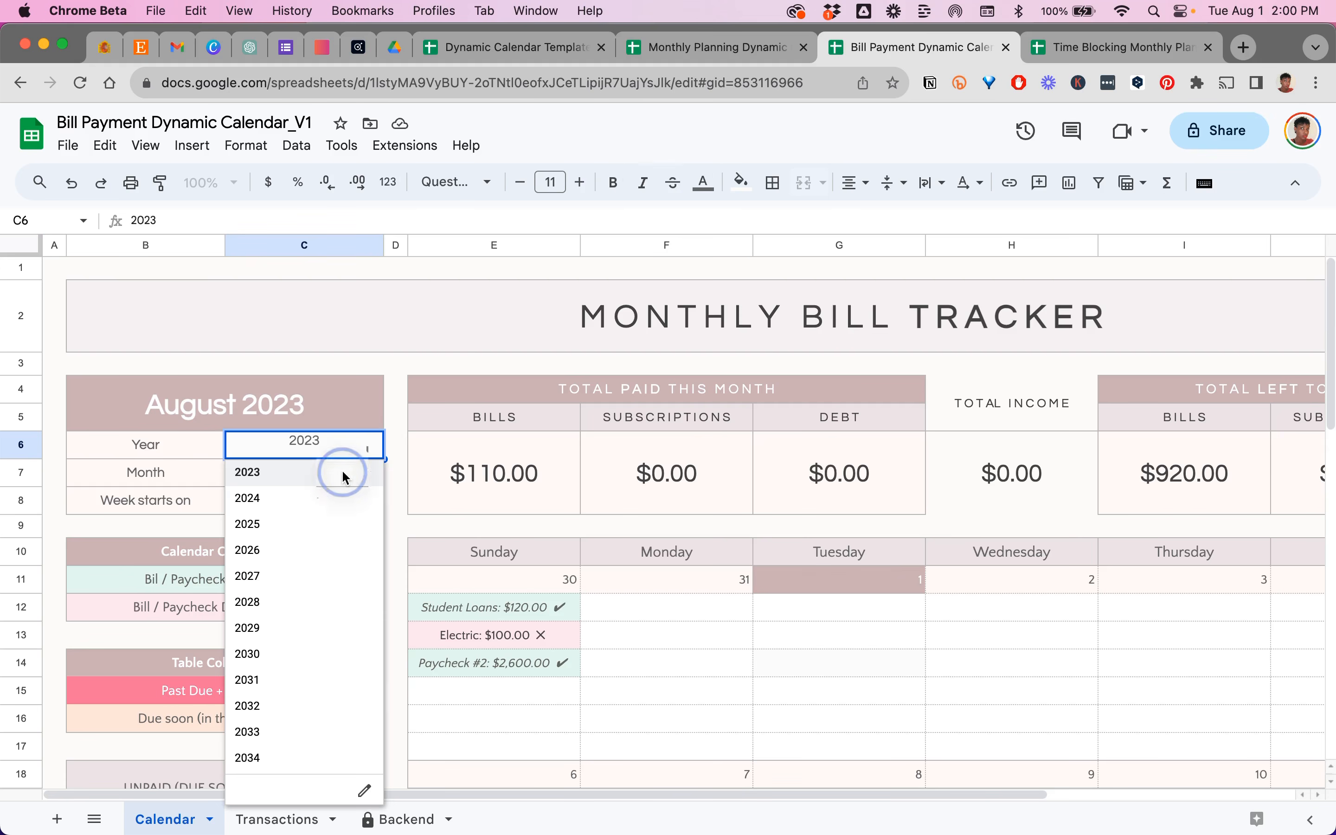
pyautogui.click(346, 470)
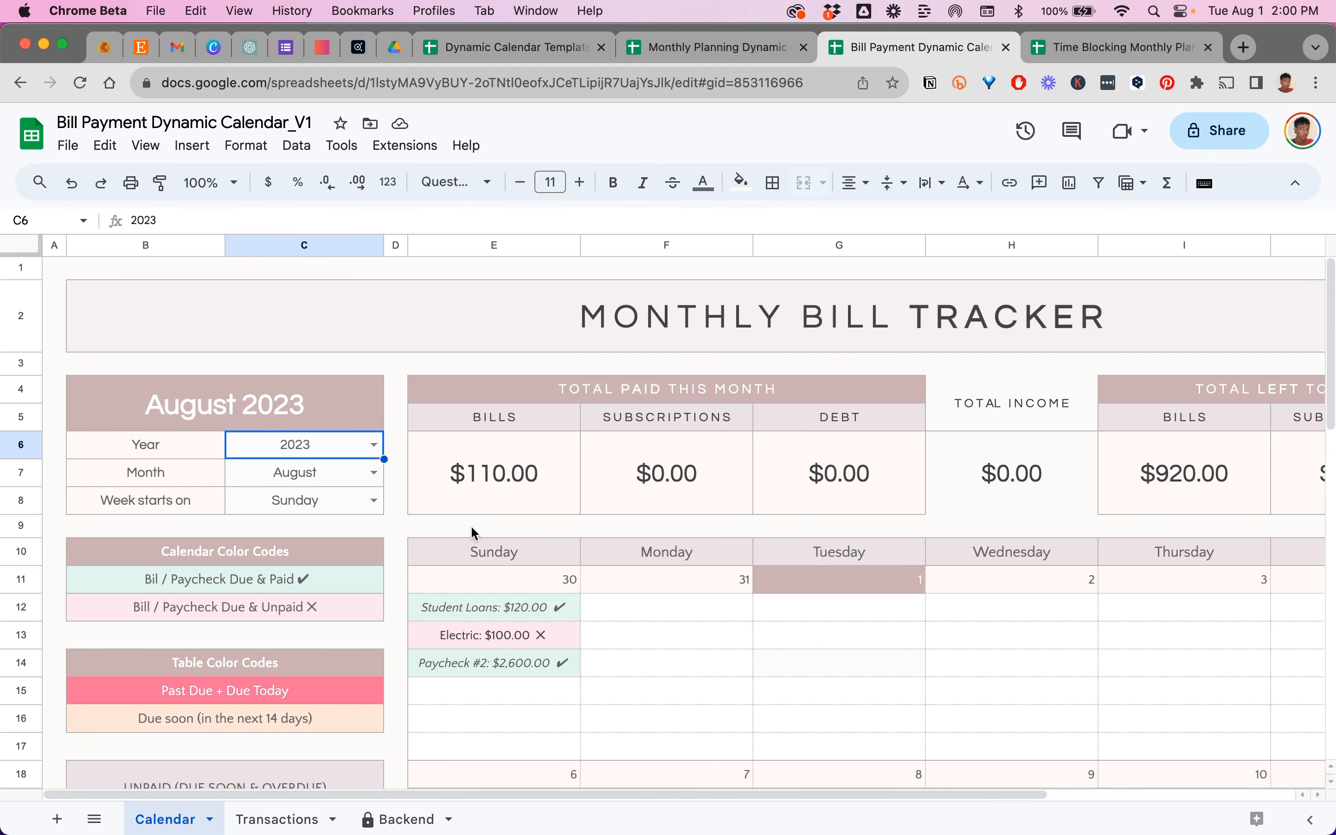
# View the Transactions sheet, return to the Calendar sheet and examine the bills shown on its dates.
pyautogui.click(257, 819)
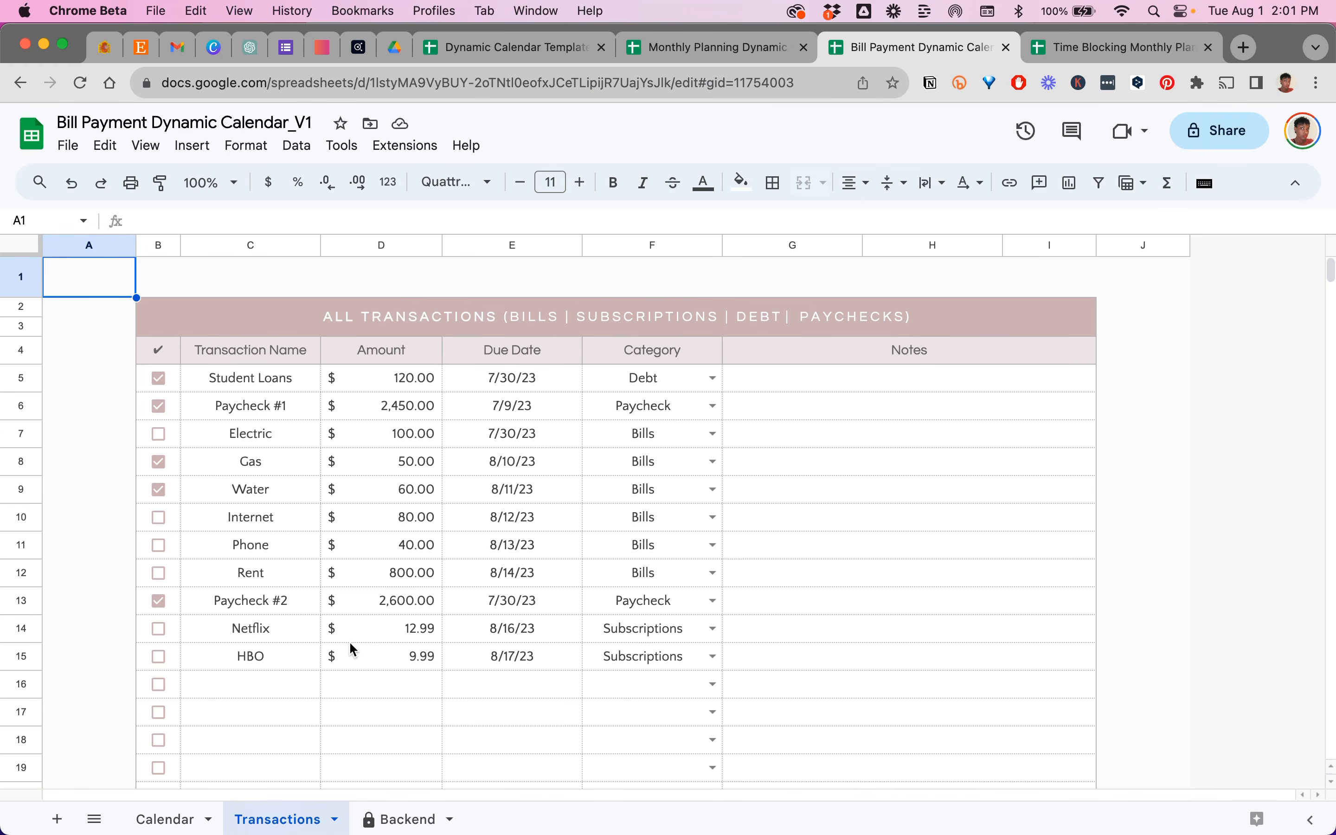
pyautogui.click(165, 818)
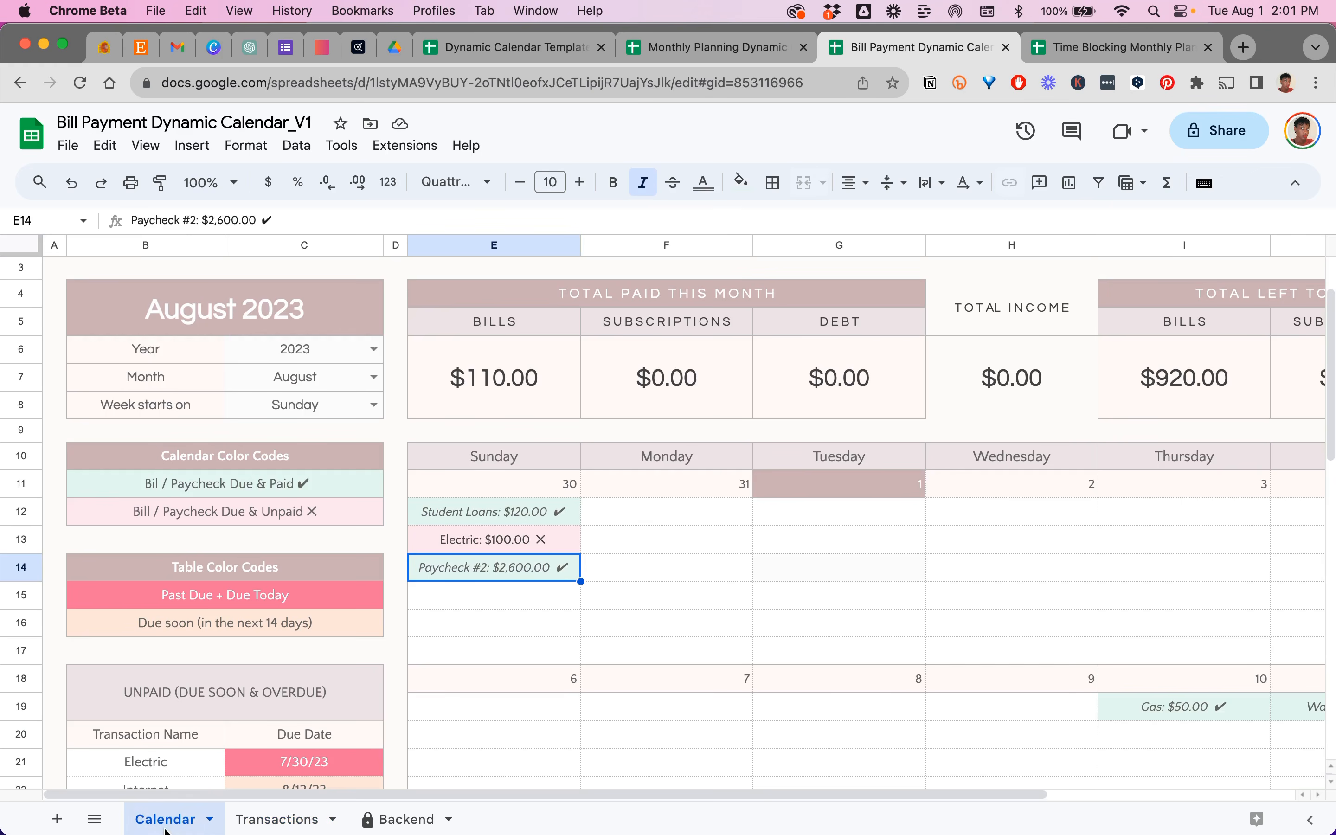
pyautogui.scroll(-3, 575, 580)
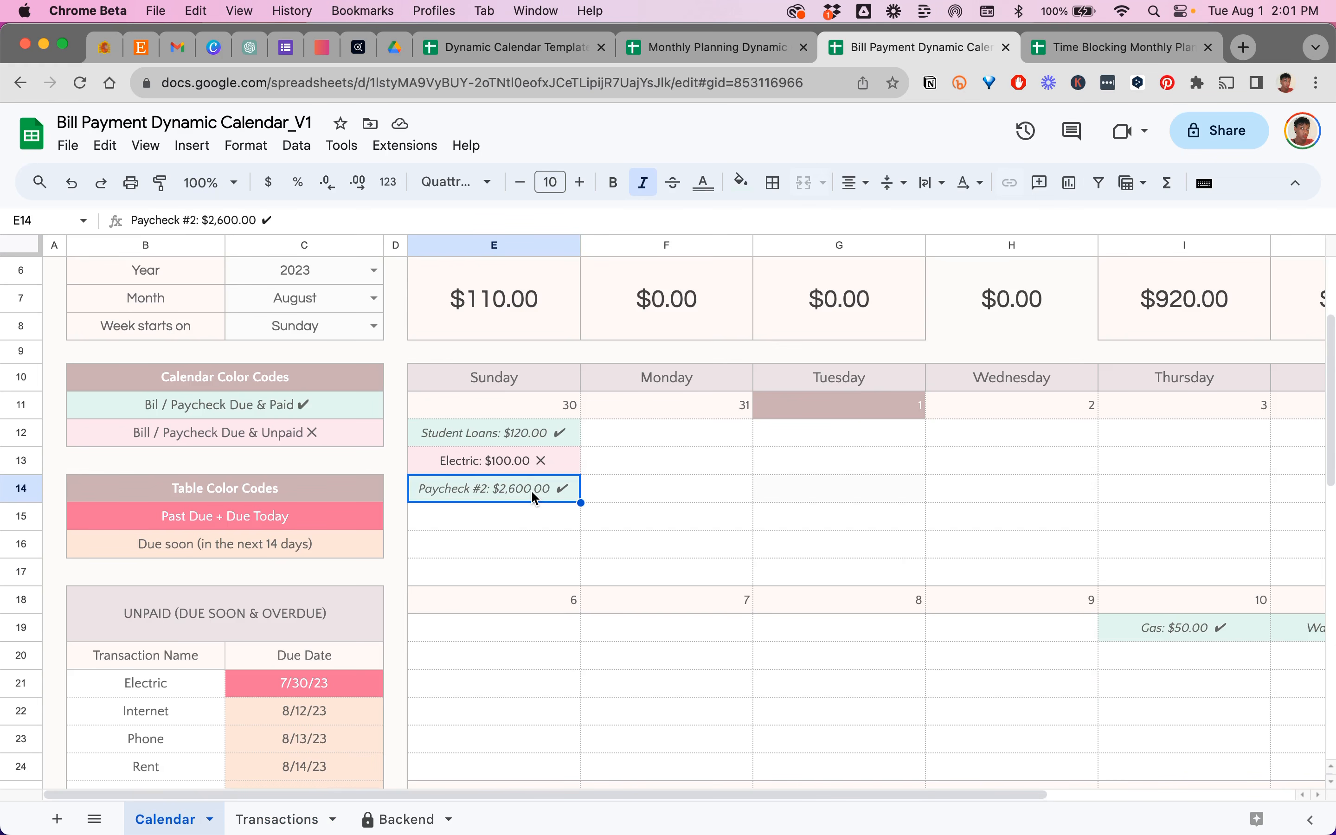
pyautogui.scroll(3, 494, 399)
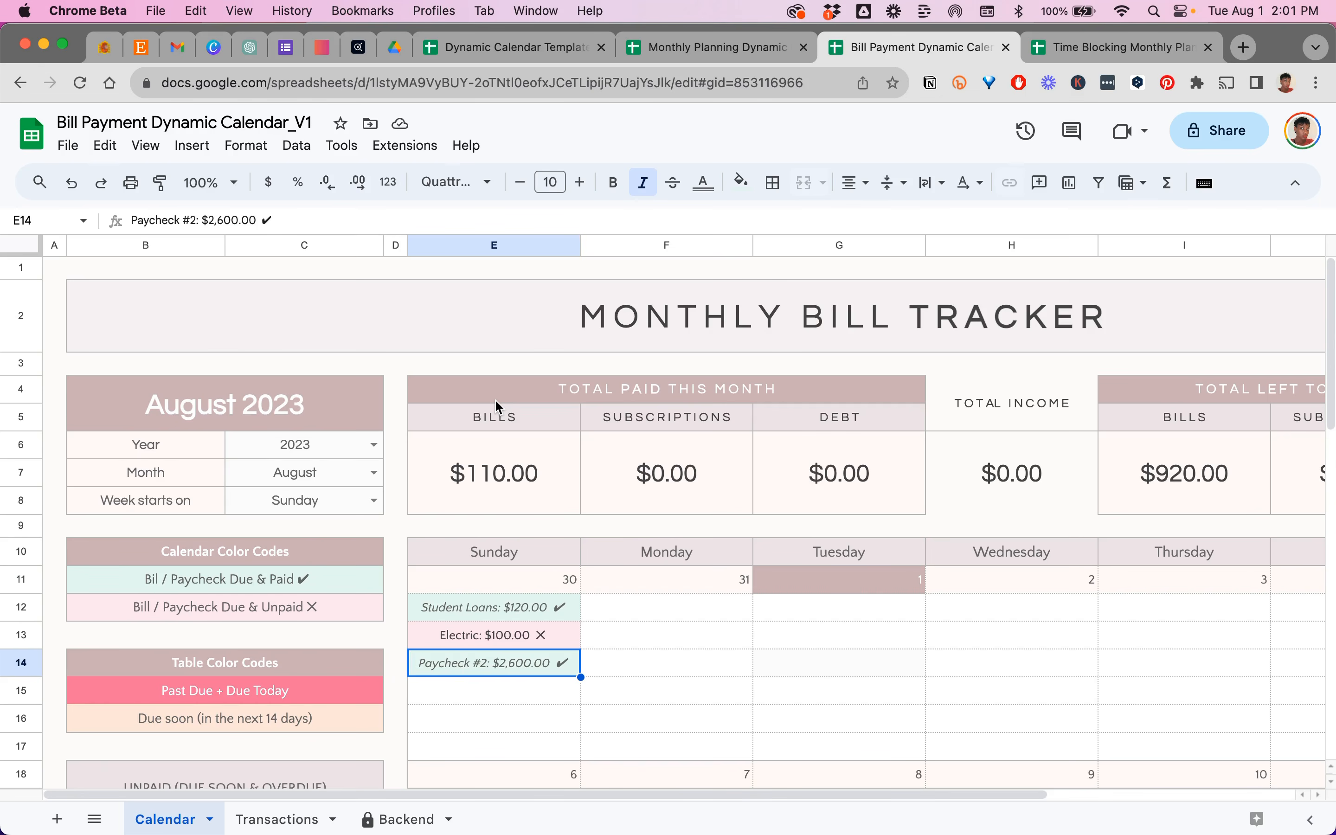
pyautogui.click(559, 707)
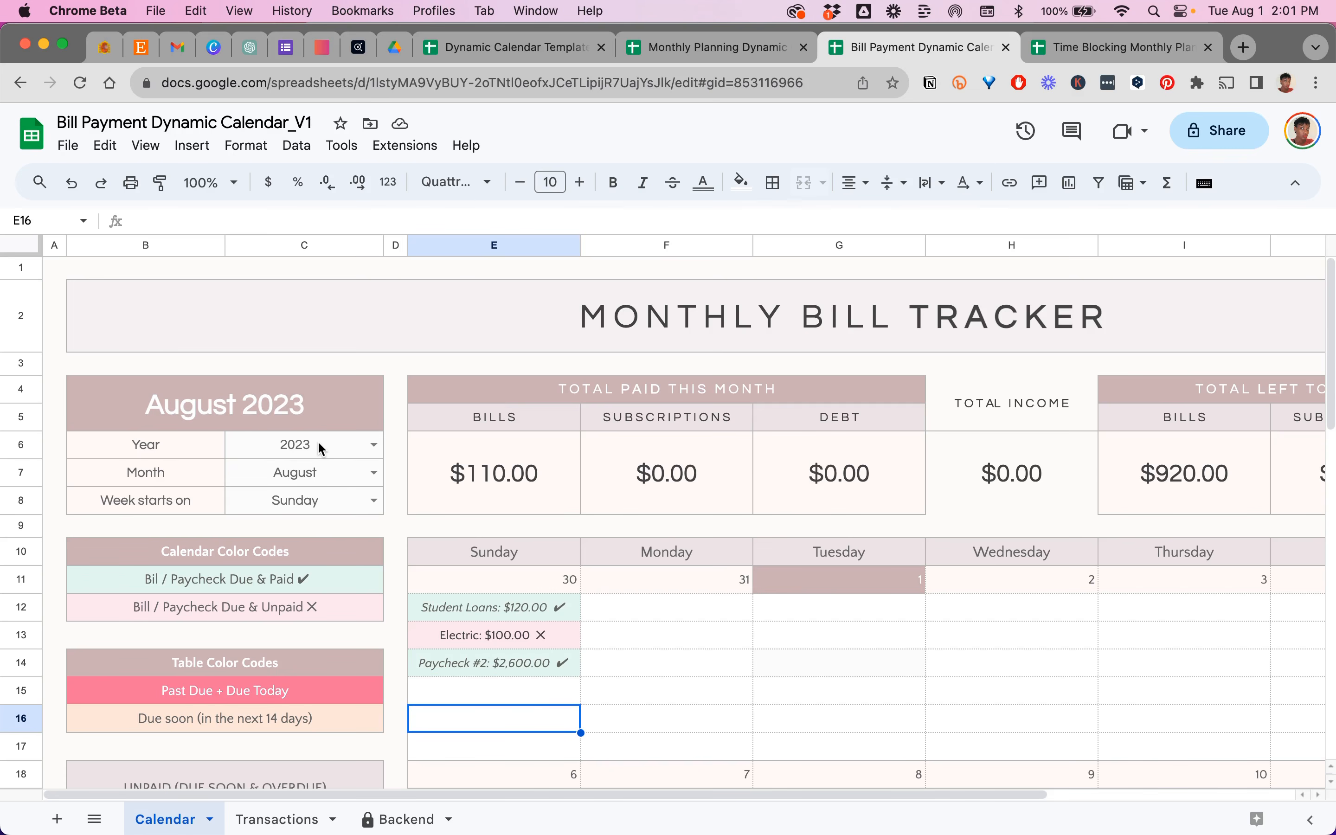
# Switch to the Time Blocking Monthly Planning Dynamic Calendar and examine its settings, mini calendar and weekly task blocks.
pyautogui.click(1099, 52)
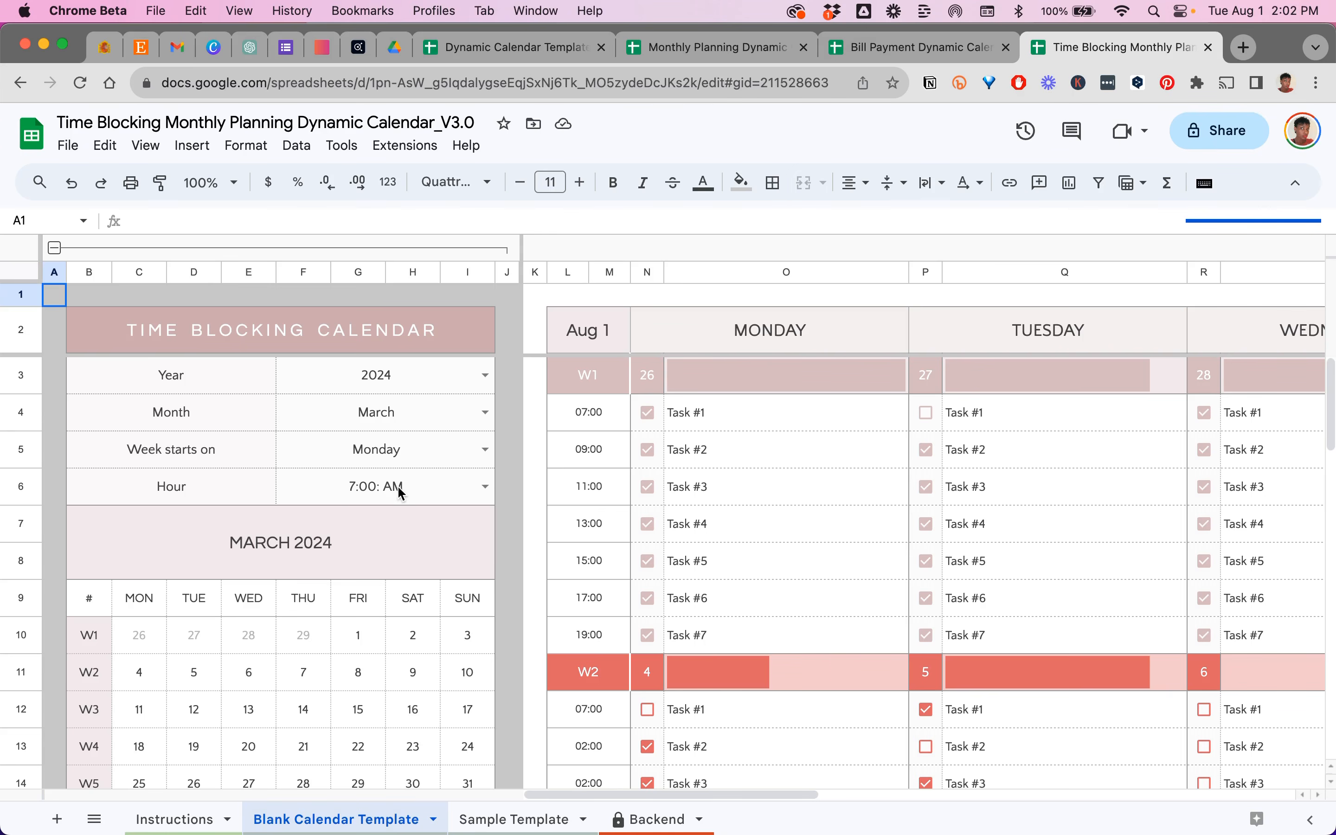
pyautogui.scroll(-3, 401, 490)
pyautogui.scroll(3, 401, 490)
pyautogui.scroll(-3, 199, 499)
pyautogui.scroll(3, 198, 497)
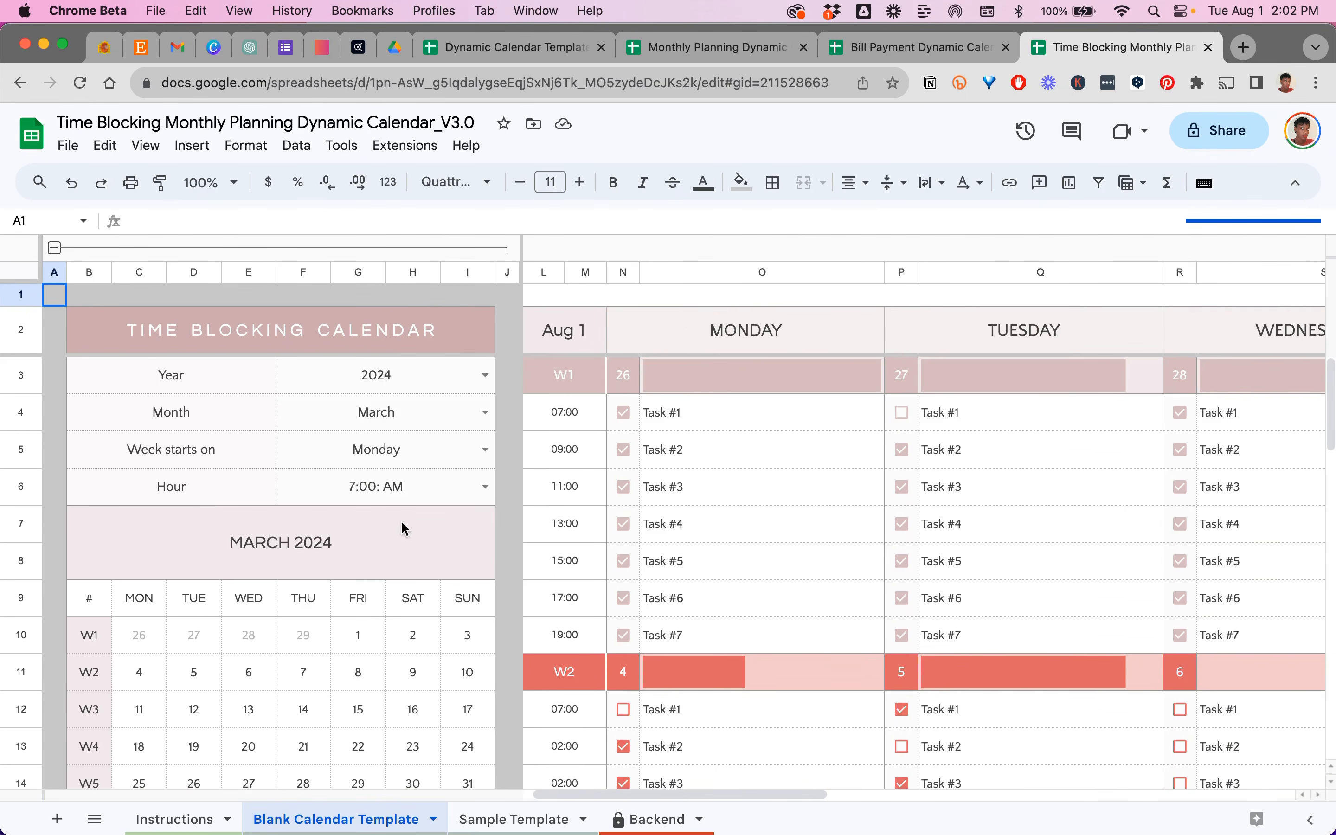
pyautogui.hscroll(-1, 782, 445)
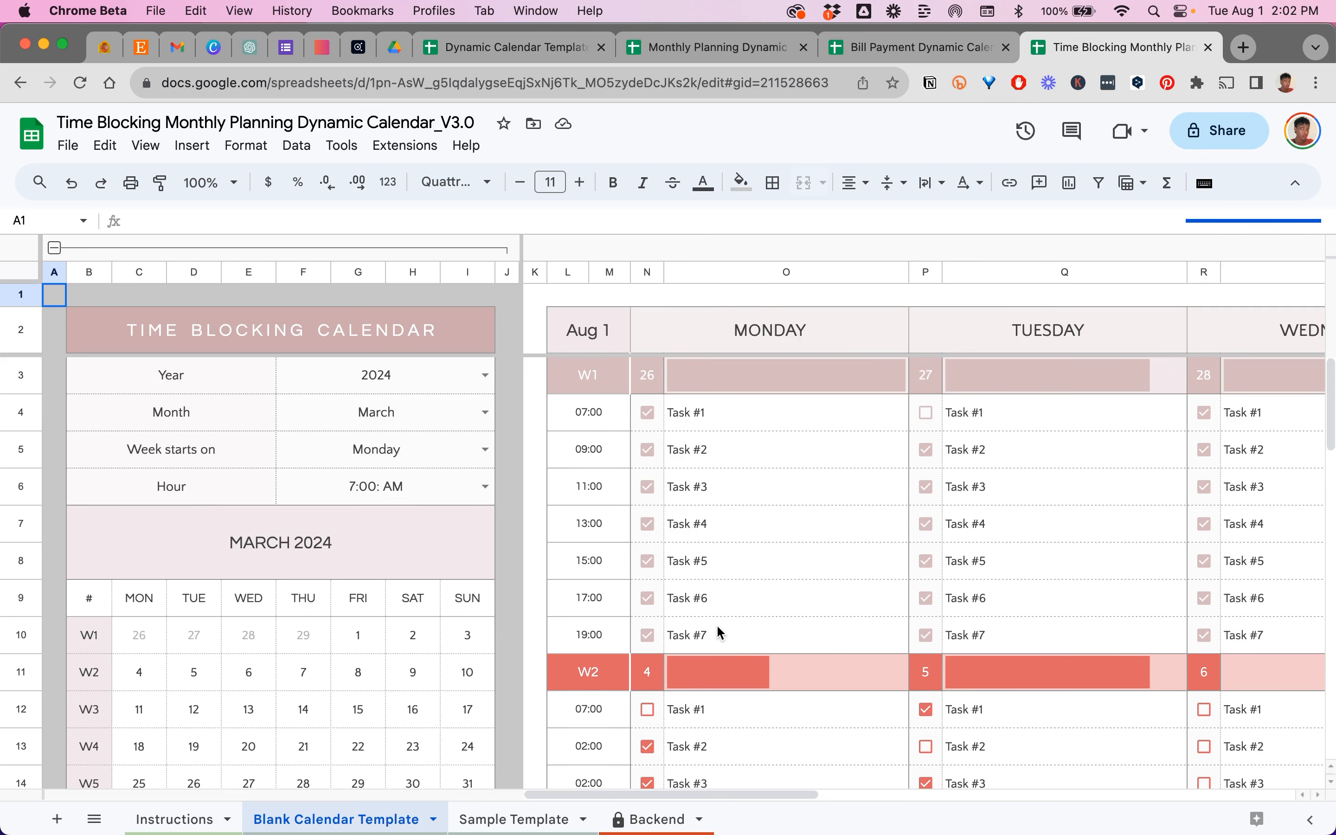
# Return to the Dynamic Calendar Template spreadsheet in full-screen view and open its Backend sheet.
pyautogui.click(525, 44)
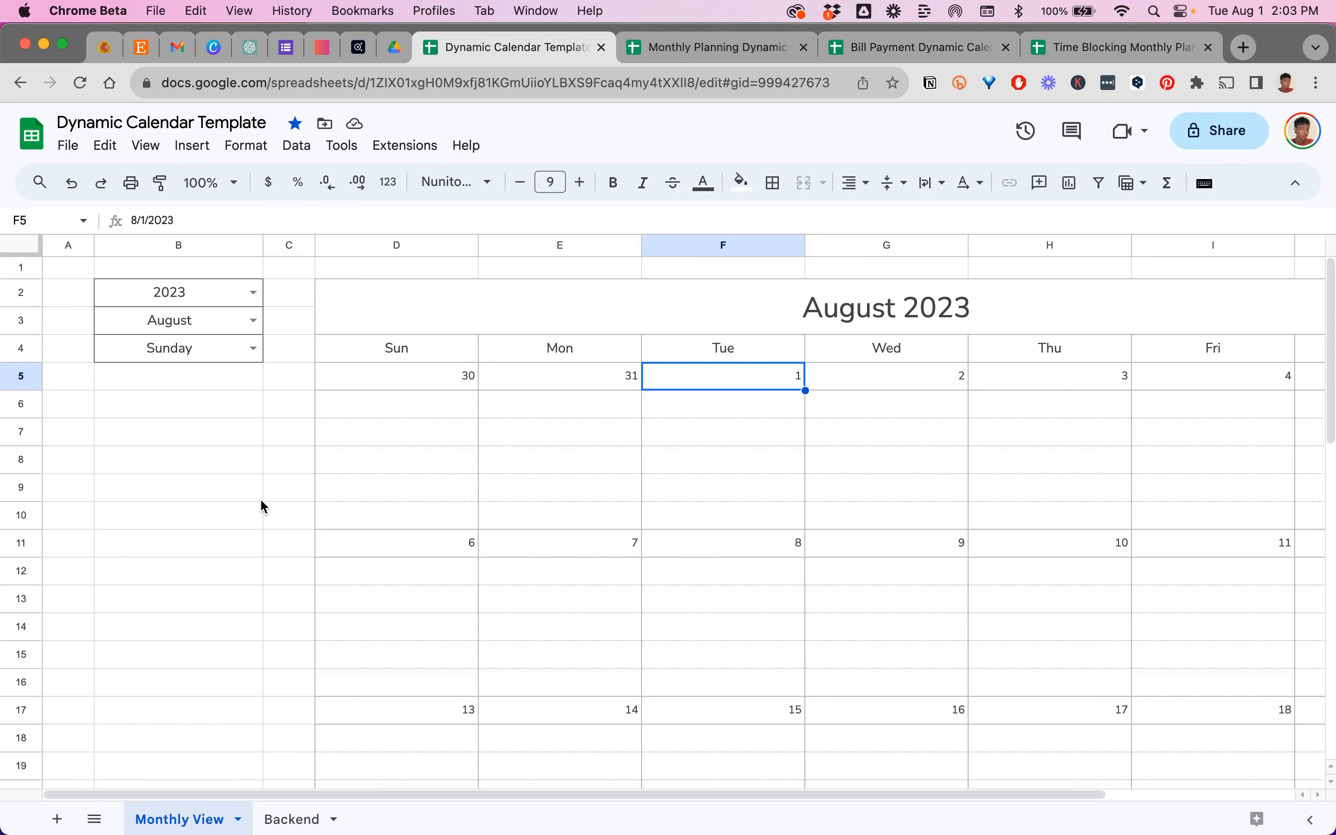
pyautogui.press('ctrl+super+f')
pyautogui.click(279, 488)
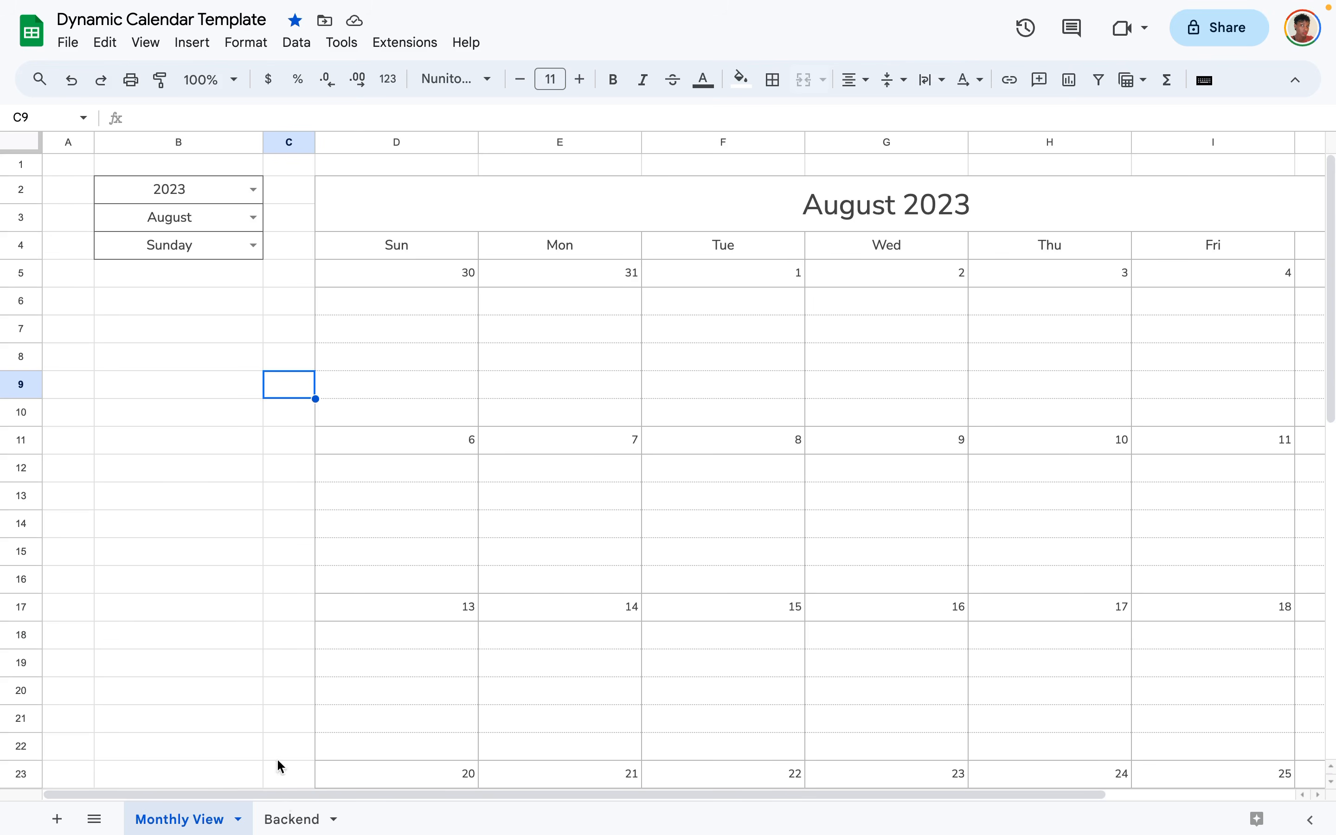
pyautogui.click(291, 823)
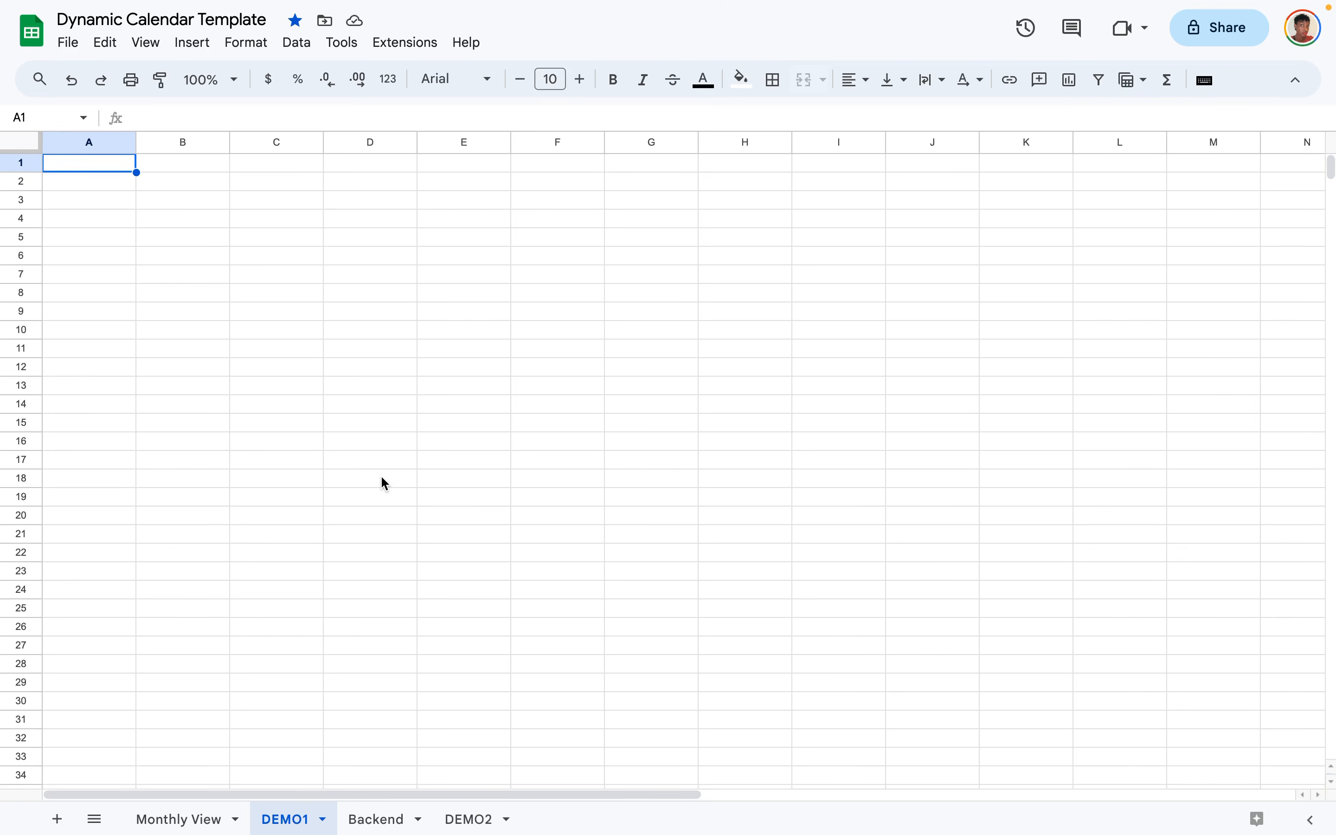
# Examine the full extent of the blank DEMO1 sheet and the columns and rows the calendar occupies on Monthly View.
pyautogui.hscroll(10, 361, 431)
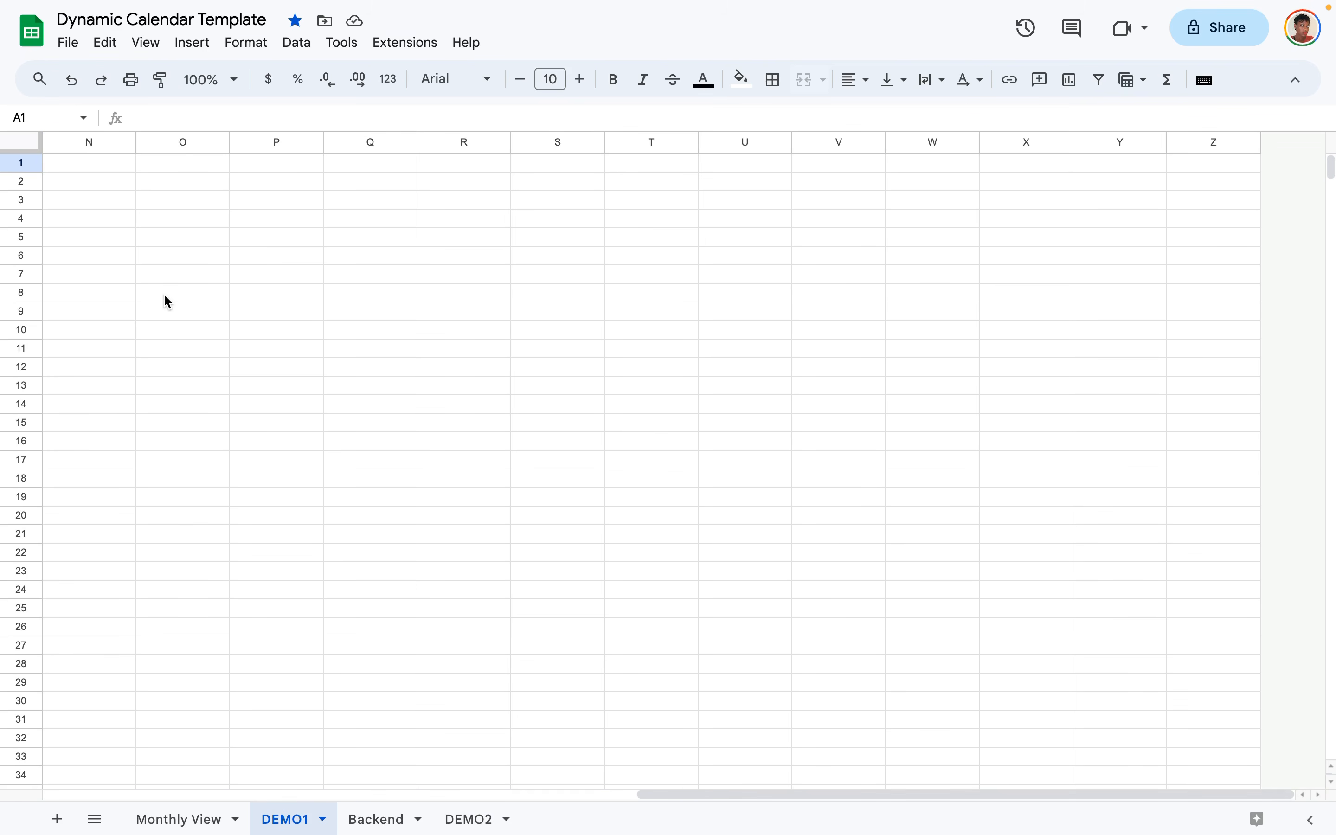
pyautogui.scroll(-20, 175, 305)
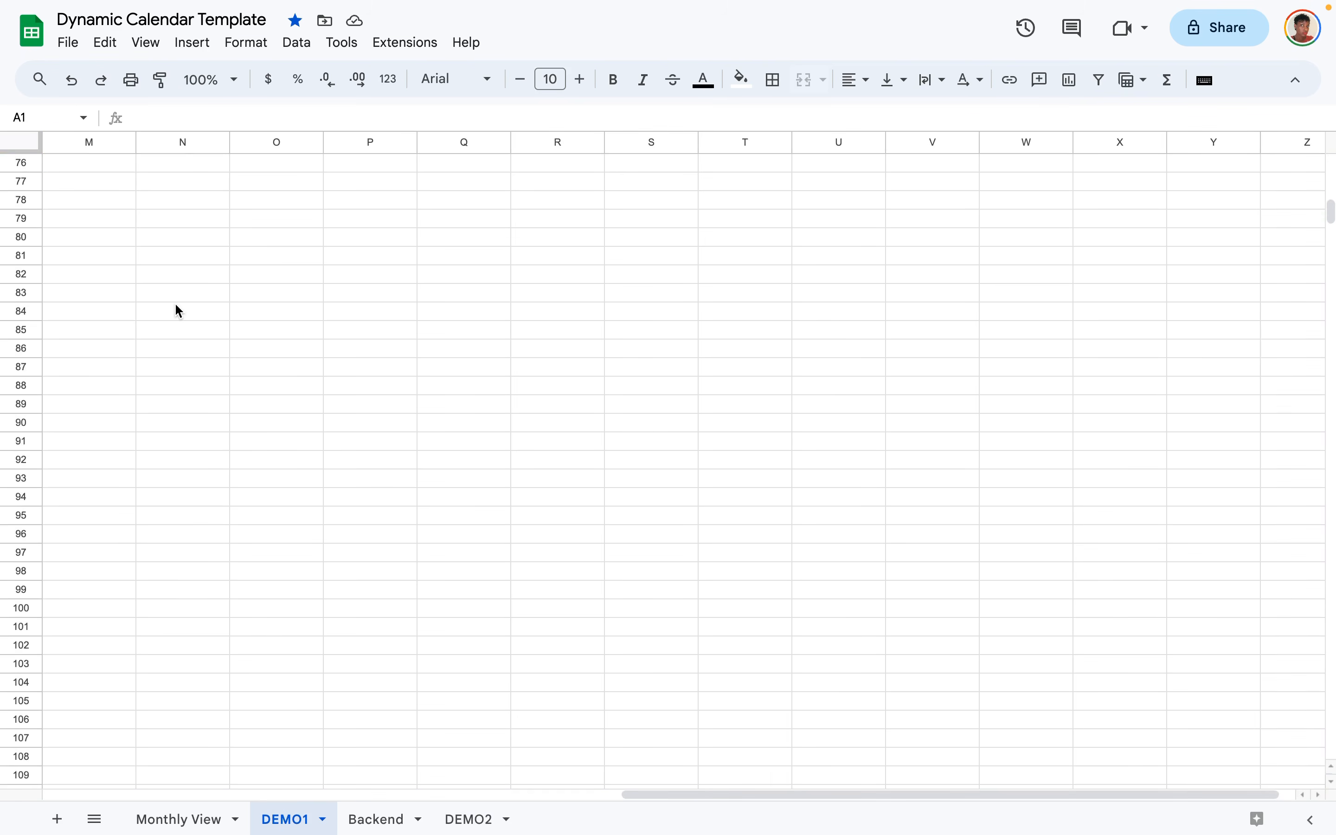
pyautogui.scroll(20, 175, 305)
pyautogui.hscroll(-10, 177, 310)
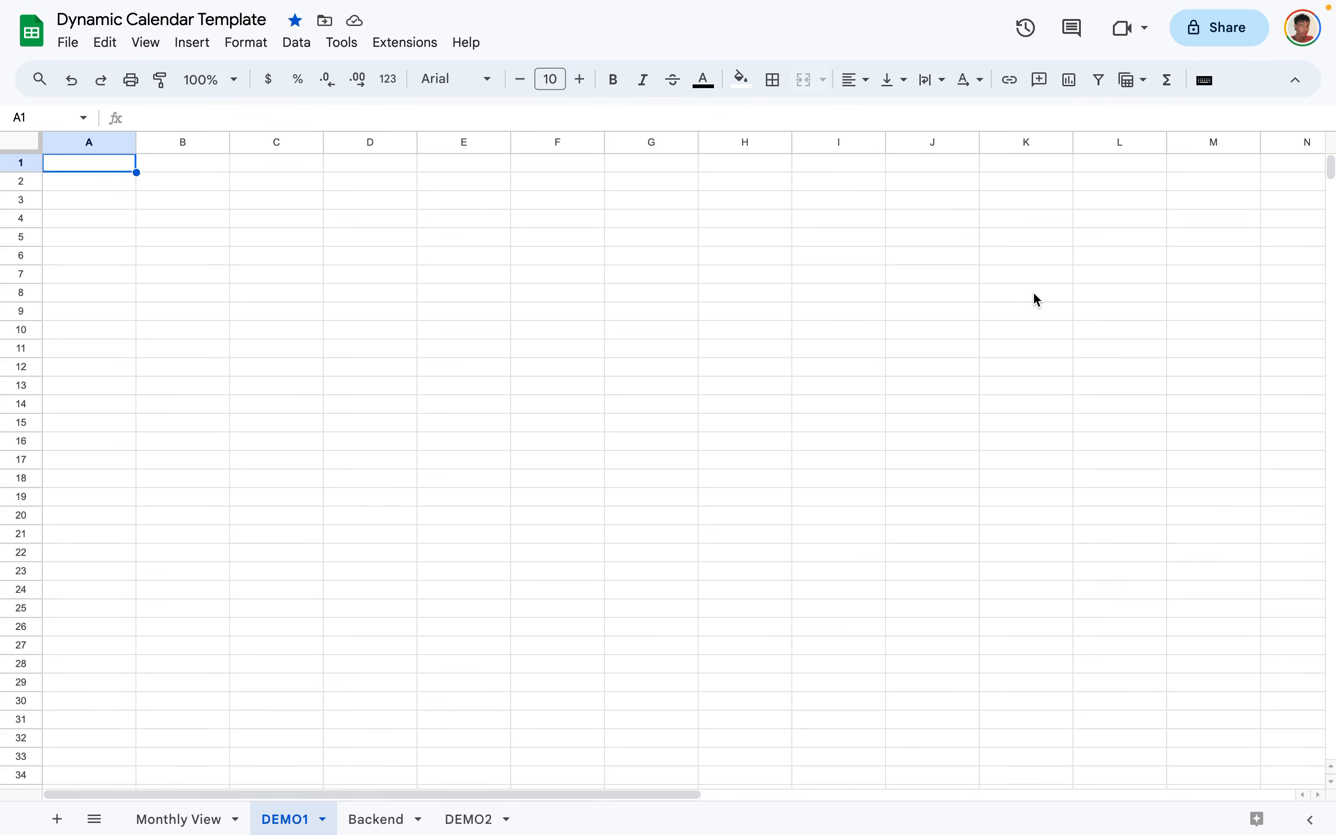
pyautogui.hscroll(10, 1038, 299)
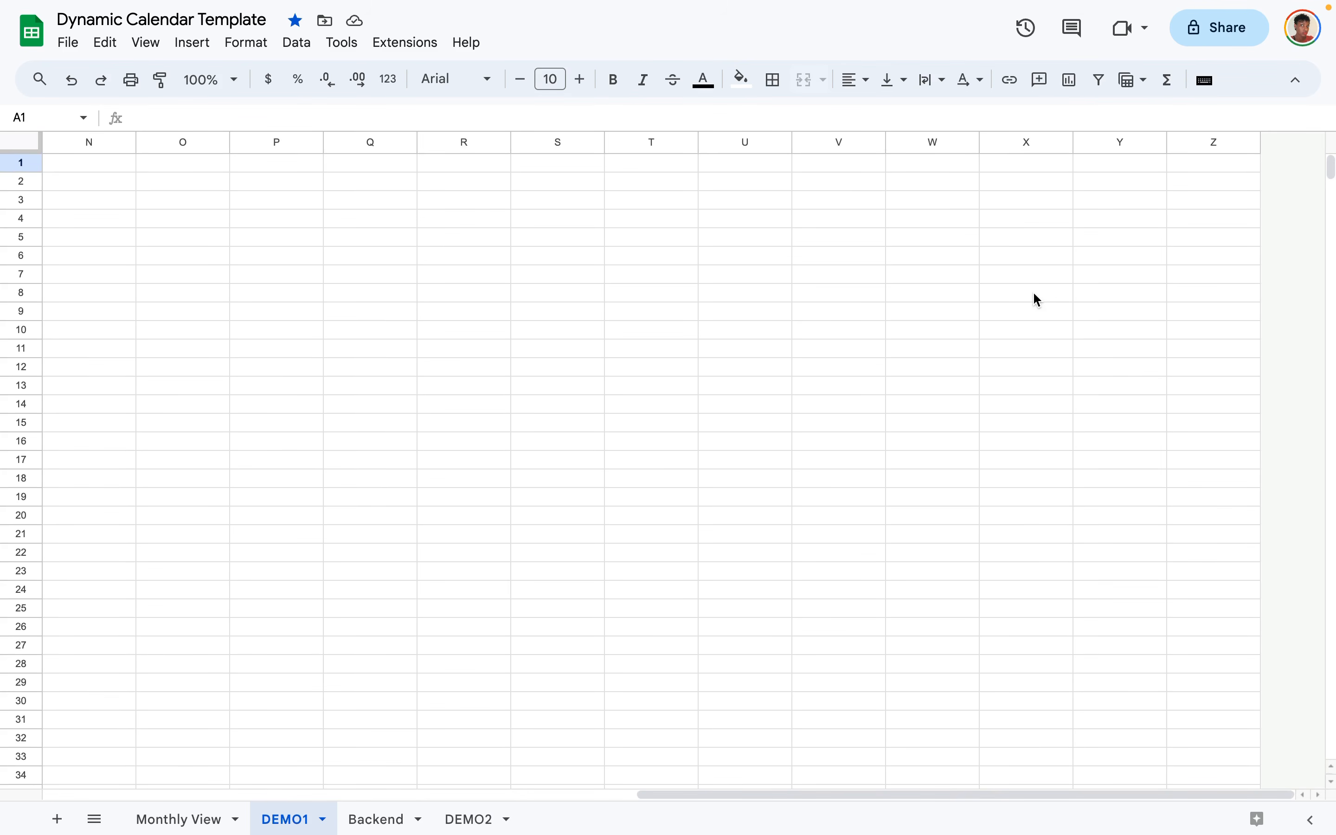
pyautogui.click(178, 823)
pyautogui.click(198, 562)
pyautogui.hscroll(5, 194, 561)
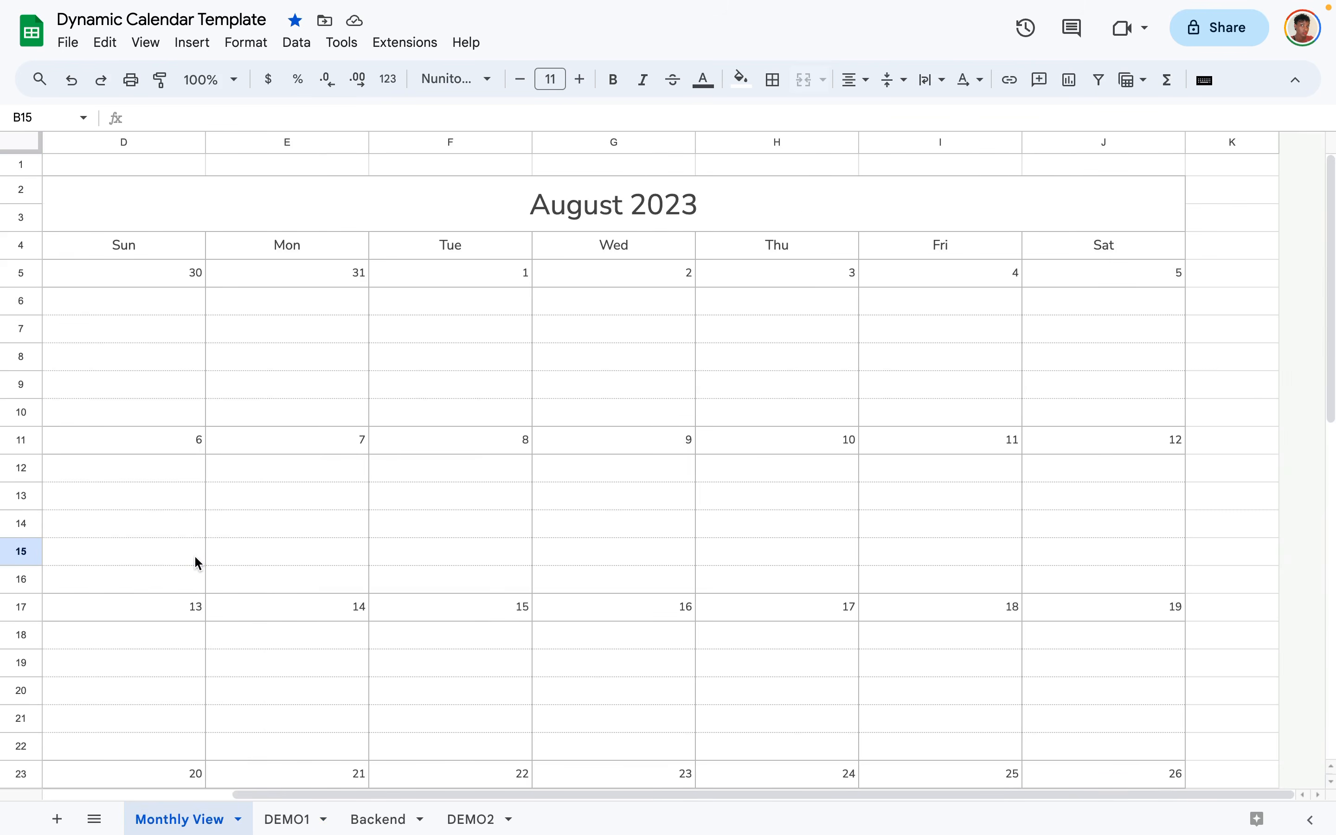
pyautogui.hscroll(-5, 194, 560)
pyautogui.scroll(-10, 194, 560)
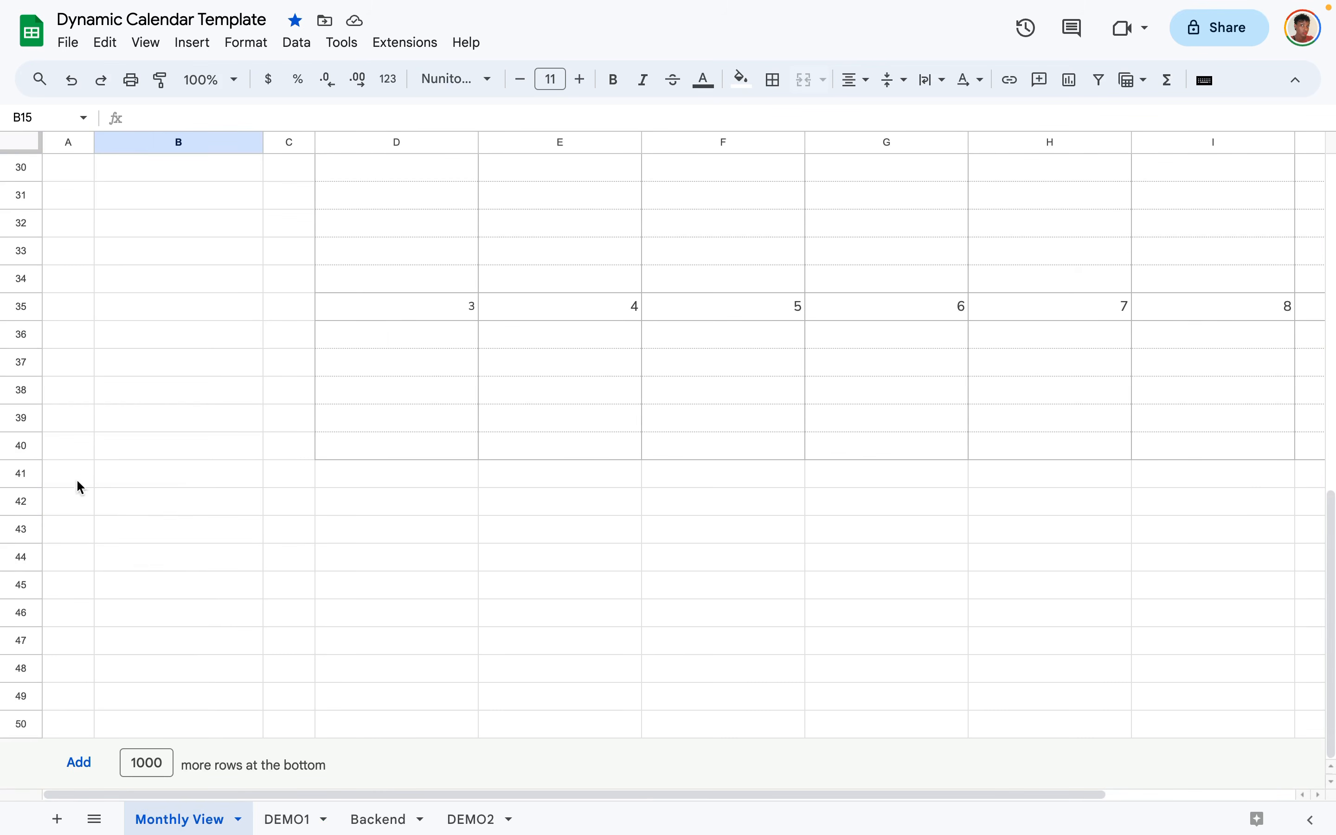
# Delete columns L to Z from the DEMO1 sheet.
pyautogui.click(296, 811)
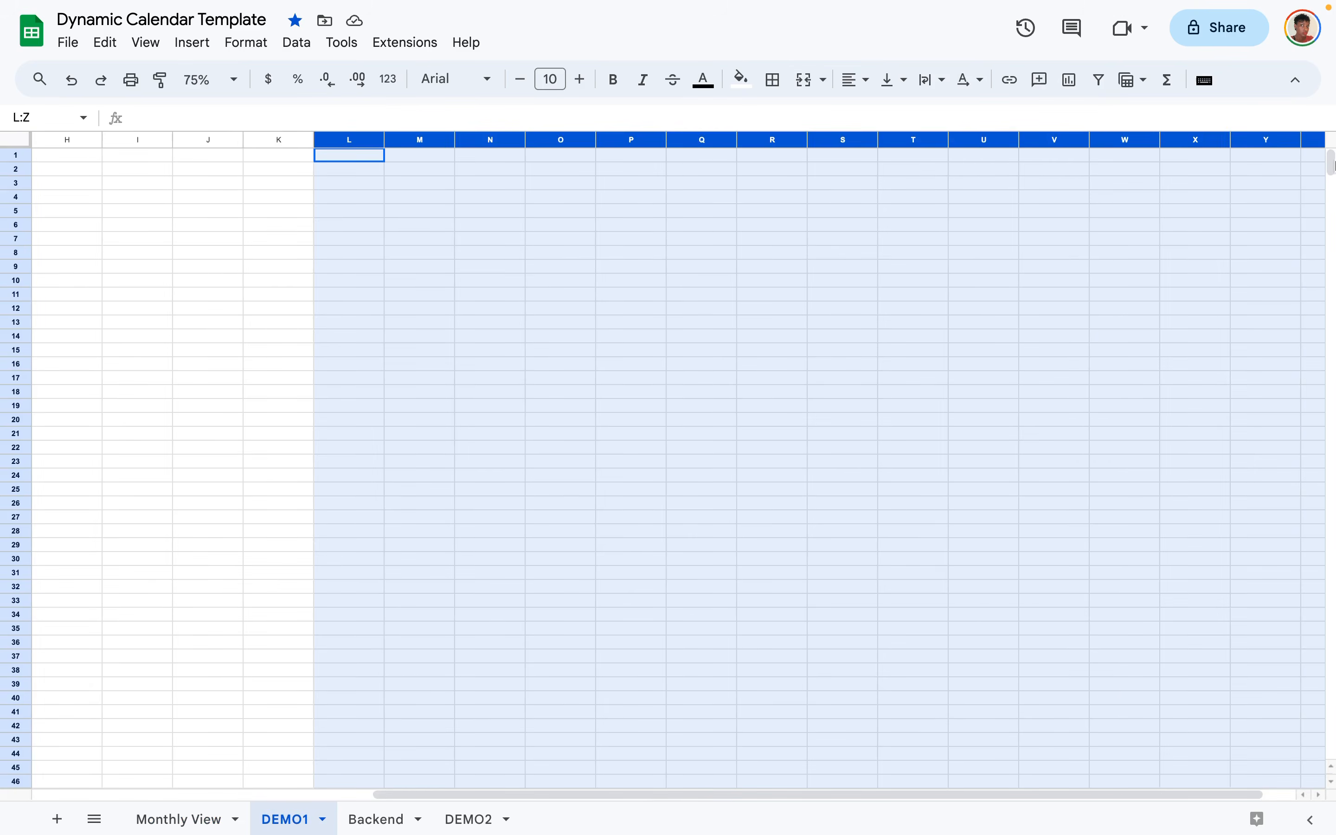
pyautogui.moveTo(1335, 165); pyautogui.dragTo(1335, 168)
pyautogui.rightClick(472, 139)
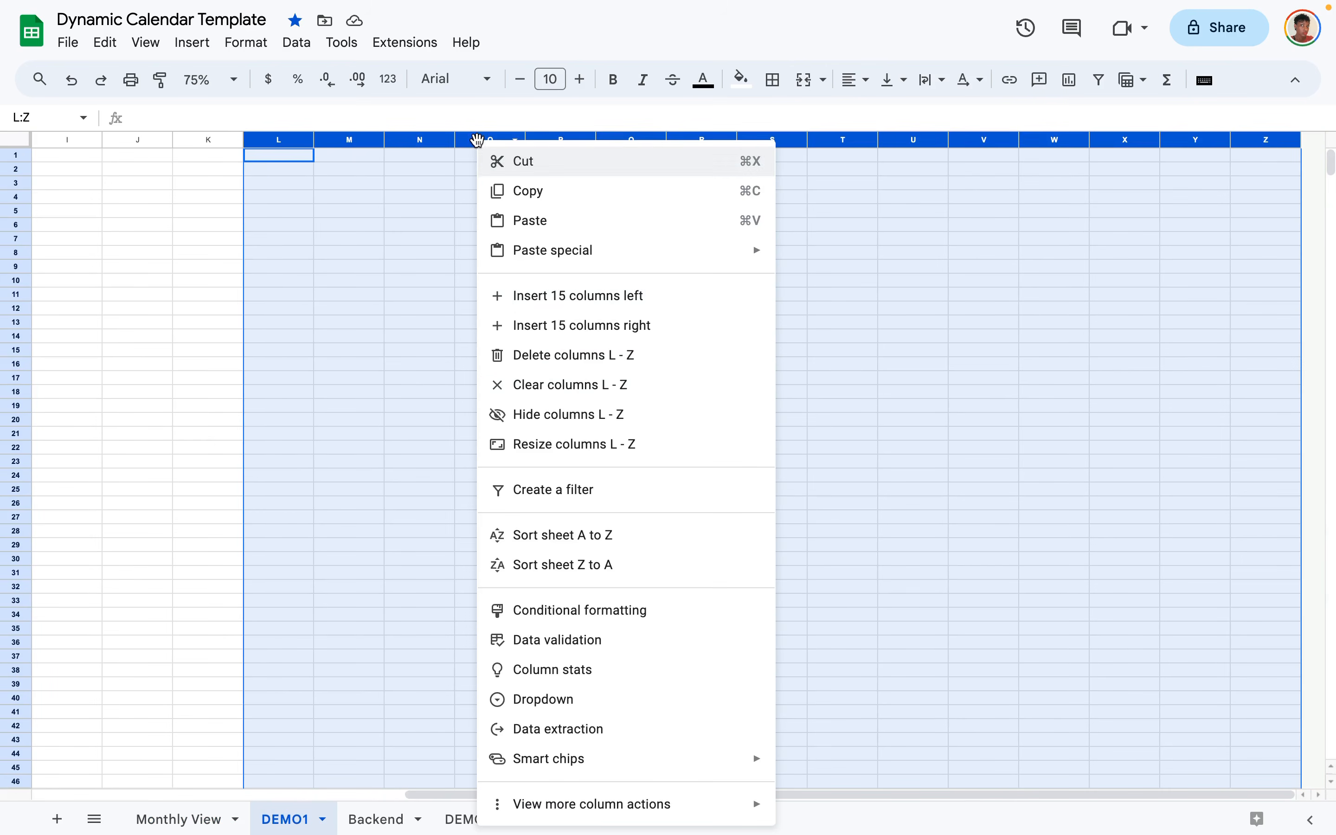
pyautogui.click(531, 355)
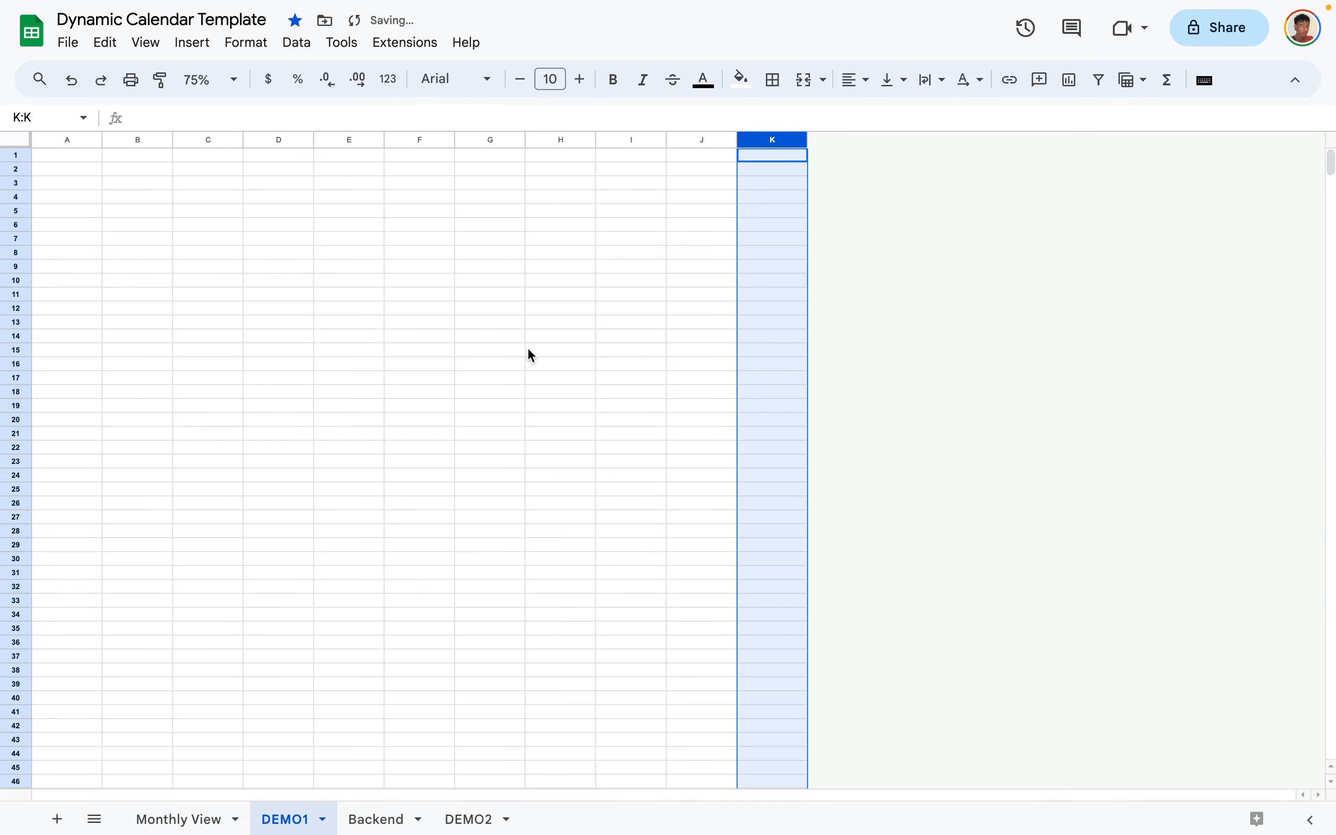
pyautogui.click(517, 435)
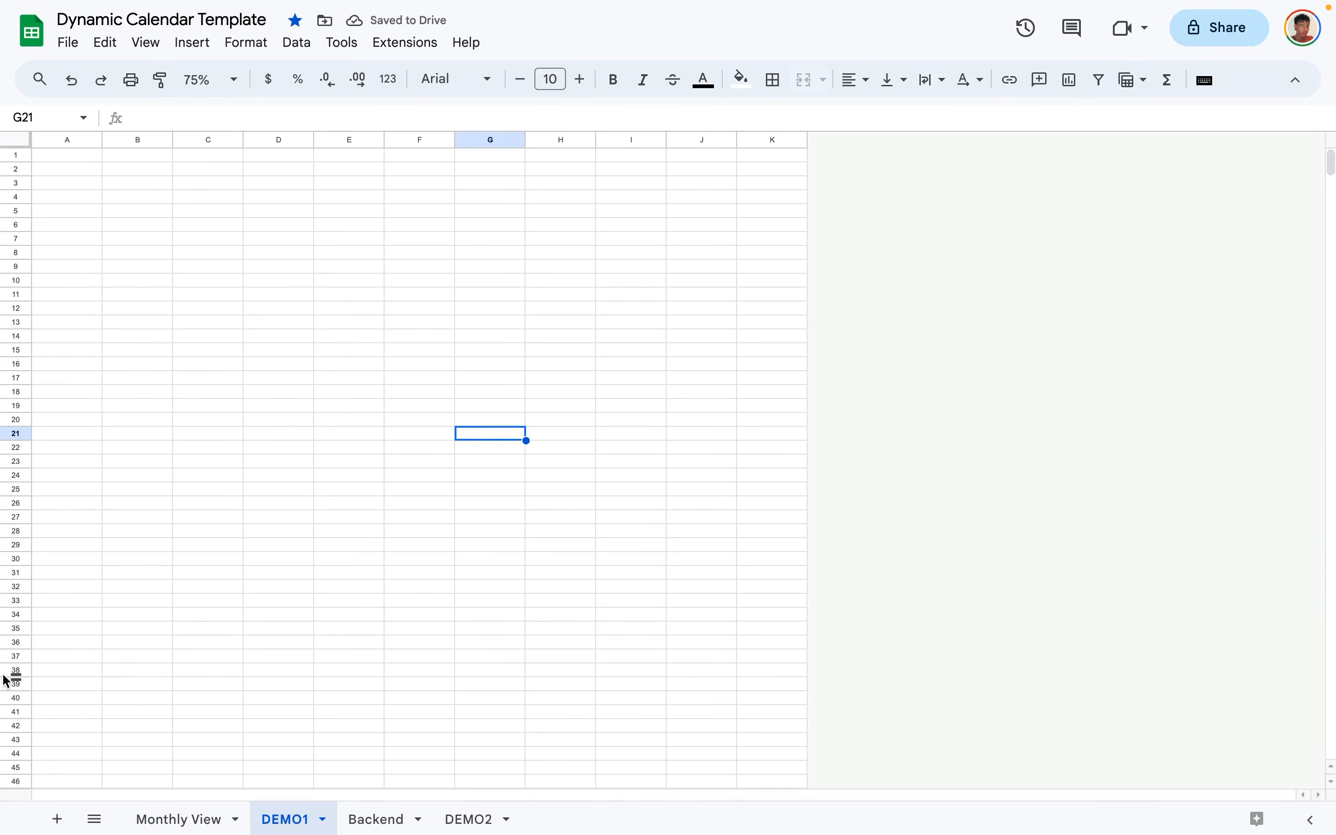
# Delete rows 42 to 1000 from the DEMO1 sheet.
pyautogui.scroll(-3, 36, 725)
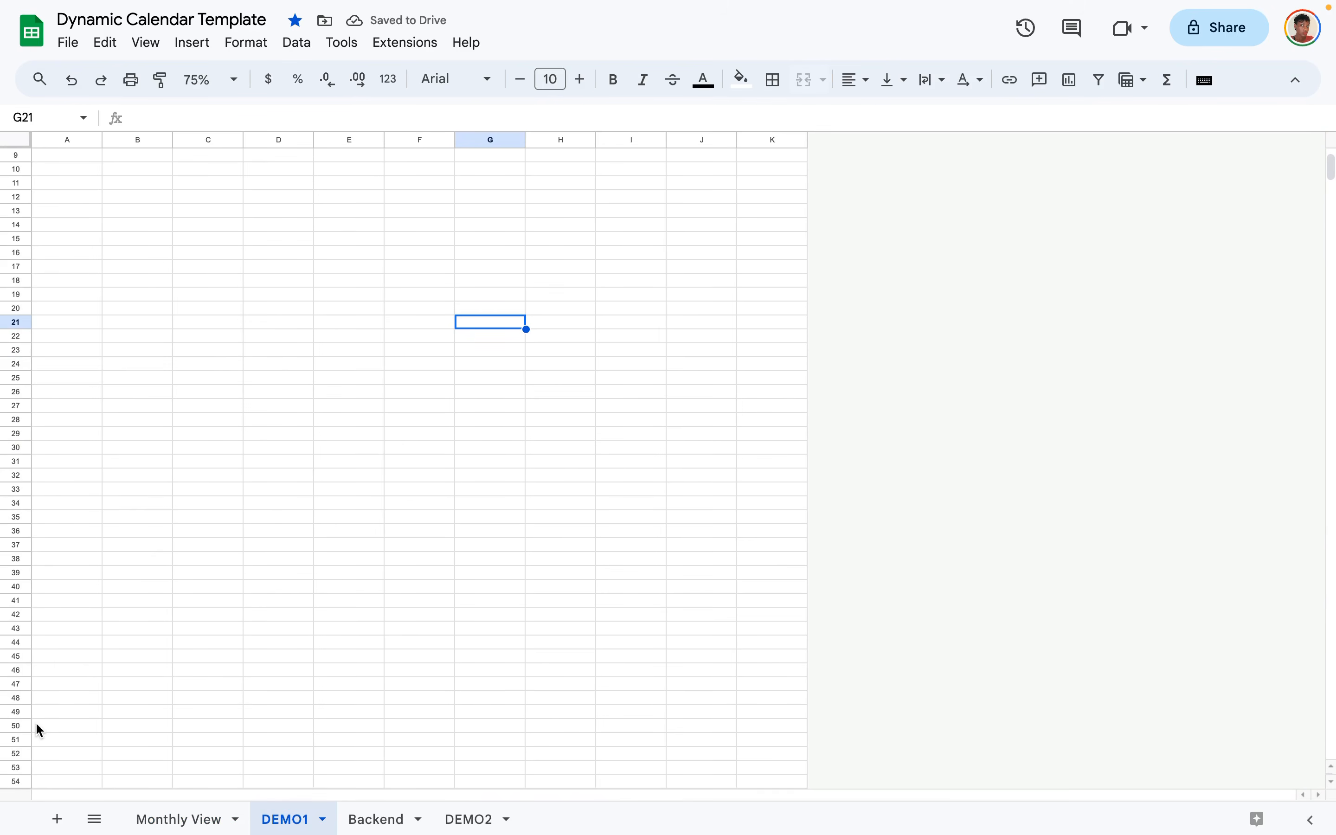
pyautogui.click(17, 614)
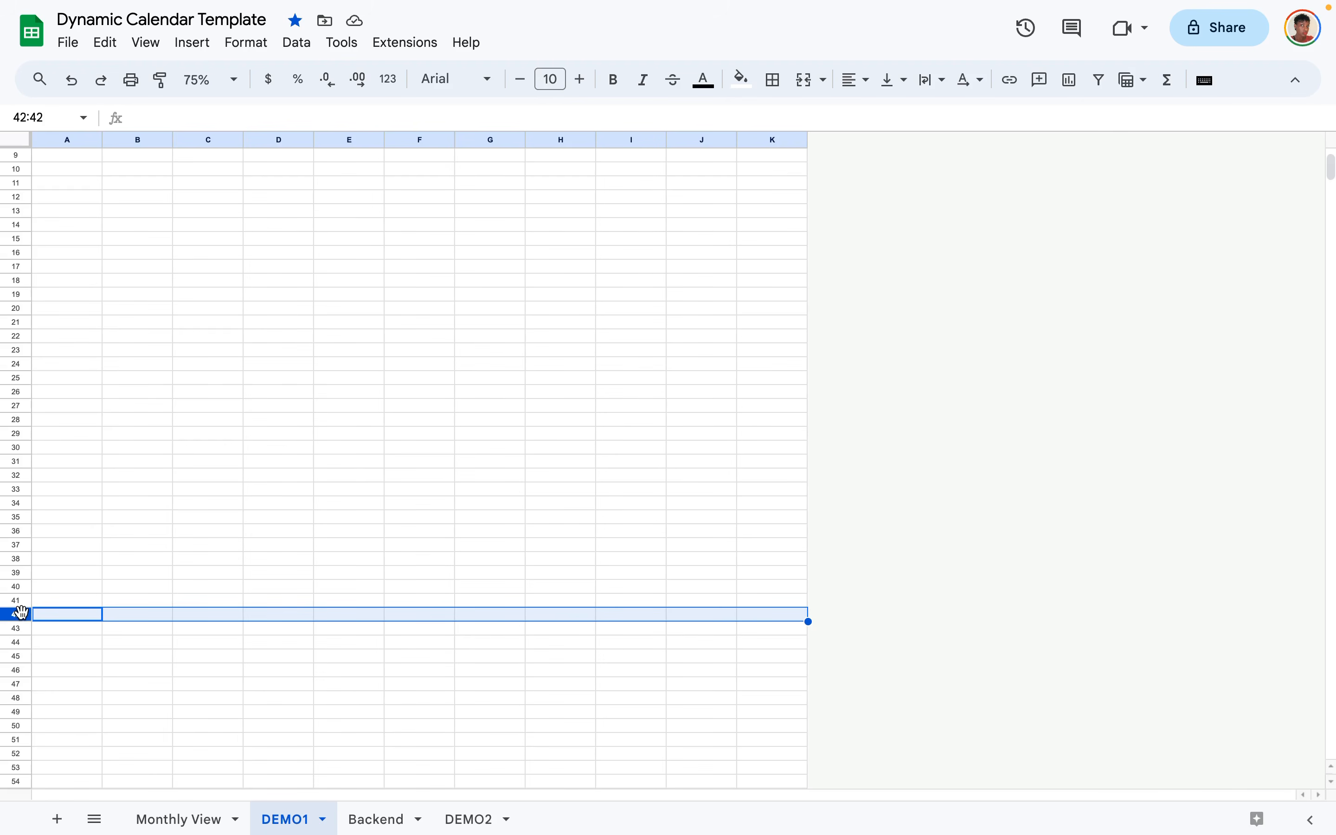
pyautogui.hotkey('ctrl', 'shift', 'Down')
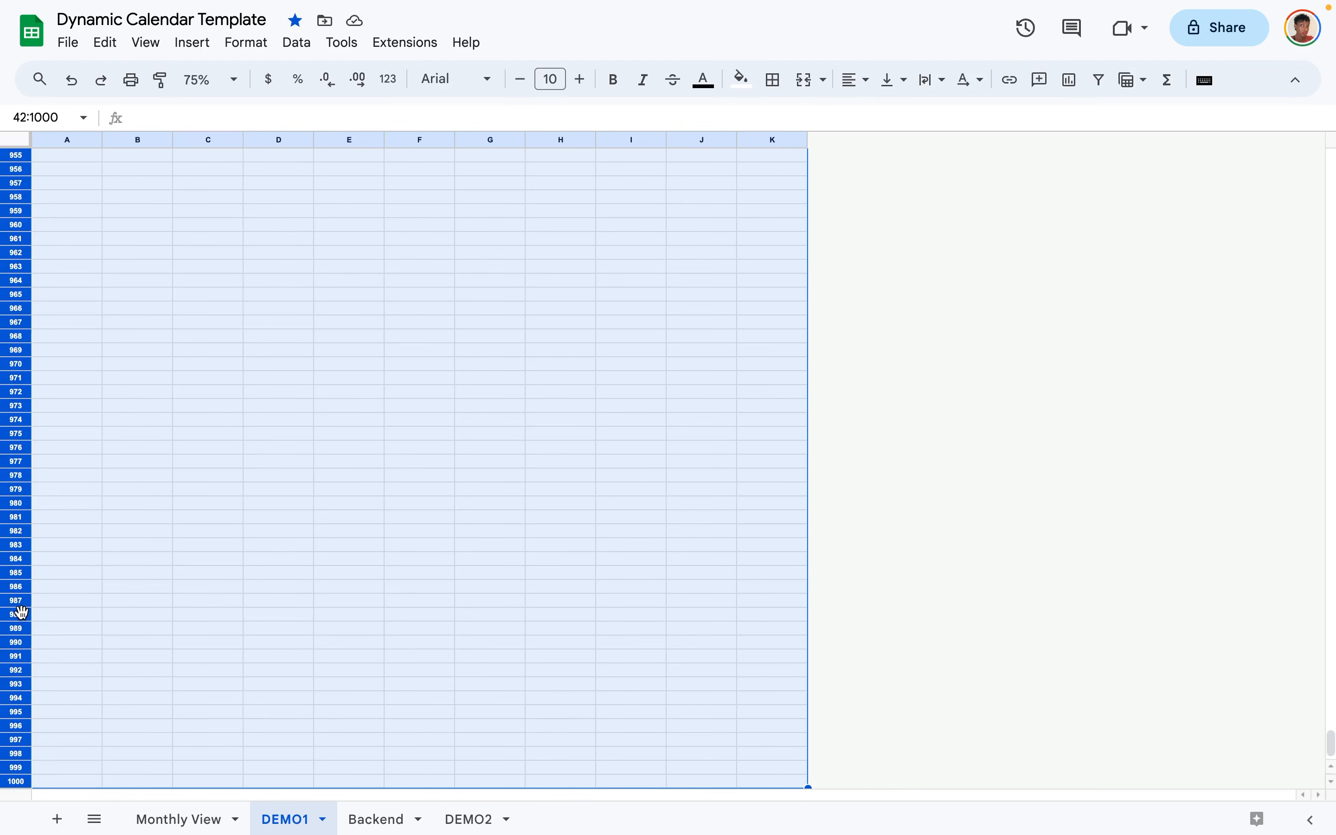
pyautogui.rightClick(14, 570)
pyautogui.click(126, 291)
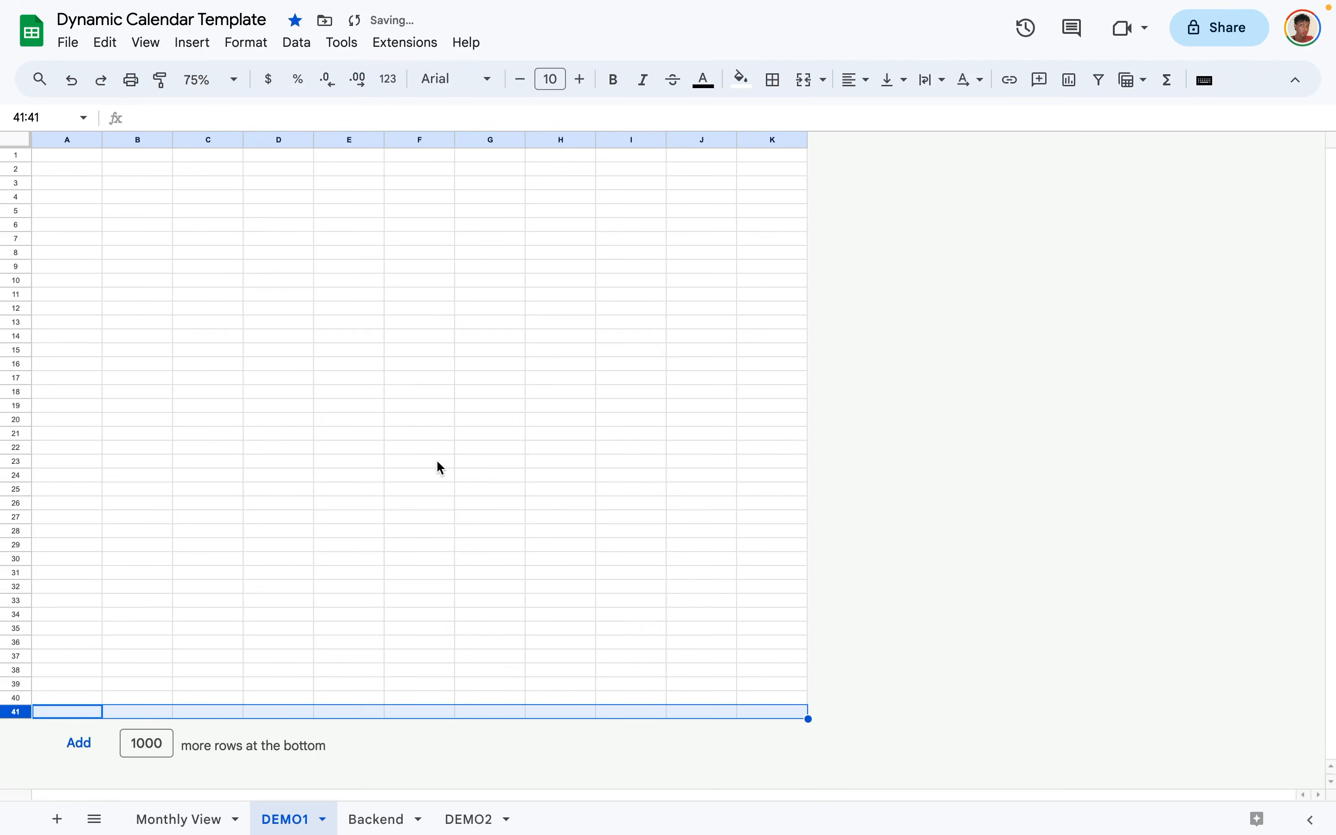
# Narrow columns A, C and K together to about half the default width.
pyautogui.click(60, 140)
pyautogui.keyDown('shift'); pyautogui.click(191, 138); pyautogui.keyUp('shift')
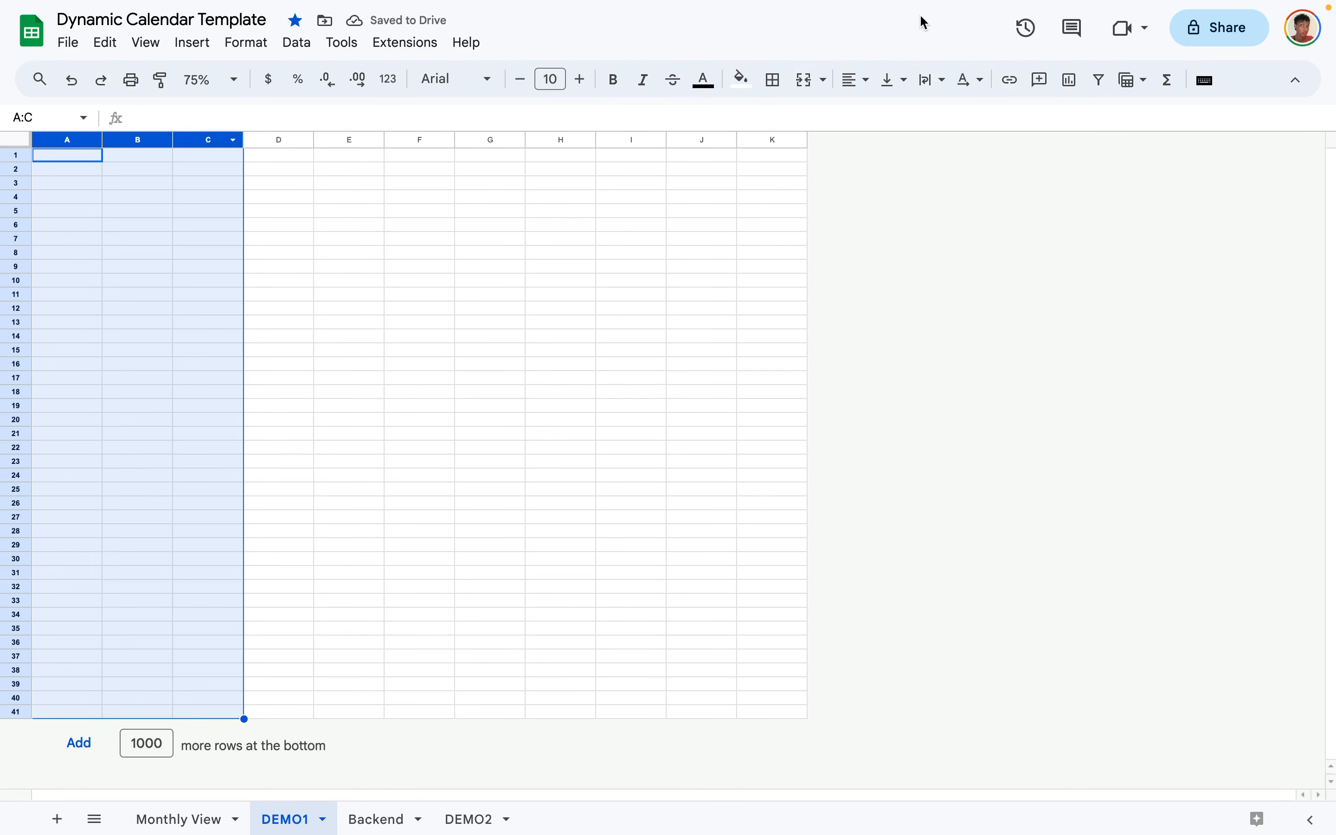
pyautogui.click(382, 362)
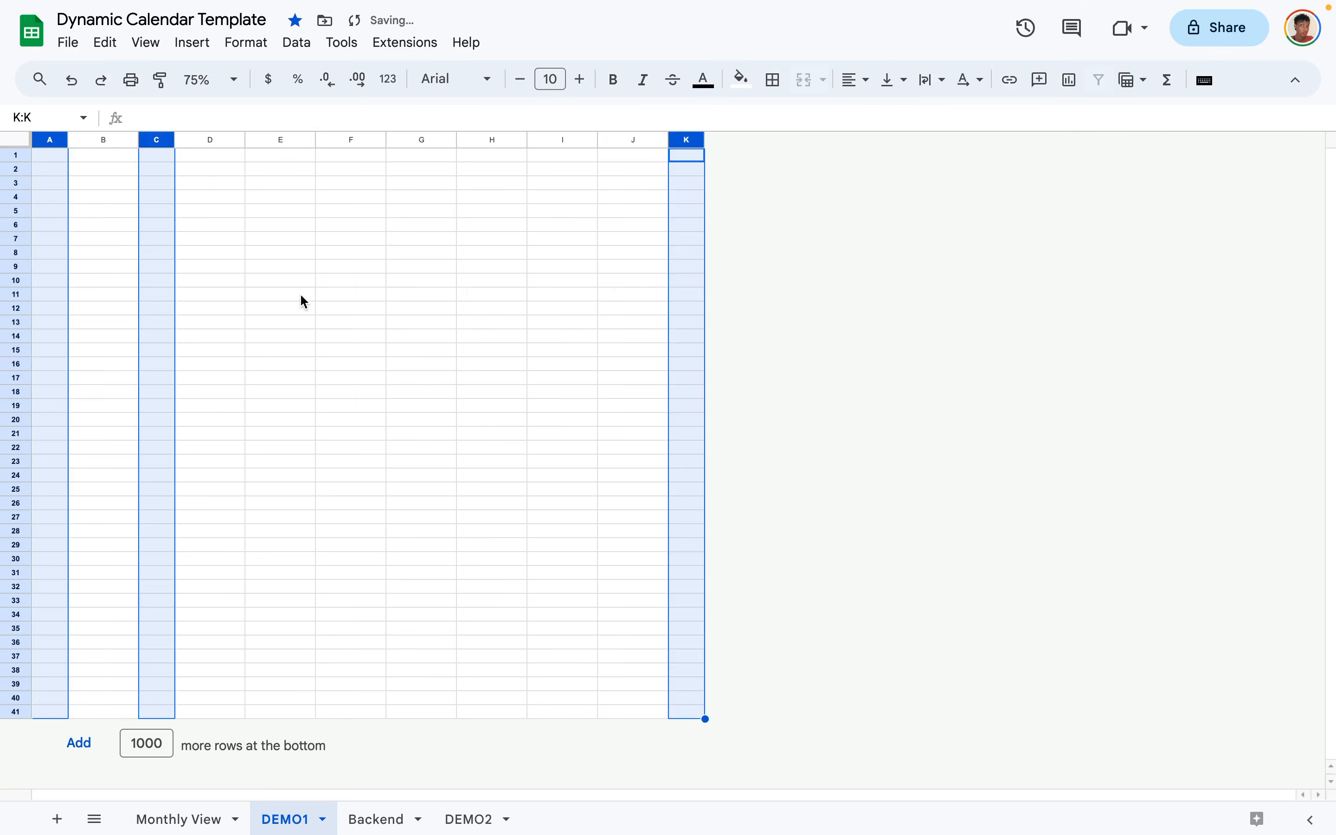
pyautogui.click(300, 295)
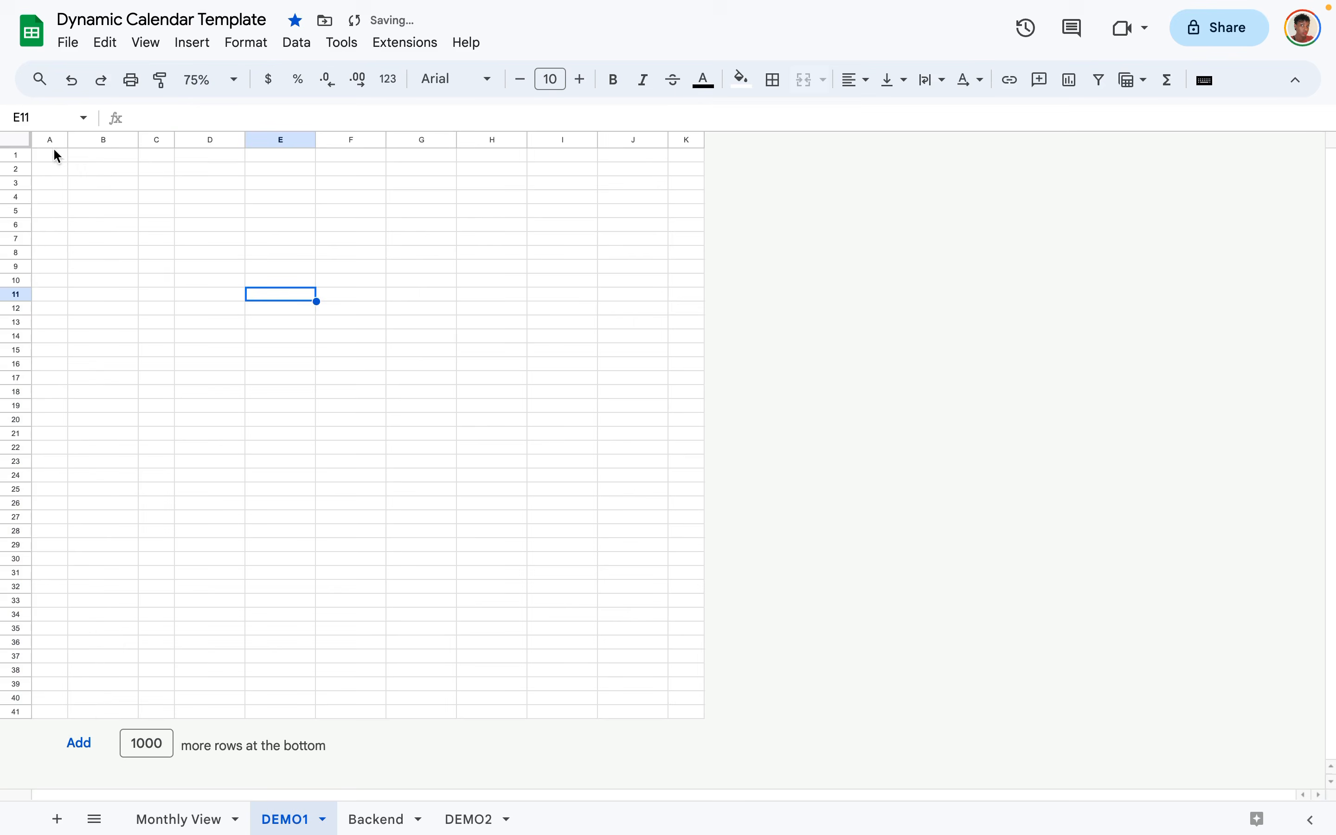
# Widen columns B and D to J together to about one and a half times the default width.
pyautogui.click(91, 142)
pyautogui.keyDown('ctrl'); pyautogui.click(201, 137); pyautogui.keyUp('ctrl')
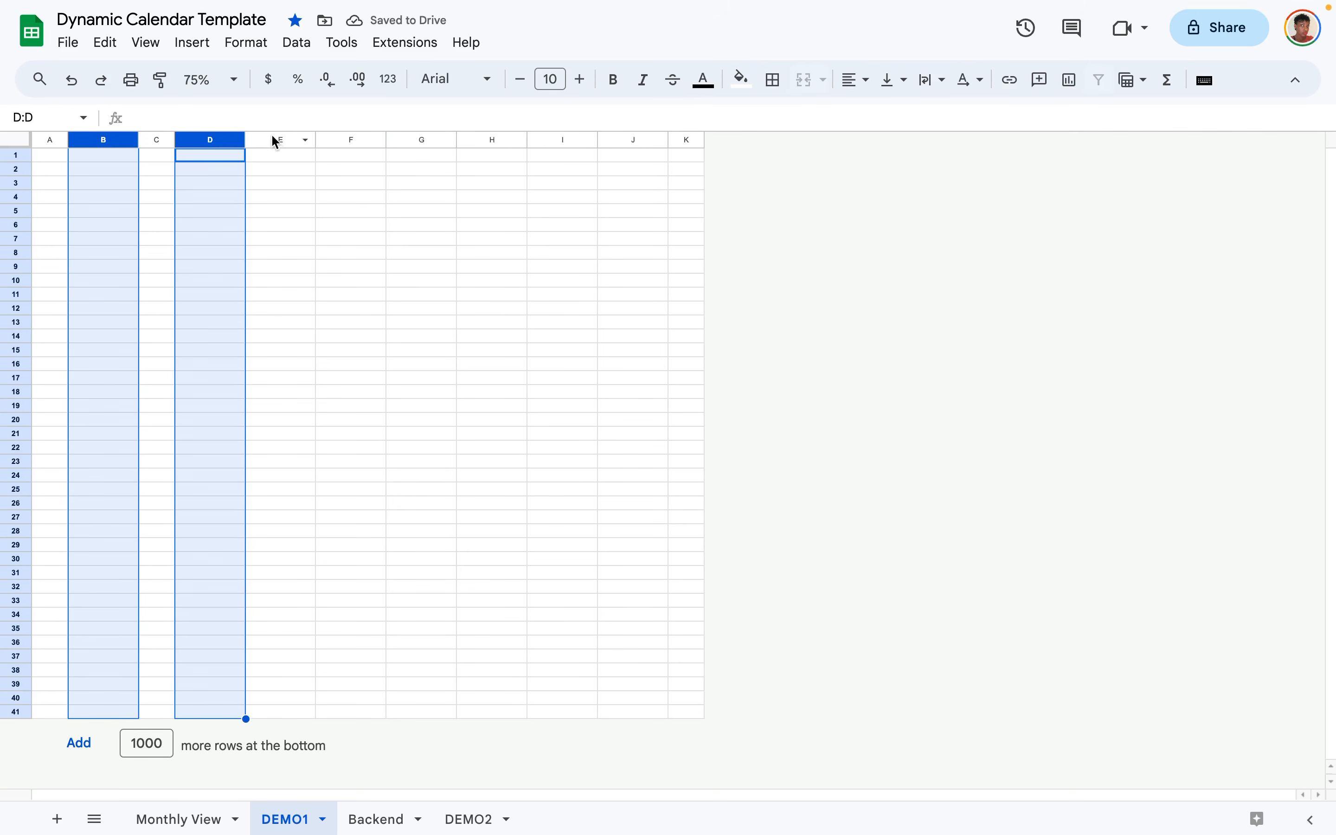
pyautogui.moveTo(276, 142); pyautogui.dragTo(670, 133)
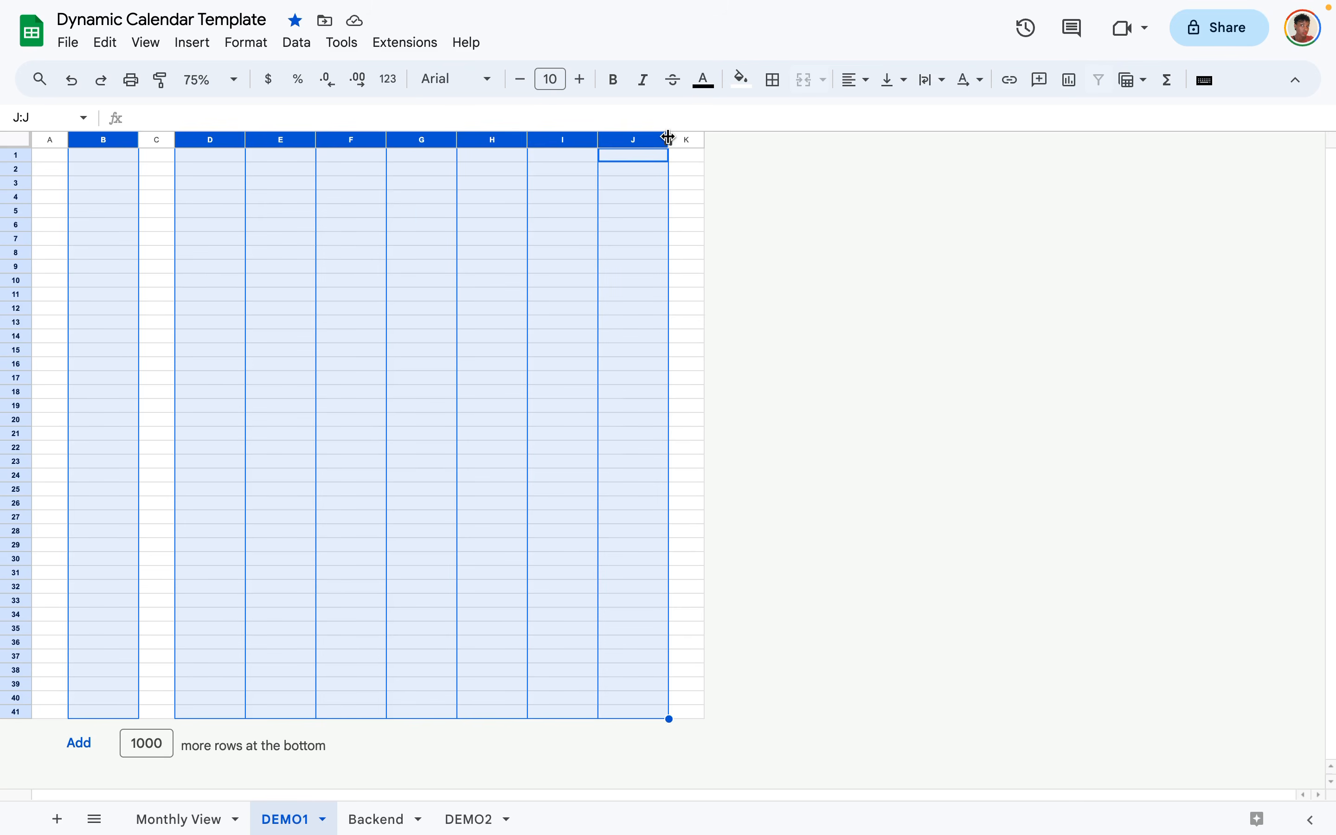
pyautogui.moveTo(670, 137); pyautogui.dragTo(695, 138)
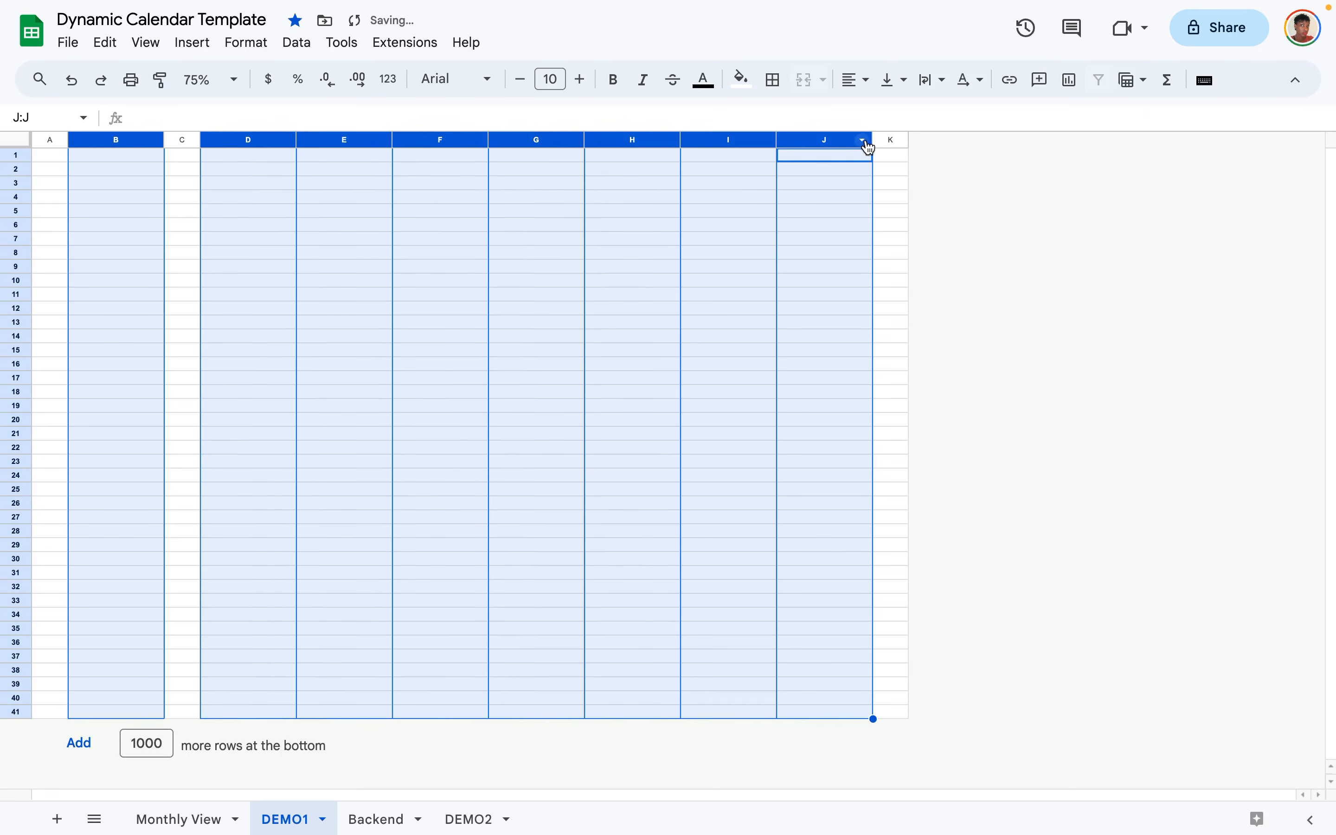
pyautogui.moveTo(873, 138); pyautogui.dragTo(883, 138)
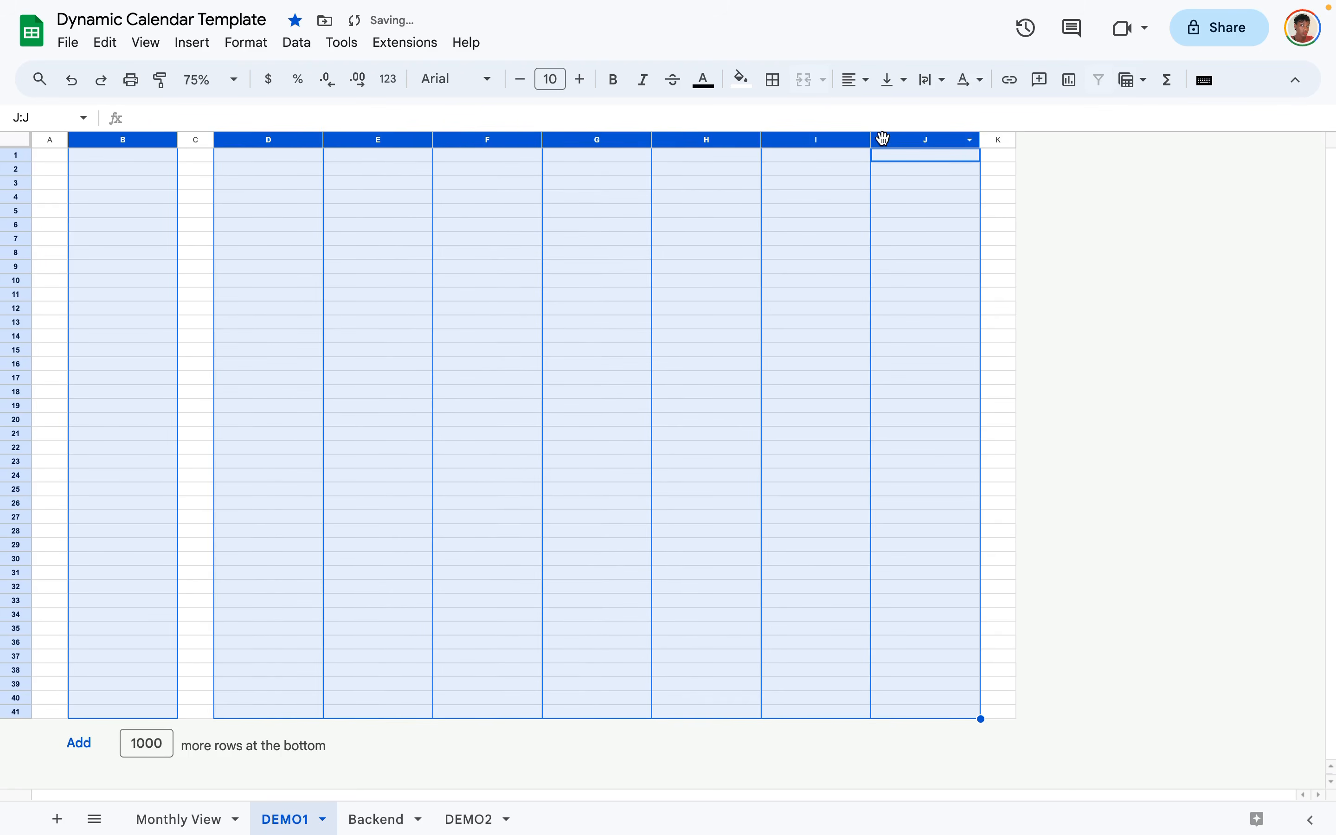
pyautogui.click(444, 409)
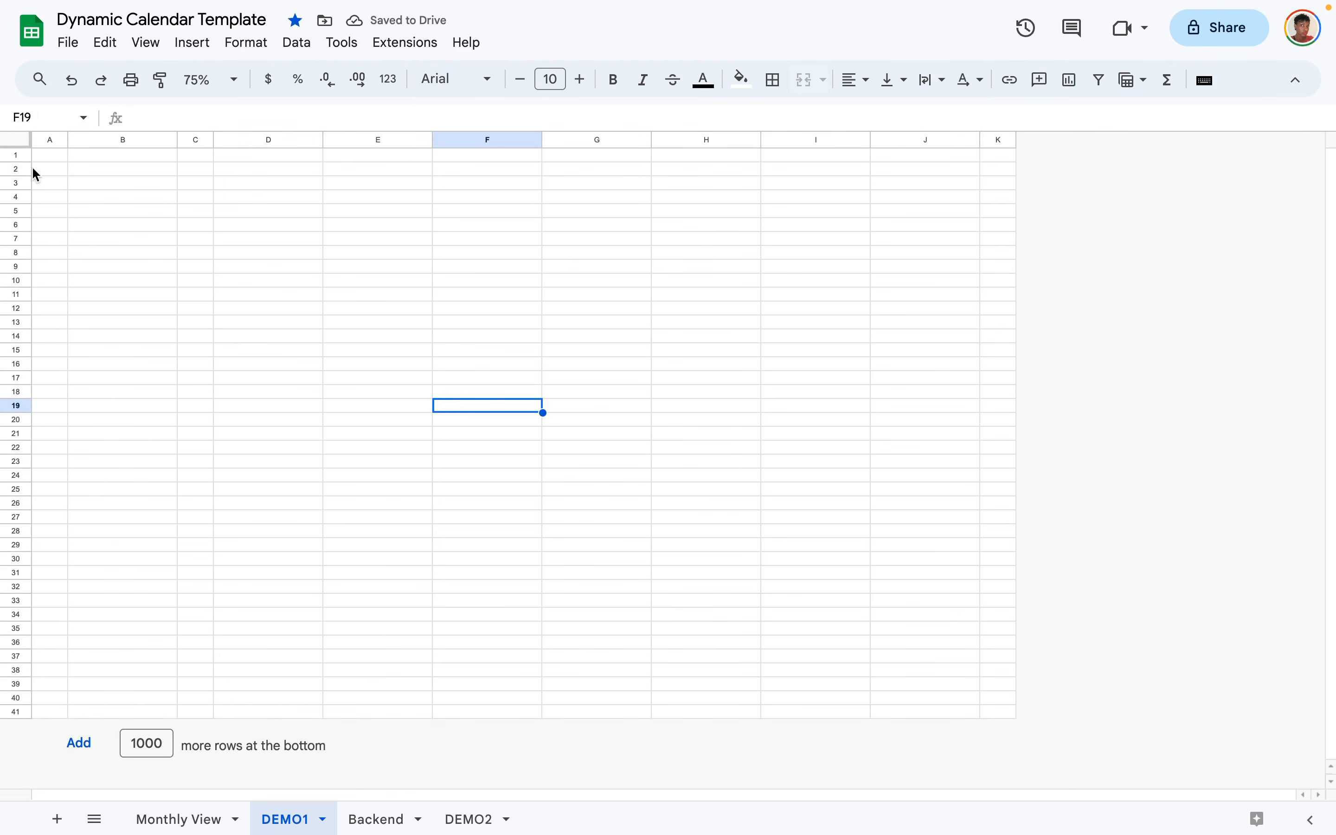
# Increase the height of rows 2 to 41 to about one and a half times the default height.
pyautogui.moveTo(16, 169); pyautogui.dragTo(18, 710)
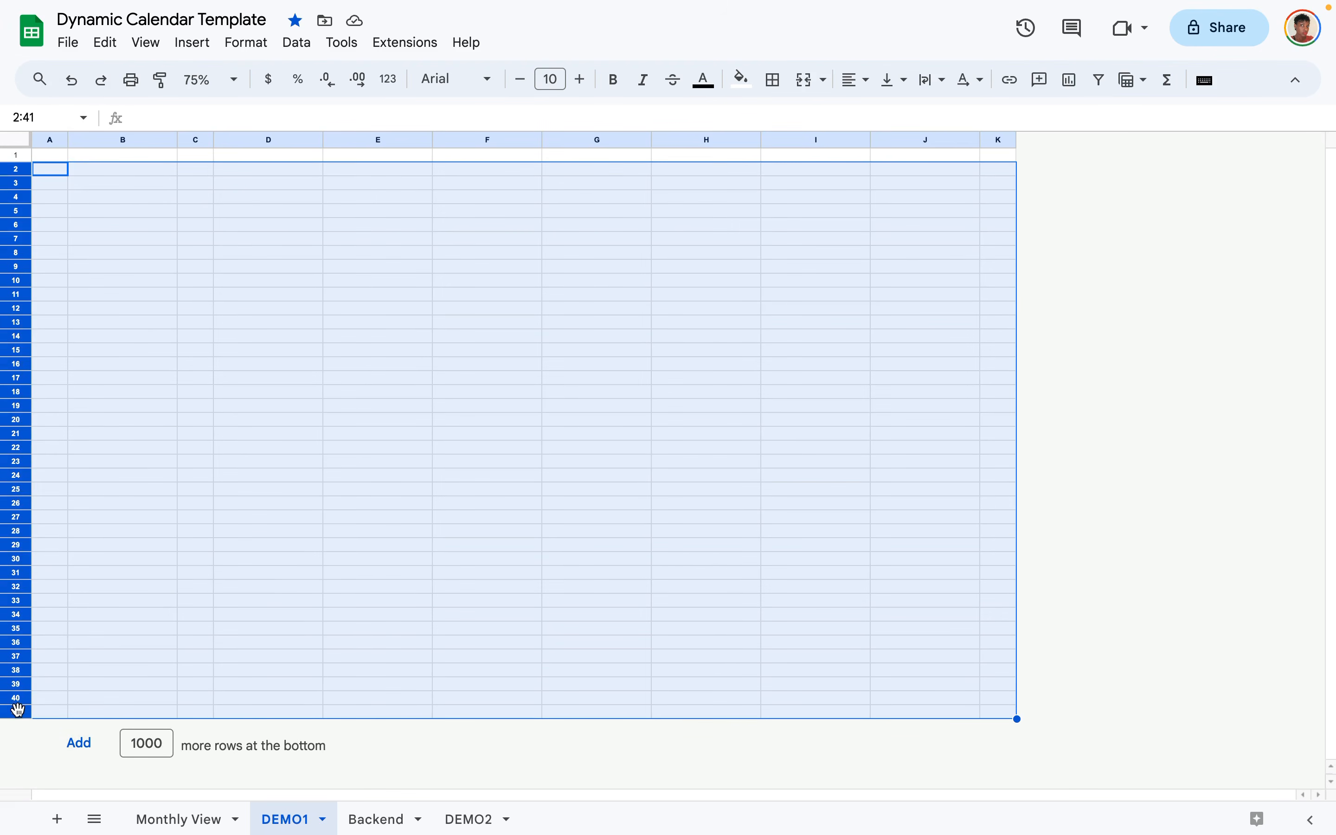
pyautogui.rightClick(15, 608)
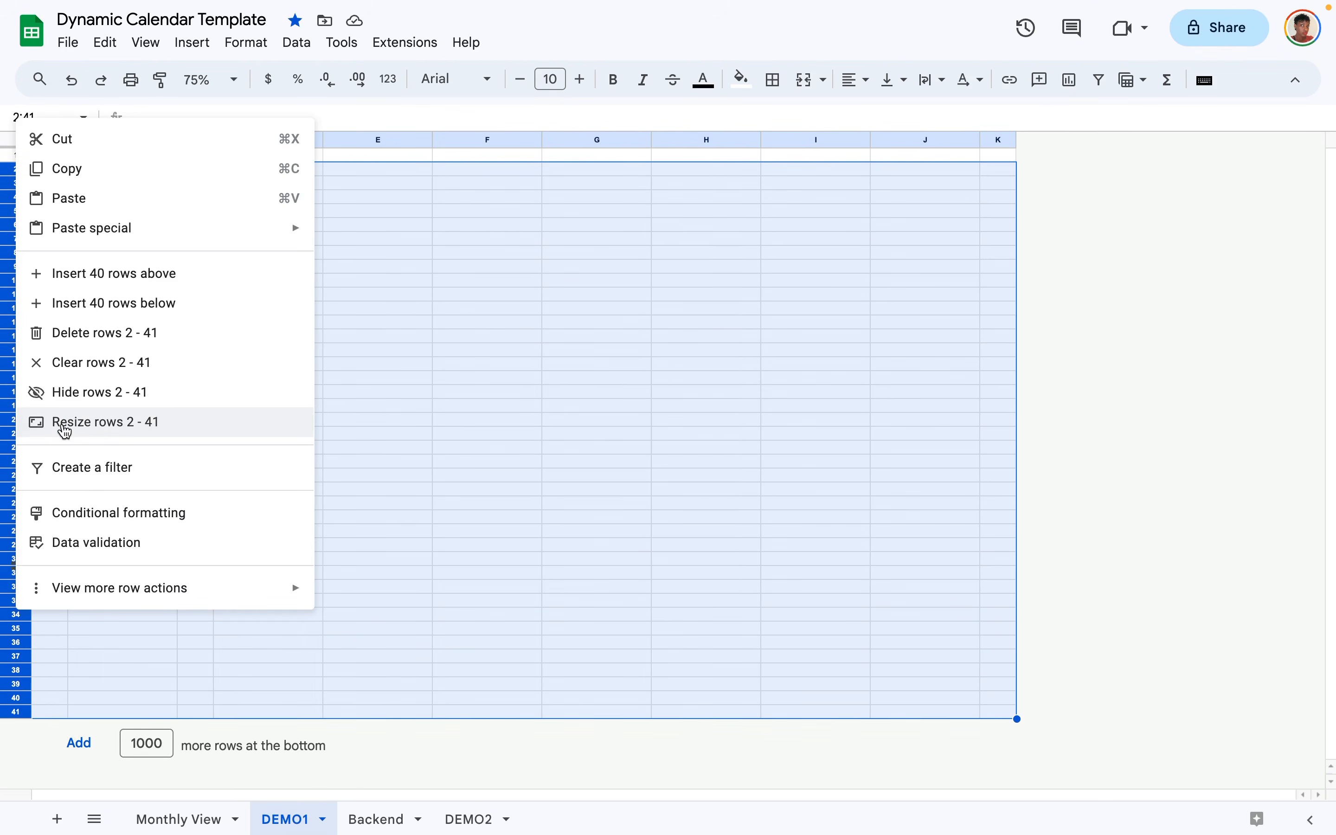
pyautogui.click(61, 428)
pyautogui.doubleClick(626, 409)
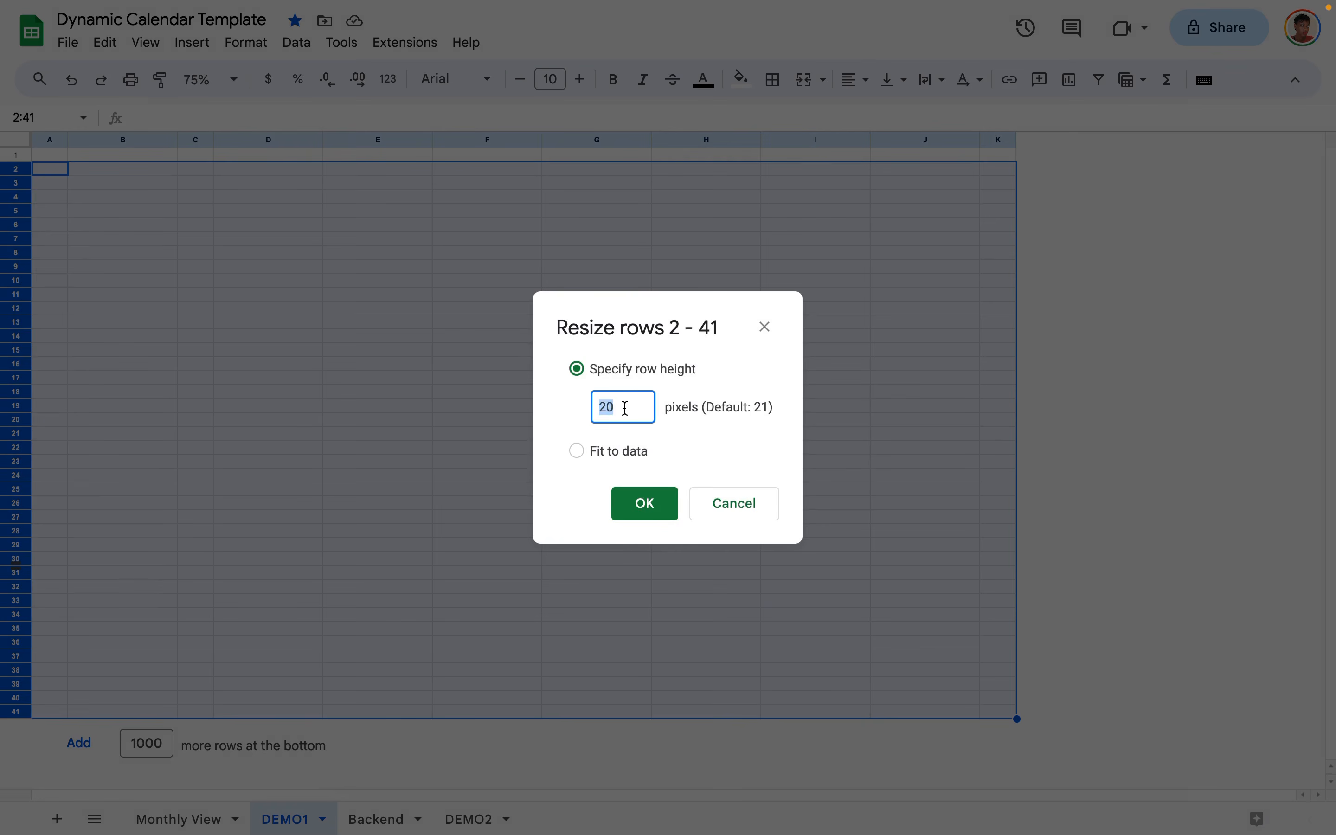
pyautogui.write('40')
pyautogui.press('Return')
pyautogui.click(391, 399)
# Add an outer border around B3:B5 and another around the calendar area starting at D3 and spanning columns D to J.
pyautogui.click(234, 79)
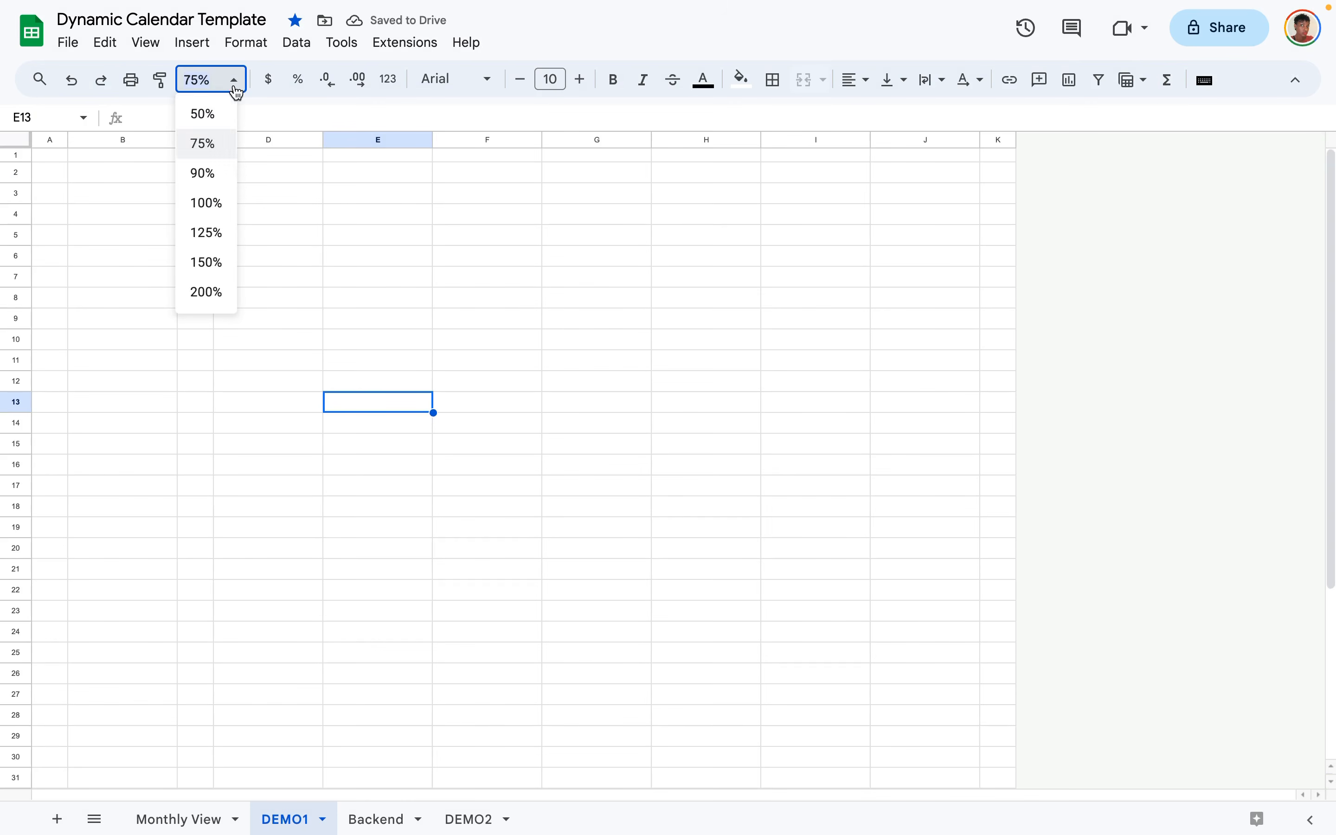
pyautogui.click(205, 203)
pyautogui.press('Left')
pyautogui.press('Left')
pyautogui.press('Left')
pyautogui.press('Up')
pyautogui.moveTo(108, 218); pyautogui.dragTo(224, 287)
pyautogui.click(776, 83)
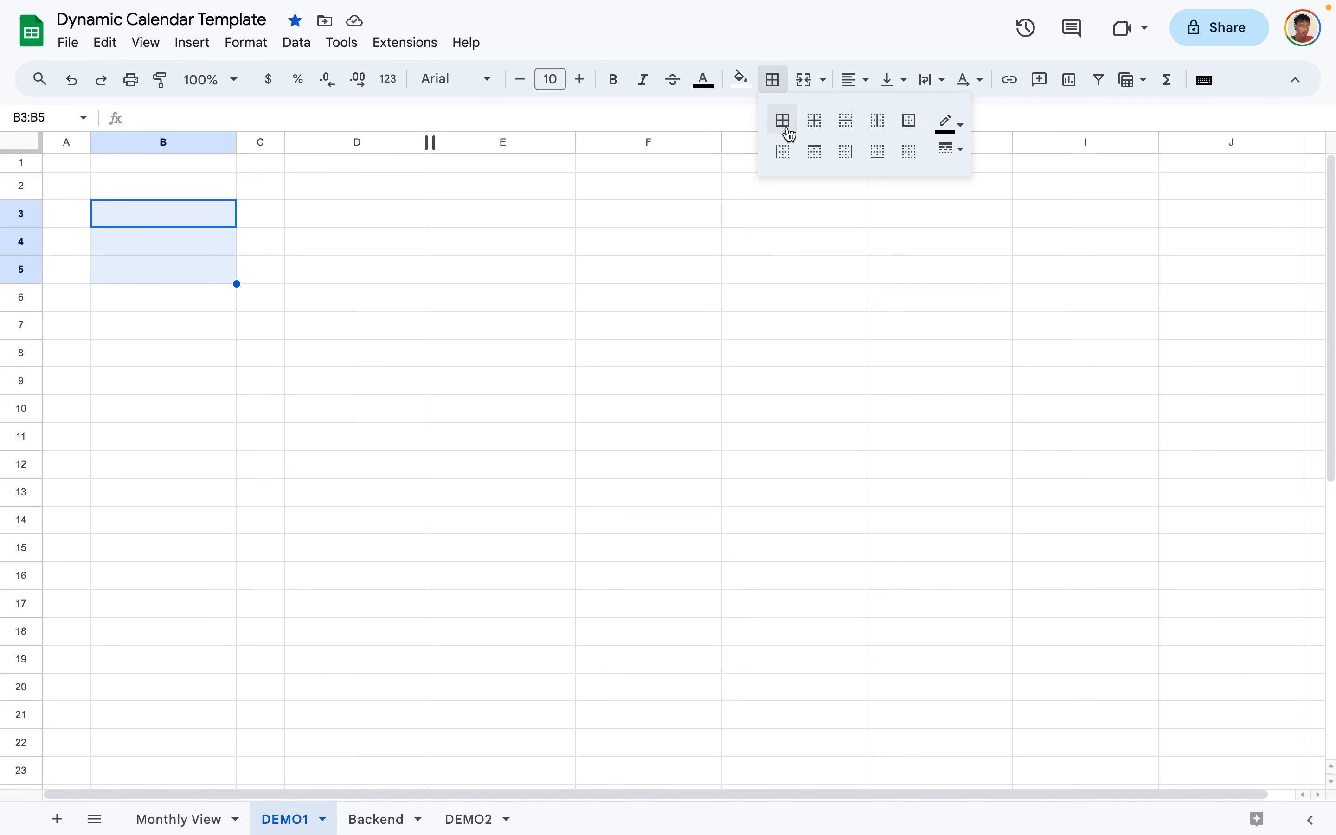
pyautogui.click(909, 120)
pyautogui.click(458, 338)
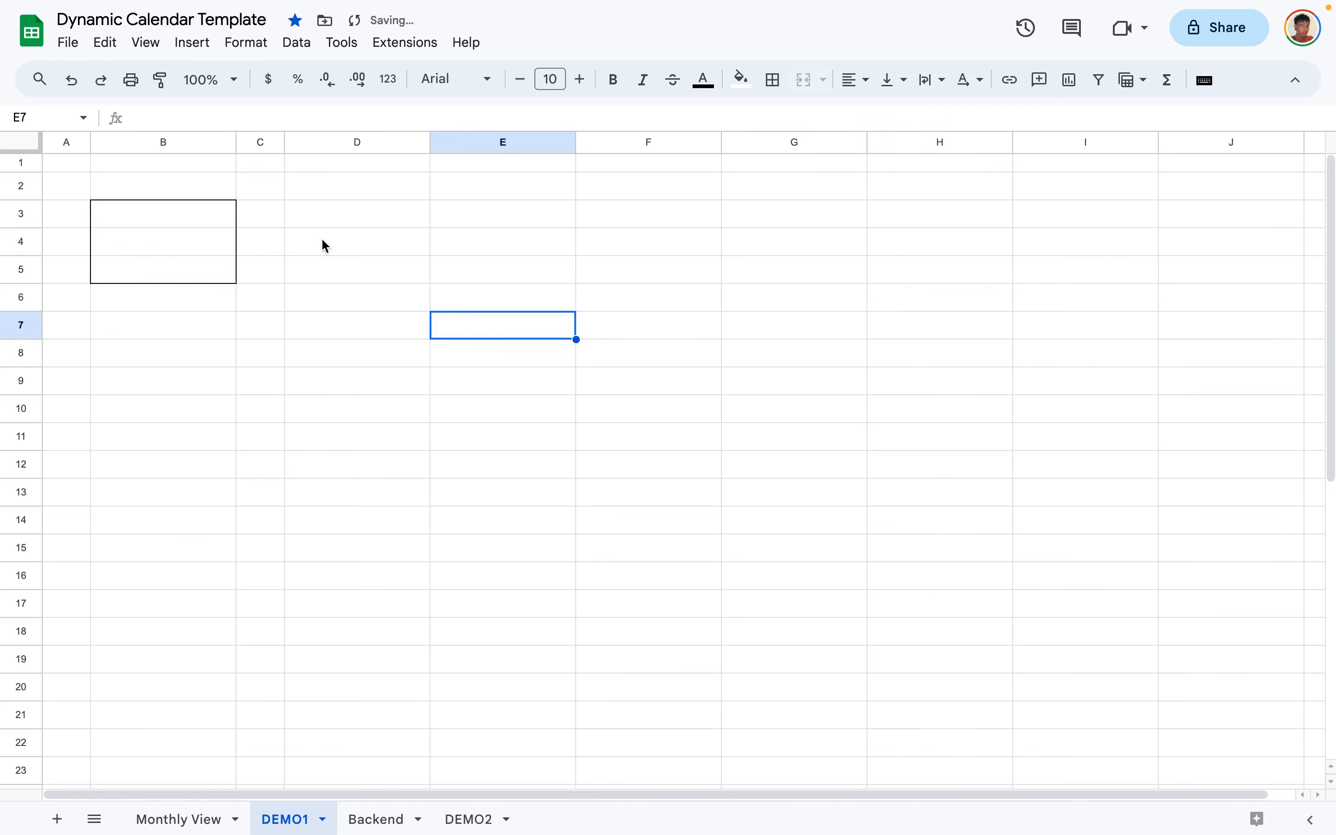
pyautogui.moveTo(298, 219); pyautogui.dragTo(1217, 617)
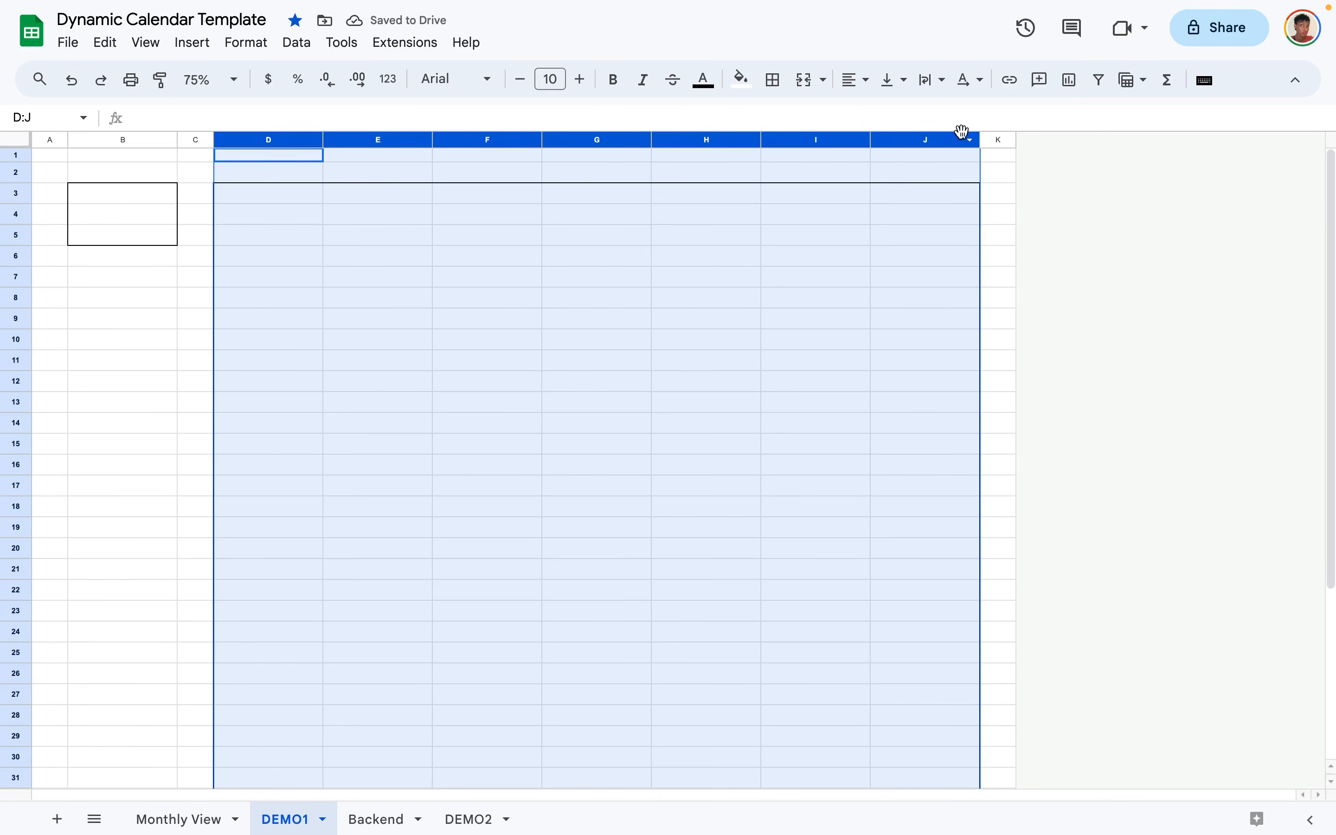
# Widen columns D to J to about 2.2 times the default width and column B to about twice the default.
pyautogui.moveTo(981, 139); pyautogui.dragTo(1011, 140)
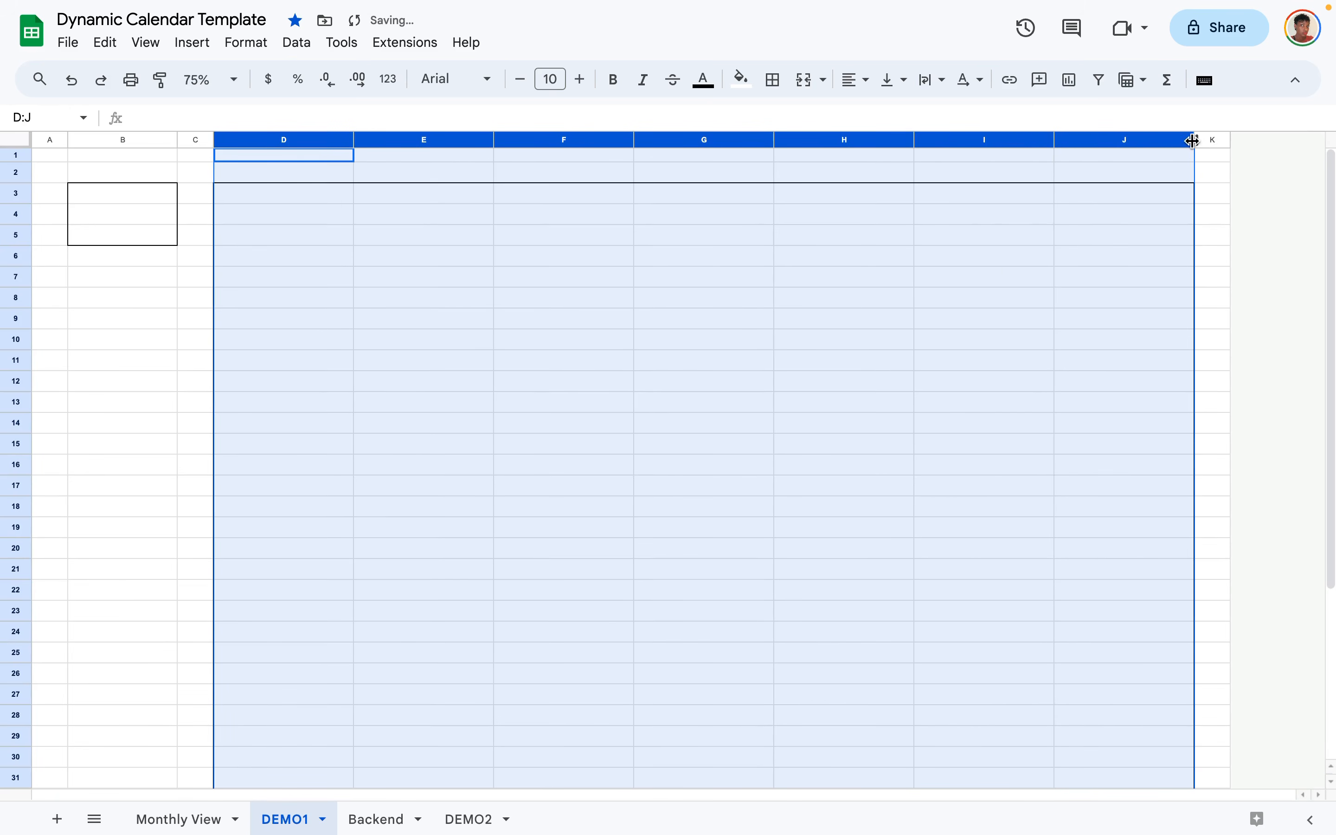
pyautogui.moveTo(1193, 140); pyautogui.dragTo(1293, 140)
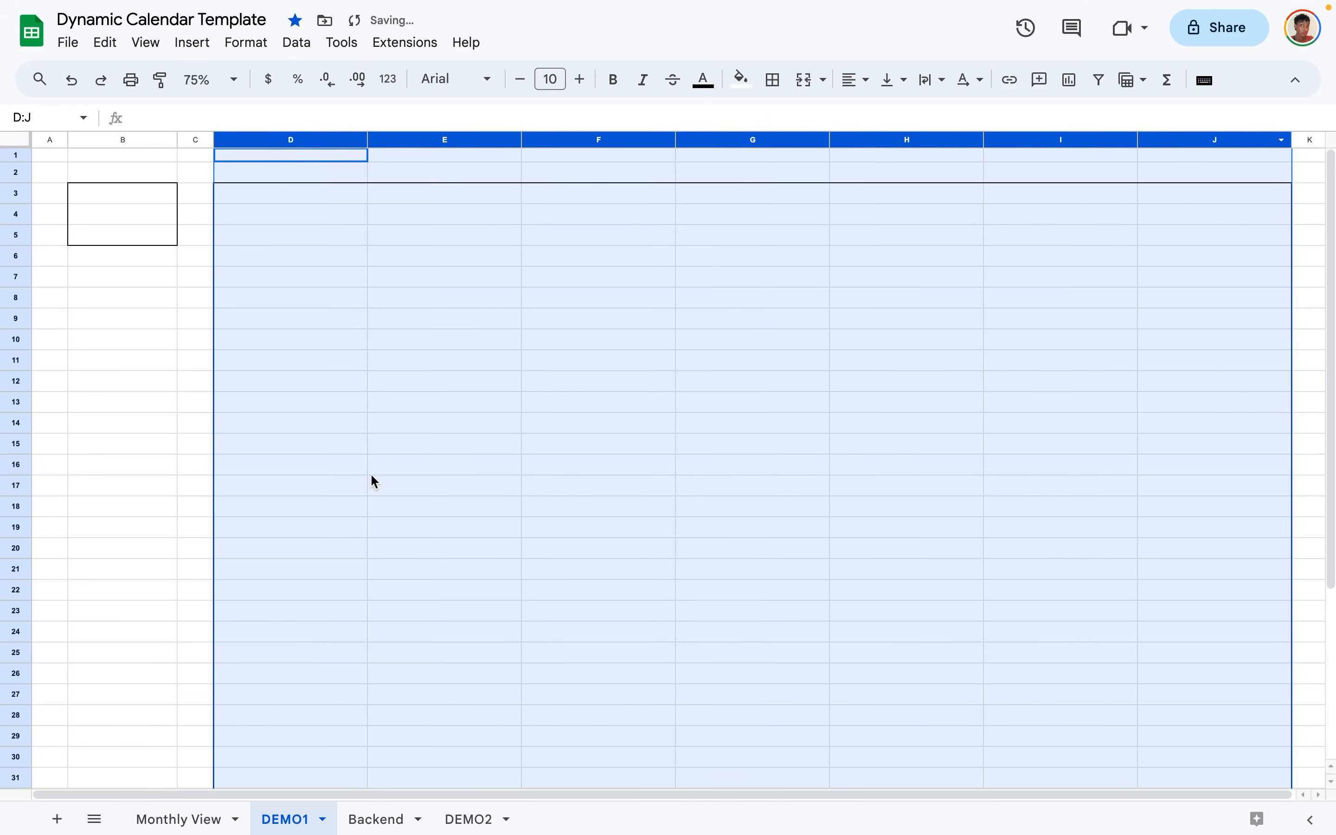
pyautogui.click(370, 507)
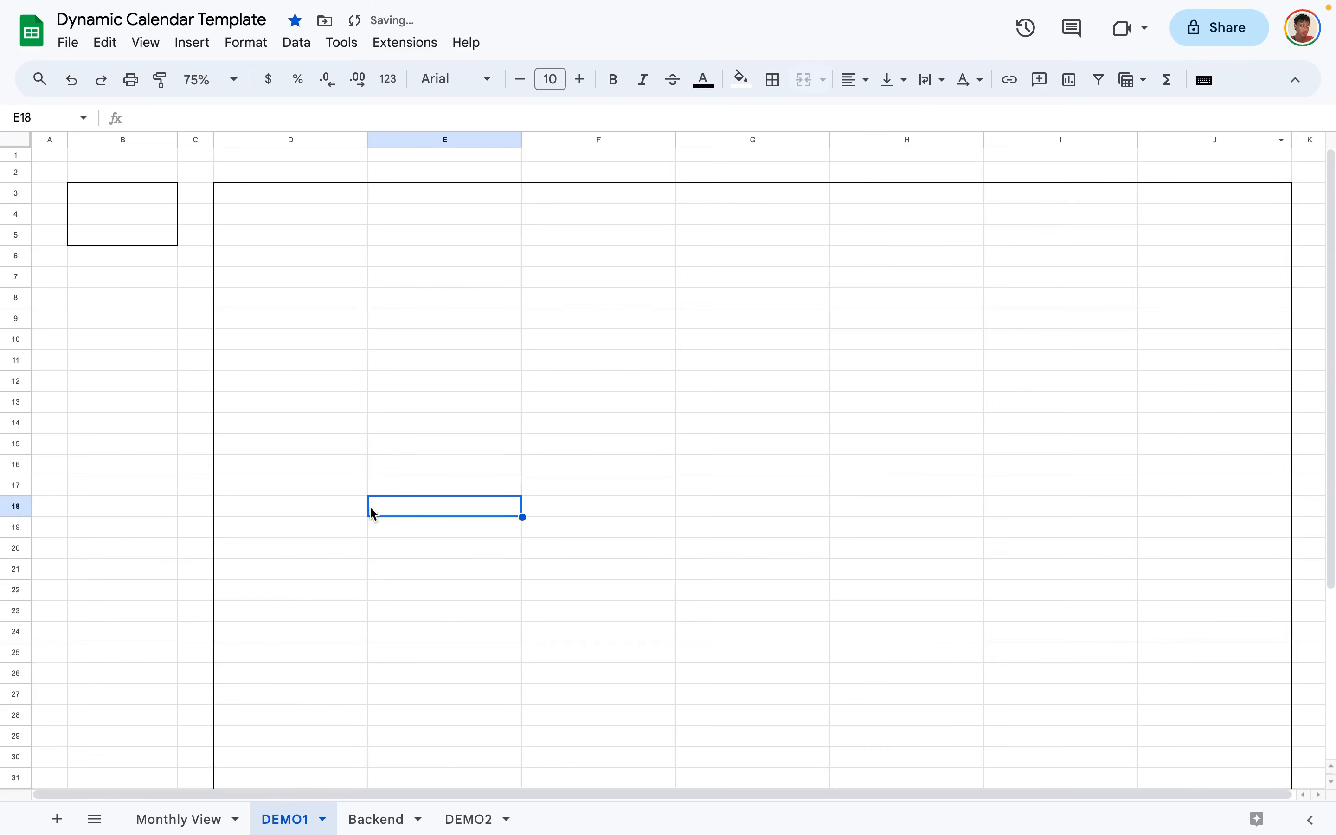
pyautogui.click(94, 139)
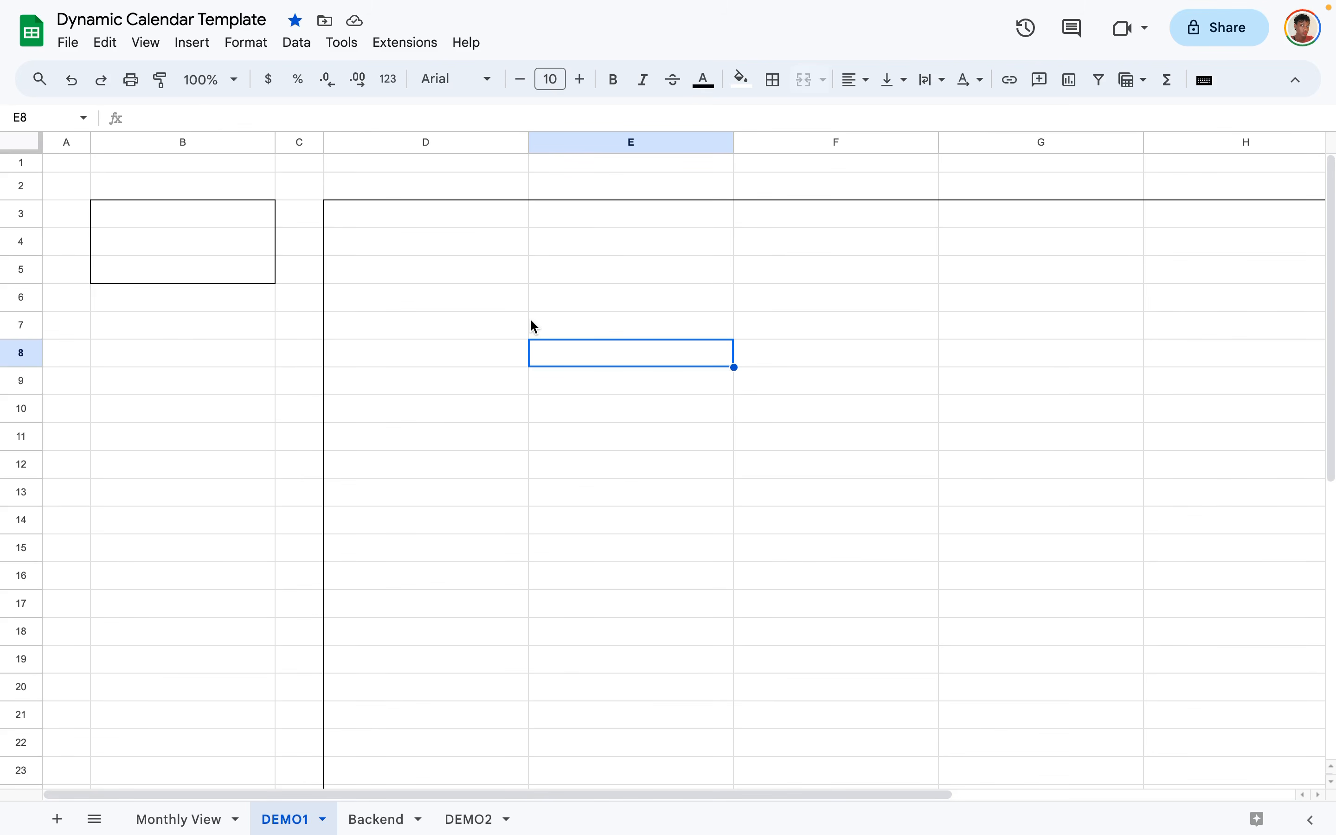
# View the Backend sheet's lists, selectors and date grid, and open the blank DEMO2 sheet.
pyautogui.click(372, 815)
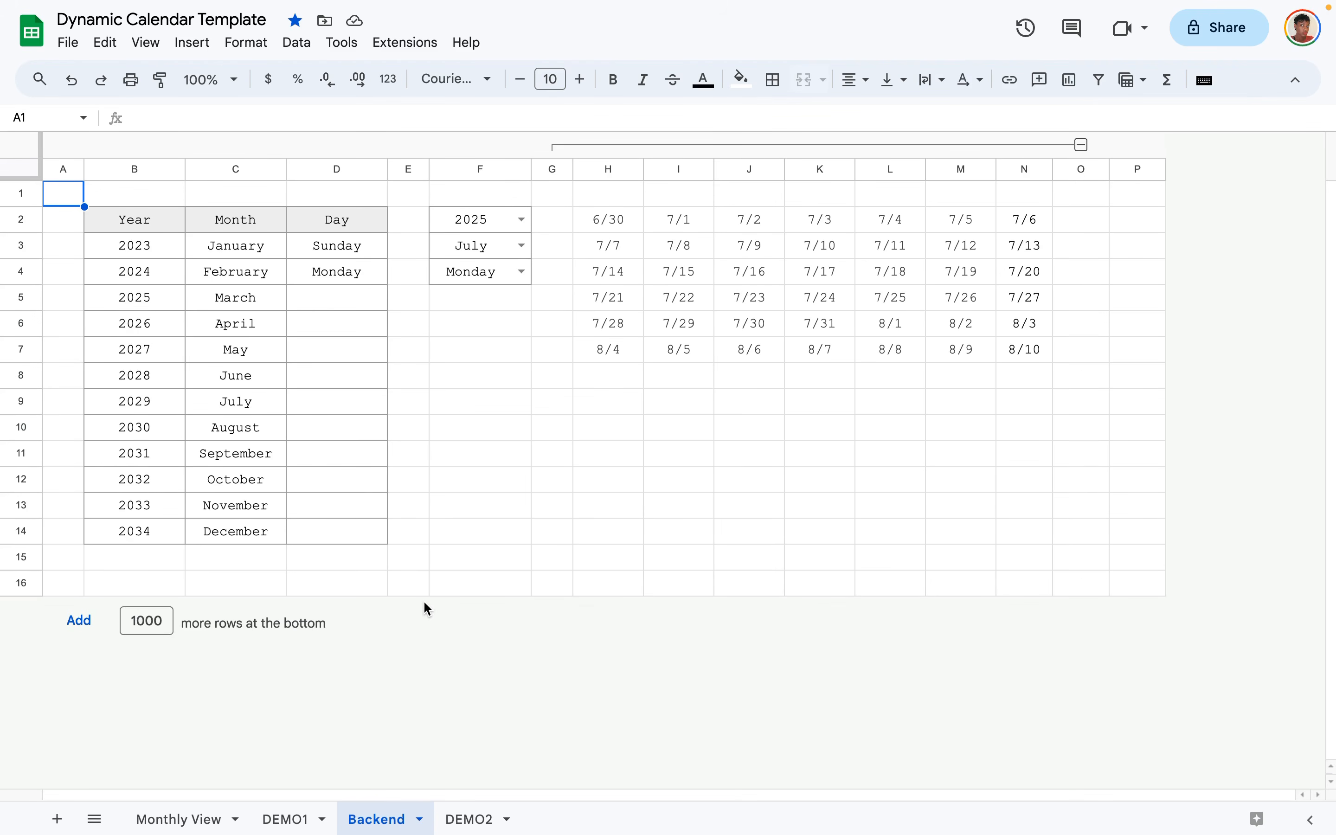
pyautogui.click(474, 827)
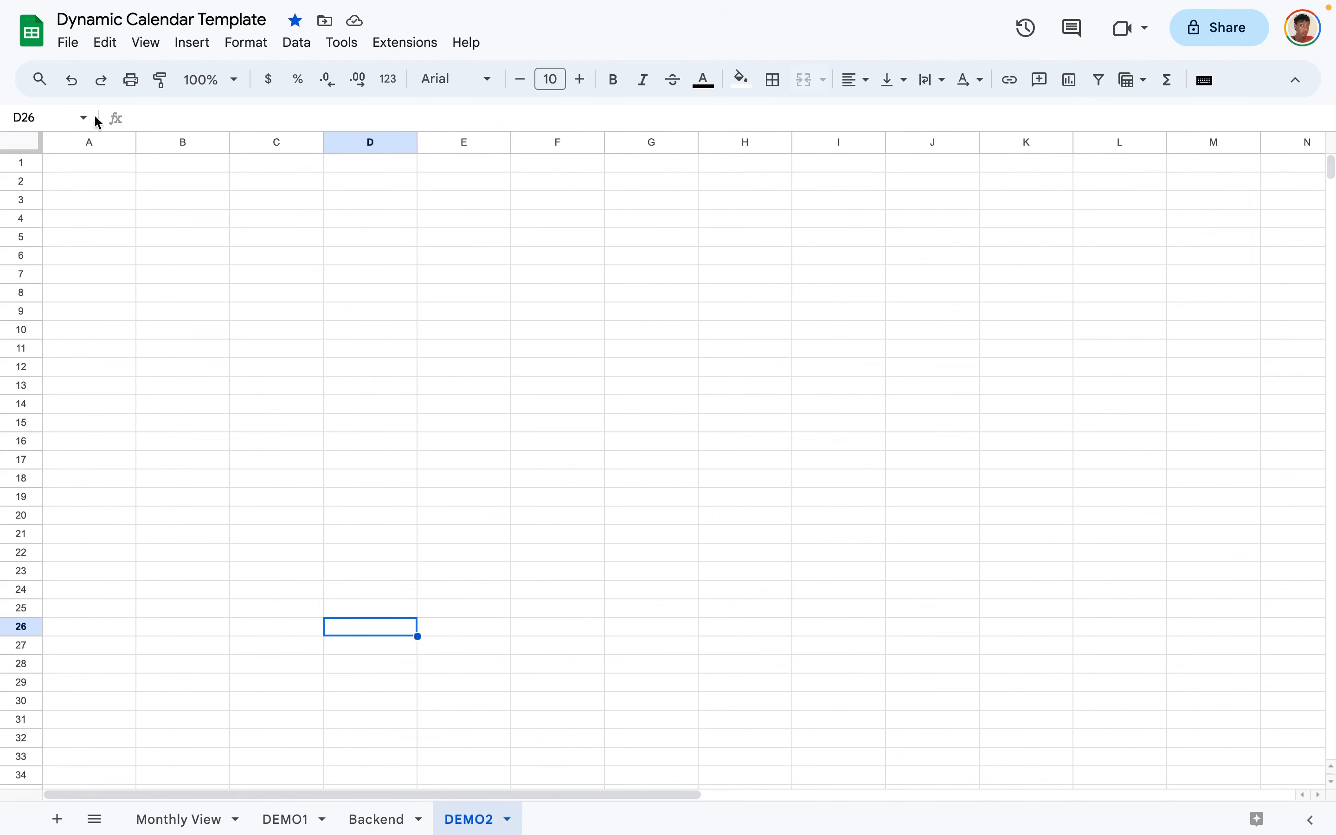
# Delete all columns after column N on the DEMO2 sheet.
pyautogui.click(70, 143)
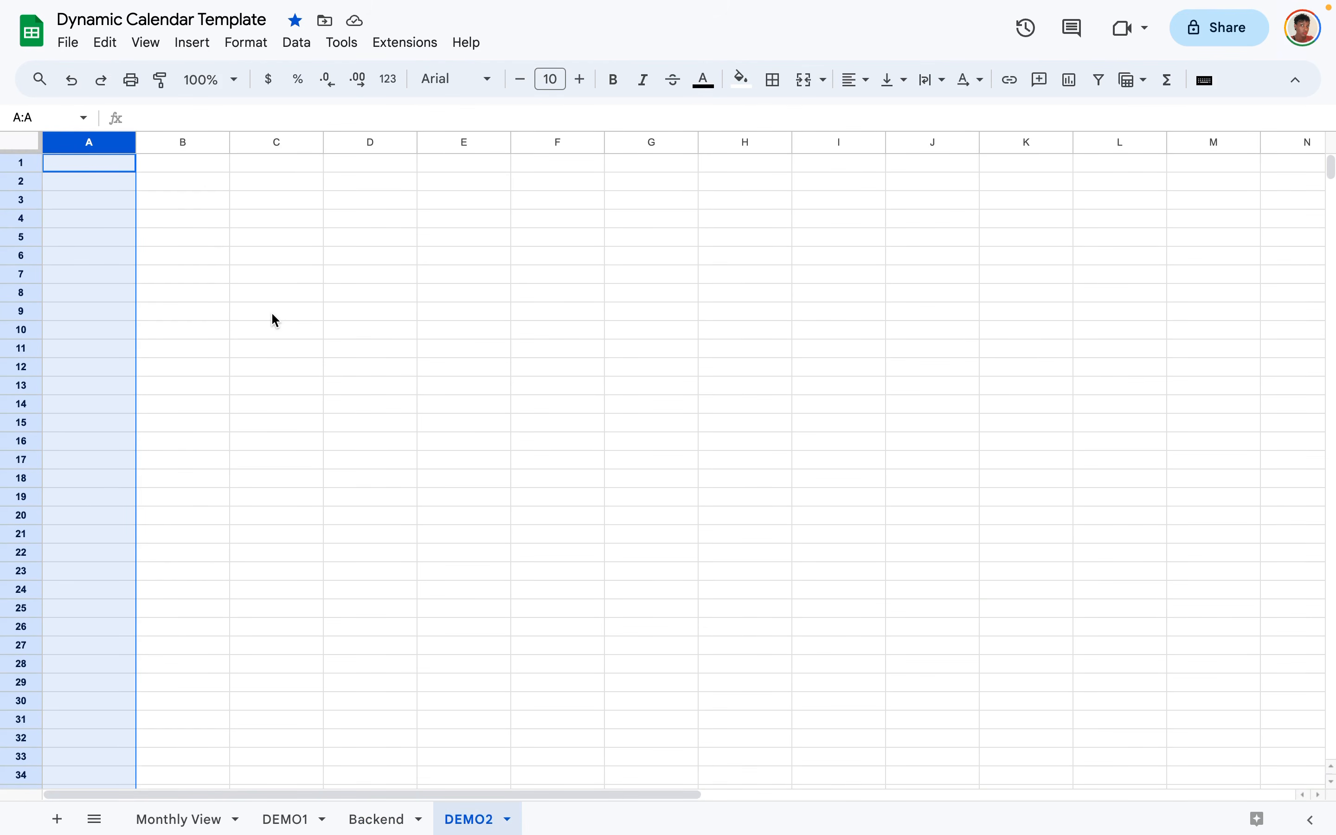
pyautogui.click(376, 820)
pyautogui.click(477, 826)
pyautogui.hscroll(15, 921, 177)
pyautogui.moveTo(370, 142); pyautogui.dragTo(1213, 143)
pyautogui.rightClick(828, 143)
pyautogui.click(912, 391)
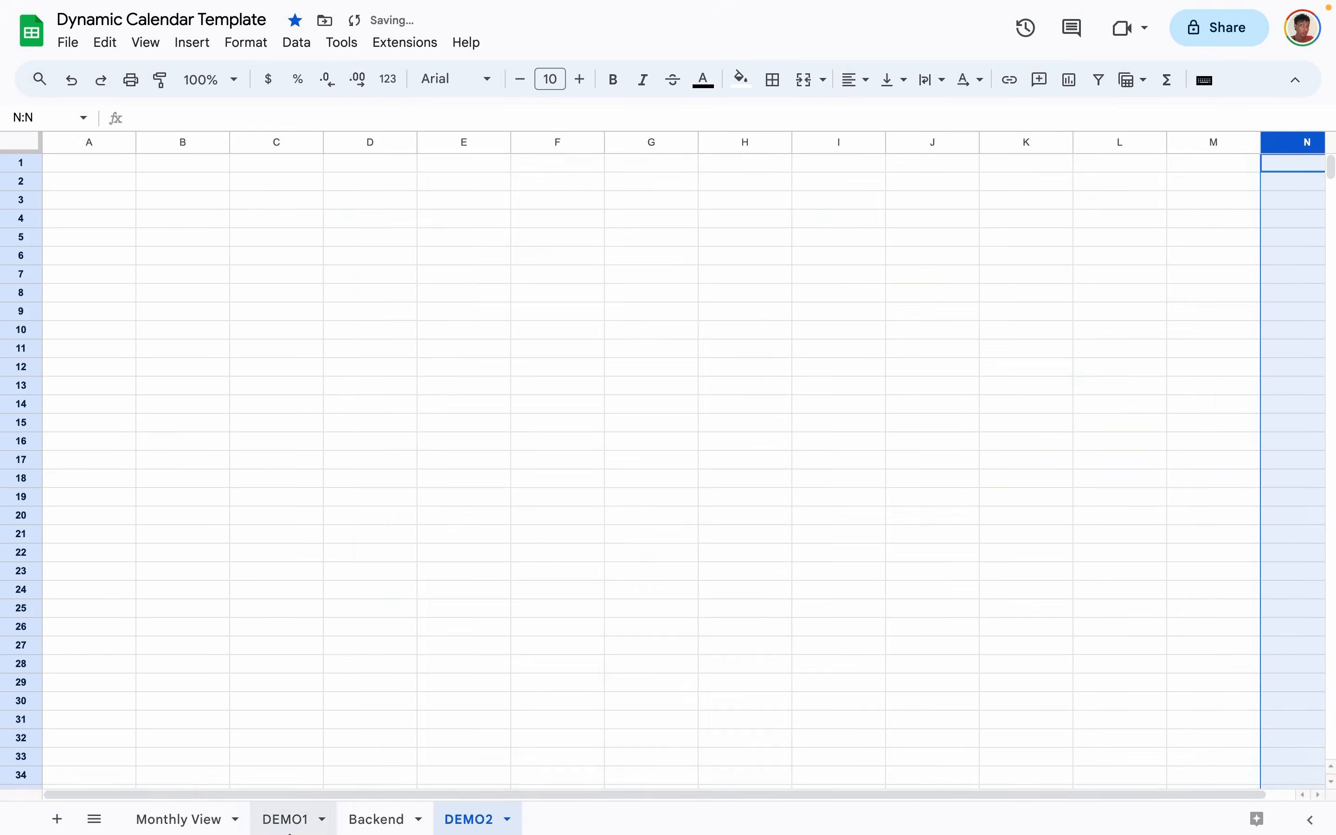
# Delete all rows below row 15 on the DEMO2 sheet.
pyautogui.click(20, 441)
pyautogui.rightClick(24, 497)
pyautogui.click(124, 559)
# Narrow columns B to M to about three quarters of the default width and increase rows 2 to 15 to nearly twice the default height.
pyautogui.moveTo(183, 143); pyautogui.dragTo(1141, 145)
pyautogui.moveTo(20, 181); pyautogui.dragTo(21, 422)
pyautogui.moveTo(21, 432); pyautogui.dragTo(20, 448)
pyautogui.click(445, 498)
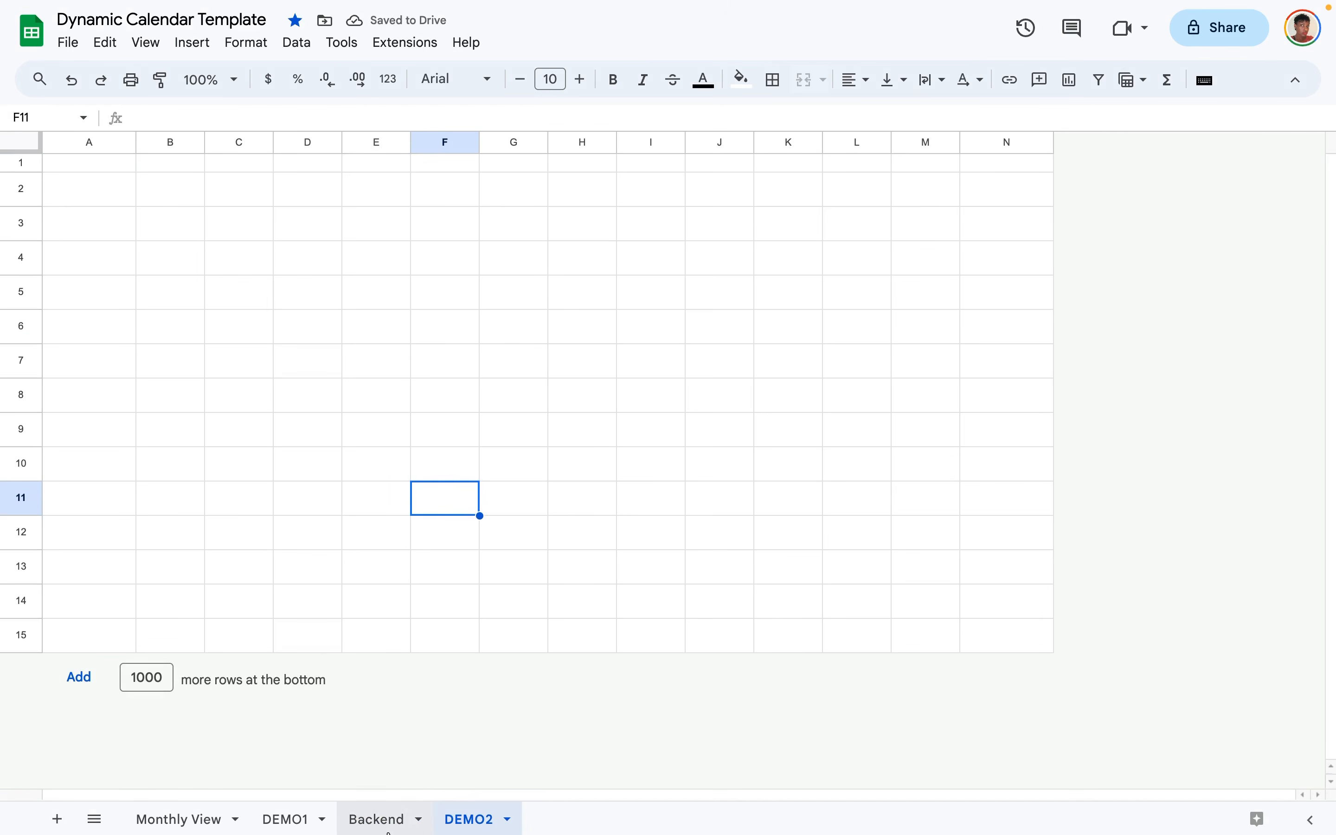
# Check the DEMO1 and Backend layouts, and widen columns B to D on DEMO2 to about one and a half times their width.
pyautogui.click(271, 828)
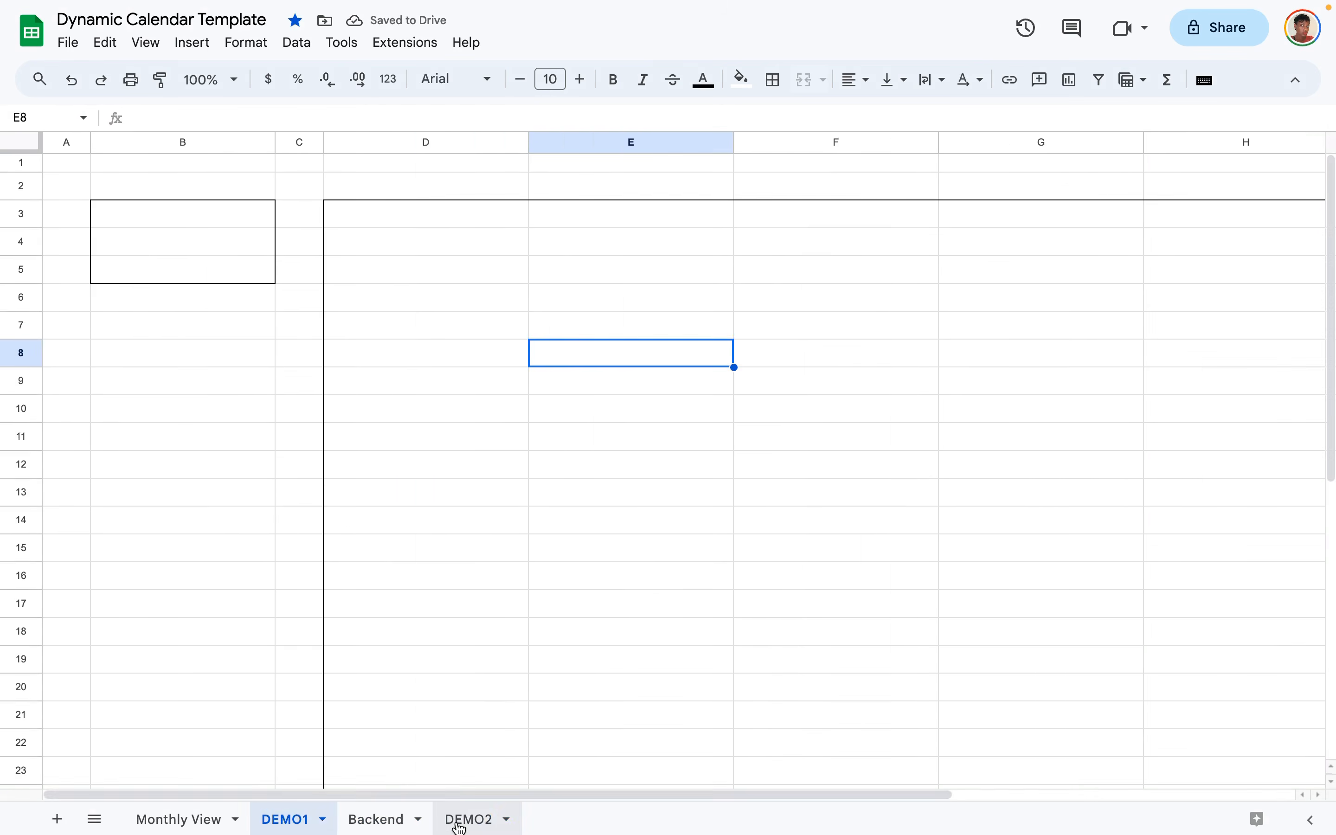
pyautogui.click(462, 825)
pyautogui.click(401, 823)
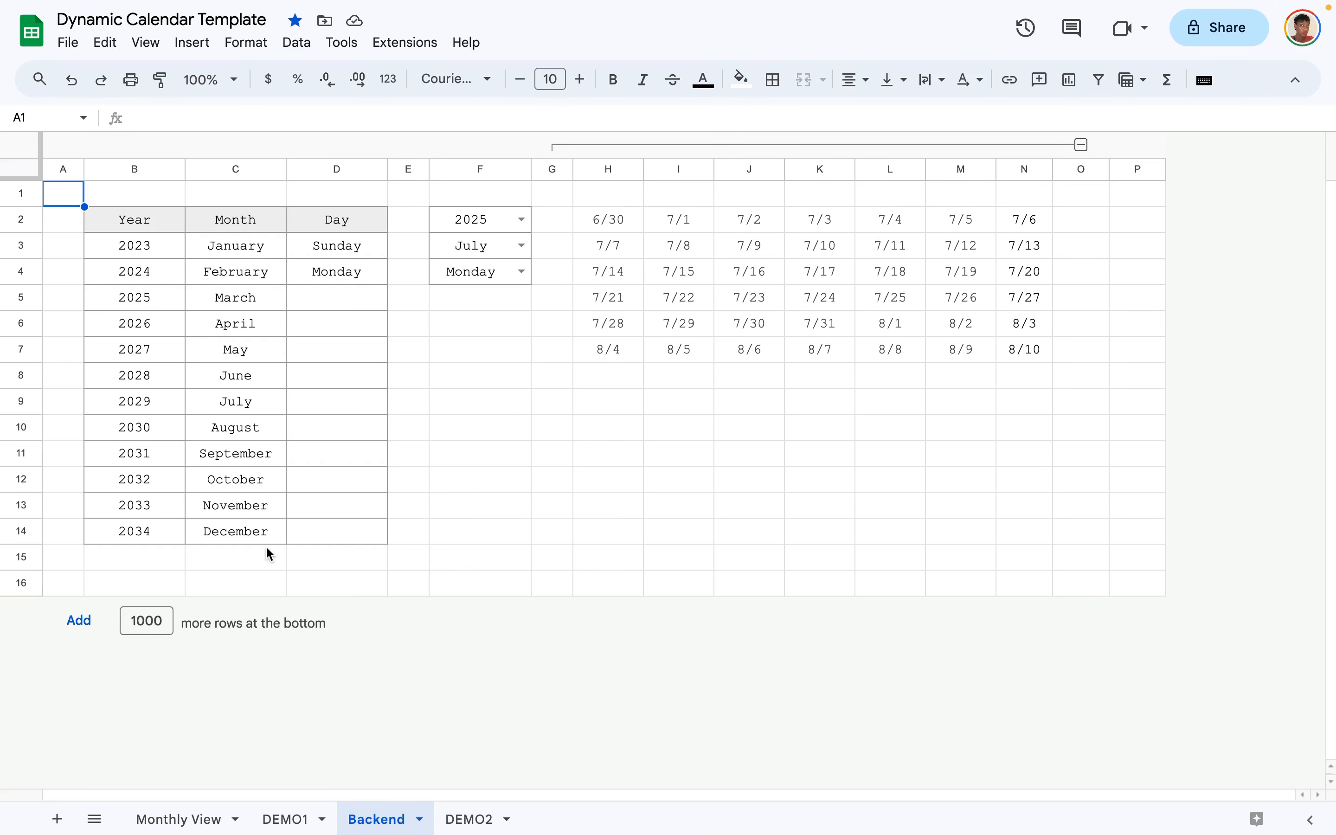
pyautogui.click(476, 821)
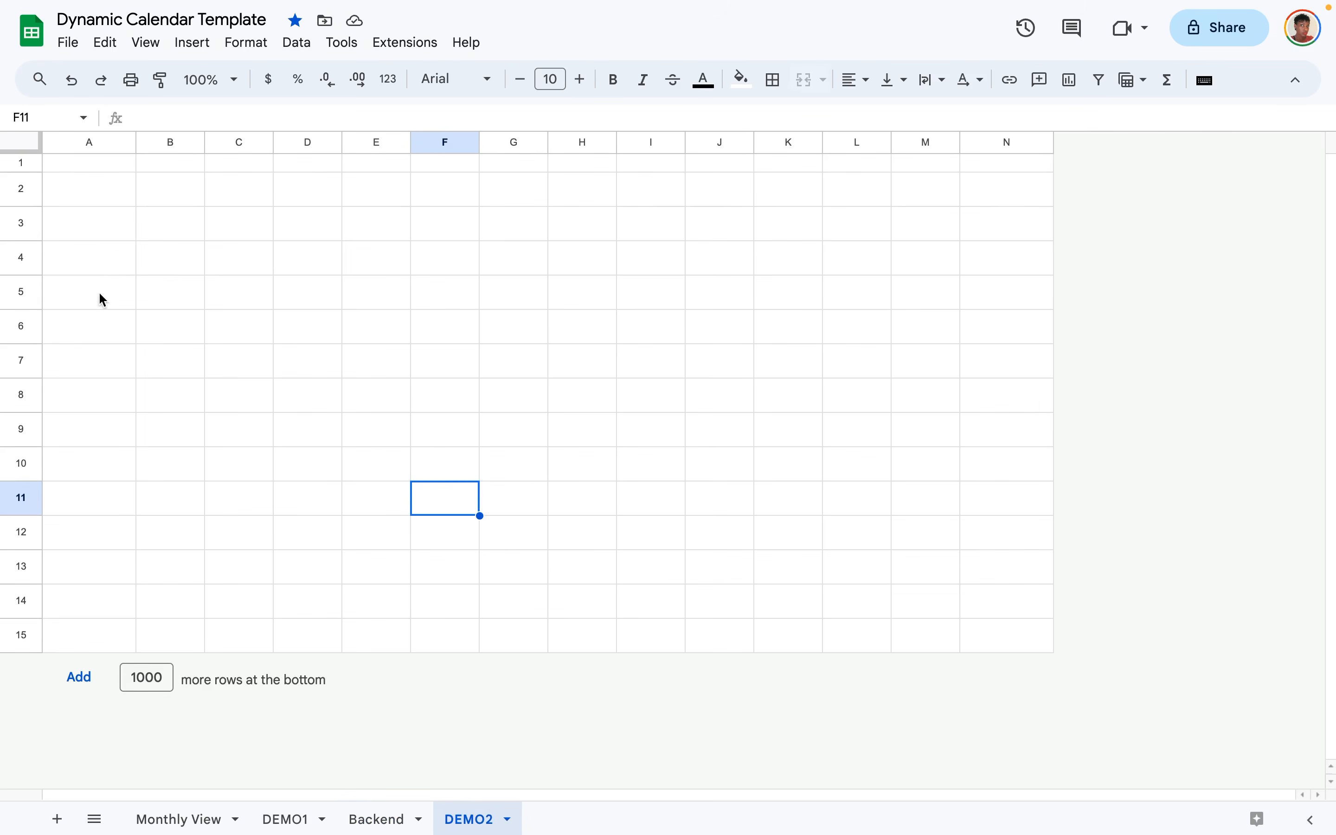
pyautogui.moveTo(158, 230); pyautogui.dragTo(296, 236)
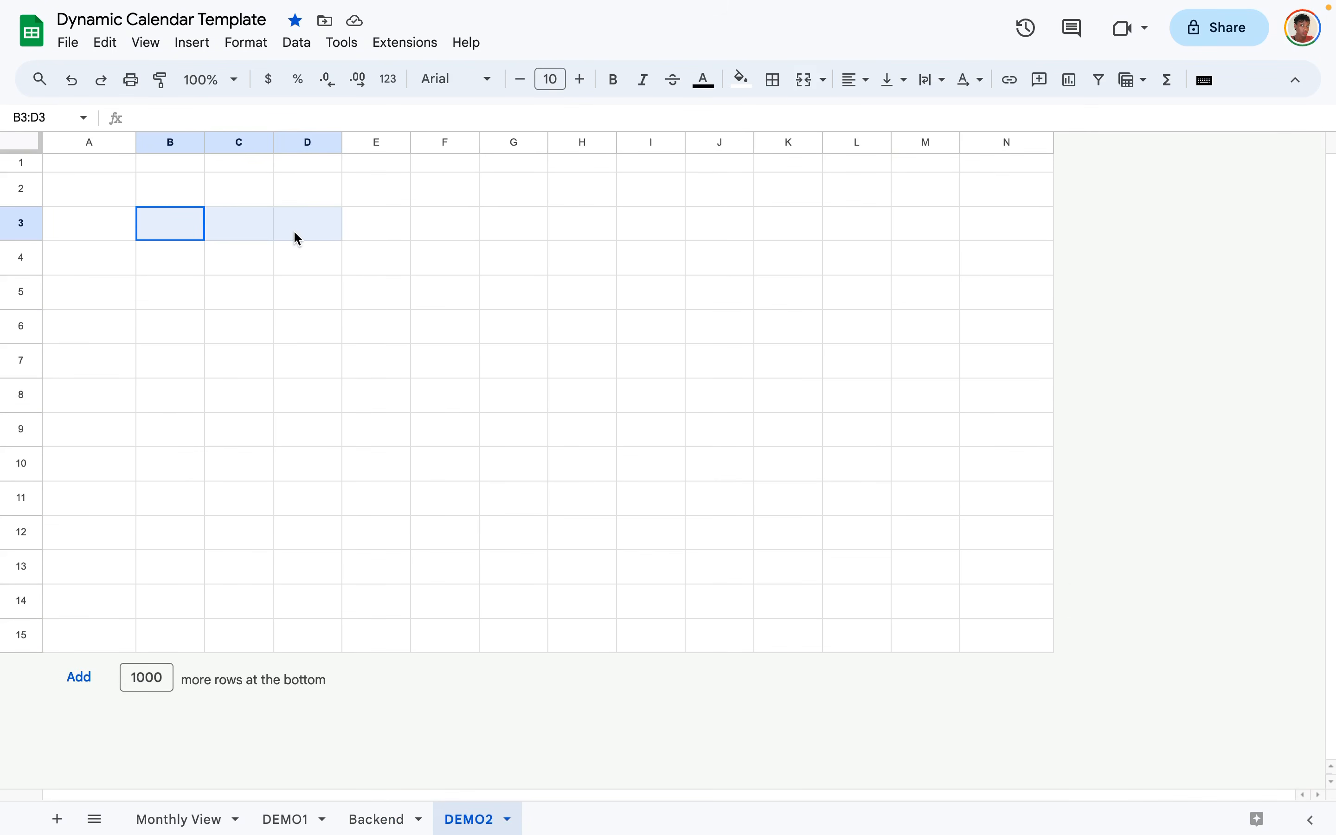
pyautogui.moveTo(173, 142); pyautogui.dragTo(379, 142)
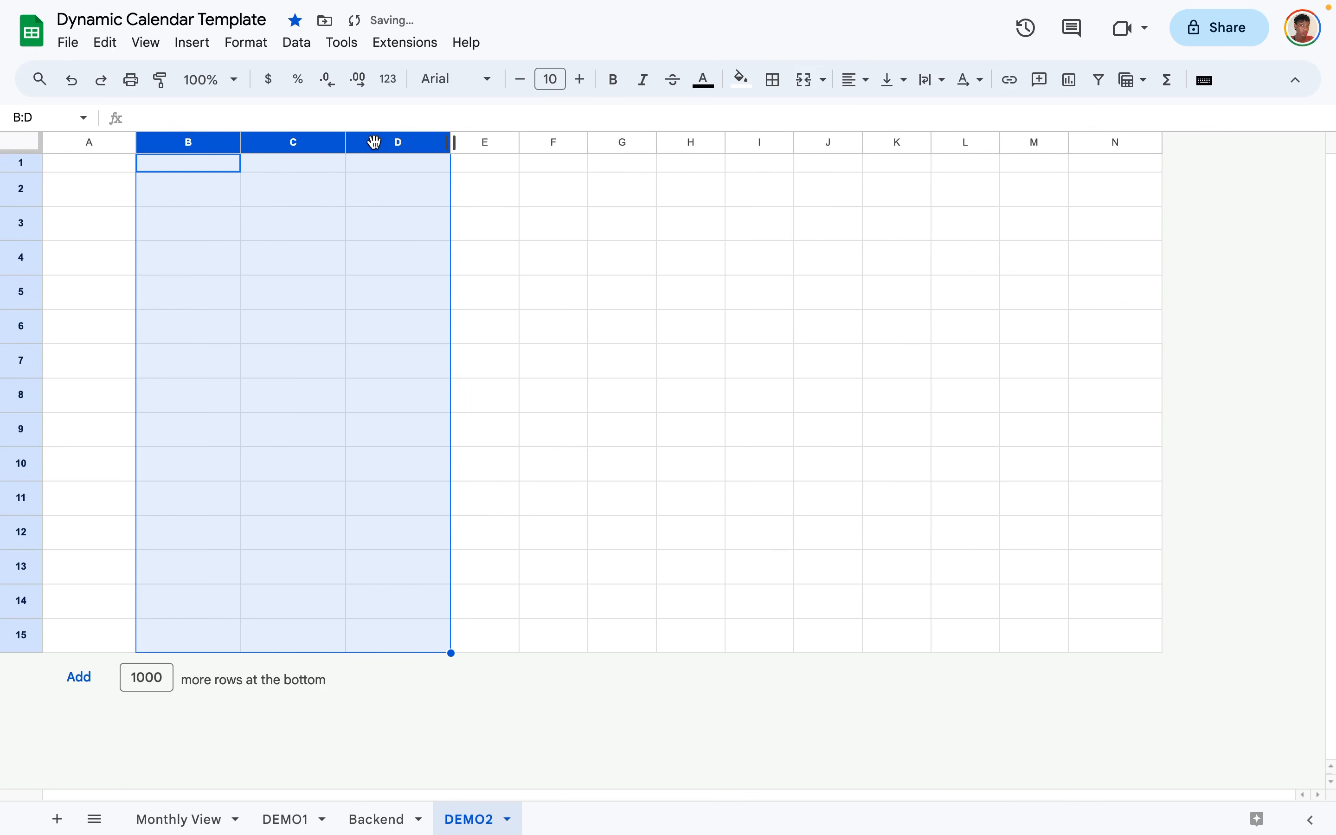
# Enter the headers Year, Month and Day in cells B3, C3 and D3.
pyautogui.click(184, 227)
pyautogui.write('yep')
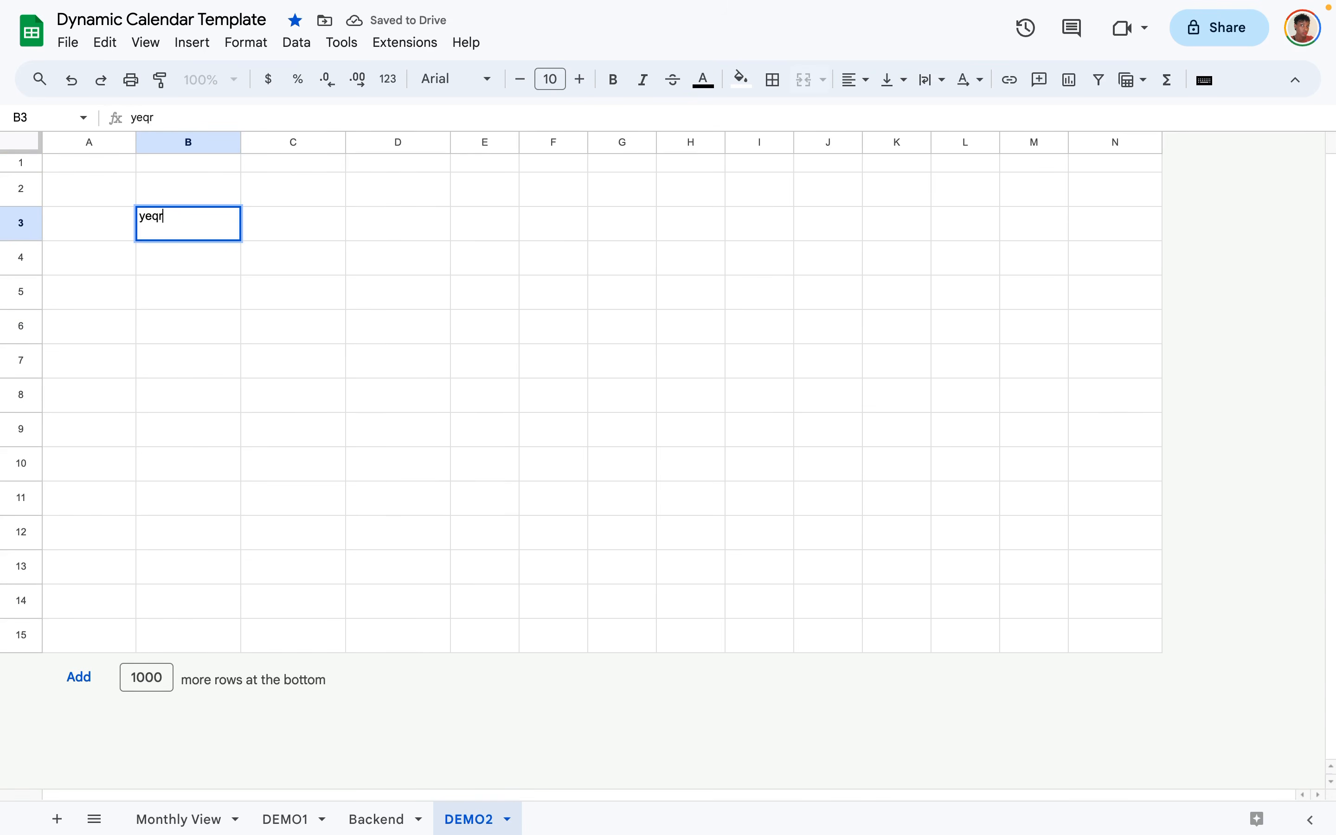
pyautogui.press('BackSpace')
pyautogui.press('BackSpace')
pyautogui.write('ear')
pyautogui.press('BackSpace')
pyautogui.press('BackSpace')
pyautogui.press('BackSpace')
pyautogui.press('BackSpace')
pyautogui.write('Year')
pyautogui.press('Tab')
pyautogui.write('Month')
pyautogui.press('Tab')
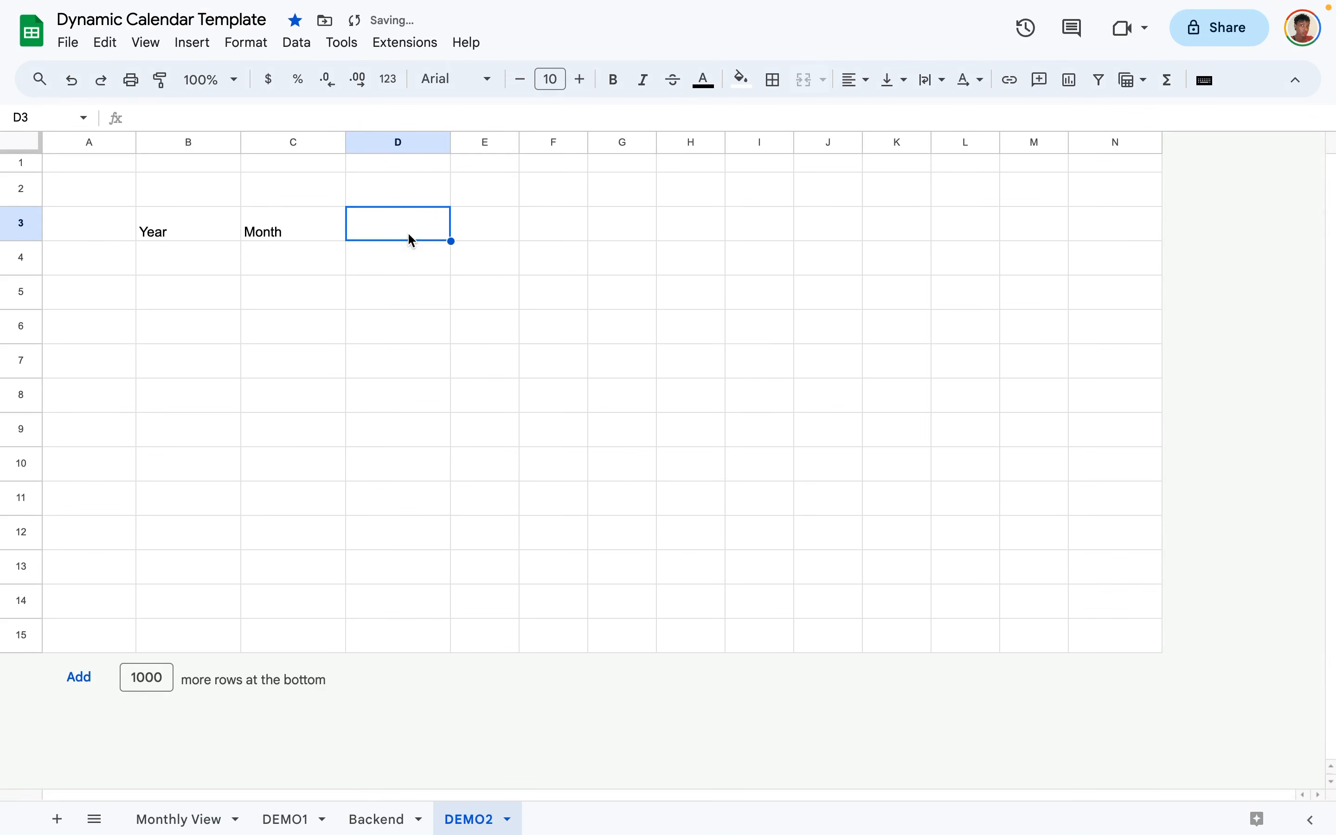
pyautogui.write('Day')
pyautogui.click(476, 410)
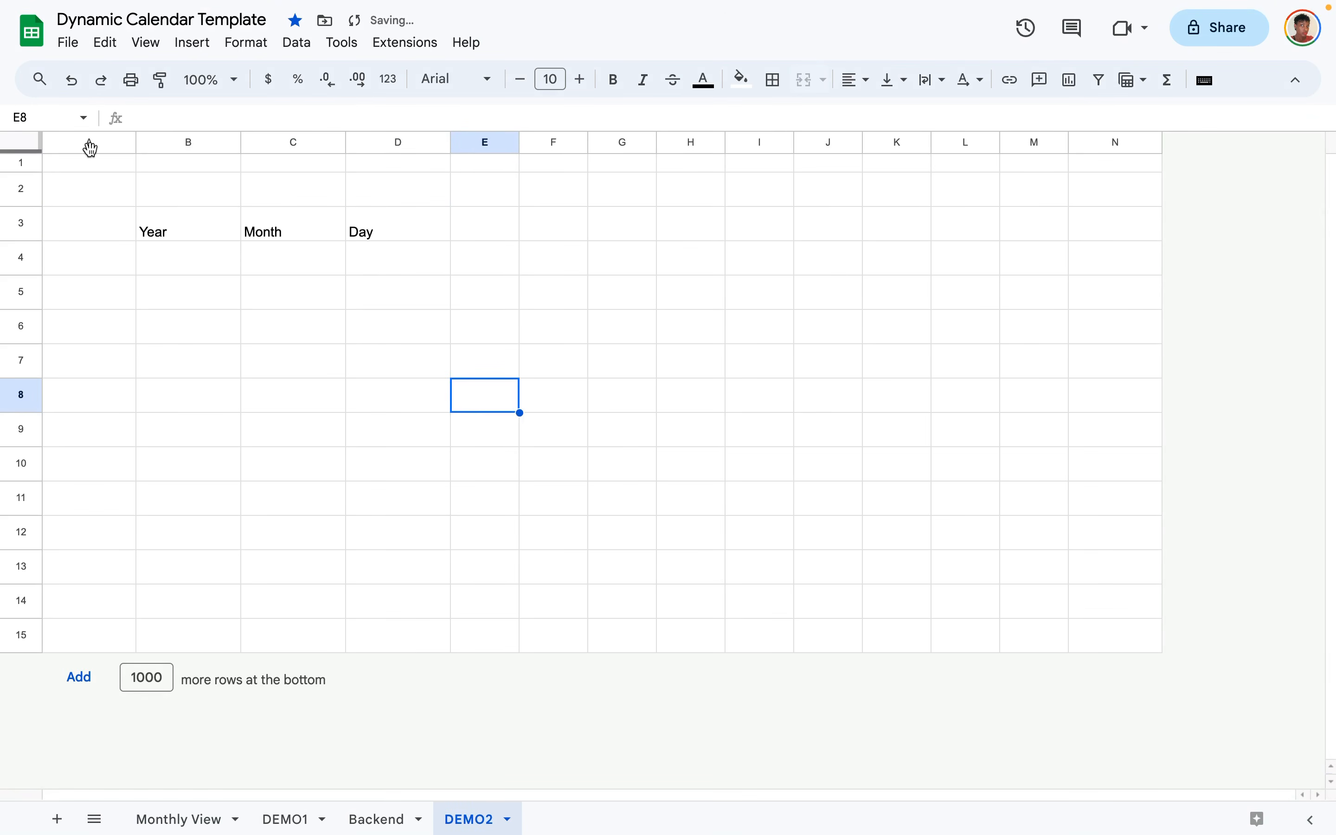
# Set the entire sheet to the Courier New font and center its contents horizontally and vertically.
pyautogui.click(23, 144)
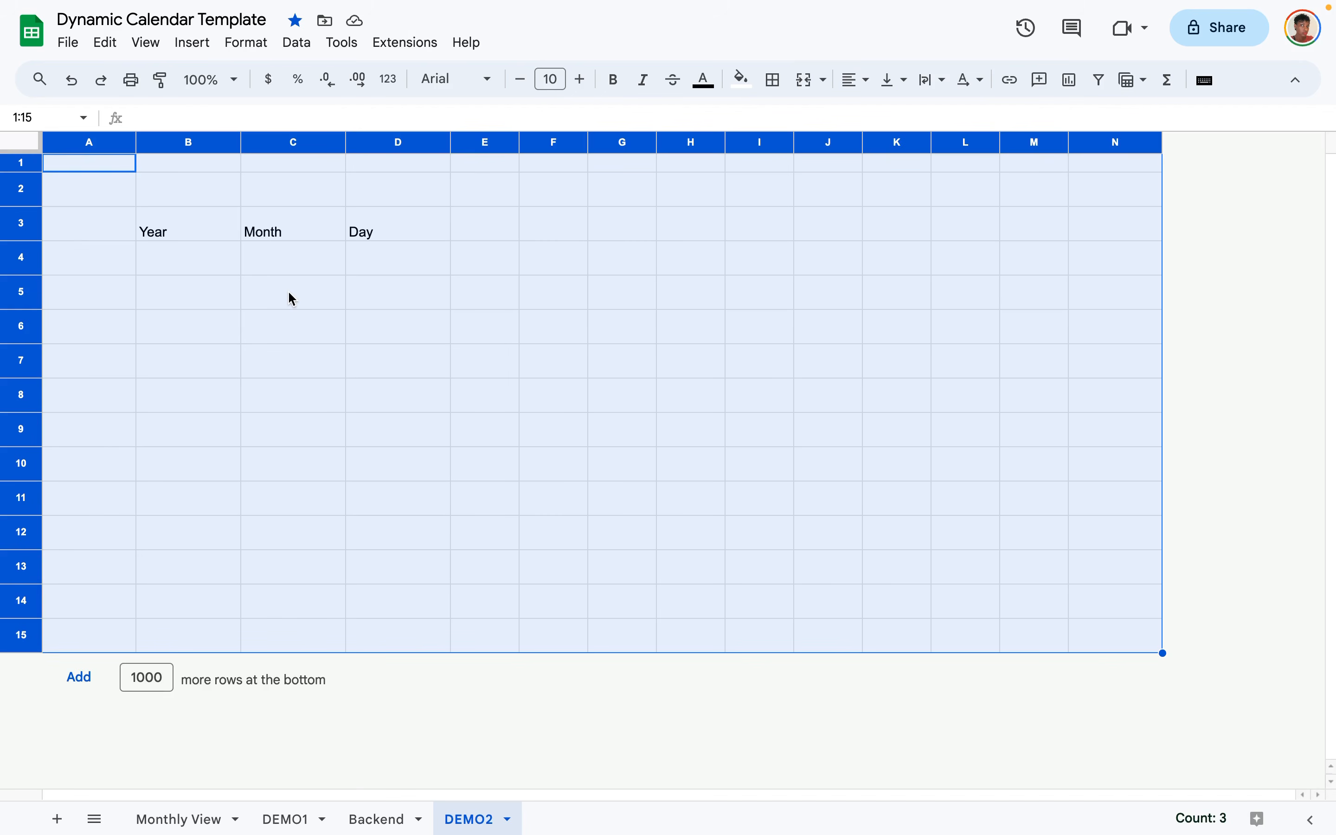
pyautogui.click(489, 81)
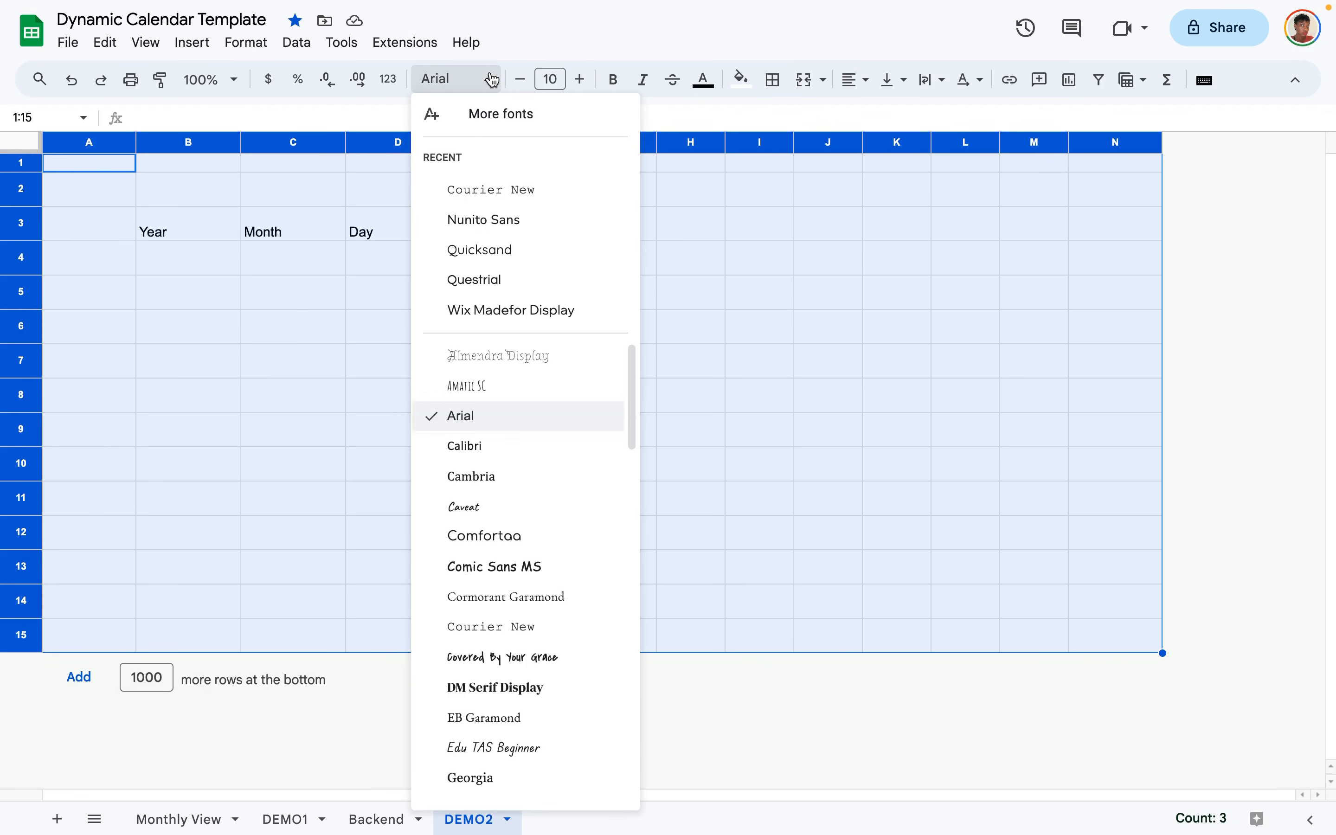
pyautogui.click(496, 188)
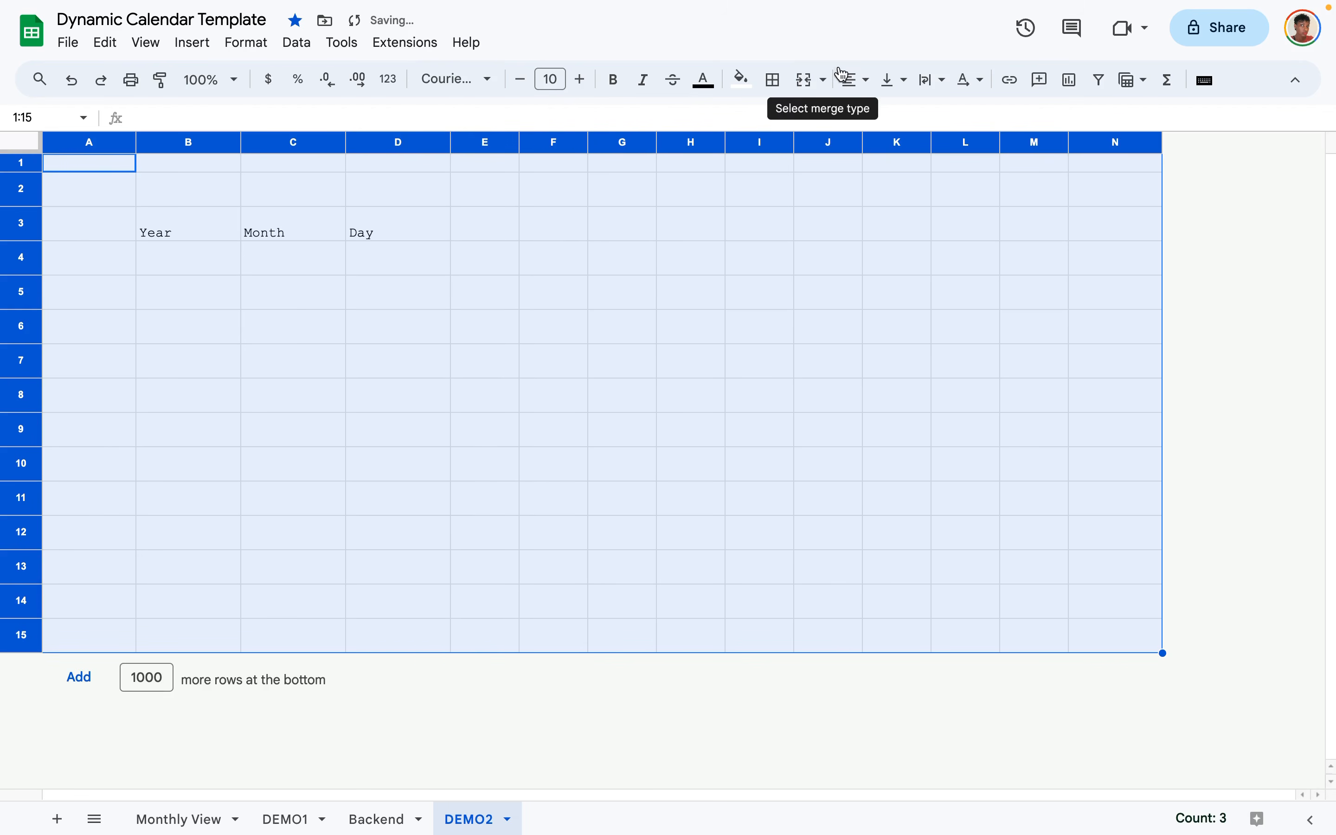
pyautogui.click(872, 86)
pyautogui.click(882, 113)
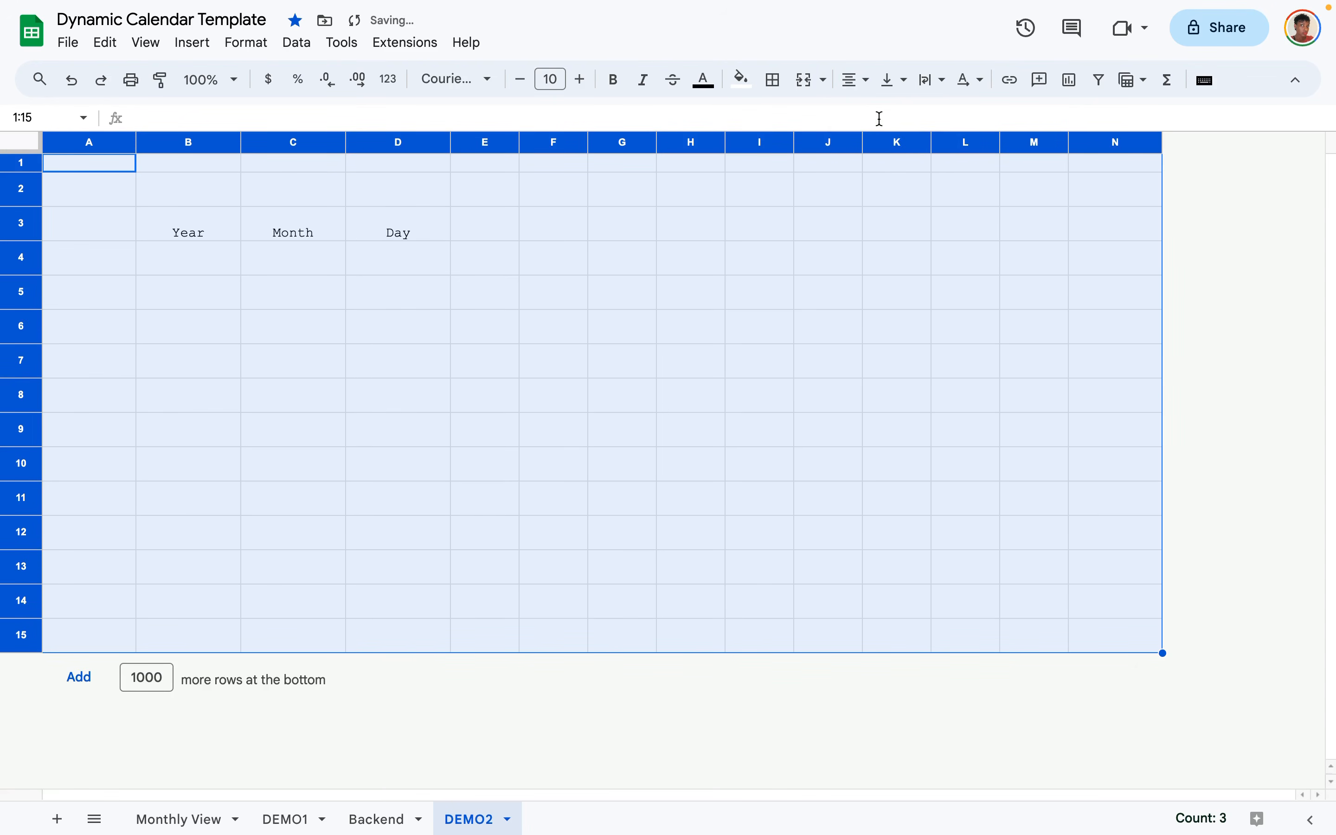
pyautogui.click(903, 89)
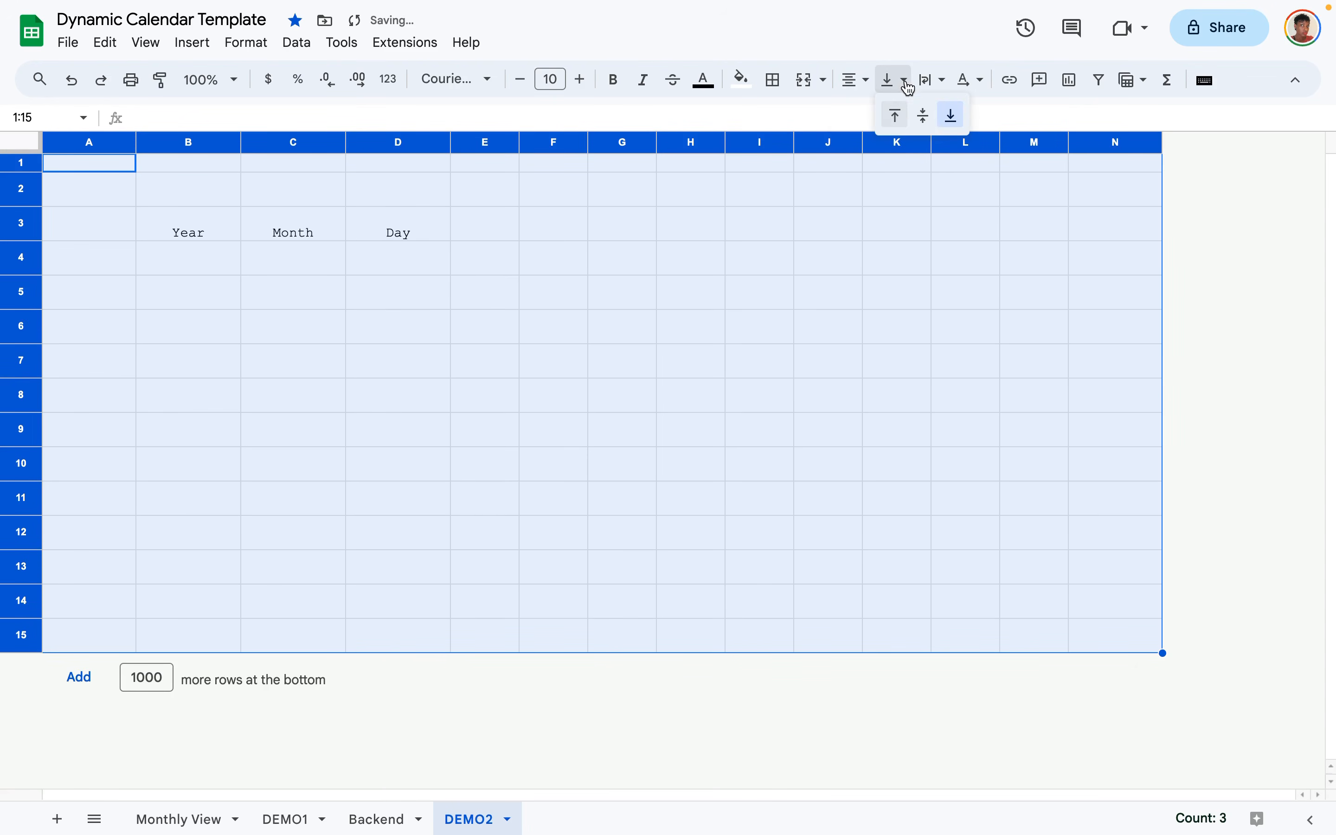
pyautogui.click(921, 113)
pyautogui.click(411, 368)
pyautogui.click(170, 377)
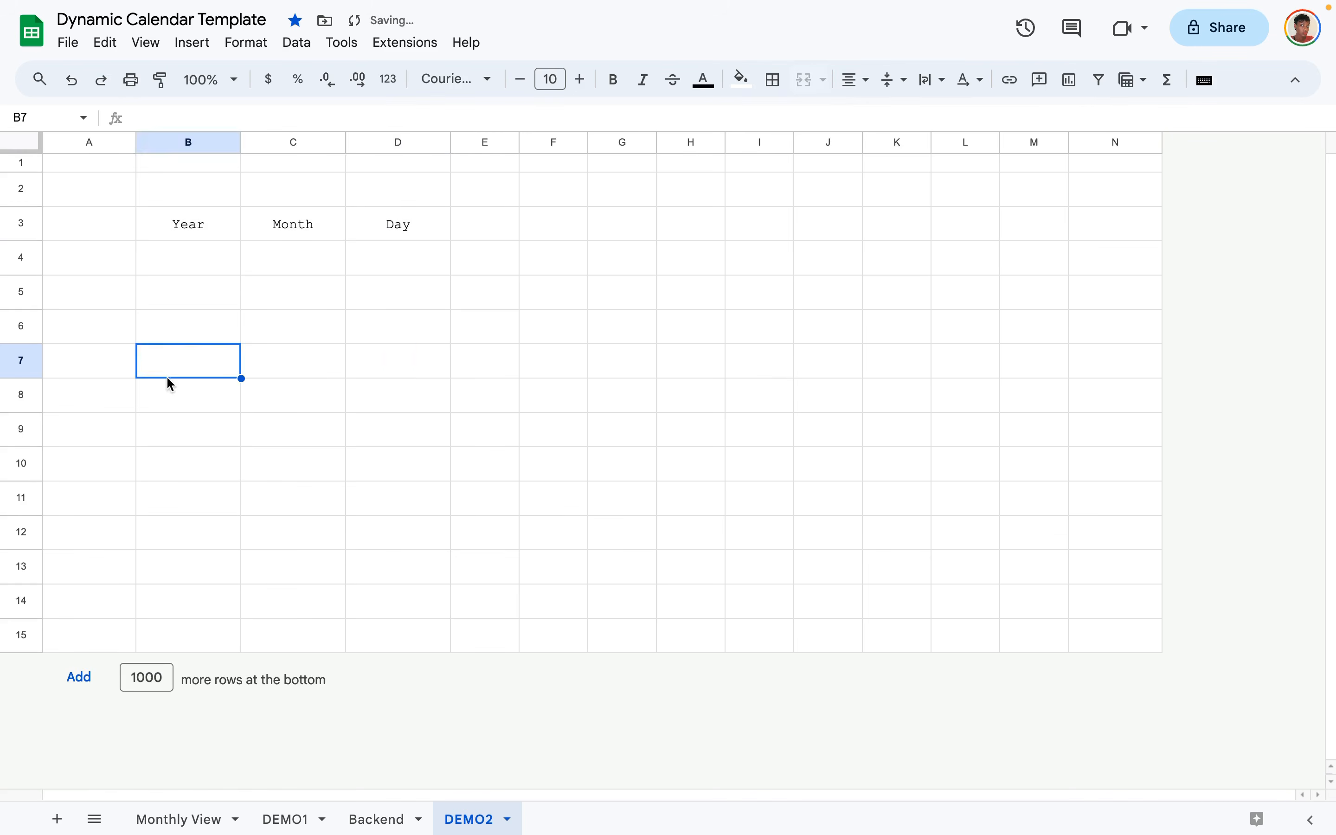
# Enter 2023 and 2024 under Year and fill the series down to 2033 in B14.
pyautogui.moveTo(171, 226); pyautogui.dragTo(412, 611)
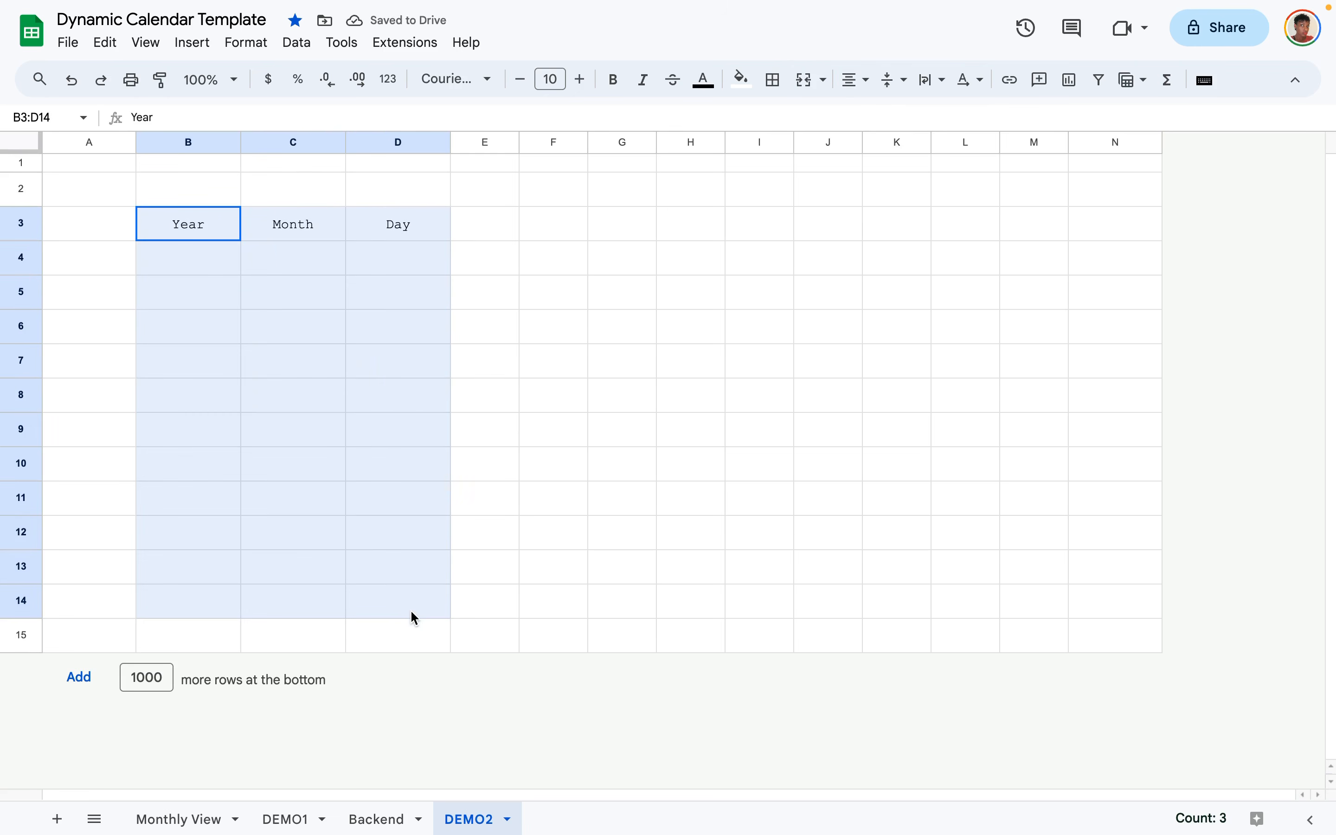
pyautogui.click(323, 470)
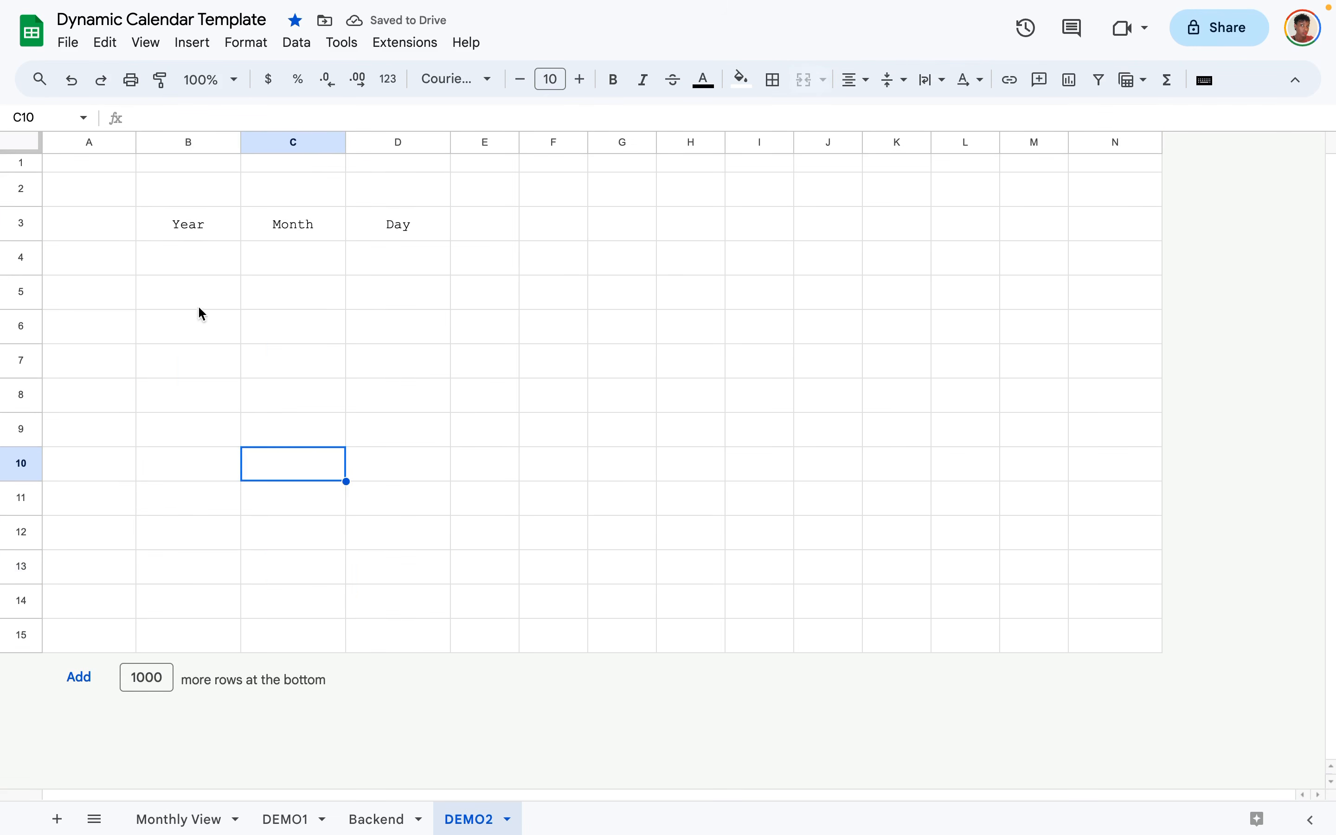
pyautogui.click(192, 270)
pyautogui.write('2023')
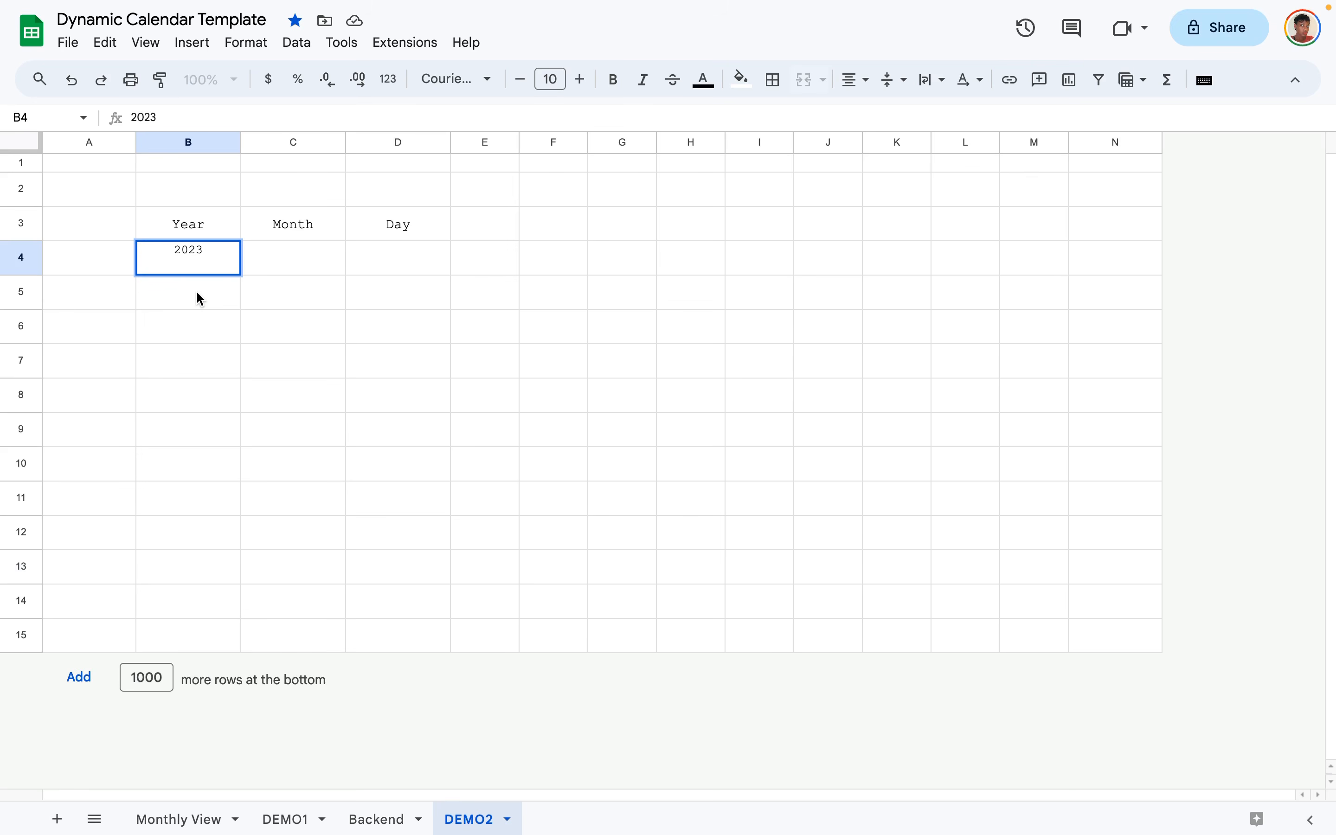
pyautogui.press('Return')
pyautogui.write('2024')
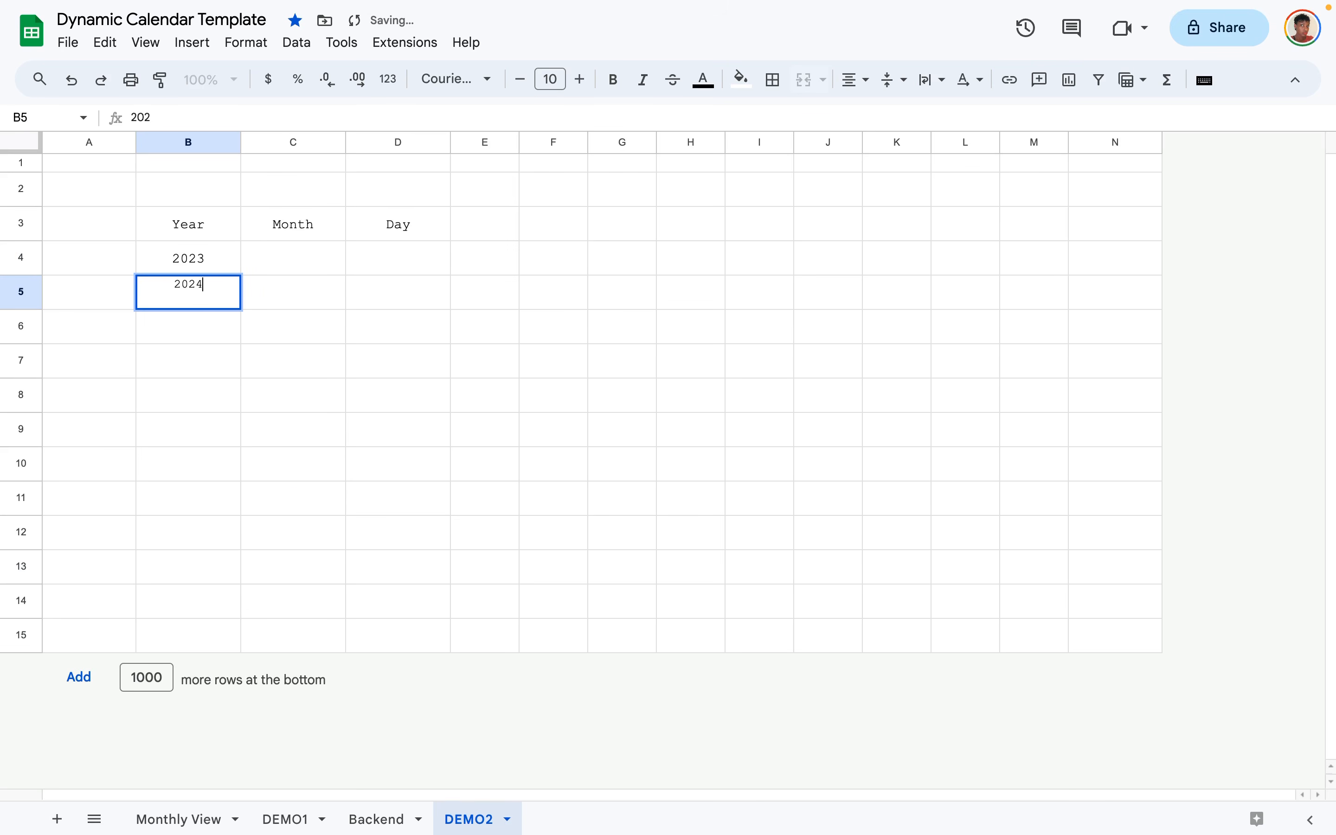
pyautogui.click(247, 373)
pyautogui.moveTo(194, 260); pyautogui.dragTo(241, 607)
pyautogui.click(320, 595)
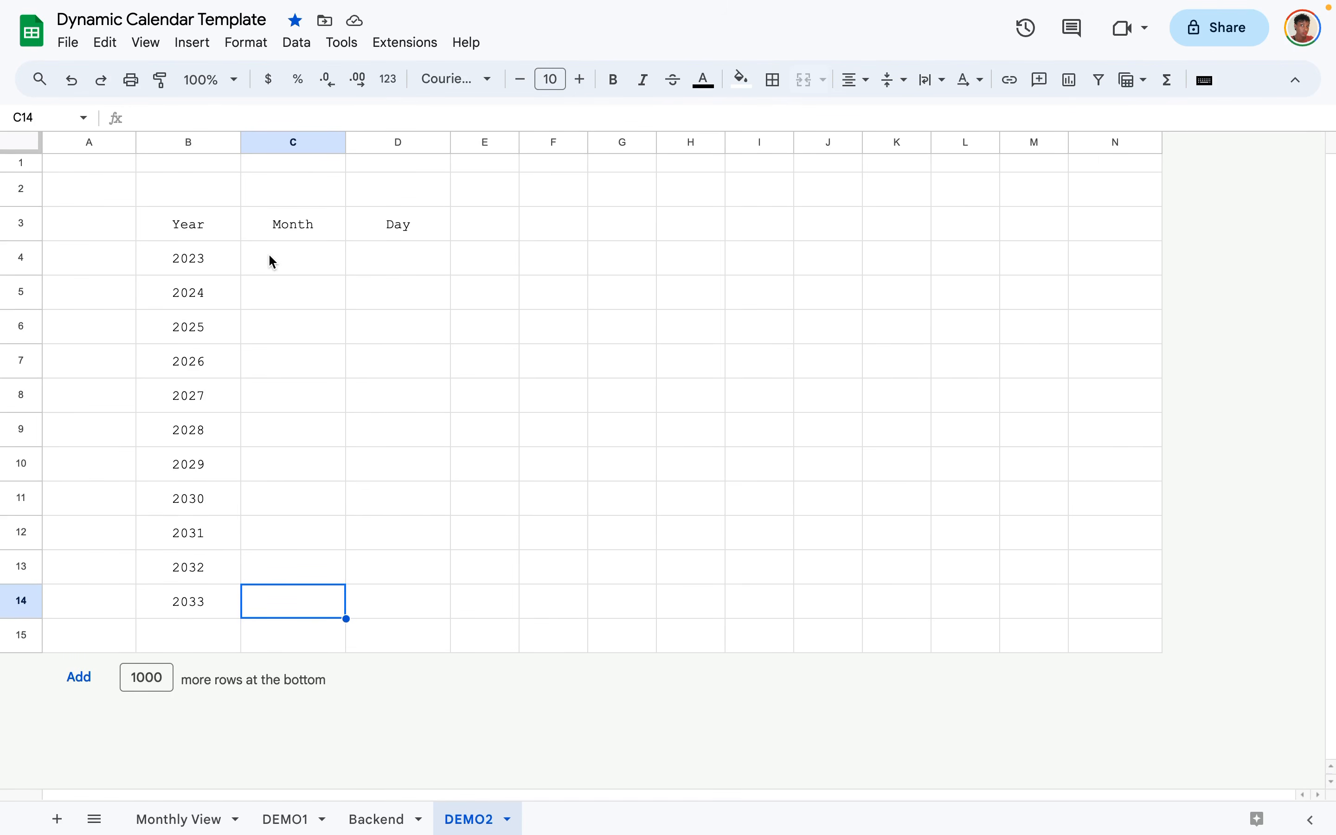
# Enter January in C4 and fill the months down to December in C15.
pyautogui.click(273, 262)
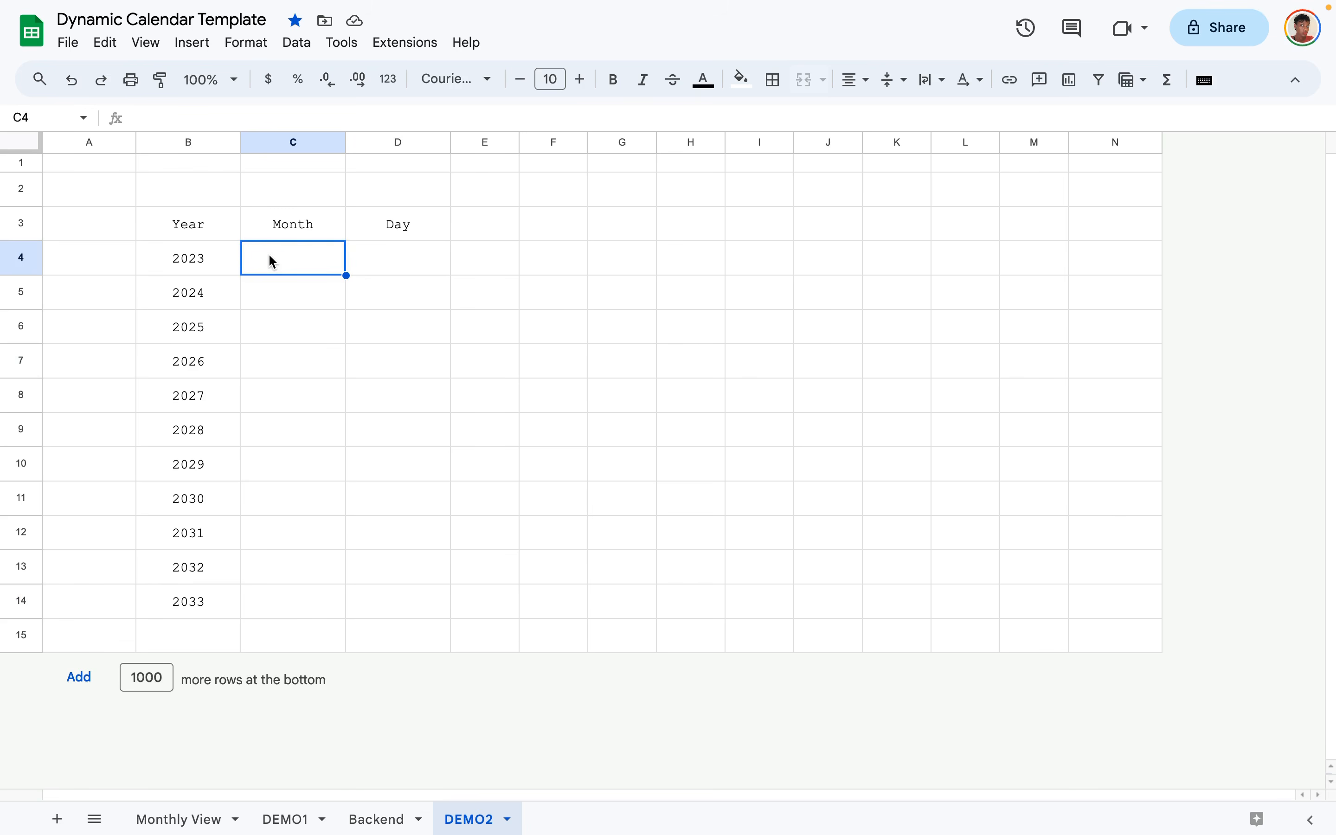
pyautogui.write('Januar')
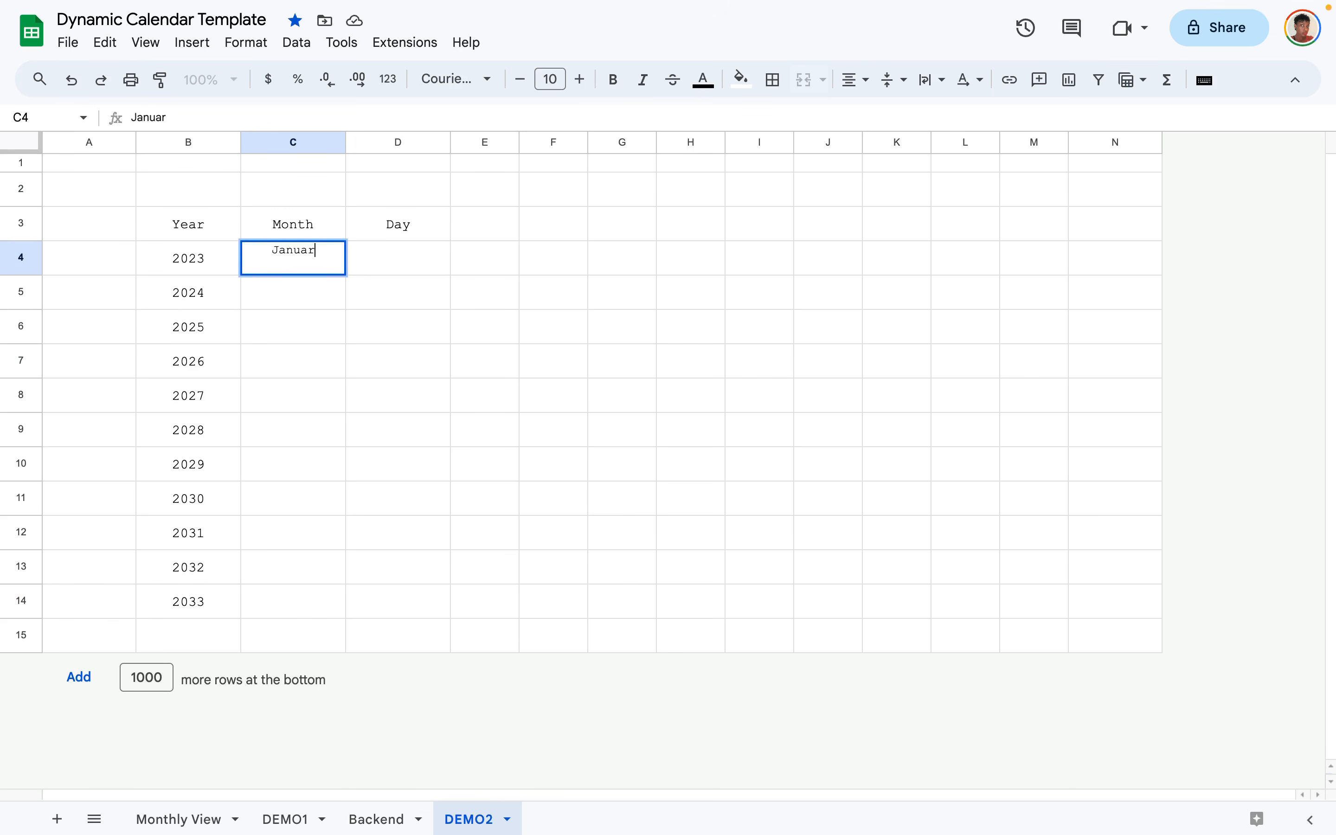
pyautogui.write('y')
pyautogui.click(285, 368)
pyautogui.click(305, 255)
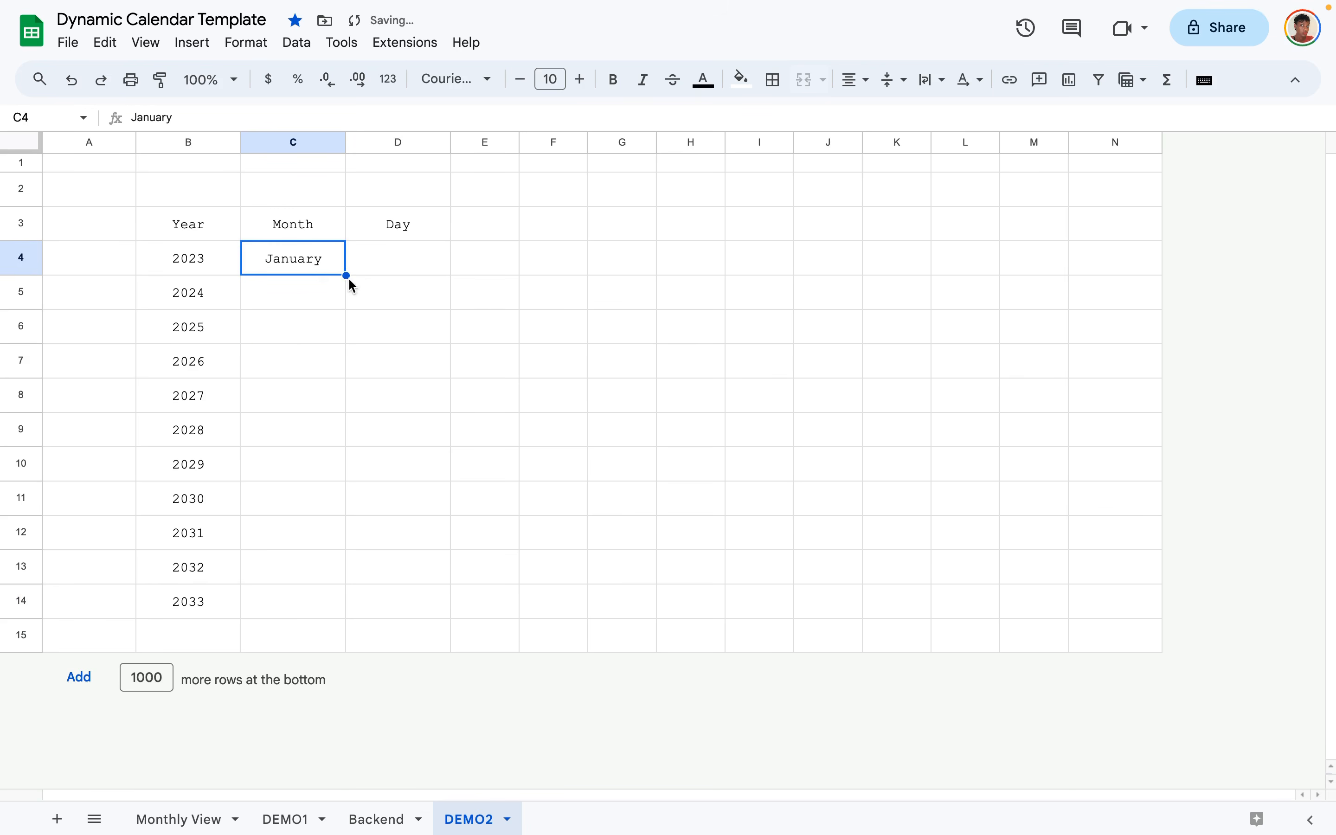
pyautogui.moveTo(346, 275); pyautogui.dragTo(347, 642)
pyautogui.click(326, 603)
pyautogui.click(462, 580)
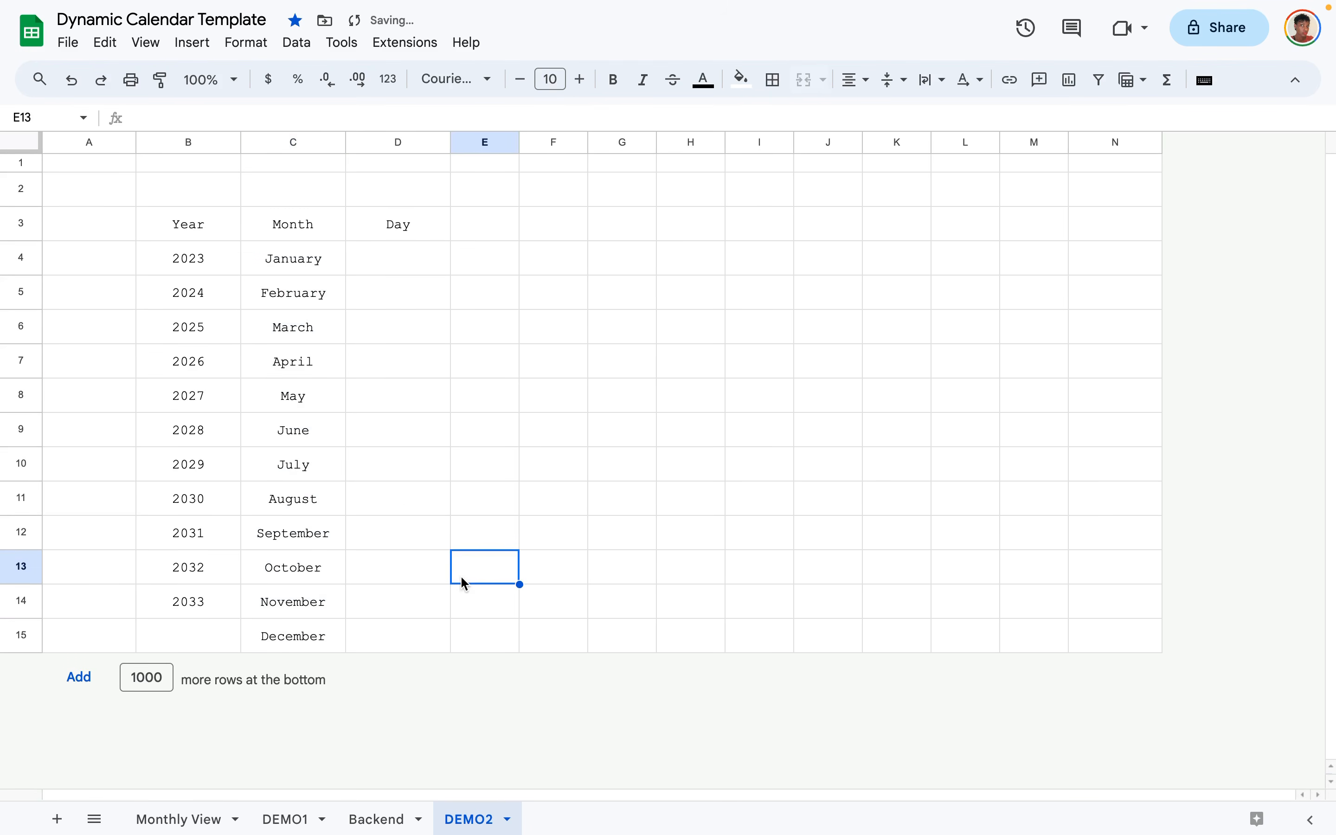
# Insert a row below row 15 and enter Sunday in D4 and Monday in D5.
pyautogui.click(23, 635)
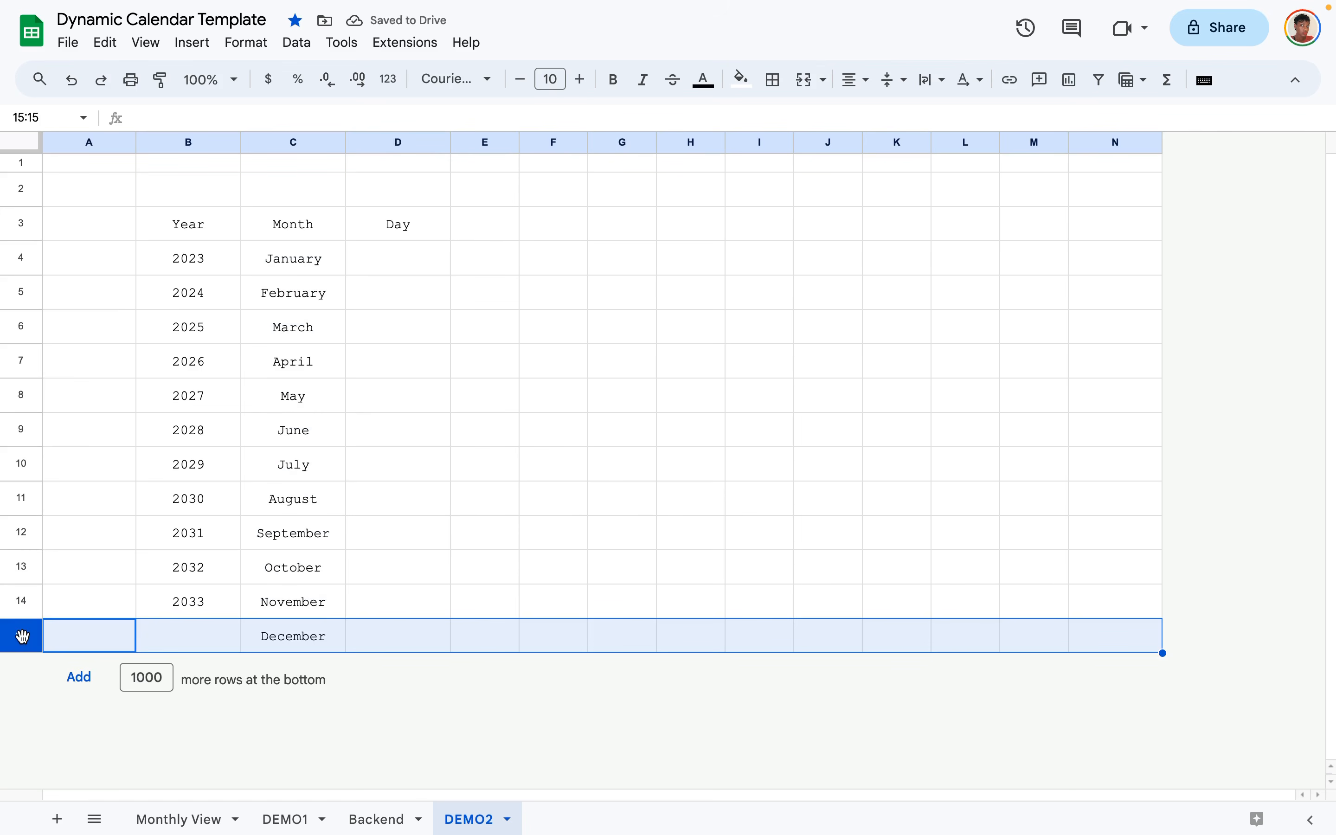
pyautogui.rightClick(22, 635)
pyautogui.click(113, 330)
pyautogui.click(401, 262)
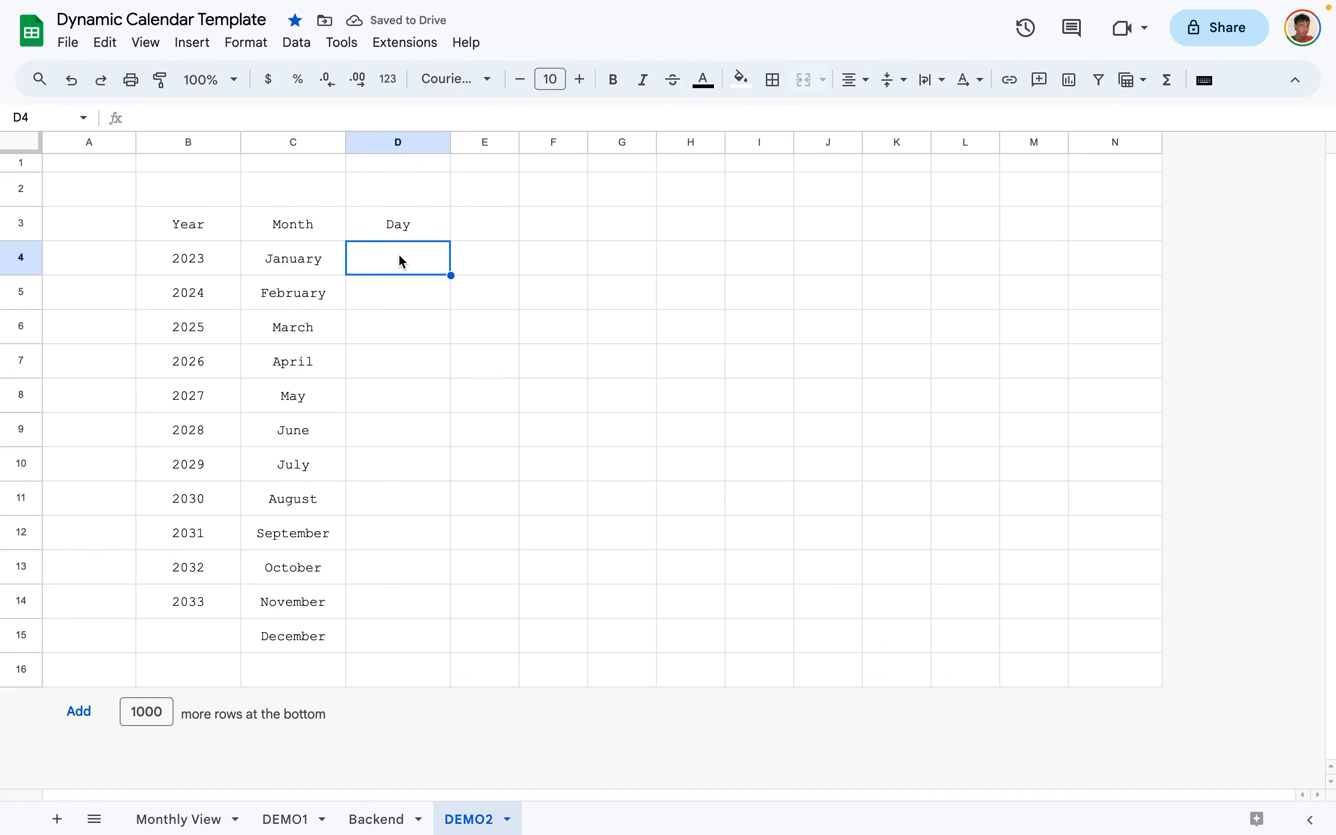
pyautogui.write('Sunay')
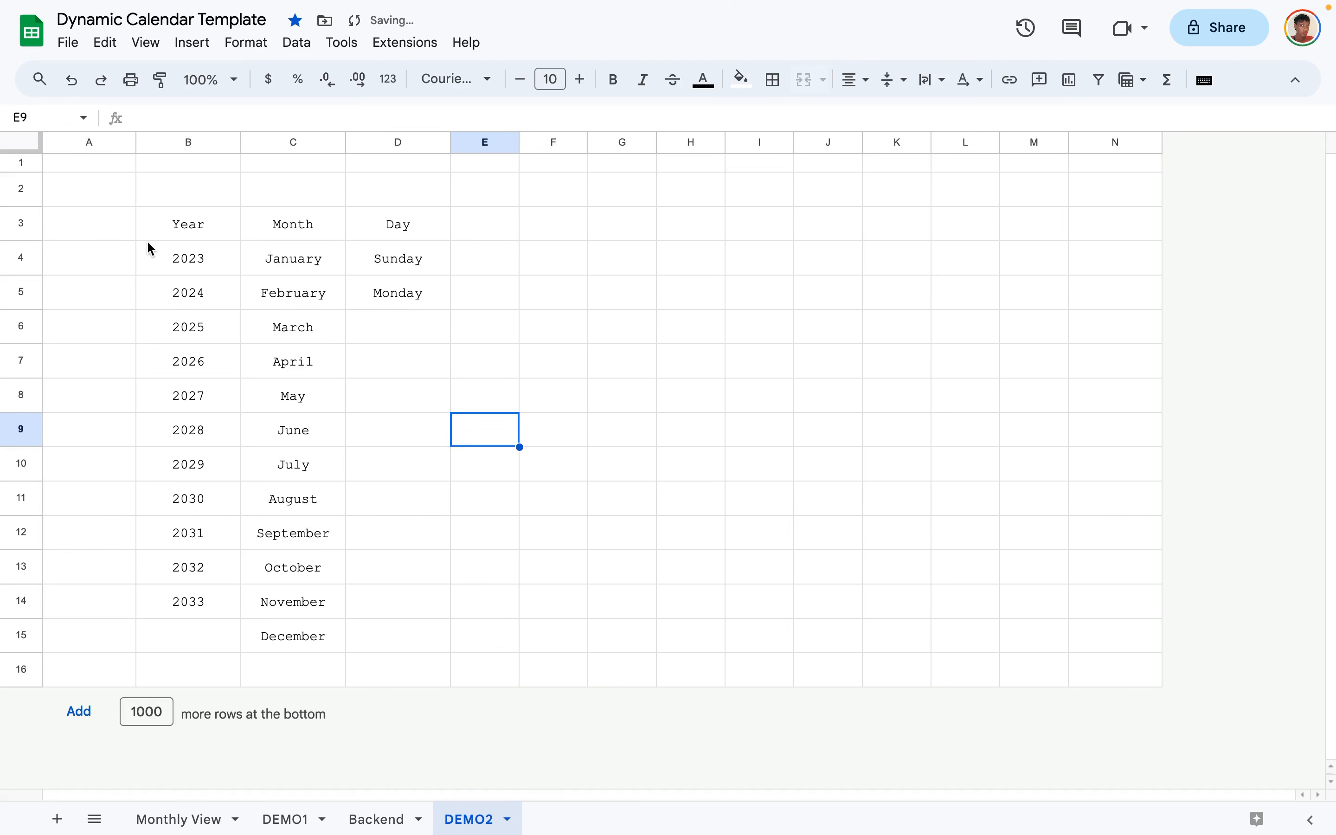
# Add grey outer borders around the list table B3:D15 and around its header row B3:D3.
pyautogui.moveTo(154, 229); pyautogui.dragTo(433, 638)
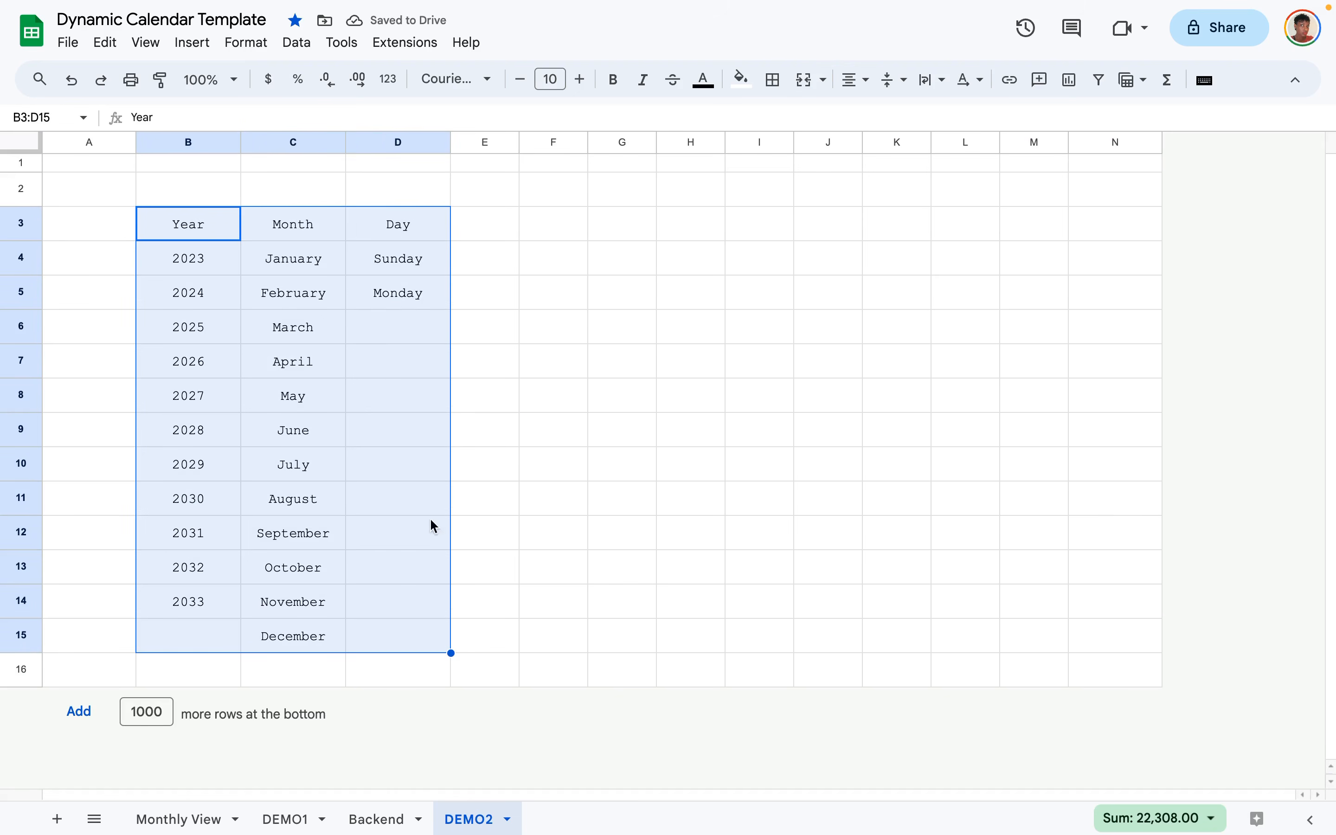
pyautogui.click(774, 80)
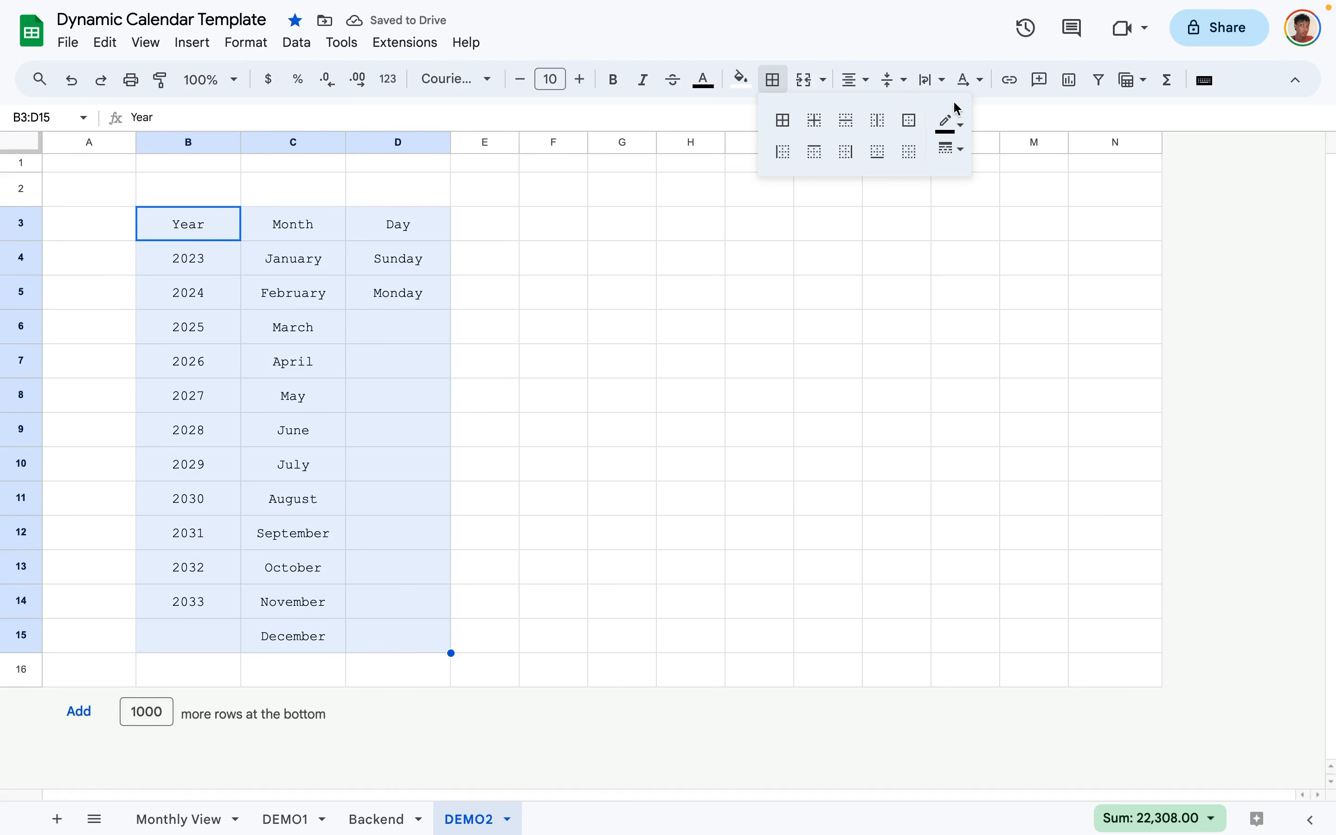
pyautogui.click(961, 126)
pyautogui.click(993, 191)
pyautogui.click(910, 120)
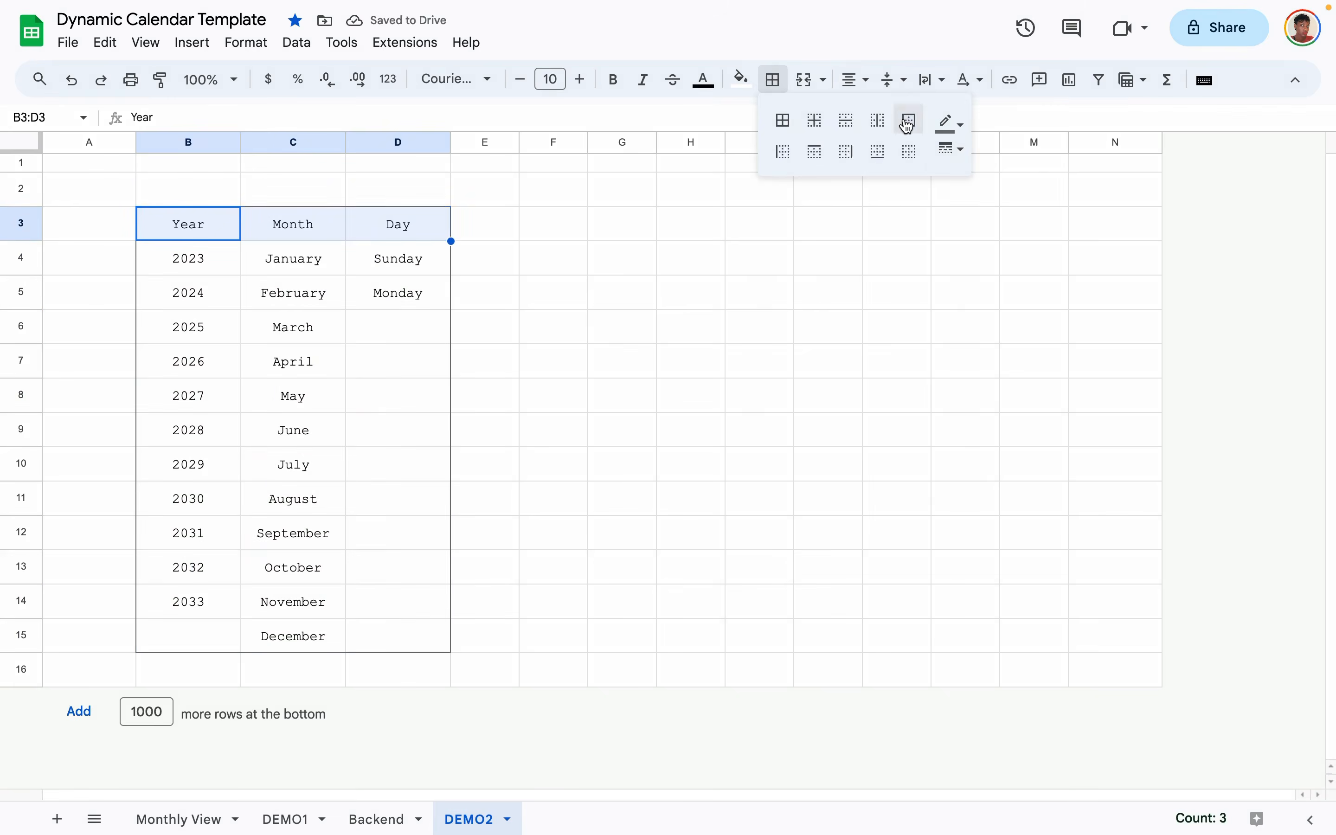
# Fill the header cells B3:D3 with light grey.
pyautogui.click(742, 79)
pyautogui.click(885, 142)
pyautogui.click(632, 368)
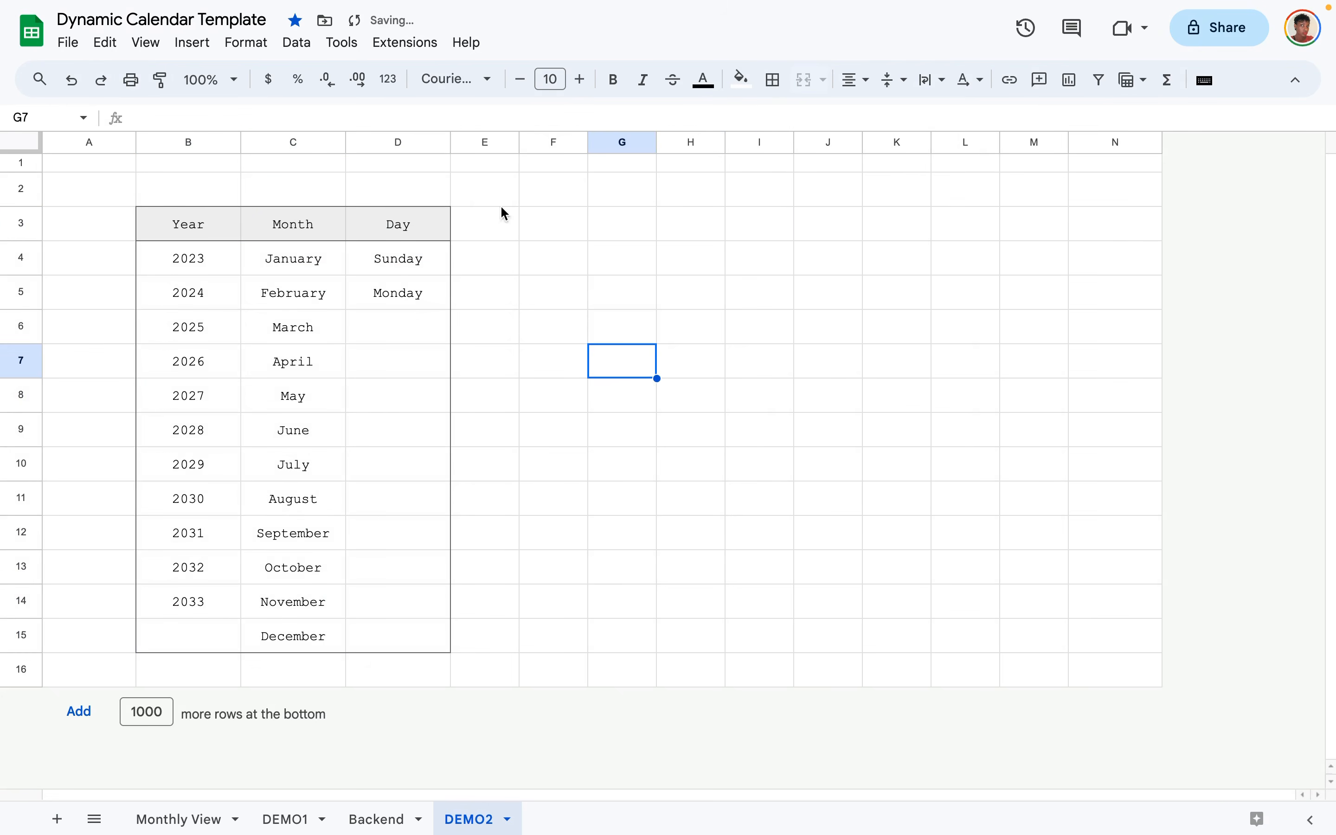
# Open the Monthly View sheet and examine its year, month and day selectors beside the calendar.
pyautogui.click(527, 441)
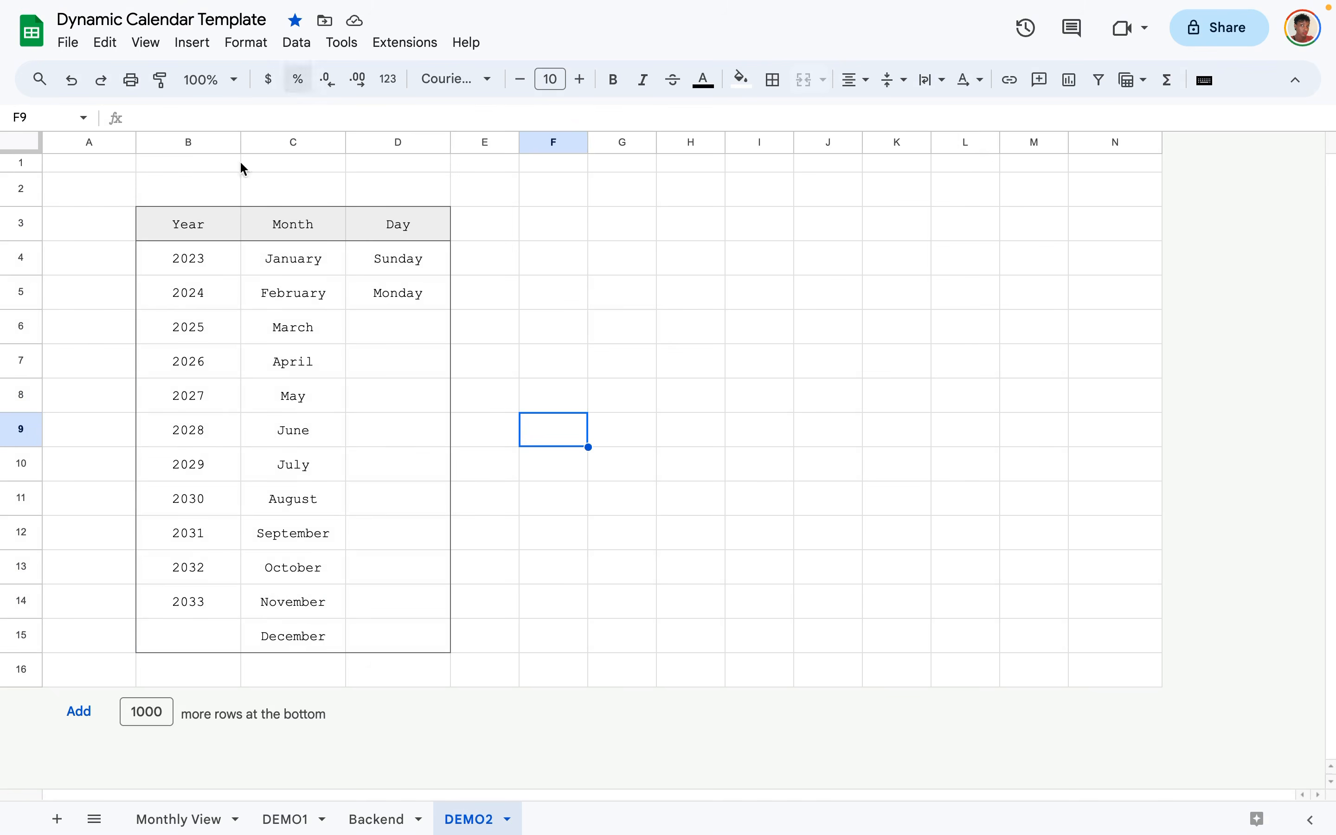
pyautogui.click(181, 821)
pyautogui.scroll(8, 155, 426)
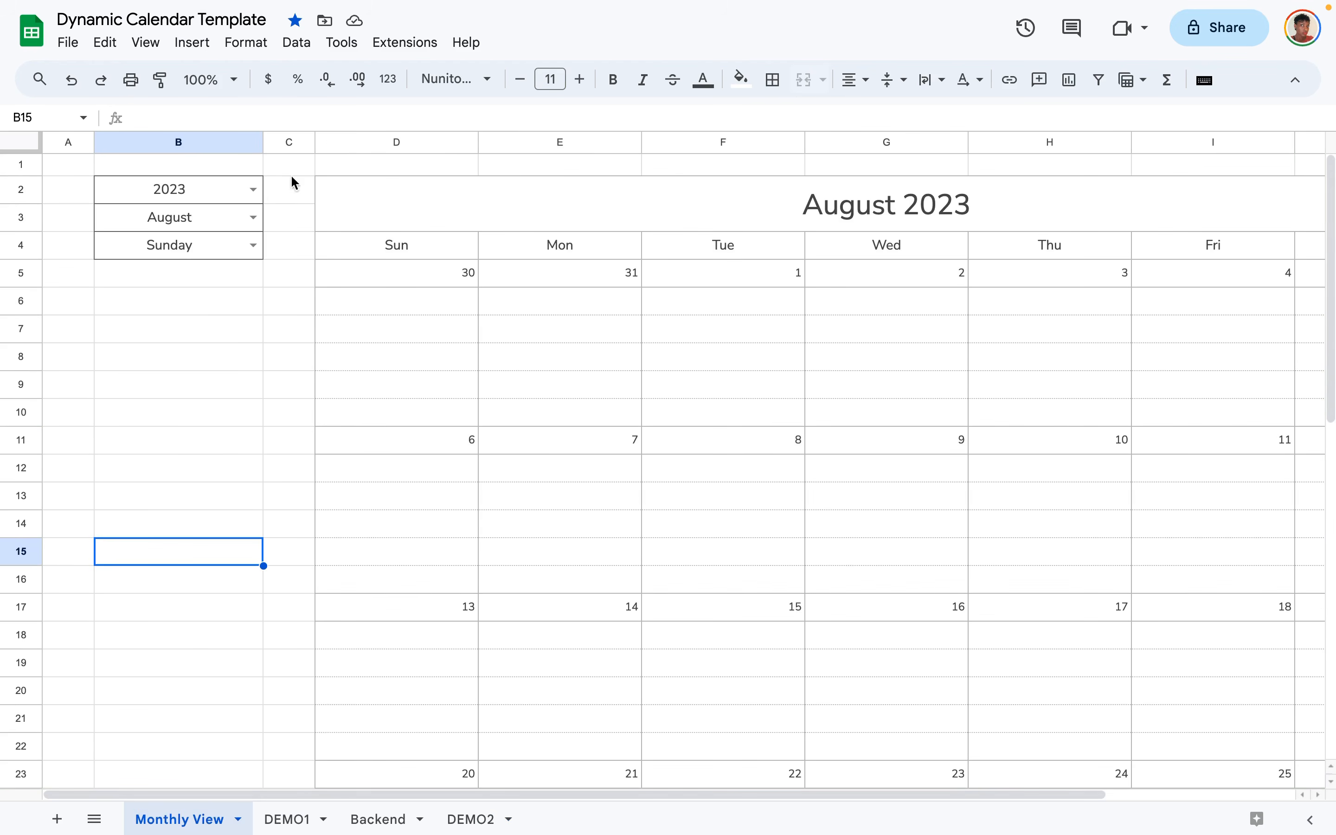
# Set the Monthly View calendar's year to 2024 and its month to February.
pyautogui.click(254, 197)
pyautogui.click(223, 243)
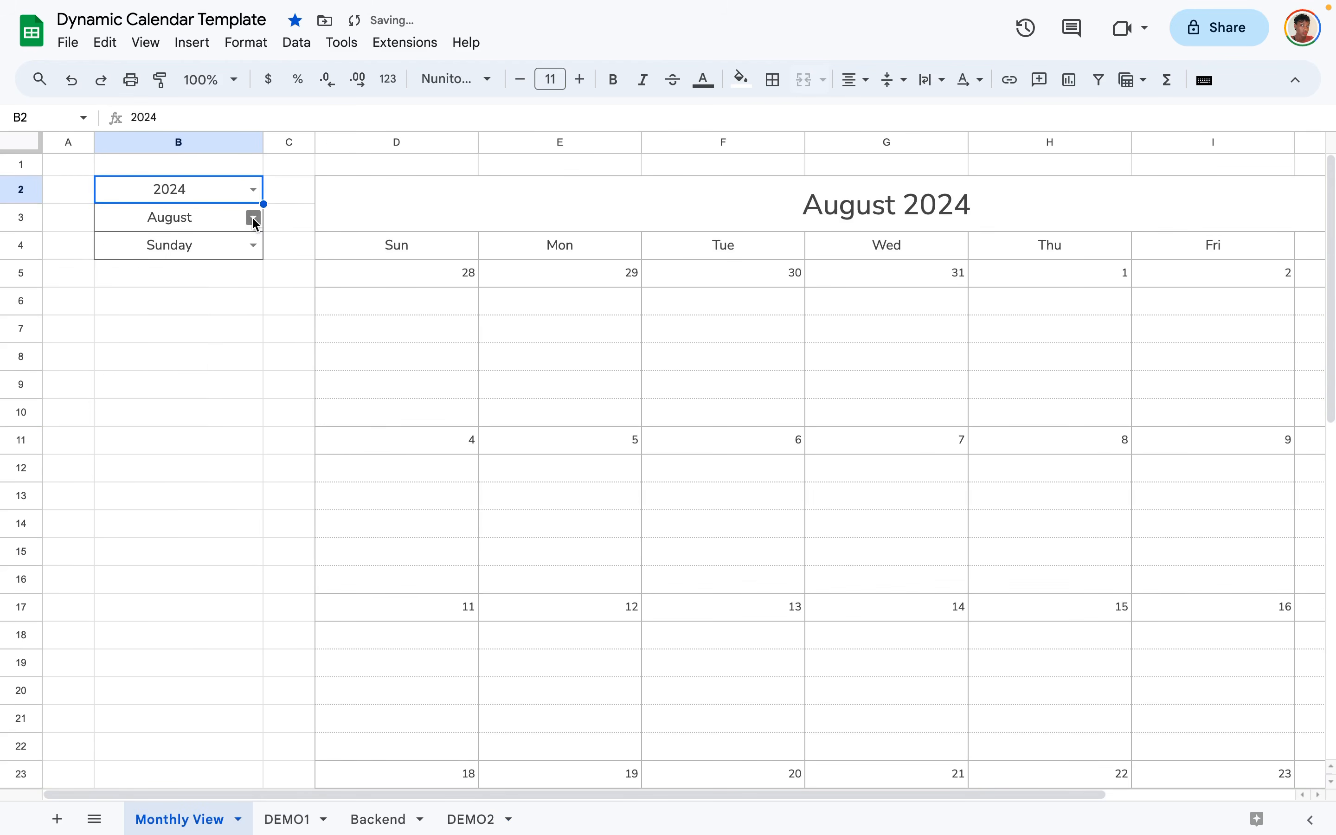
pyautogui.click(253, 218)
pyautogui.click(212, 276)
pyautogui.click(291, 362)
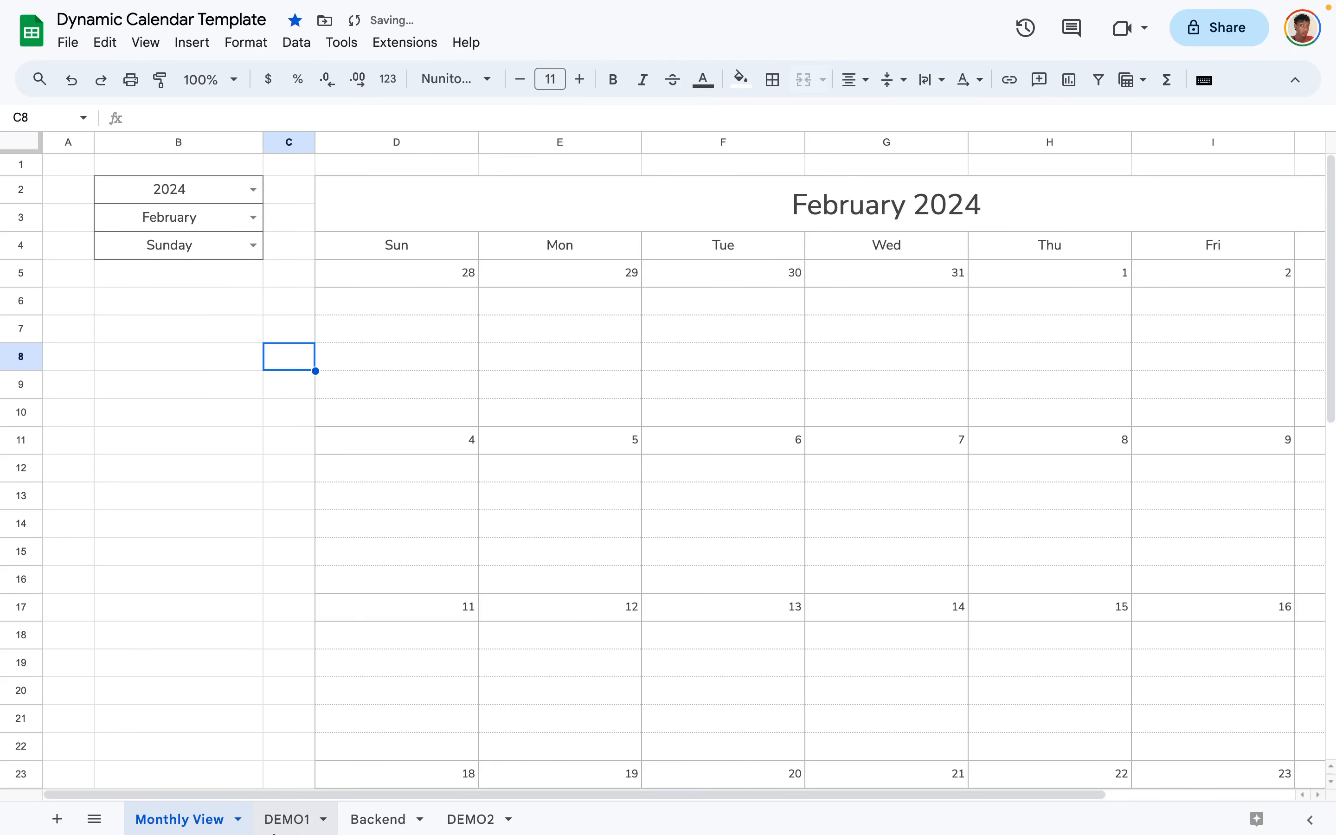
# Add a data validation rule to cell B3 of the DEMO1 sheet using the Dropdown (from a range) criteria.
pyautogui.click(292, 821)
pyautogui.click(155, 209)
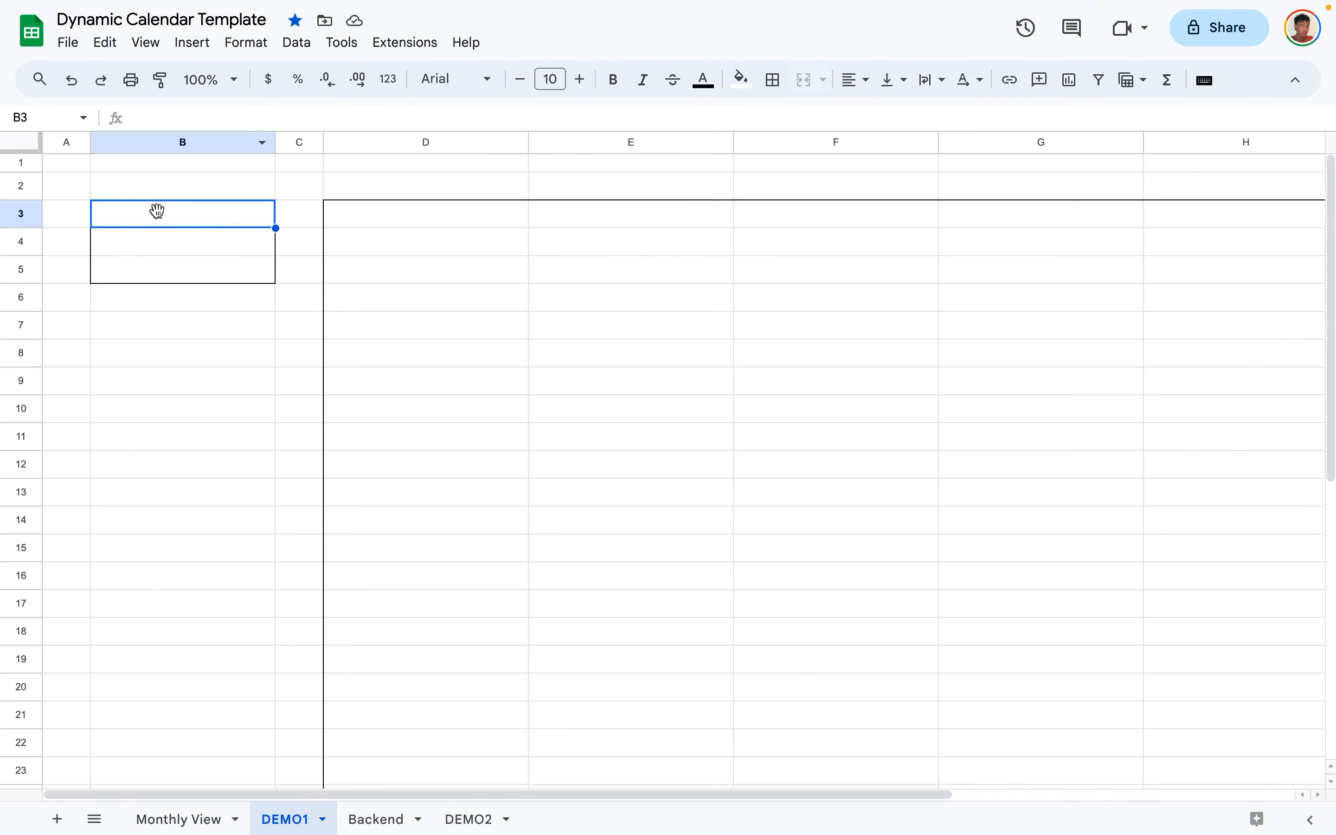
pyautogui.click(297, 43)
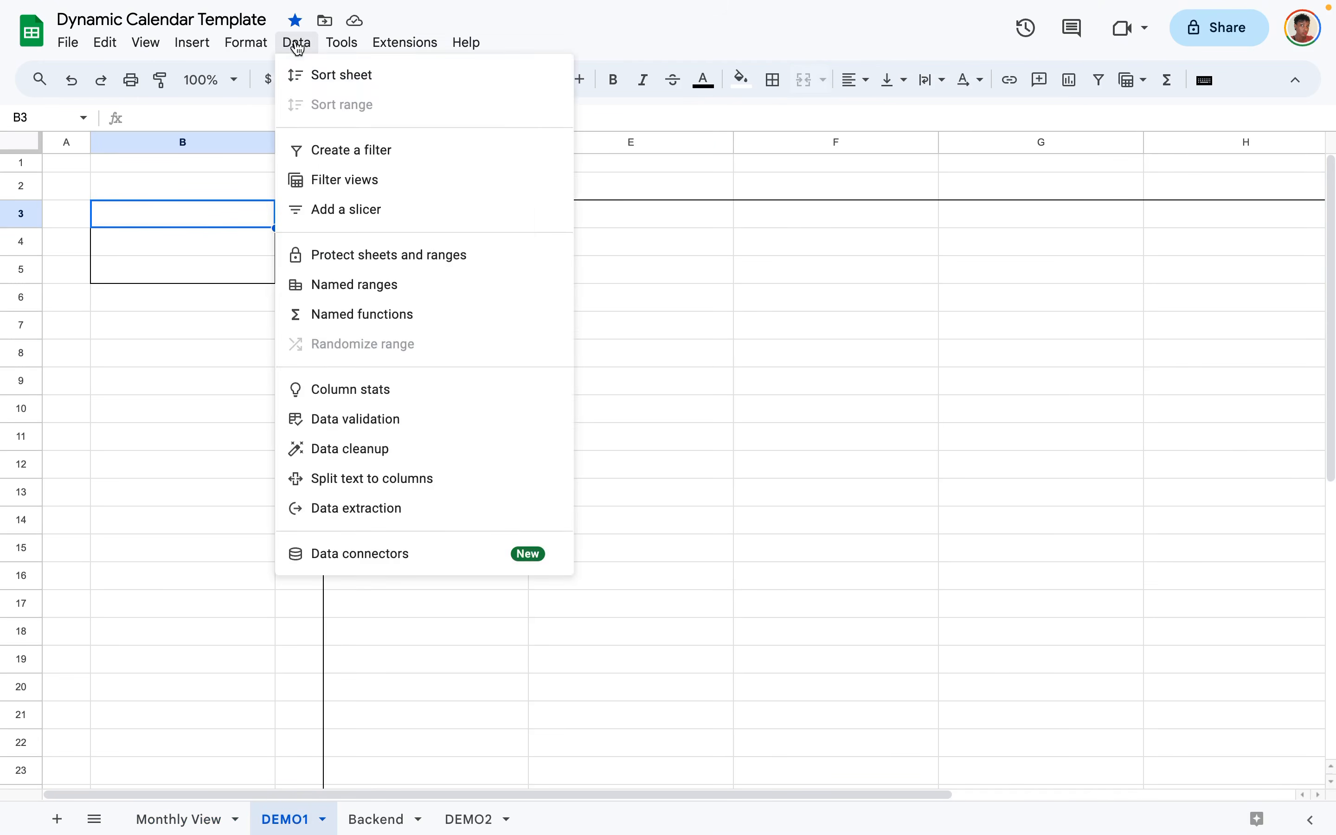
pyautogui.click(347, 418)
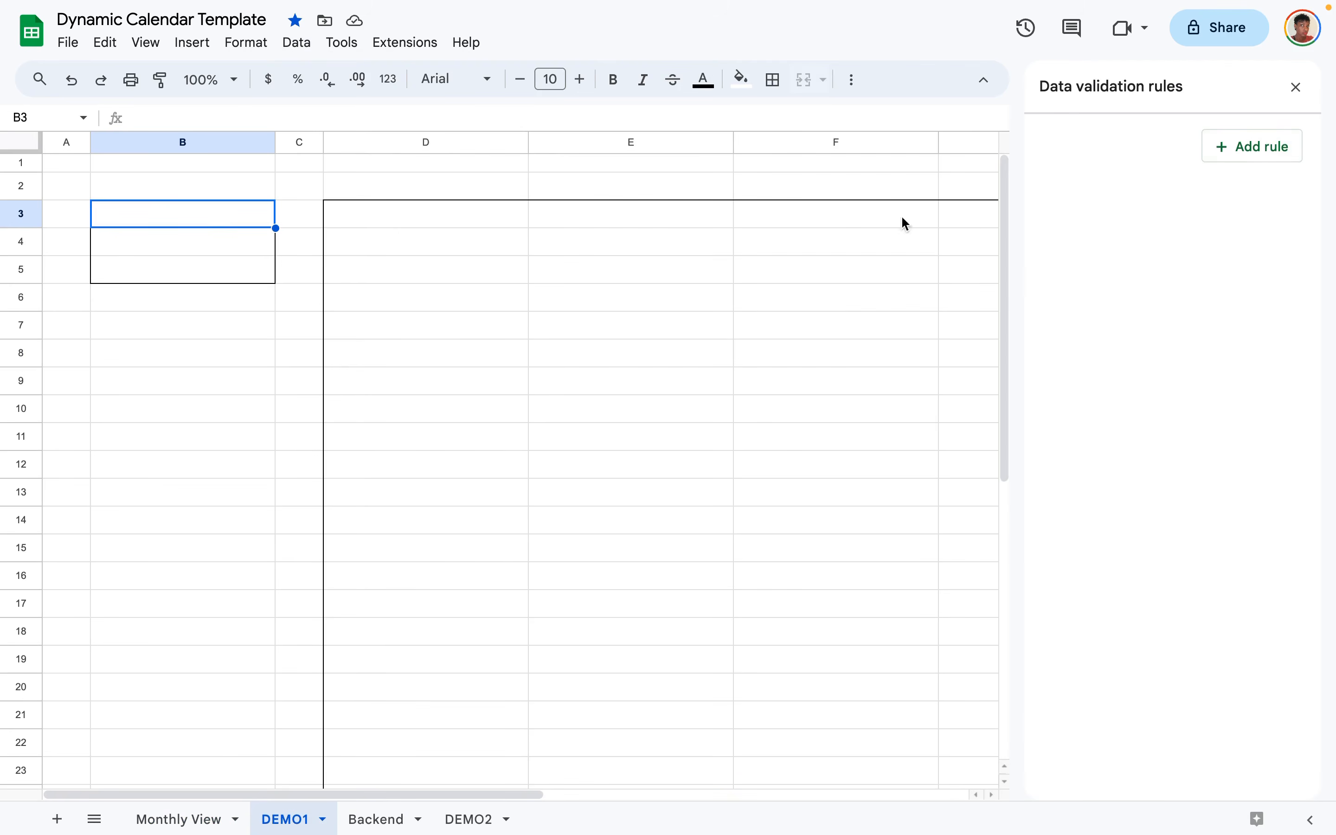
pyautogui.click(1245, 160)
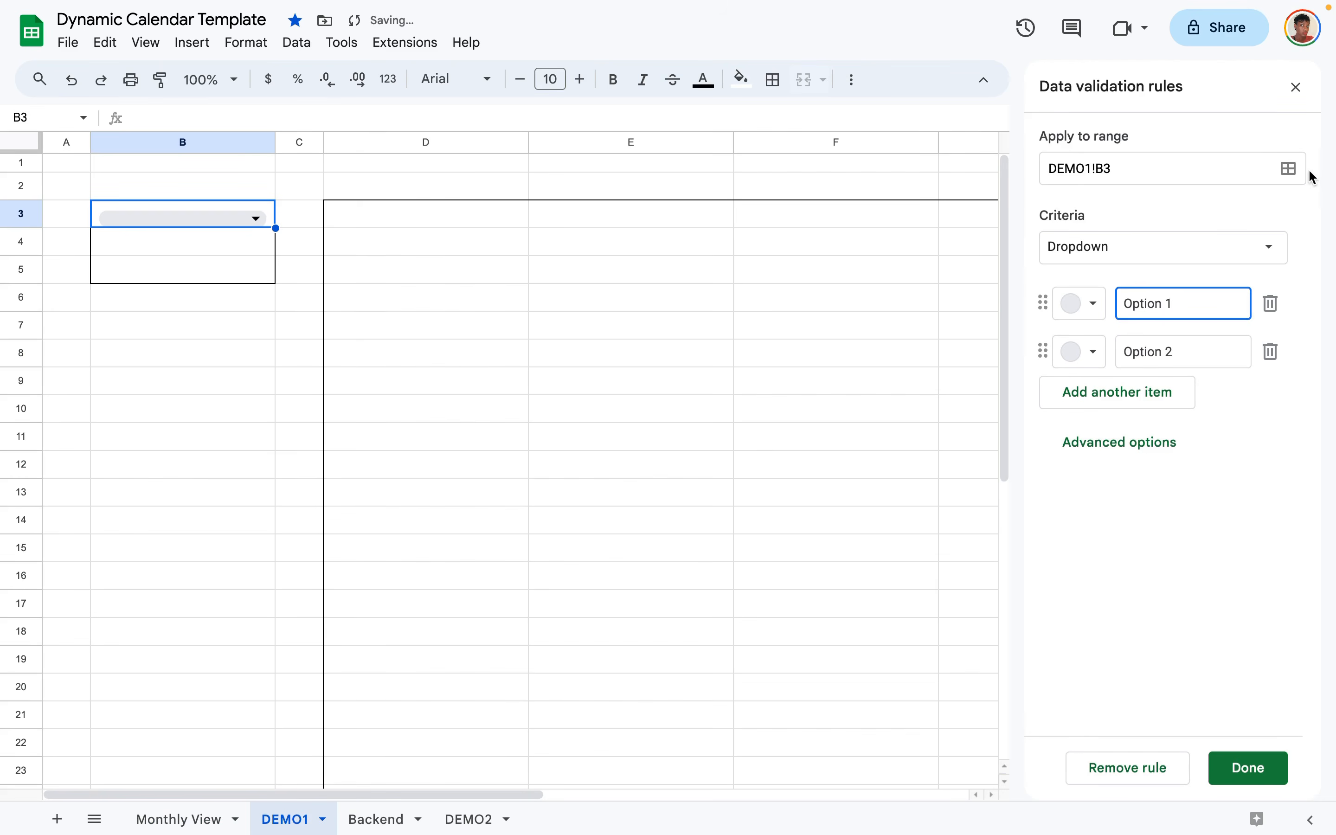
pyautogui.click(1277, 252)
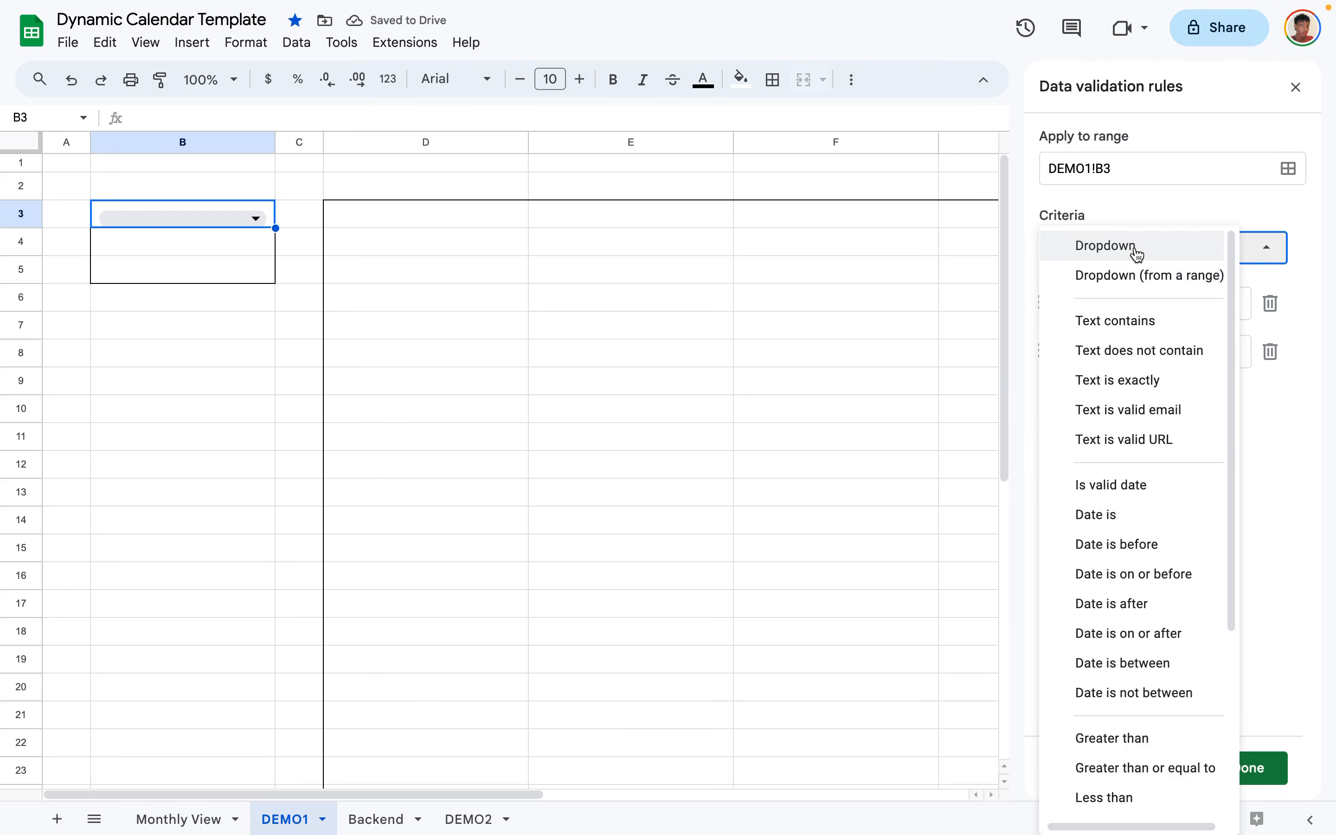
pyautogui.click(1142, 277)
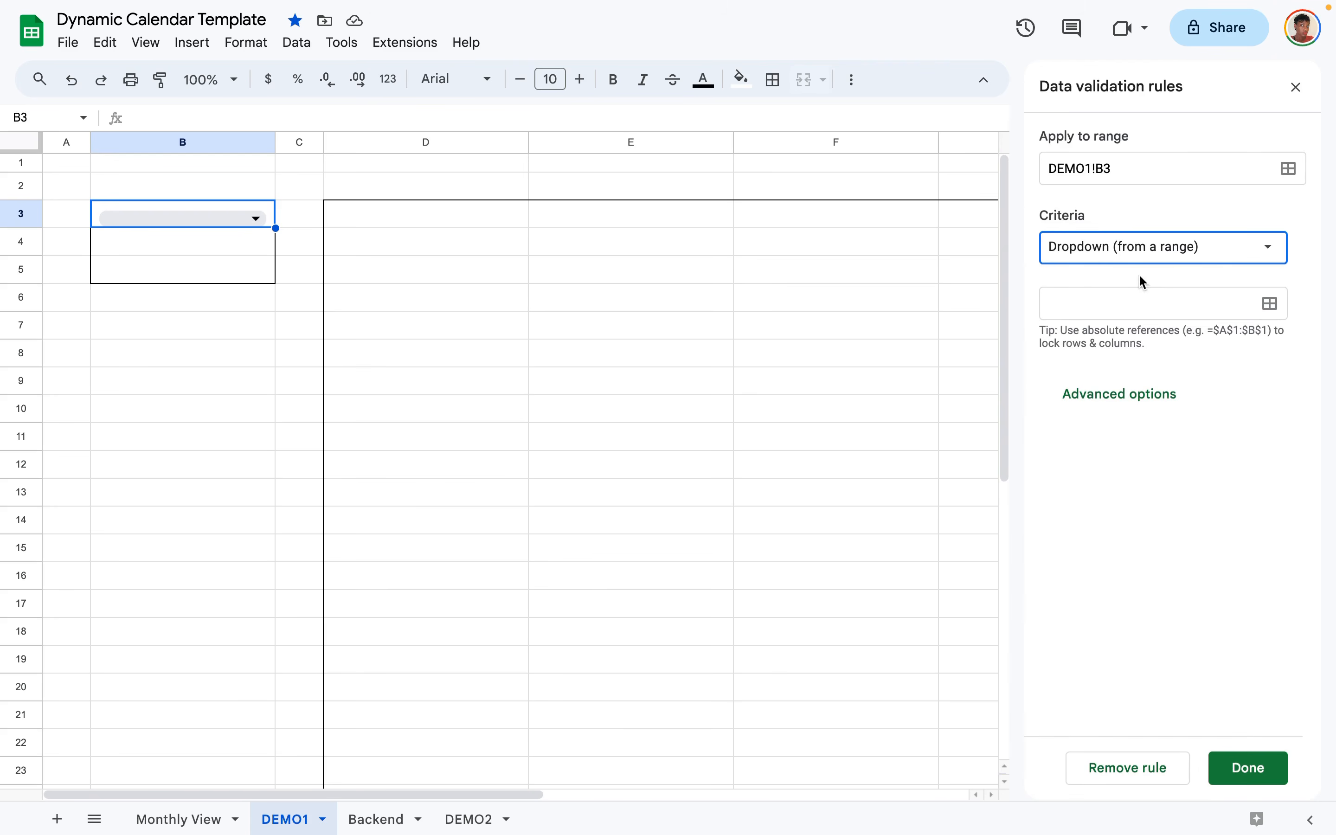
# Set the source range of the B3 dropdown to the year list DEMO2!B4:B14.
pyautogui.click(1276, 310)
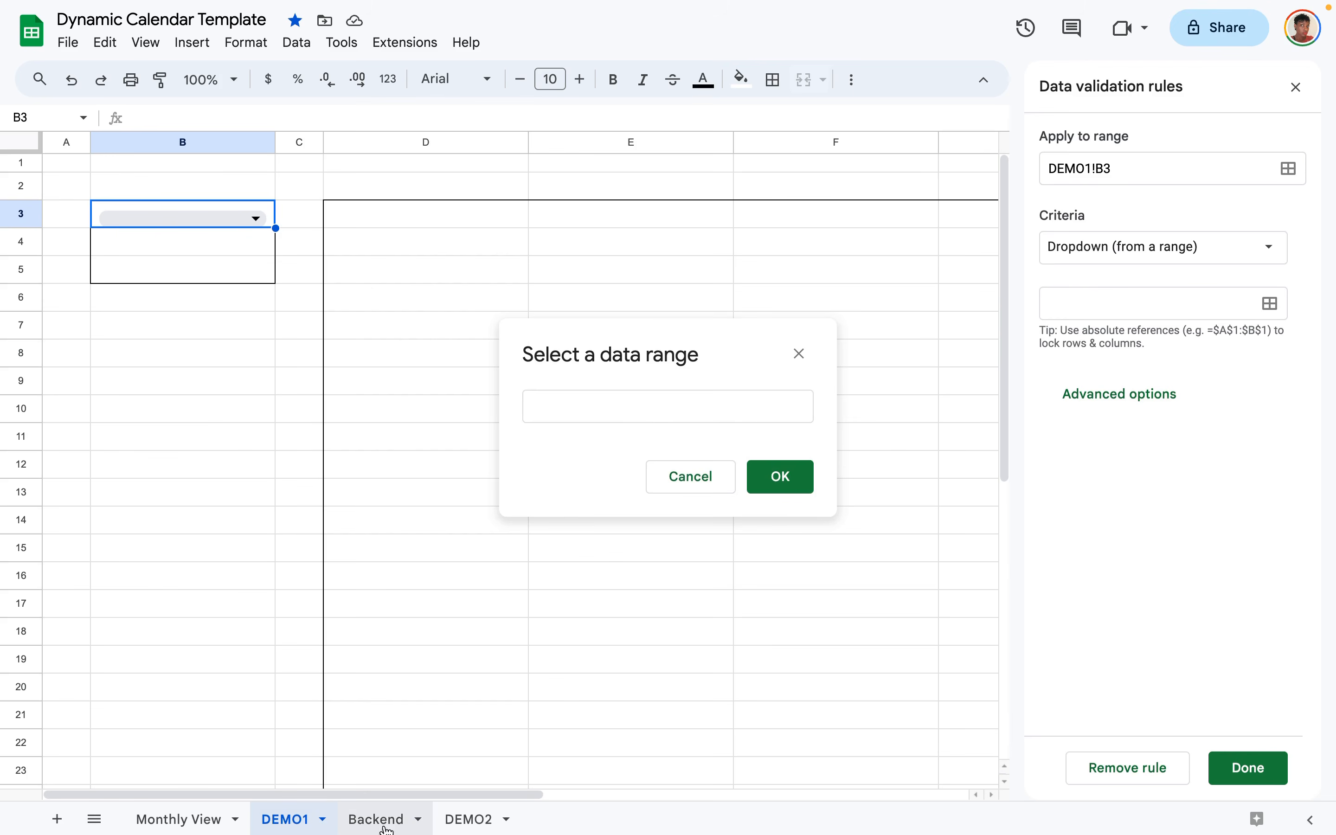
pyautogui.click(474, 821)
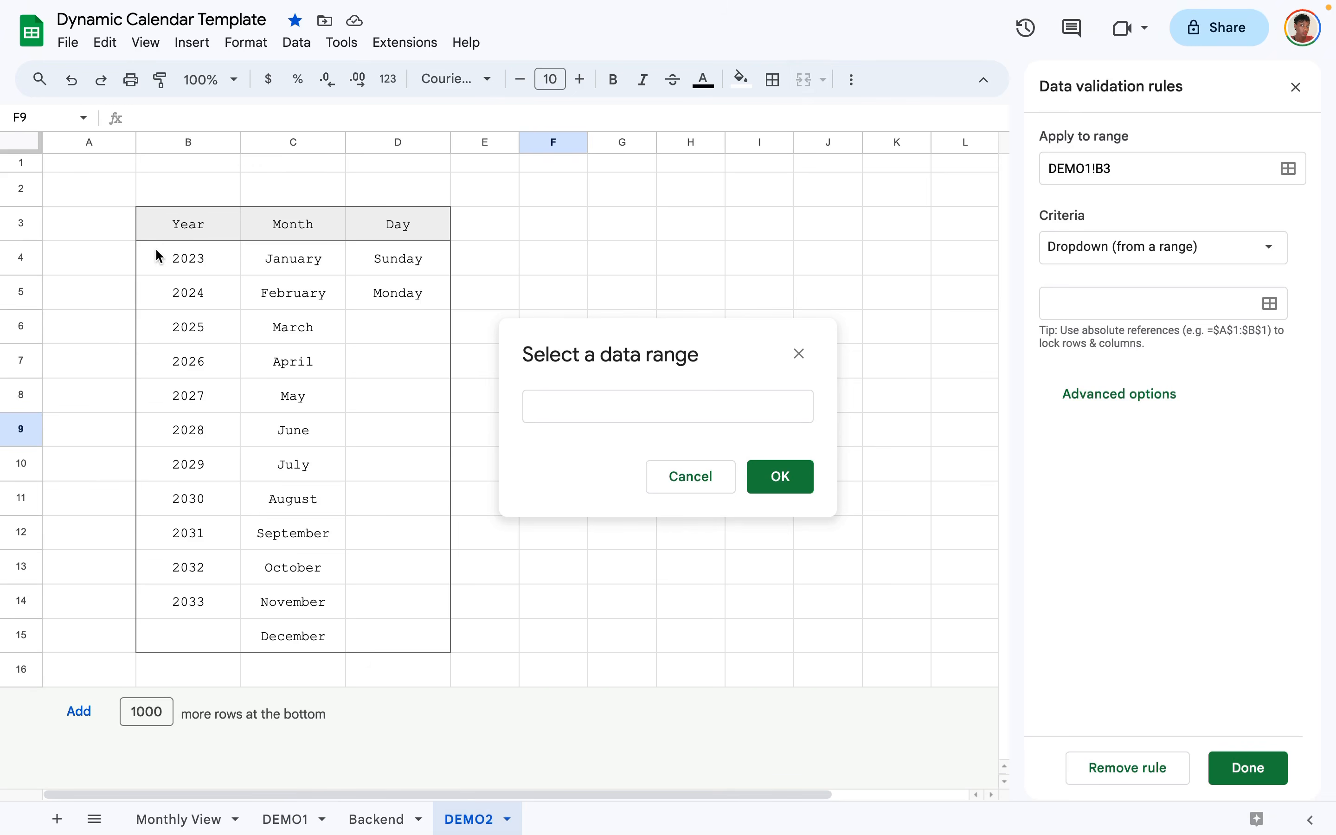
pyautogui.moveTo(159, 255); pyautogui.dragTo(223, 617)
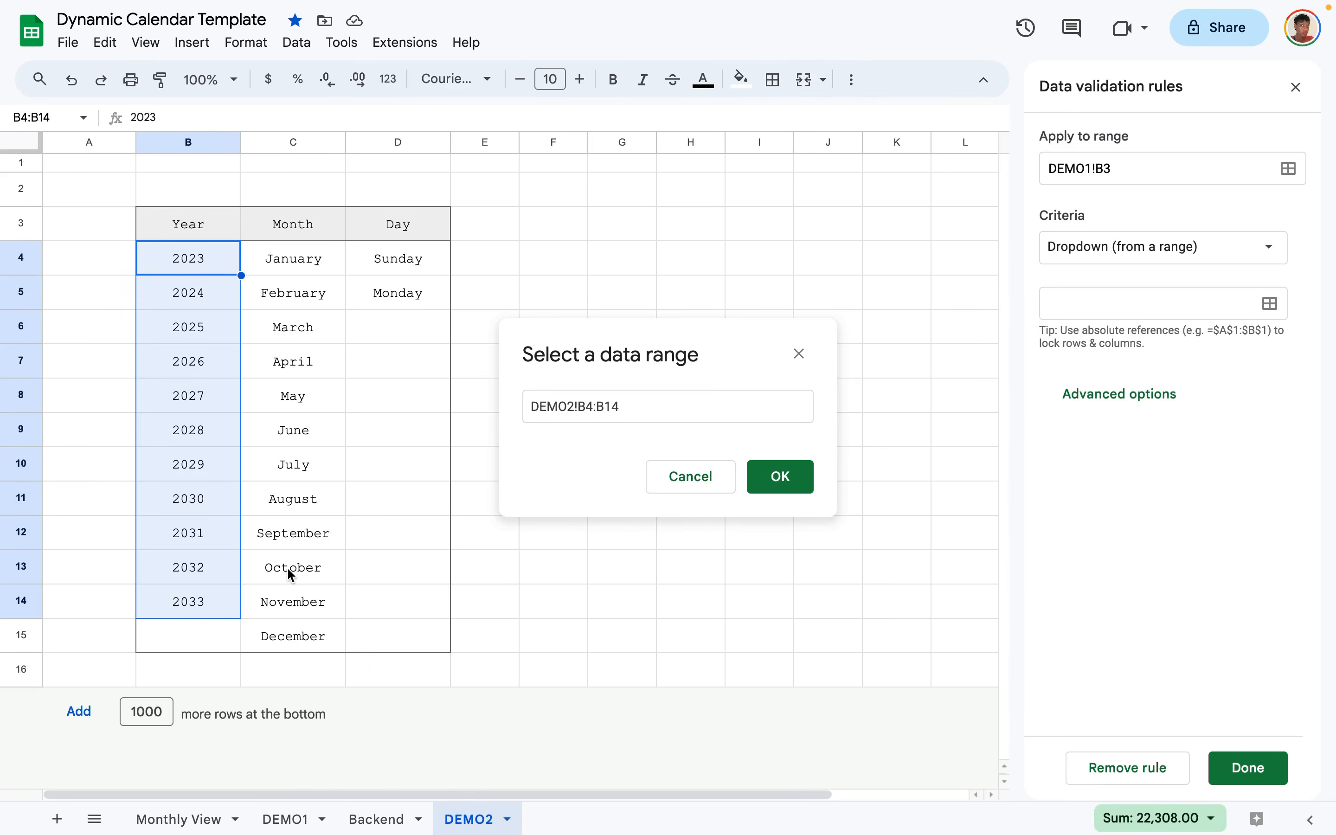
pyautogui.click(765, 484)
# Enable help text and the Arrow display style for the B3 year dropdown, and save the rule.
pyautogui.scroll(-4, 1230, 355)
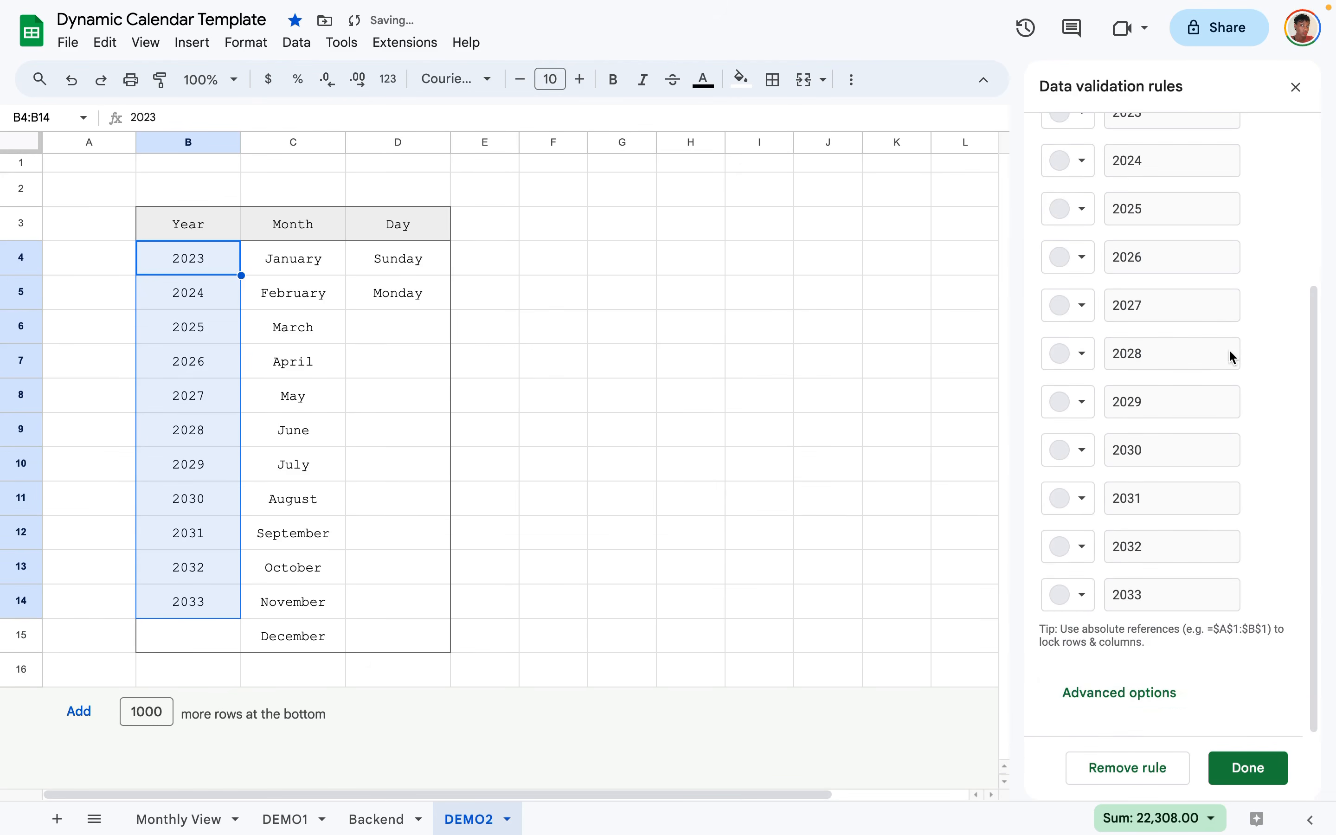
pyautogui.click(1101, 692)
pyautogui.scroll(-5, 1176, 613)
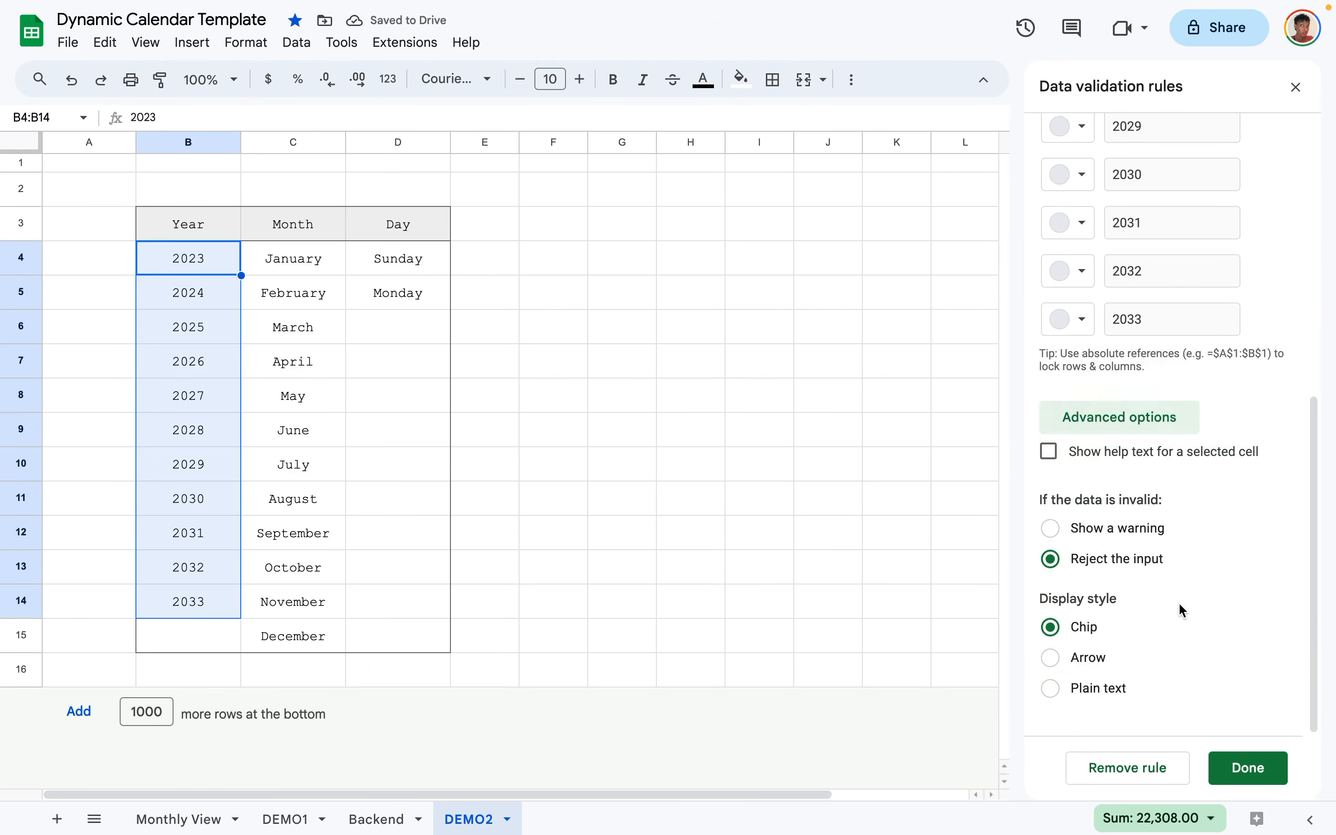
pyautogui.click(1052, 455)
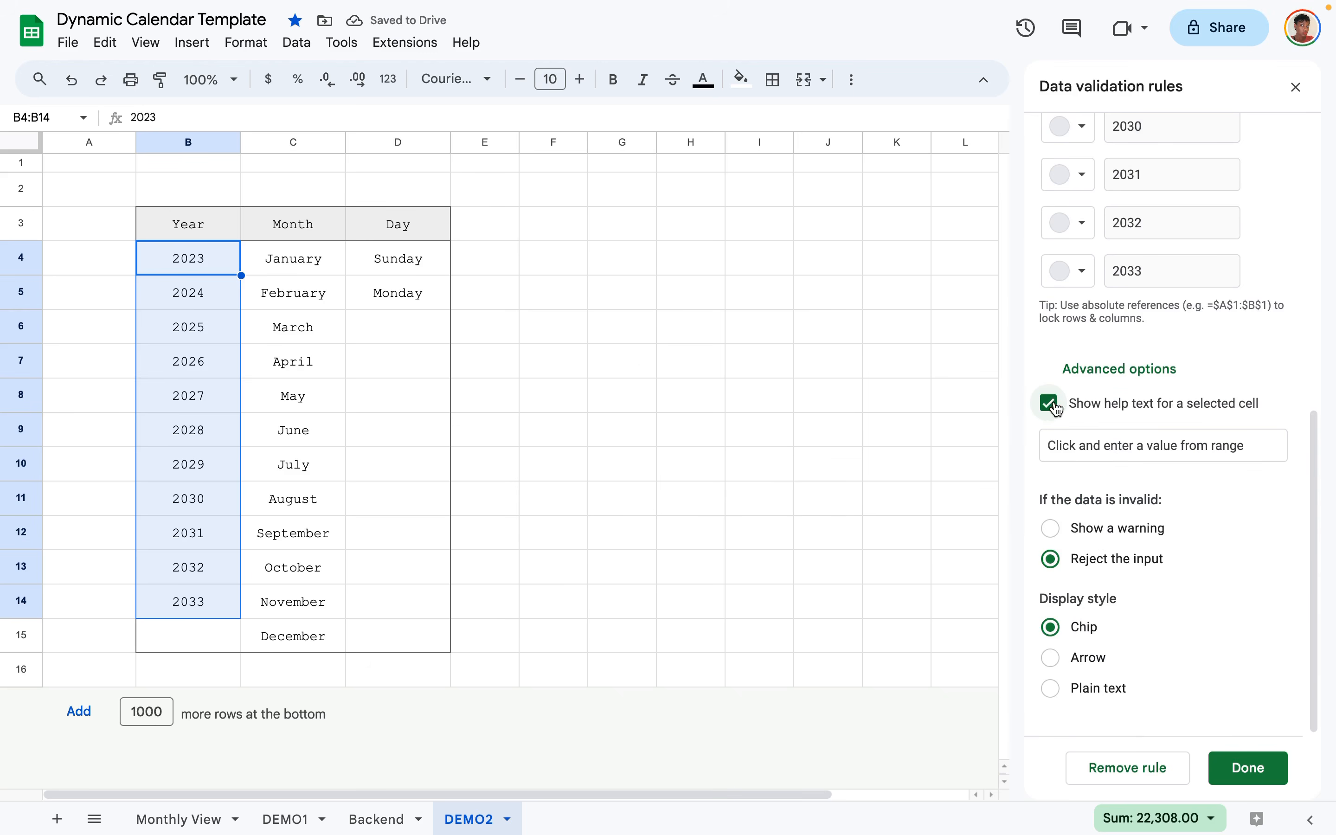
pyautogui.click(1054, 661)
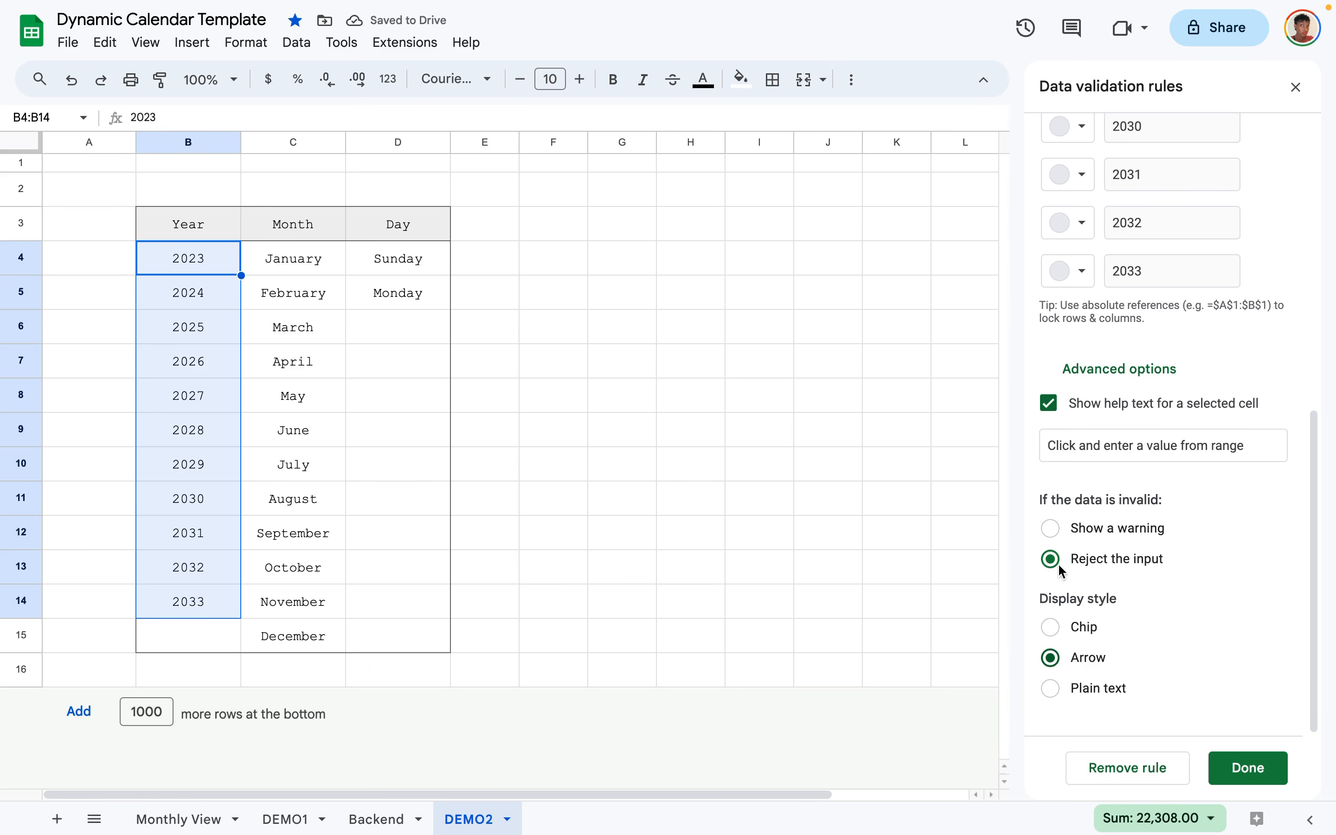
pyautogui.click(1258, 763)
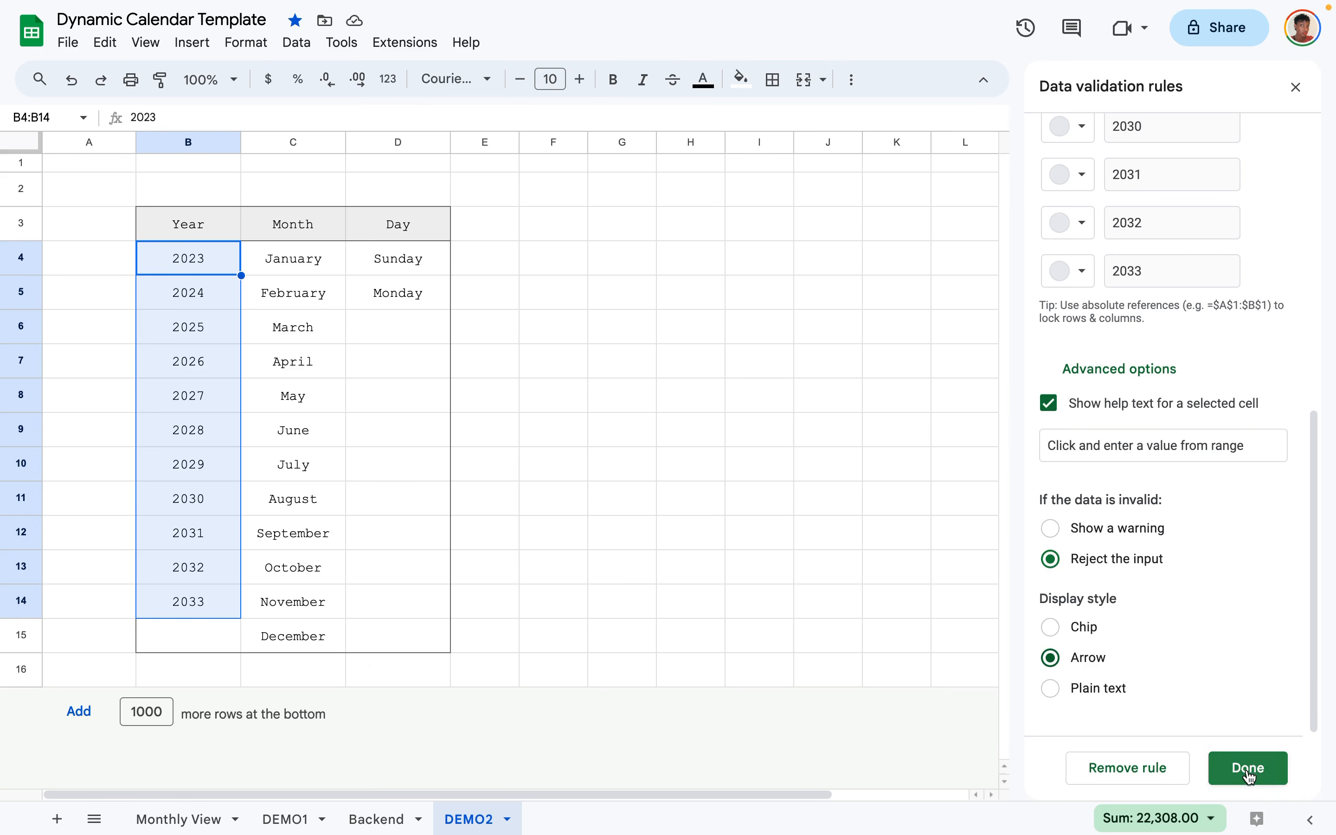
# Choose 2023 from the year dropdown in B3 of the DEMO1 sheet.
pyautogui.click(285, 821)
pyautogui.click(400, 332)
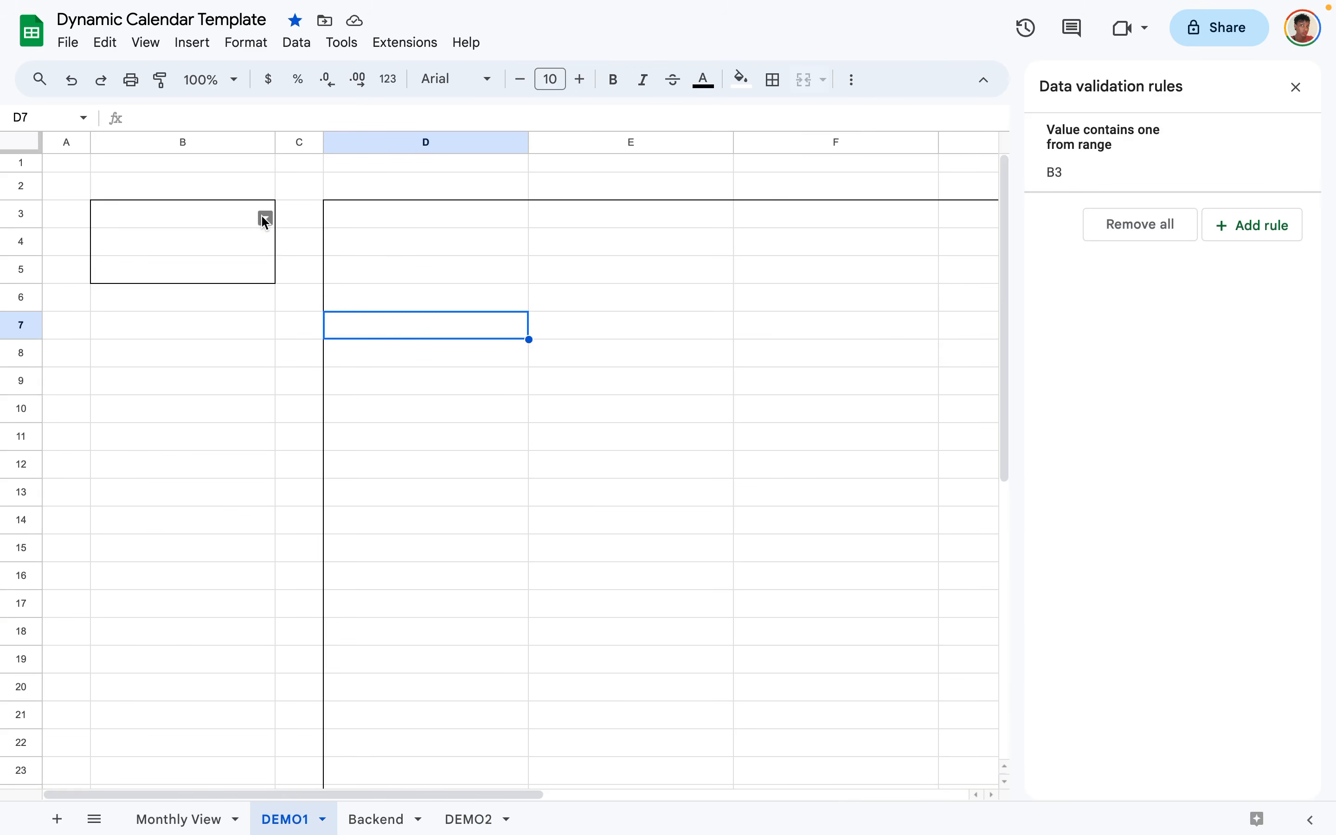
pyautogui.click(264, 220)
pyautogui.click(217, 241)
pyautogui.click(309, 330)
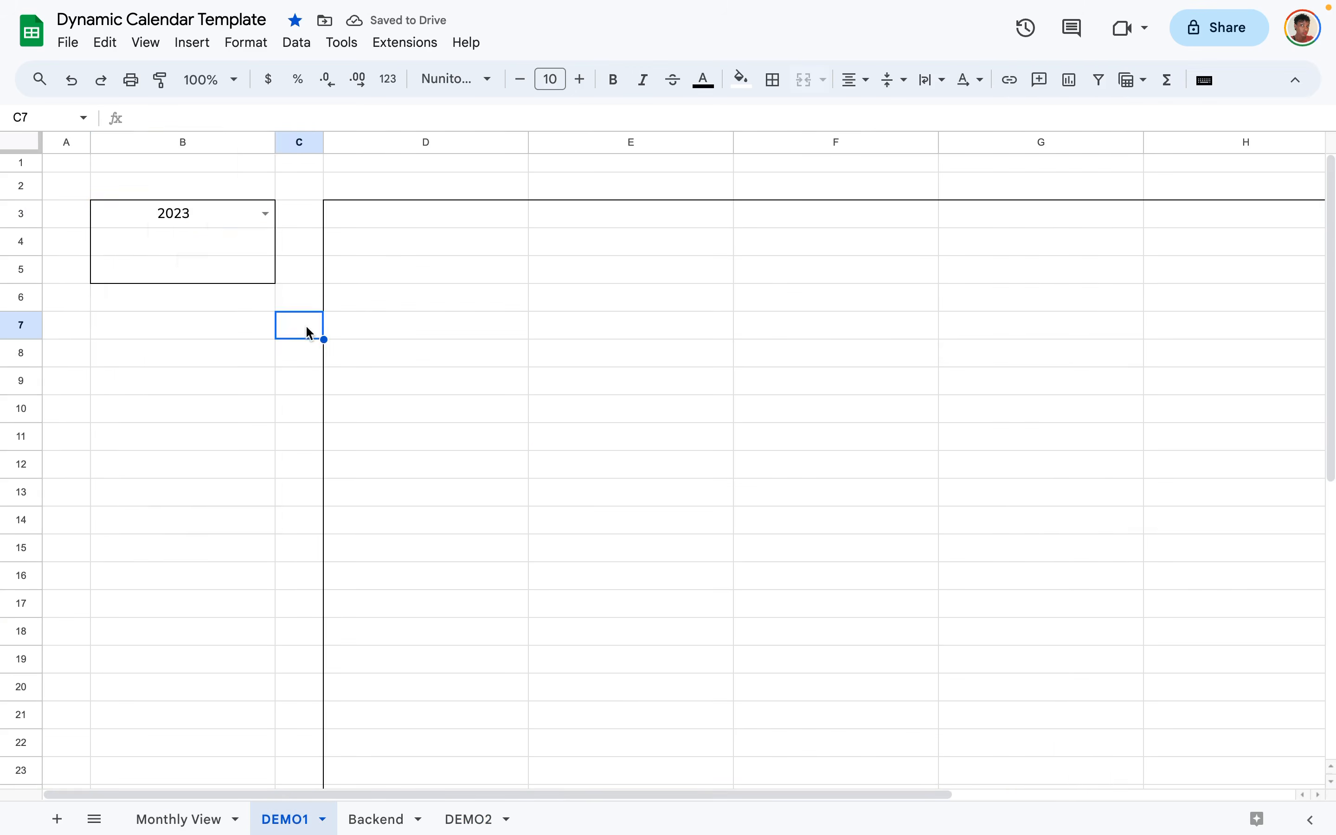
# Add a data validation rule to cell B4 using the Dropdown (from a range) criteria.
pyautogui.click(247, 253)
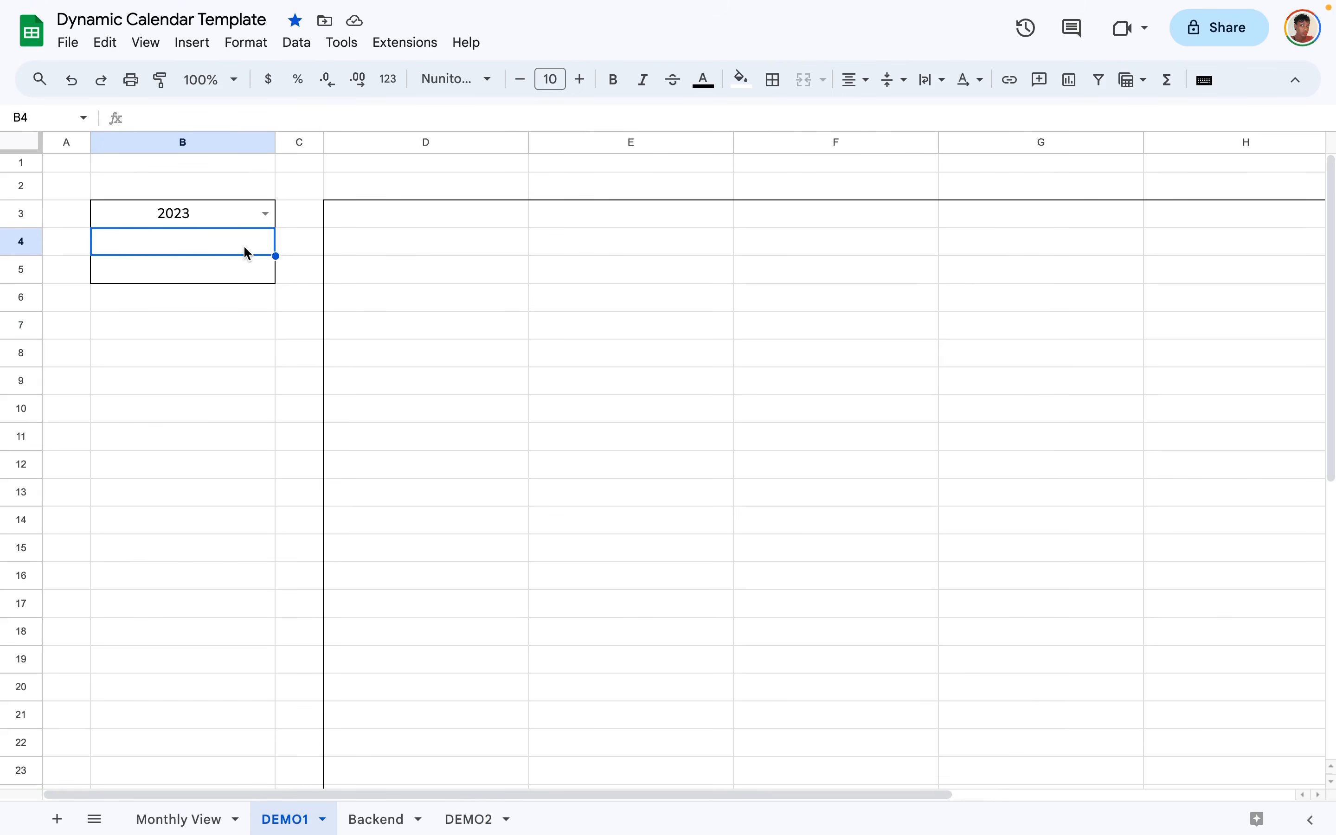
pyautogui.click(296, 42)
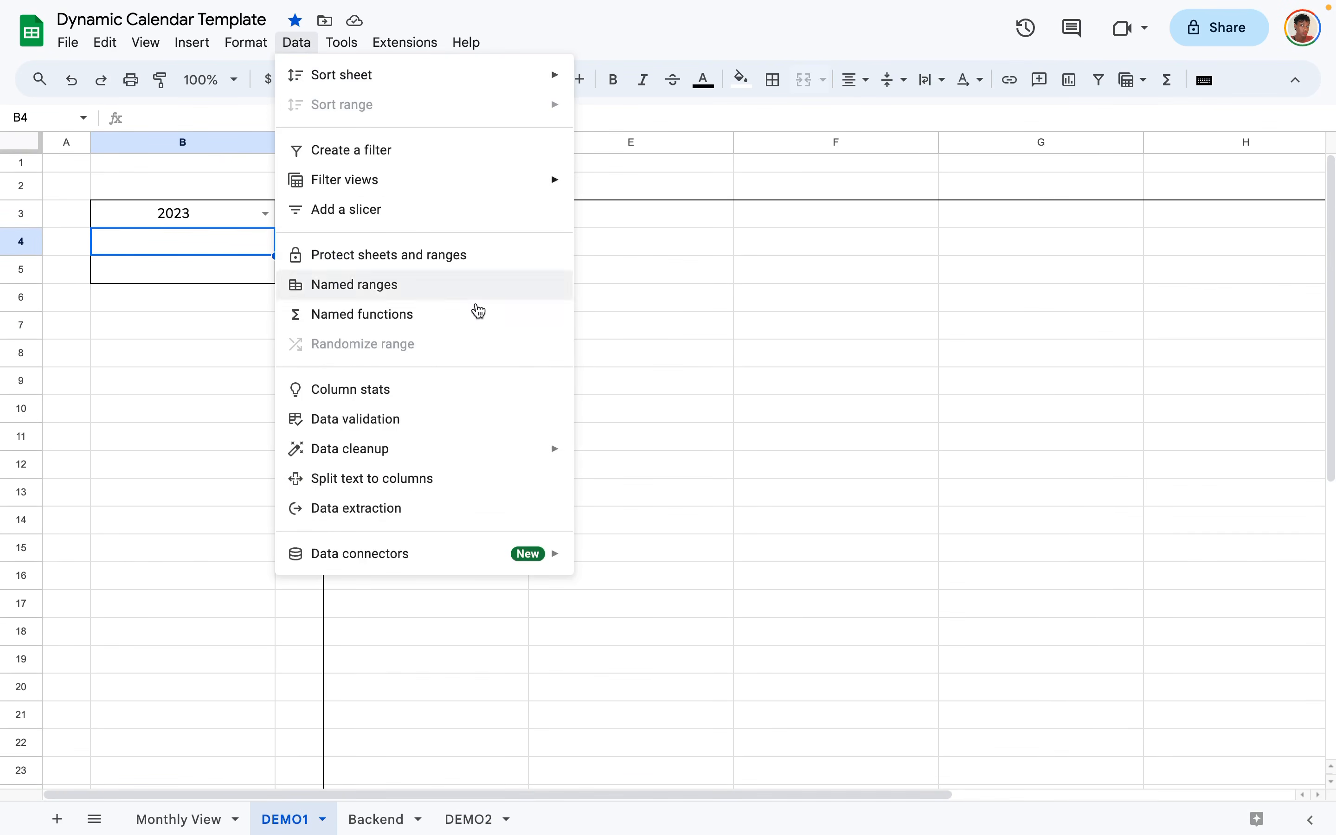
pyautogui.click(385, 420)
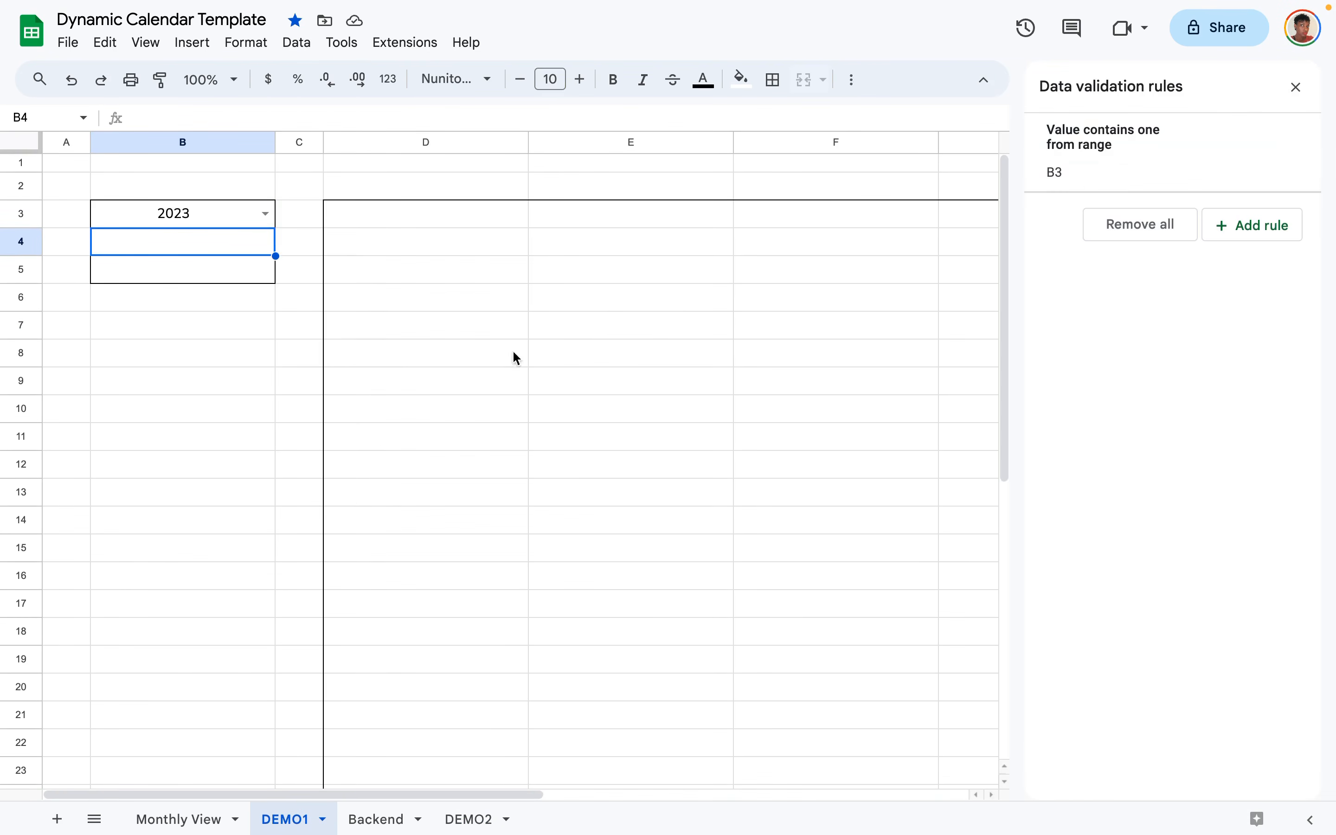
pyautogui.click(1224, 226)
pyautogui.click(1214, 247)
pyautogui.click(1183, 282)
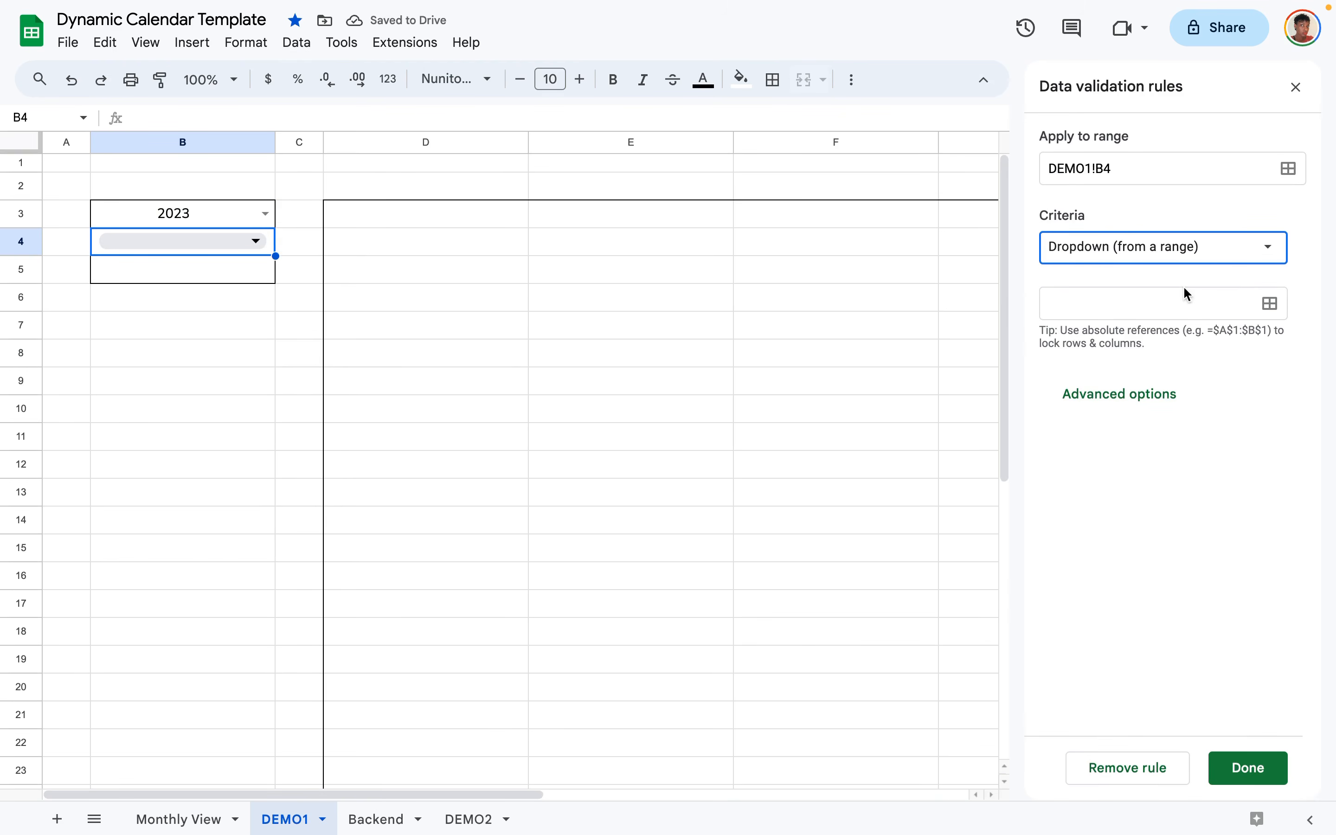
# Set the source range of the B4 dropdown to the month list DEMO2!C4:C15.
pyautogui.click(1270, 305)
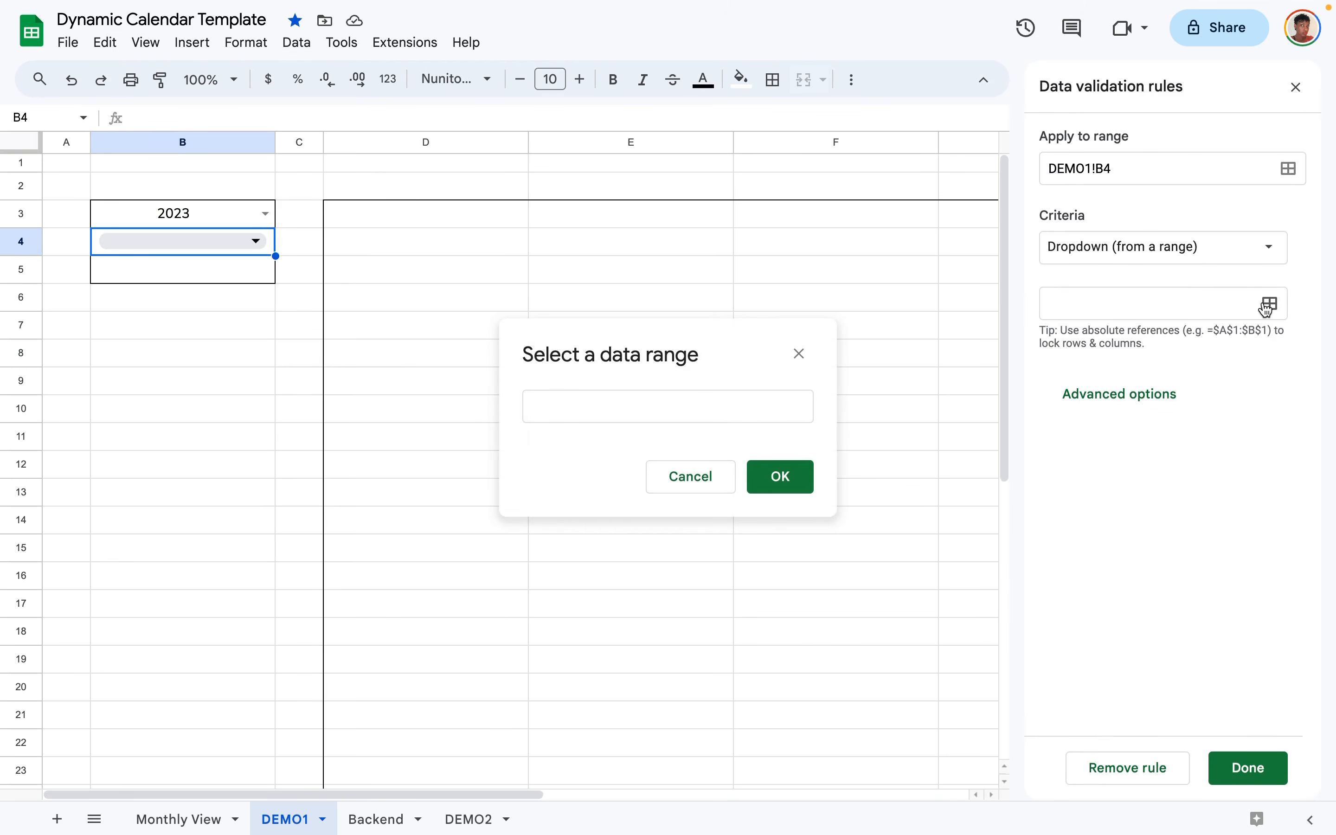
pyautogui.click(473, 812)
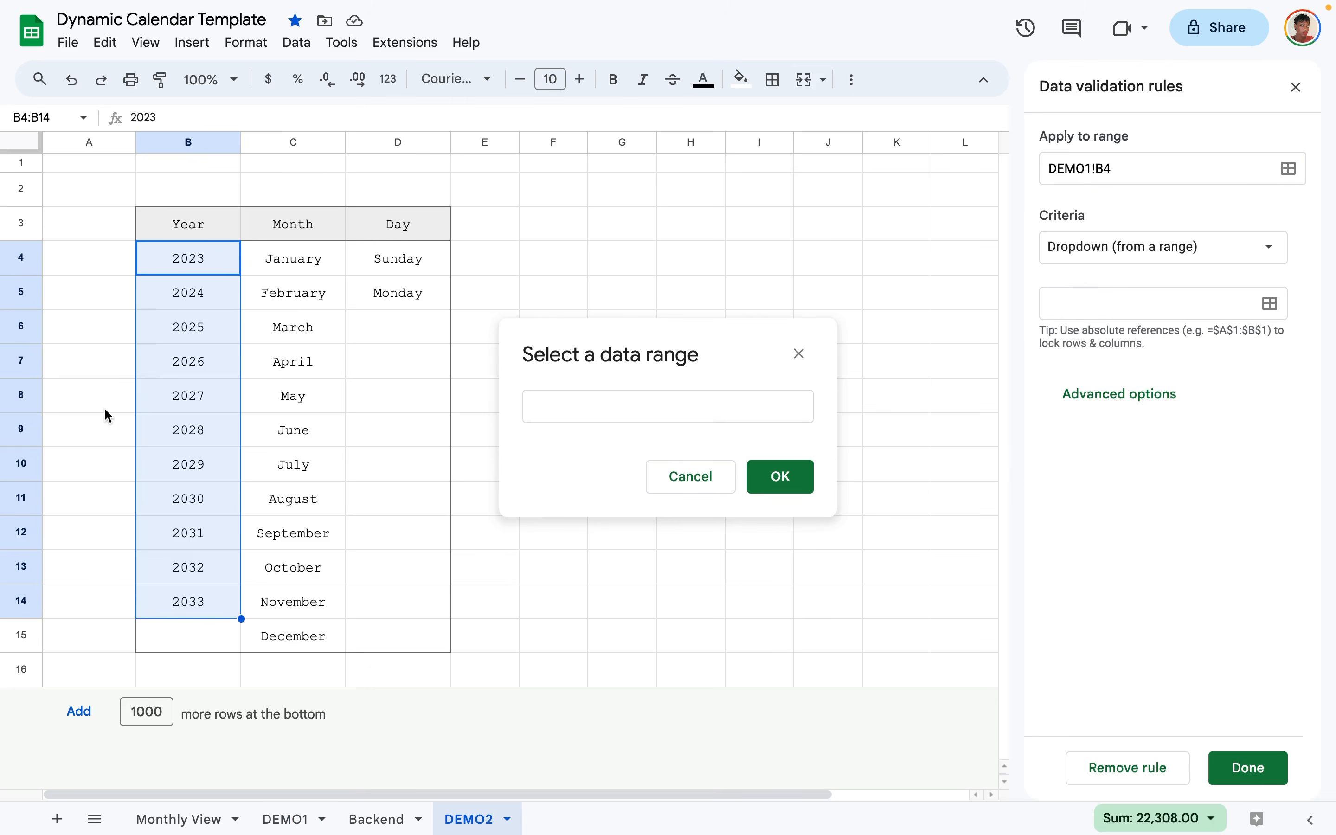
pyautogui.moveTo(284, 272); pyautogui.dragTo(316, 635)
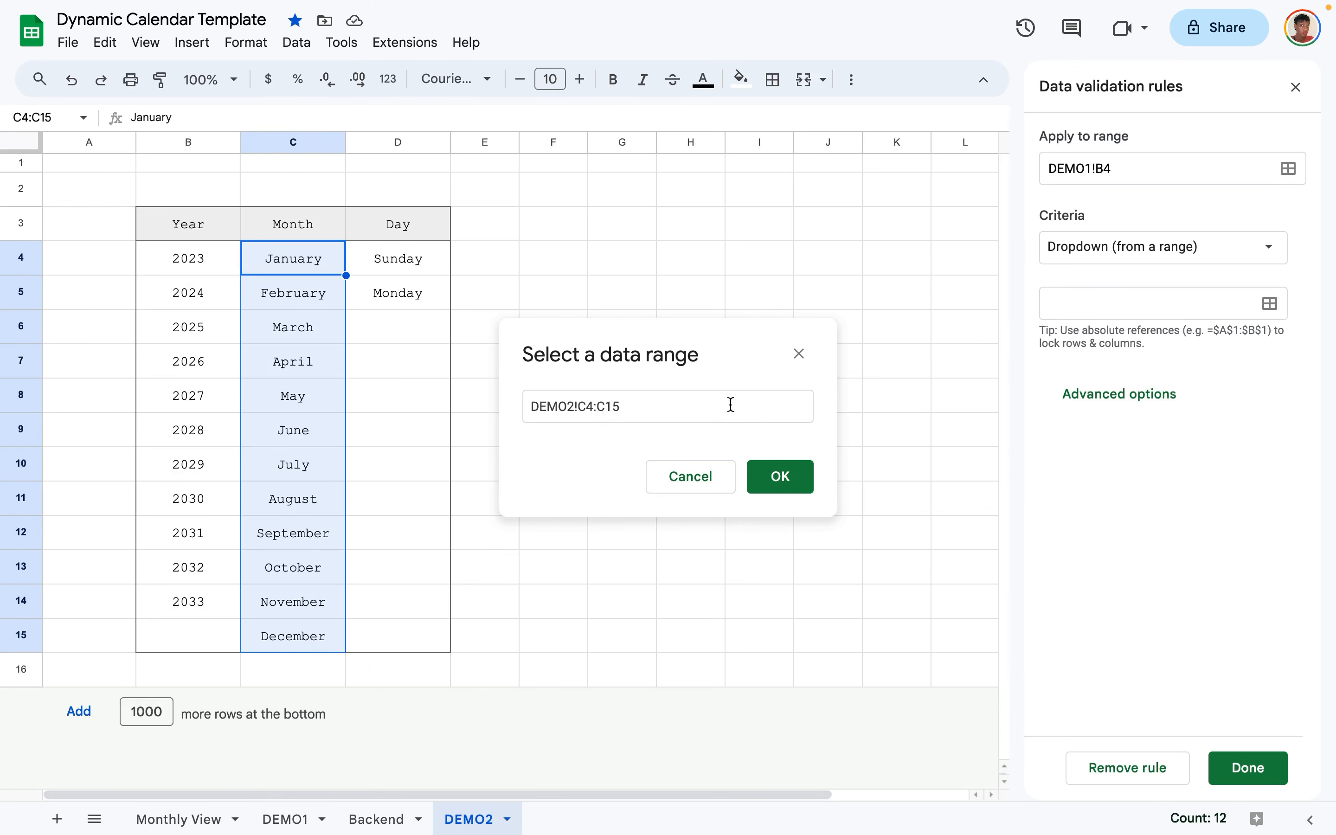
pyautogui.click(769, 484)
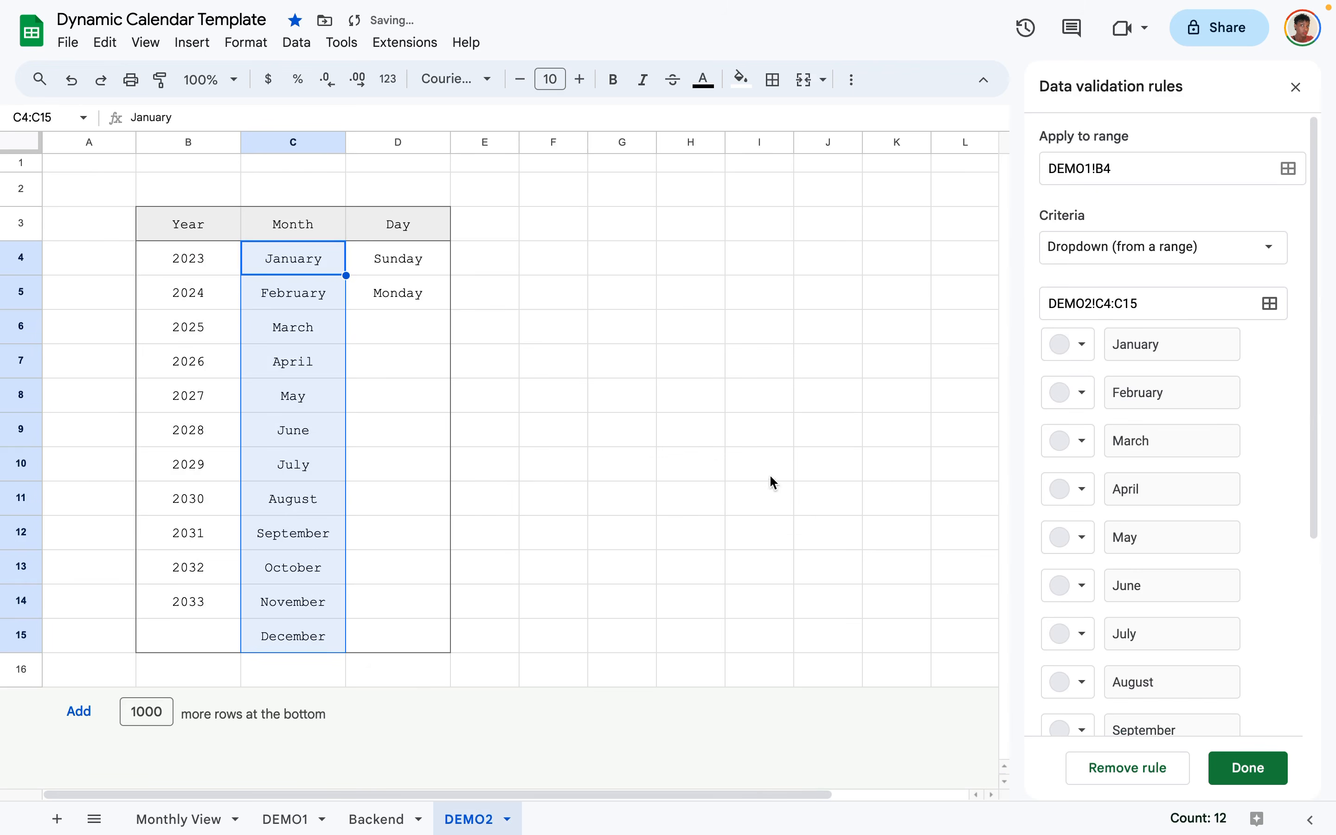
# Set the B4 month dropdown to the Arrow display style, enable its help text, and save the rule.
pyautogui.scroll(-5, 1259, 449)
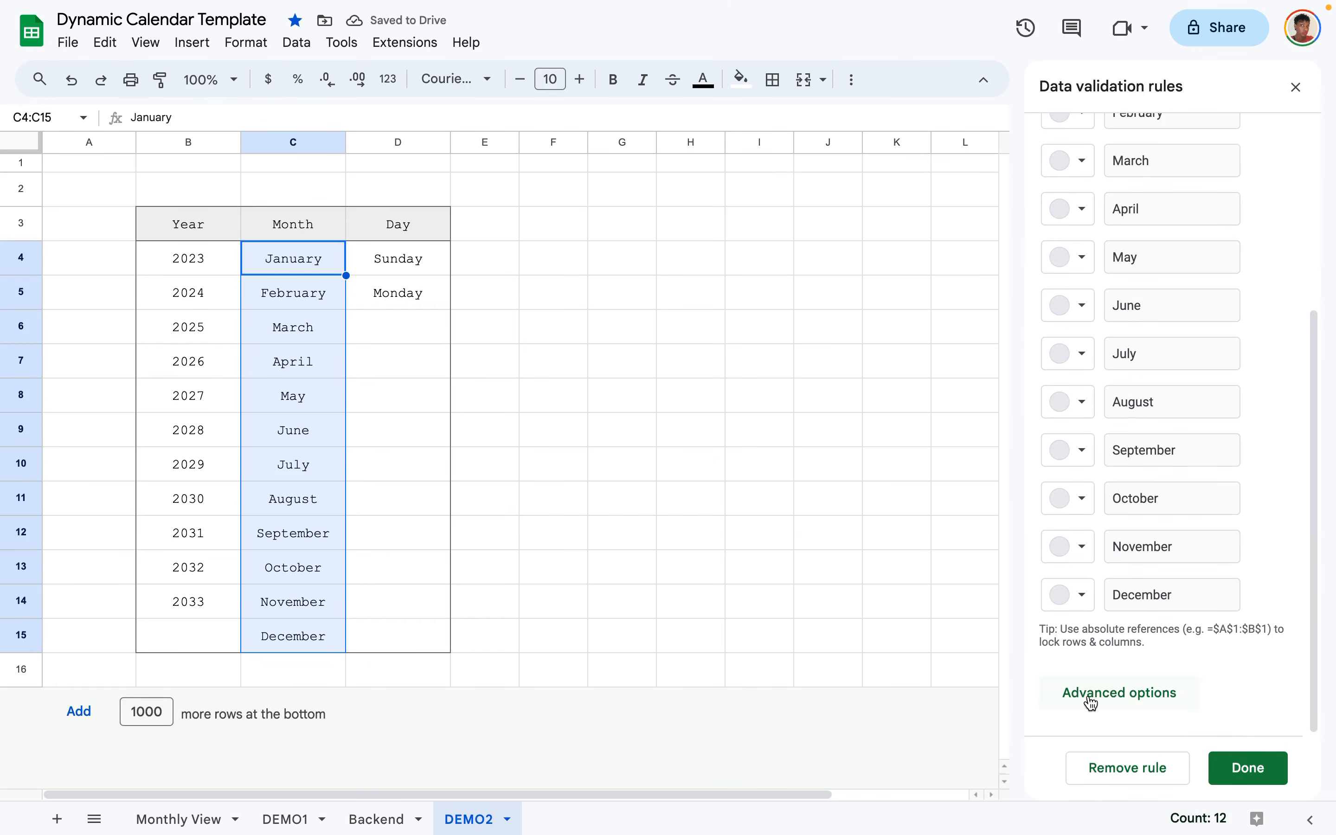
pyautogui.click(1092, 703)
pyautogui.click(1050, 657)
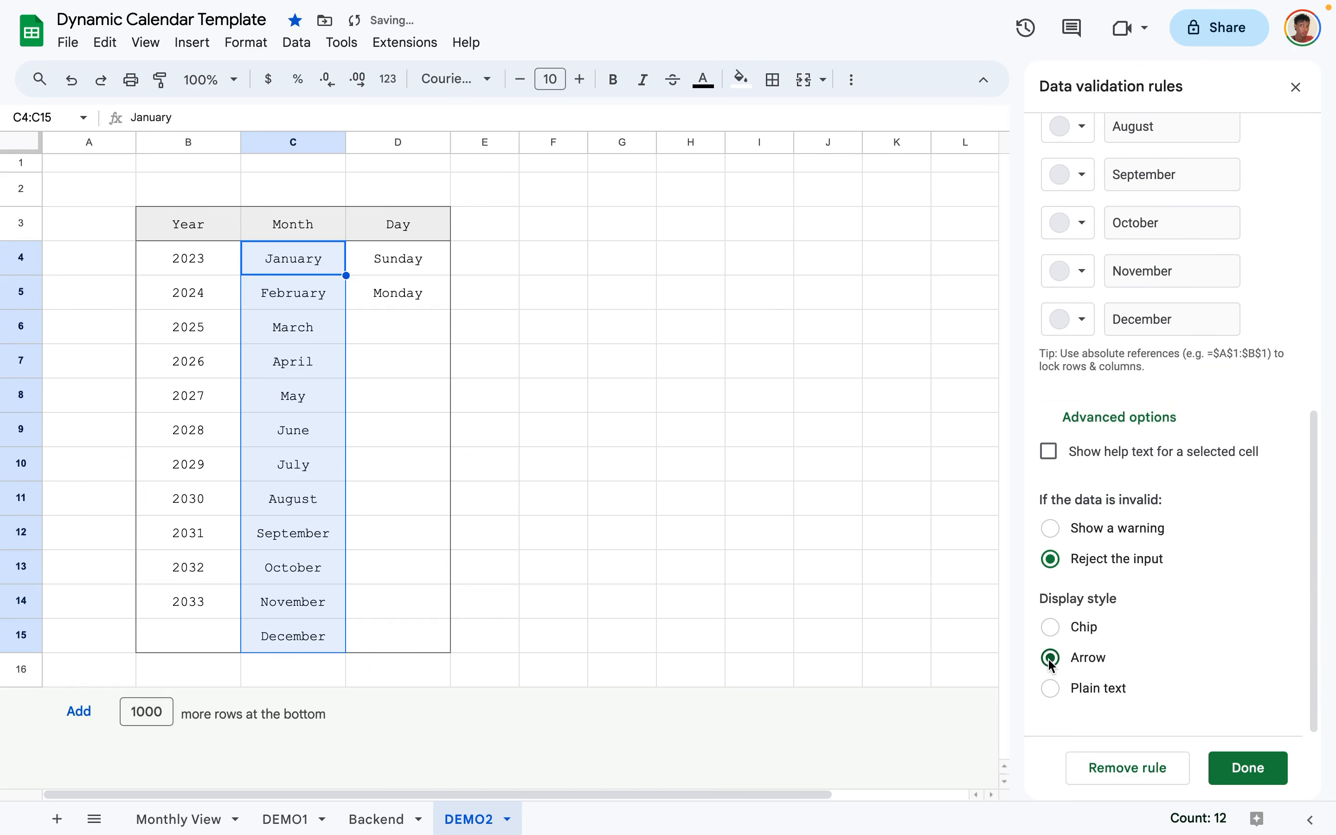
pyautogui.click(1048, 452)
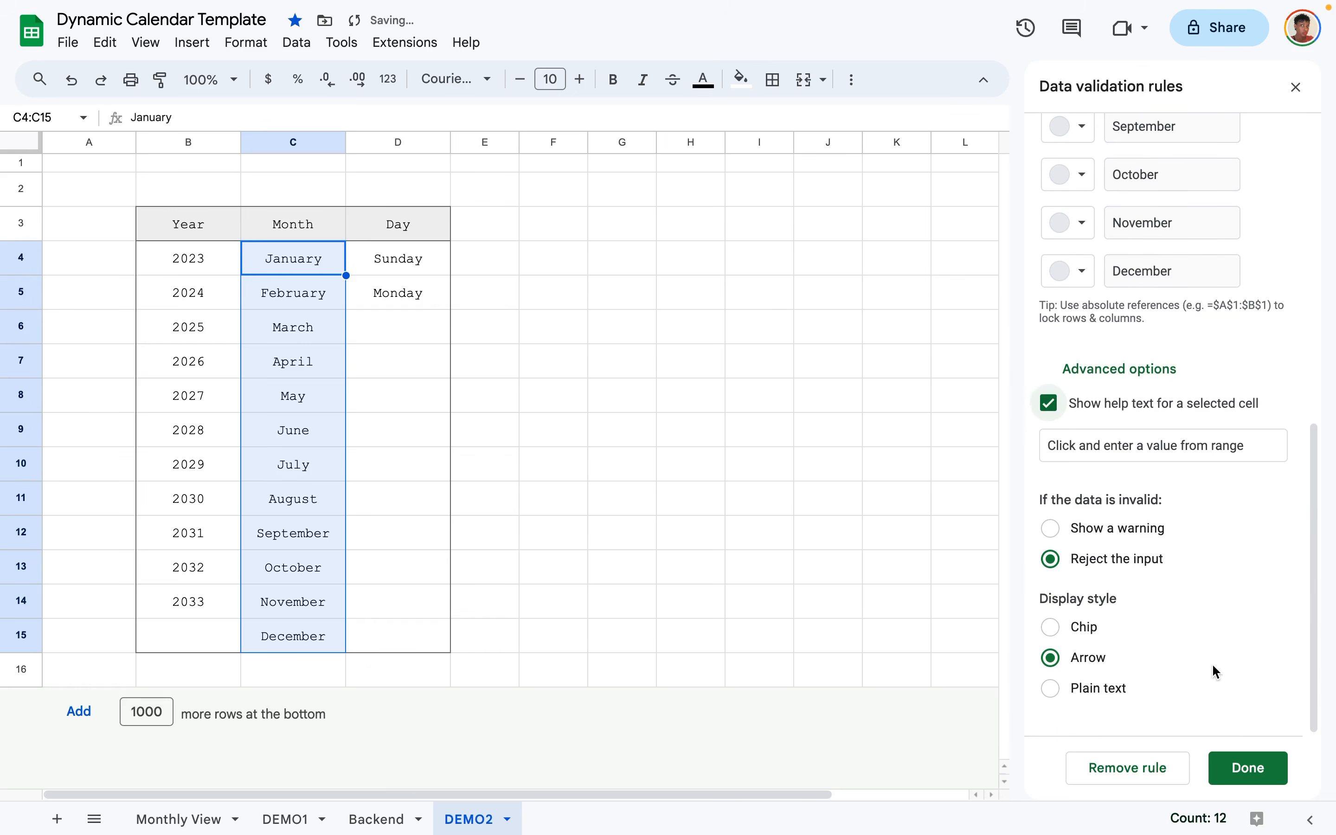
pyautogui.click(1248, 768)
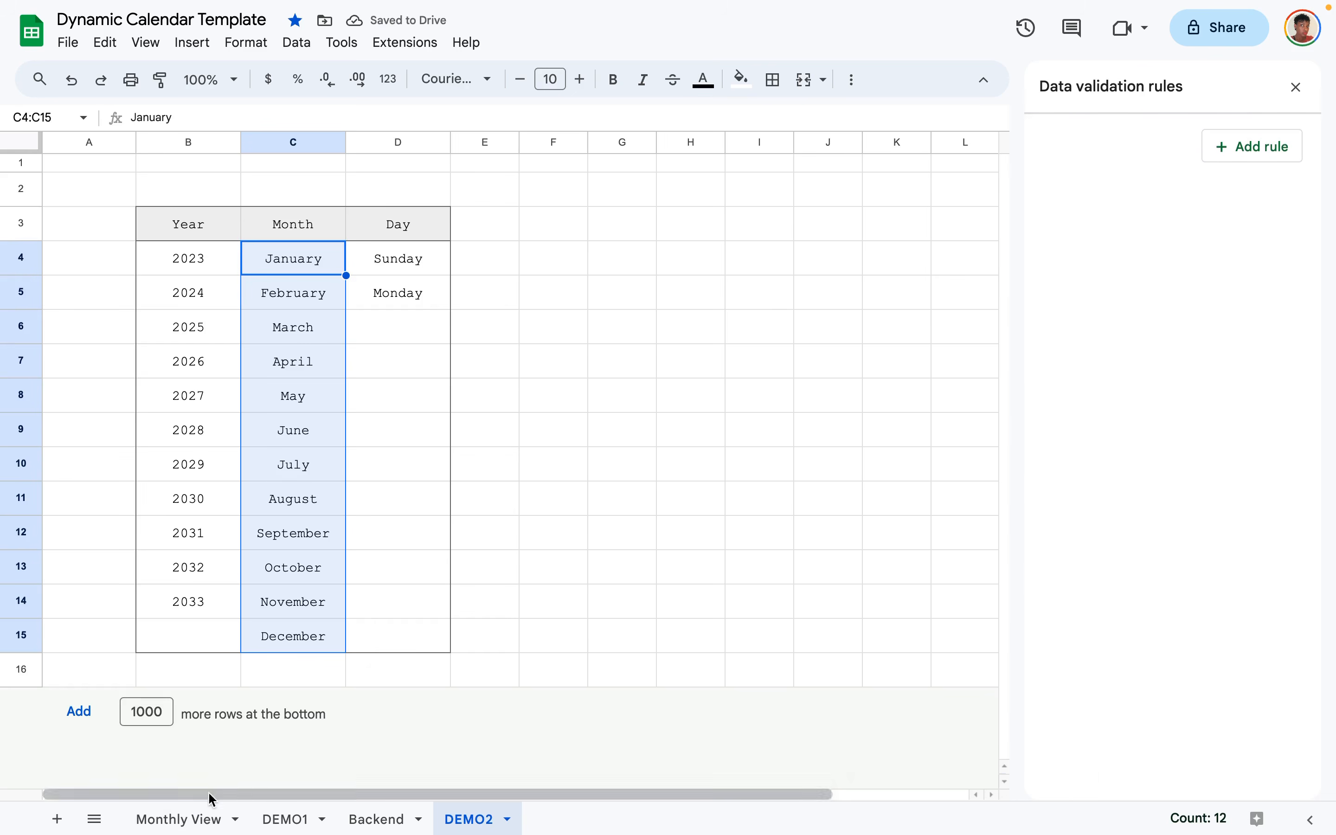
# Choose February from the month dropdown in B4 of the DEMO1 sheet.
pyautogui.click(280, 821)
pyautogui.click(265, 242)
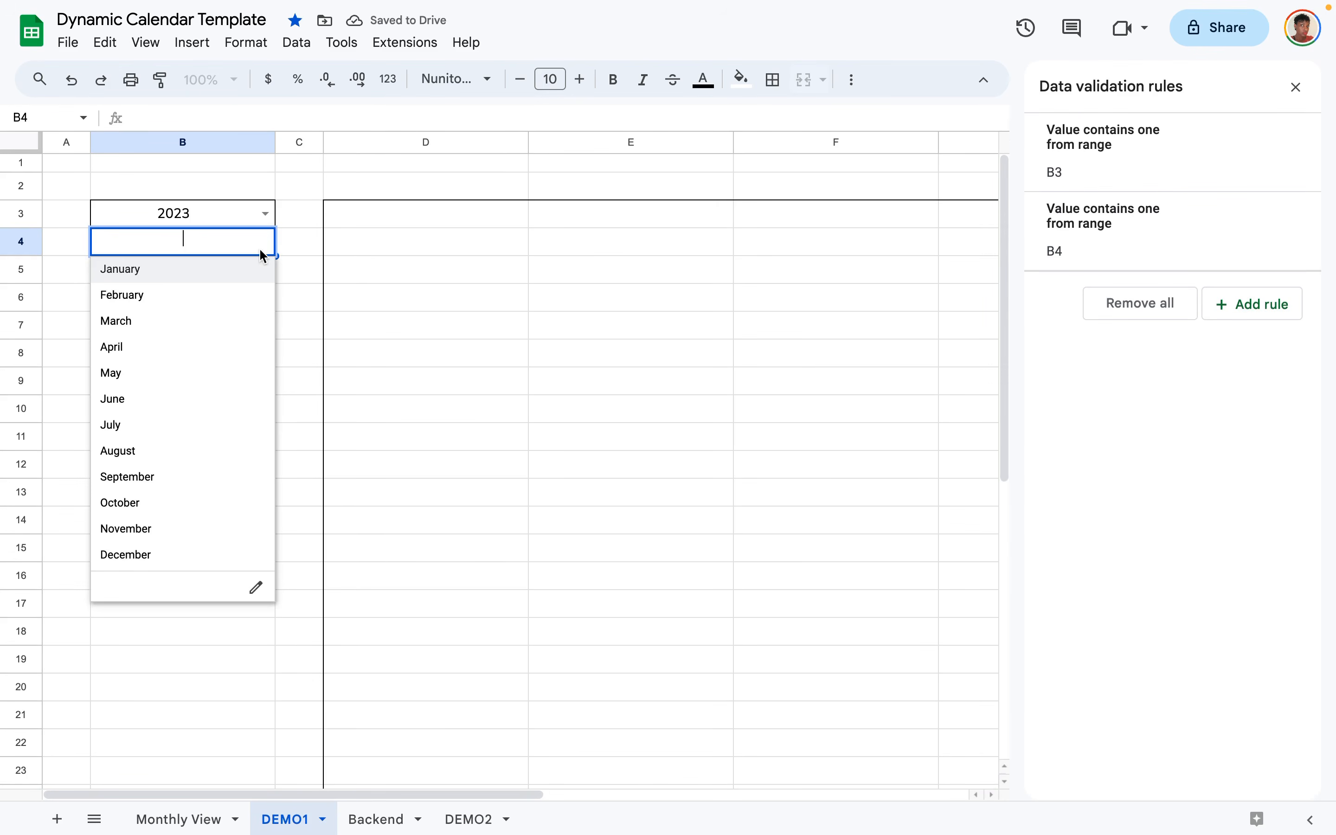
pyautogui.click(215, 295)
pyautogui.click(248, 339)
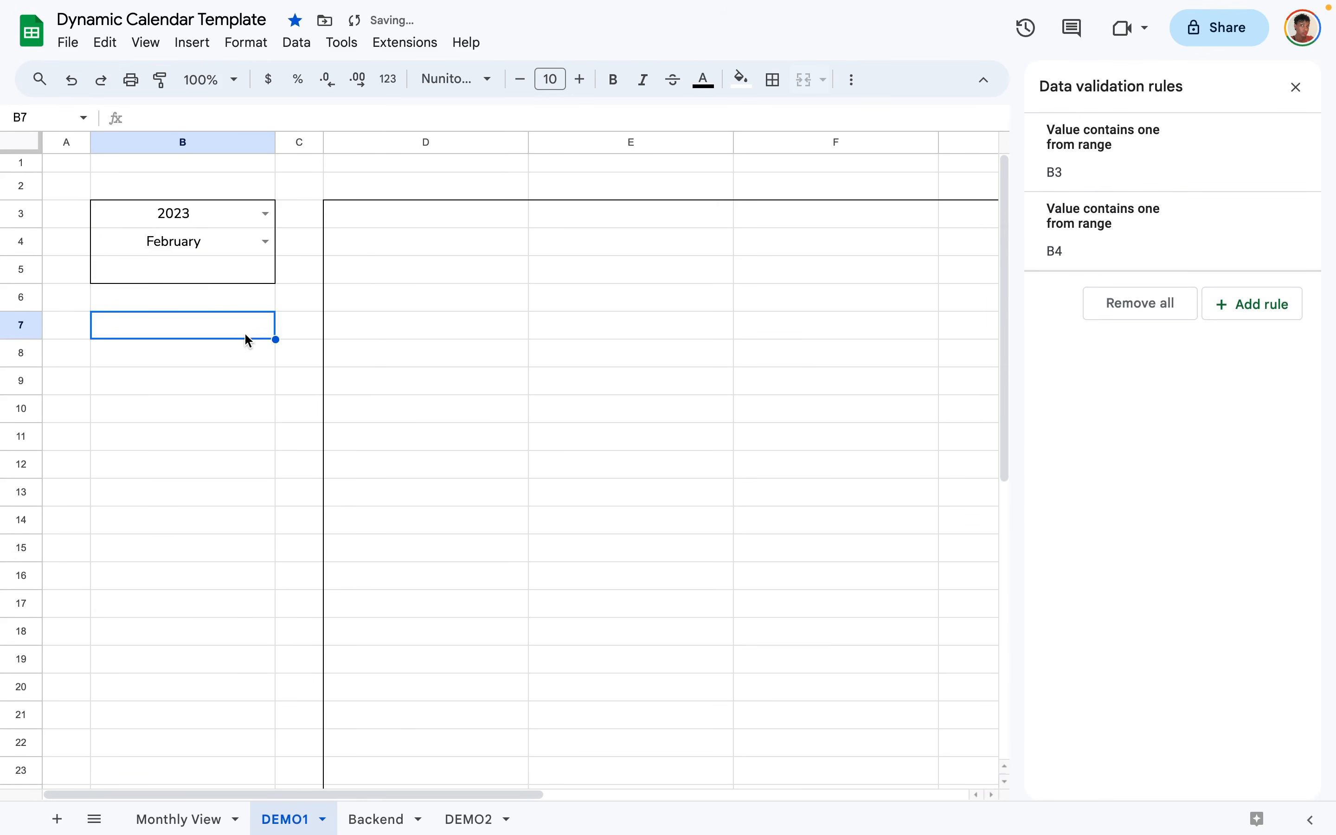
# Add a data validation rule to cell B5 using the Dropdown (from a range) criteria.
pyautogui.click(238, 270)
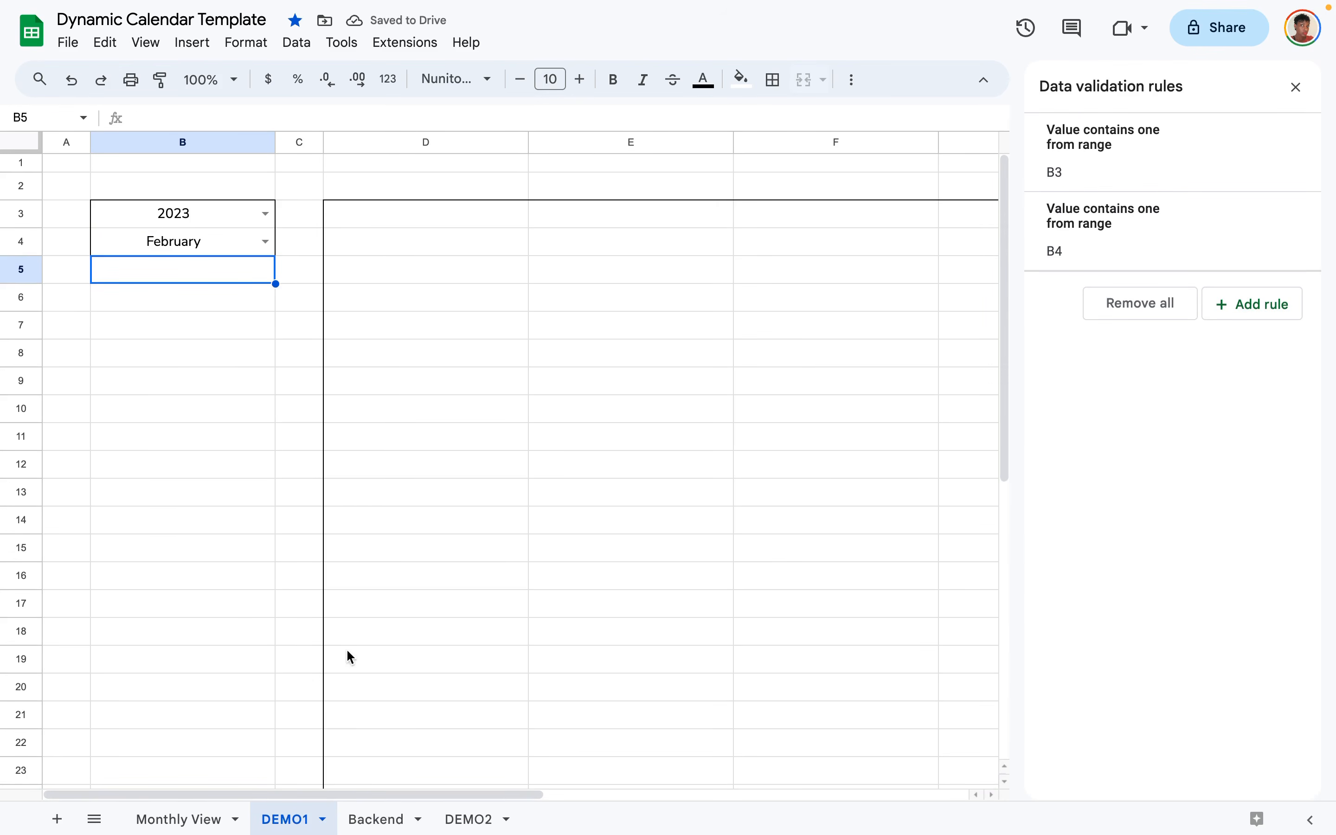
pyautogui.click(1252, 304)
pyautogui.click(1275, 250)
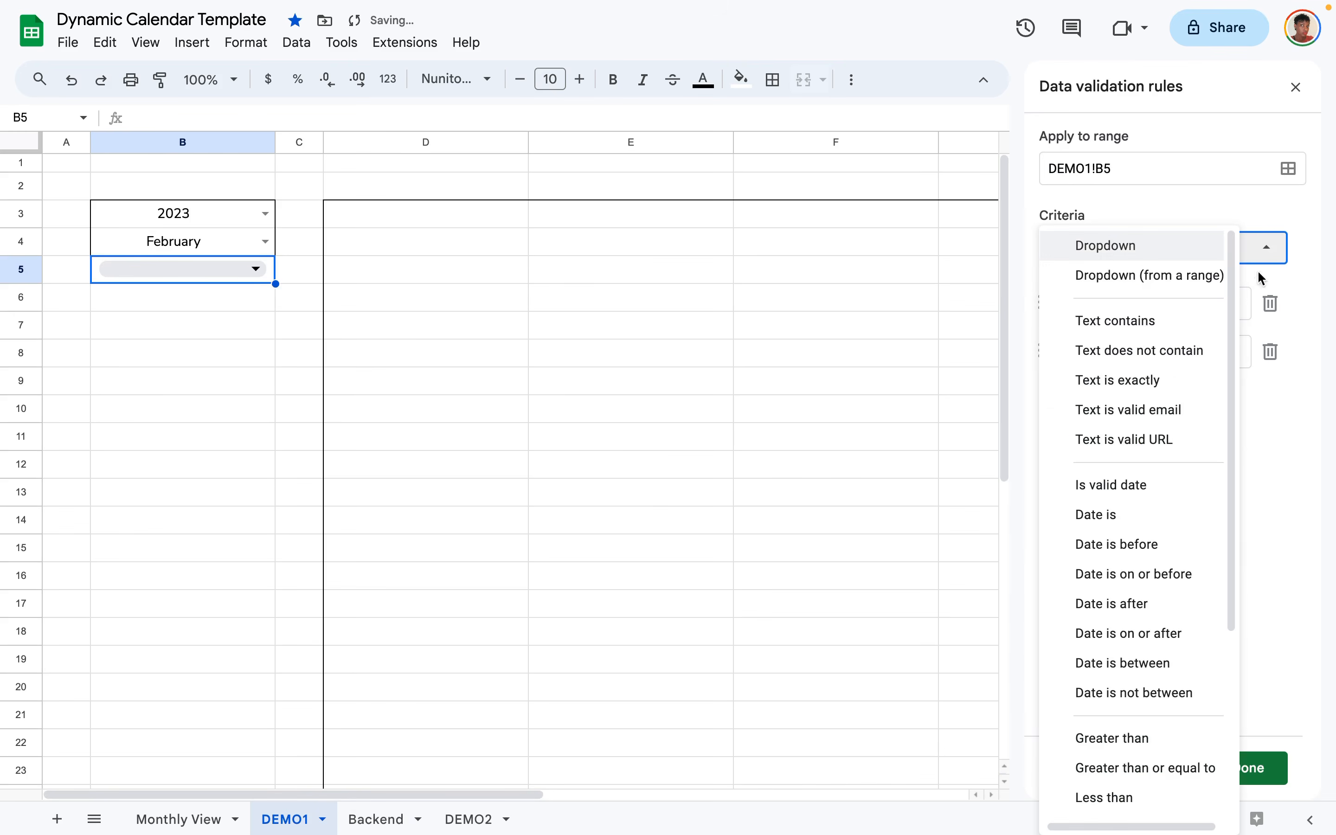
pyautogui.click(1210, 279)
# Set the source range of the B5 dropdown to the day list DEMO2!D4:D5.
pyautogui.click(1269, 304)
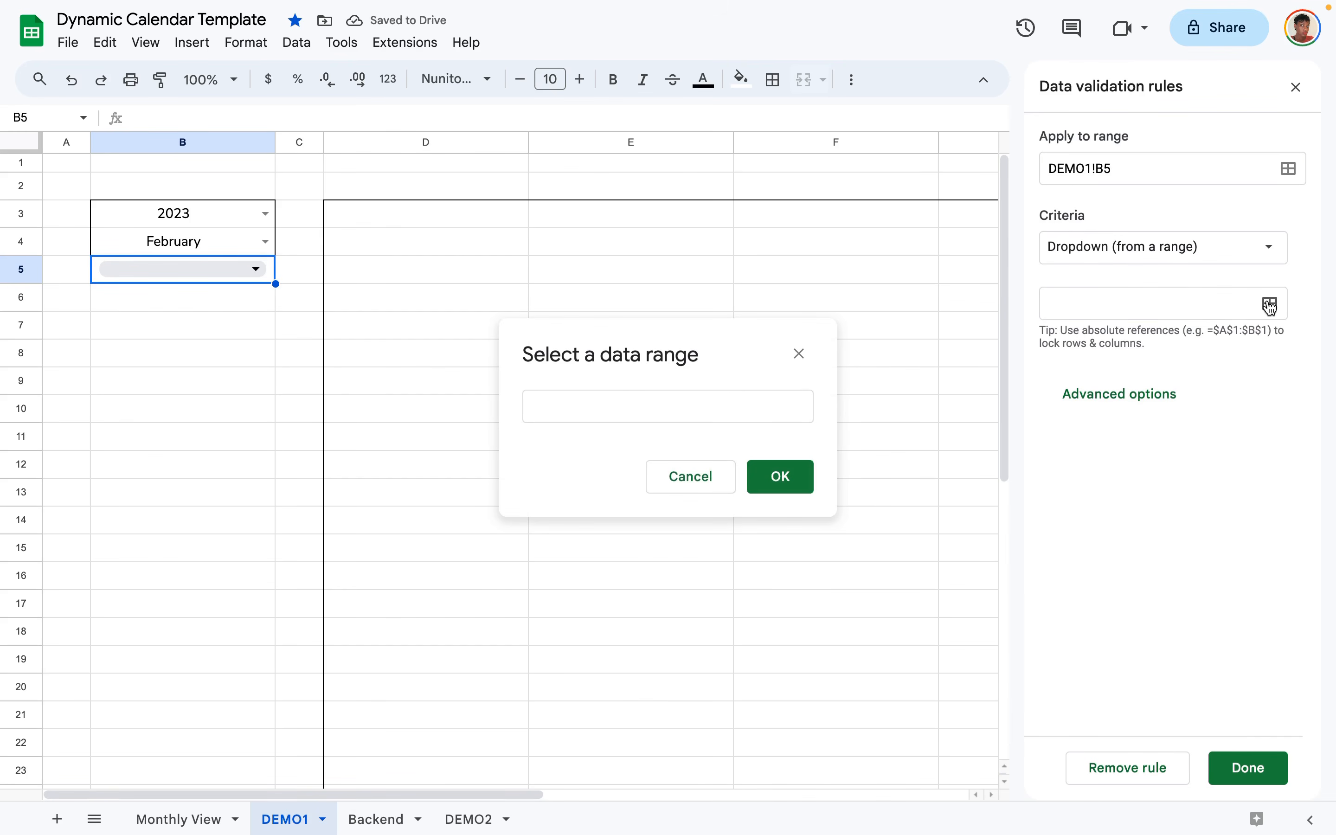
pyautogui.click(470, 820)
pyautogui.moveTo(419, 263); pyautogui.dragTo(418, 295)
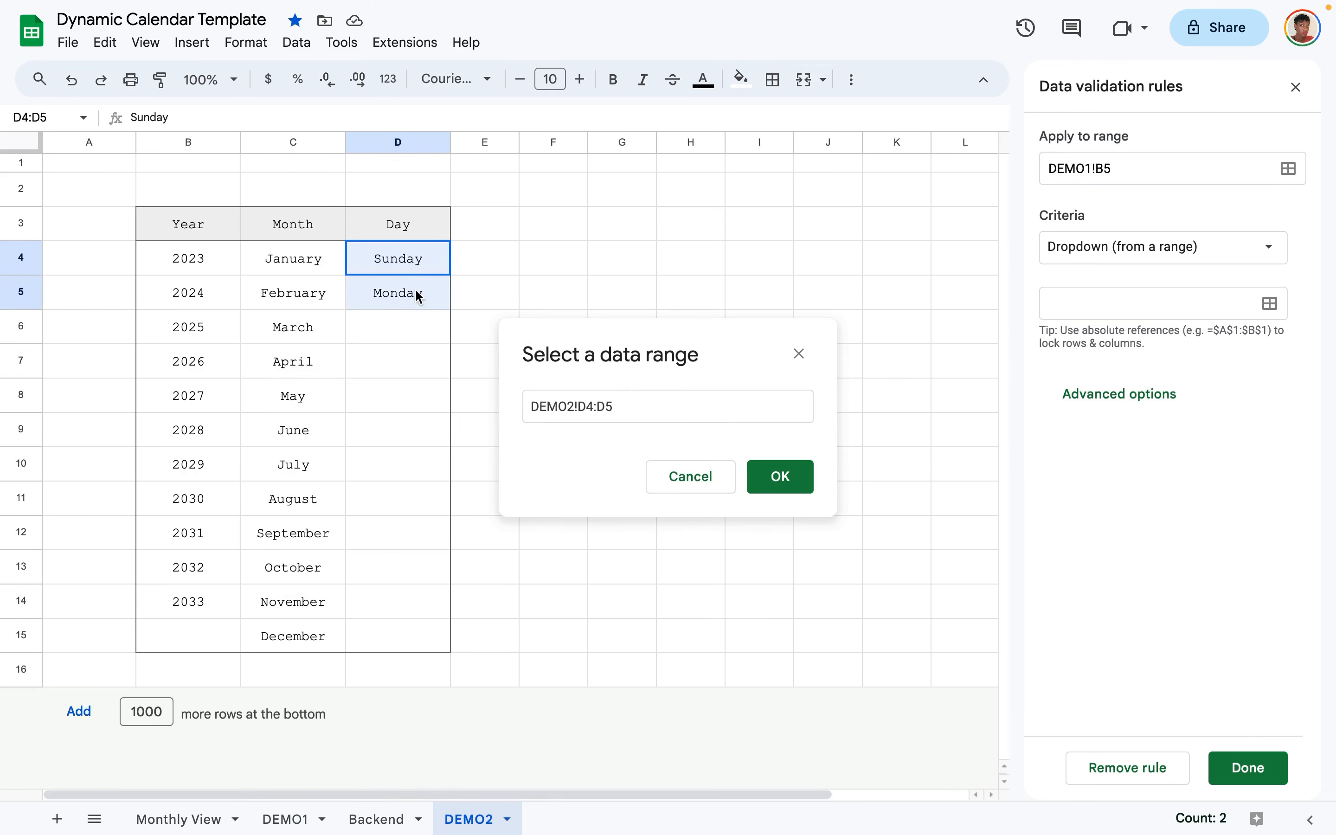
pyautogui.click(794, 477)
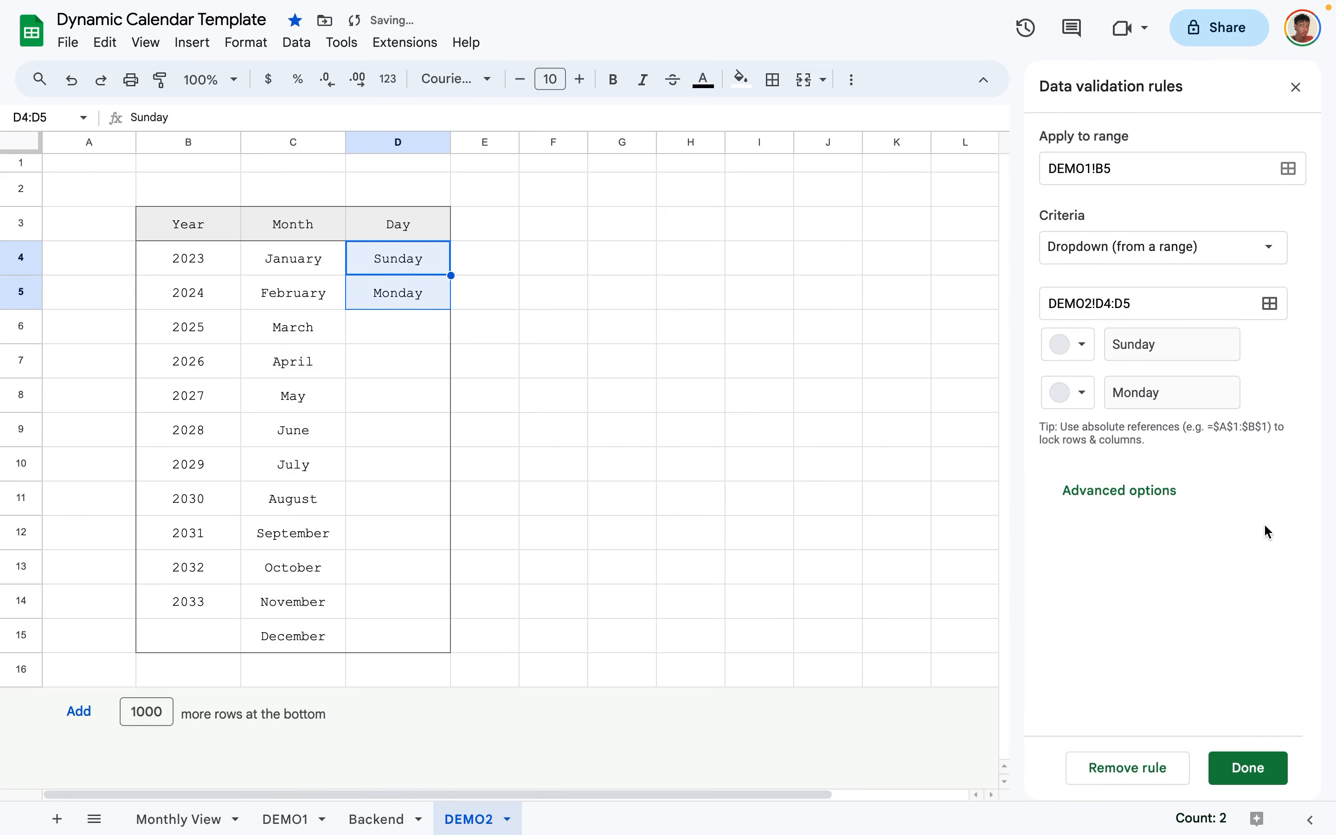
# Save the B5 dropdown with the Arrow display style and Monday chosen, and close the data validation rules.
pyautogui.click(1153, 497)
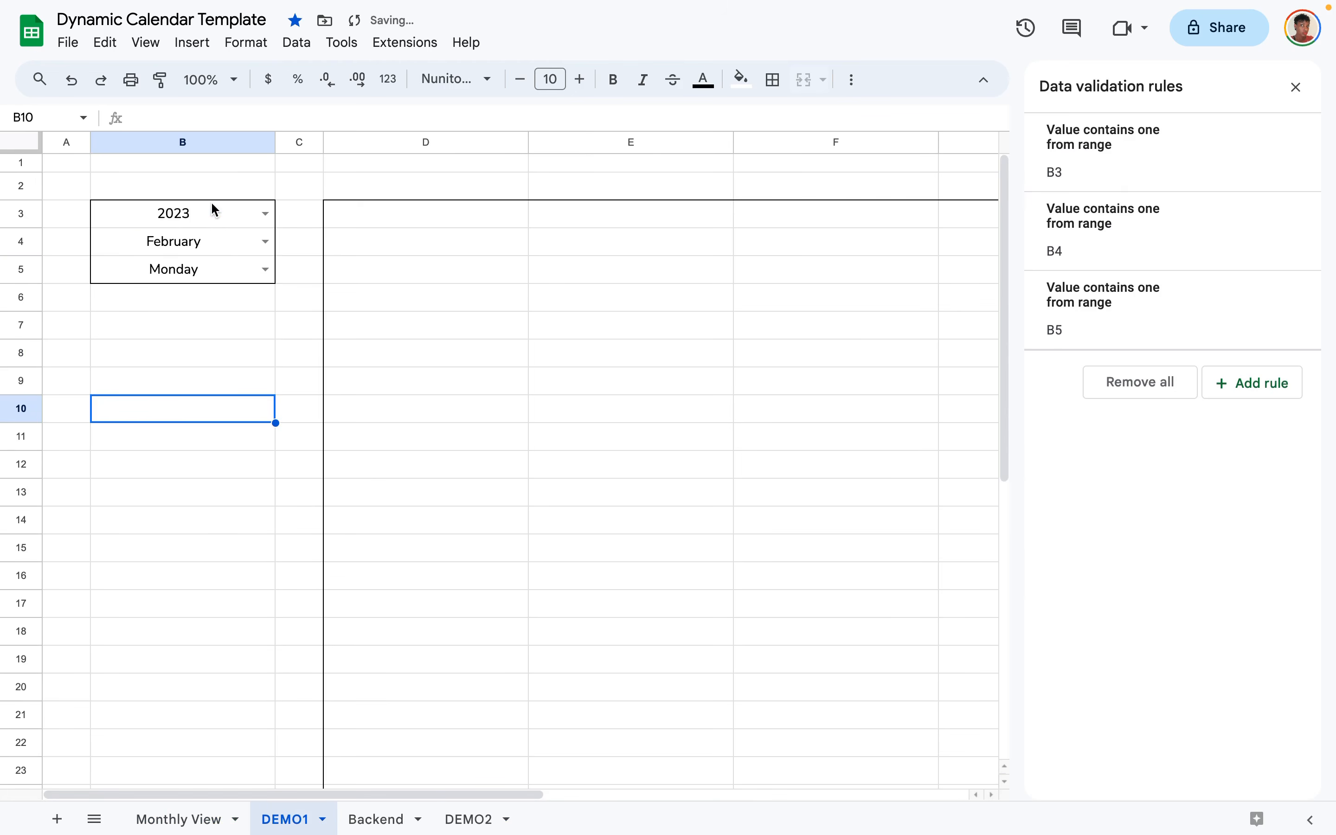
pyautogui.moveTo(212, 214); pyautogui.dragTo(208, 262)
pyautogui.click(196, 376)
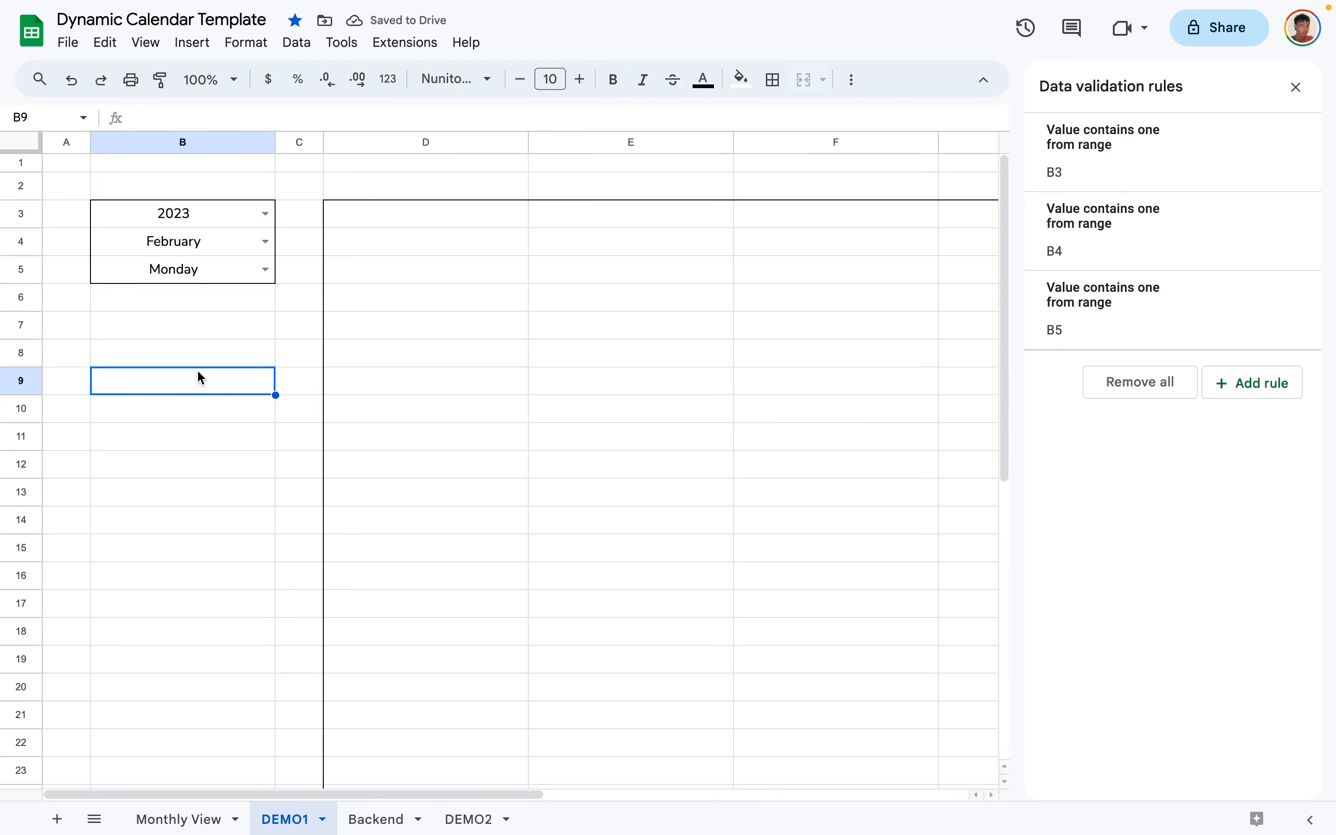
pyautogui.click(1299, 90)
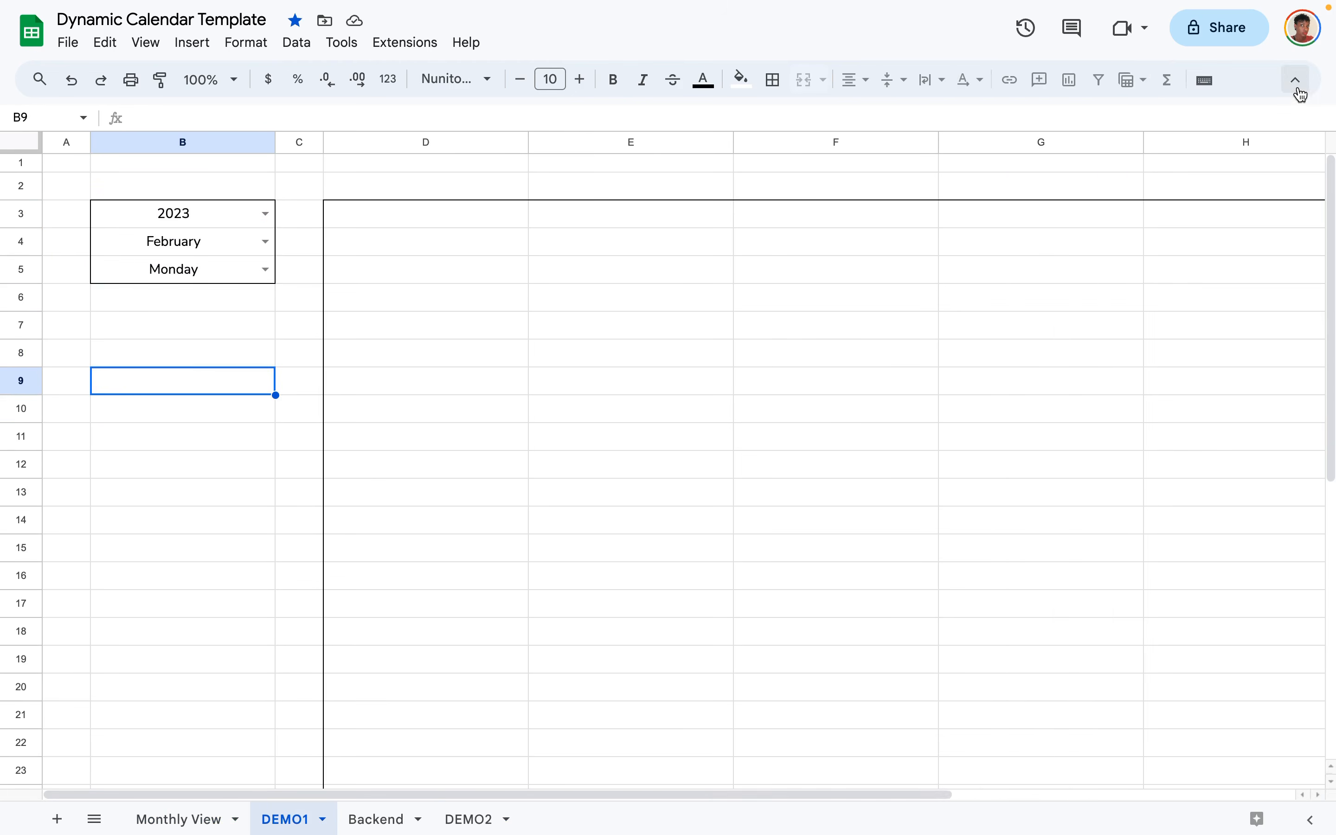
# Apply an outer border around the calendar title range D3:J4.
pyautogui.click(277, 481)
pyautogui.click(521, 303)
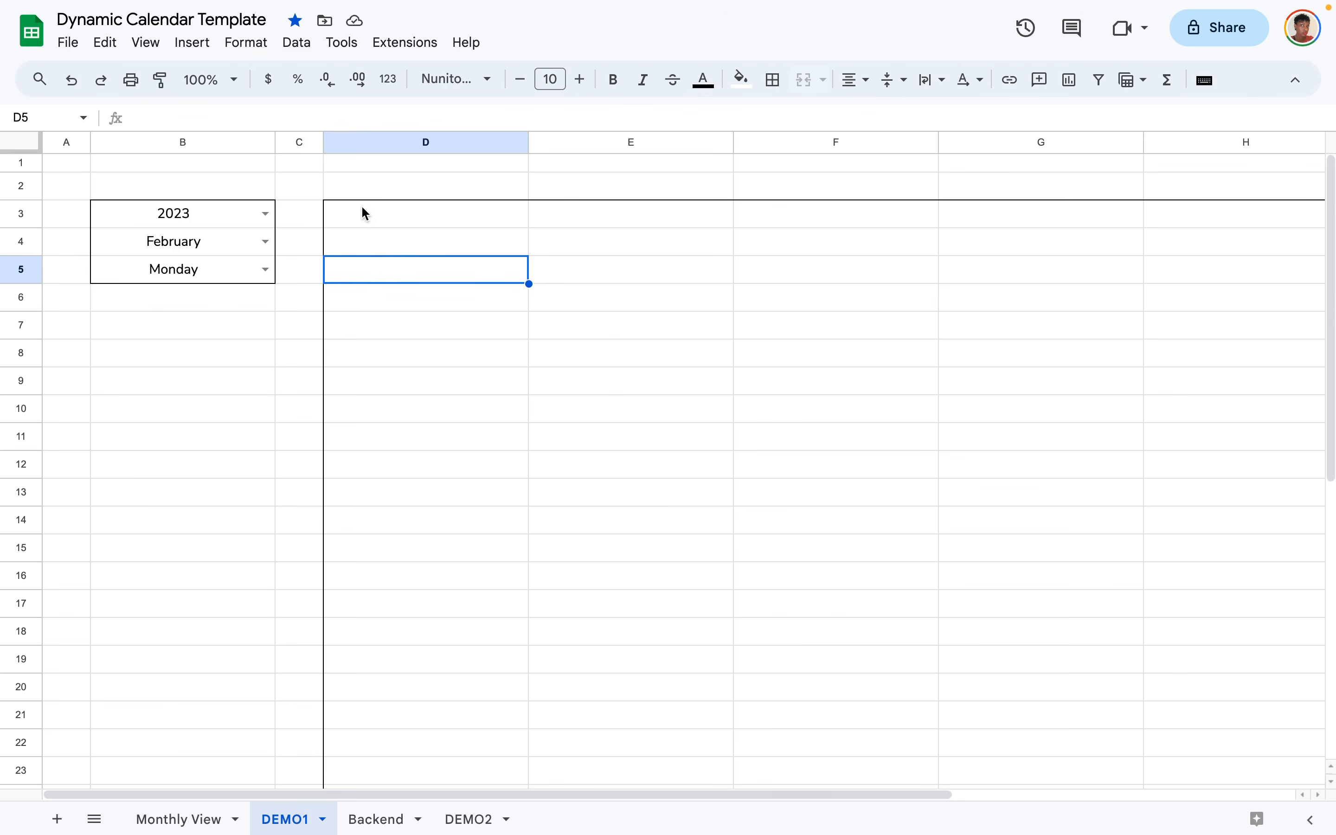
pyautogui.moveTo(365, 211); pyautogui.dragTo(1165, 237)
pyautogui.hscroll(-9, 512, 212)
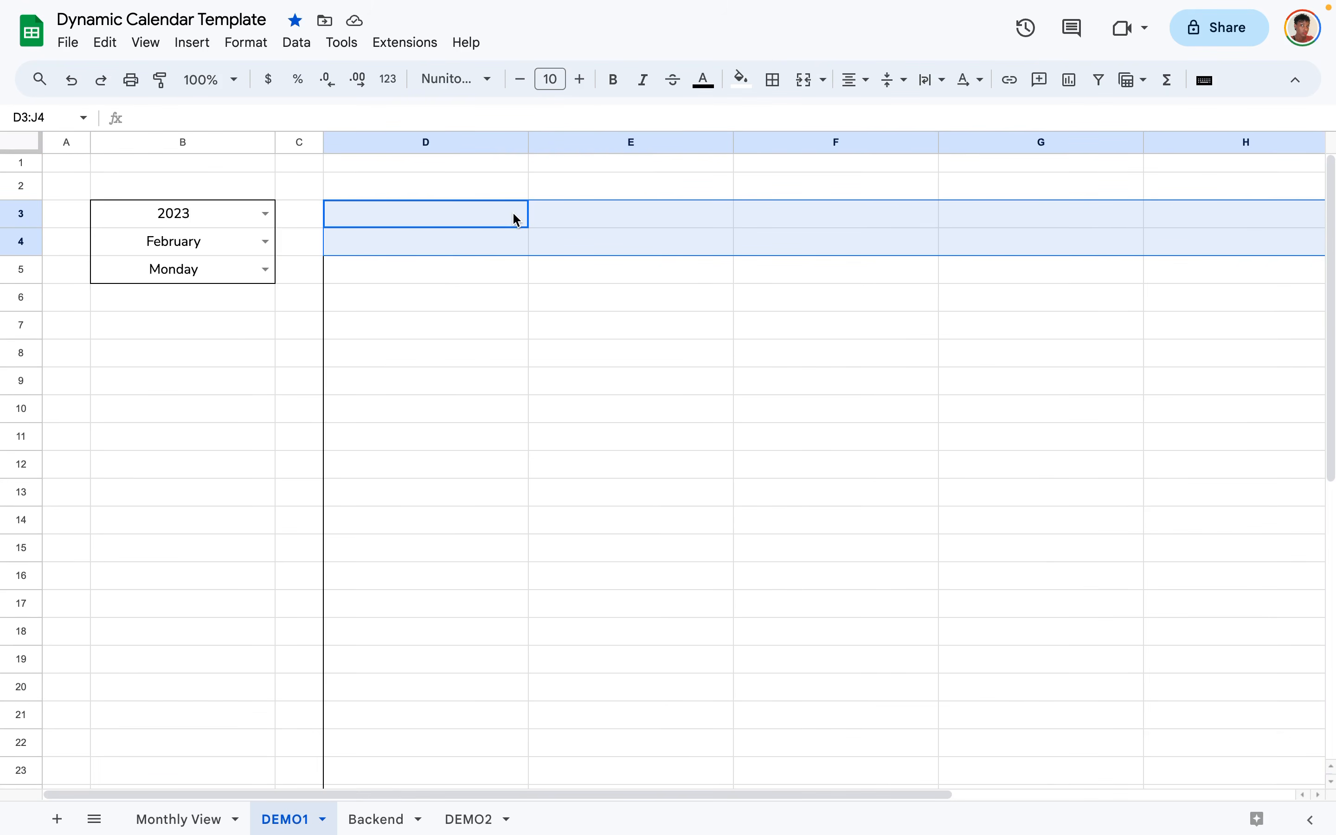
pyautogui.click(774, 83)
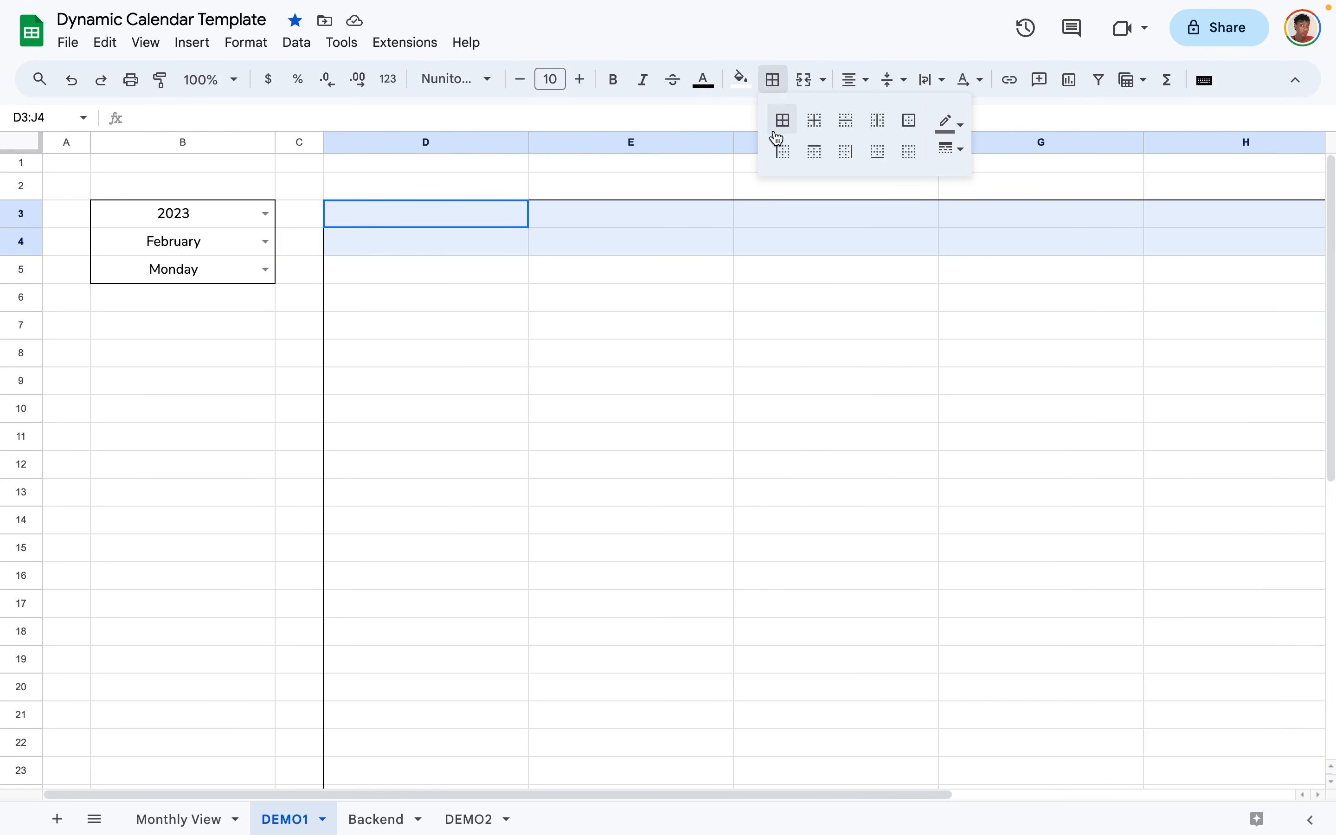
pyautogui.click(914, 129)
pyautogui.click(540, 447)
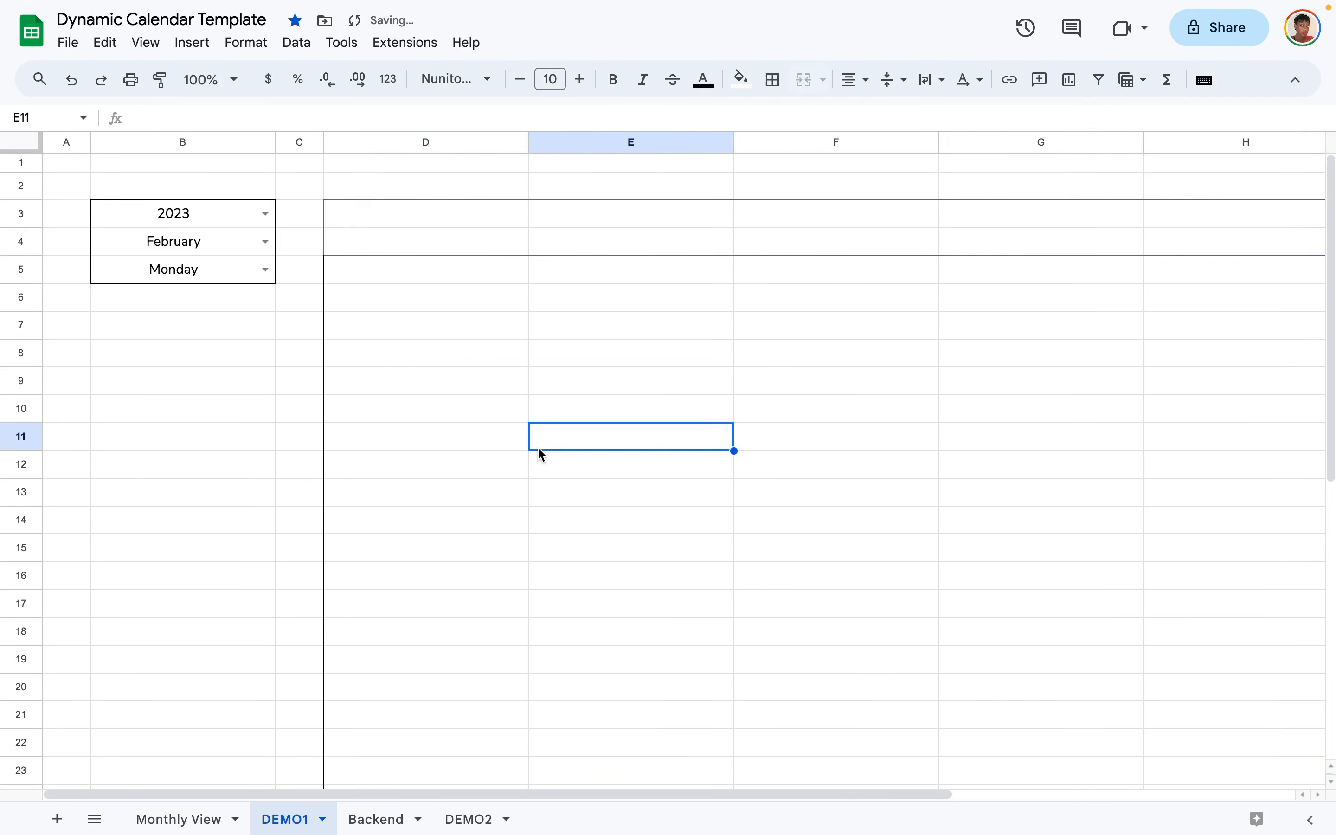
# Merge the range D3:J4 into a single title cell.
pyautogui.moveTo(480, 221); pyautogui.dragTo(1275, 243)
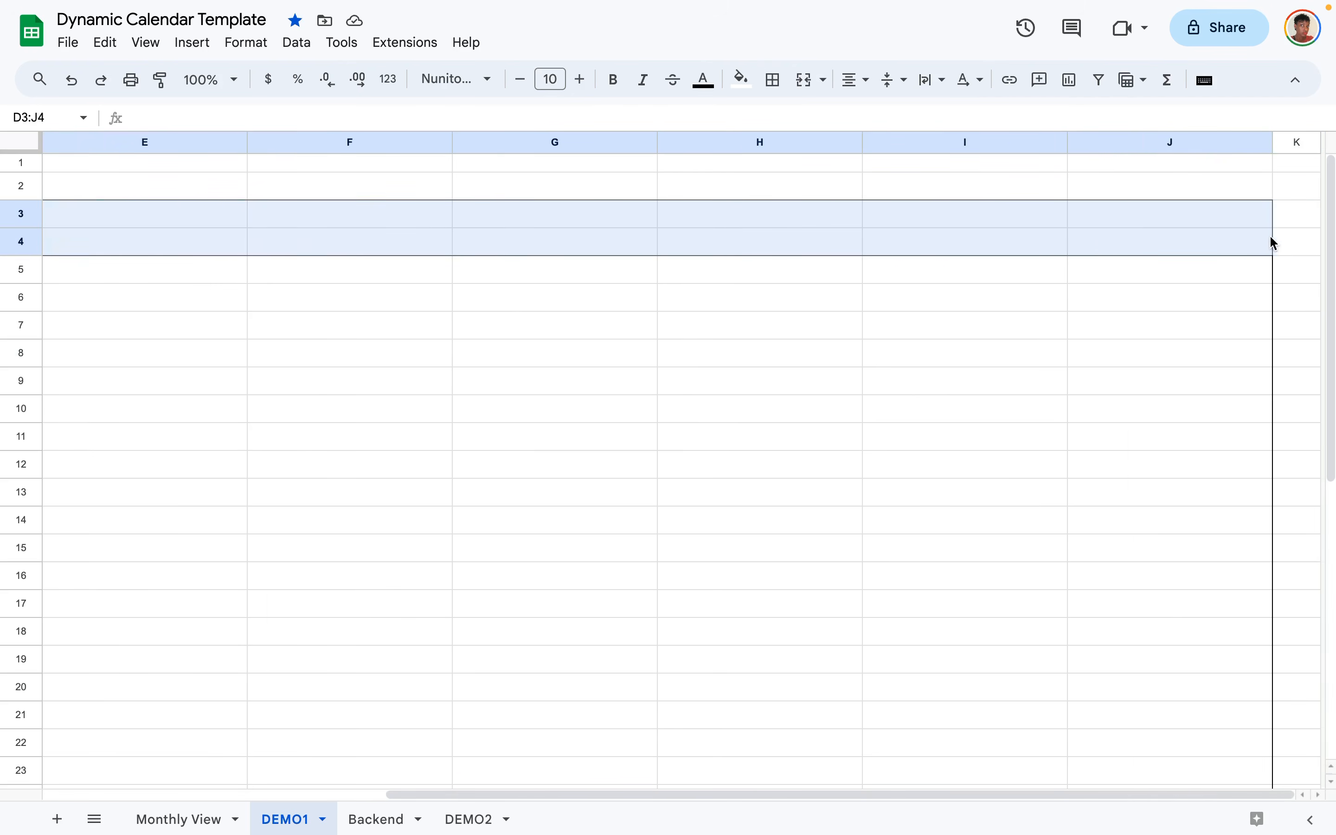
pyautogui.click(804, 81)
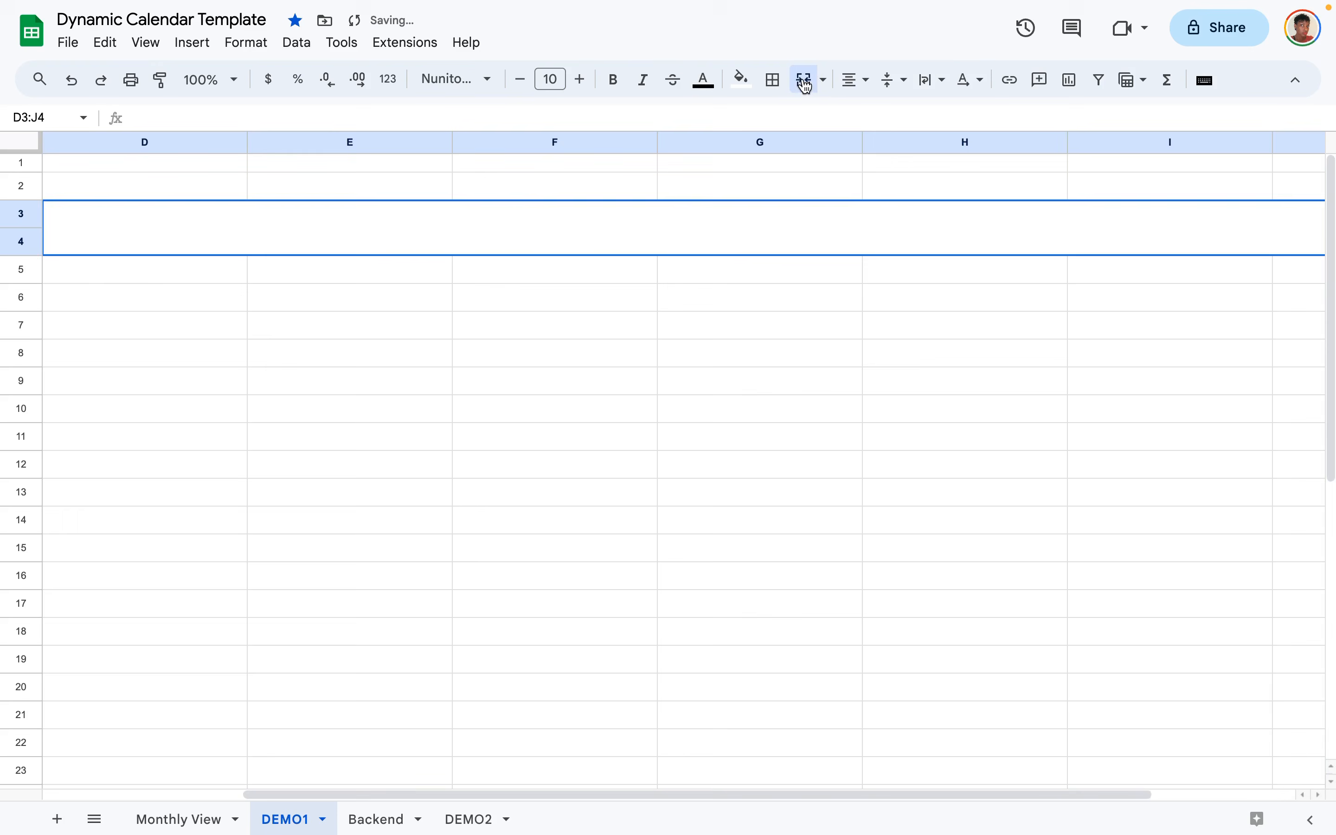
pyautogui.click(539, 360)
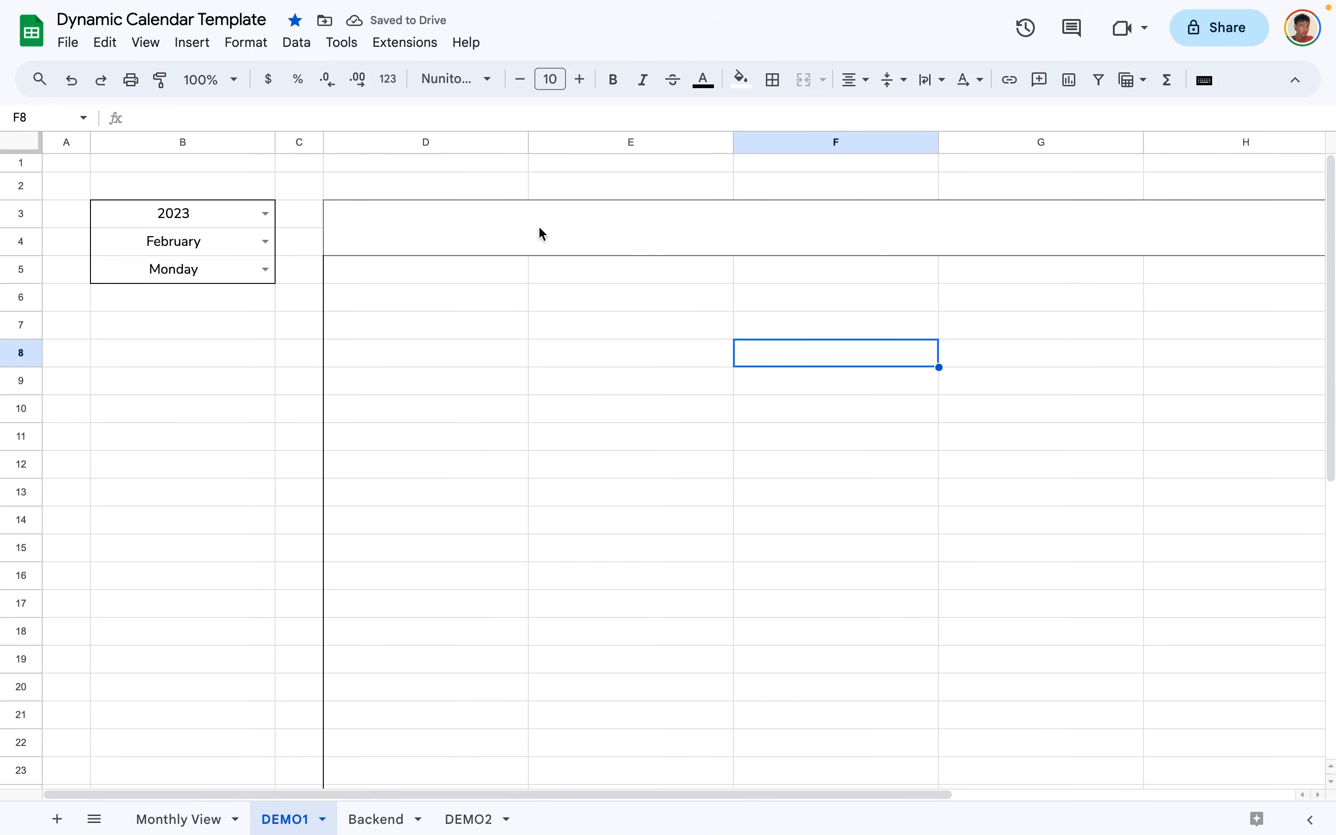
# Fill the weekday header row D5:J5 with light gray.
pyautogui.moveTo(372, 274); pyautogui.dragTo(1193, 271)
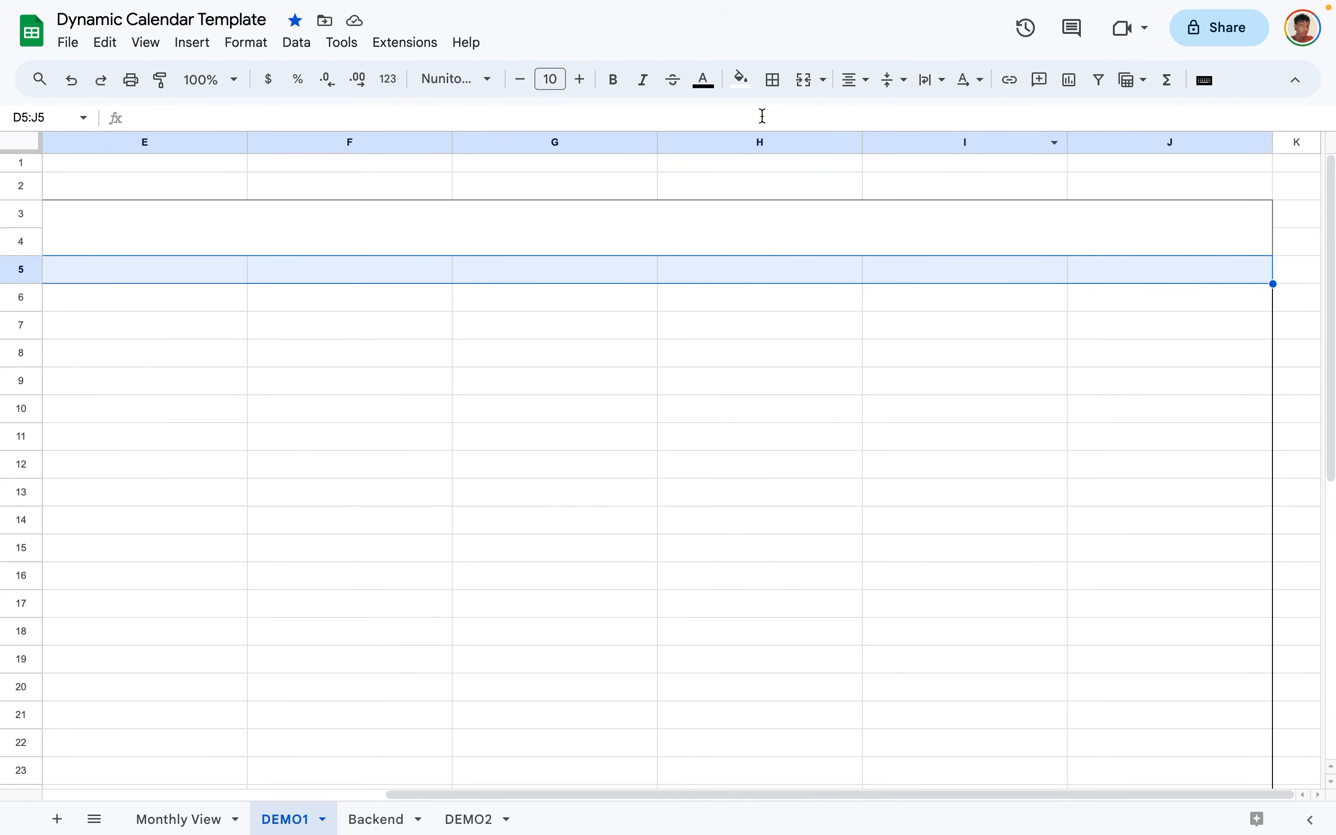
pyautogui.click(742, 78)
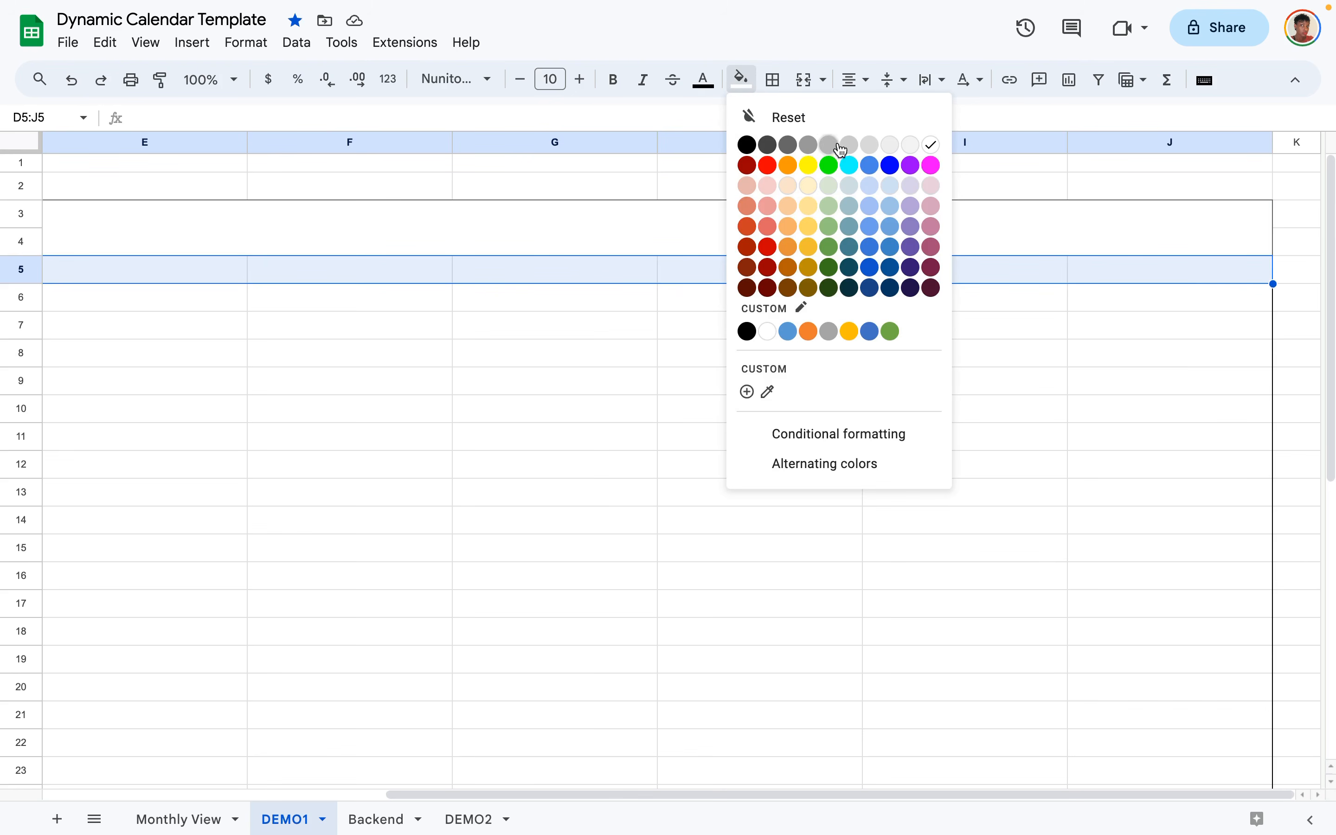
pyautogui.click(891, 148)
pyautogui.click(630, 382)
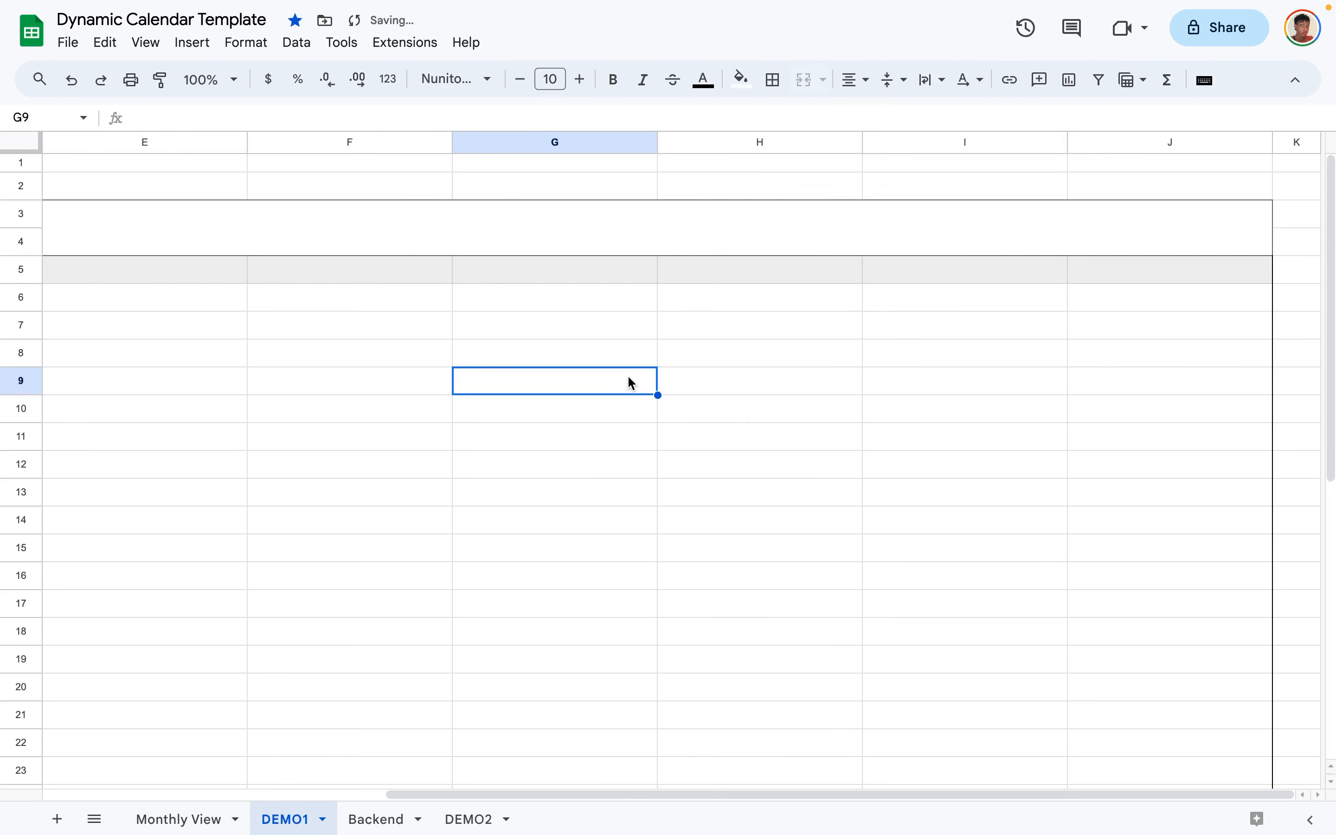
# Apply borders to all cells of the header row D5:J5.
pyautogui.hscroll(-8, 621, 383)
pyautogui.moveTo(400, 273); pyautogui.dragTo(1145, 271)
pyautogui.click(772, 79)
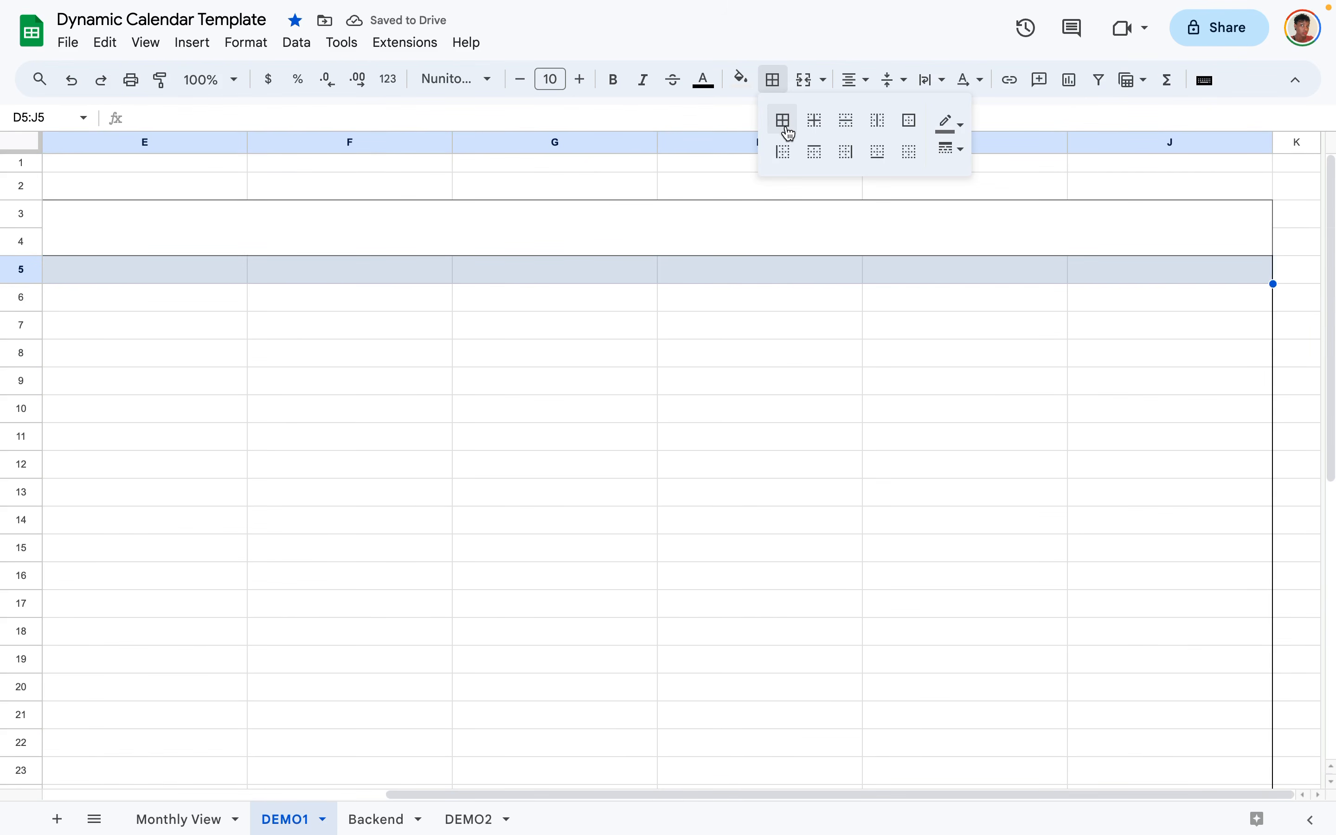
pyautogui.click(782, 122)
pyautogui.click(690, 416)
pyautogui.hscroll(-5, 690, 416)
pyautogui.click(531, 501)
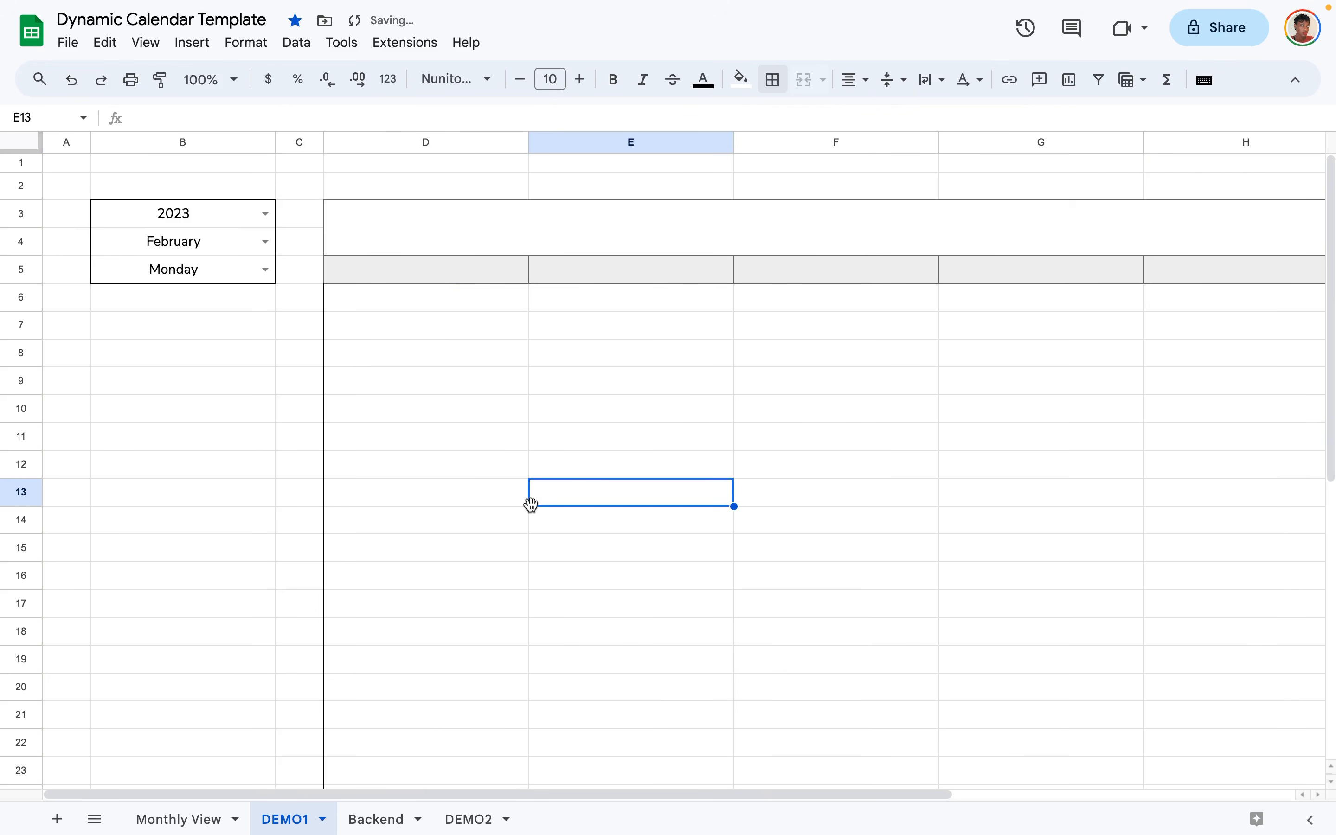
# Try enlarging row 6 to about seven times its height for tall day cells, and undo the resize.
pyautogui.click(483, 235)
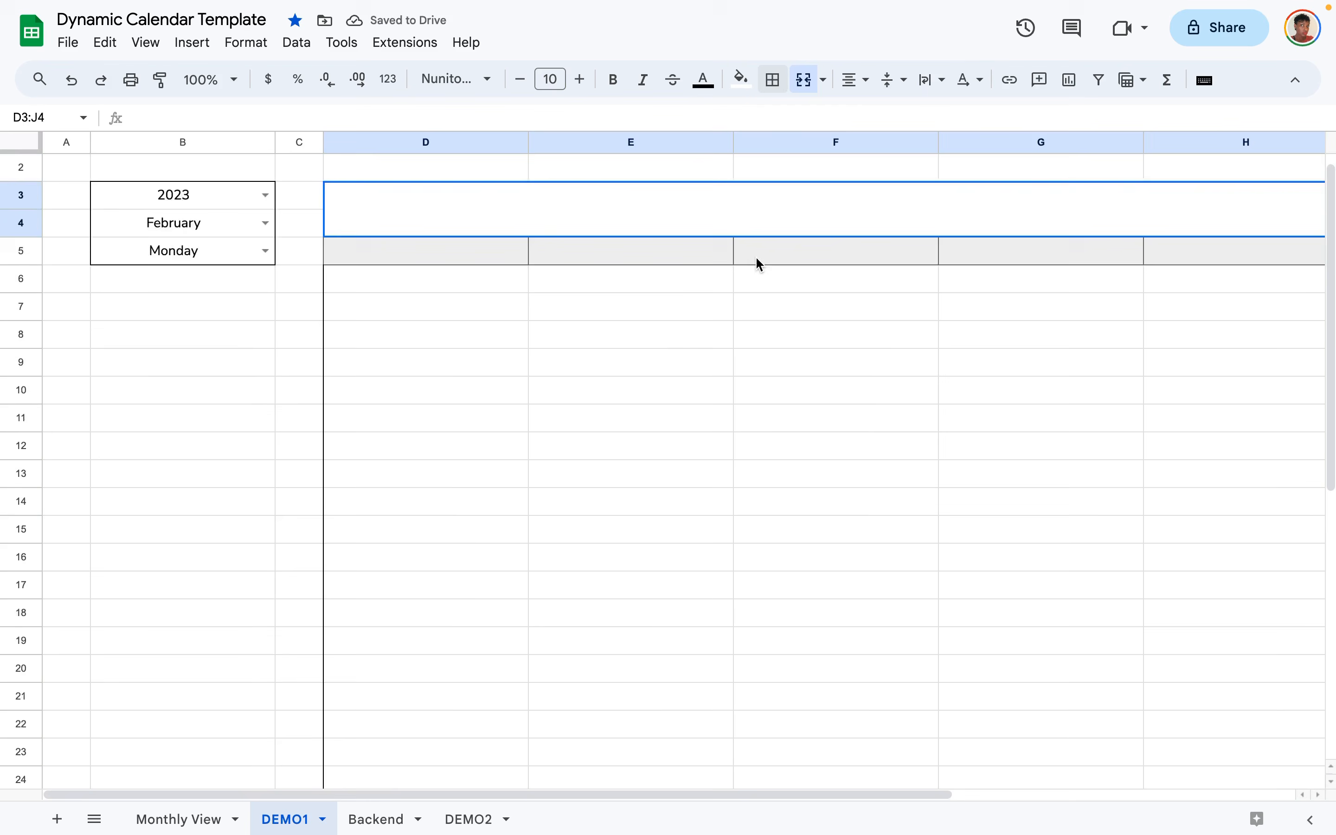
pyautogui.click(389, 306)
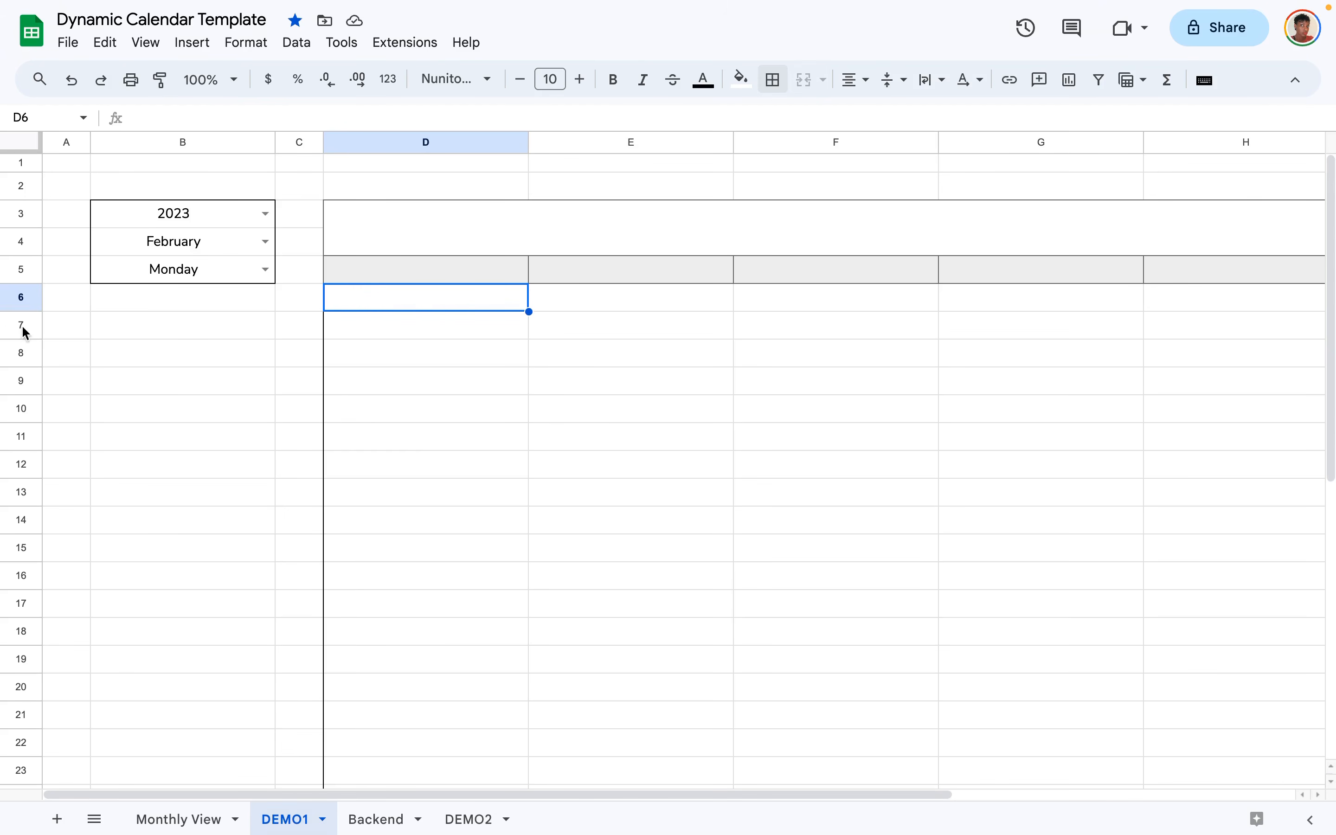
pyautogui.moveTo(20, 311); pyautogui.dragTo(12, 479)
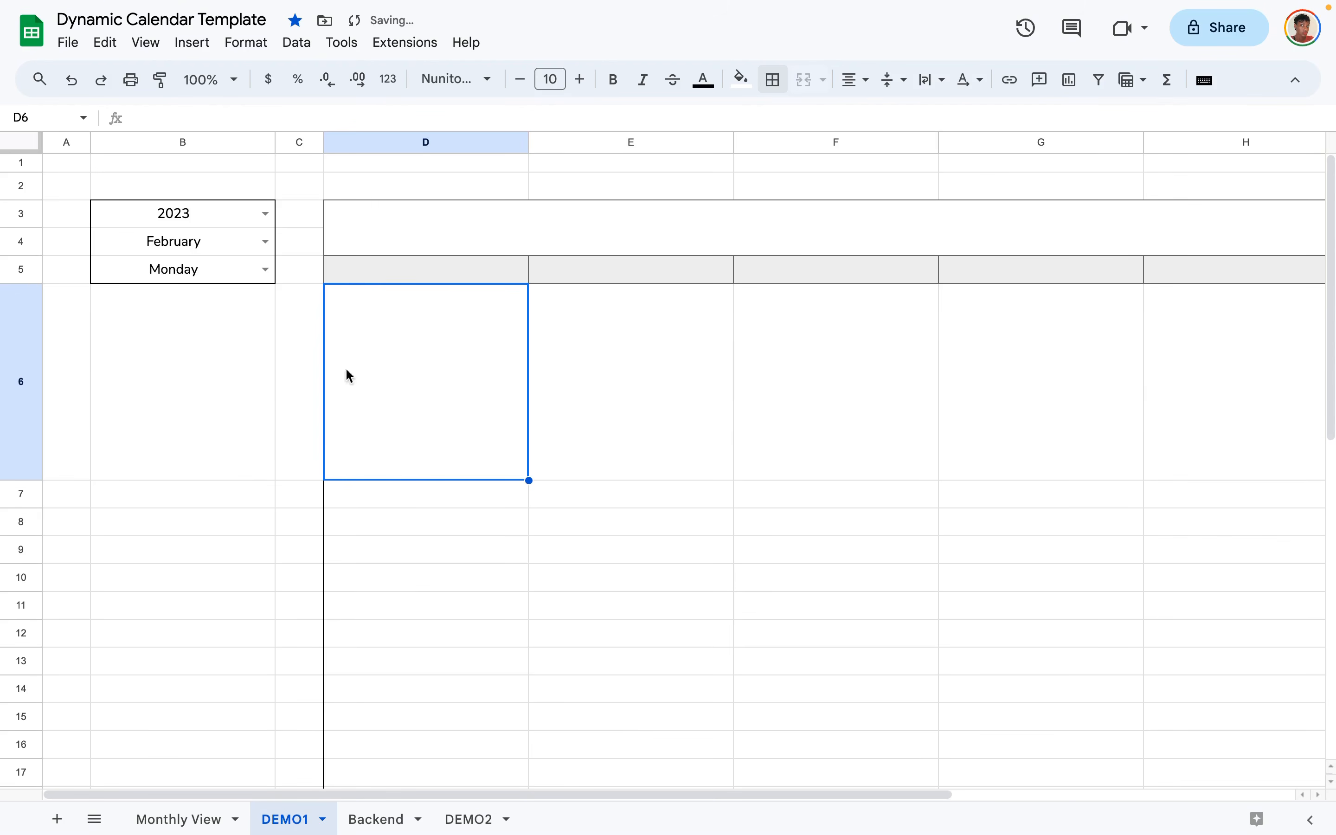
pyautogui.click(444, 615)
pyautogui.click(466, 383)
pyautogui.click(650, 382)
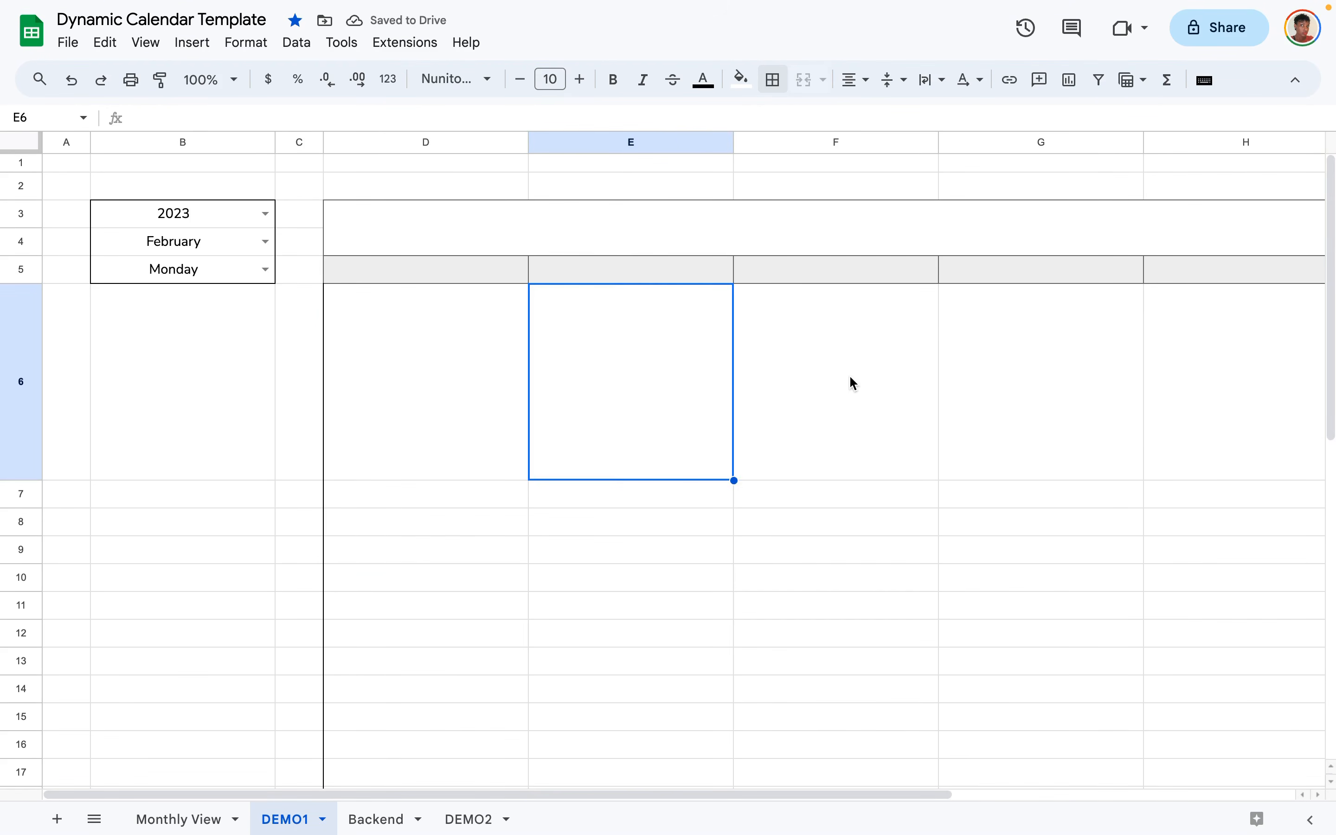
pyautogui.click(853, 383)
pyautogui.hotkey('ctrl', 'z')
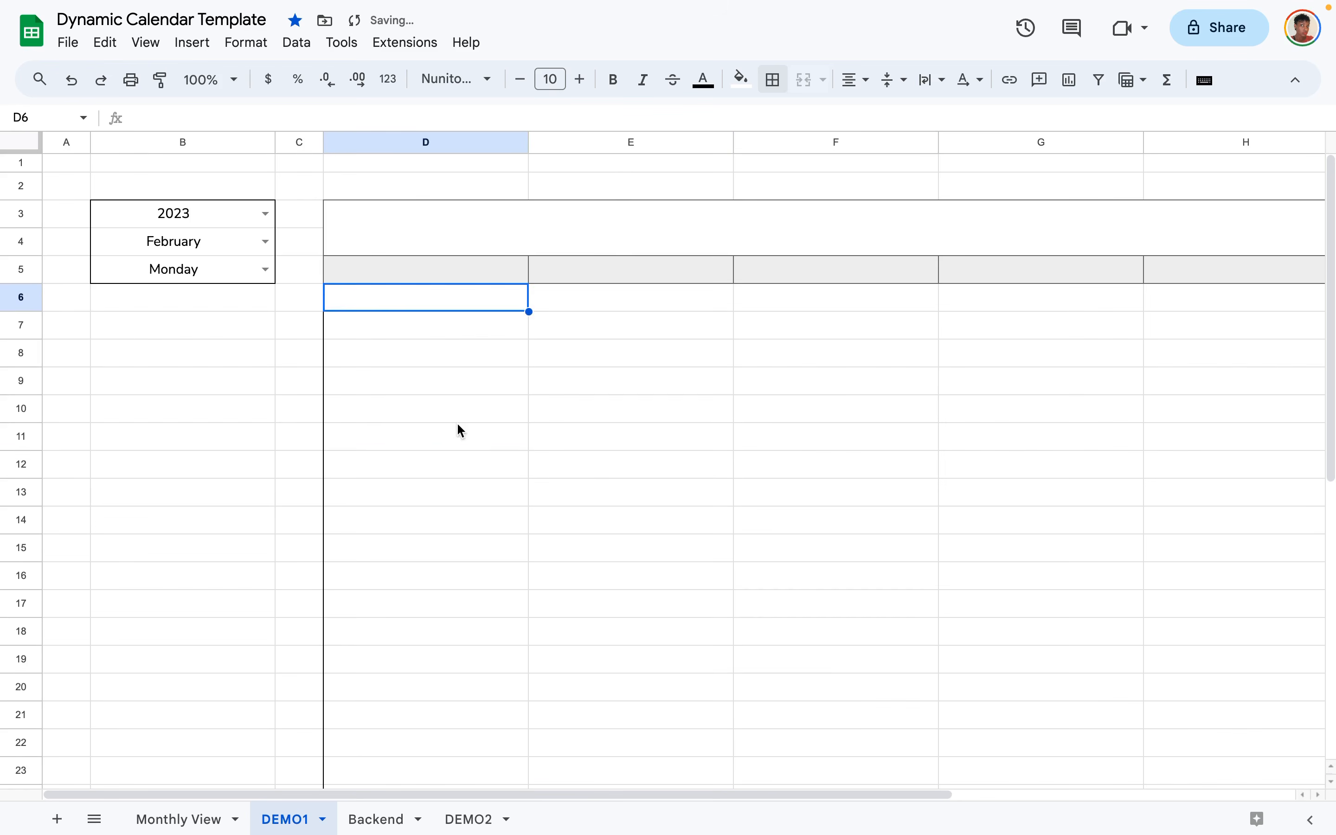
pyautogui.click(456, 428)
pyautogui.click(342, 301)
pyautogui.click(345, 326)
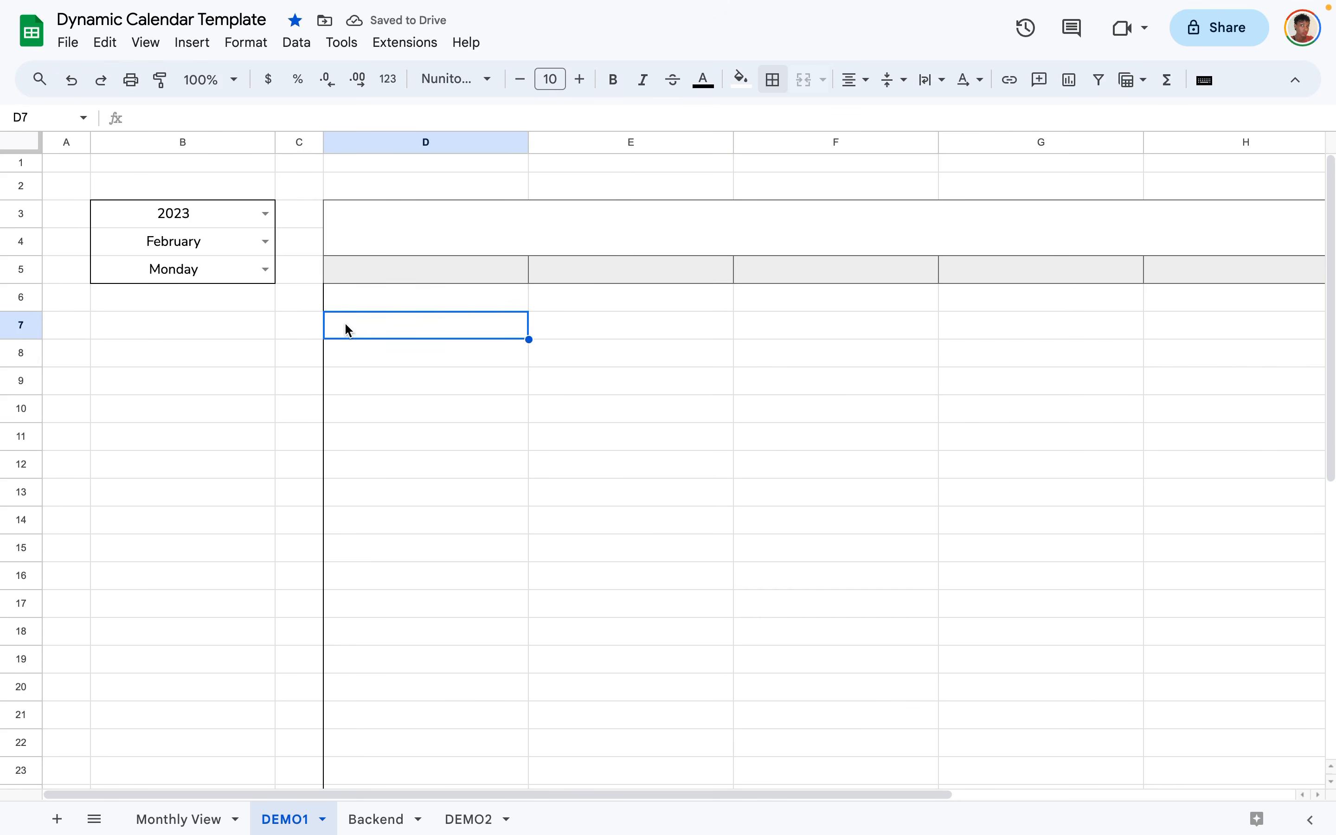
pyautogui.click(347, 353)
pyautogui.click(354, 390)
pyautogui.click(352, 413)
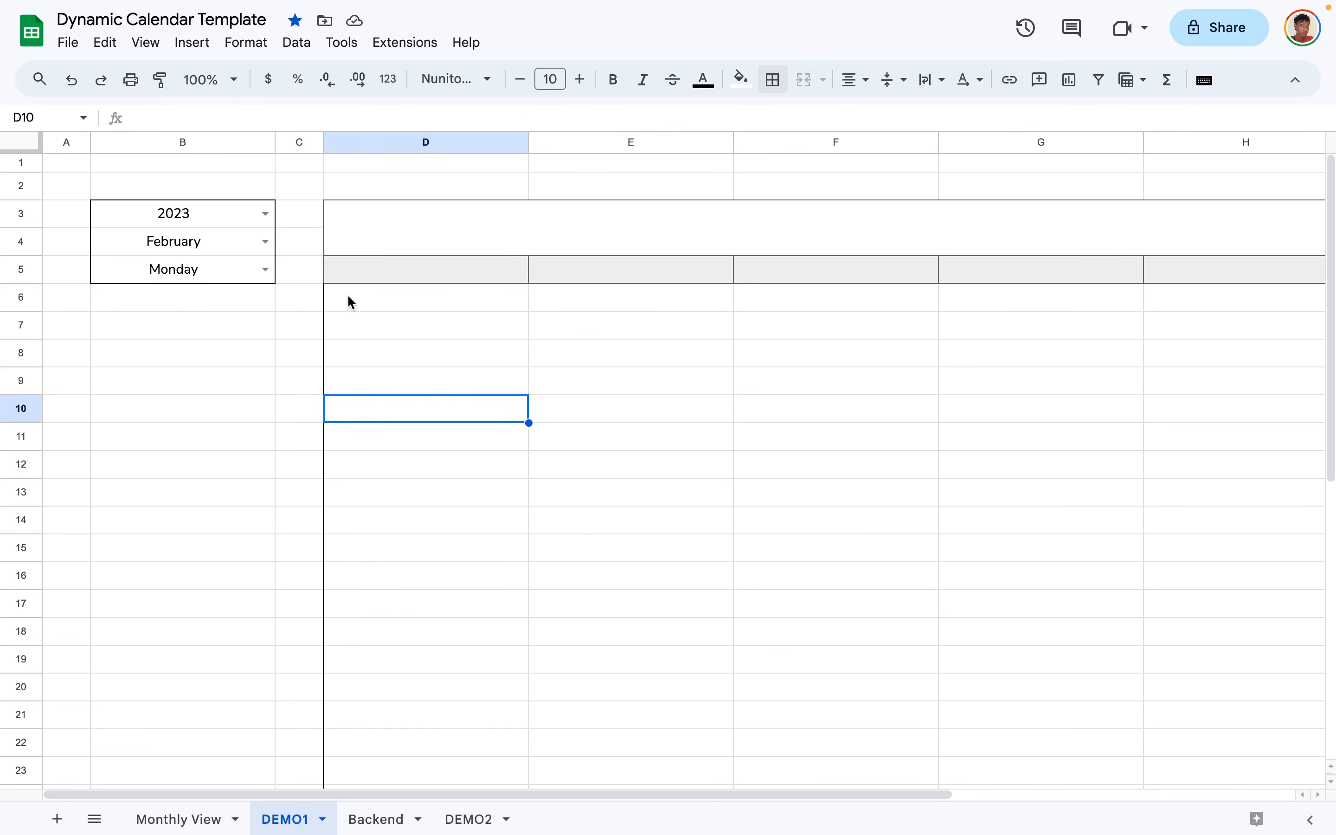
# Hide the gridlines on the DEMO1 sheet.
pyautogui.moveTo(349, 302); pyautogui.dragTo(483, 471)
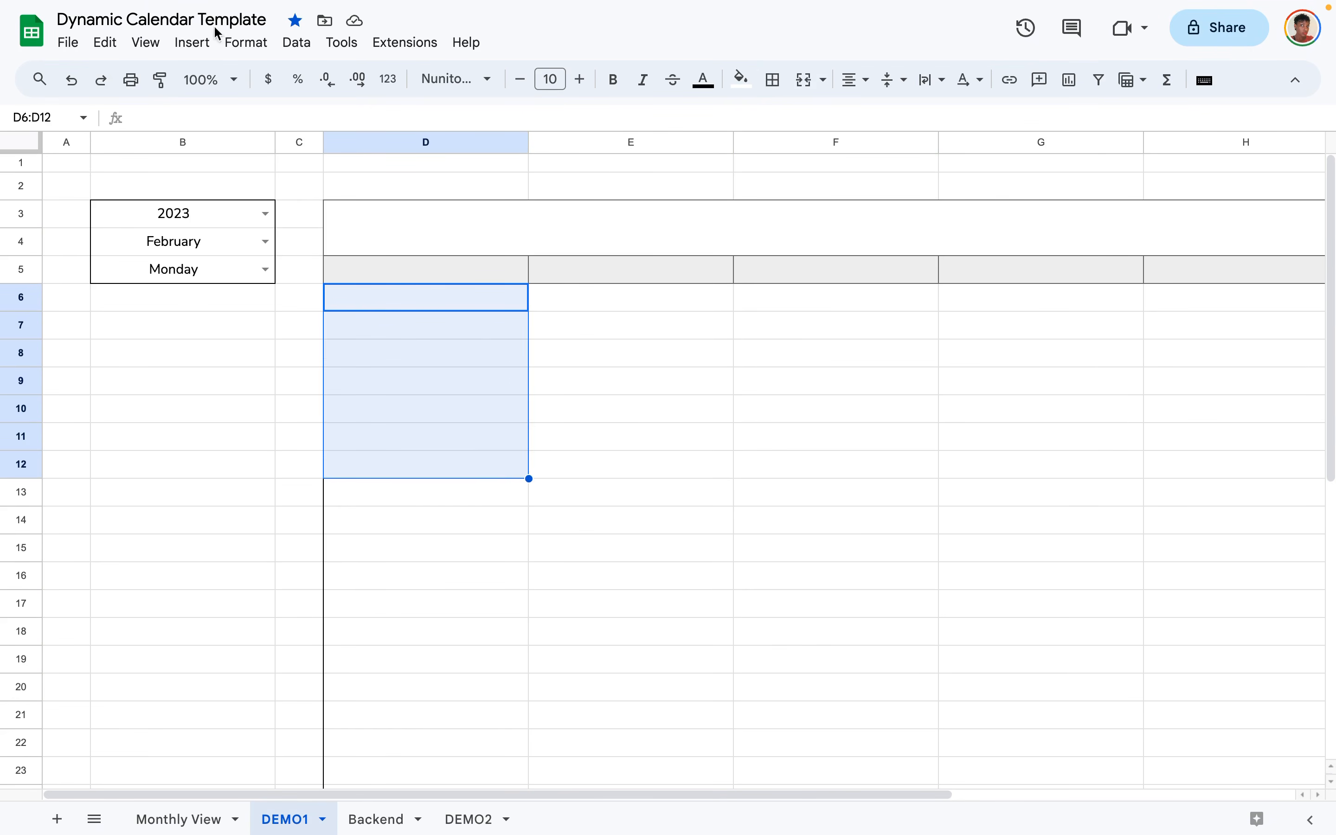
pyautogui.click(161, 50)
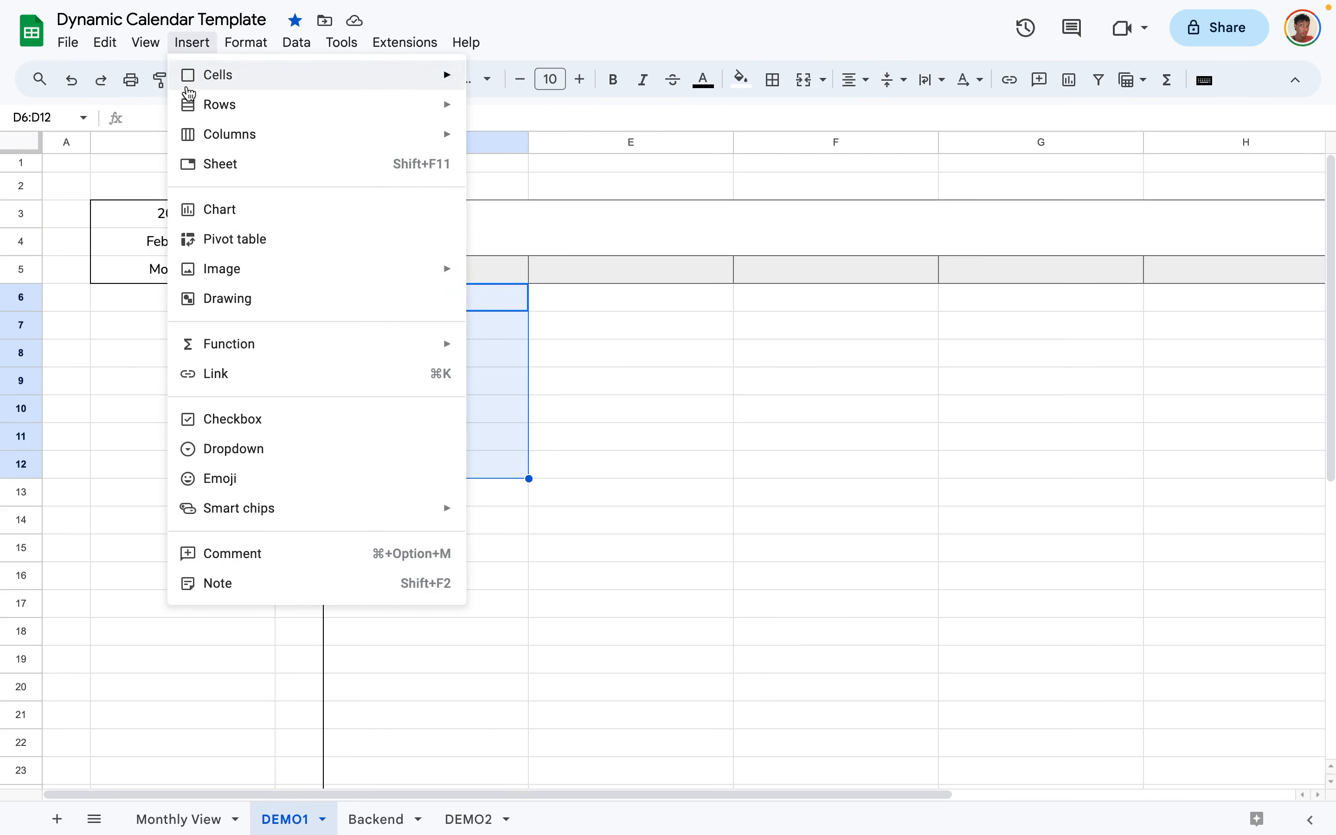
pyautogui.moveTo(153, 83)
pyautogui.click(471, 116)
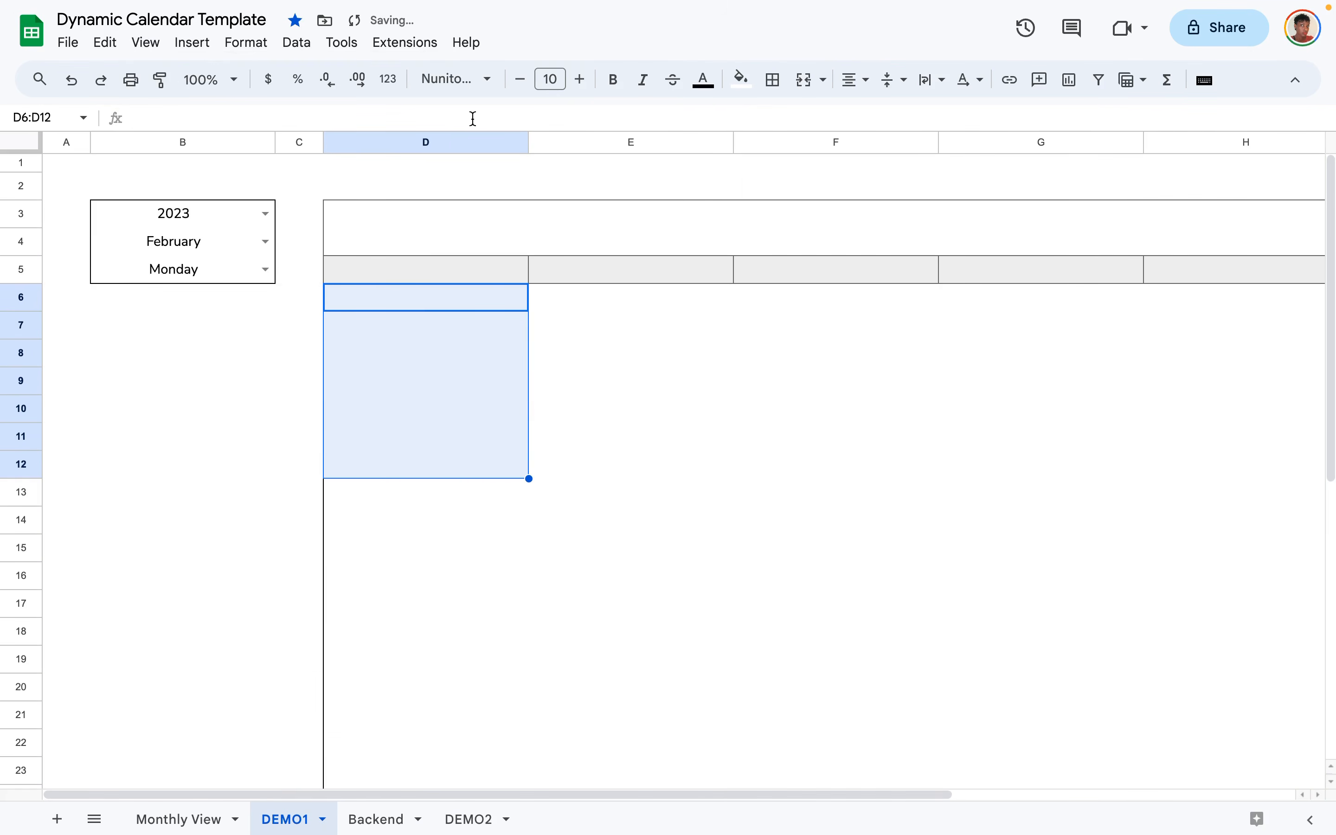
pyautogui.click(692, 489)
# Apply an outer border around D6:D12 as a sample day box.
pyautogui.moveTo(403, 298); pyautogui.dragTo(523, 463)
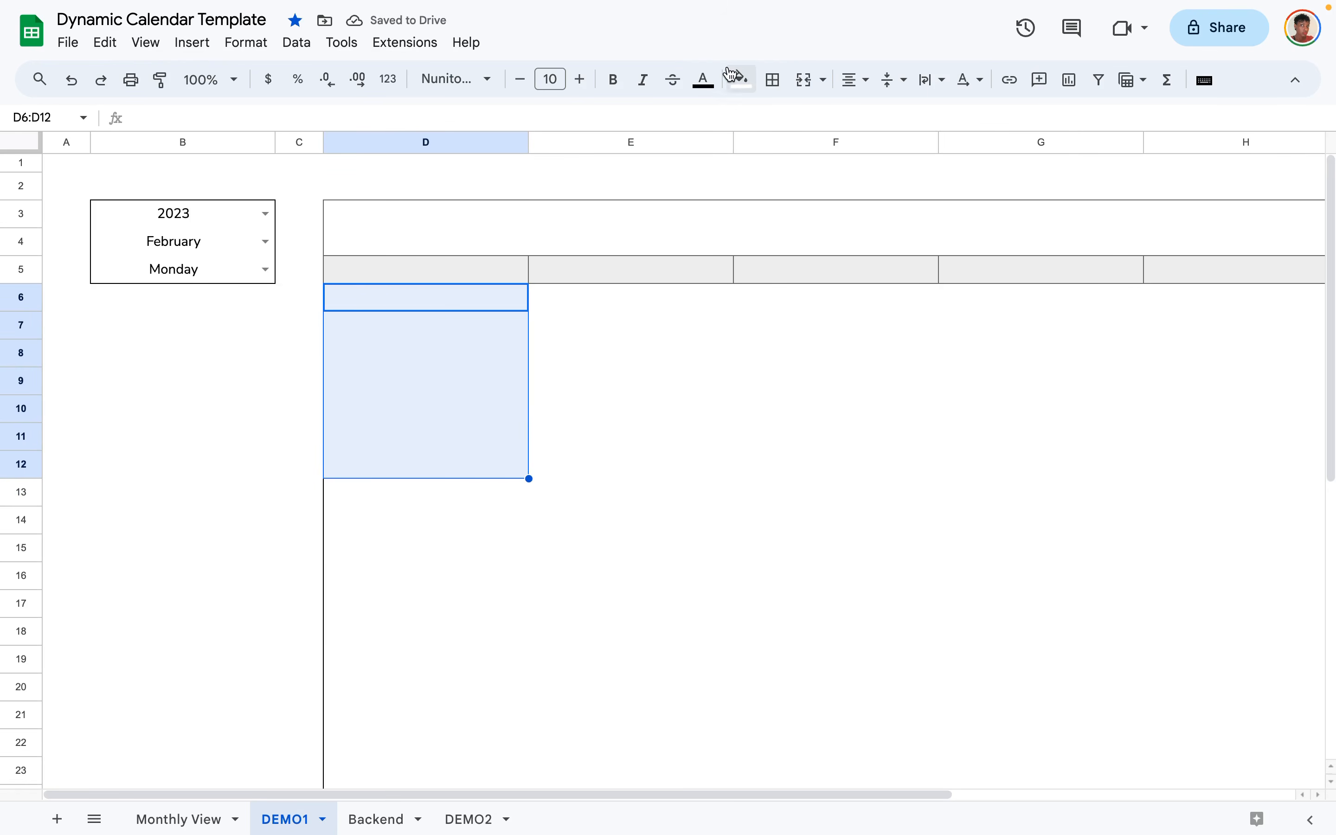
pyautogui.click(773, 81)
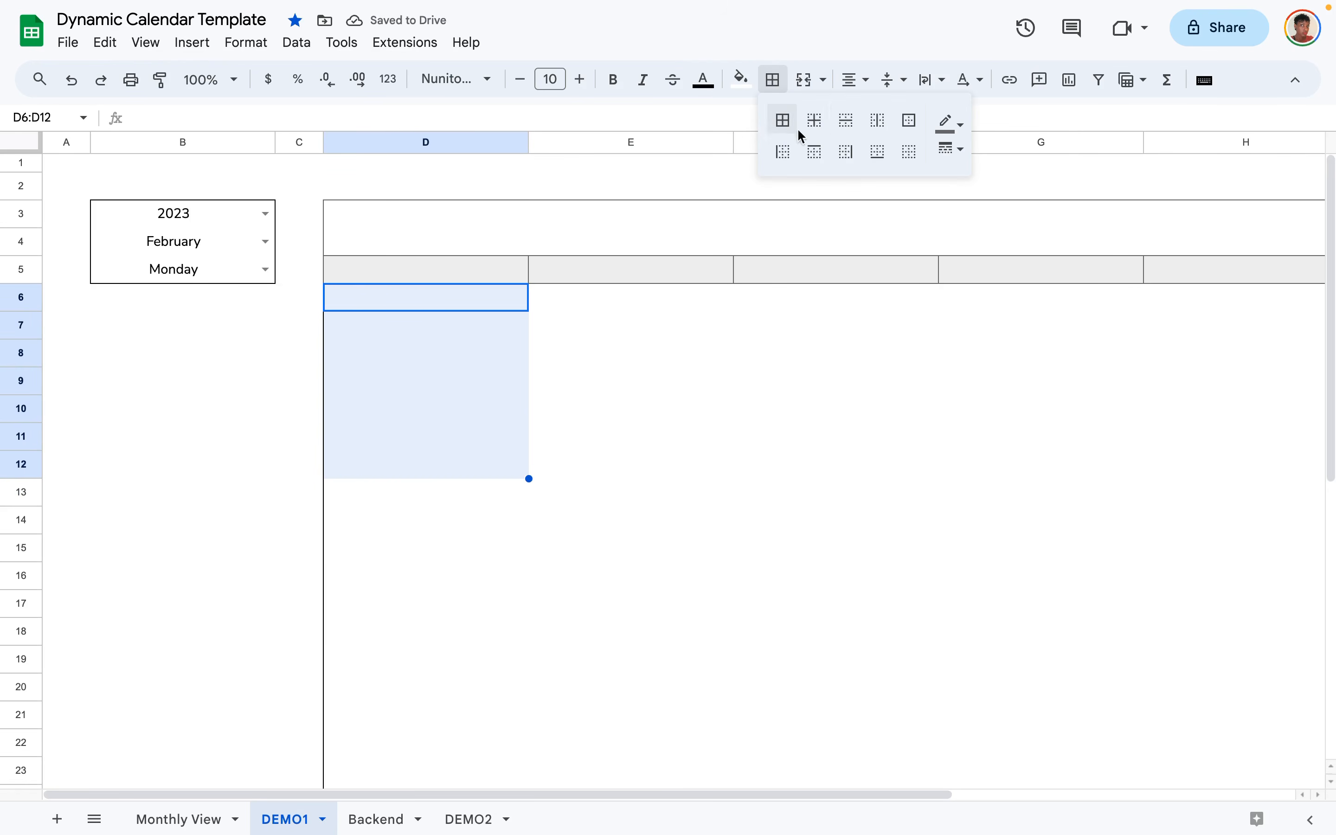
pyautogui.click(908, 122)
pyautogui.click(592, 519)
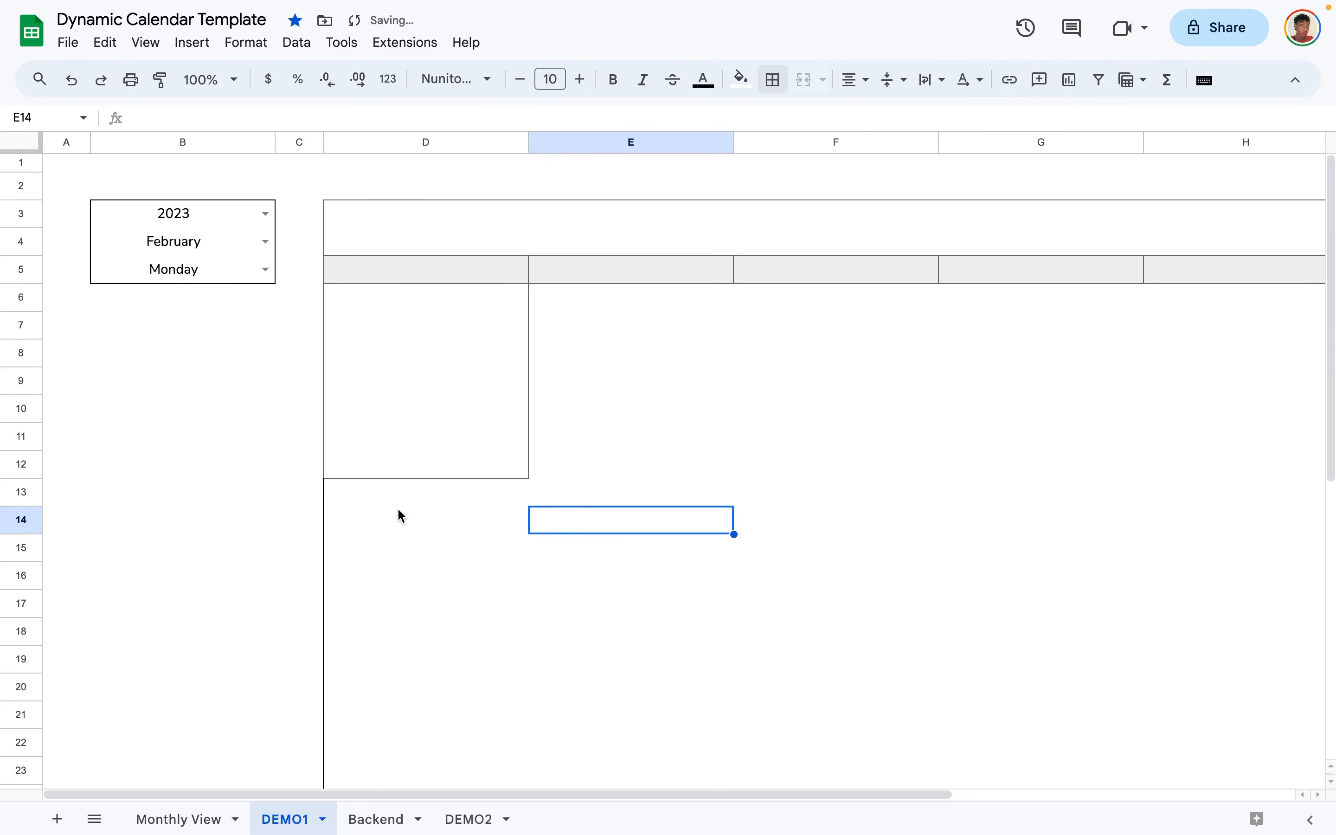
# Undo the outer border on D6:D12 and the hiding of the gridlines.
pyautogui.click(434, 359)
pyautogui.hotkey('ctrl', 'z')
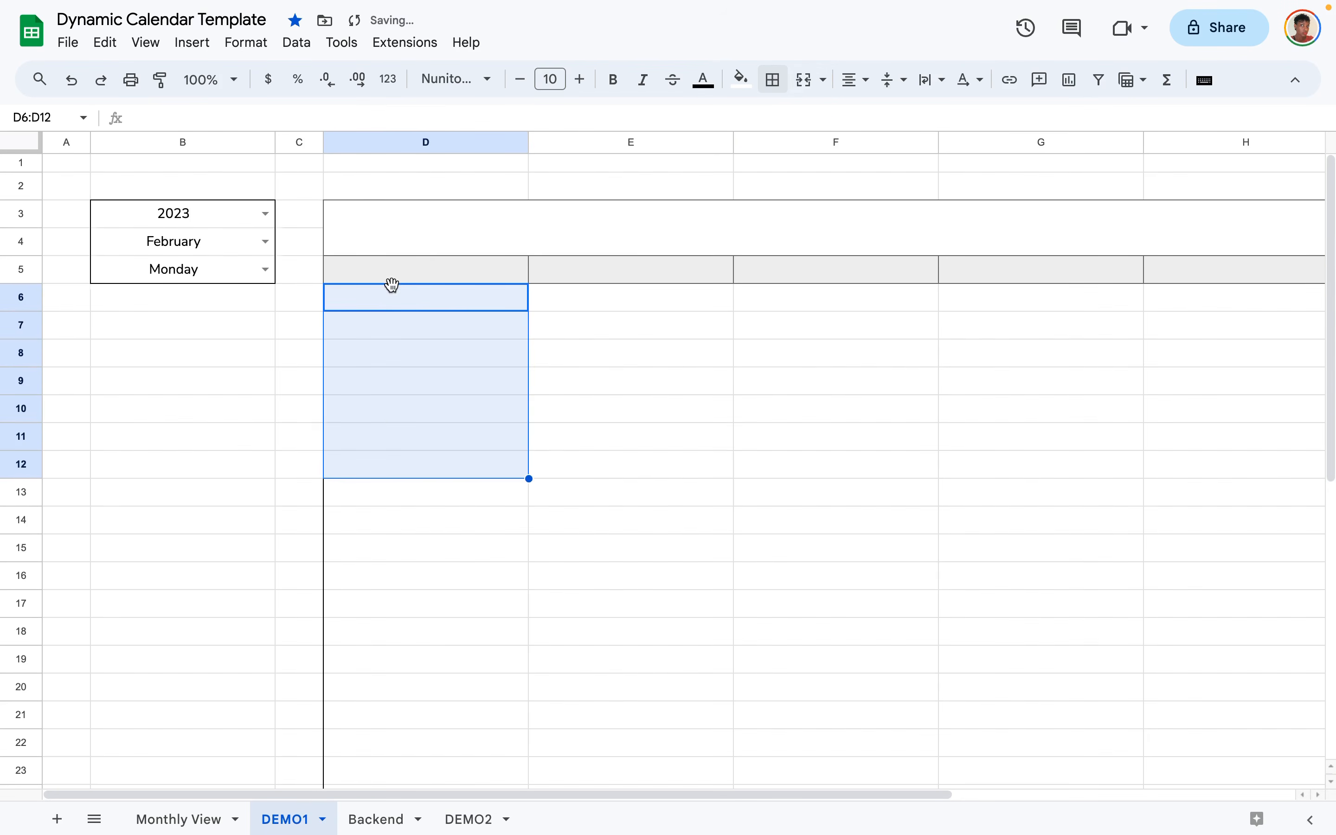
pyautogui.click(376, 420)
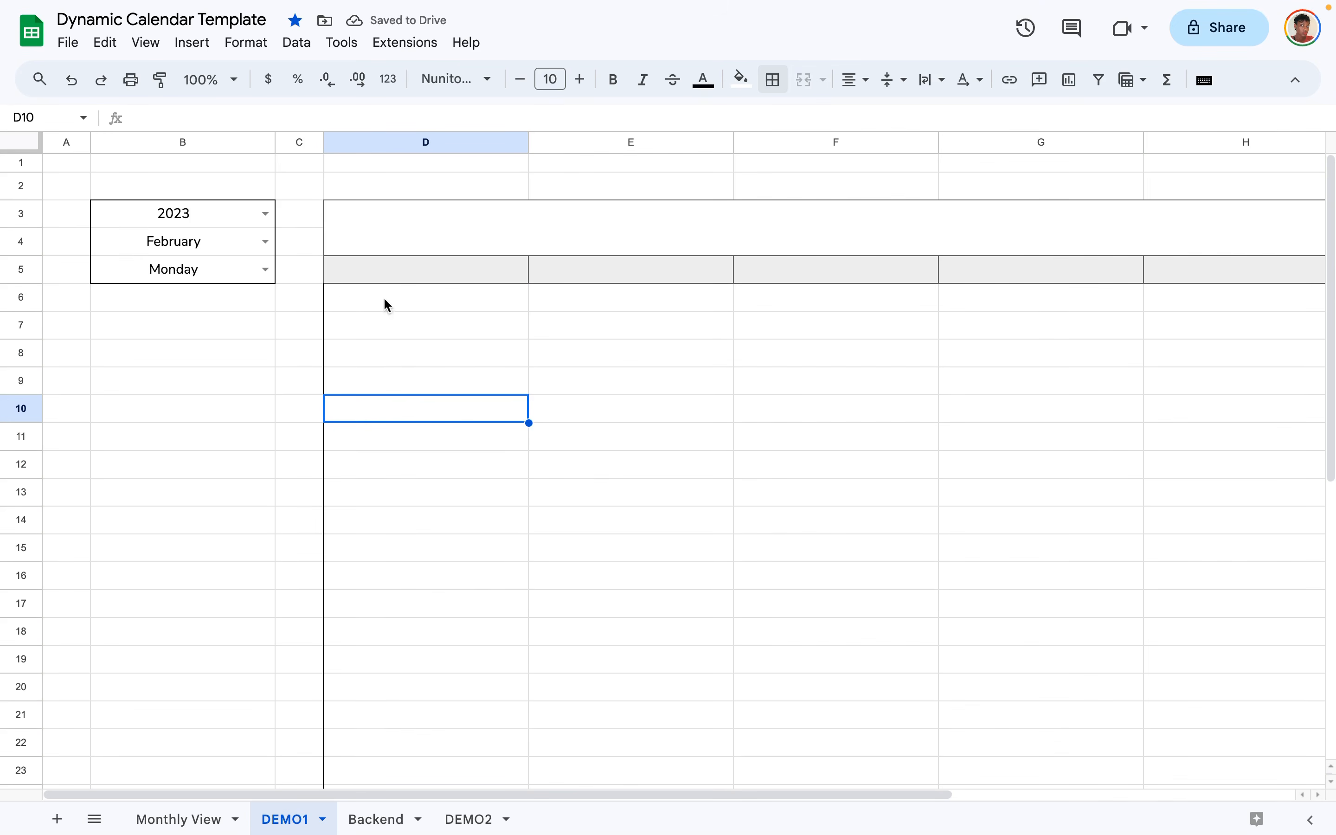
# Apply an outer border around D6:J12 to frame the first calendar week.
pyautogui.moveTo(368, 303); pyautogui.dragTo(1127, 465)
pyautogui.hscroll(5, 653, 464)
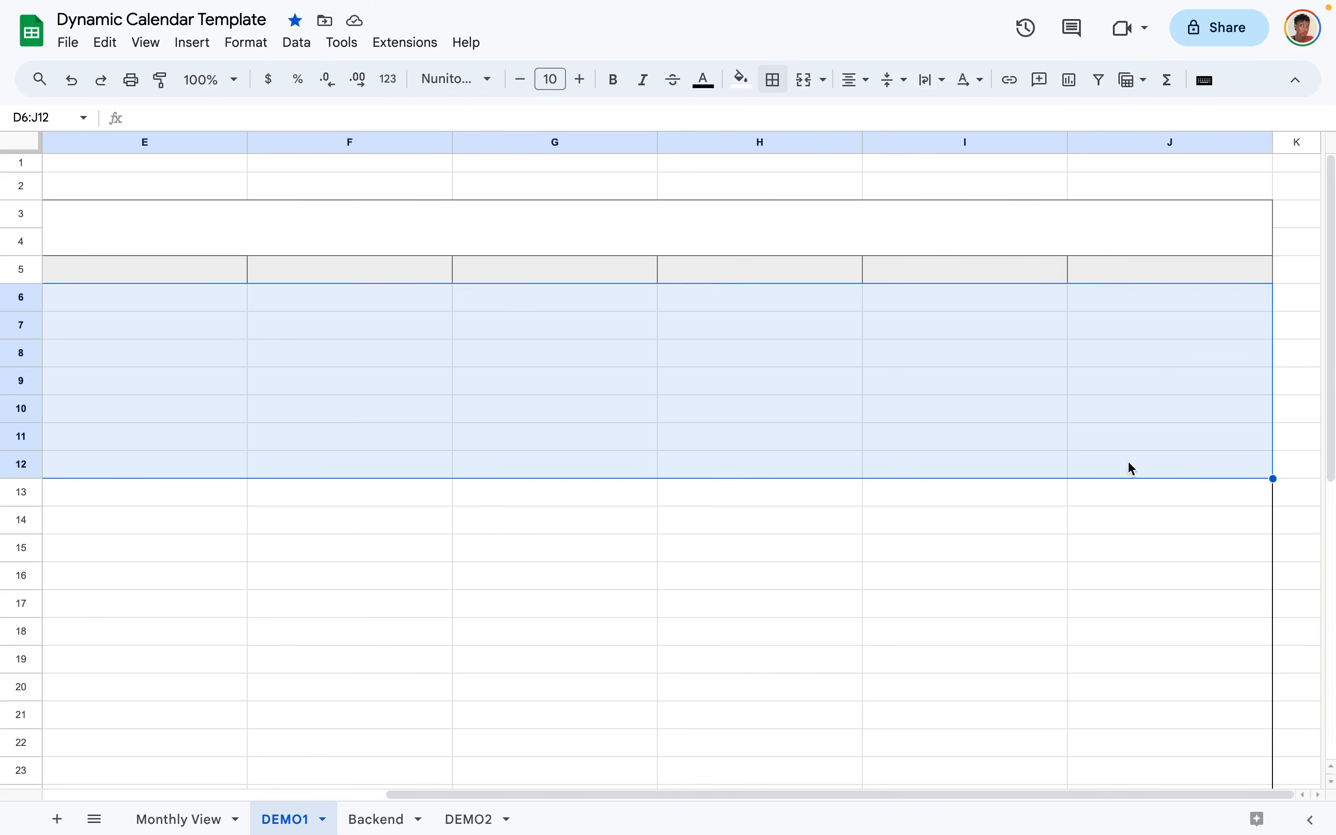
pyautogui.click(773, 79)
pyautogui.click(910, 121)
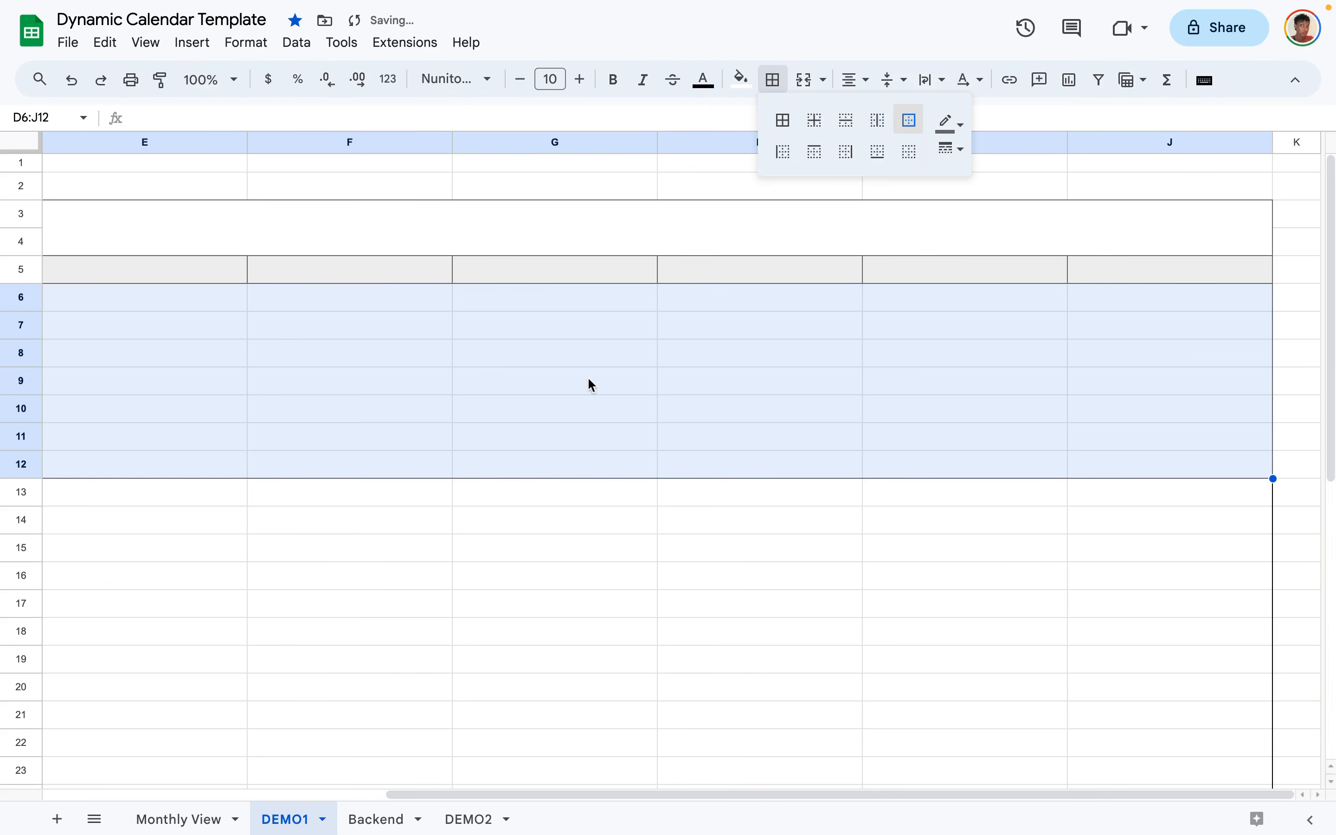
pyautogui.click(543, 488)
# Apply an outer border around D13:J19 to frame the second calendar week.
pyautogui.hscroll(-5, 544, 487)
pyautogui.moveTo(348, 501); pyautogui.dragTo(1291, 669)
pyautogui.click(773, 79)
pyautogui.click(909, 121)
# Set the zoom to 75% and copy the bordered week block D13:J19 to the rows starting at D20.
pyautogui.scroll(-5, 663, 470)
pyautogui.click(220, 79)
pyautogui.click(204, 165)
pyautogui.moveTo(309, 180); pyautogui.dragTo(1215, 306)
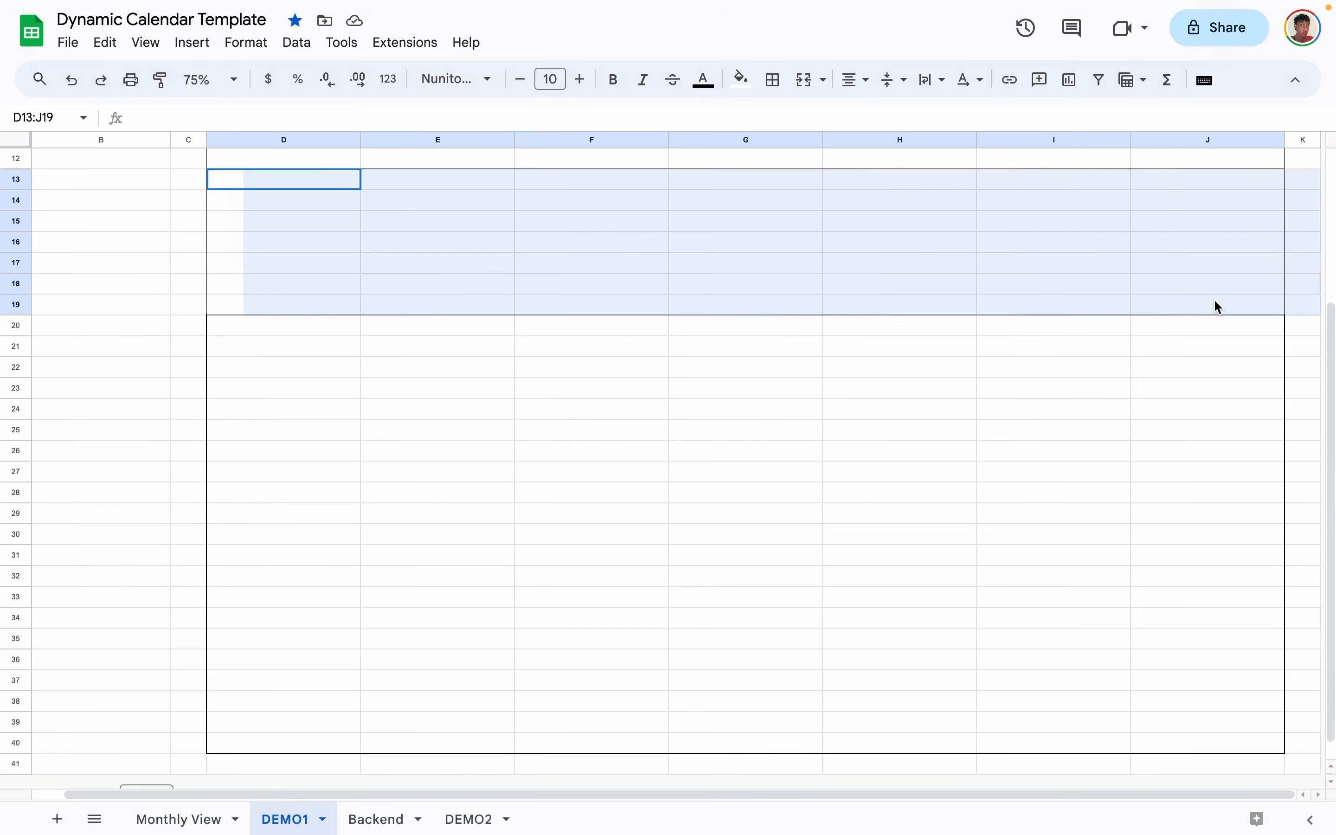
pyautogui.hotkey('ctrl', 'c')
pyautogui.click(293, 326)
pyautogui.hotkey('ctrl', 'v')
pyautogui.click(313, 513)
pyautogui.scroll(3, 312, 512)
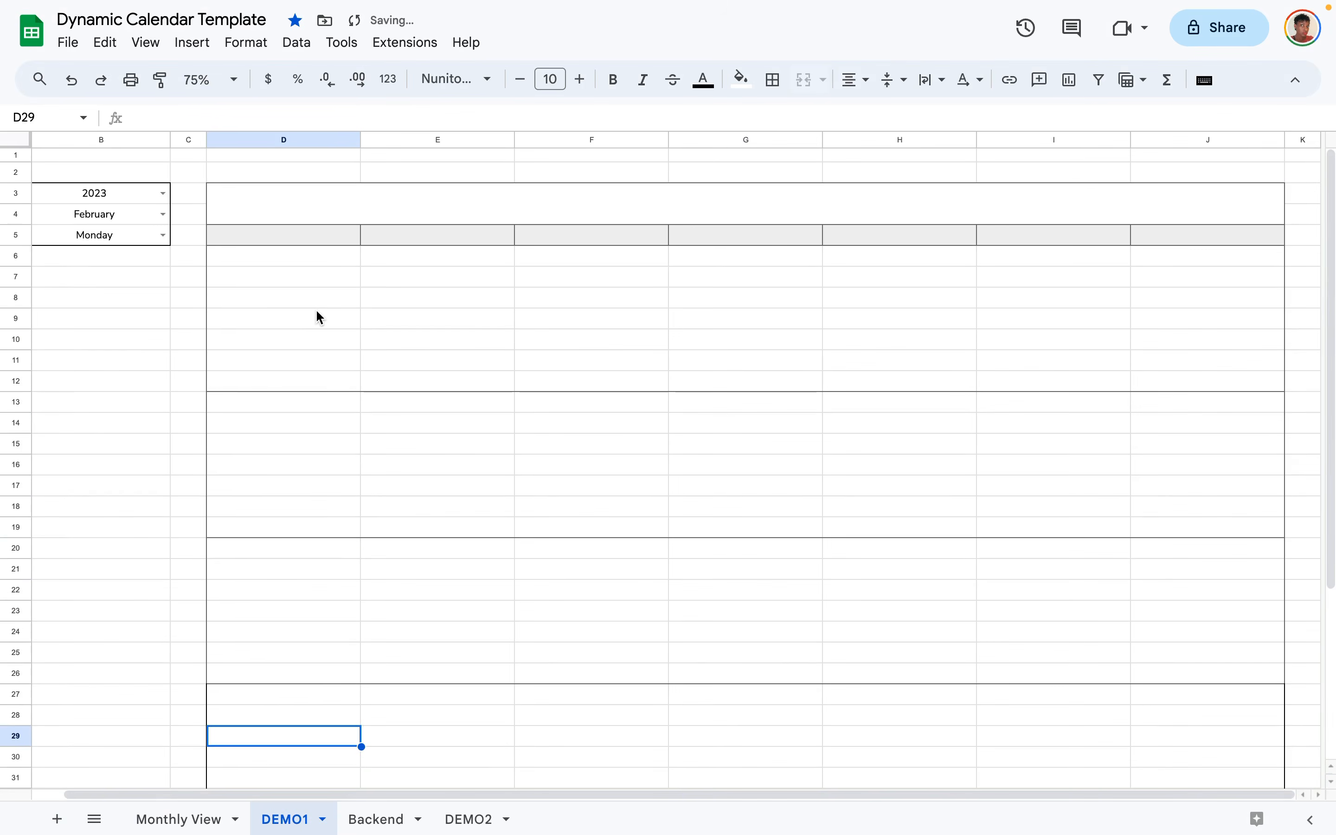
pyautogui.scroll(-1, 316, 312)
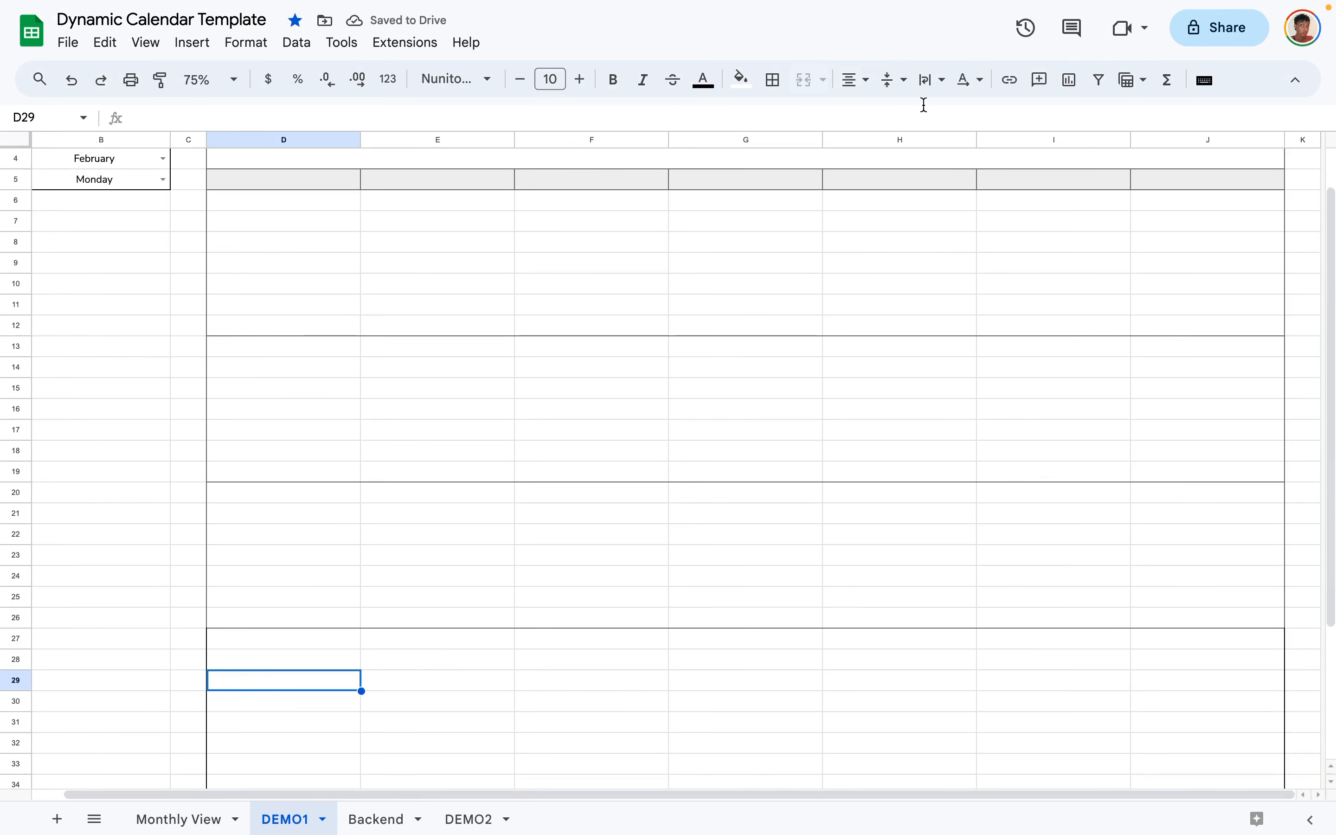
# Paste the copied week block at D27 and D34 to fill the calendar down to row 40.
pyautogui.scroll(-4, 366, 340)
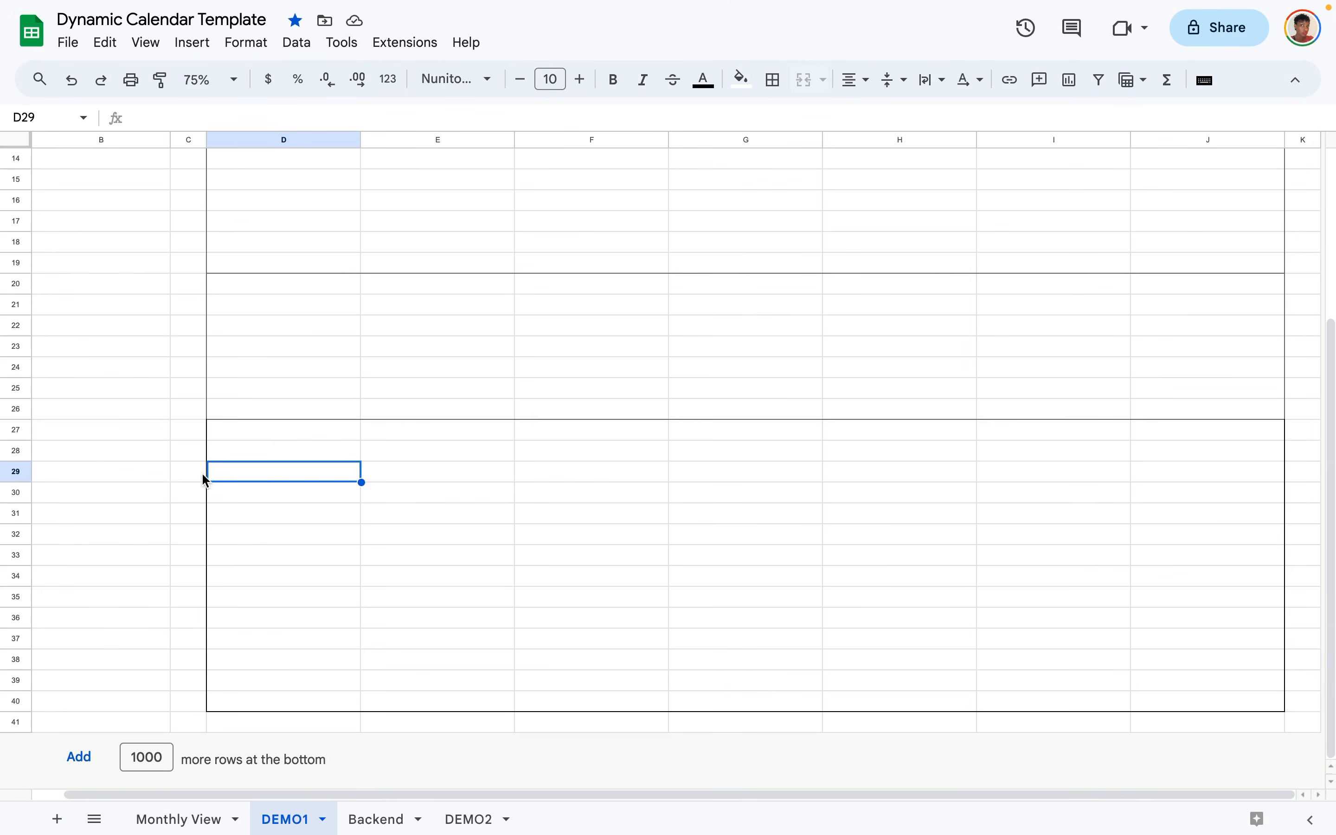
pyautogui.click(271, 430)
pyautogui.hotkey('ctrl', 'v')
pyautogui.click(230, 576)
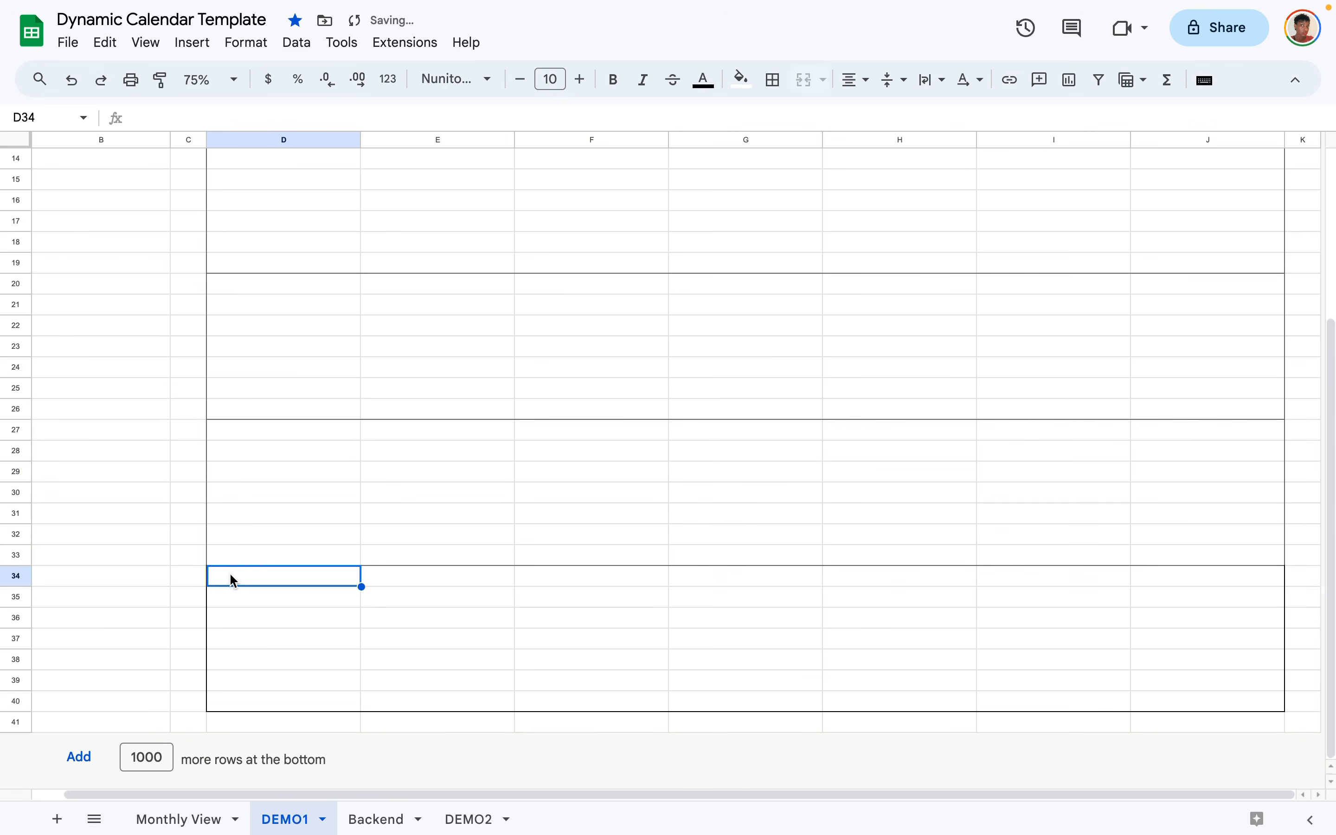
pyautogui.hotkey('ctrl', 'v')
pyautogui.click(391, 537)
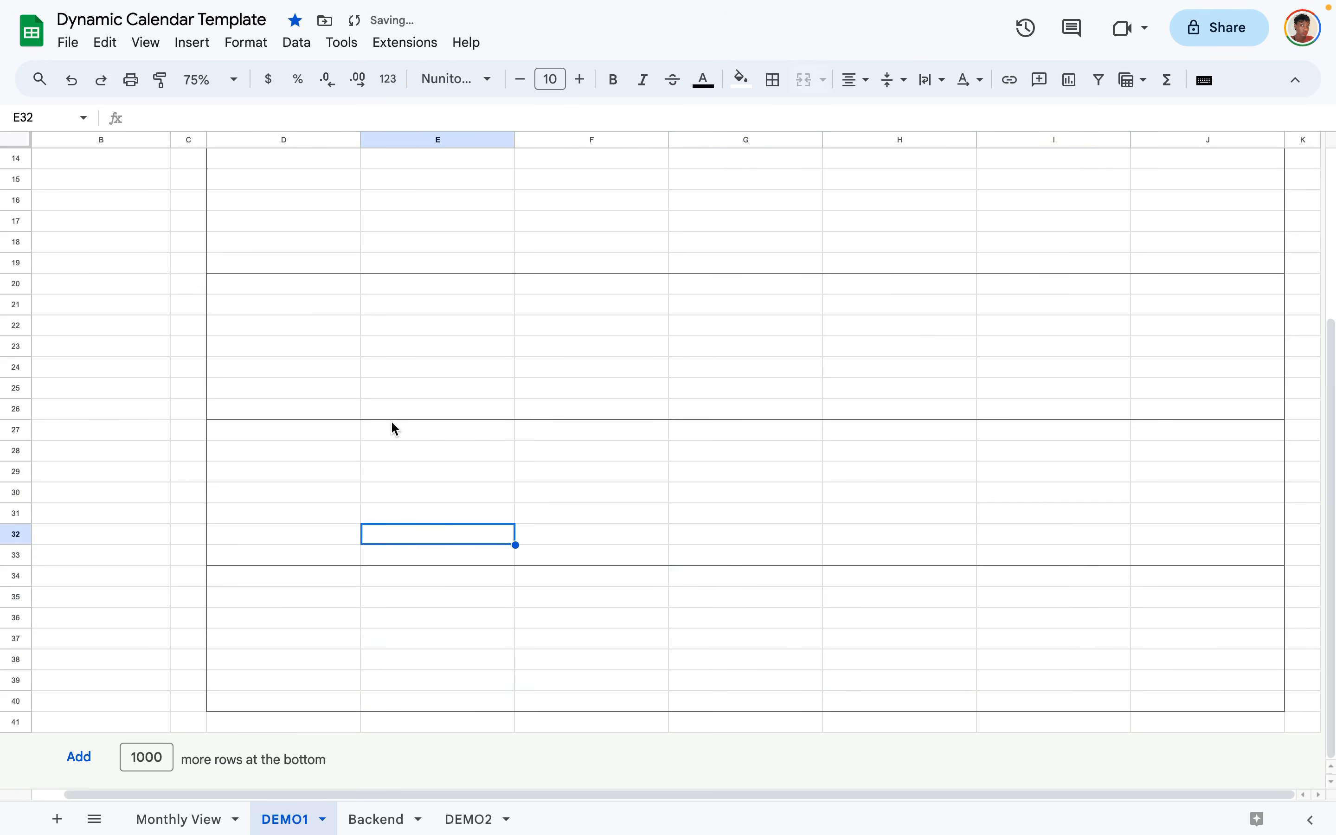
# Apply an outer border around D5:D40 to frame the first weekday column.
pyautogui.scroll(5, 392, 427)
pyautogui.click(241, 239)
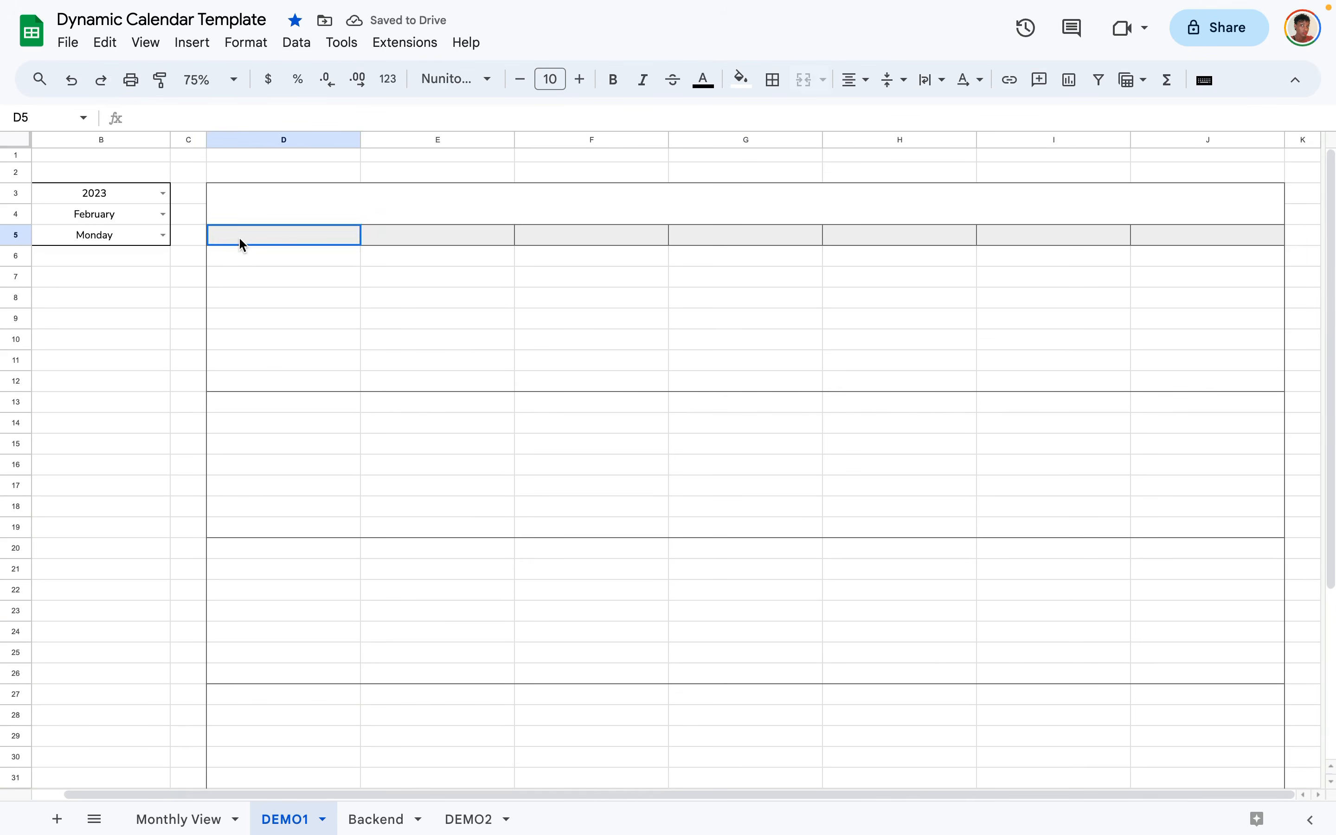
pyautogui.moveTo(240, 238); pyautogui.dragTo(334, 711)
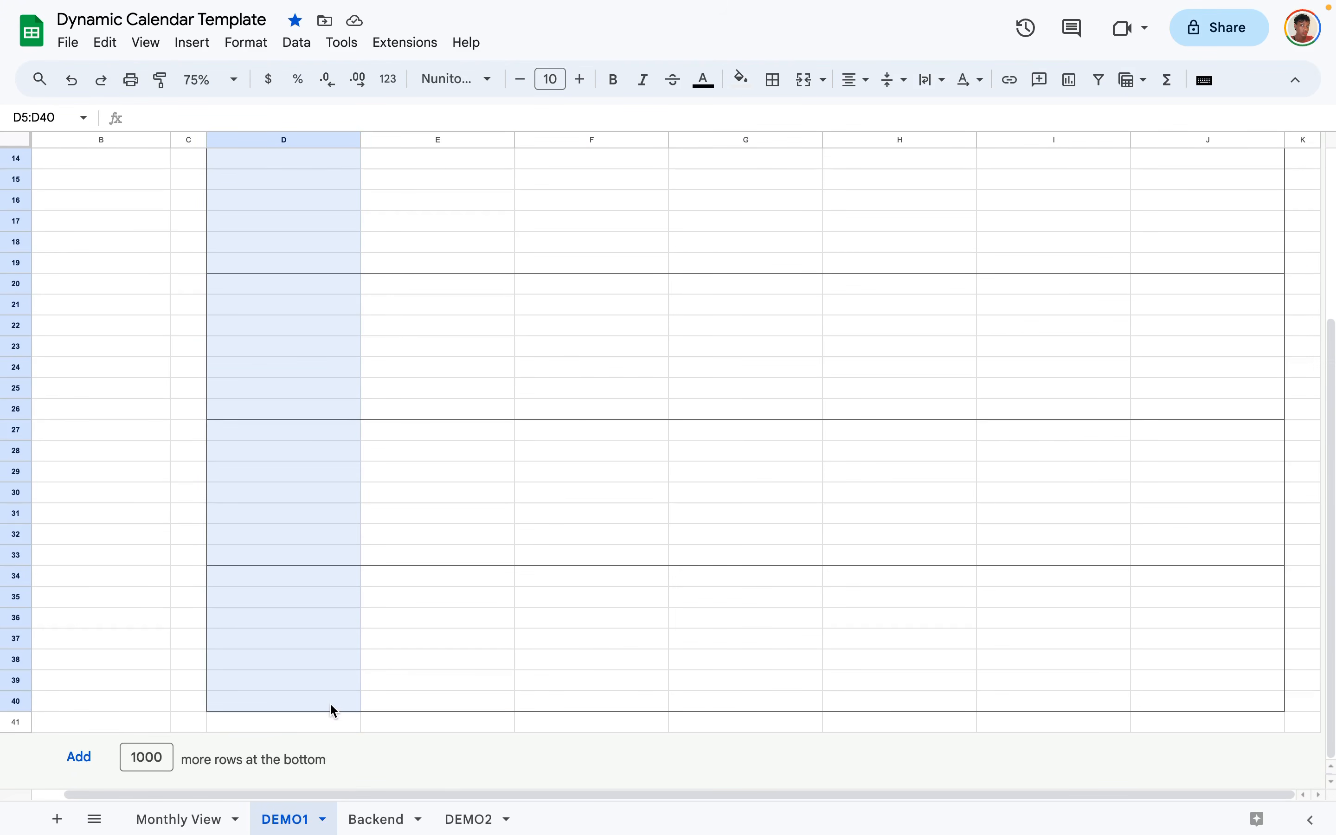
pyautogui.click(773, 79)
pyautogui.click(909, 122)
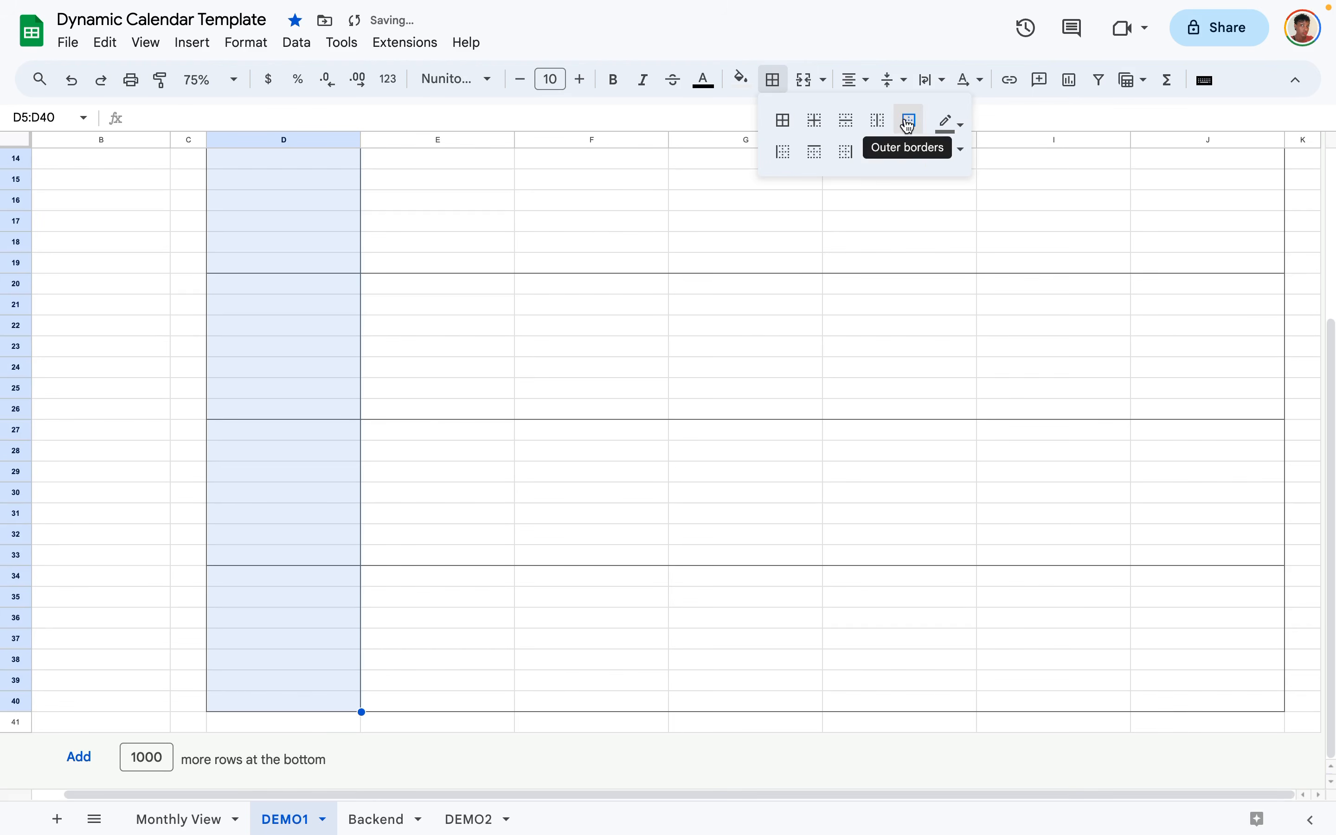
# Copy the bordered column D5:D40 across the remaining weekday columns E through J.
pyautogui.scroll(5, 532, 358)
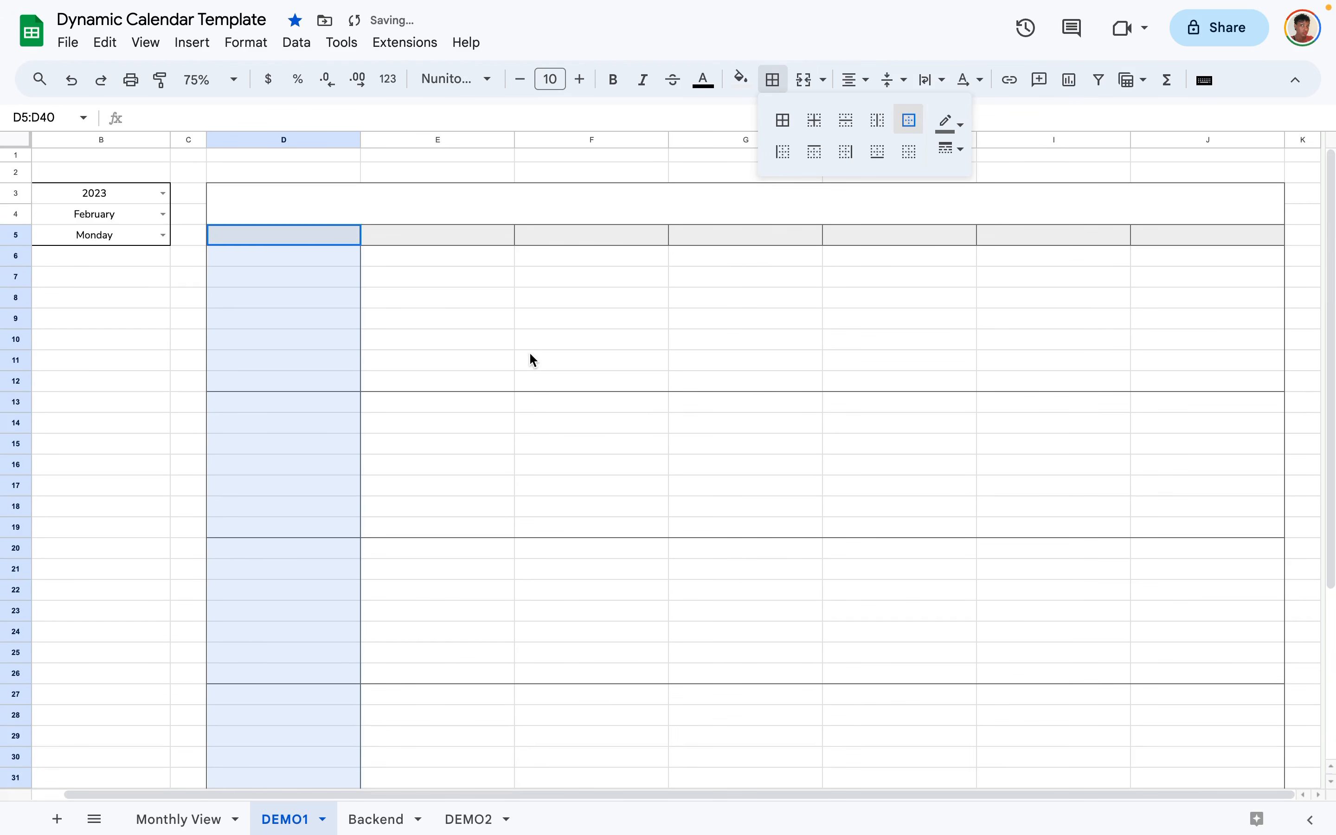
pyautogui.hotkey('ctrl', 'c')
pyautogui.click(377, 235)
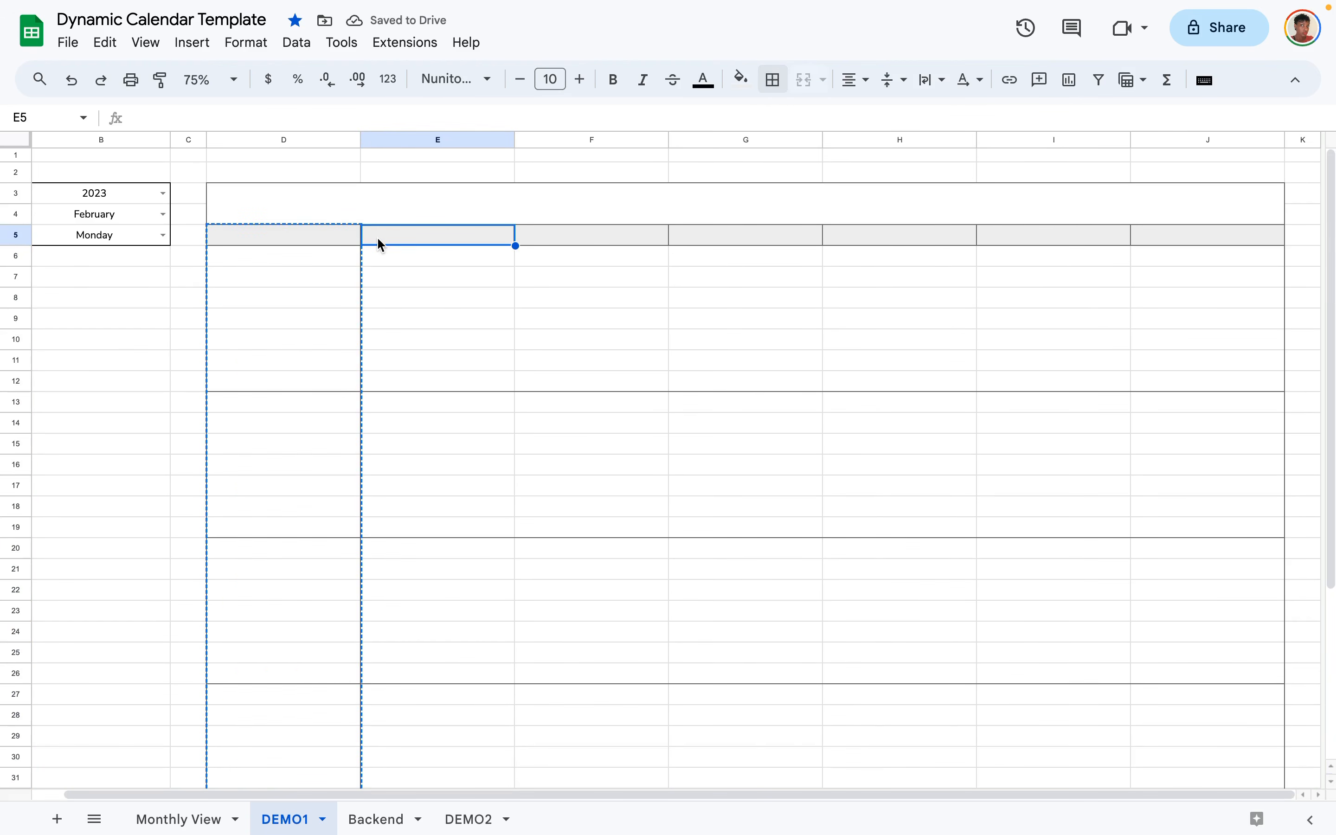
pyautogui.hotkey('ctrl', 'v')
pyautogui.moveTo(900, 235); pyautogui.dragTo(1212, 253)
pyautogui.click(757, 549)
pyautogui.hscroll(-1, 761, 552)
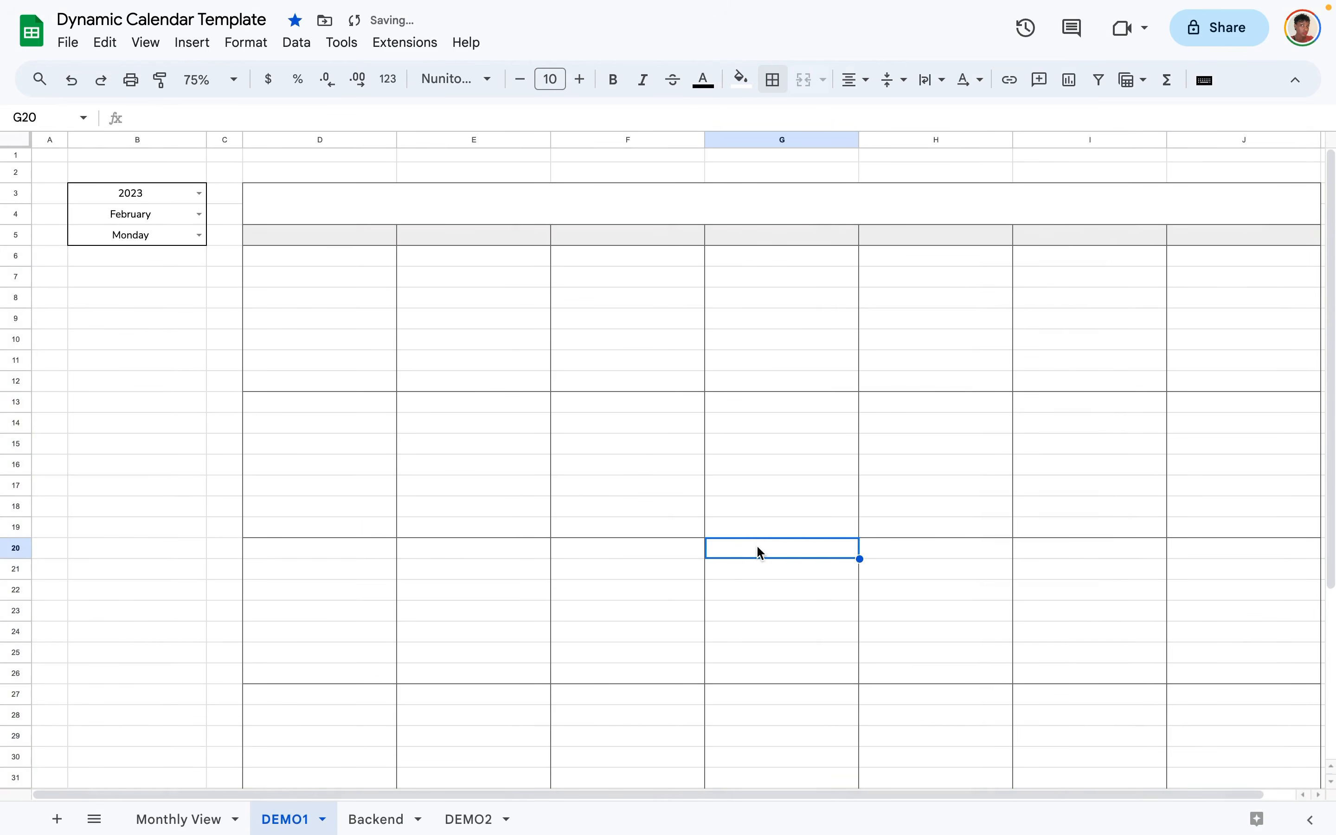
pyautogui.scroll(-5, 478, 521)
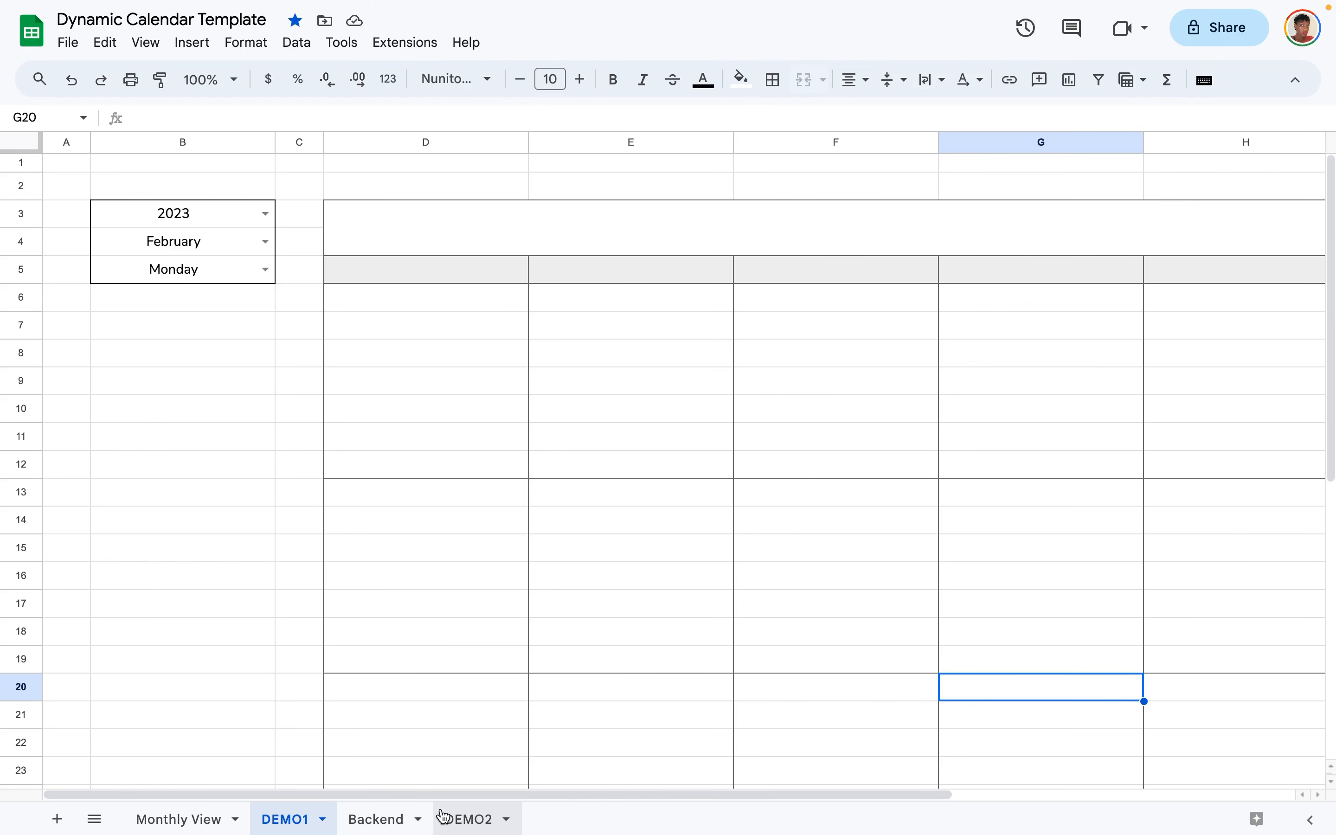
# Copy the ARRAYFORMULA that generates the calendar dates from cell H2 on the Backend sheet.
pyautogui.click(381, 819)
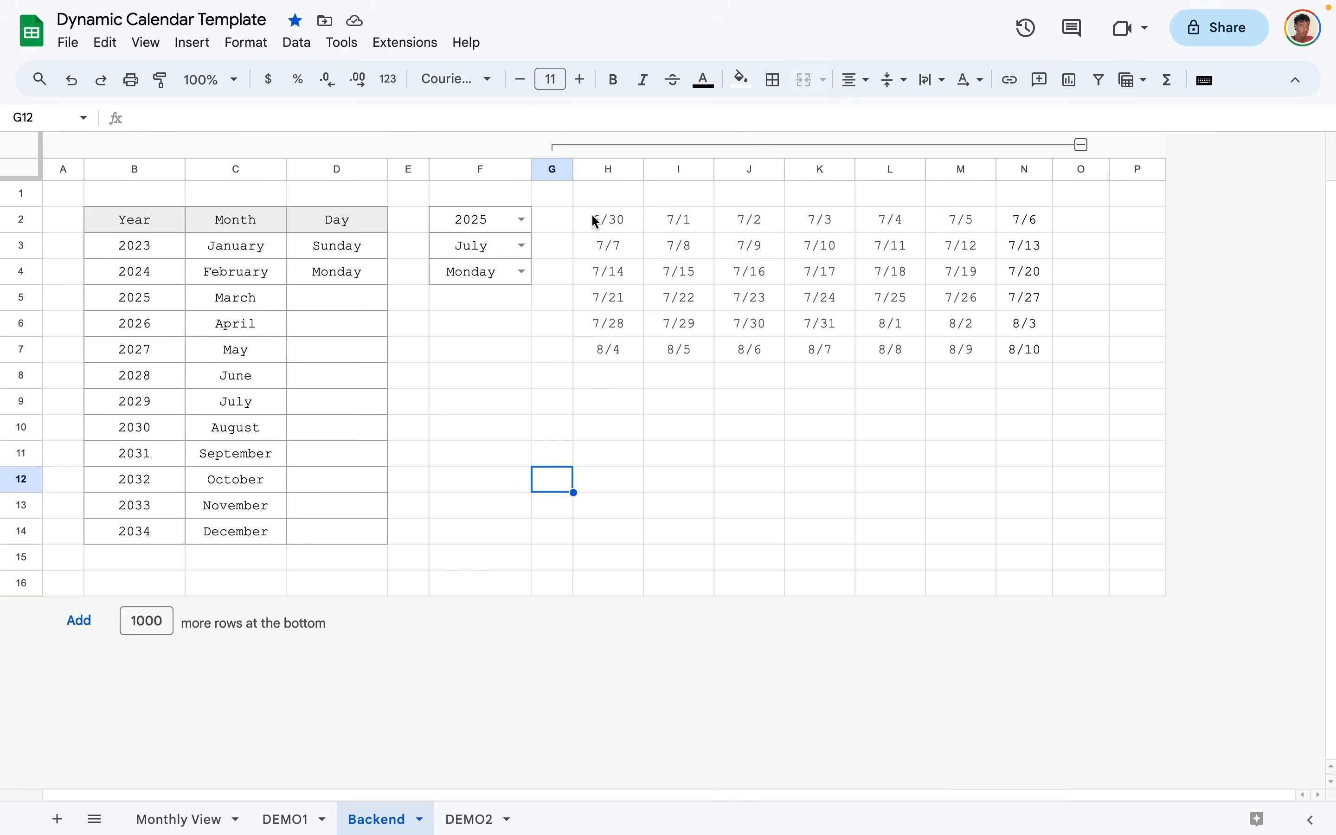
pyautogui.moveTo(598, 221); pyautogui.dragTo(1004, 357)
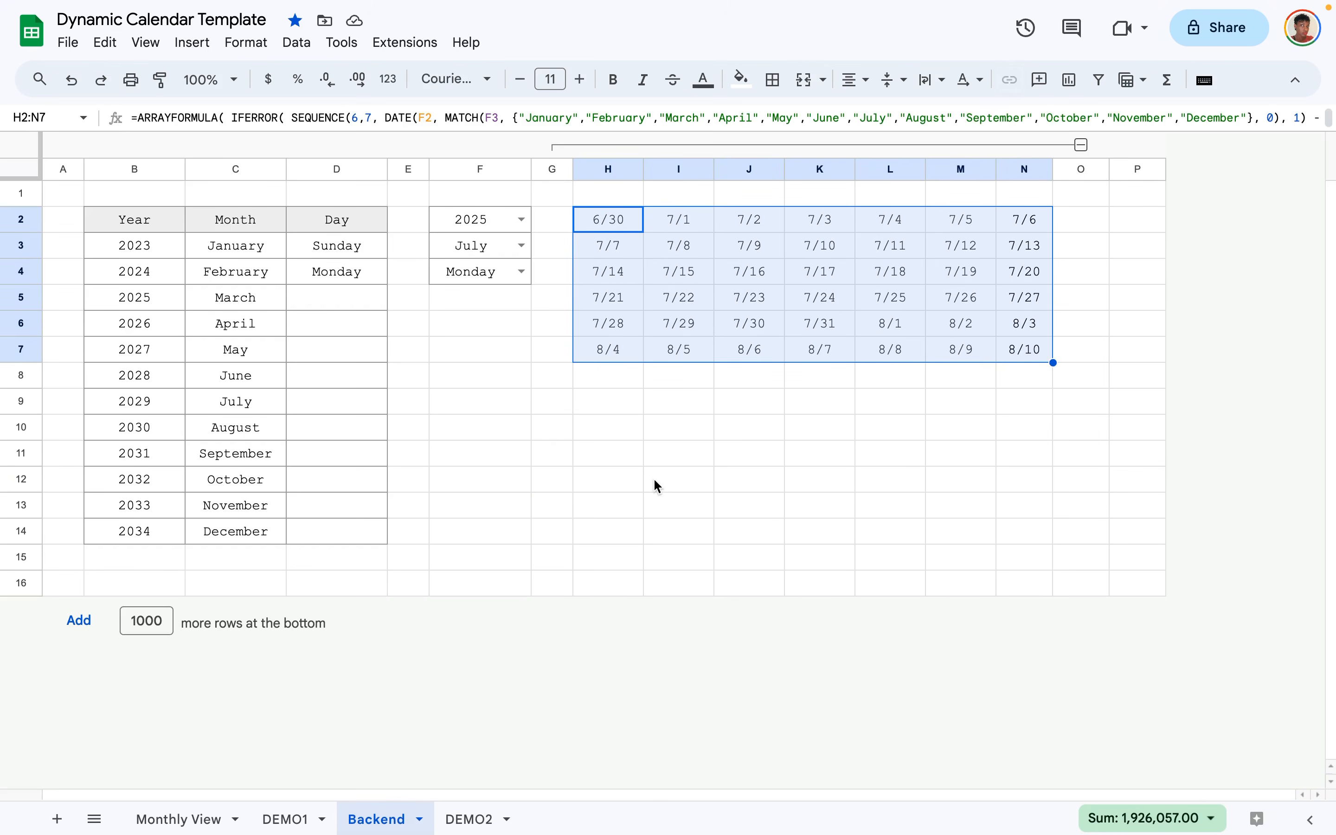
pyautogui.click(606, 222)
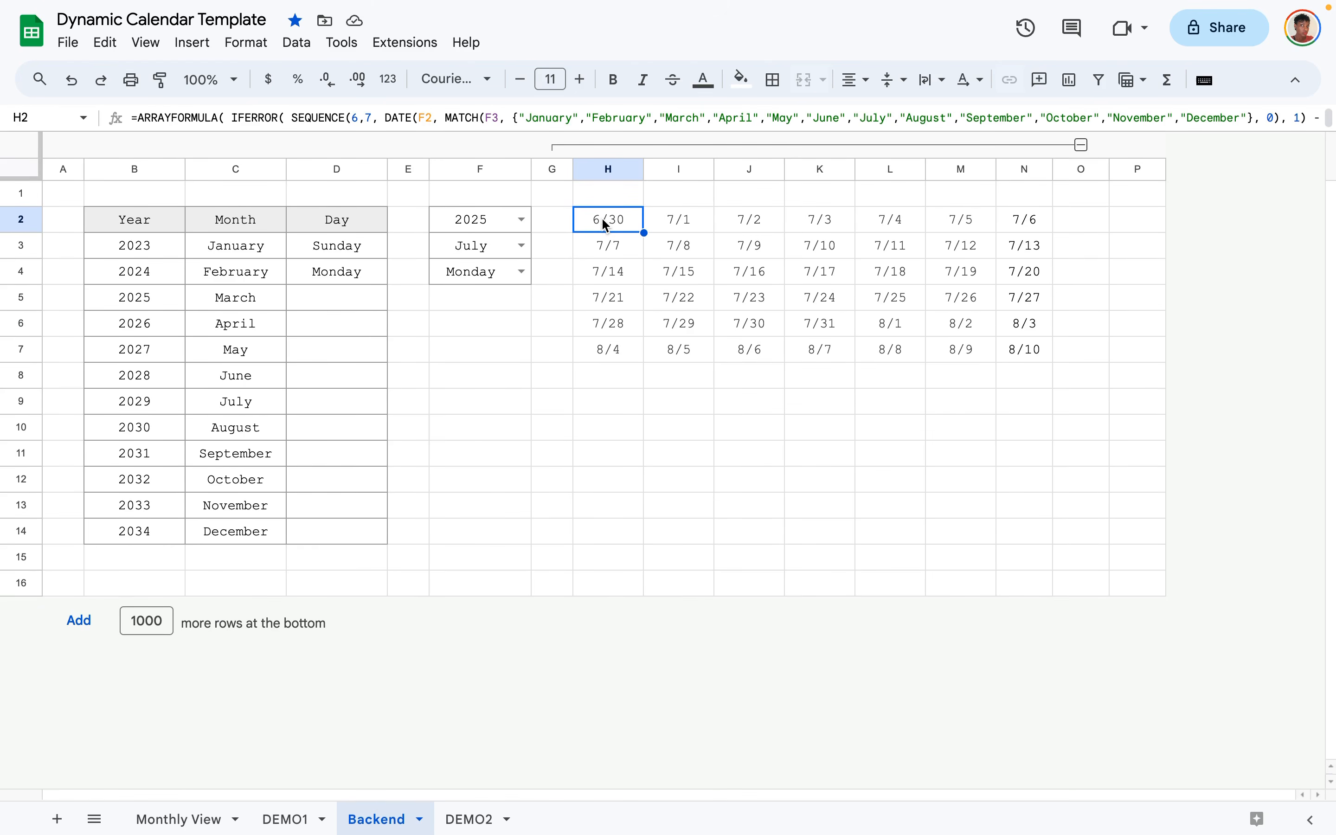
pyautogui.click(413, 118)
pyautogui.press('super+a')
pyautogui.click(469, 426)
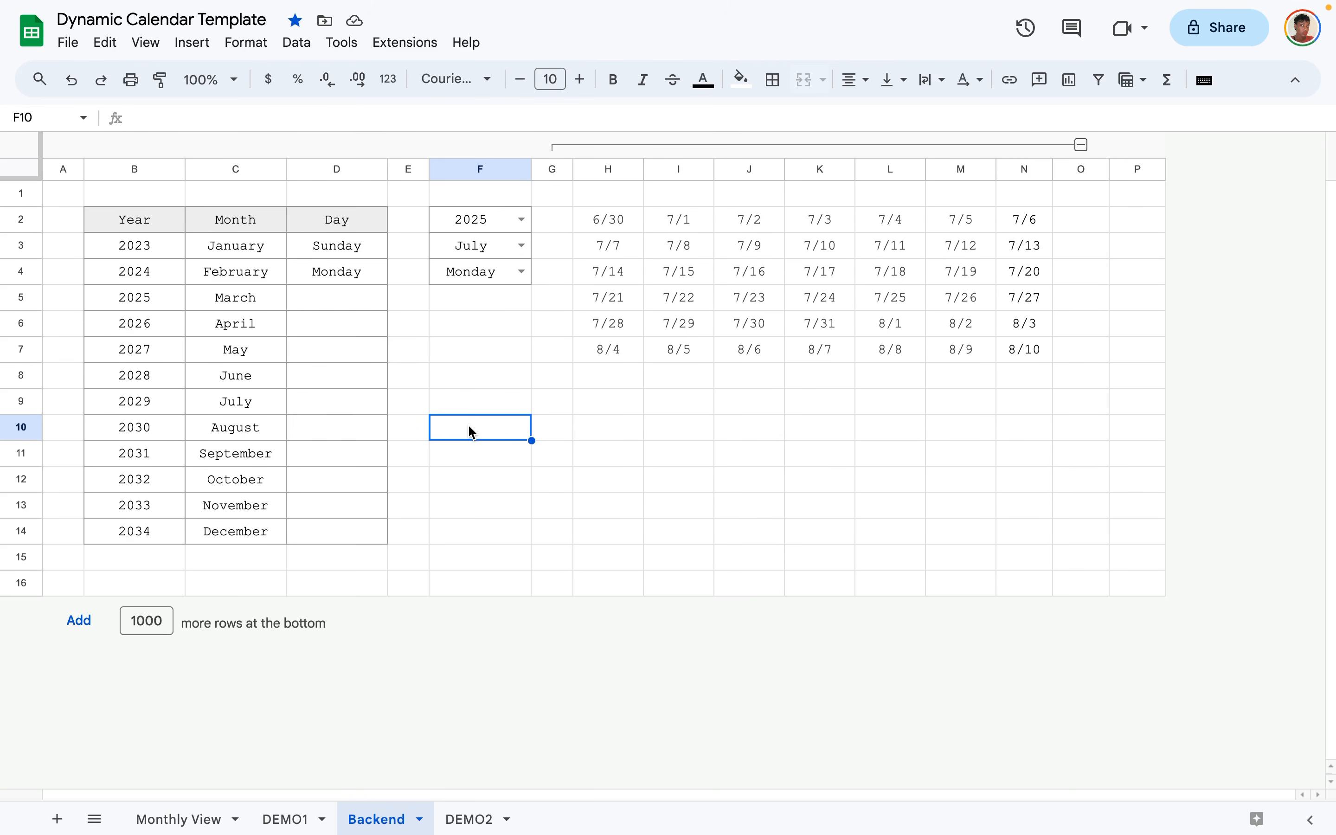
# Paste the copied date formula into cell F3 on the DEMO2 sheet.
pyautogui.click(478, 819)
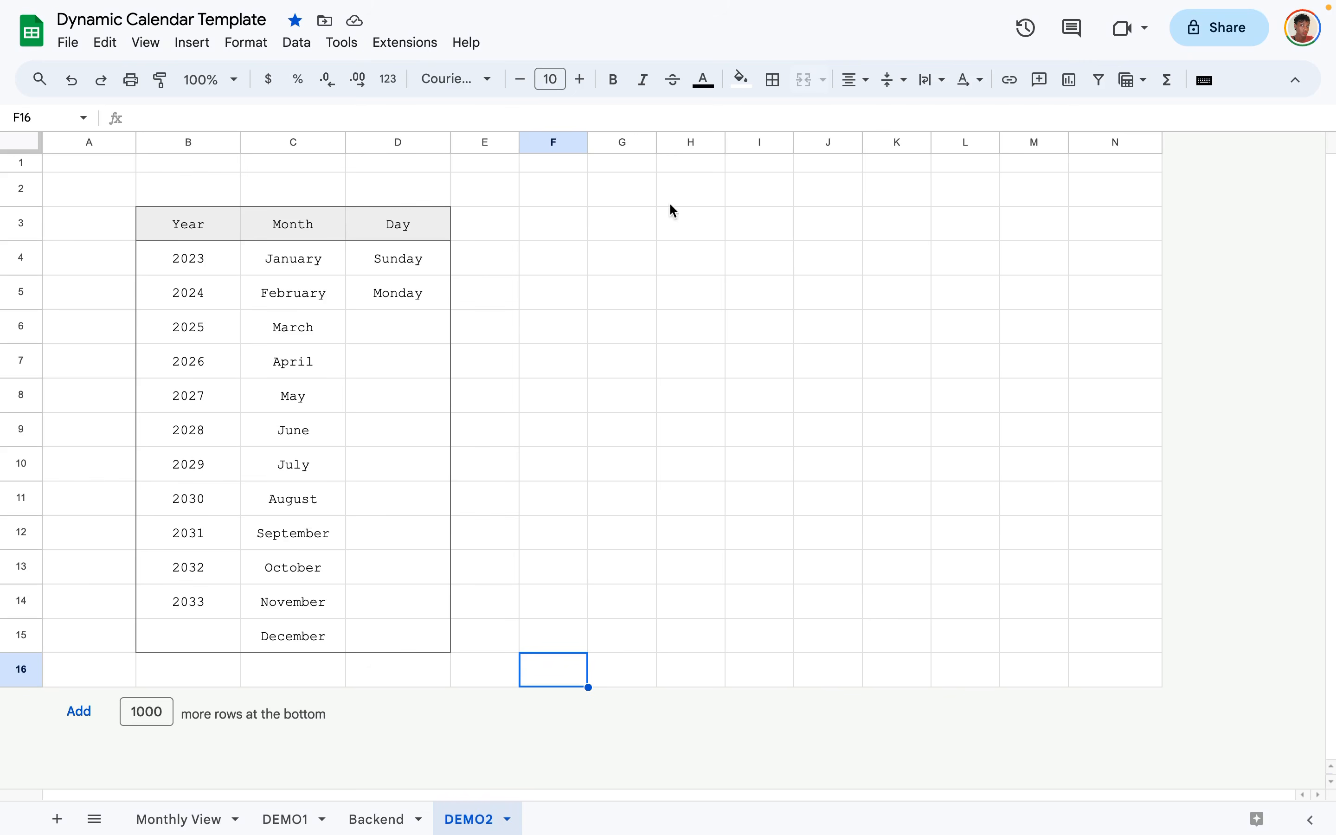
pyautogui.click(562, 223)
pyautogui.hotkey('ctrl', 'v')
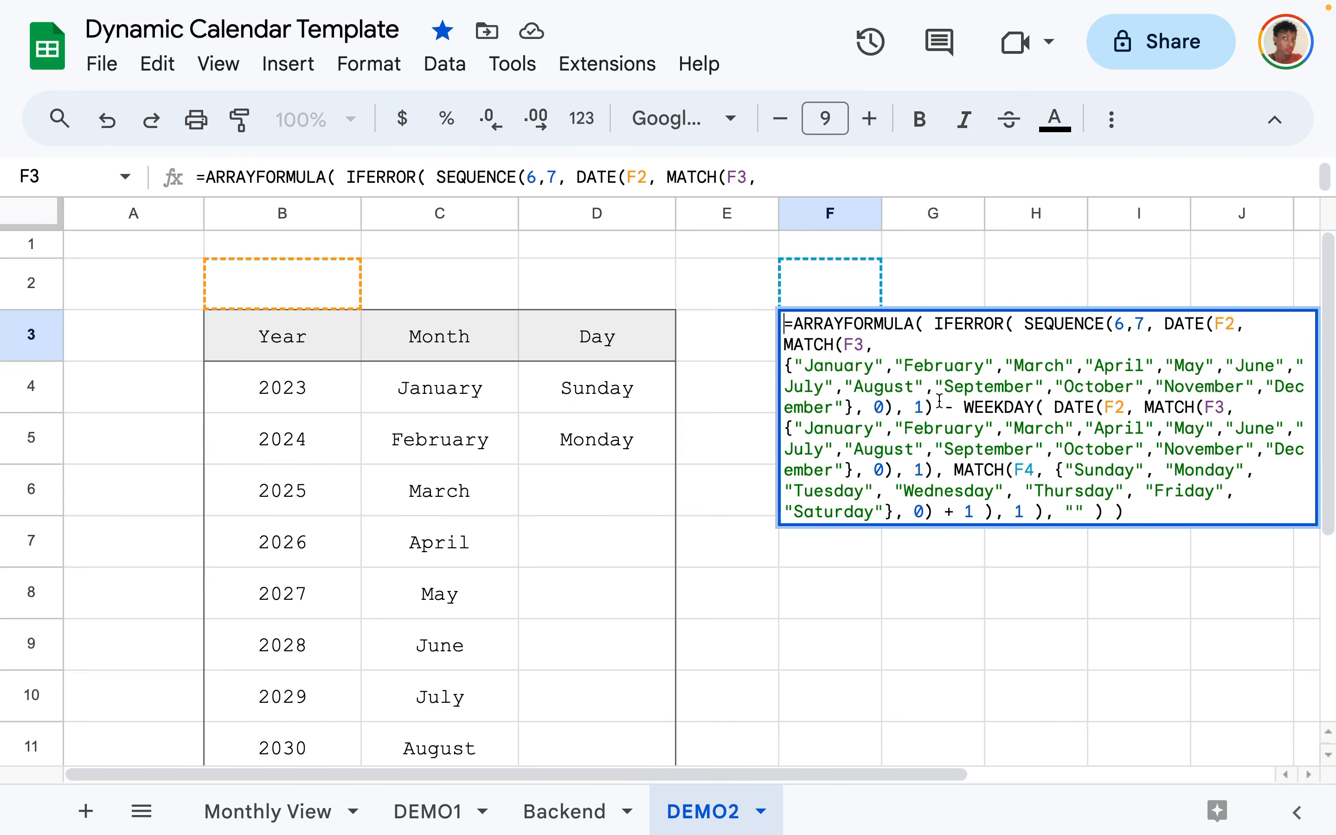
# Examine the F2, F3 and F4 references for year, month and start day in the pasted formula.
pyautogui.click(1025, 470)
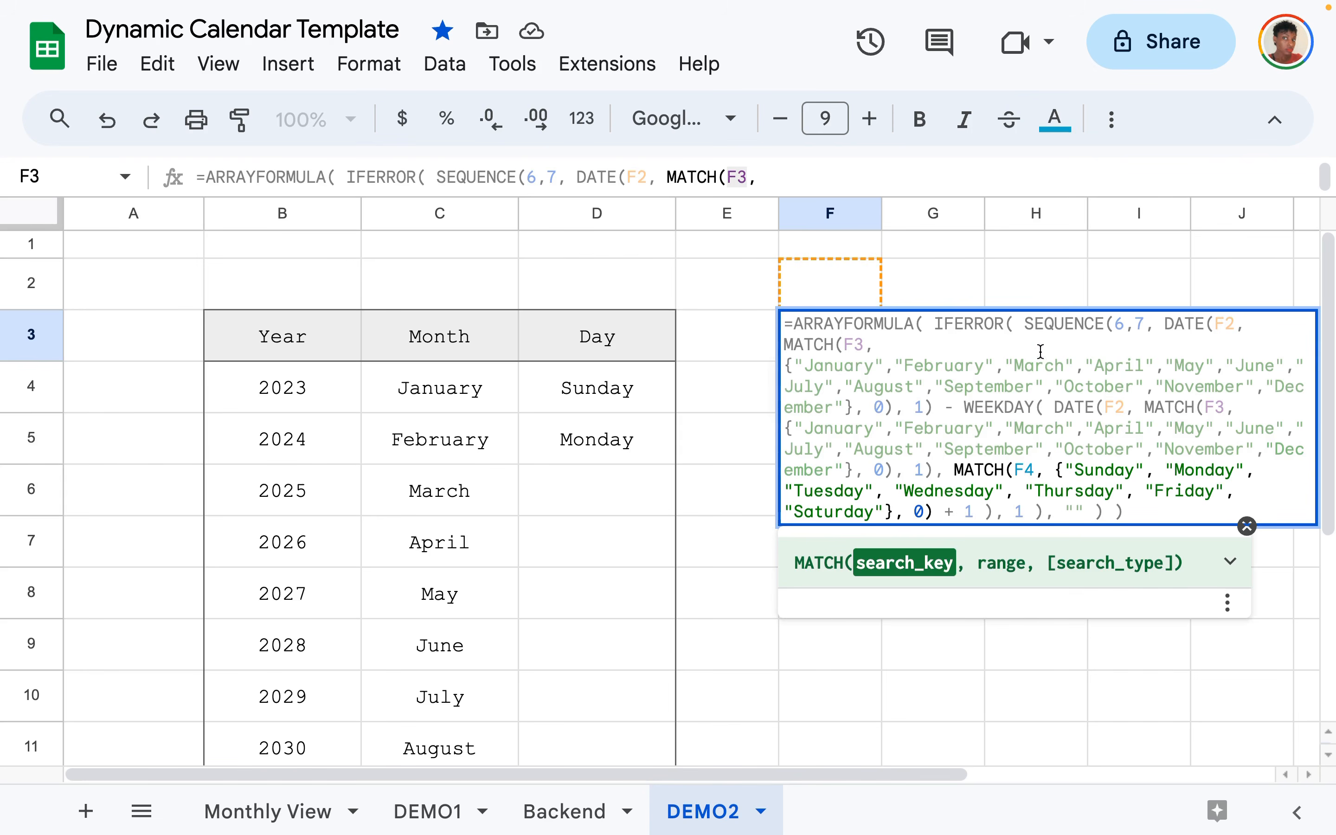
pyautogui.click(1044, 425)
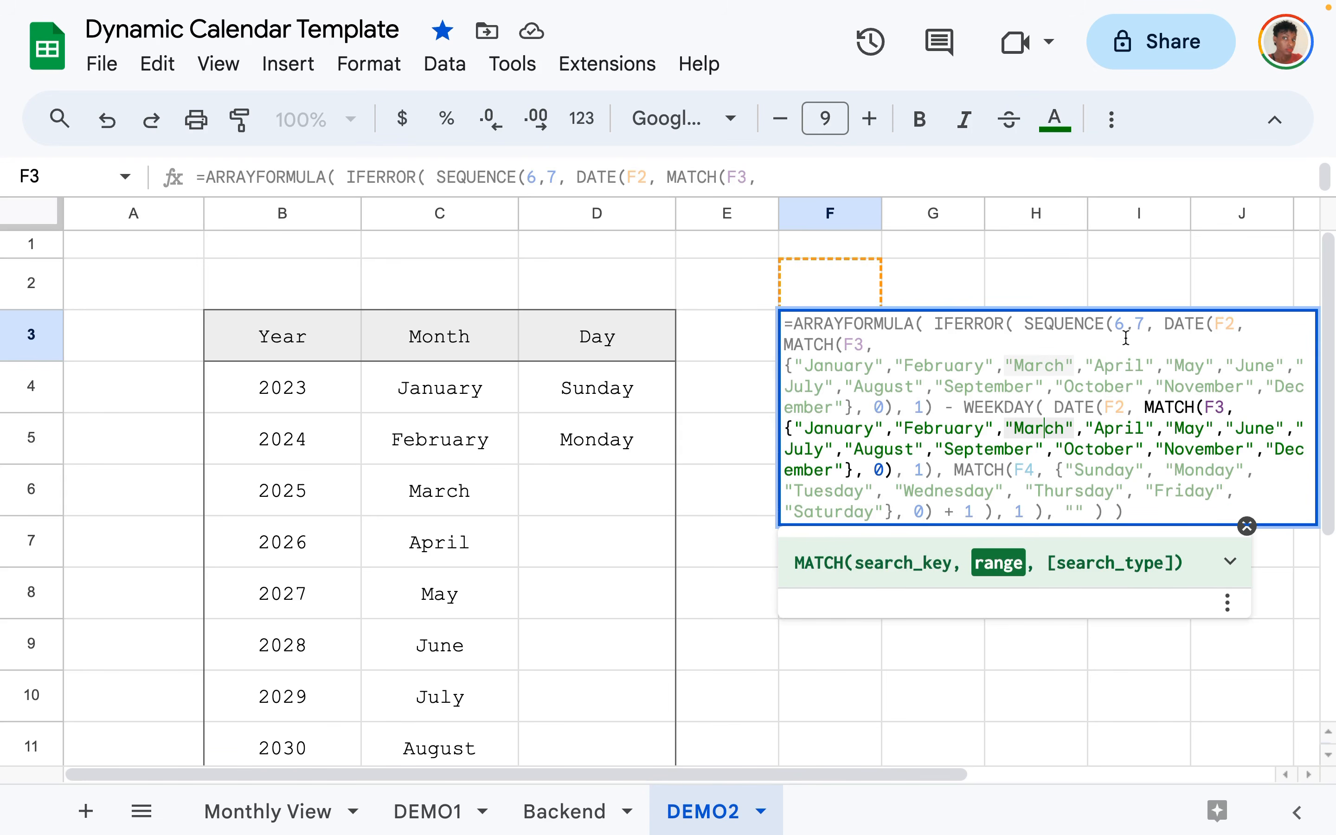
pyautogui.click(1217, 323)
pyautogui.click(841, 345)
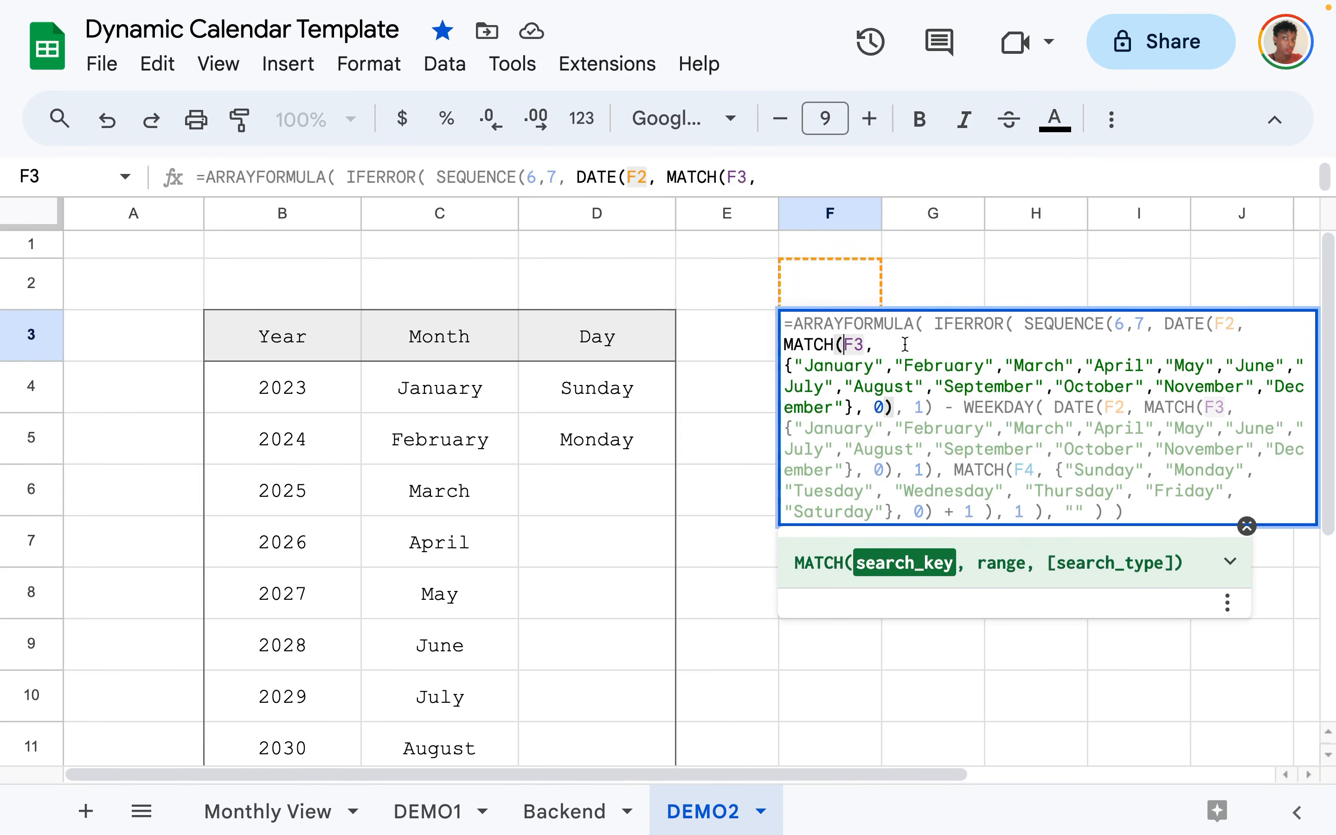
pyautogui.click(1113, 407)
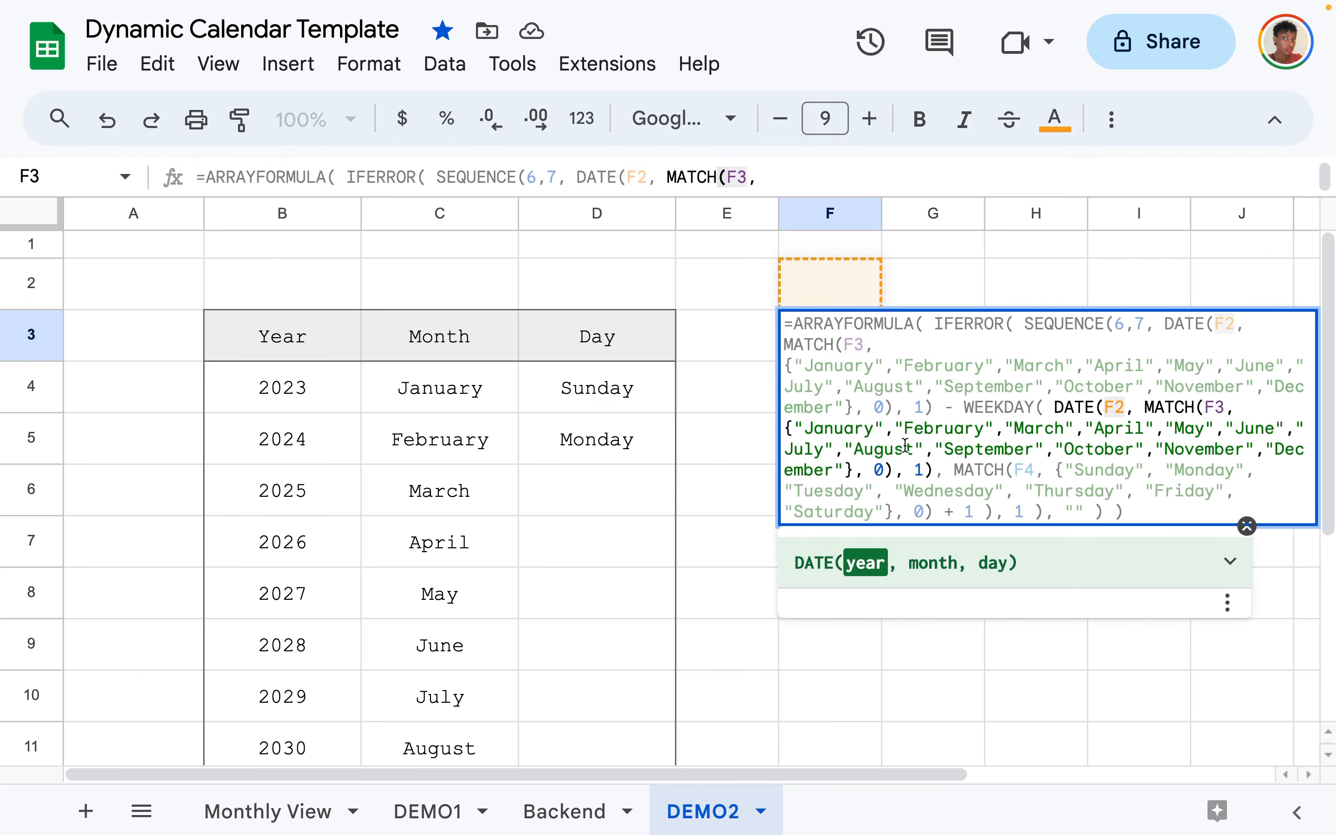
pyautogui.click(1025, 470)
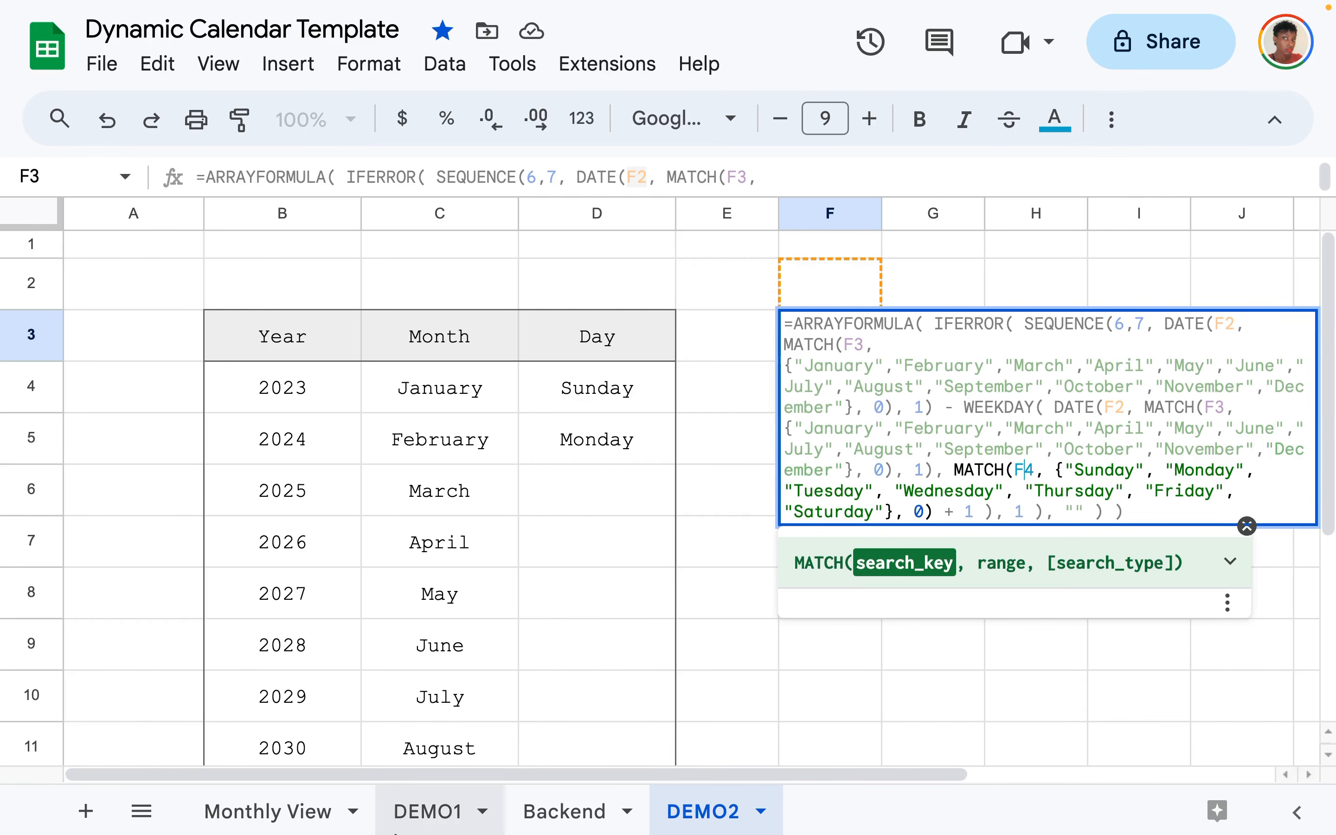
# Move the year, month and start-day dropdowns on DEMO1 from B3:B5 up to B2:B4.
pyautogui.click(432, 812)
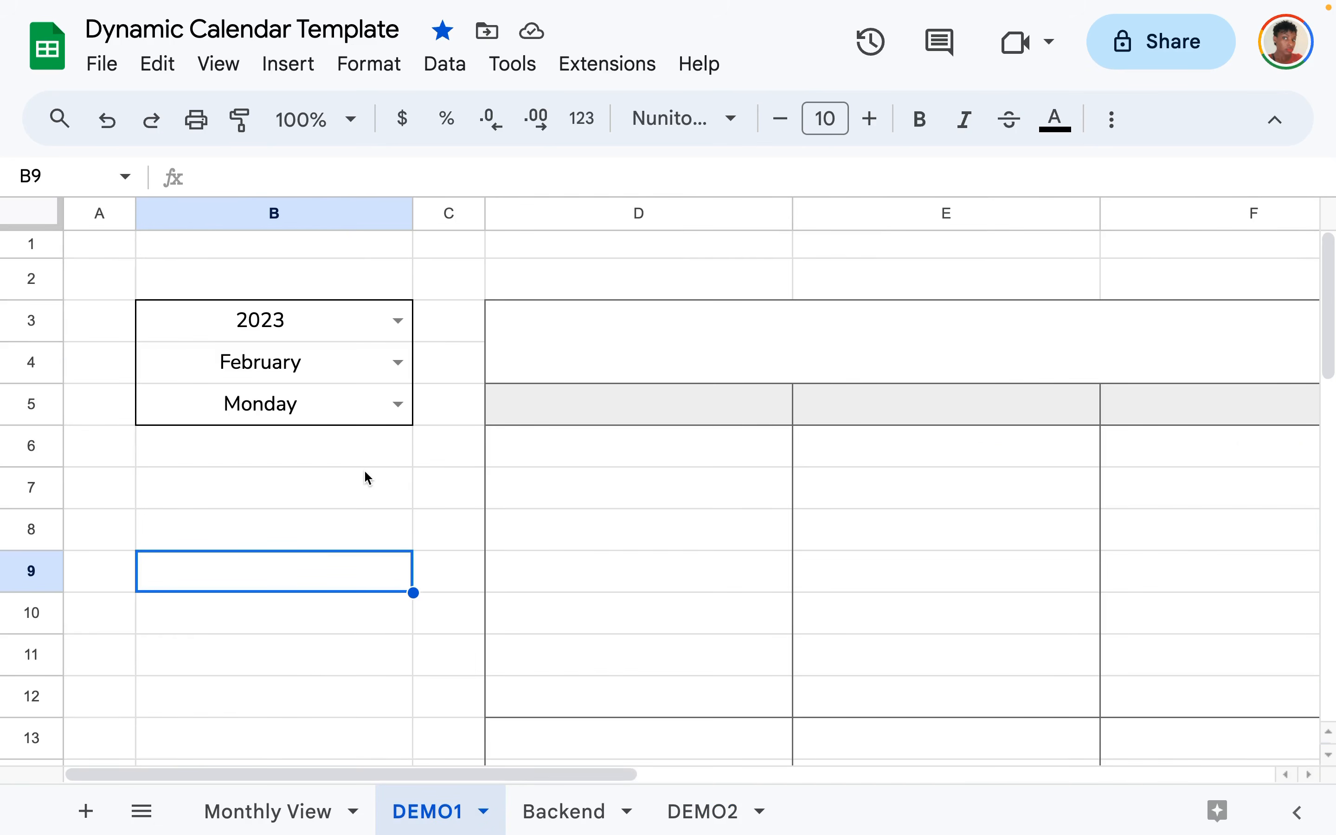
pyautogui.click(217, 325)
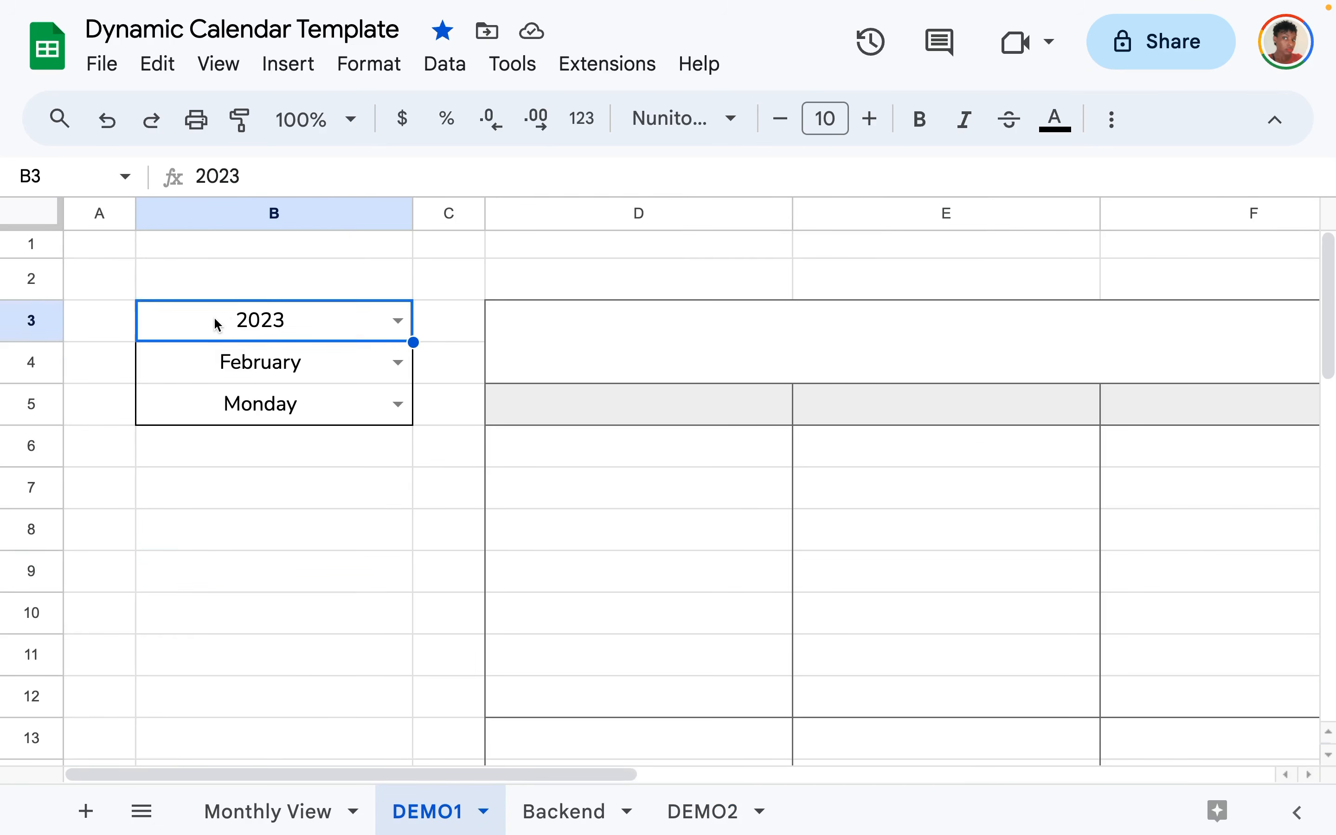
pyautogui.click(208, 356)
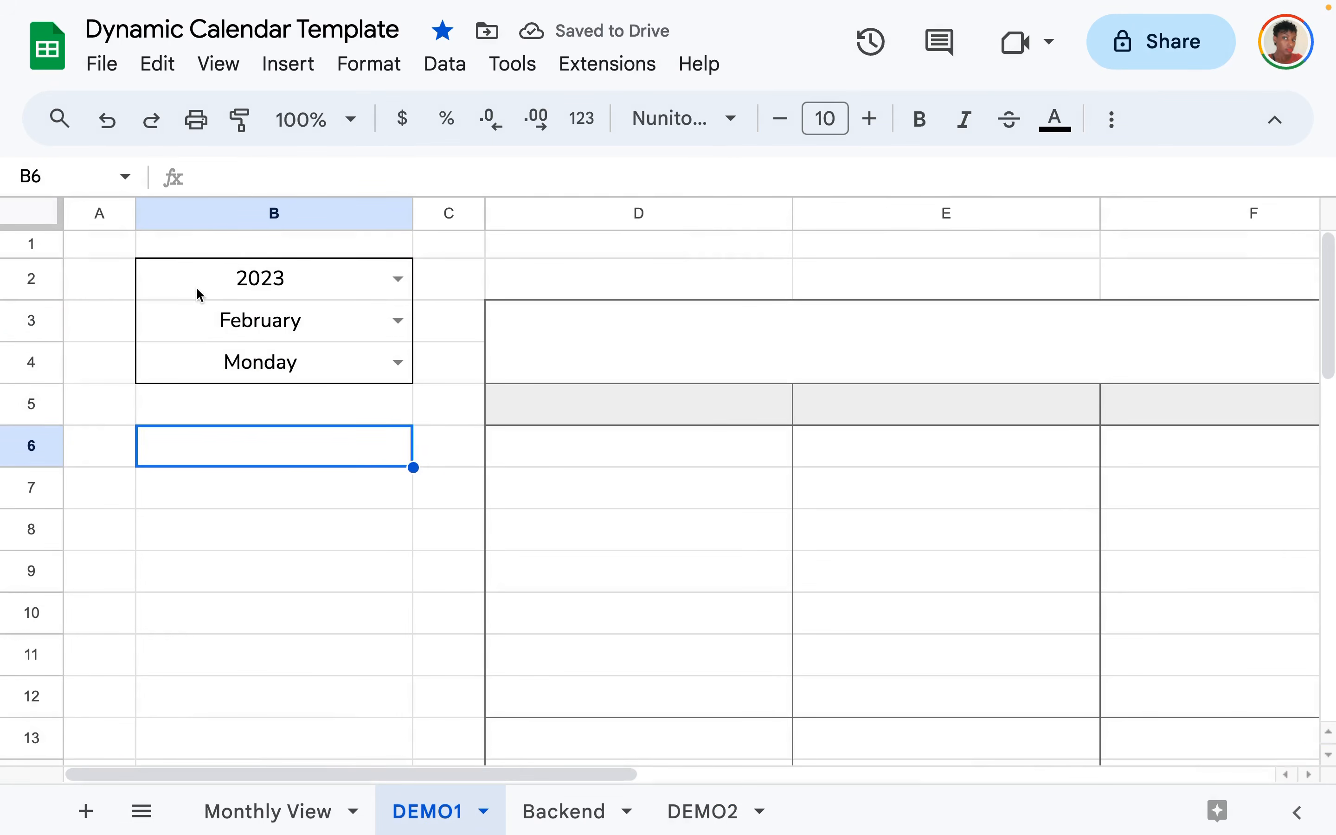
# Check the cell addresses of the year, month and start-day dropdowns on DEMO1 against the formula's references.
pyautogui.click(195, 286)
pyautogui.click(167, 325)
pyautogui.click(167, 381)
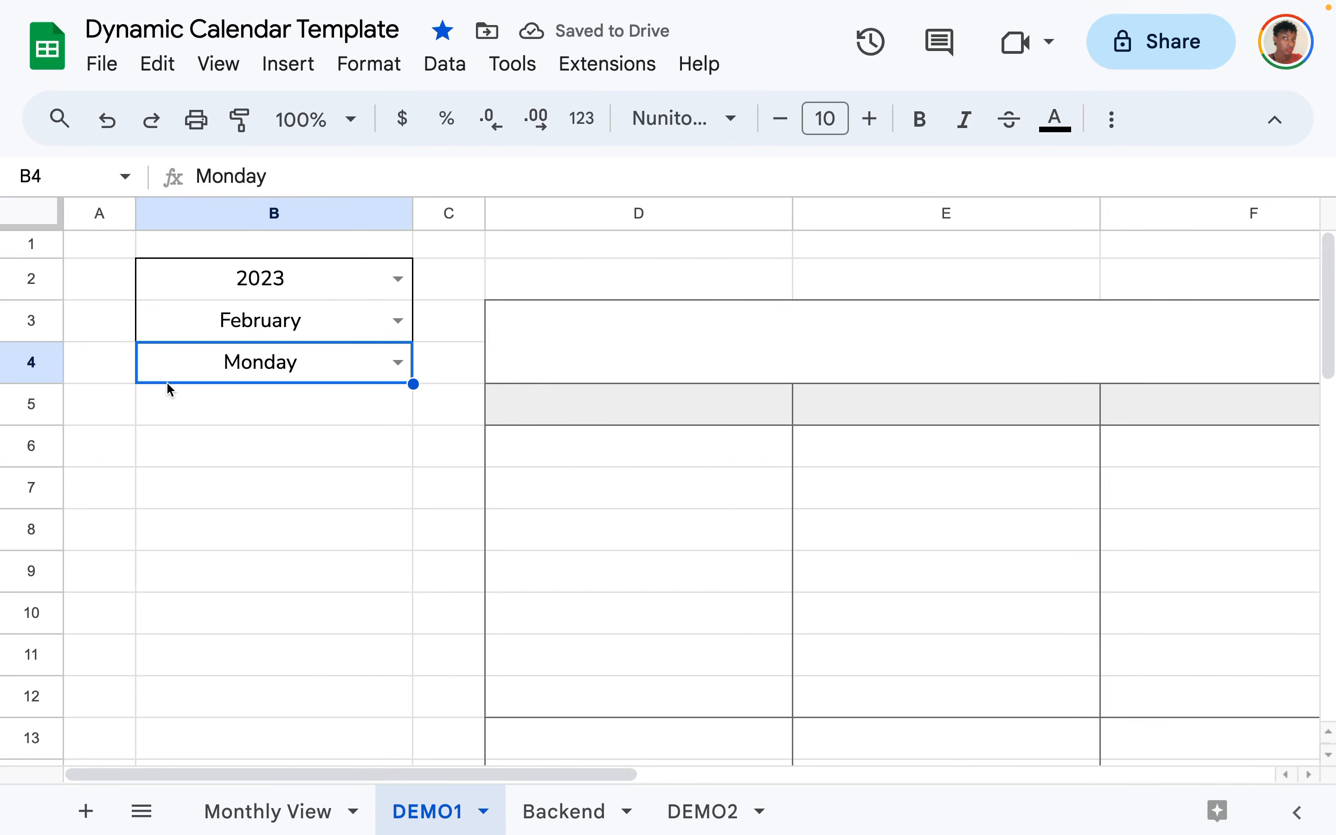
pyautogui.click(199, 280)
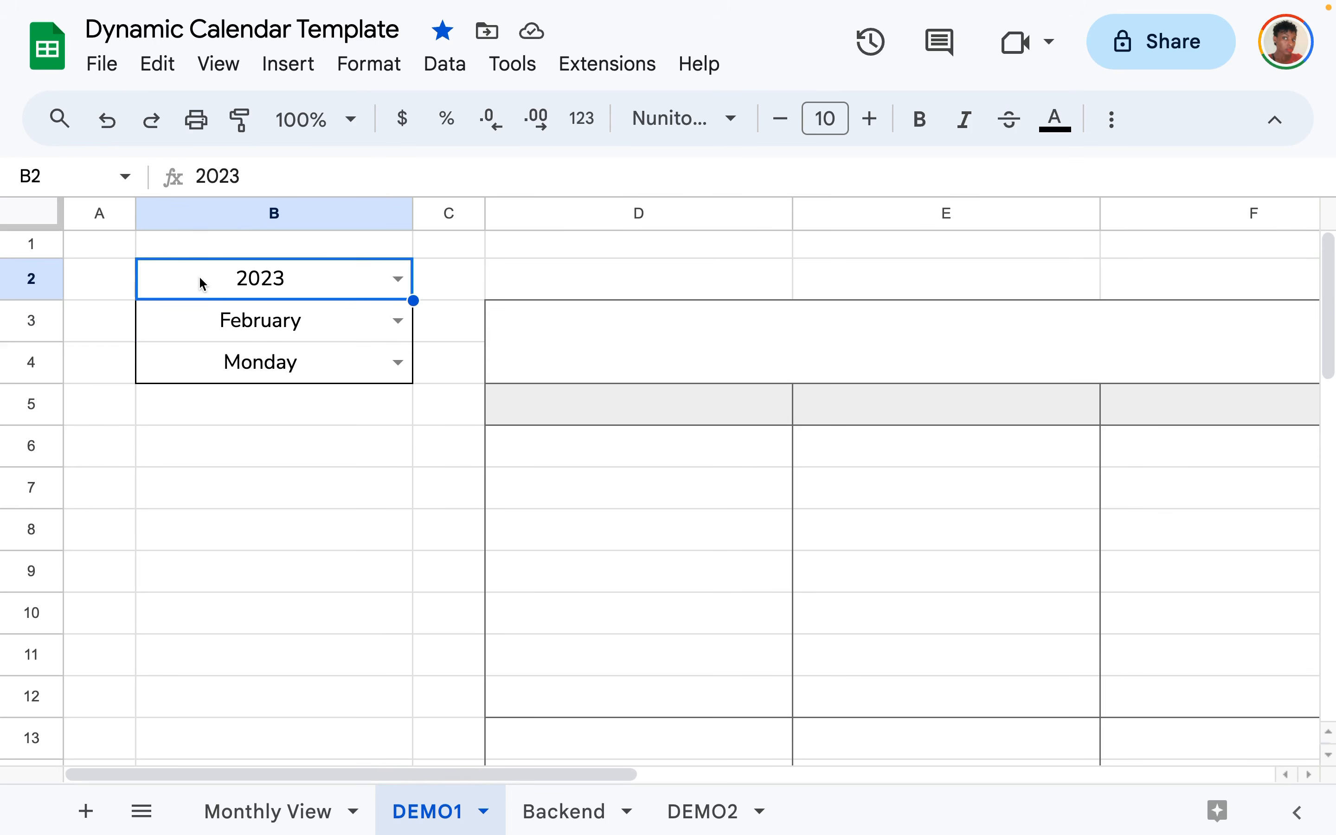
pyautogui.click(197, 328)
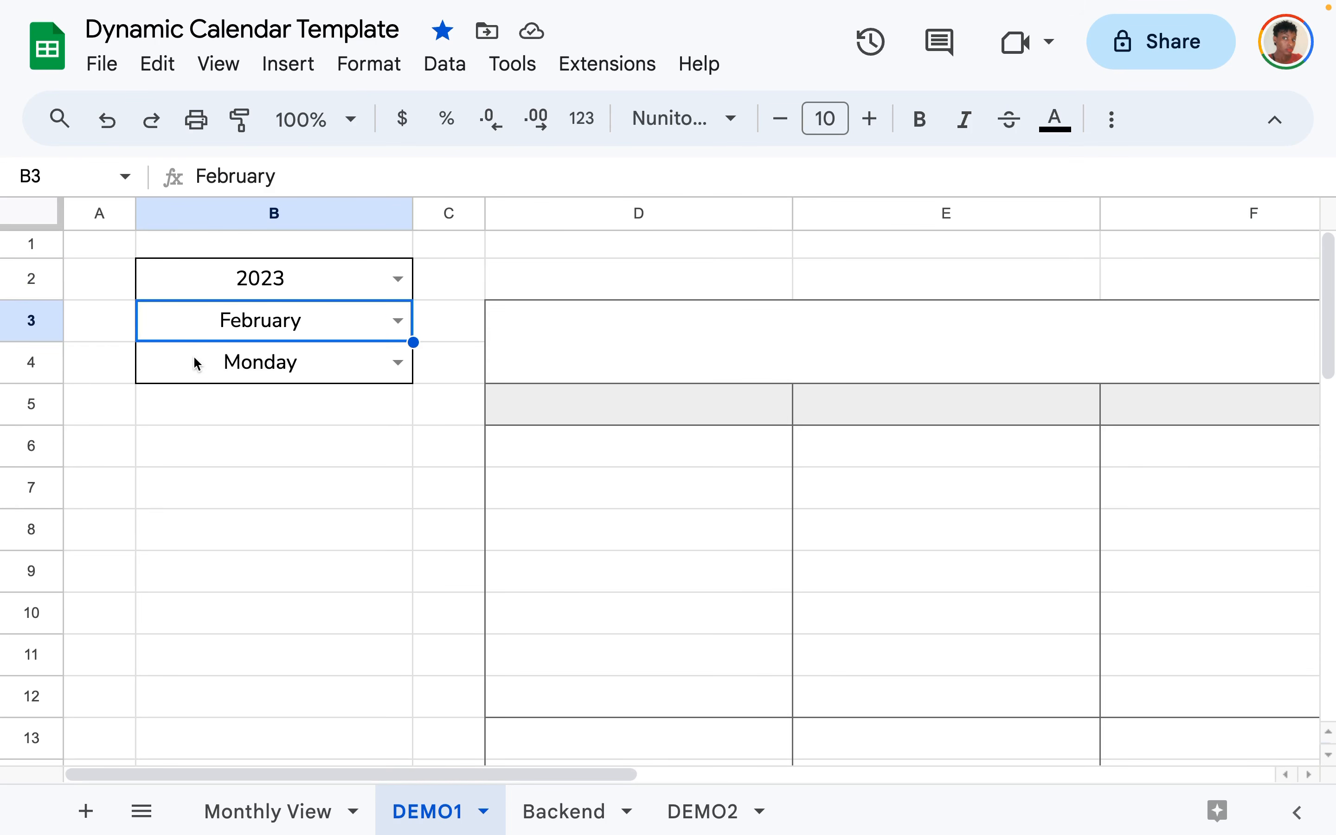
pyautogui.click(198, 378)
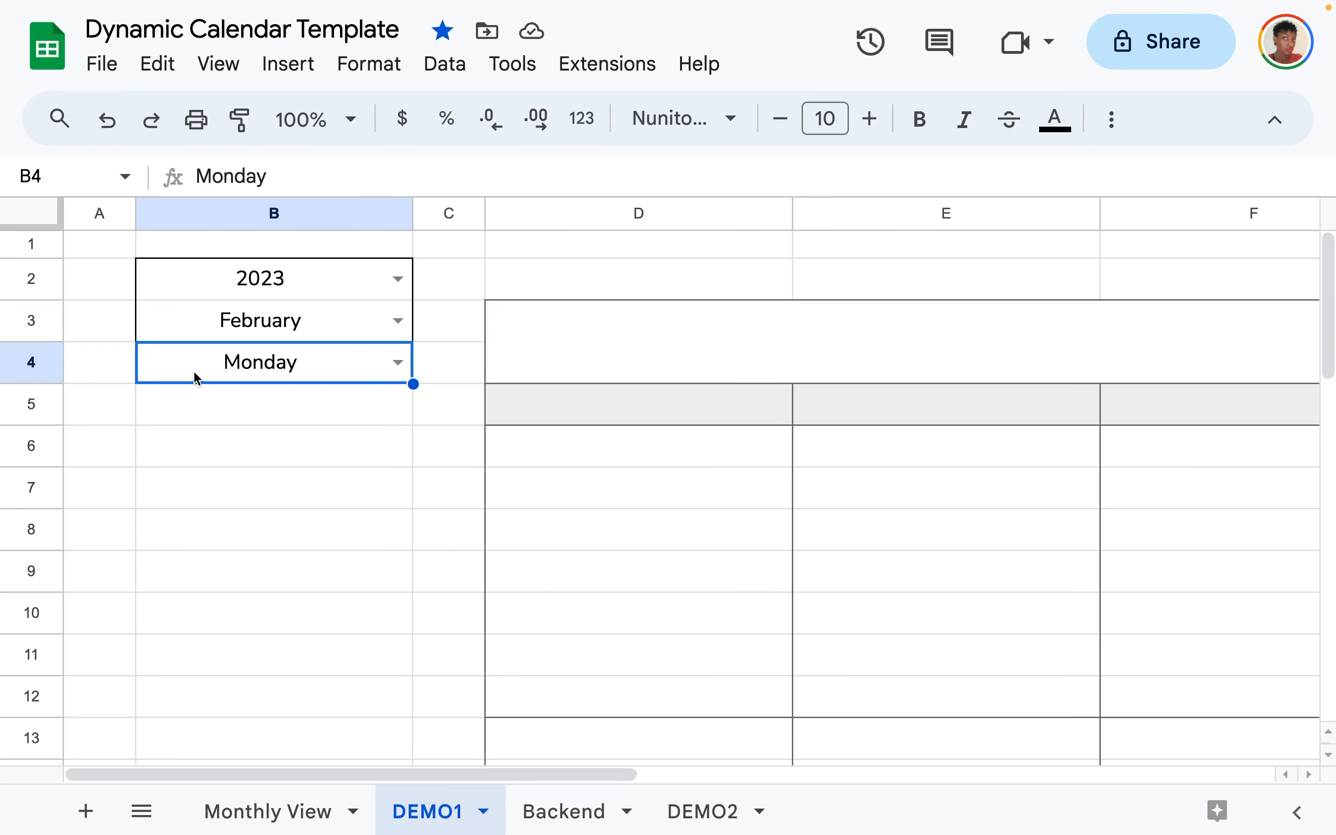
pyautogui.click(208, 279)
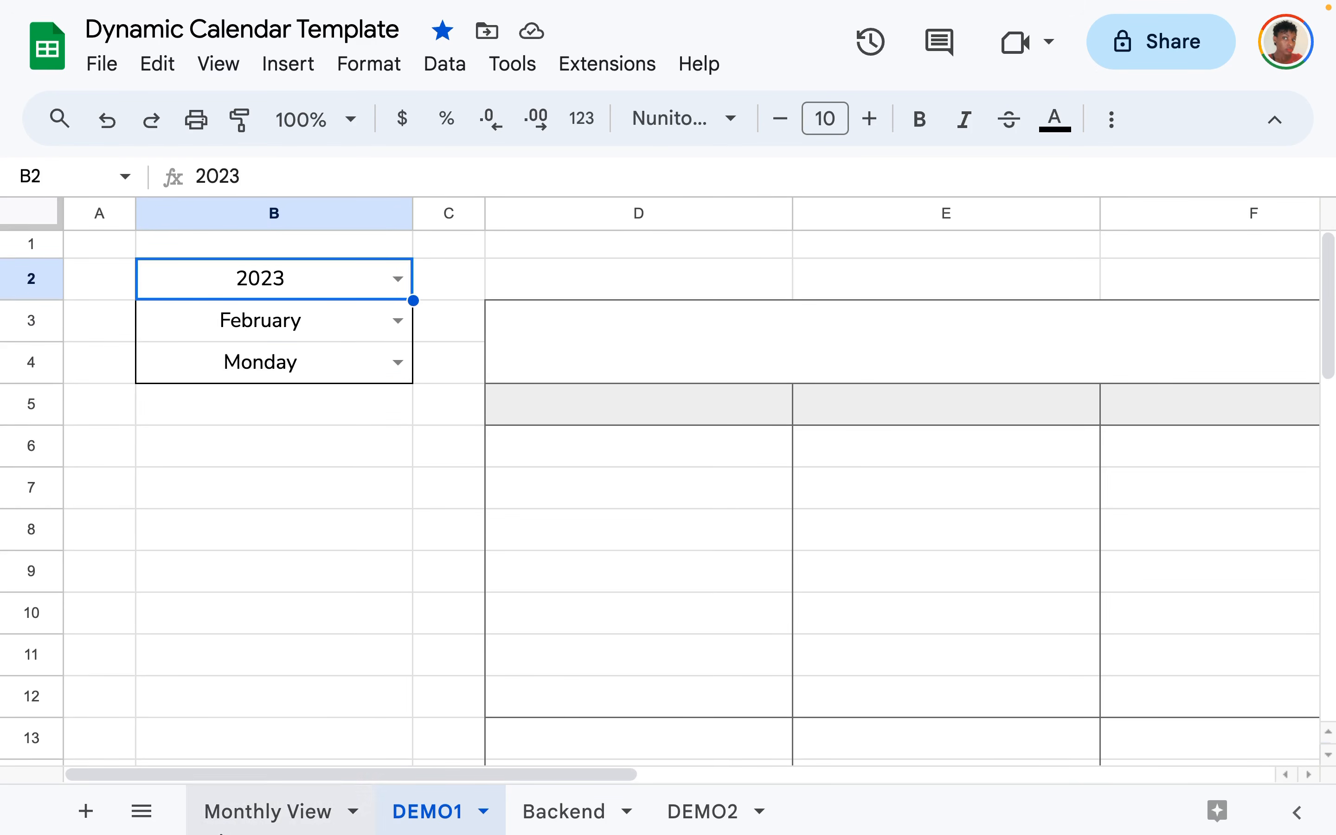
# In the DEMO2 cell F3 formula, replace the first DATE function's year reference F2 with 'DEMO1'!B3.
pyautogui.click(685, 812)
pyautogui.doubleClick(828, 338)
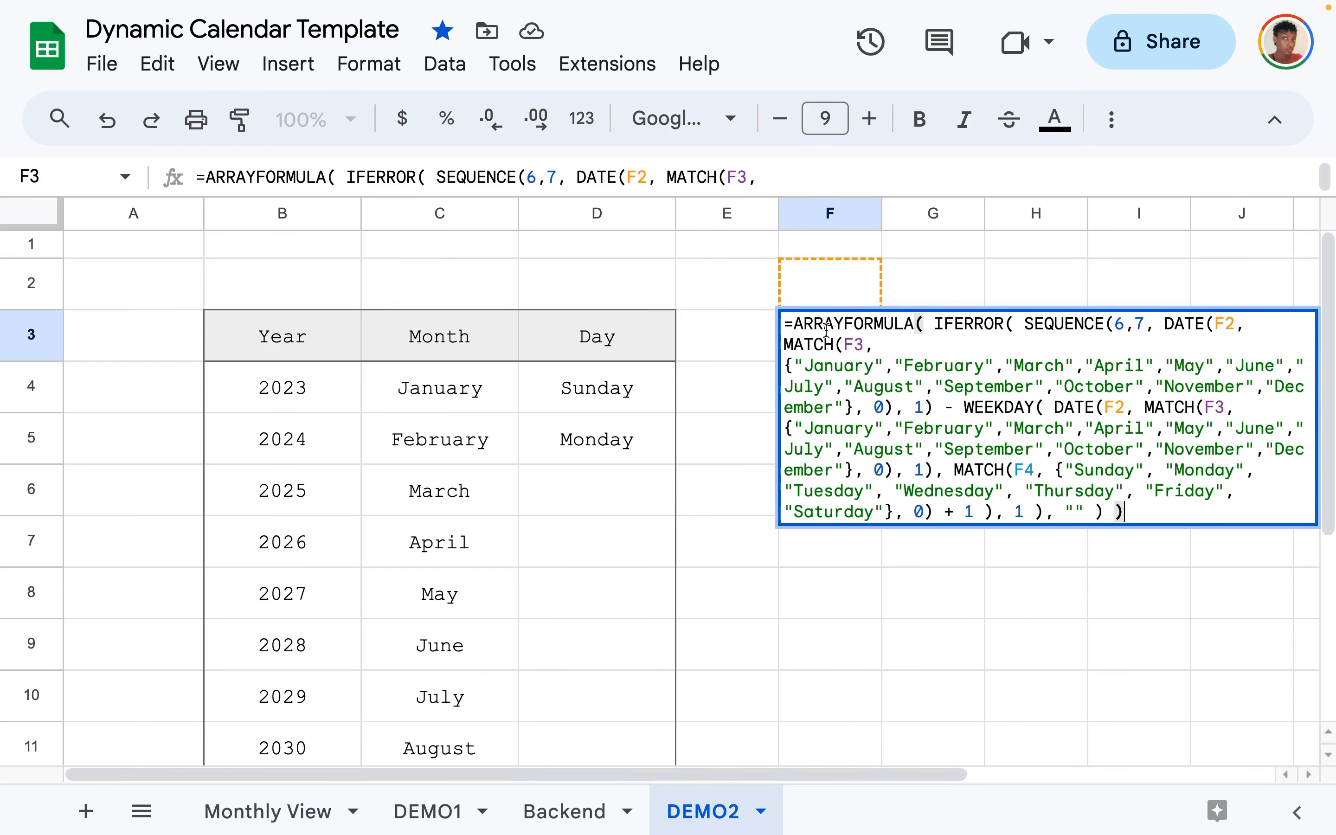
pyautogui.click(1233, 321)
pyautogui.press('BackSpace')
pyautogui.press('BackSpace')
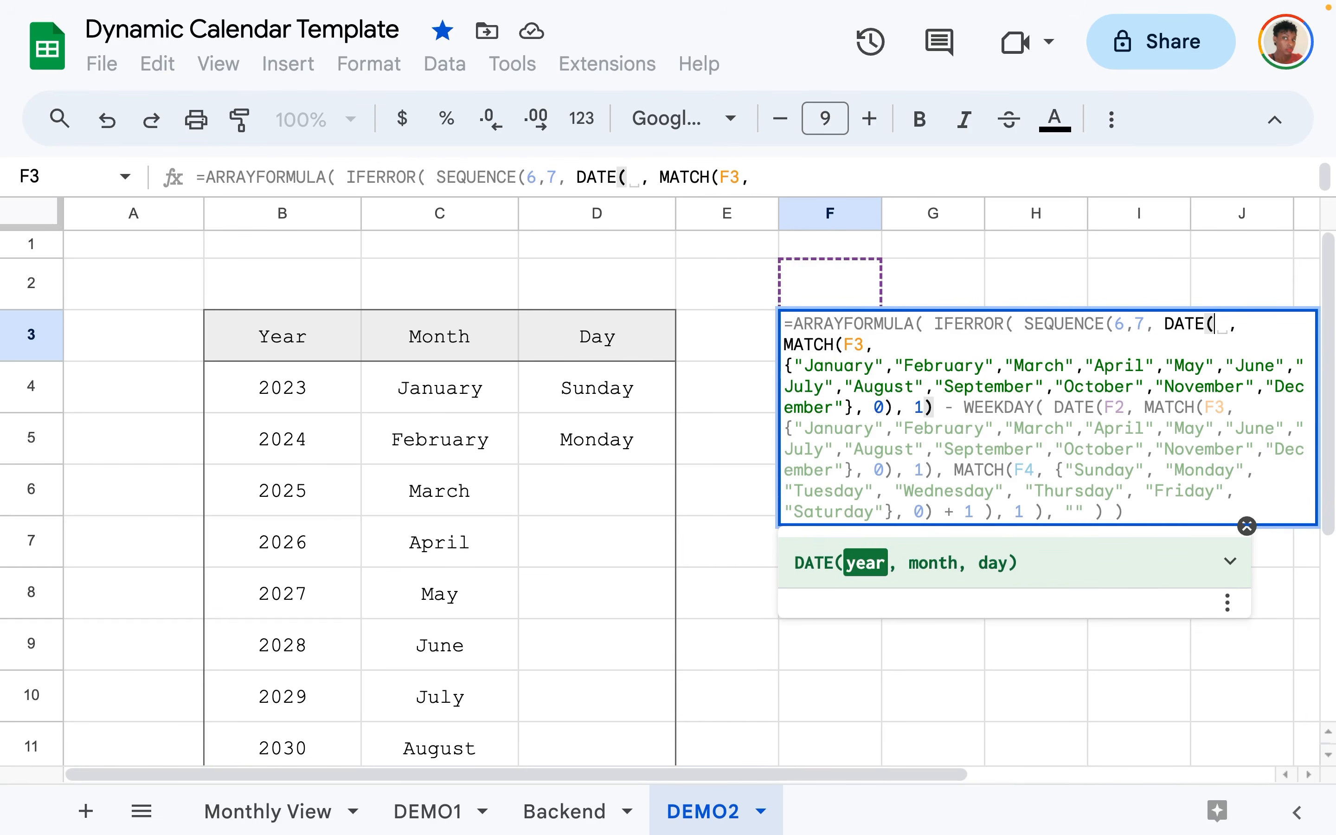
pyautogui.write("'")
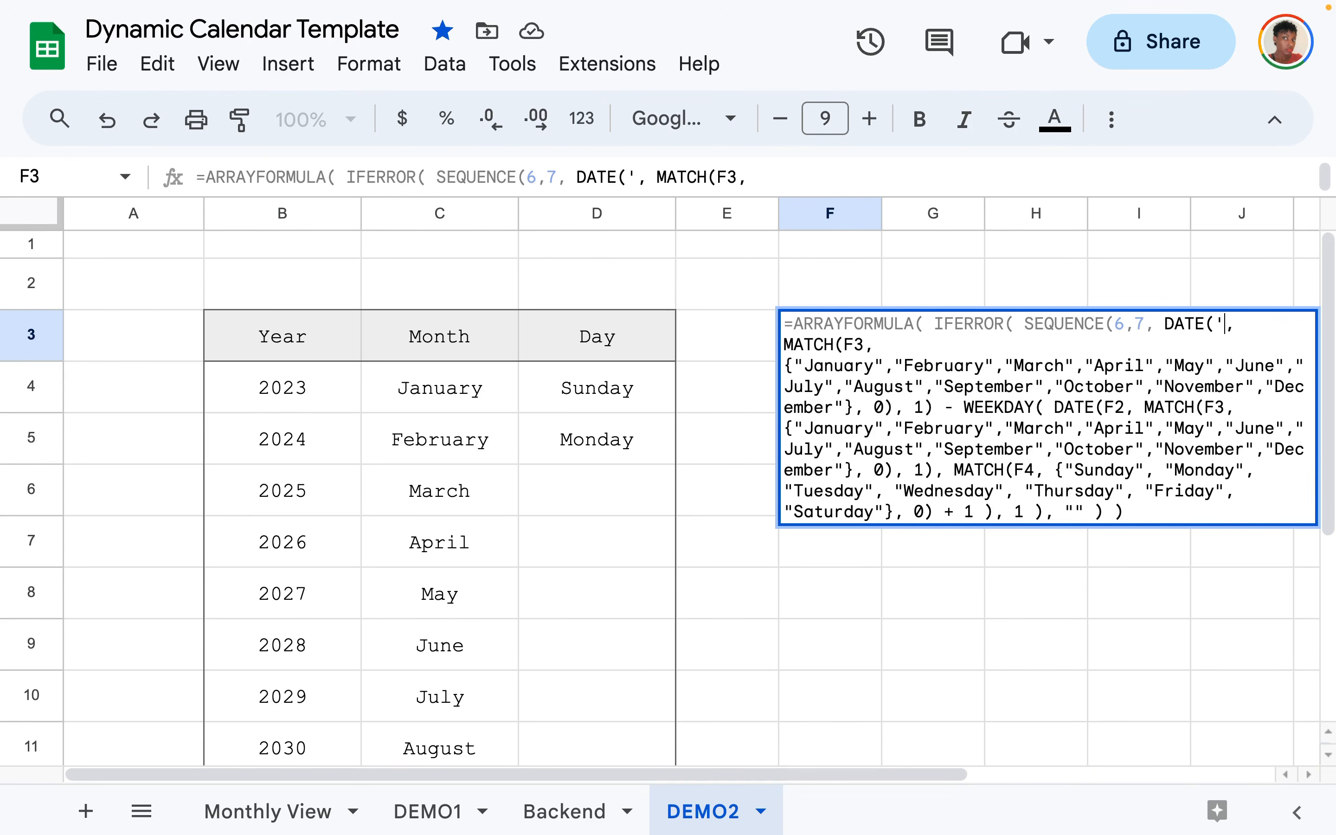
pyautogui.write('DEMO1')
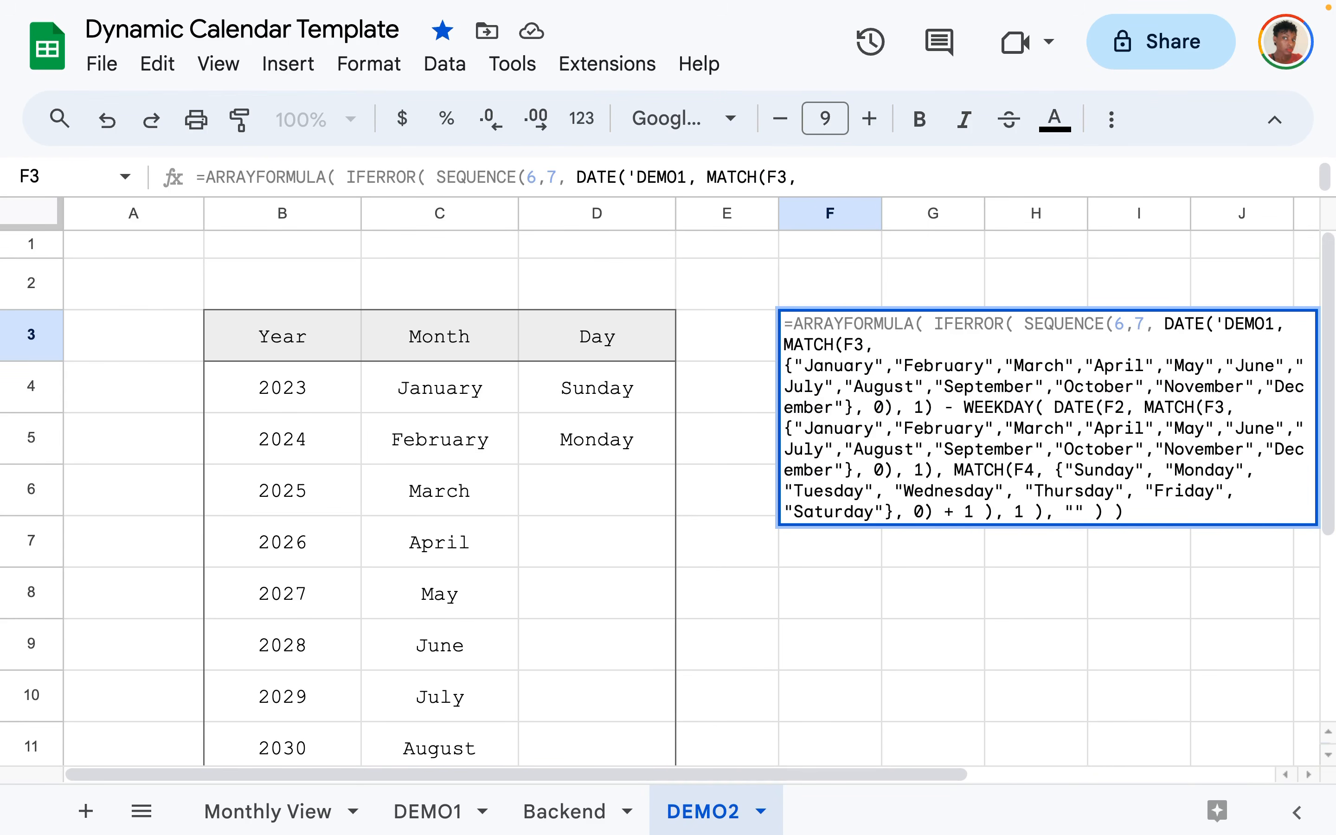
pyautogui.write("'!B")
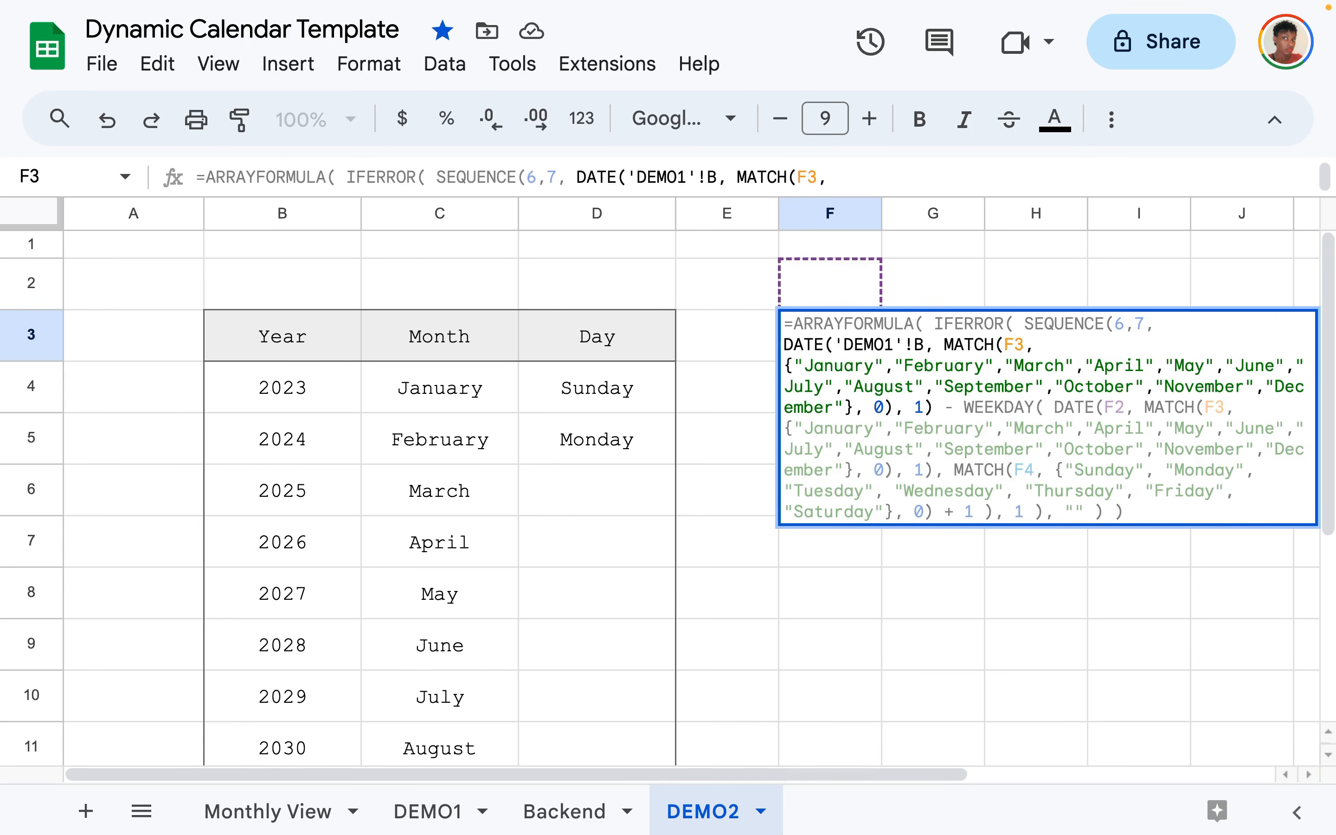
pyautogui.write('3')
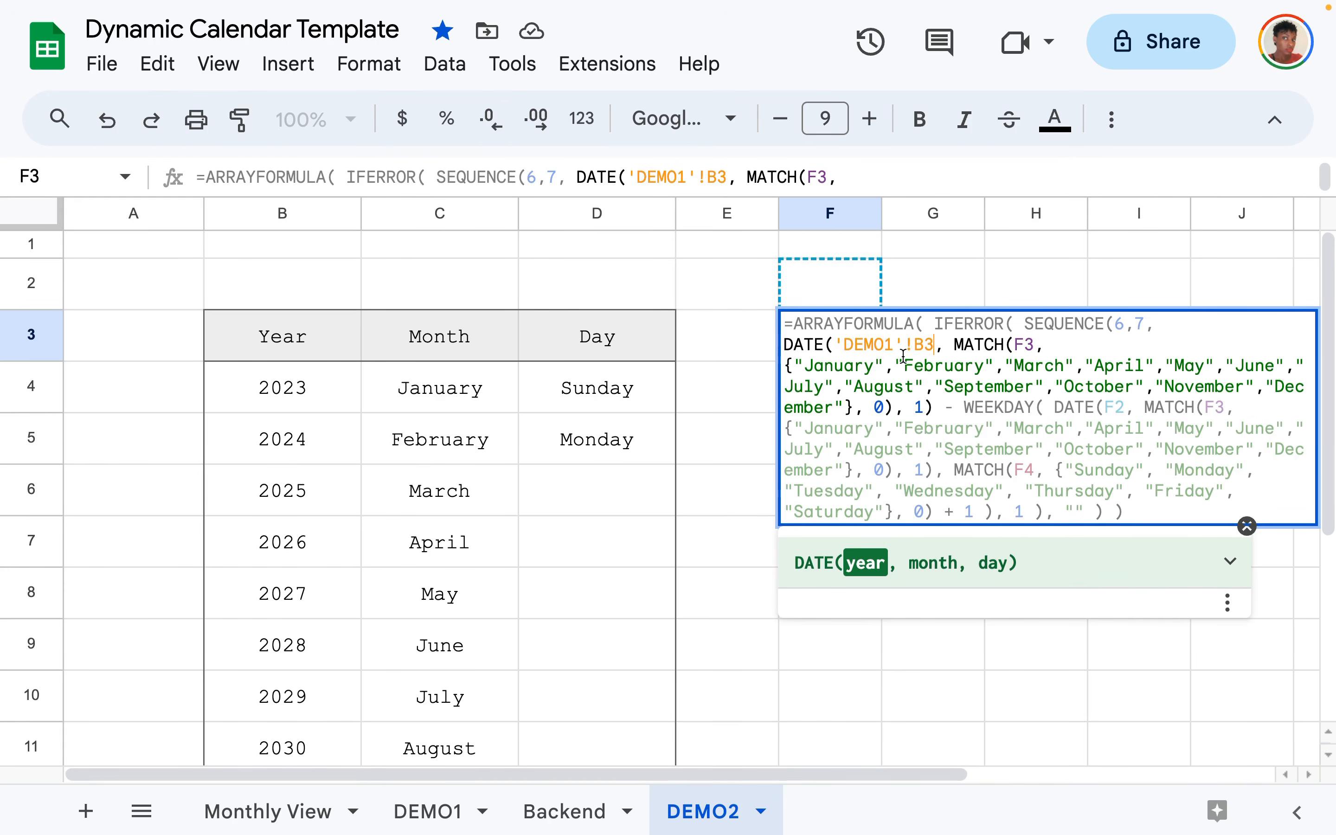
# Copy the 'DEMO1'! sheet prefix from the year reference to reuse it before F3 in the first MATCH function.
pyautogui.moveTo(886, 341); pyautogui.dragTo(915, 339)
pyautogui.hotkey('ctrl', 'c')
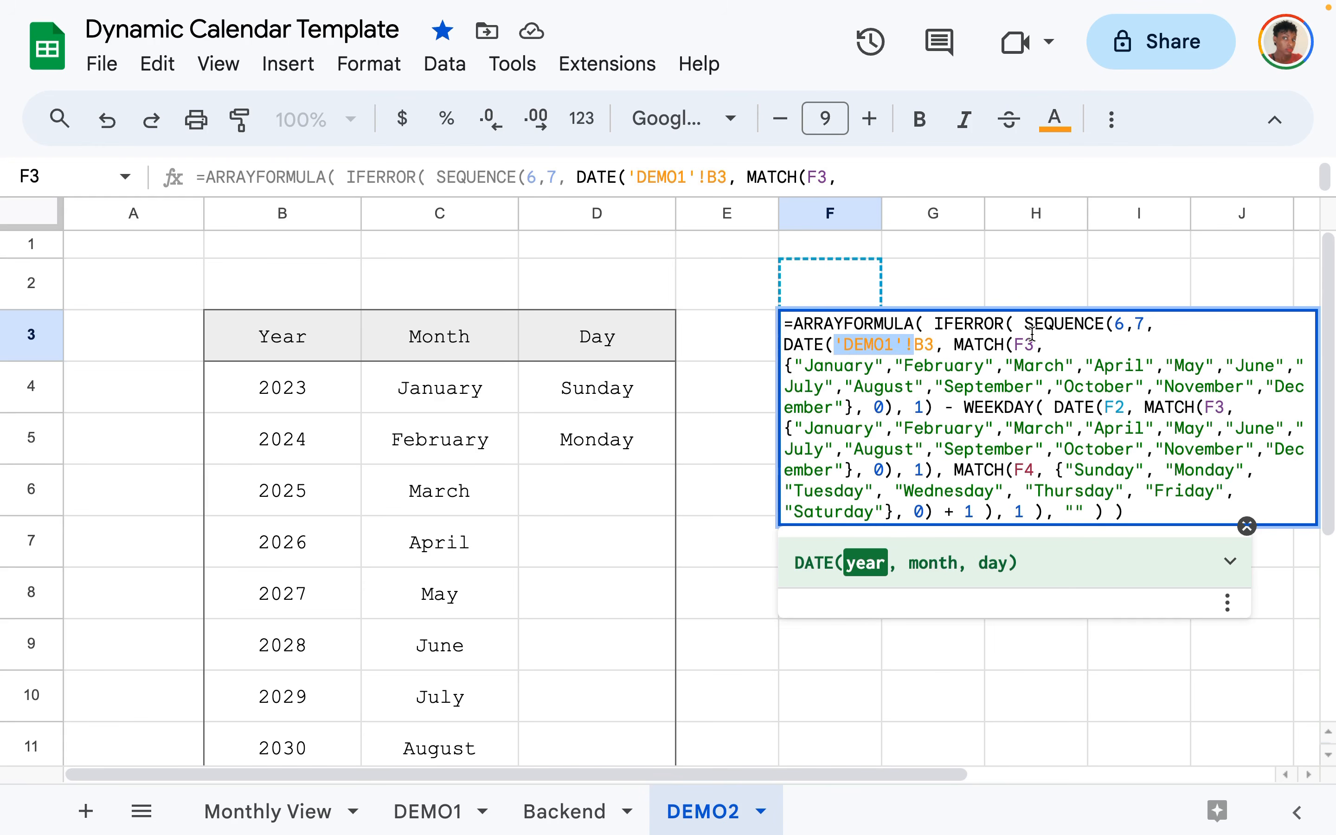
pyautogui.click(1015, 341)
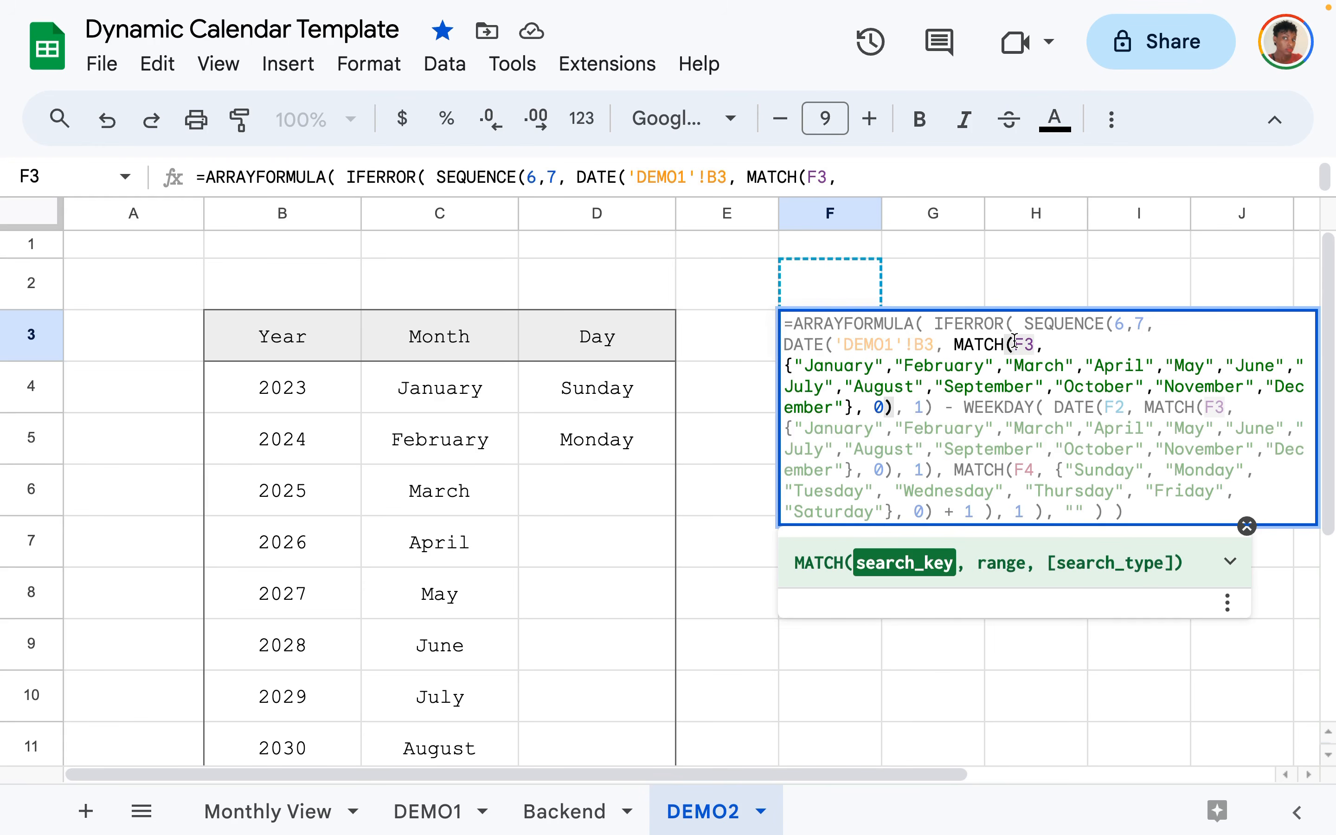
# Replace the first MATCH function's F3 reference with 'DEMO1'!B3 in the formula of cell F3.
pyautogui.hotkey('ctrl', 'v')
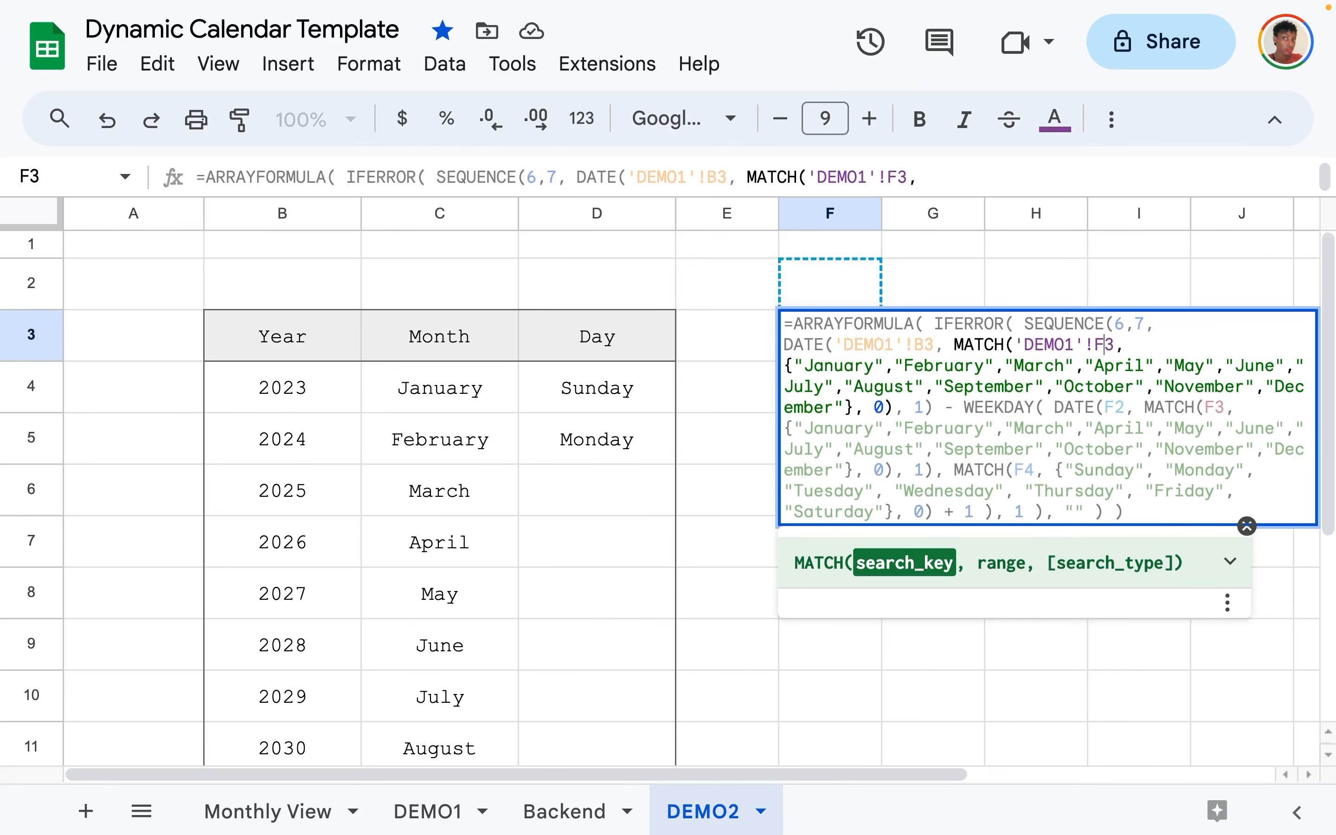
pyautogui.press('Delete')
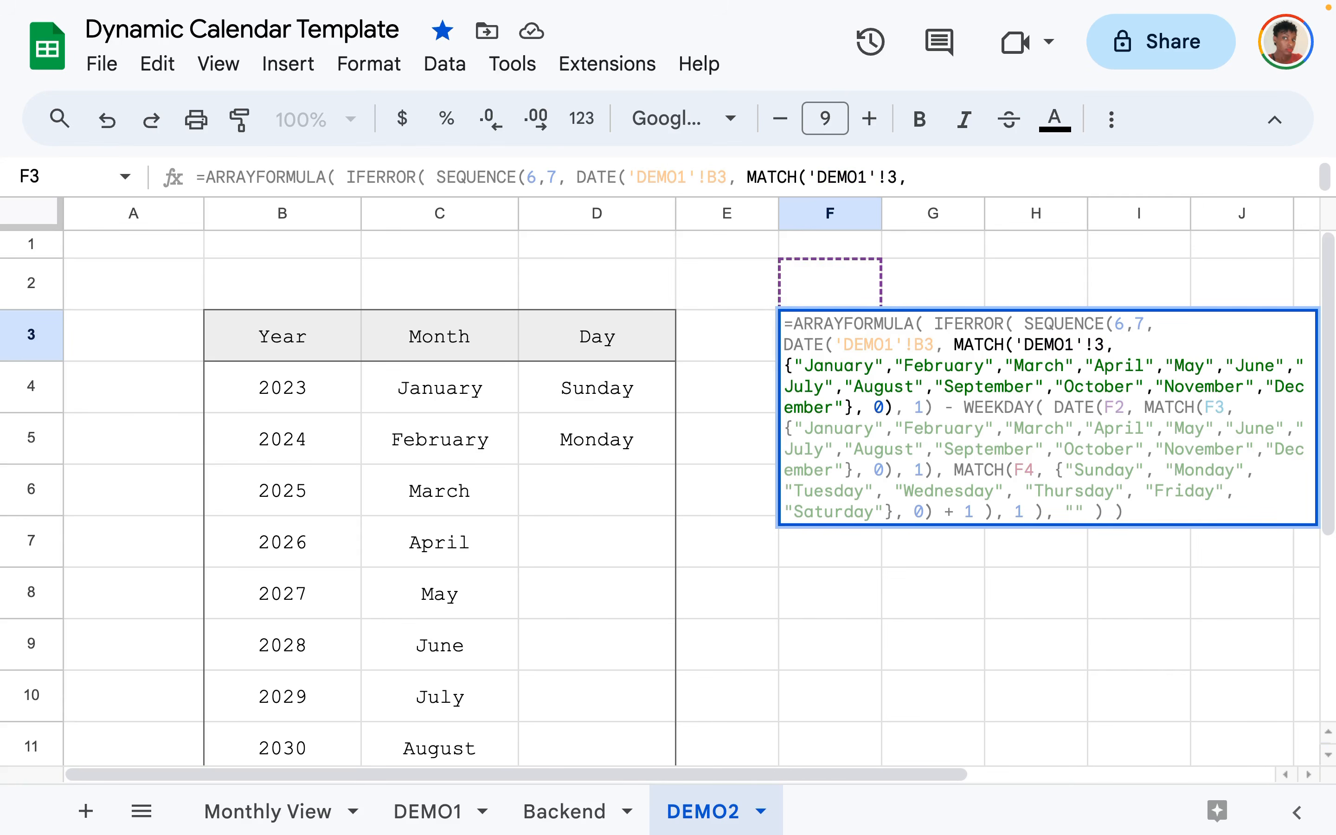
pyautogui.write('B')
pyautogui.click(1063, 386)
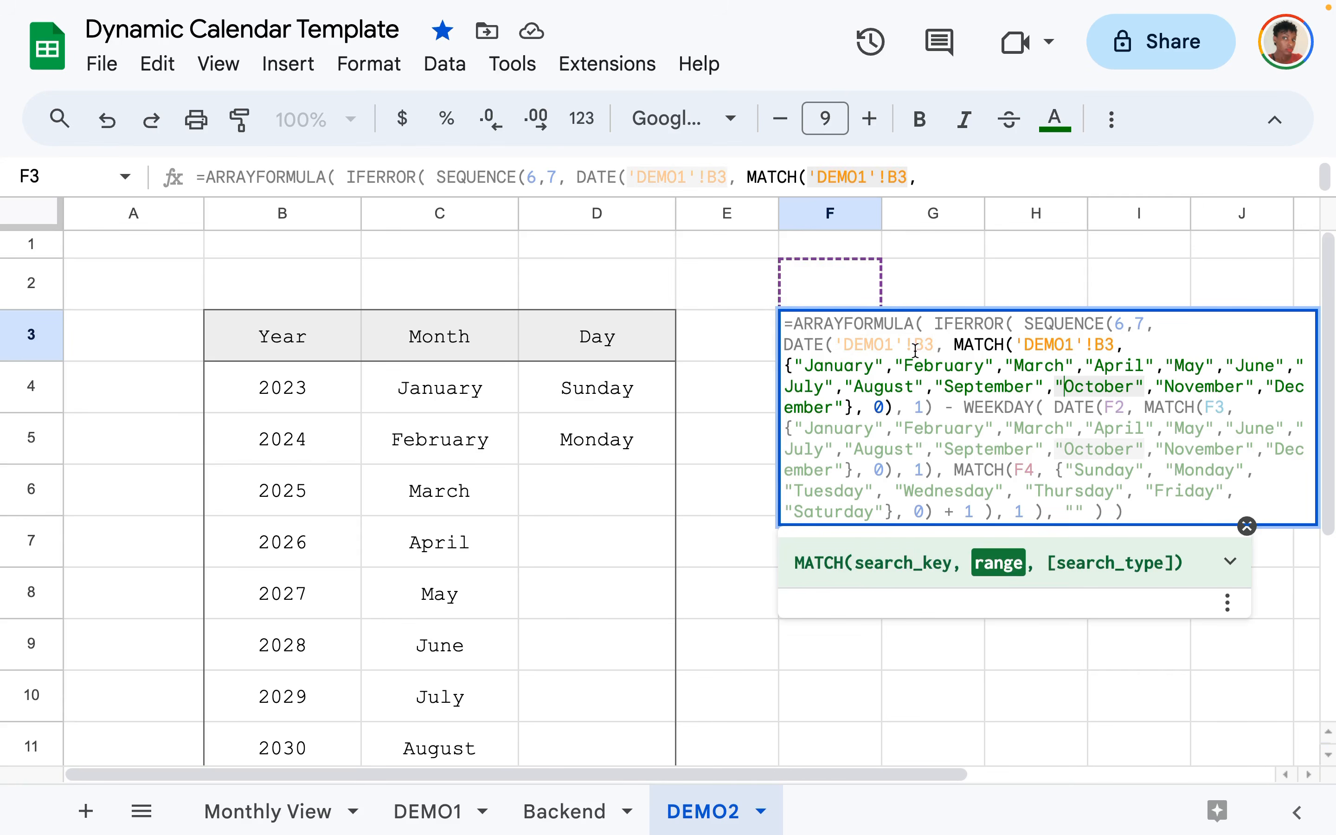
# Replace the year reference F2 in the DATE function inside WEEKDAY with 'DEMO1'!B2.
pyautogui.click(1121, 406)
pyautogui.press('BackSpace')
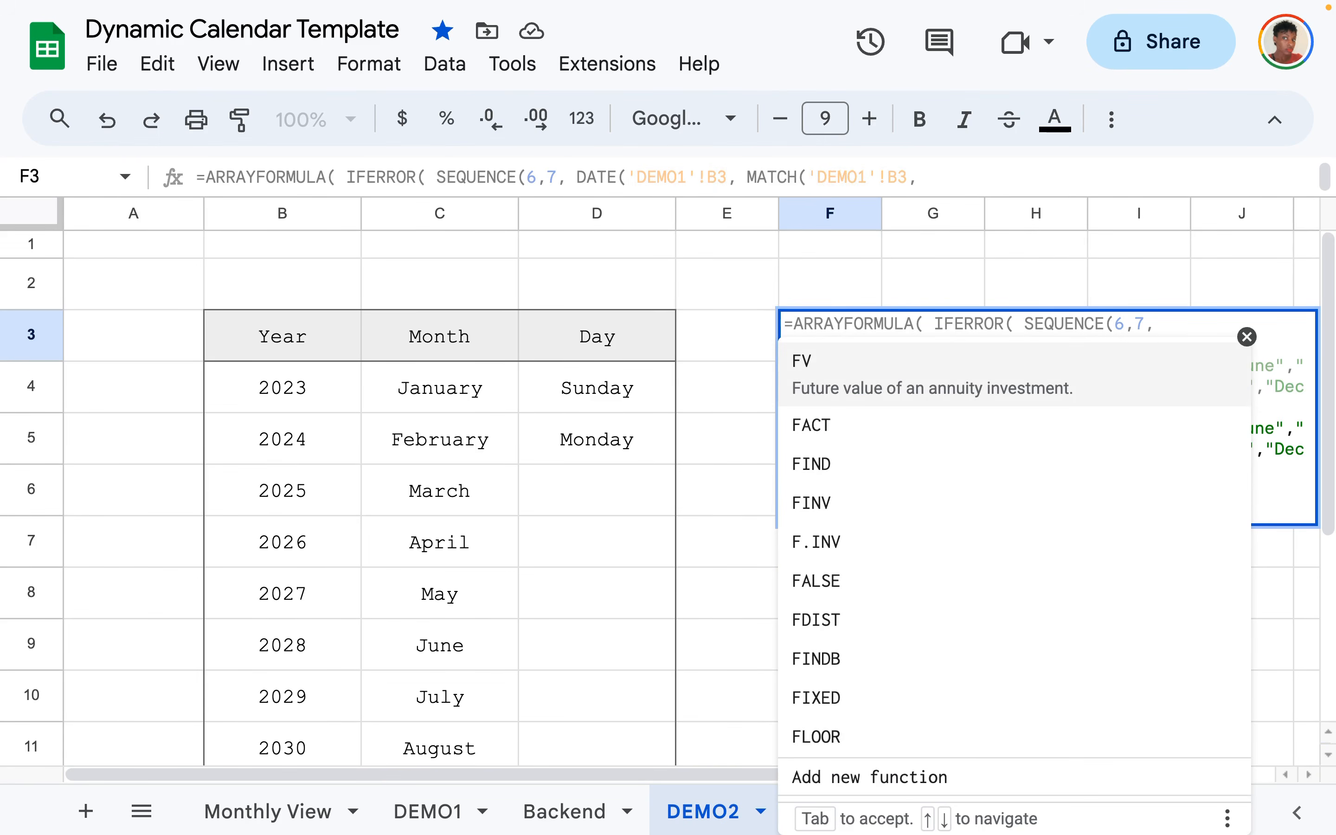
pyautogui.press('BackSpace')
pyautogui.write("'DEMO1'!")
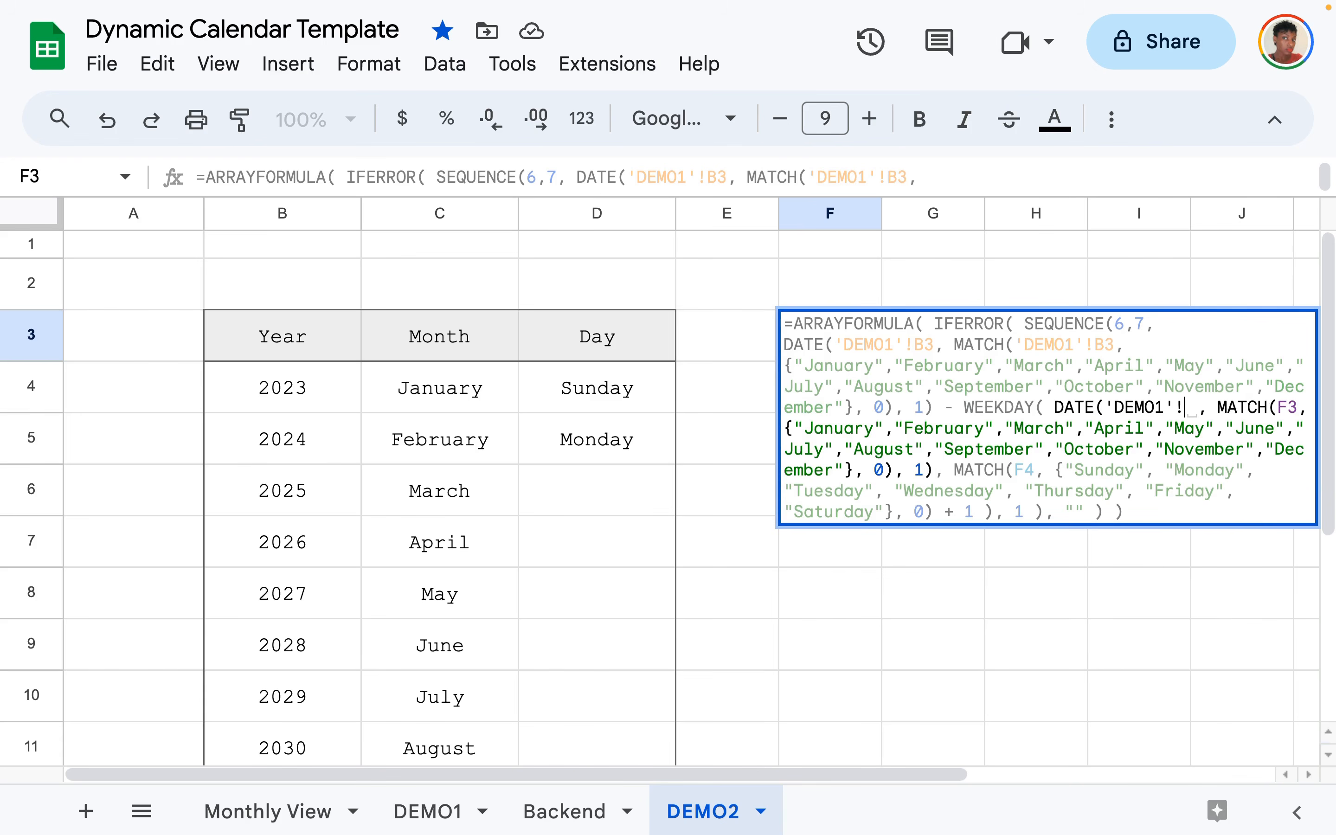
pyautogui.write('B2')
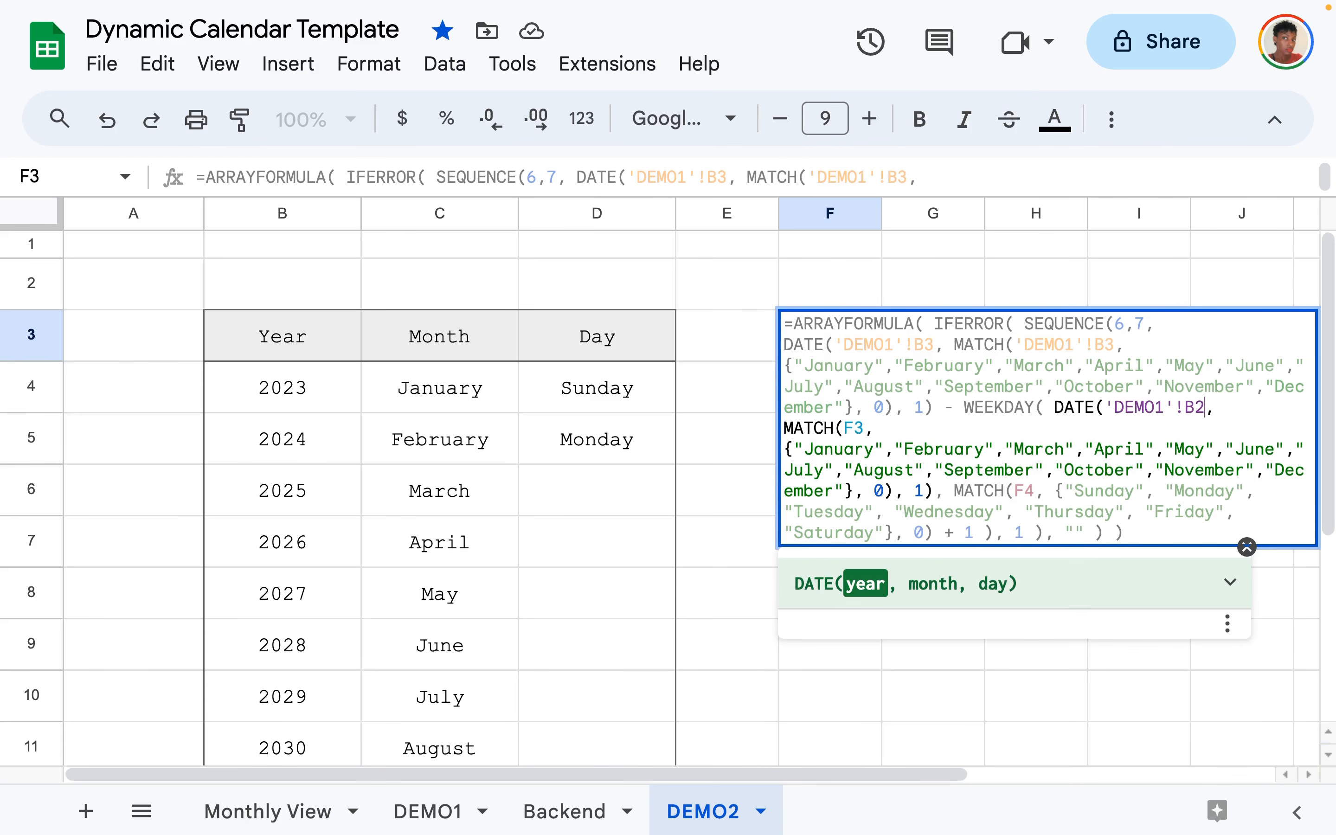
# Replace the F3 month reference in the MATCH function inside WEEKDAY's DATE with 'DEMO1'!B3.
pyautogui.click(865, 426)
pyautogui.press('BackSpace')
pyautogui.press('BackSpace')
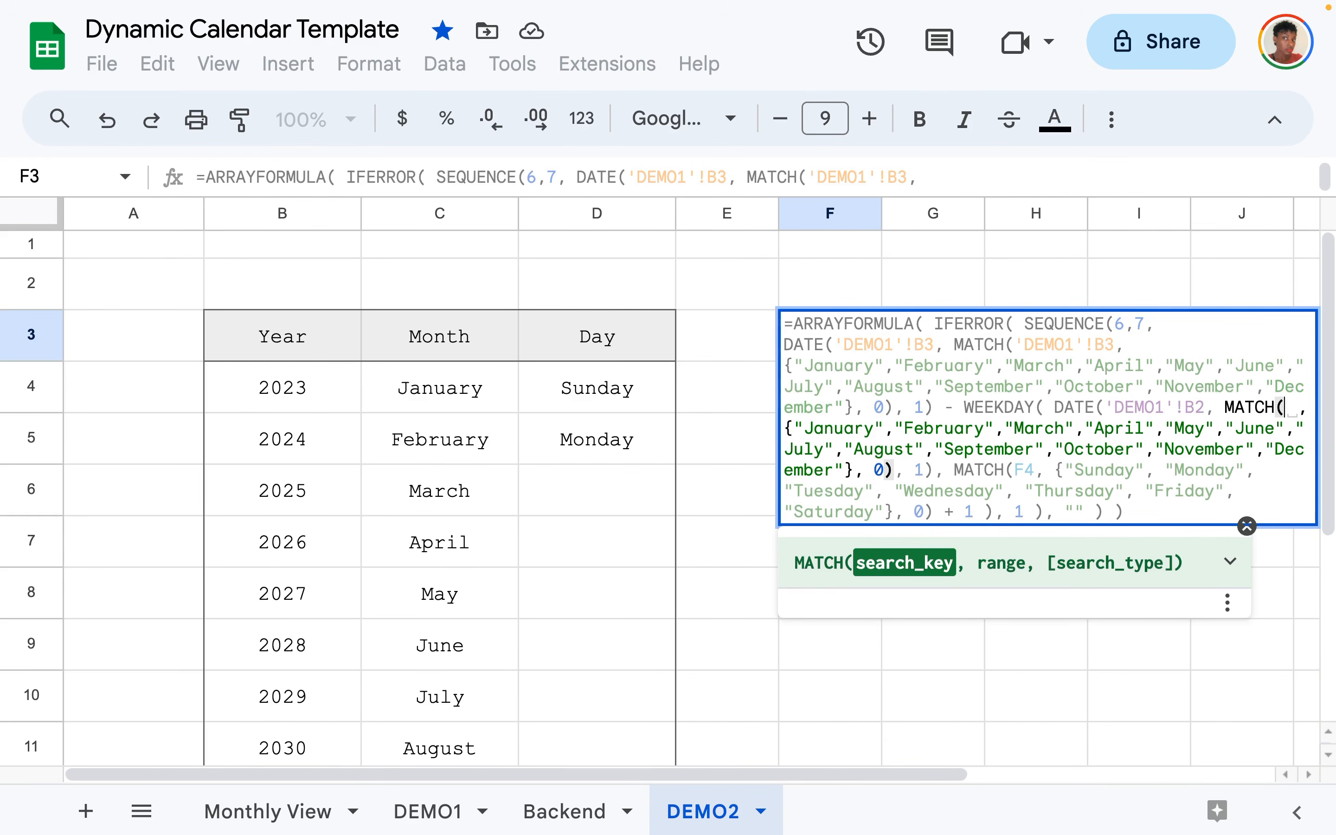
pyautogui.write("'DEMO1'!")
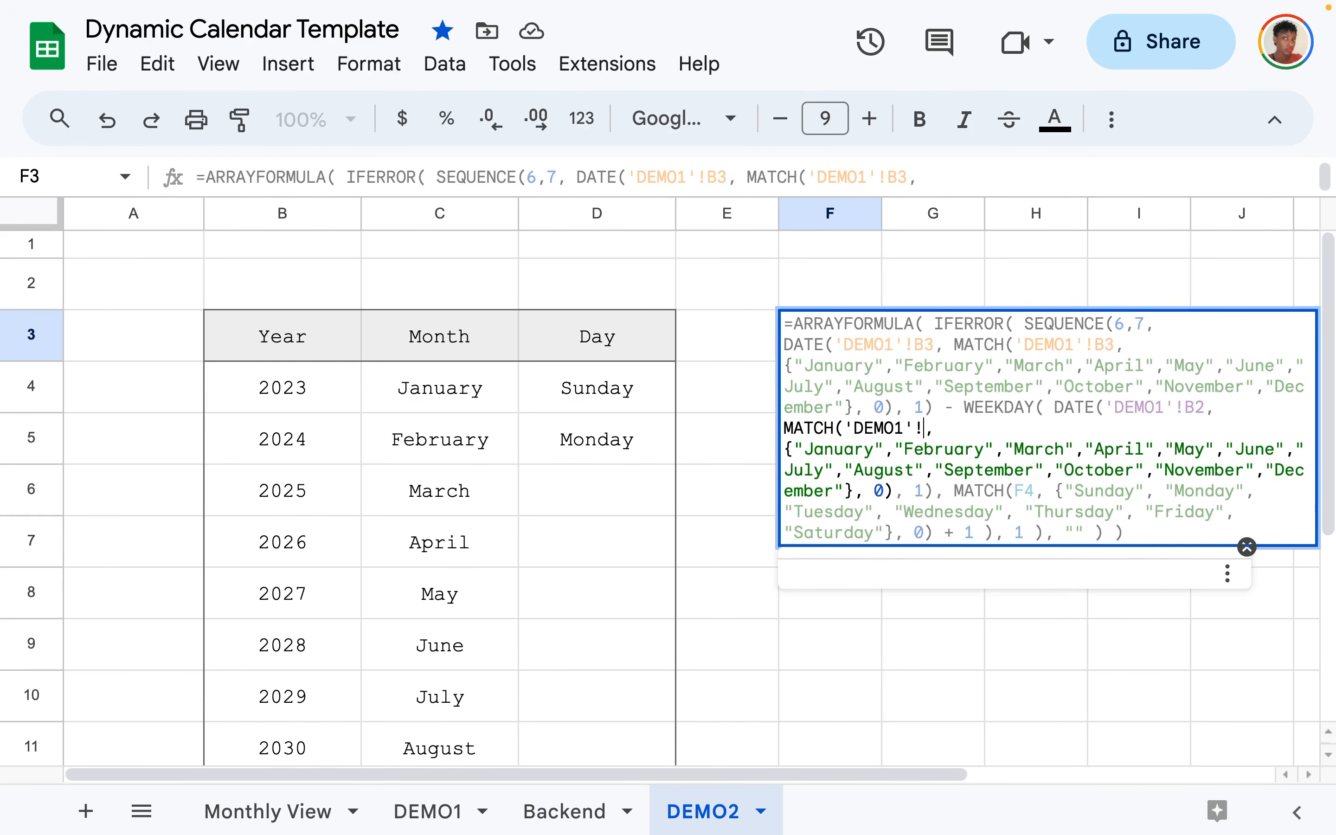
pyautogui.write('B3')
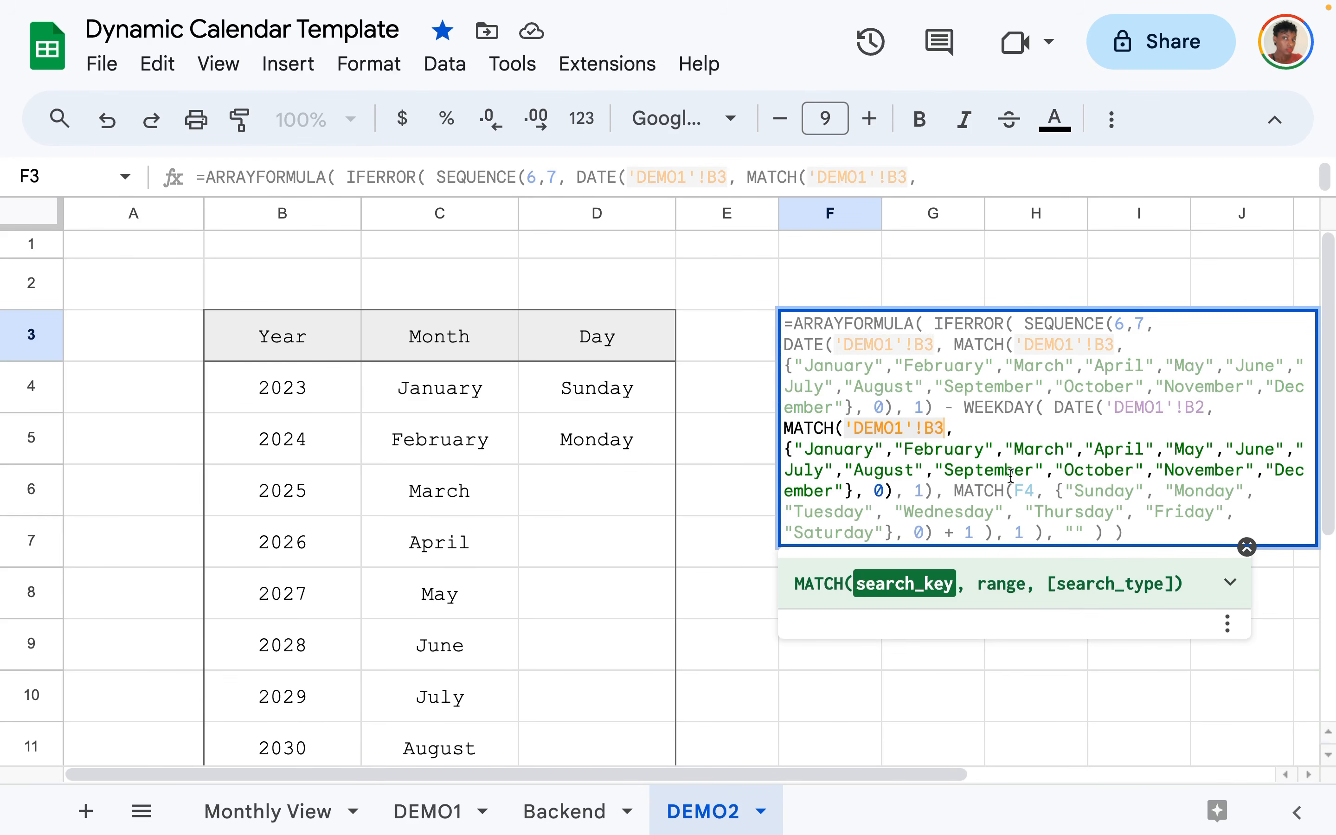
# Replace the F4 reference in the weekday MATCH function with 'DEMO1'!B4 and commit the formula.
pyautogui.doubleClick(1025, 490)
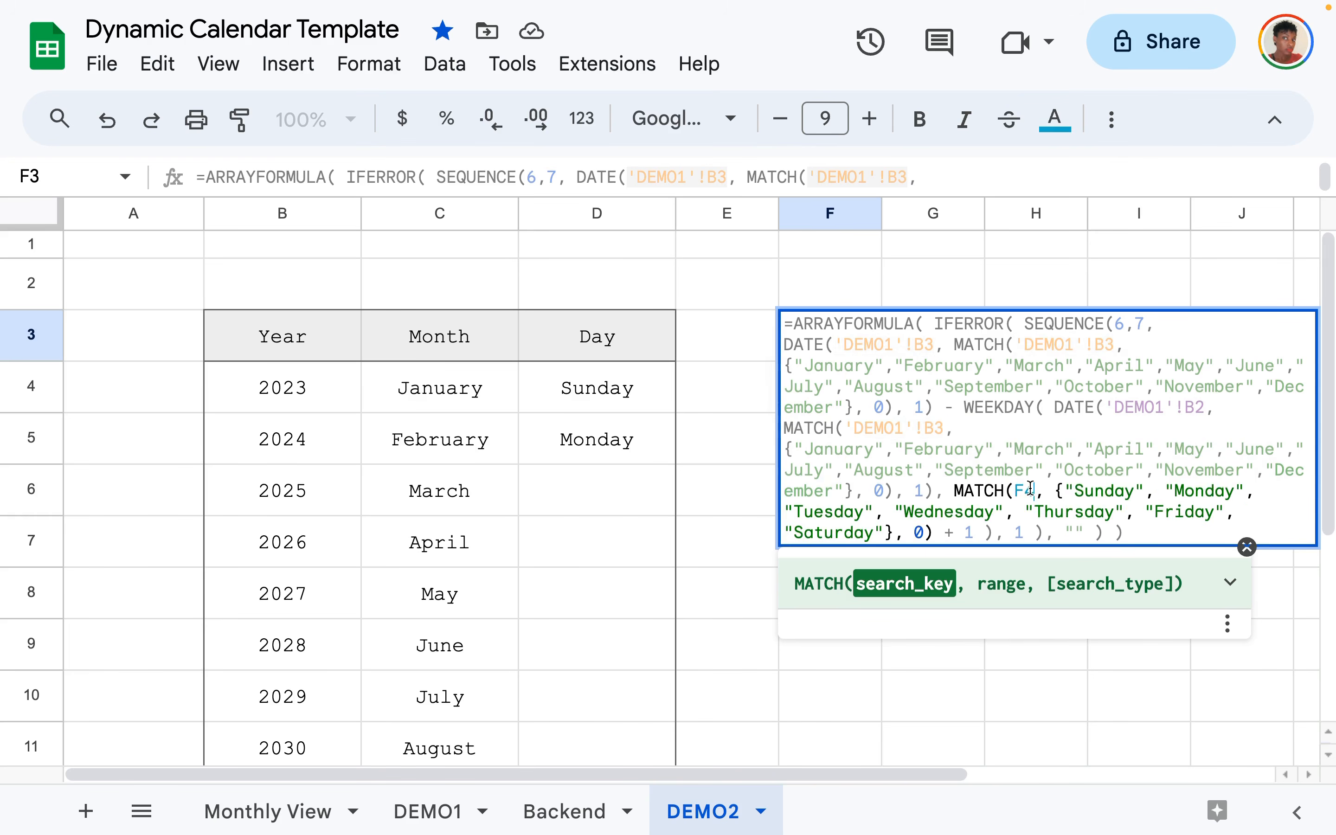
pyautogui.press('BackSpace')
pyautogui.write("'DEMO1'!")
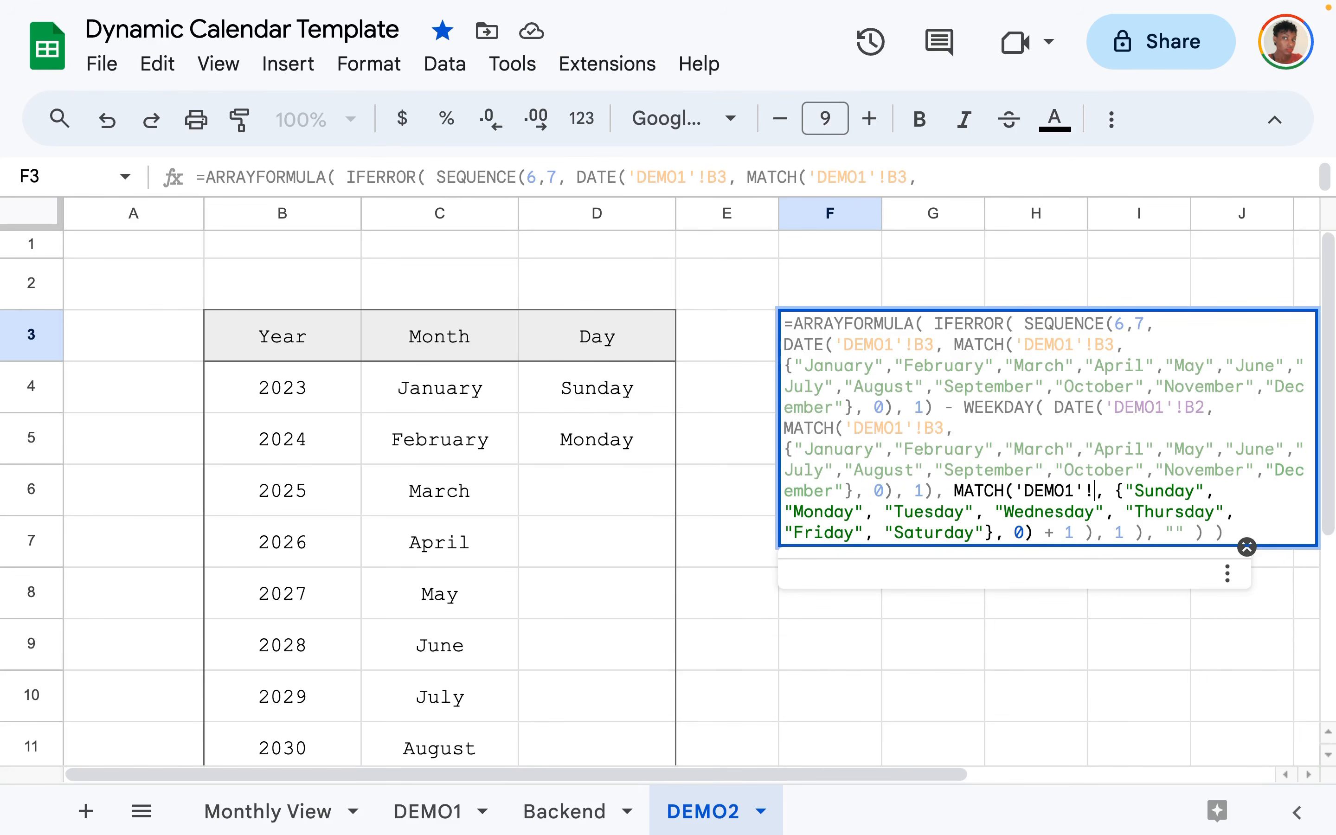
pyautogui.write('B4')
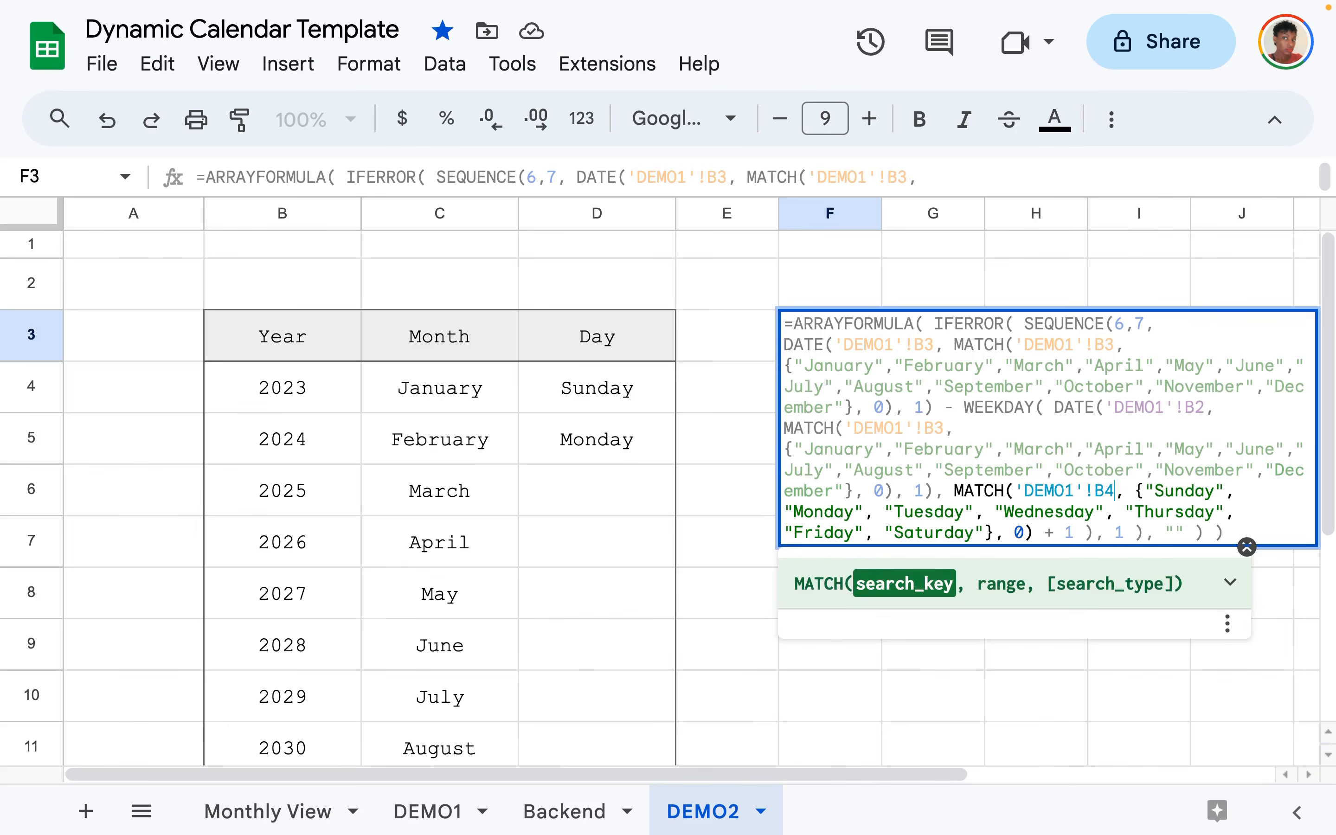
pyautogui.press('Return')
# Compare DEMO2's F3 formula with the original on the Backend sheet and set its first DATE year reference to DEMO1!B2.
pyautogui.click(820, 349)
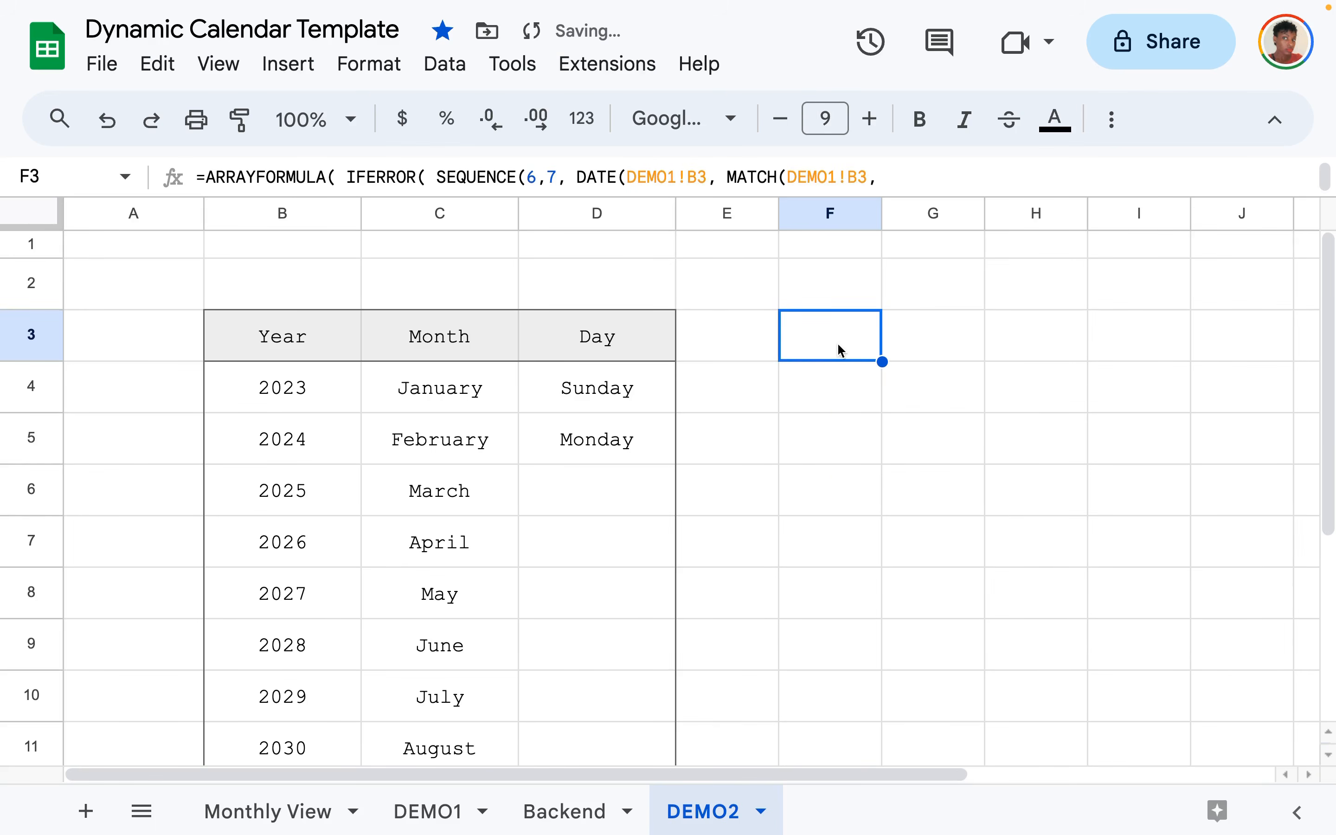
pyautogui.doubleClick(815, 343)
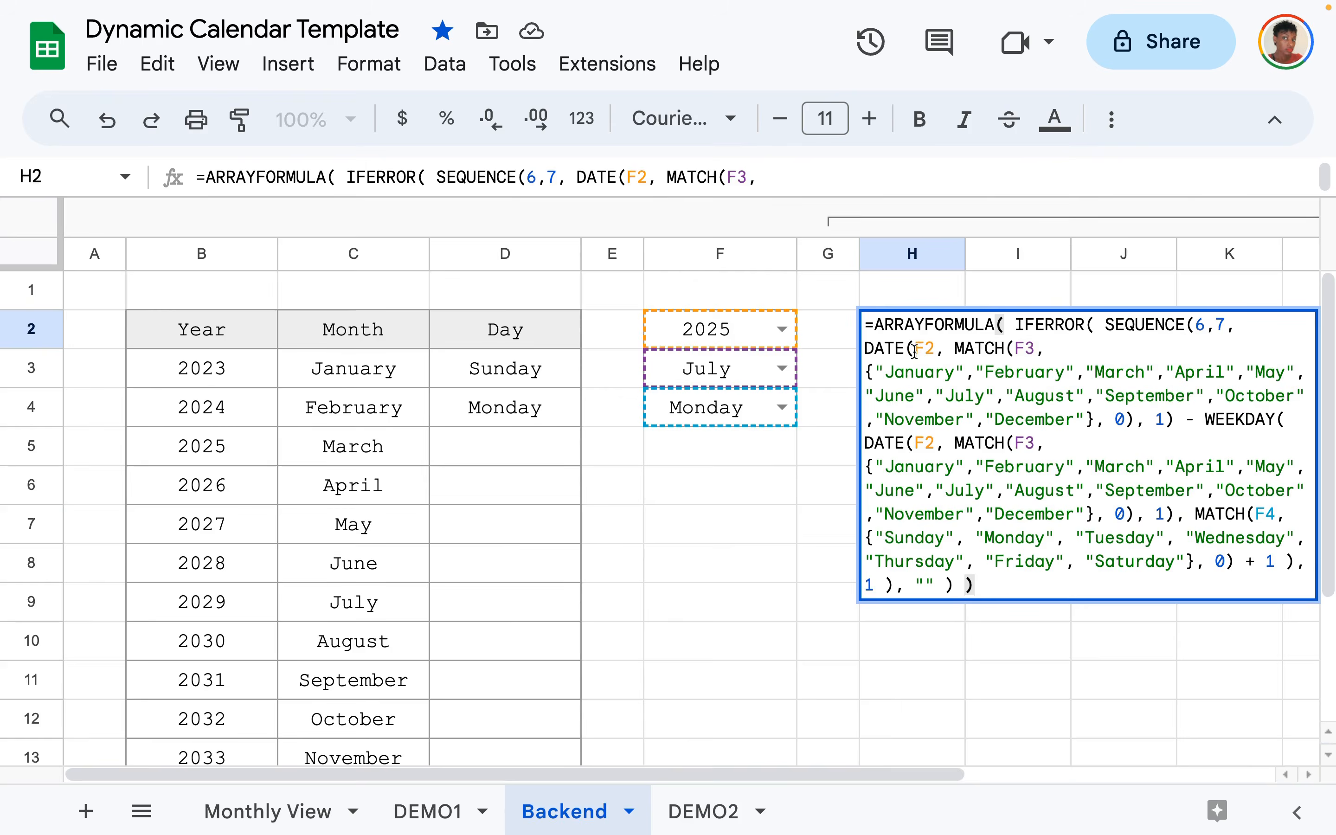
pyautogui.click(706, 818)
pyautogui.doubleClick(820, 340)
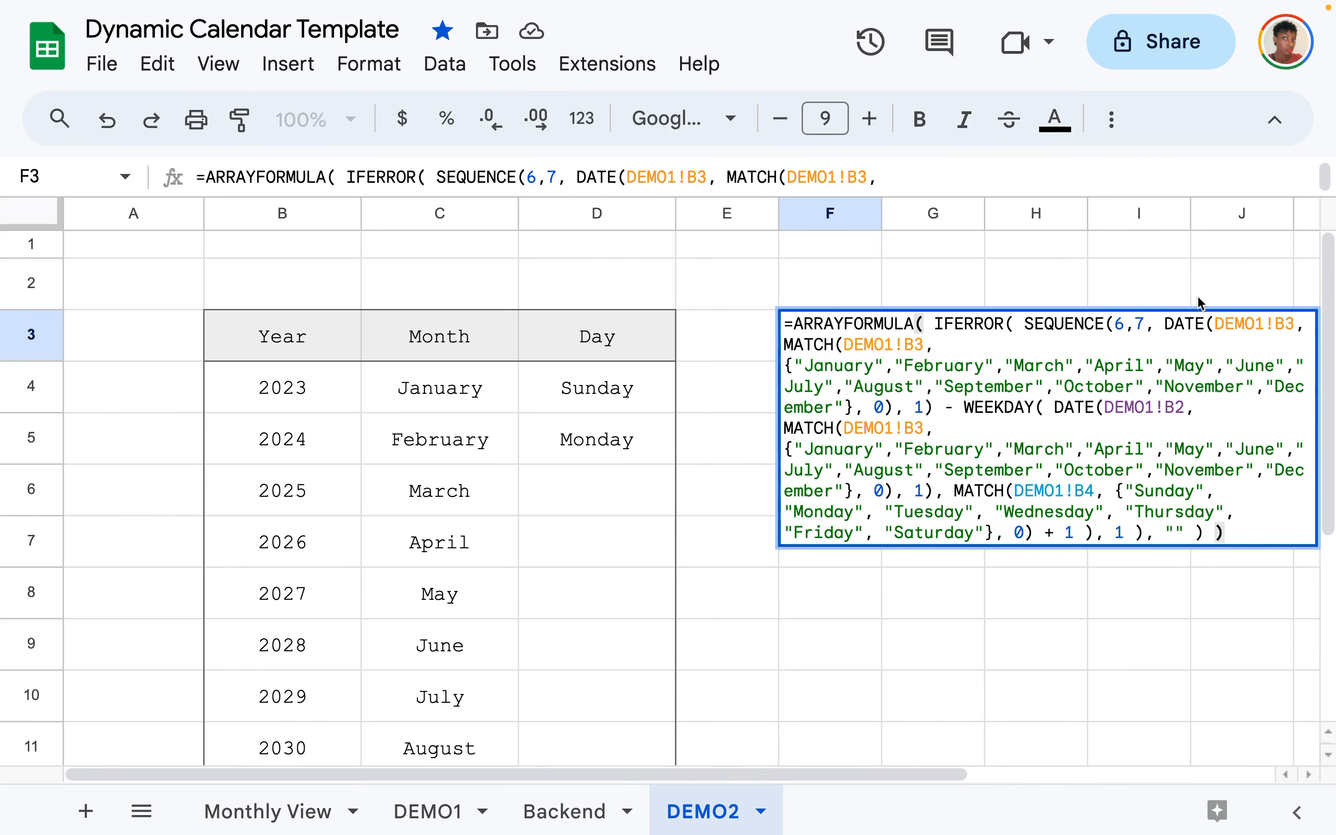
pyautogui.click(1288, 323)
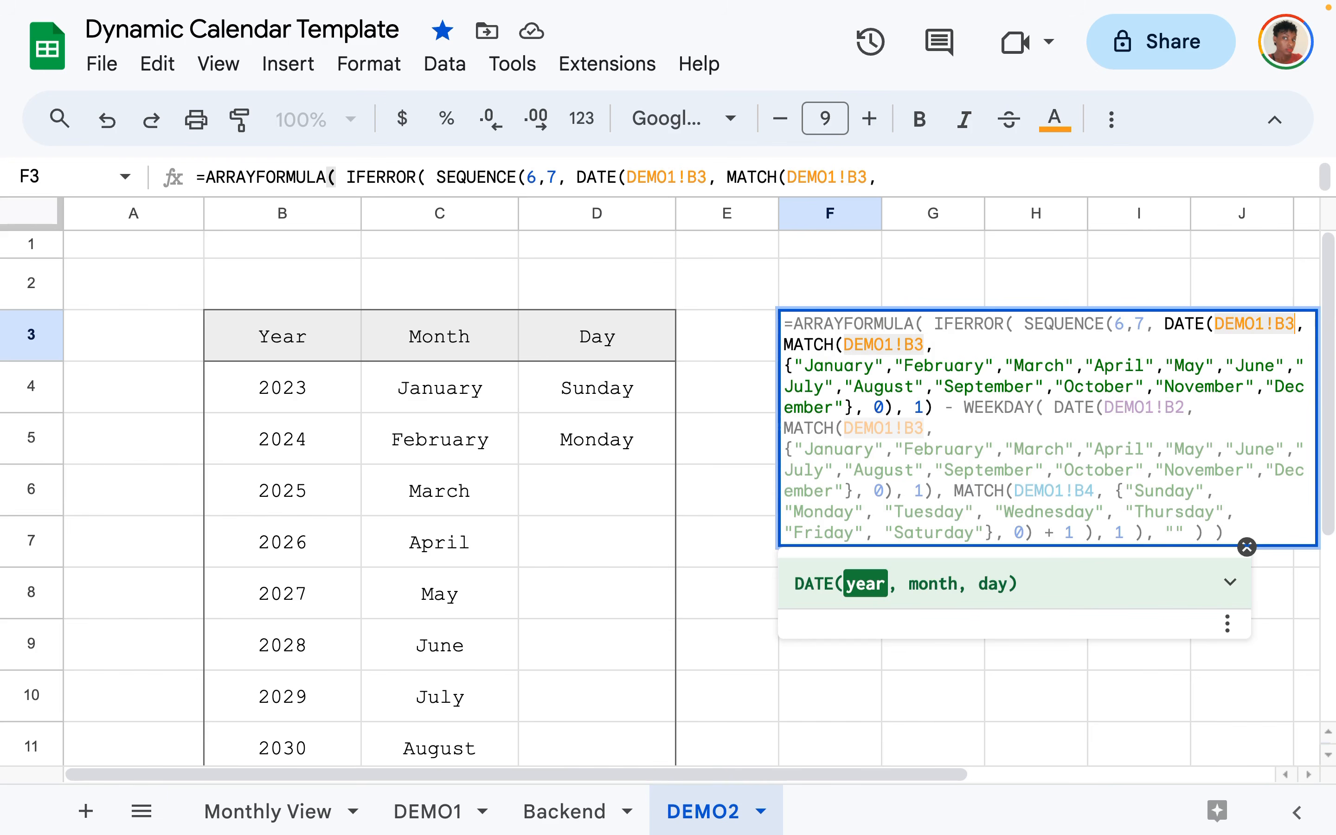
pyautogui.press('BackSpace')
pyautogui.write('3')
pyautogui.press('Return')
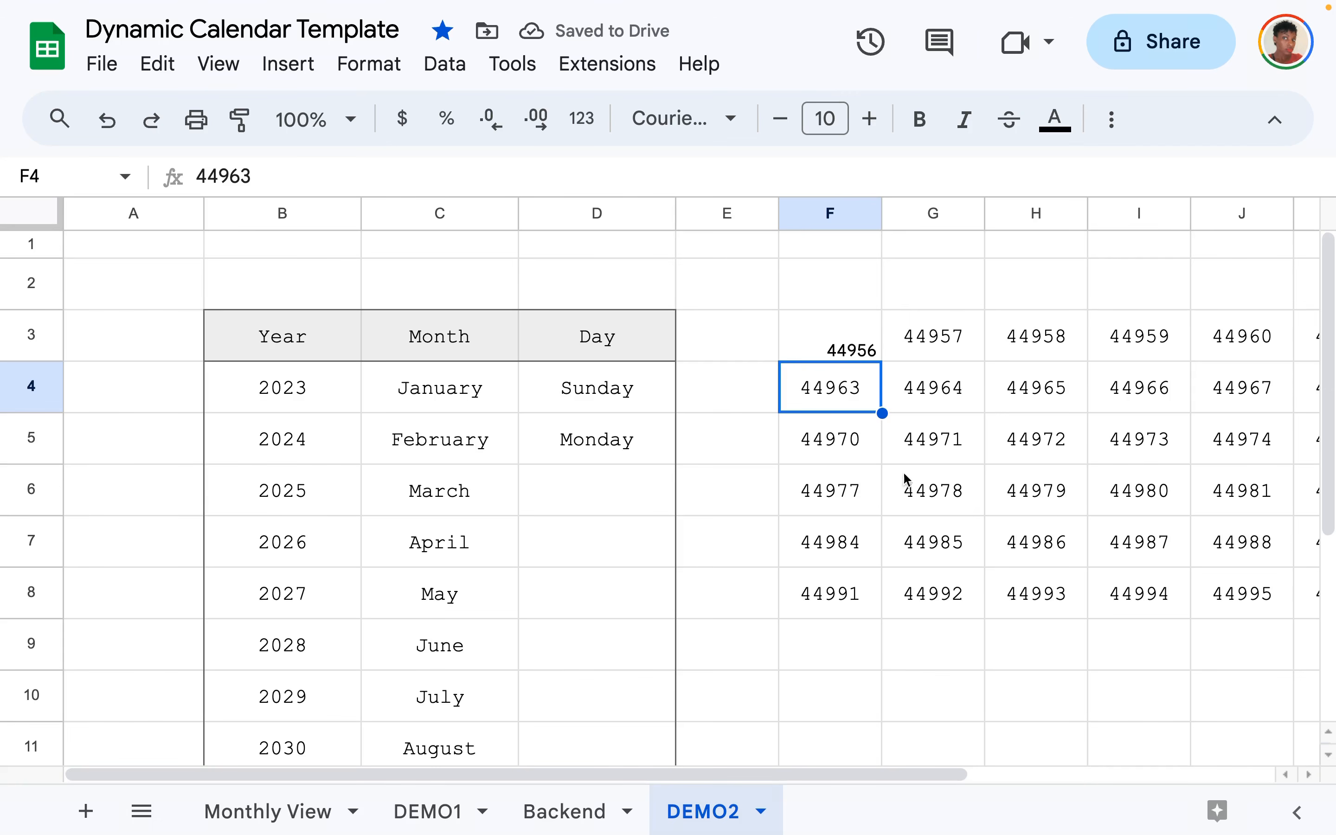
# Set the font of the generated calendar grid F3:L8 to Courier.
pyautogui.hscroll(5, 226, 750)
pyautogui.click(272, 644)
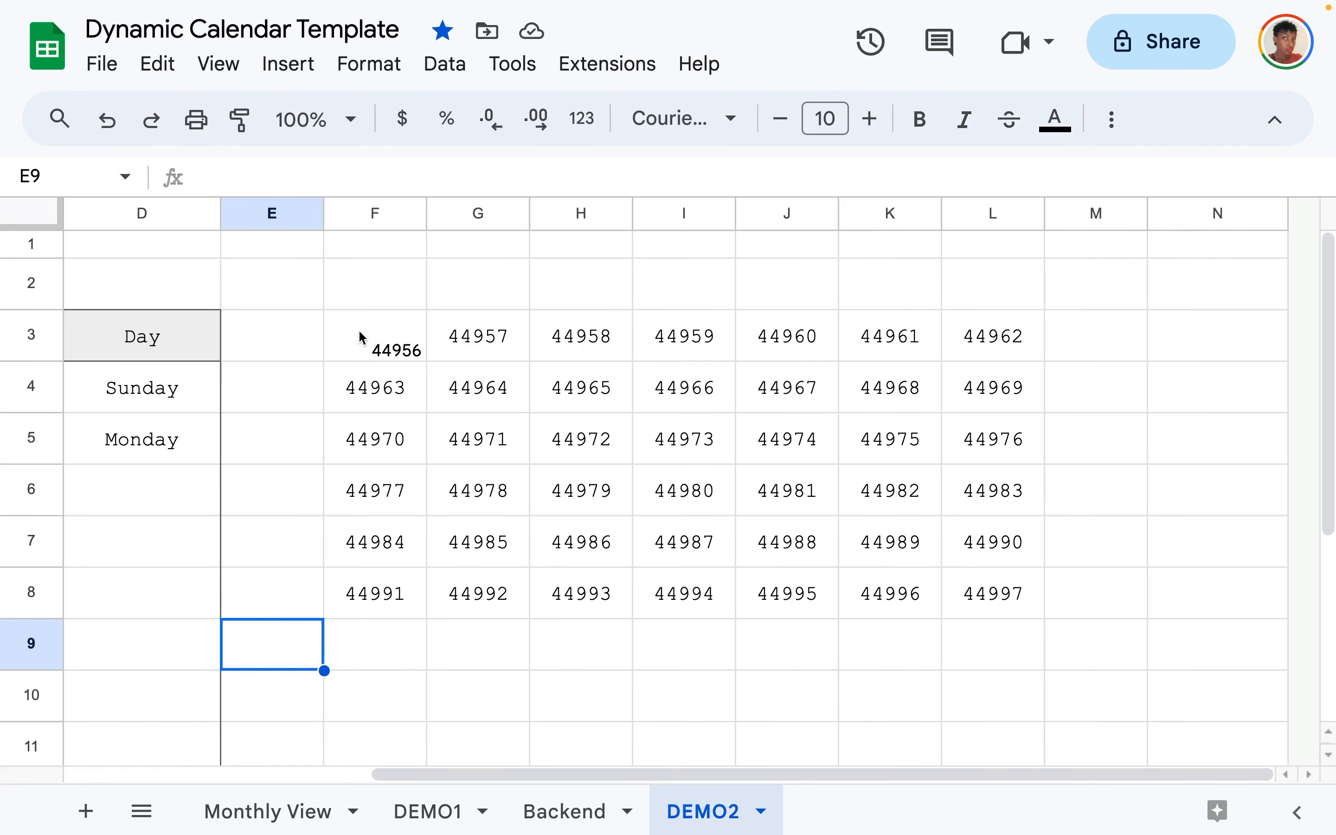
pyautogui.moveTo(357, 336); pyautogui.dragTo(988, 594)
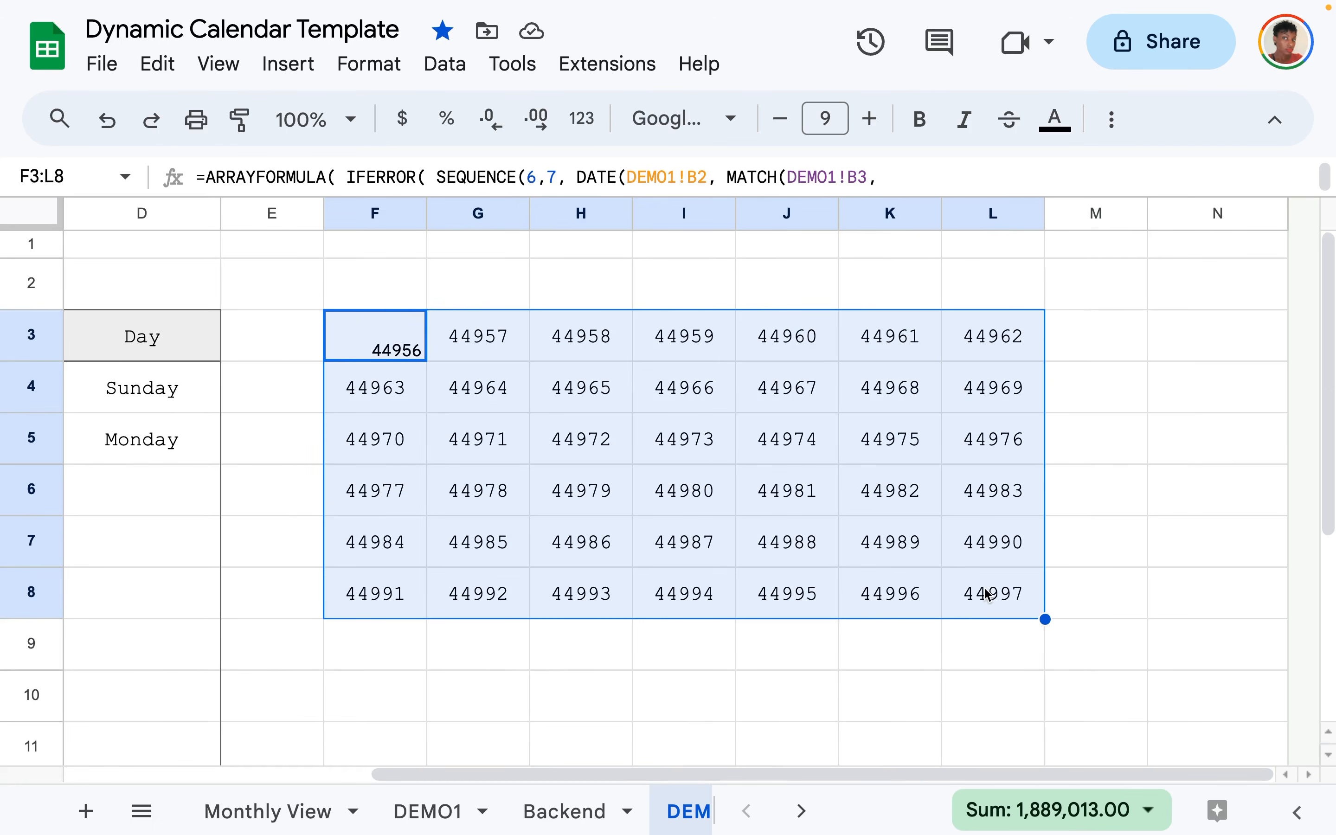
pyautogui.click(713, 118)
pyautogui.click(729, 331)
# Align the values in F3:L8 vertically to the middle and set their font size to 10.
pyautogui.click(1112, 119)
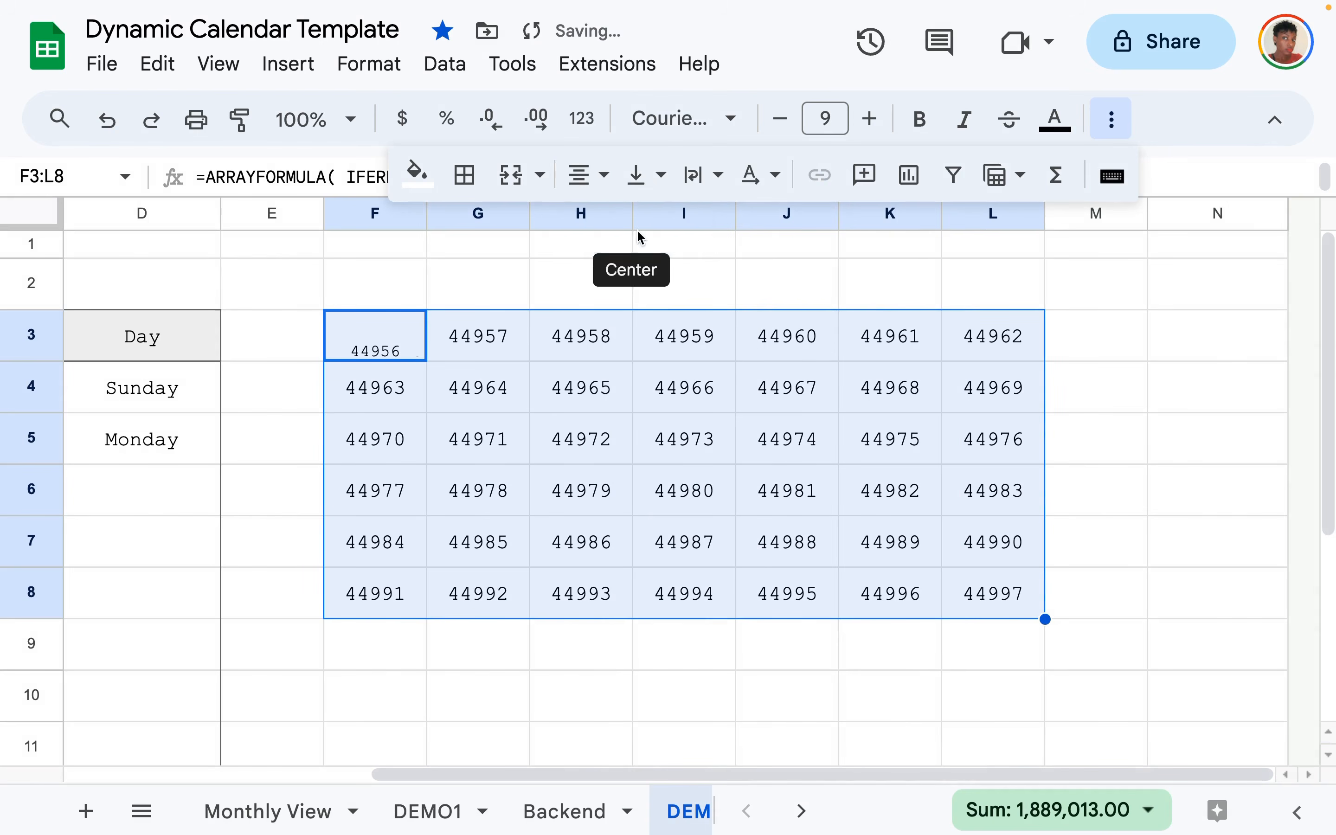
pyautogui.click(640, 176)
pyautogui.click(688, 226)
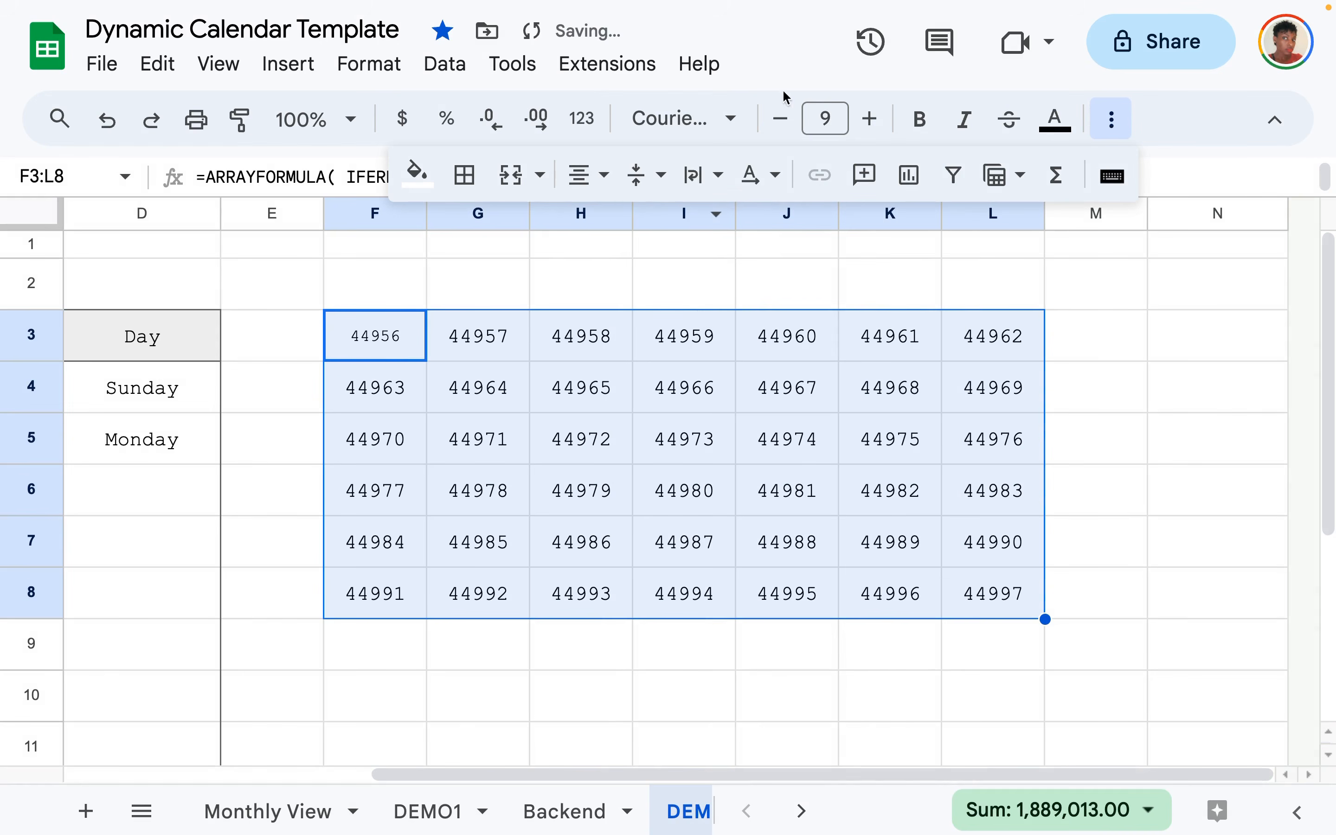
pyautogui.click(869, 119)
pyautogui.click(616, 586)
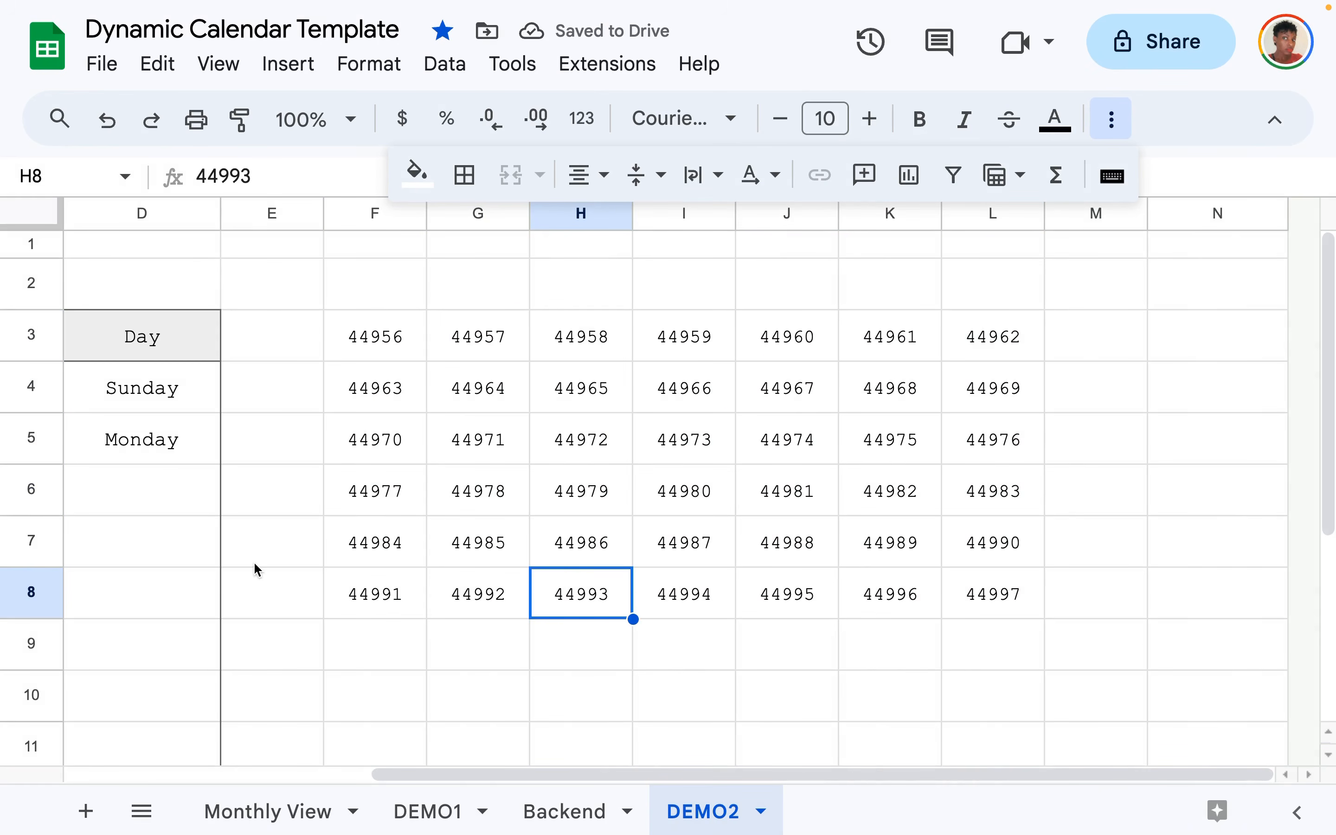
# Apply the custom month/day date format 8/5 to the serial numbers in F3:L8.
pyautogui.click(357, 354)
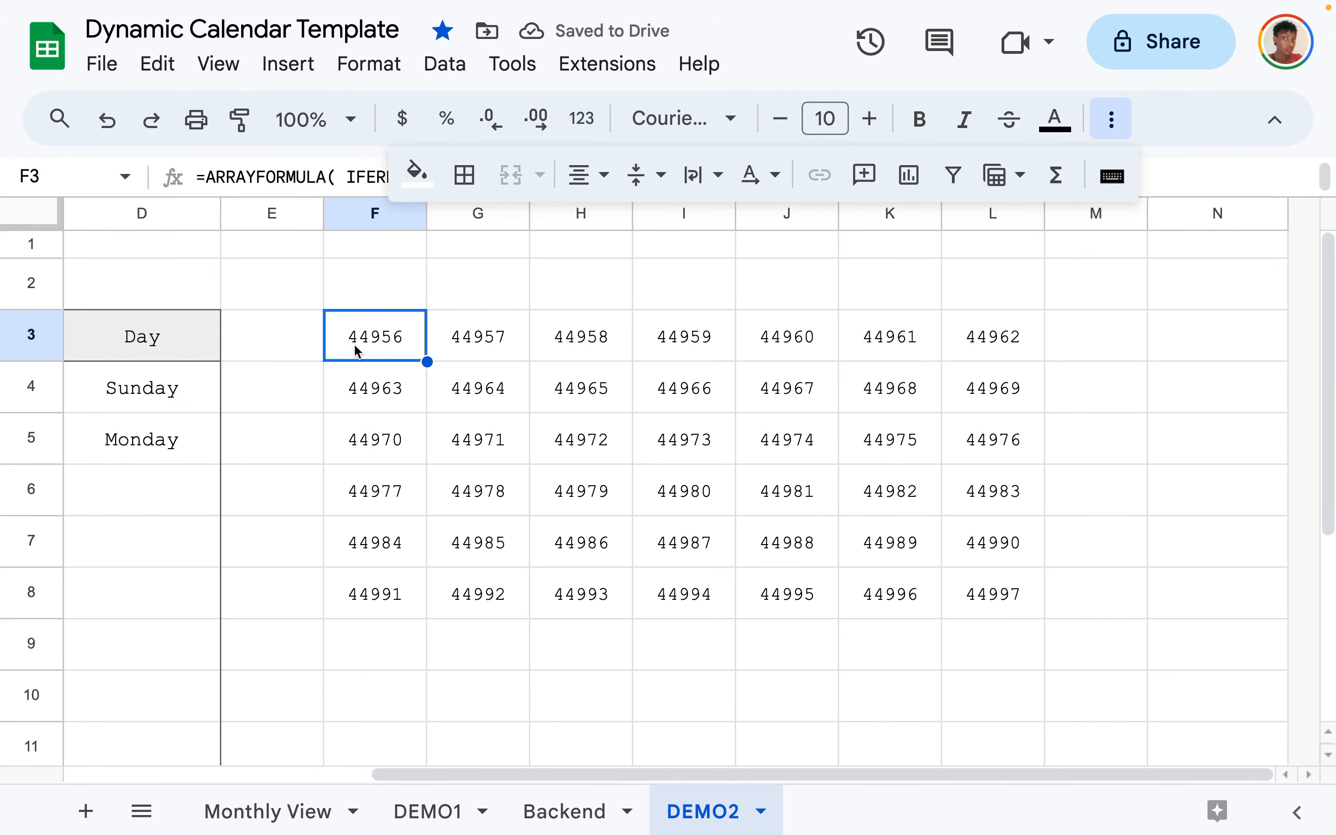
pyautogui.moveTo(357, 353); pyautogui.dragTo(1014, 595)
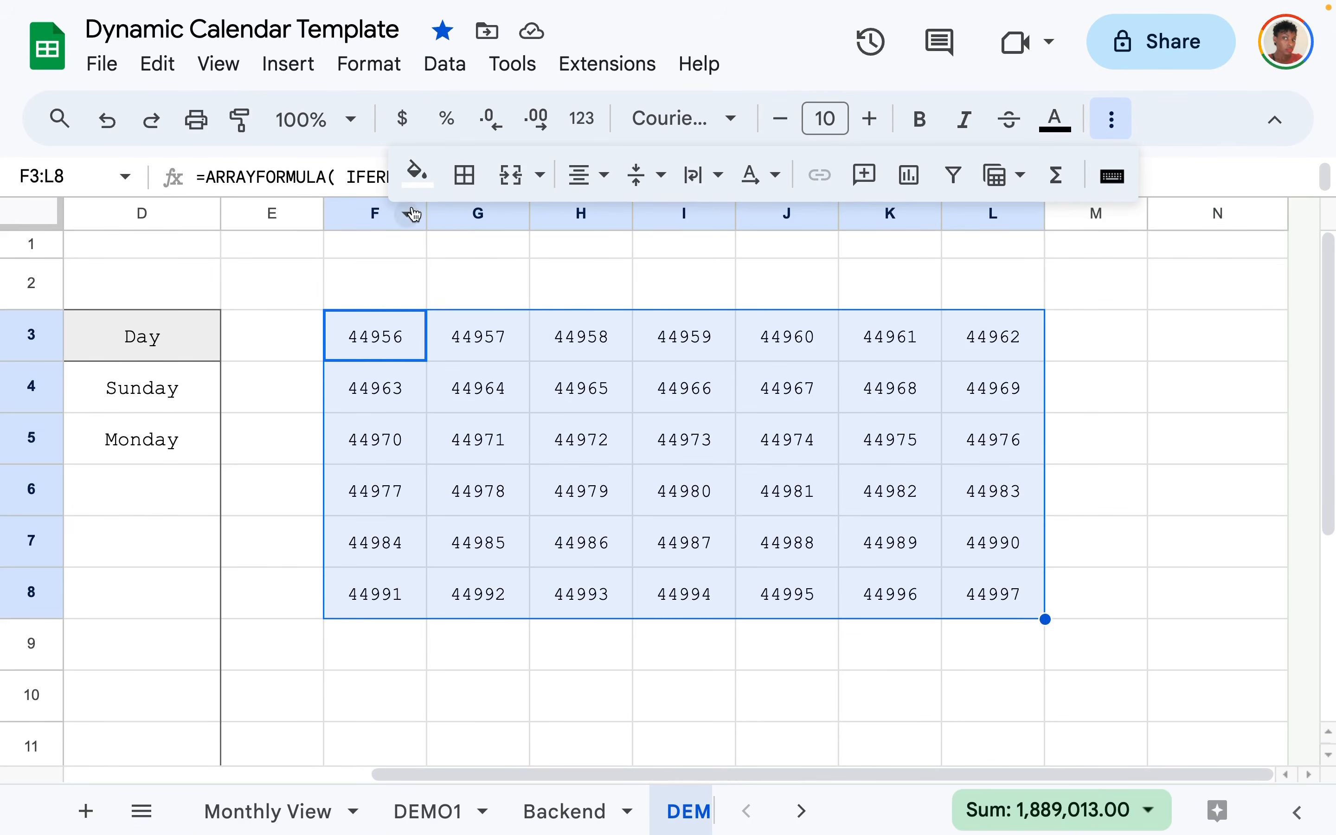
pyautogui.click(359, 64)
pyautogui.moveTo(403, 196)
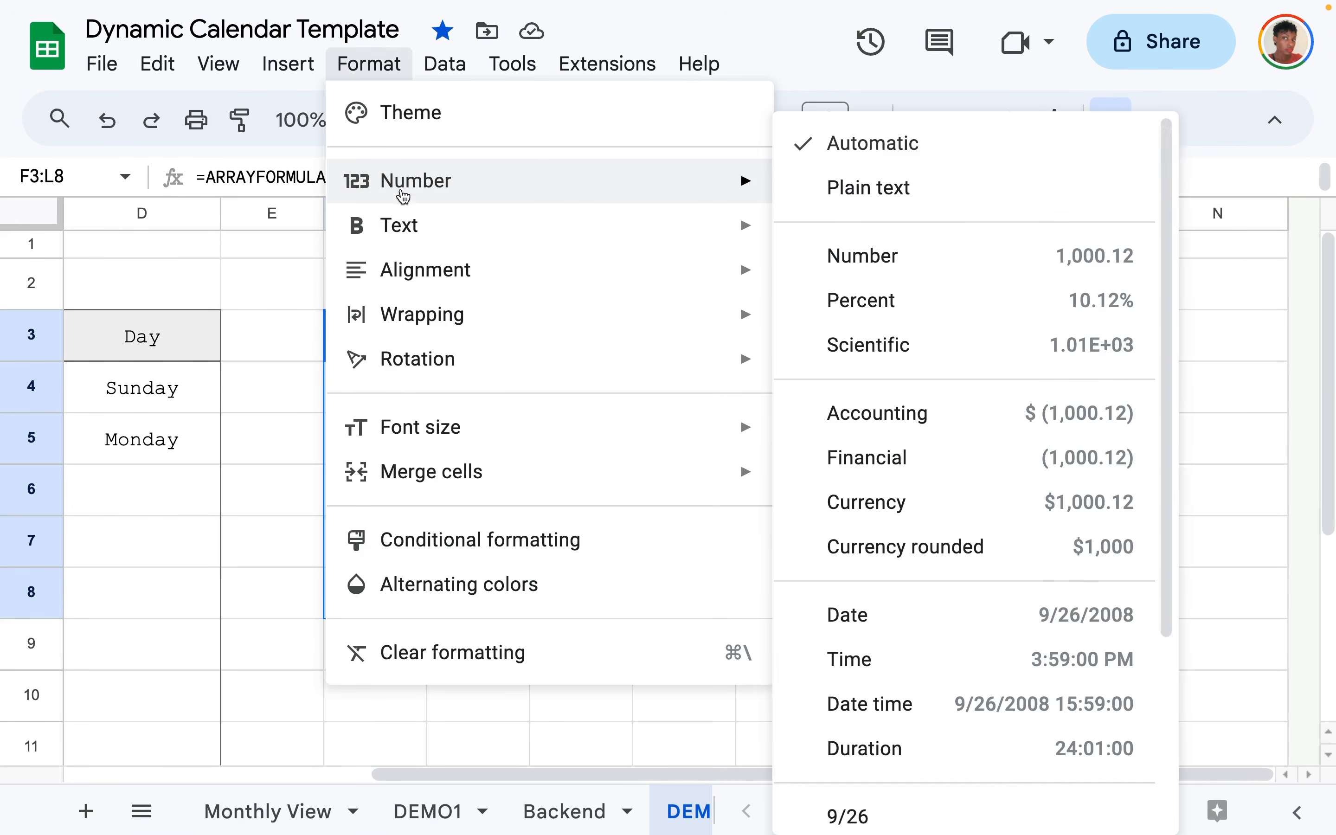
pyautogui.scroll(-5, 941, 651)
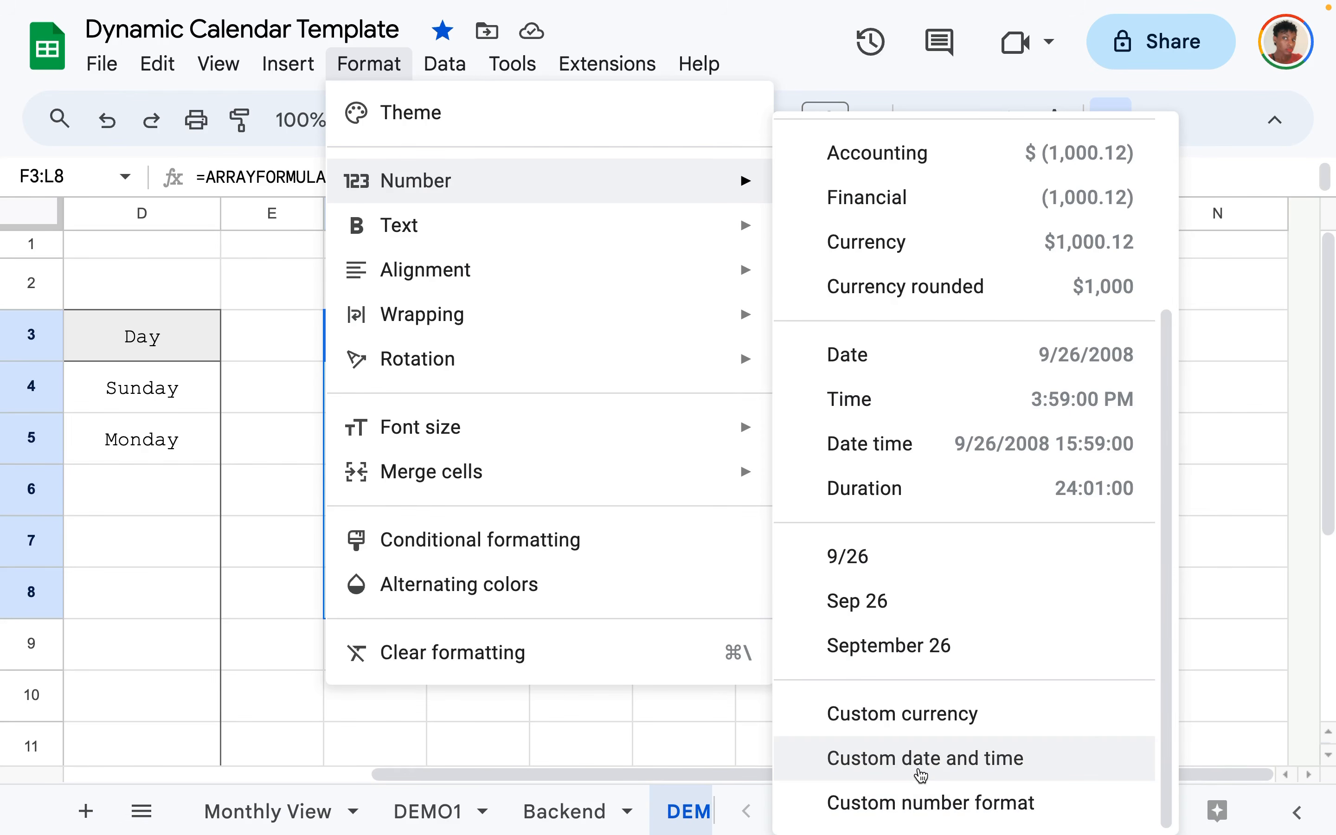
pyautogui.click(921, 760)
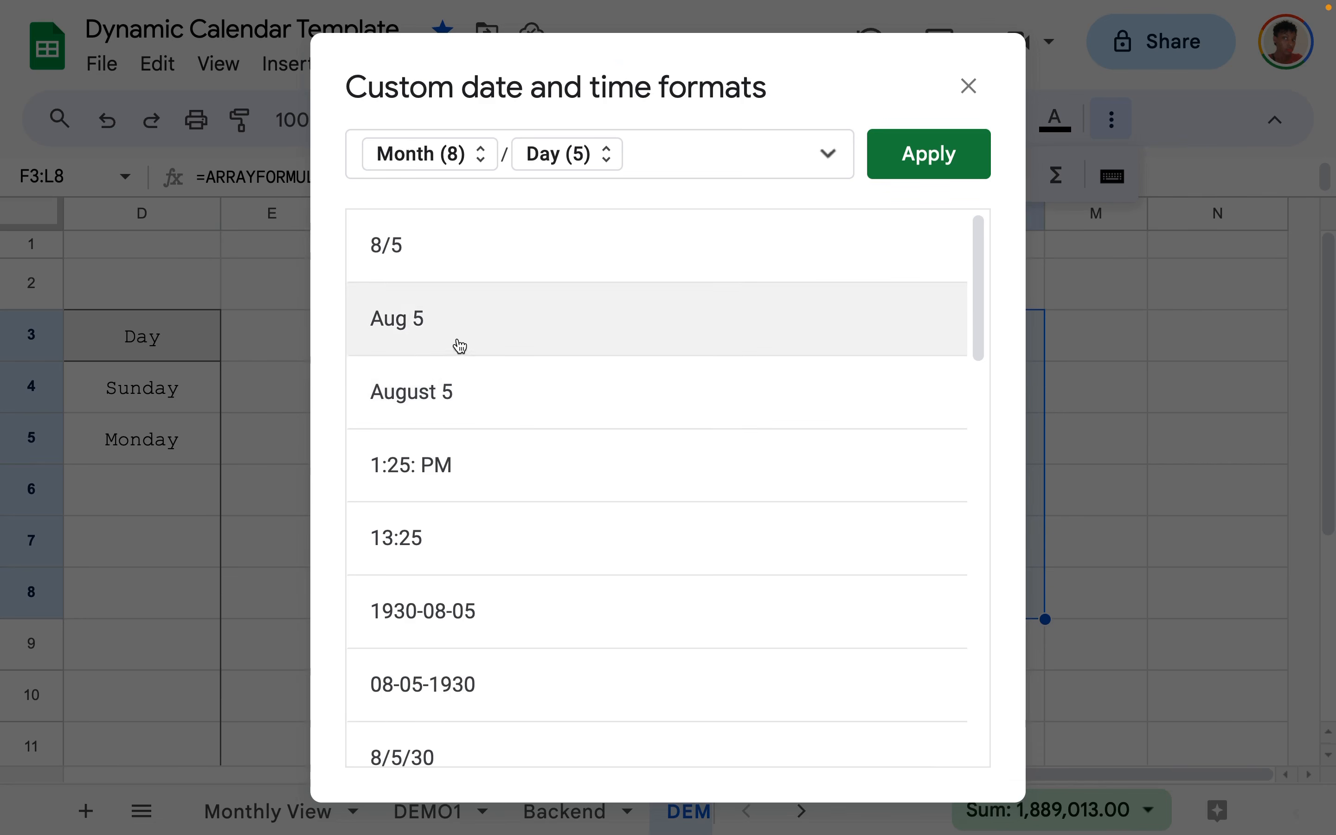
pyautogui.scroll(-10, 412, 264)
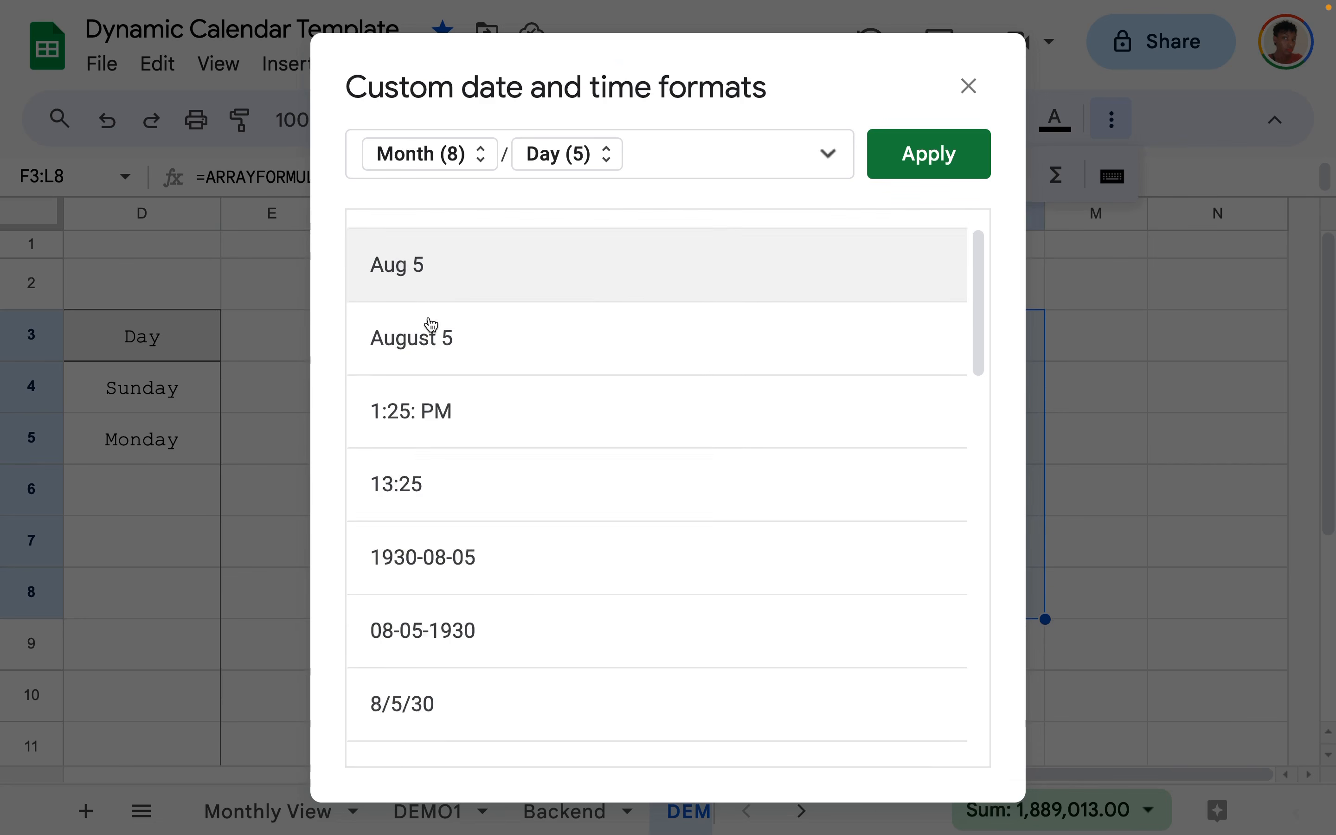
pyautogui.scroll(10, 421, 527)
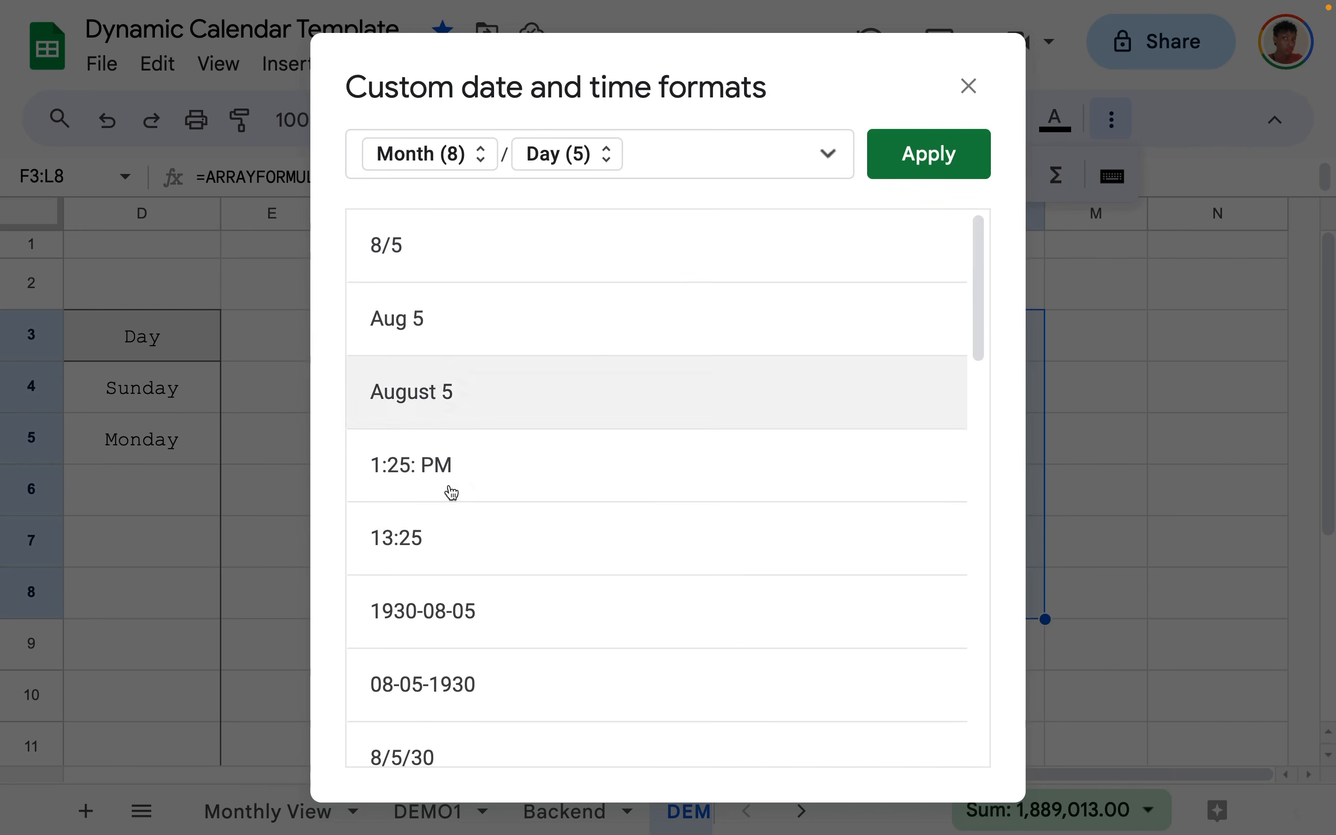
pyautogui.scroll(-15, 450, 519)
pyautogui.scroll(15, 453, 521)
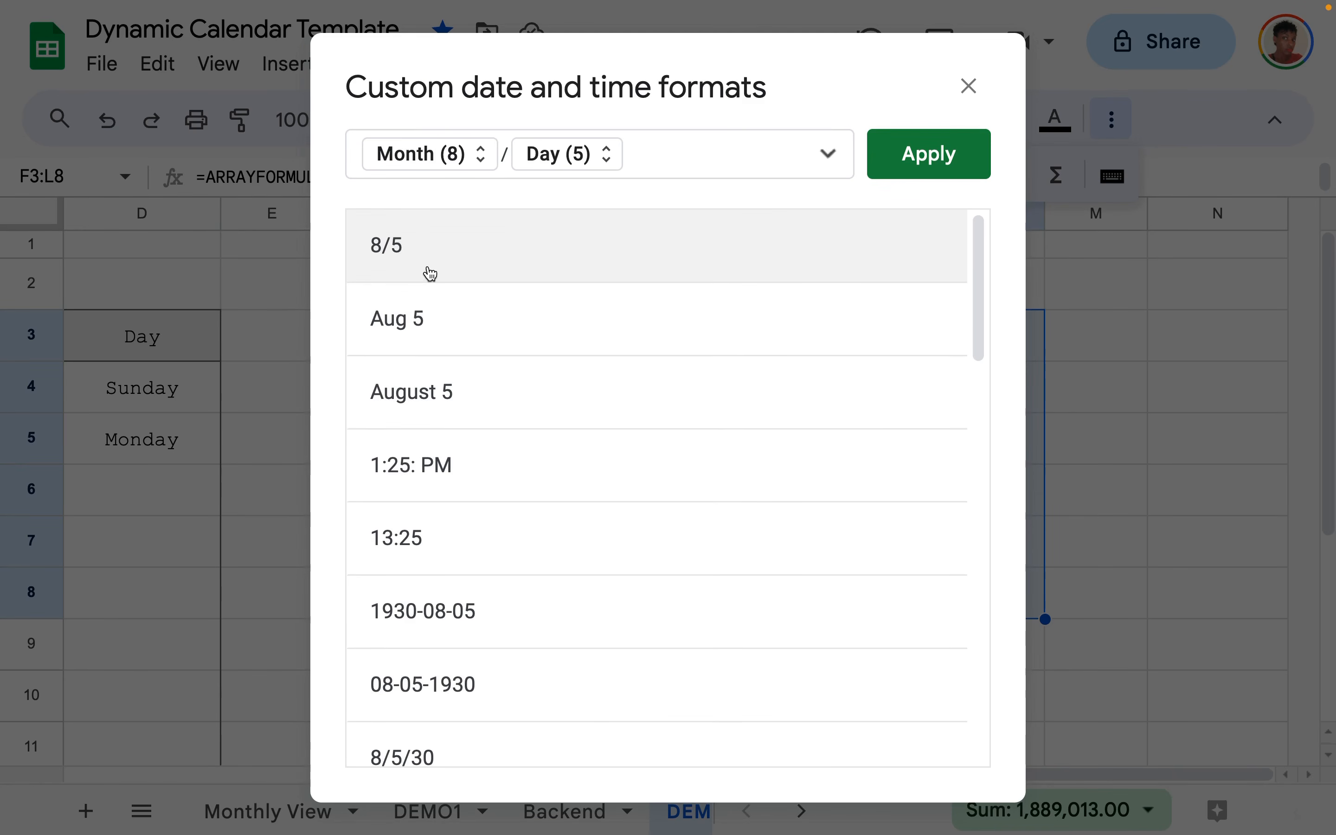
pyautogui.click(430, 273)
pyautogui.click(906, 161)
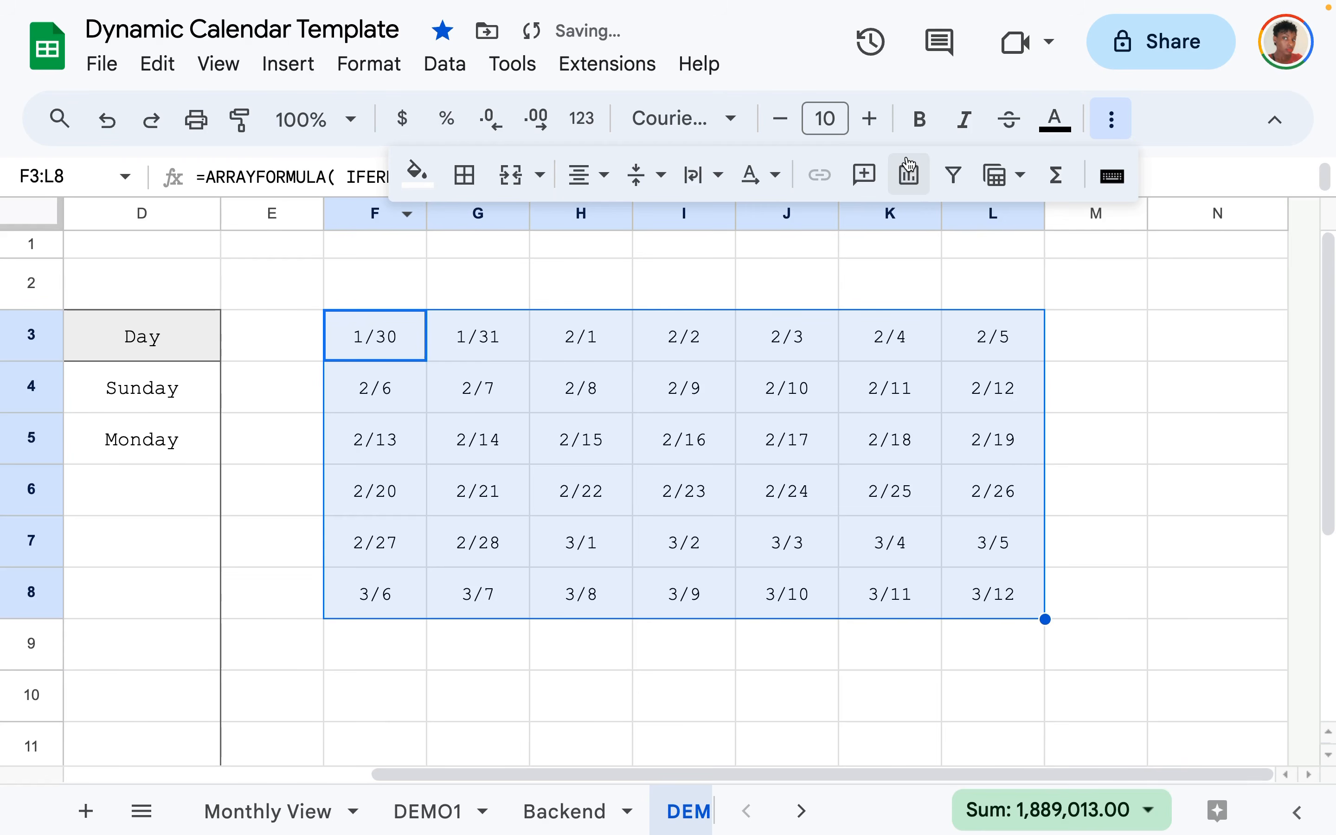
pyautogui.click(1087, 526)
pyautogui.moveTo(362, 338); pyautogui.dragTo(884, 541)
pyautogui.click(563, 554)
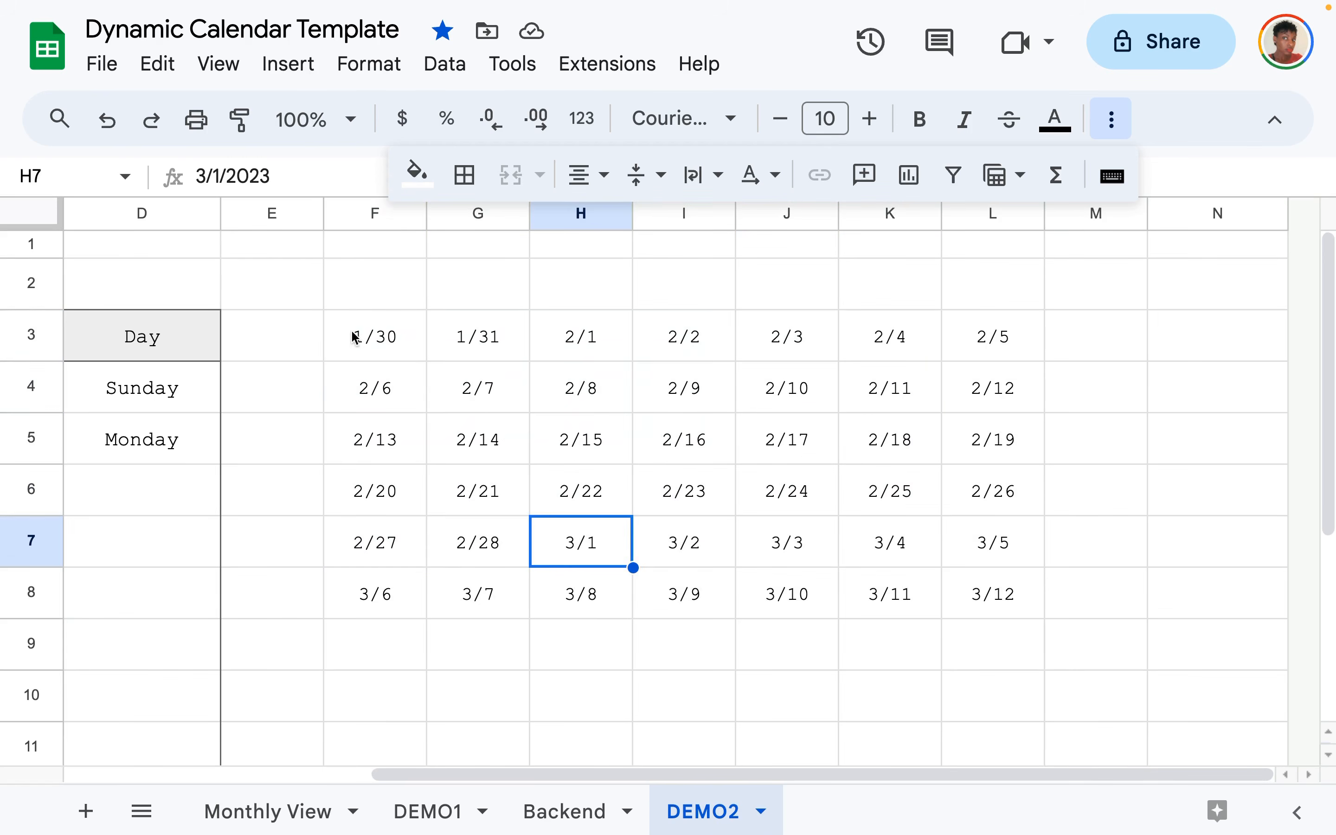
pyautogui.moveTo(355, 338); pyautogui.dragTo(981, 591)
pyautogui.click(629, 638)
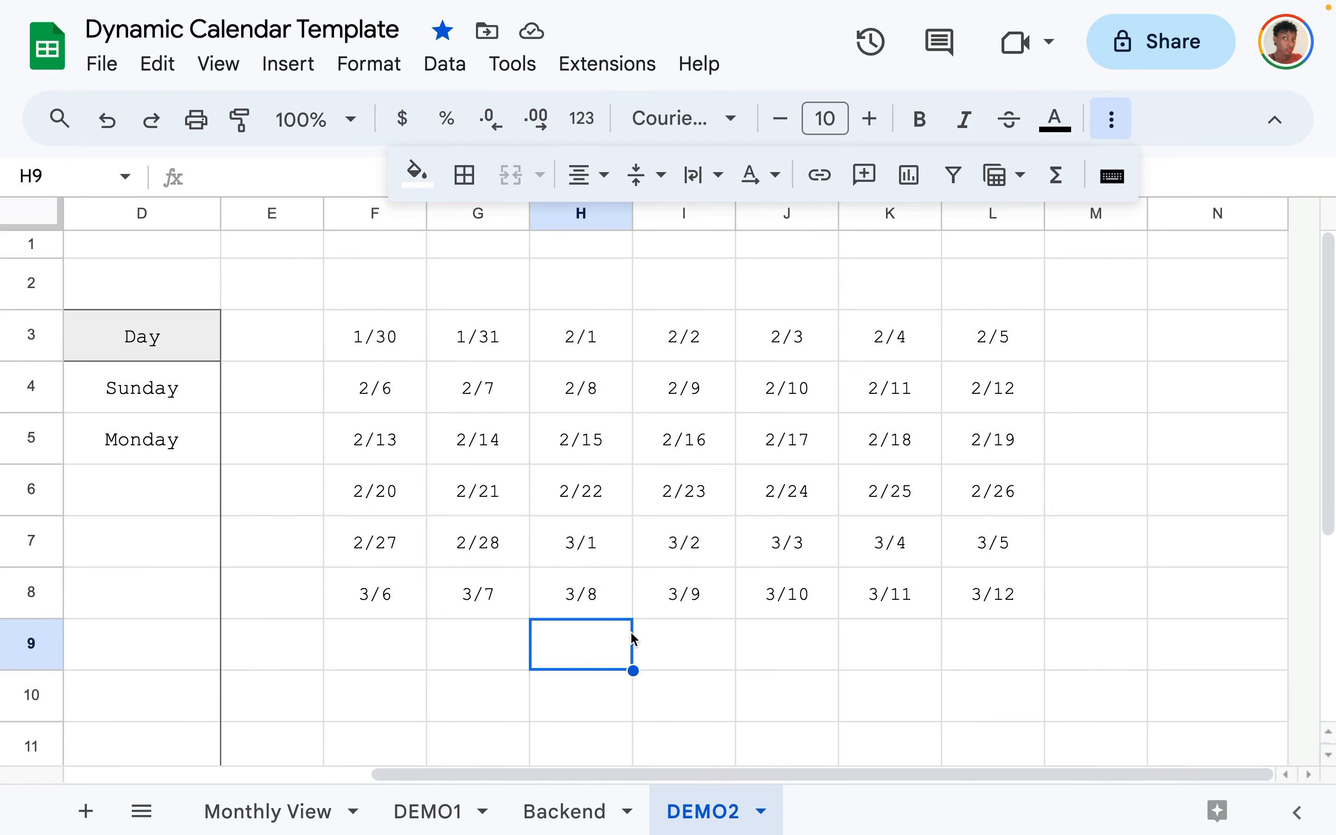
# Set the month selector in cell B3 of the DEMO1 sheet to August.
pyautogui.click(436, 816)
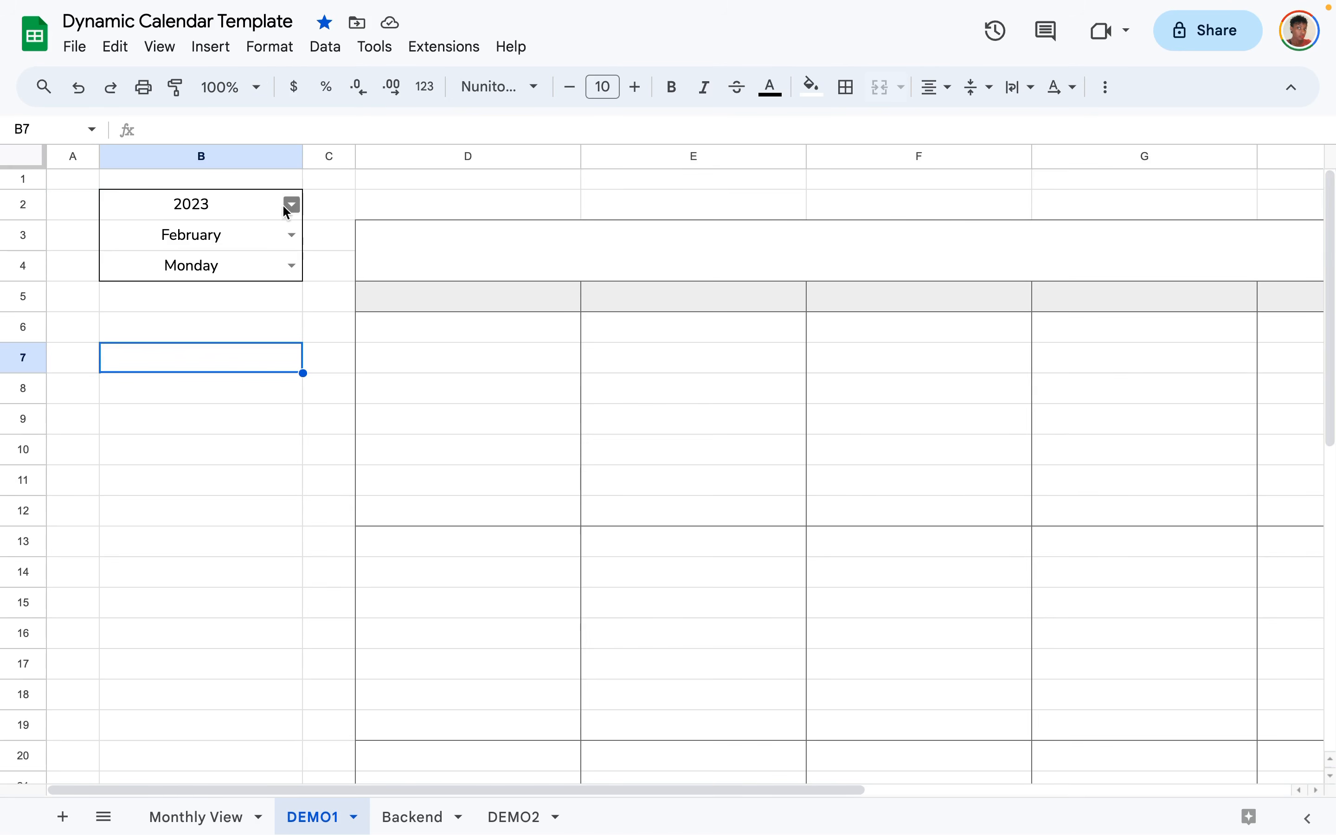
pyautogui.click(290, 235)
pyautogui.click(221, 465)
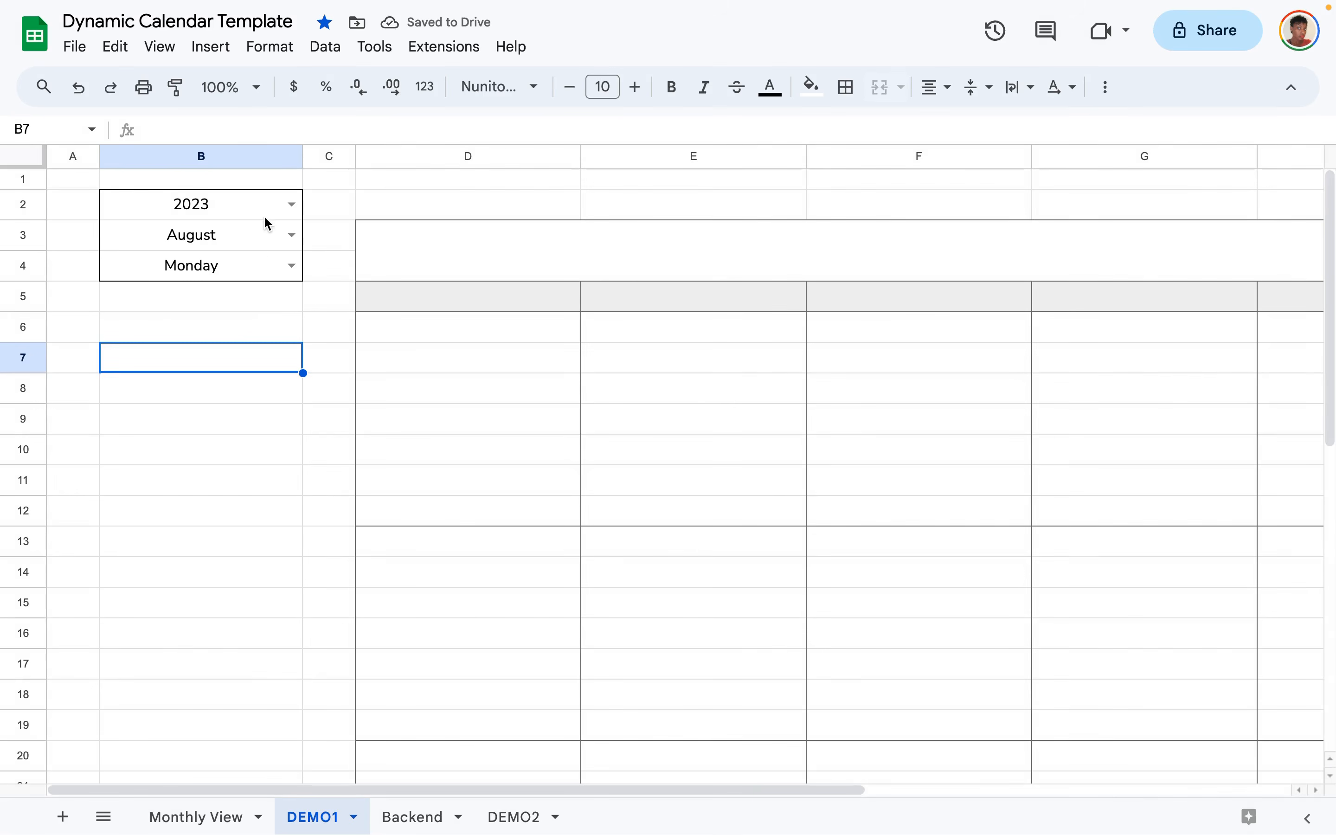
# Check the dates generated in the F3:L8 grid on the DEMO2 sheet for the selected month.
pyautogui.click(516, 818)
pyautogui.click(701, 552)
pyautogui.click(607, 248)
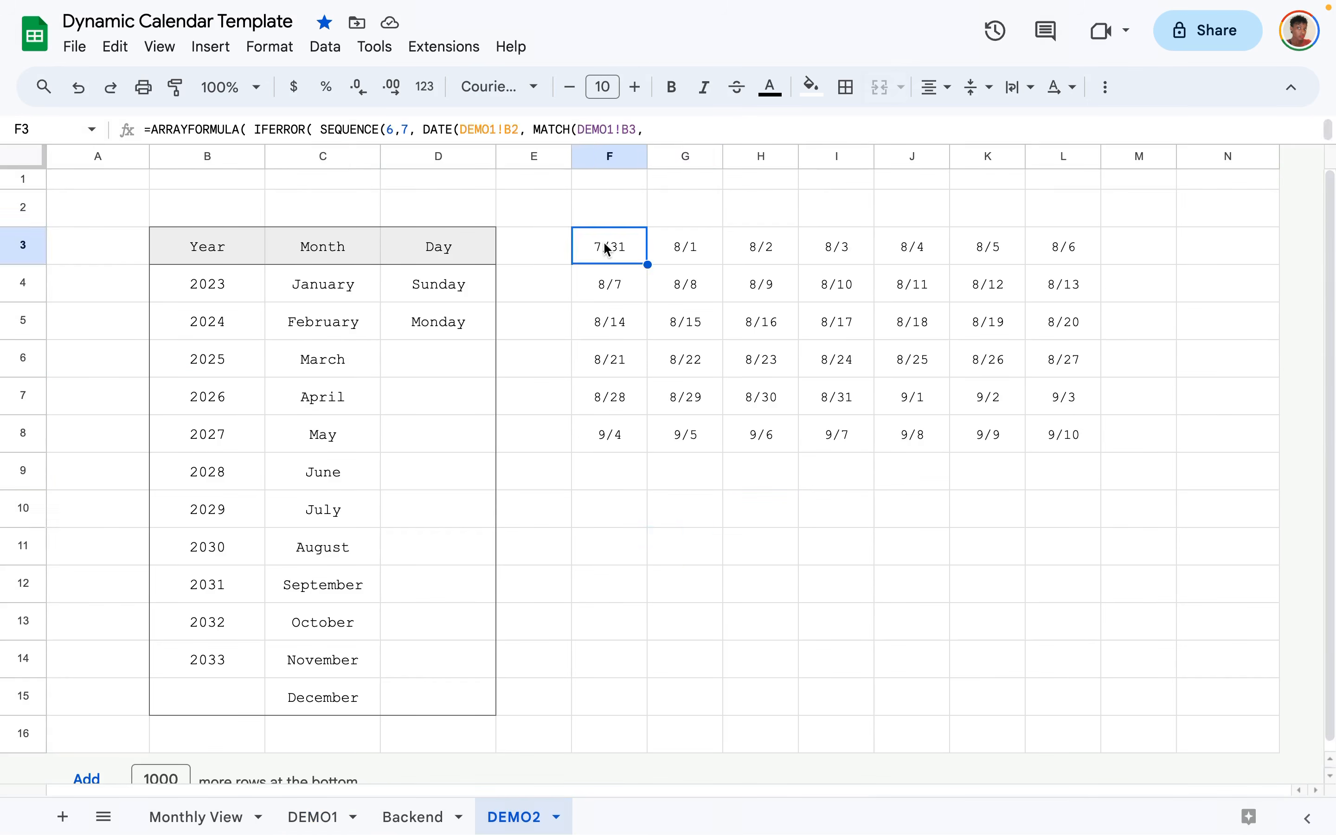
pyautogui.click(669, 257)
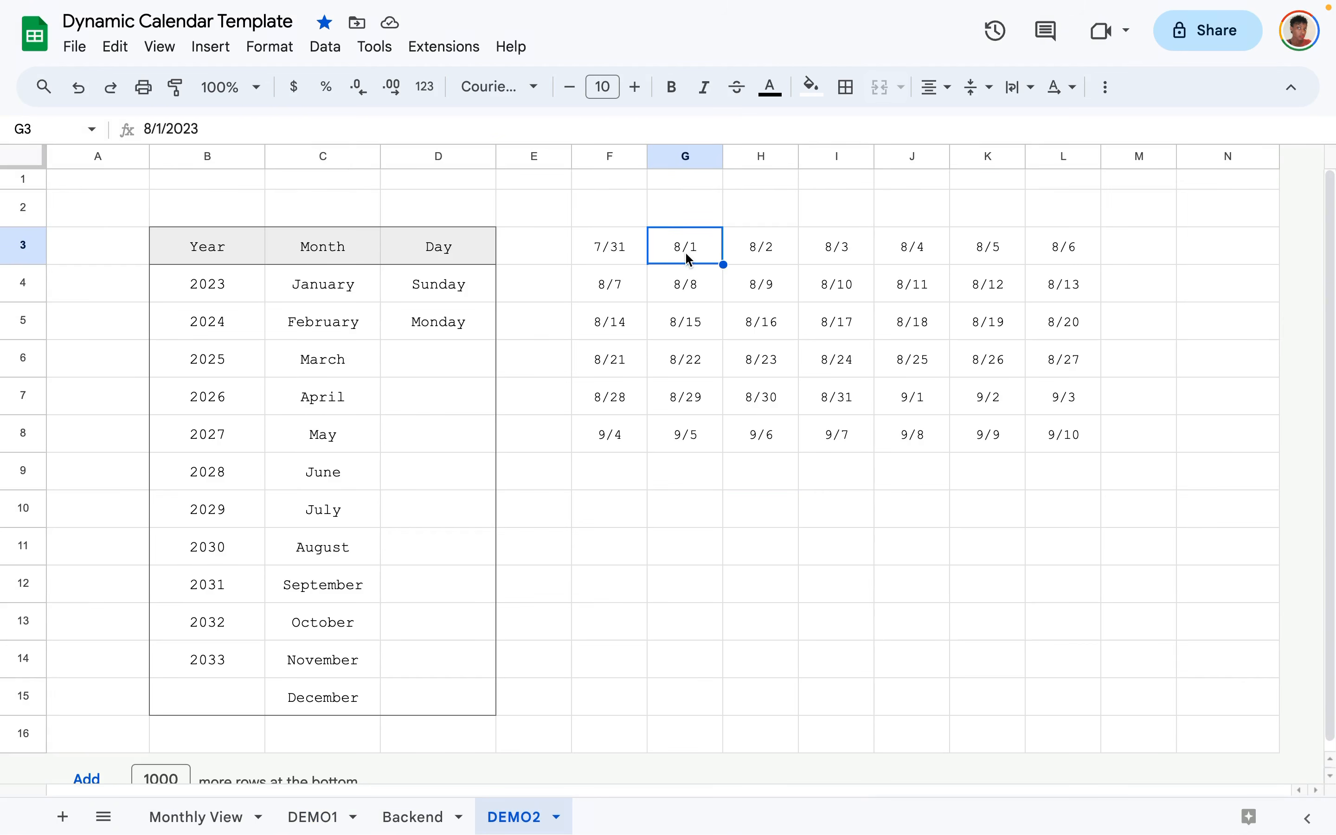
pyautogui.click(657, 655)
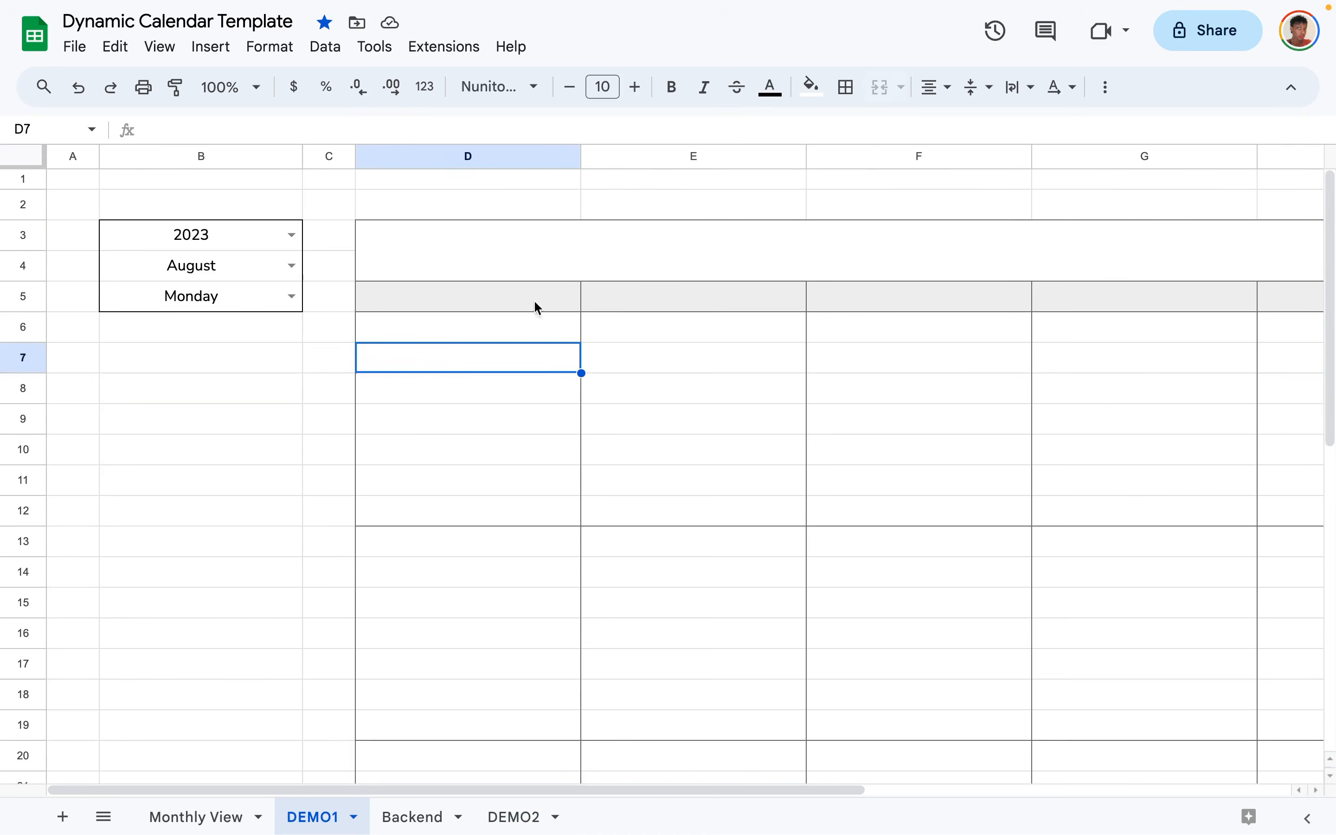
# Copy the DATE formula from the Monthly View title cell D2:J3 and return to the DEMO1 sheet.
pyautogui.click(522, 267)
pyautogui.hscroll(10, 522, 268)
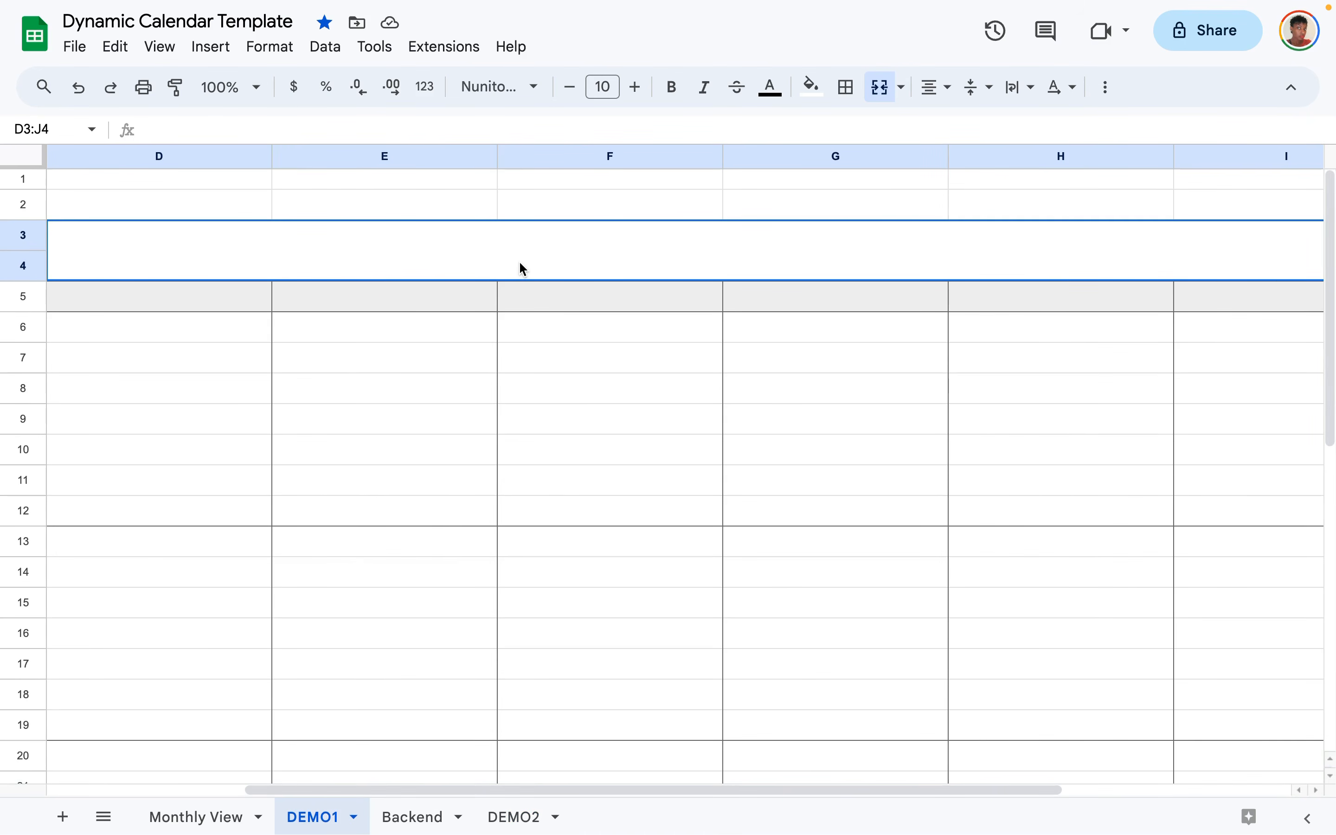
pyautogui.hscroll(-10, 445, 265)
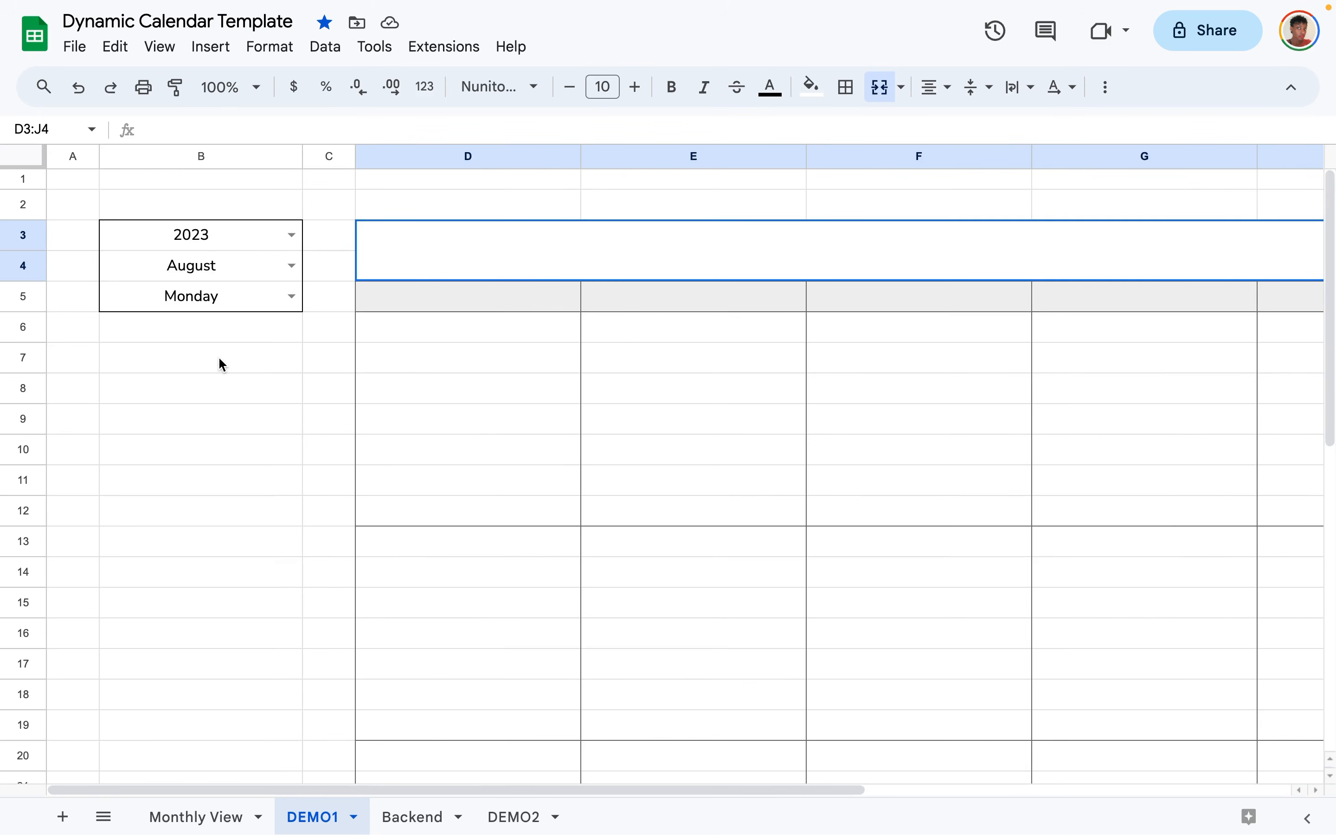
pyautogui.click(412, 817)
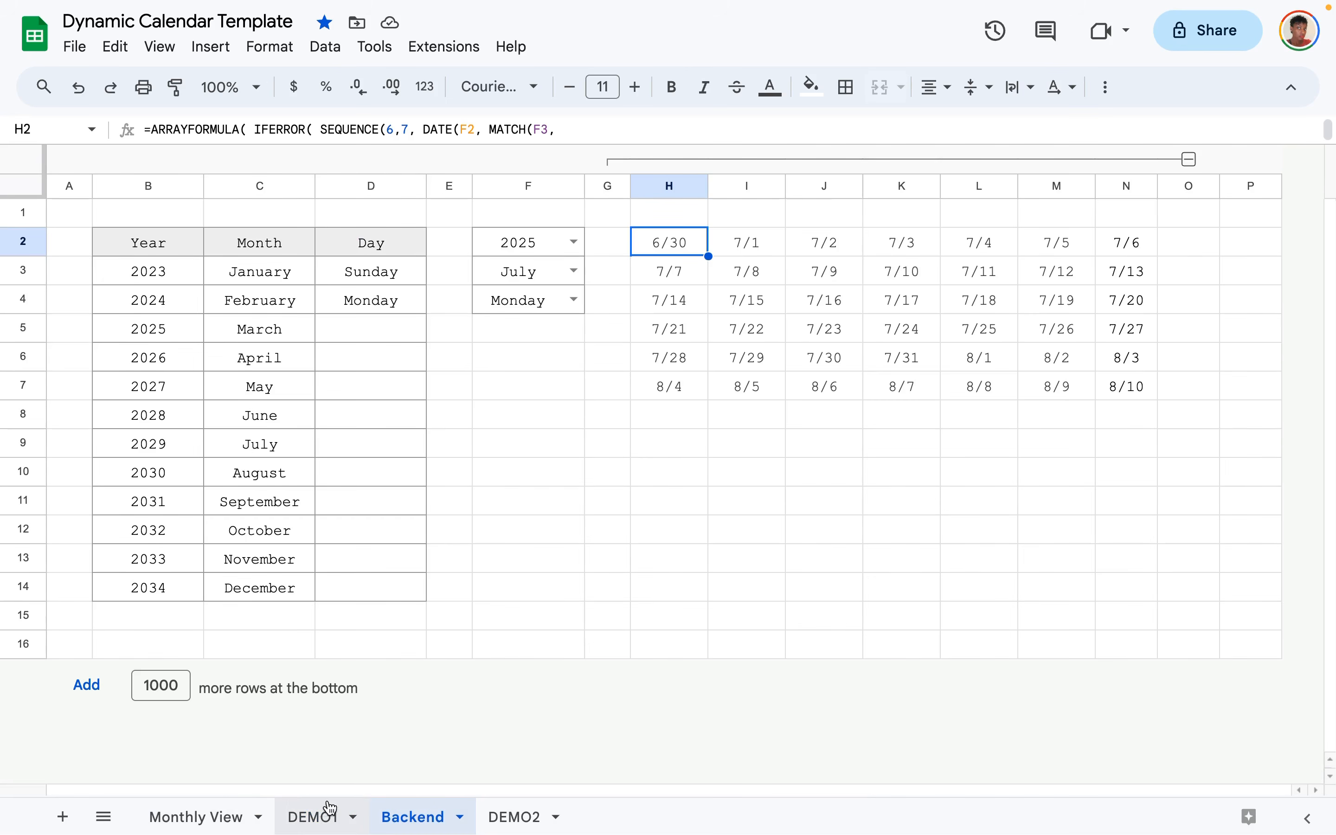
pyautogui.click(158, 817)
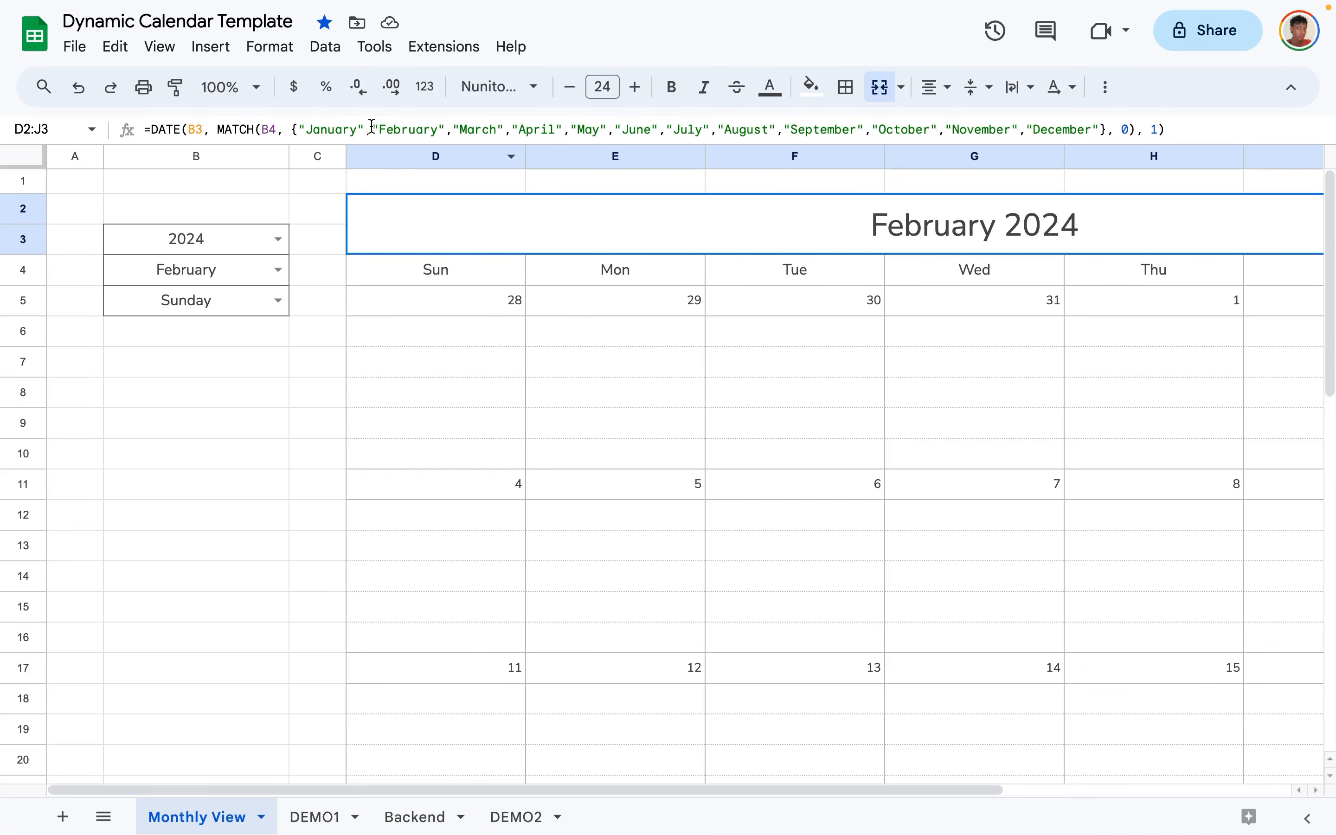
pyautogui.tripleClick(329, 120)
pyautogui.hotkey('ctrl', 'c')
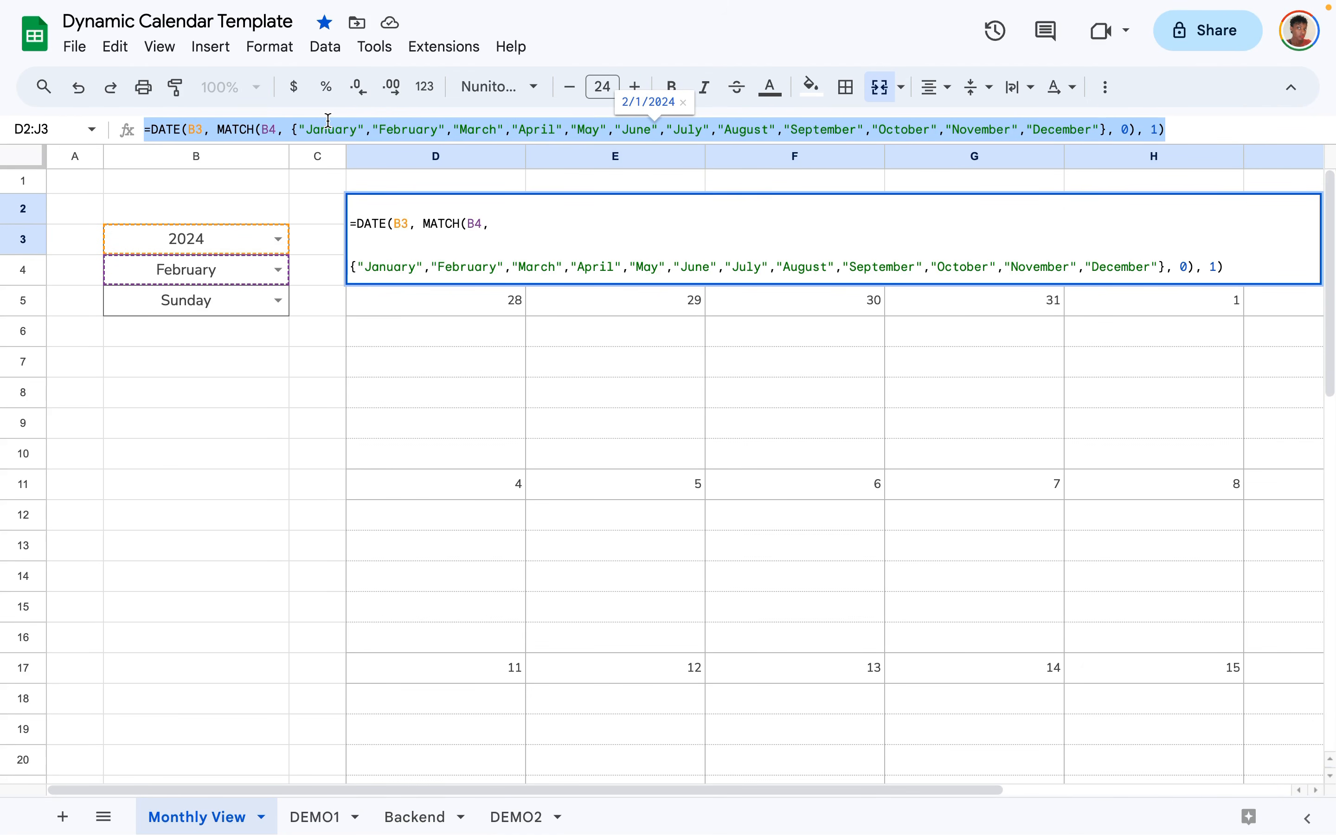
pyautogui.press('Escape')
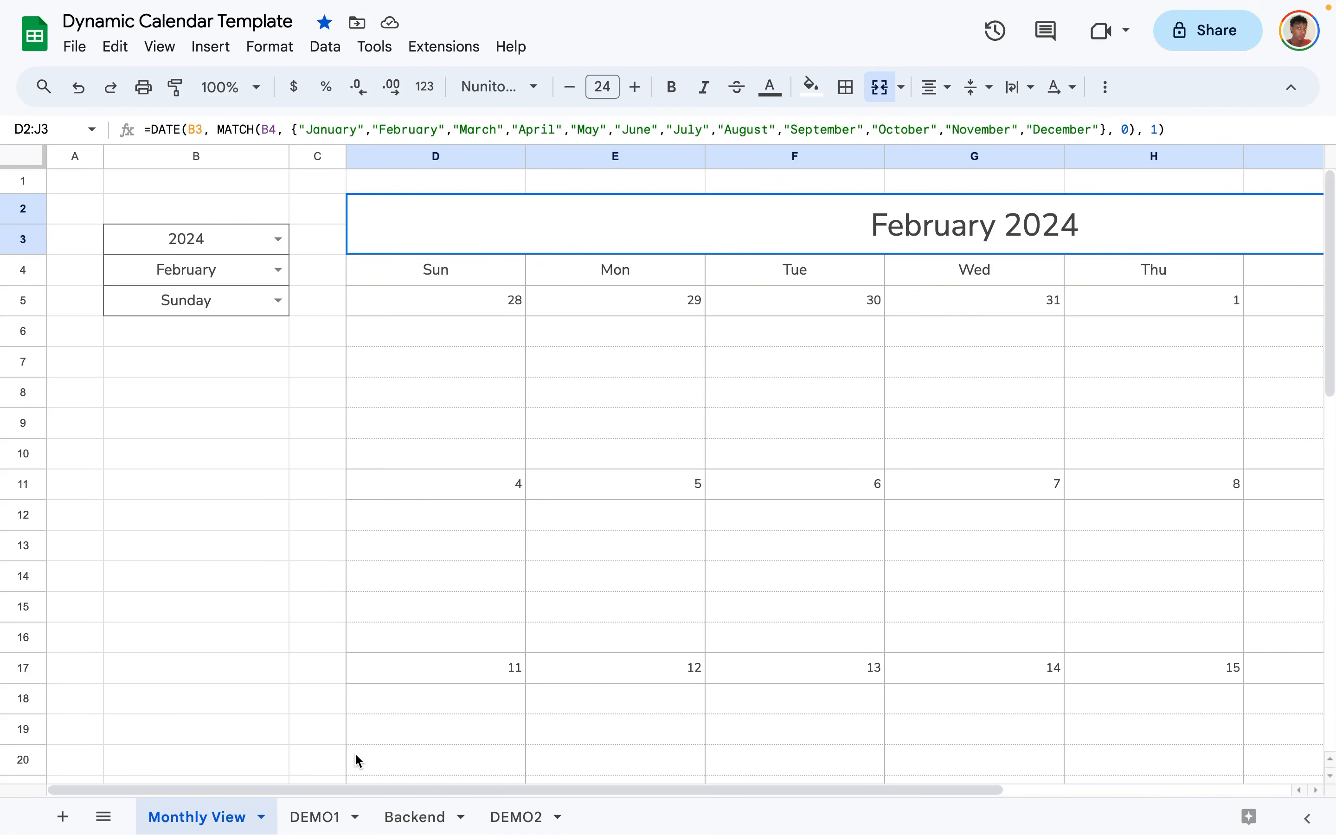
pyautogui.click(316, 819)
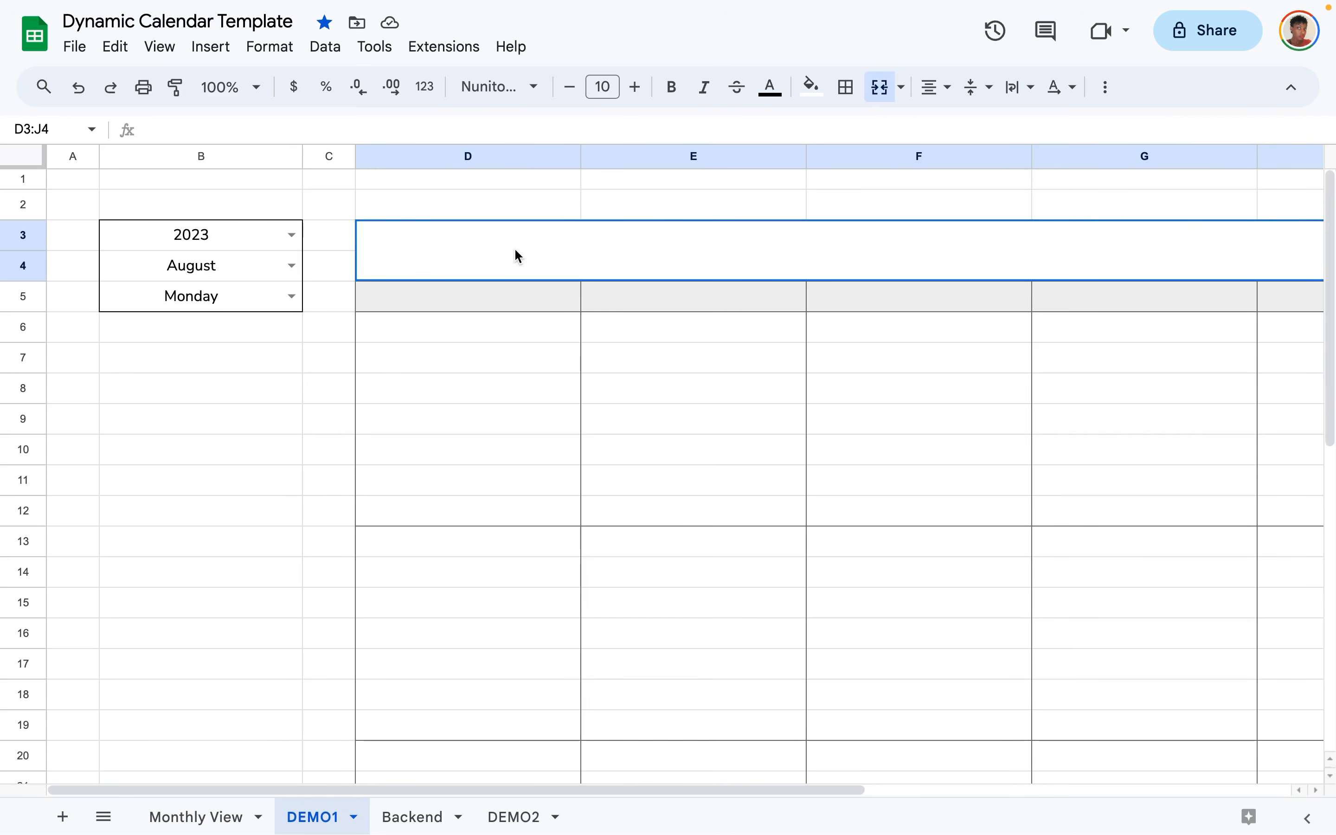
# Try a regular paste of the copied DATE formula into the merged title cell D3:J4, and undo it.
pyautogui.hotkey('ctrl', 'v')
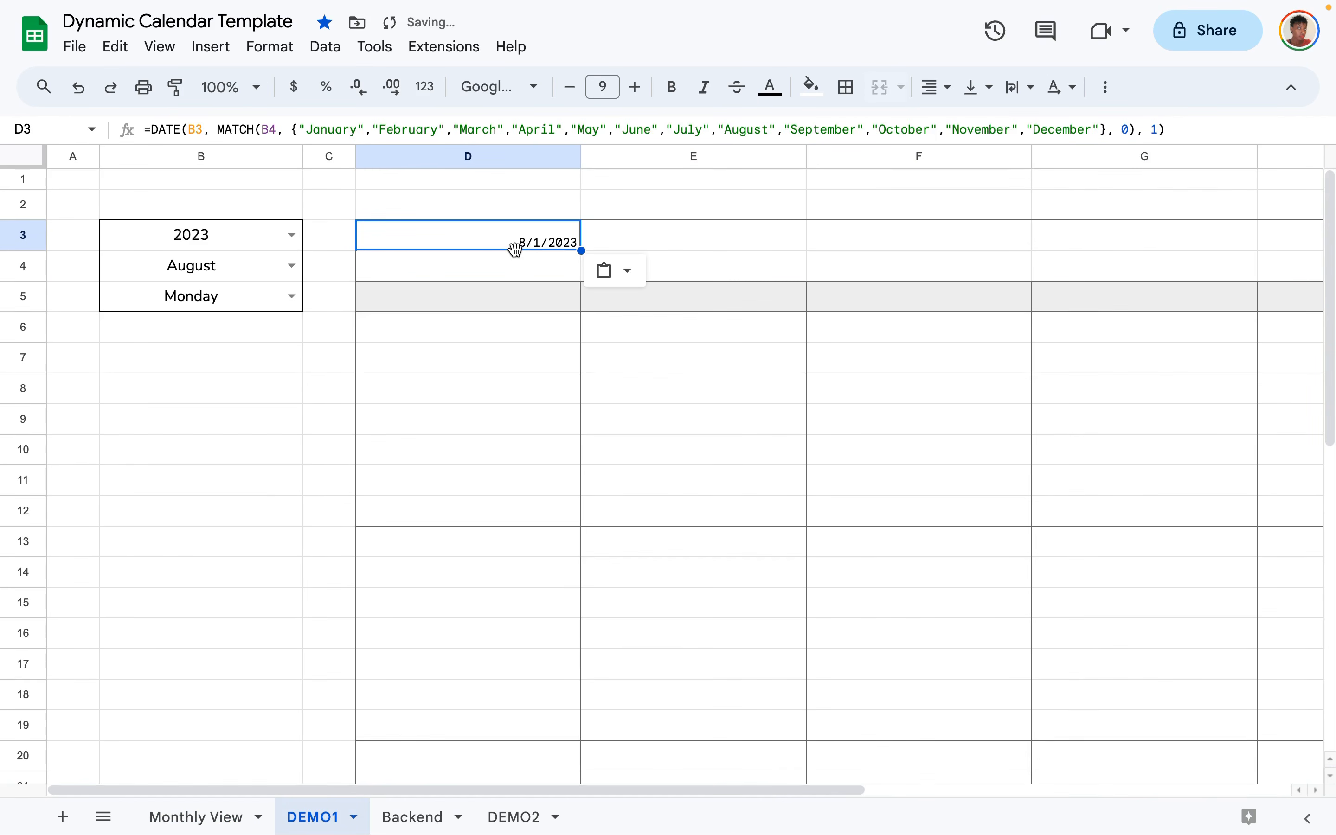
pyautogui.click(513, 348)
pyautogui.click(494, 428)
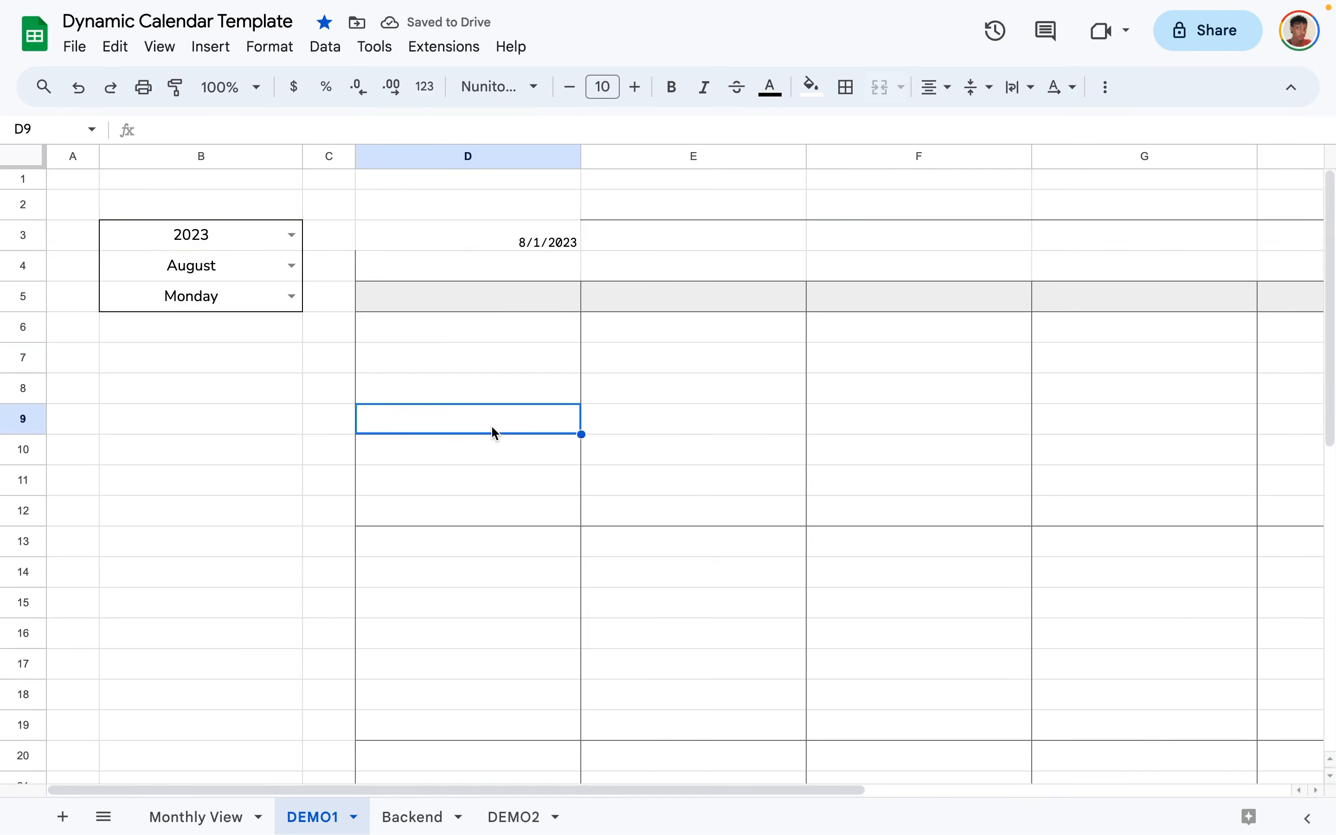
pyautogui.hotkey('ctrl', 'z')
# Paste the copied DATE formula as values only into the merged title cell D3:J4.
pyautogui.rightClick(512, 250)
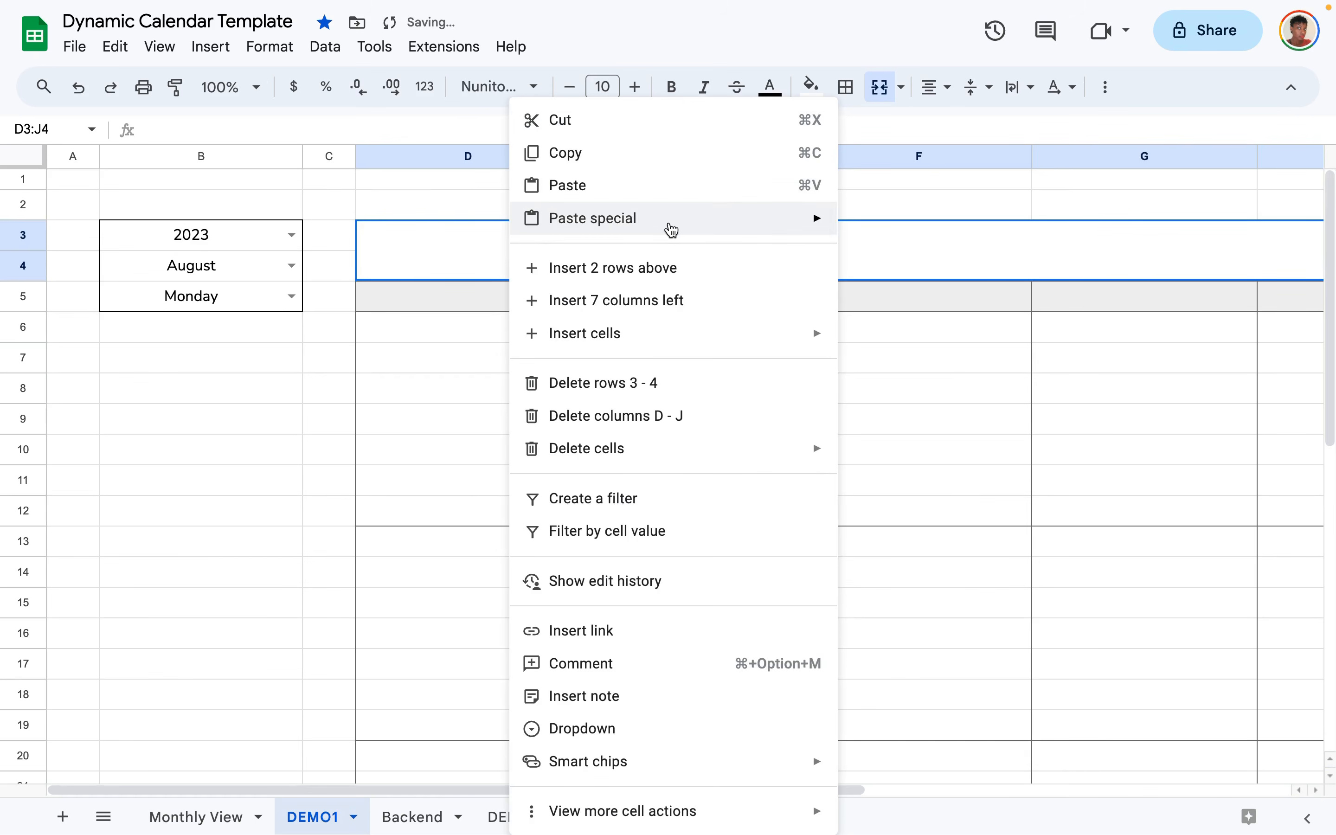
pyautogui.moveTo(671, 218)
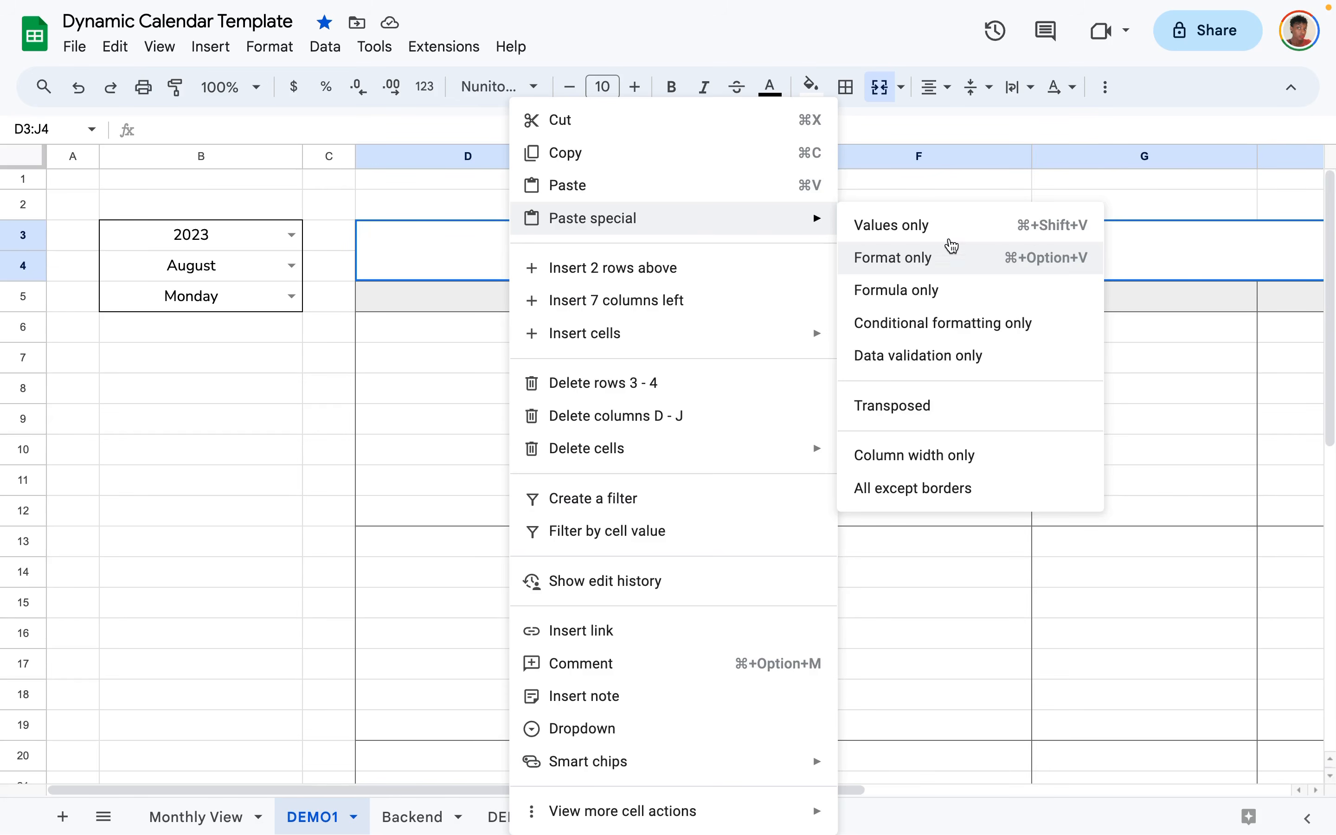
pyautogui.click(937, 222)
pyautogui.click(616, 428)
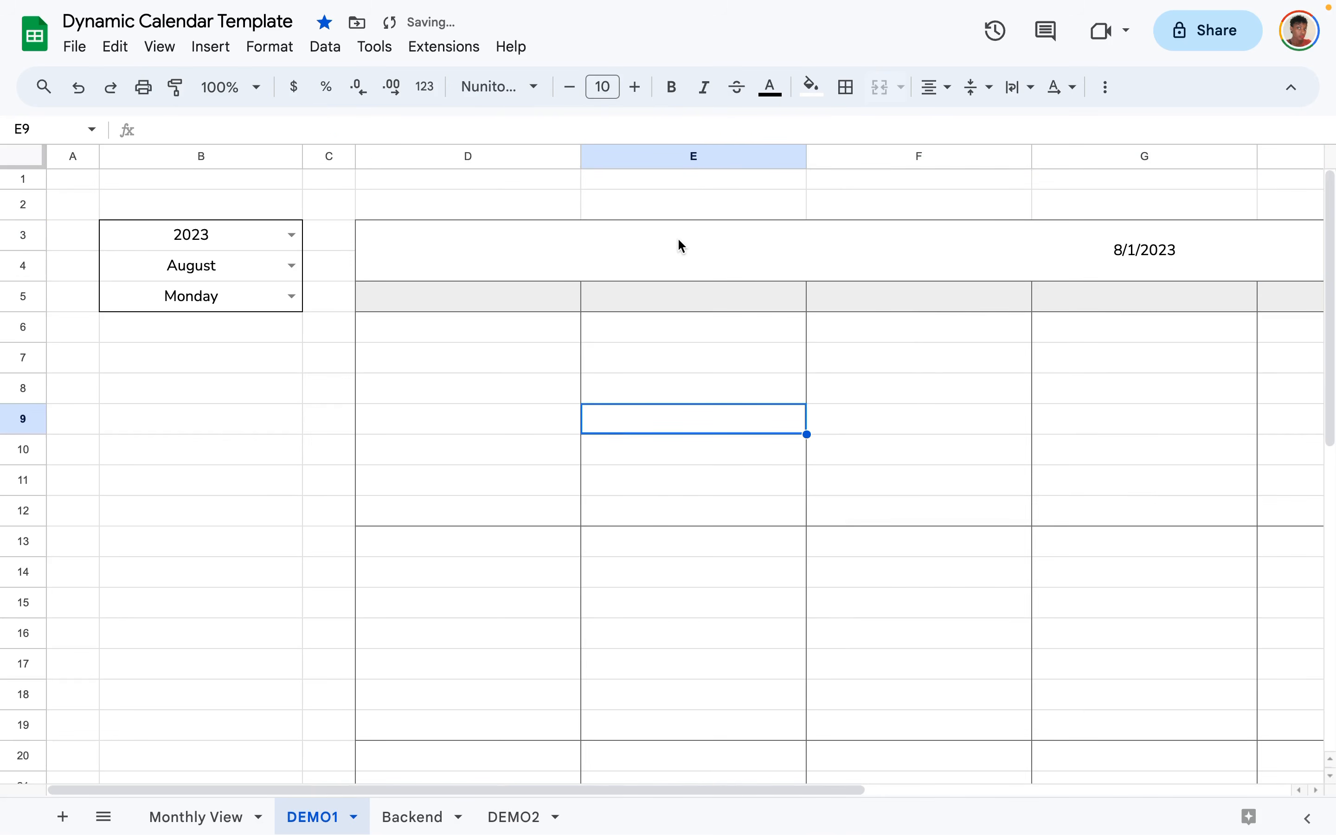
# Inspect the title formula in D3:J4 and its references to the year and month selectors.
pyautogui.click(677, 237)
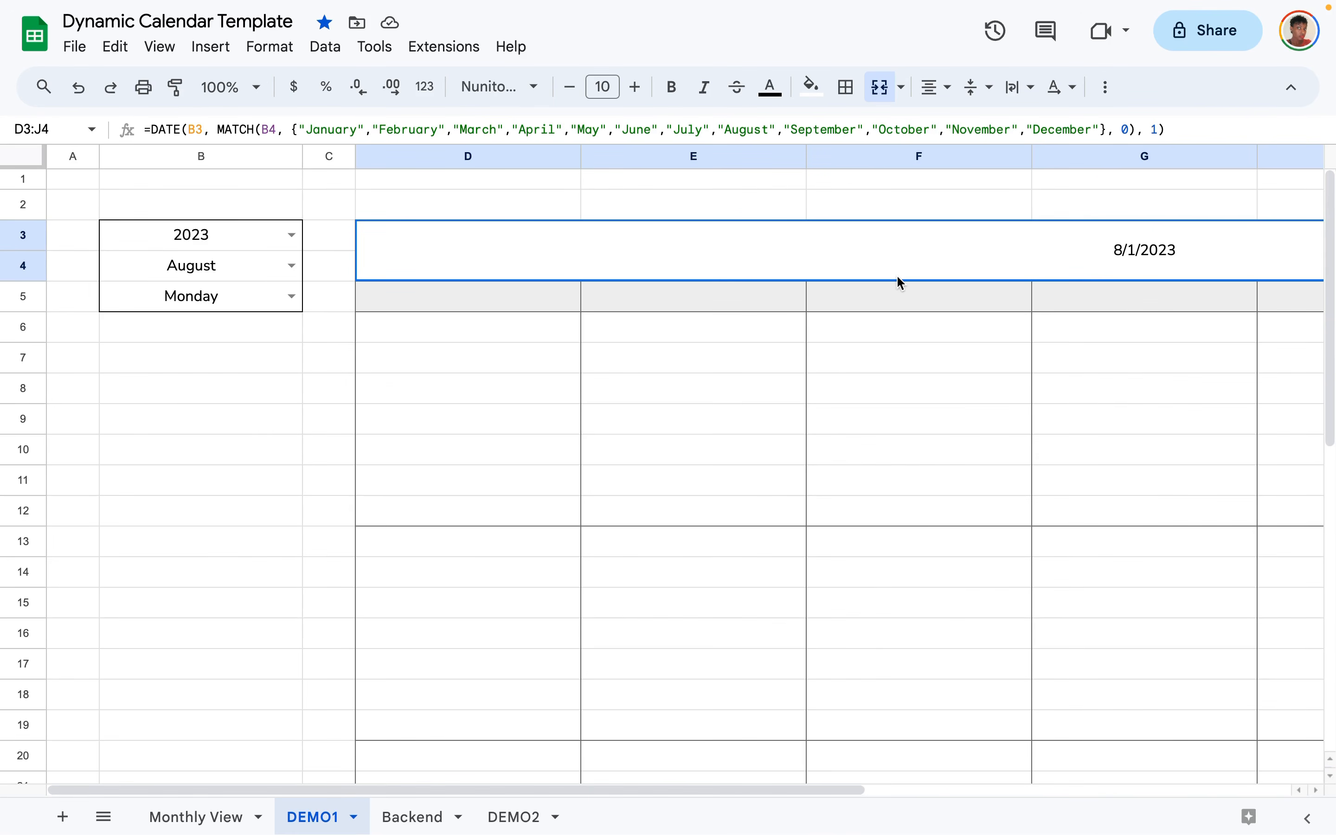
pyautogui.doubleClick(928, 255)
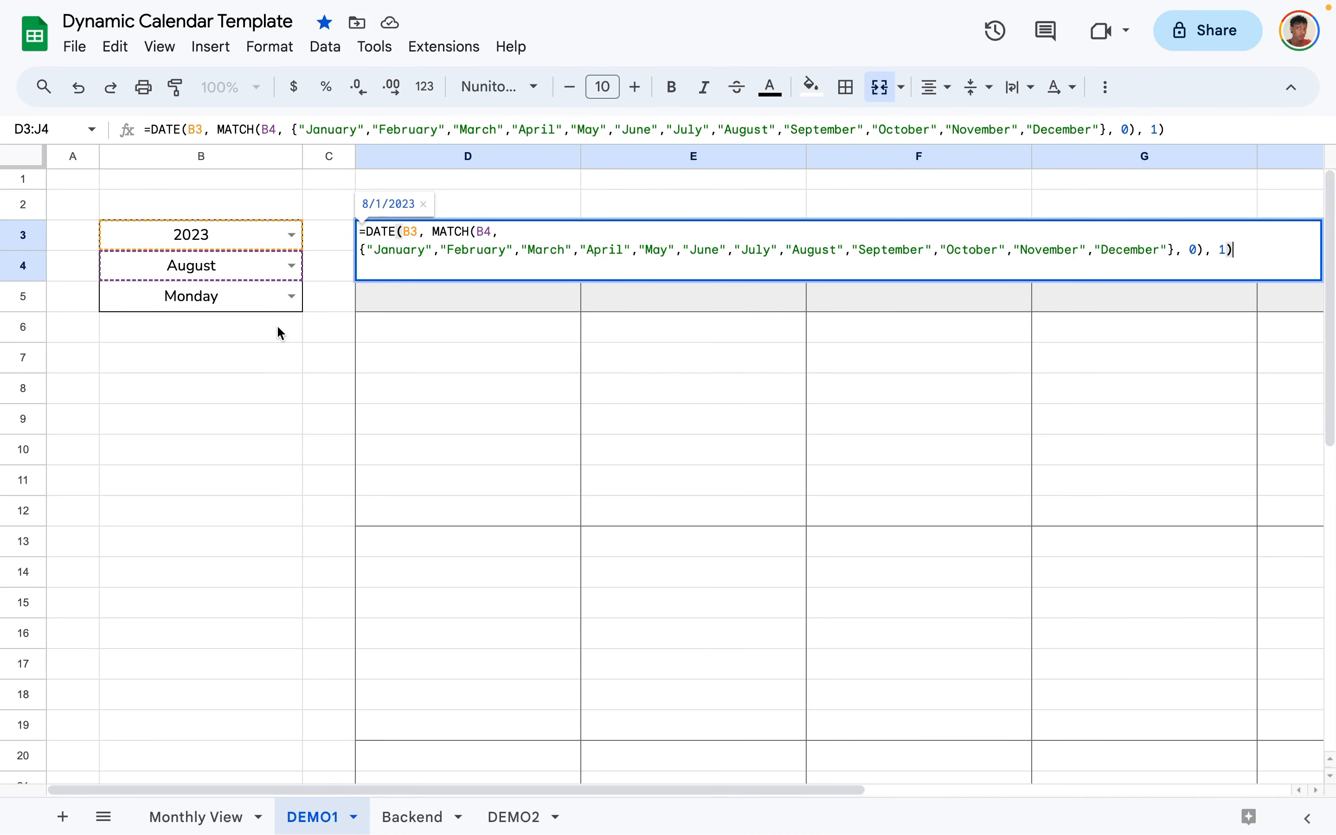
pyautogui.press('Escape')
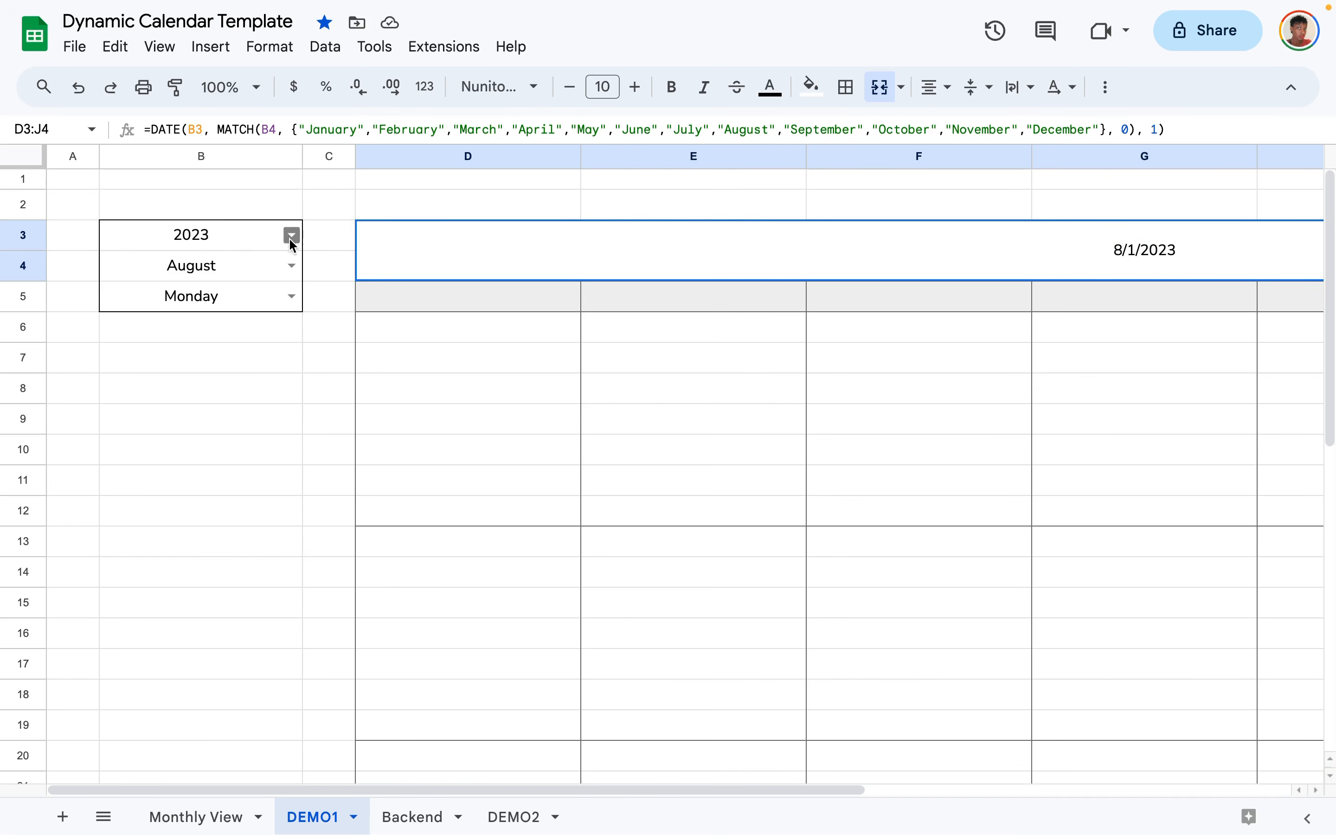
# Set the year selector in B3 to 2024 and the month selector in B4 to April.
pyautogui.click(291, 236)
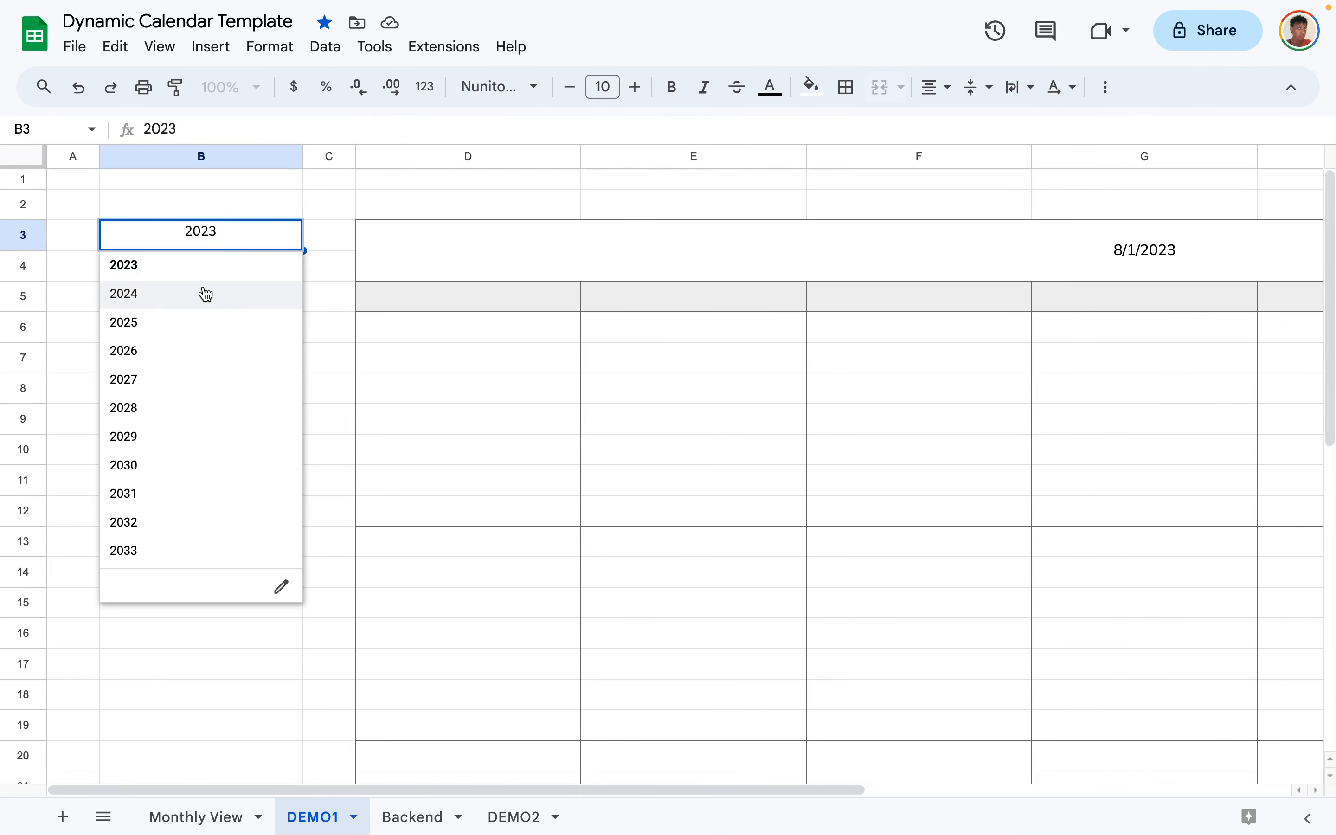
pyautogui.click(206, 294)
pyautogui.click(1166, 268)
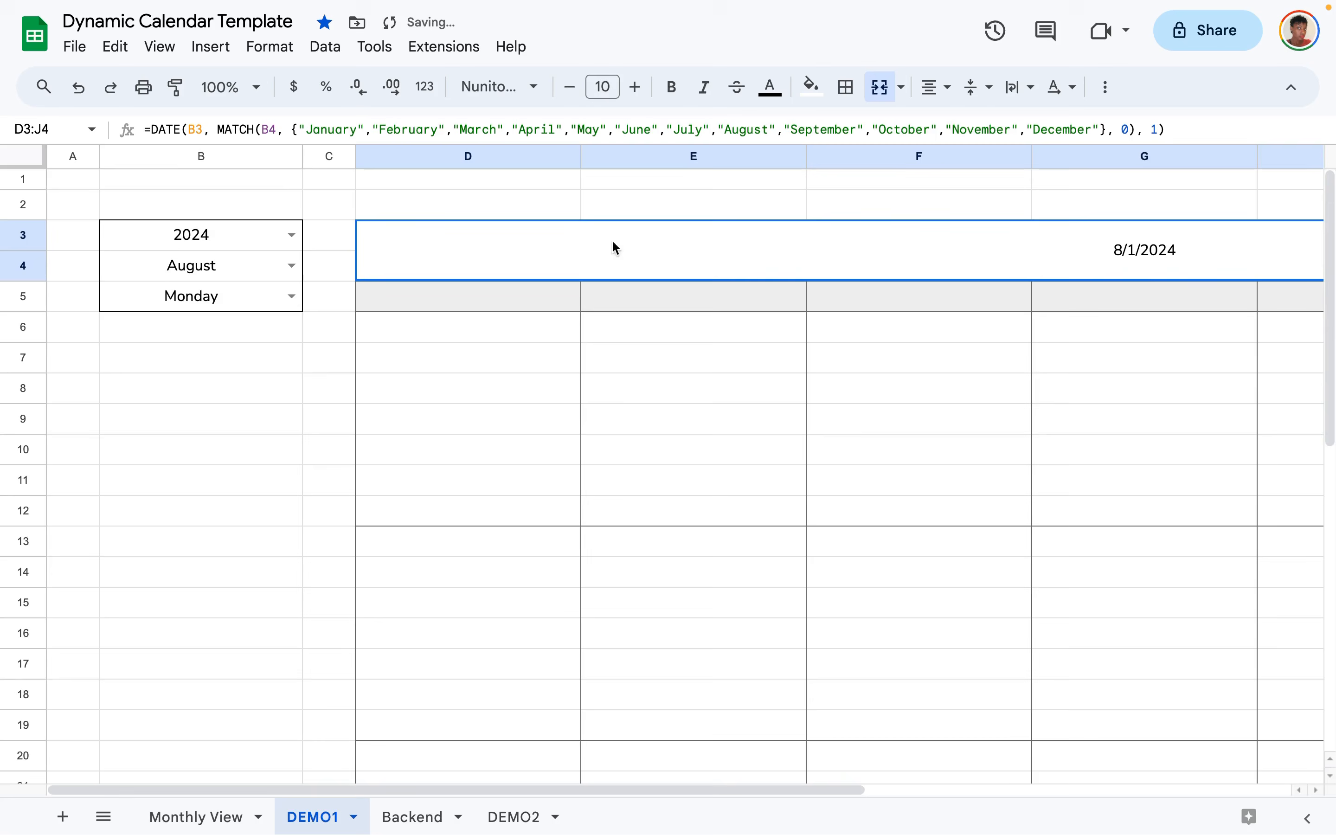
pyautogui.click(292, 265)
pyautogui.click(191, 381)
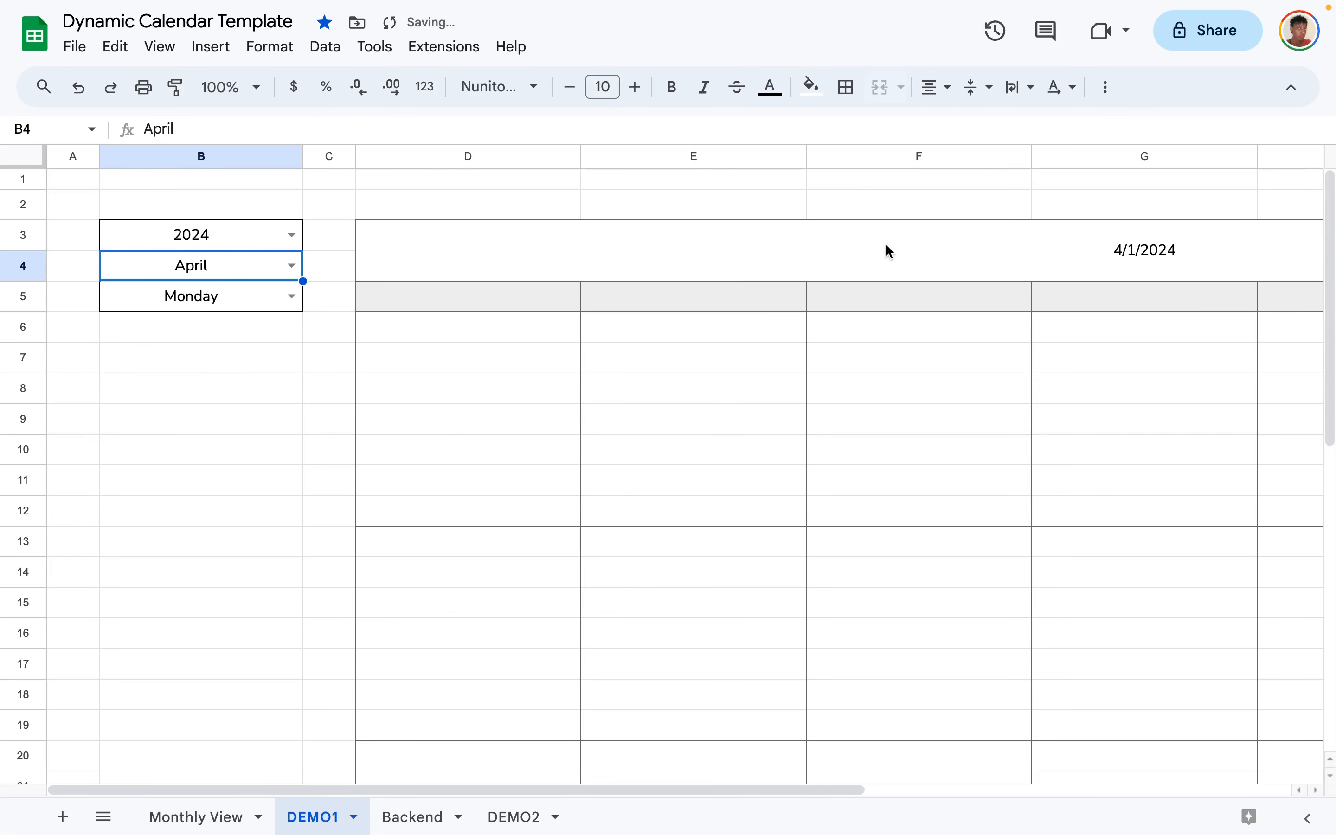
# Choose the custom date format August 5 for the merged title cell D3:J4.
pyautogui.click(866, 260)
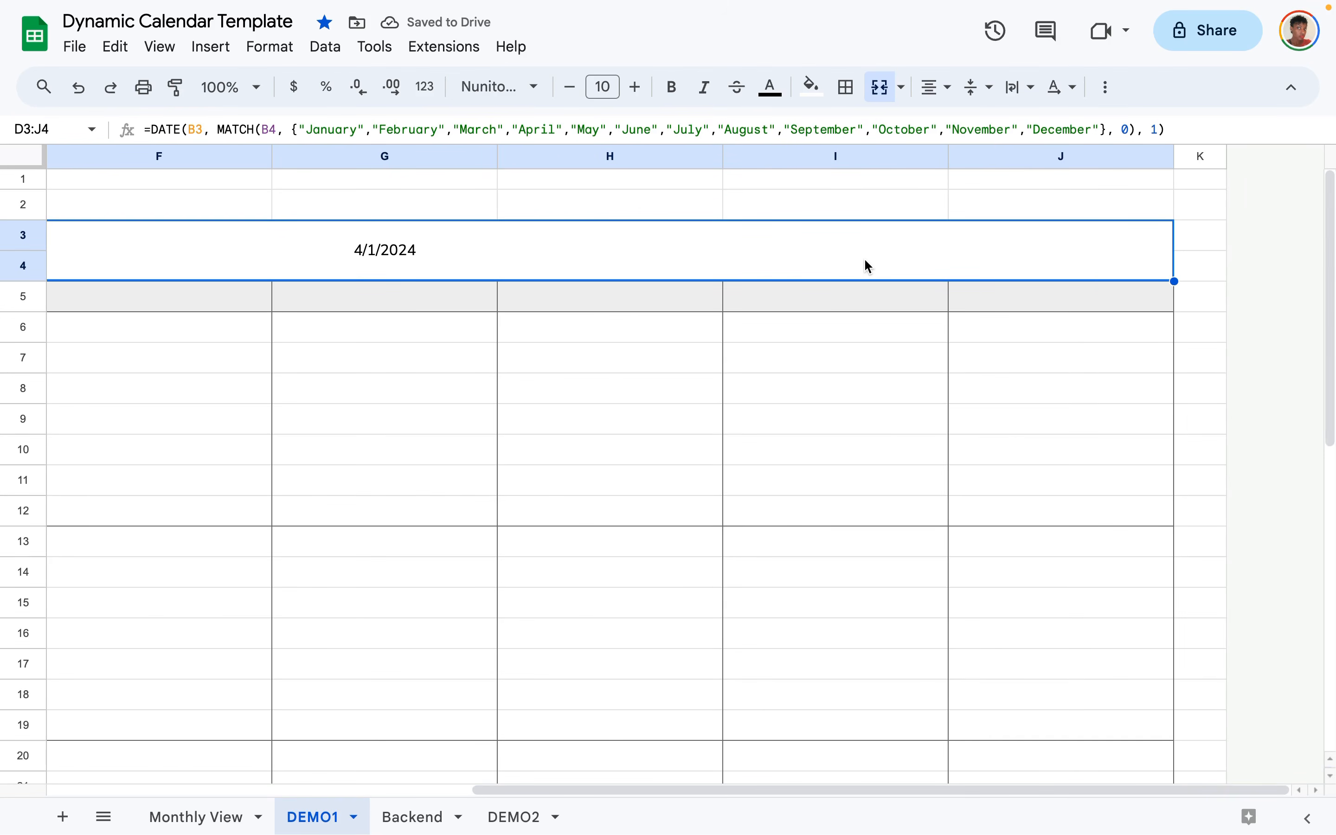
pyautogui.hscroll(-10, 363, 238)
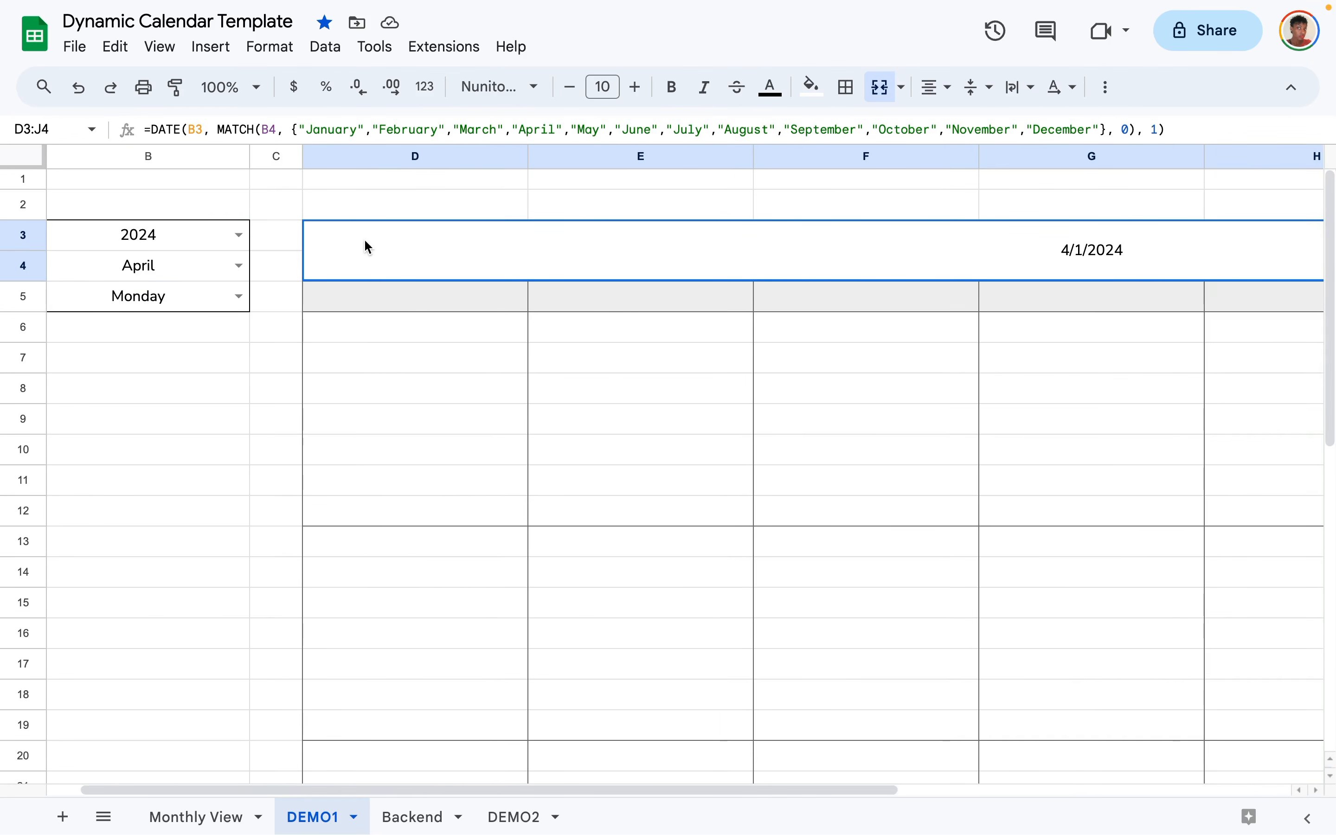
pyautogui.click(274, 47)
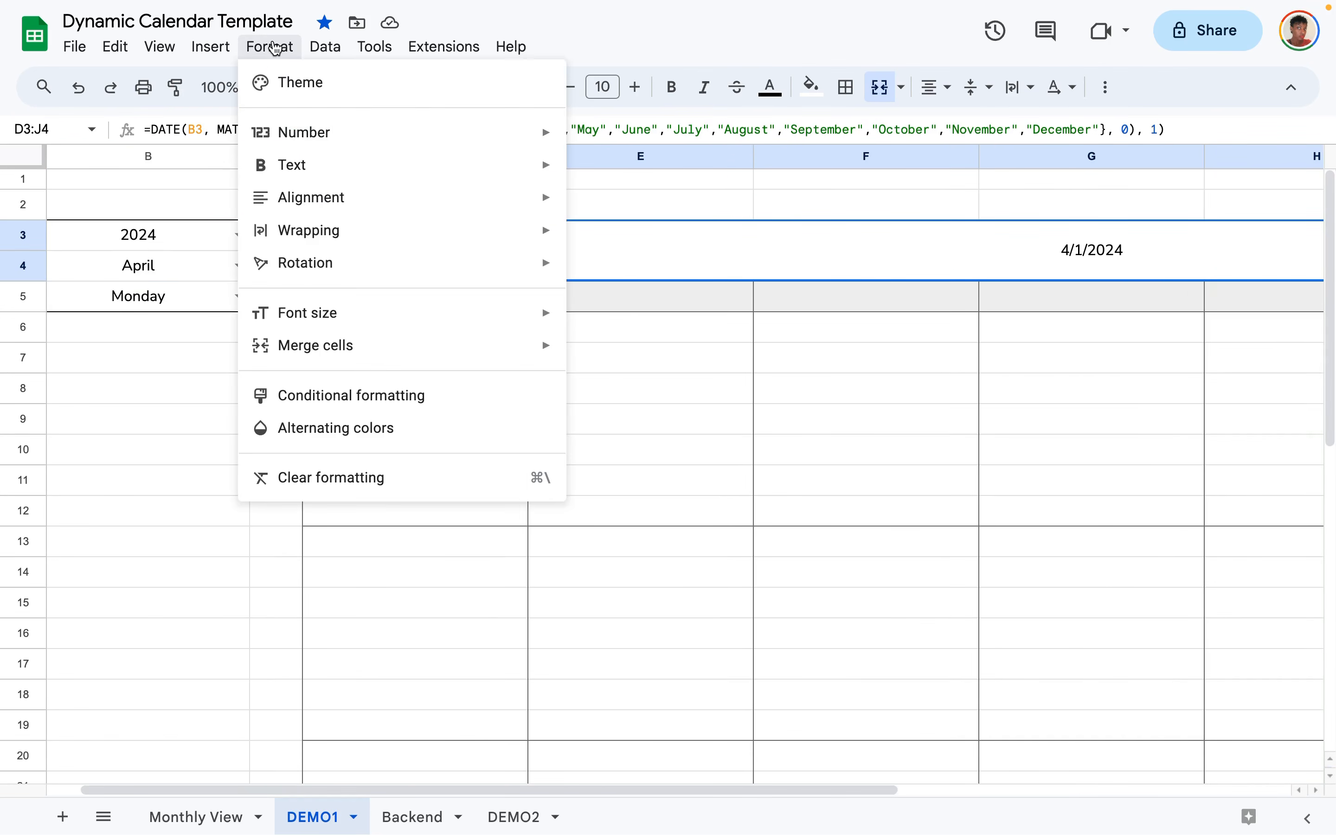
pyautogui.moveTo(284, 133)
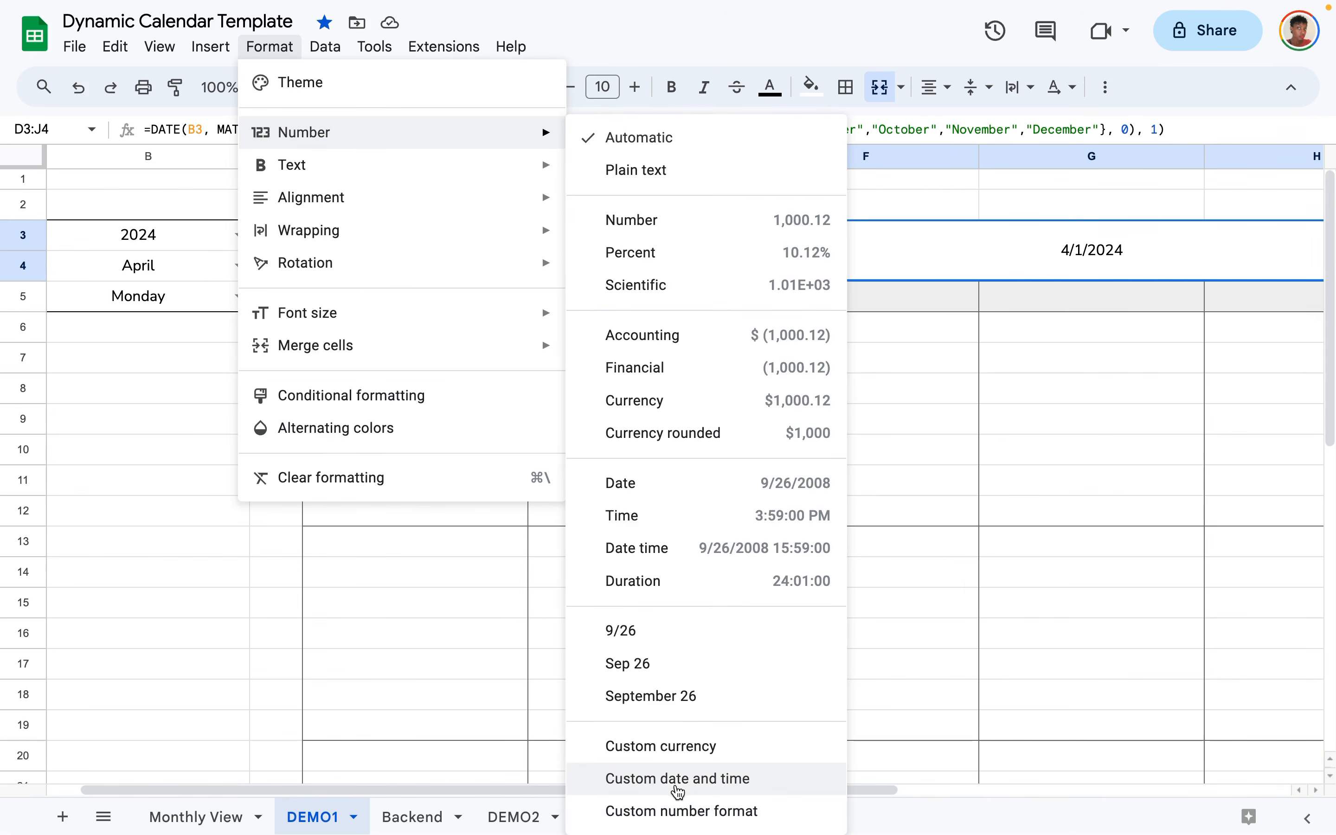
pyautogui.click(678, 781)
pyautogui.scroll(-10, 545, 391)
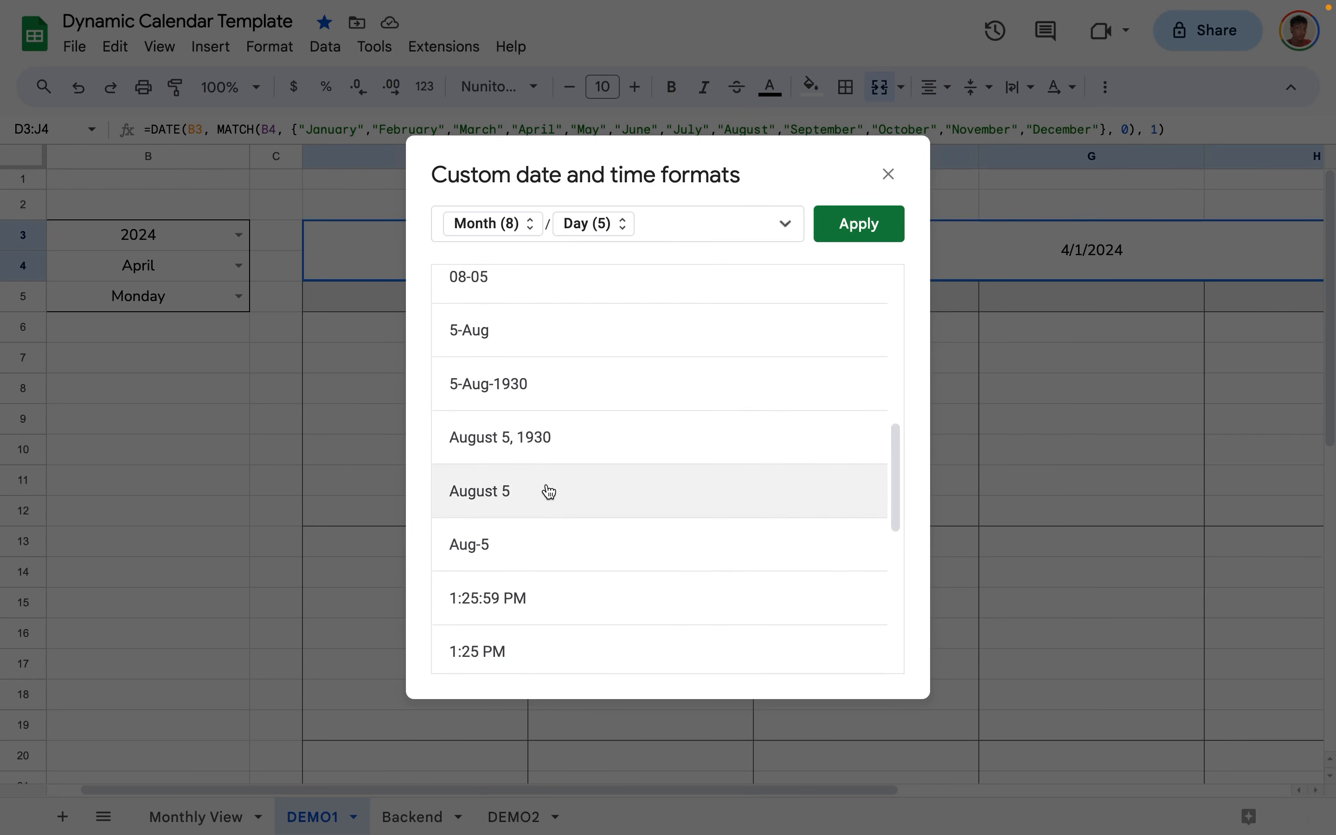
pyautogui.scroll(-5, 528, 375)
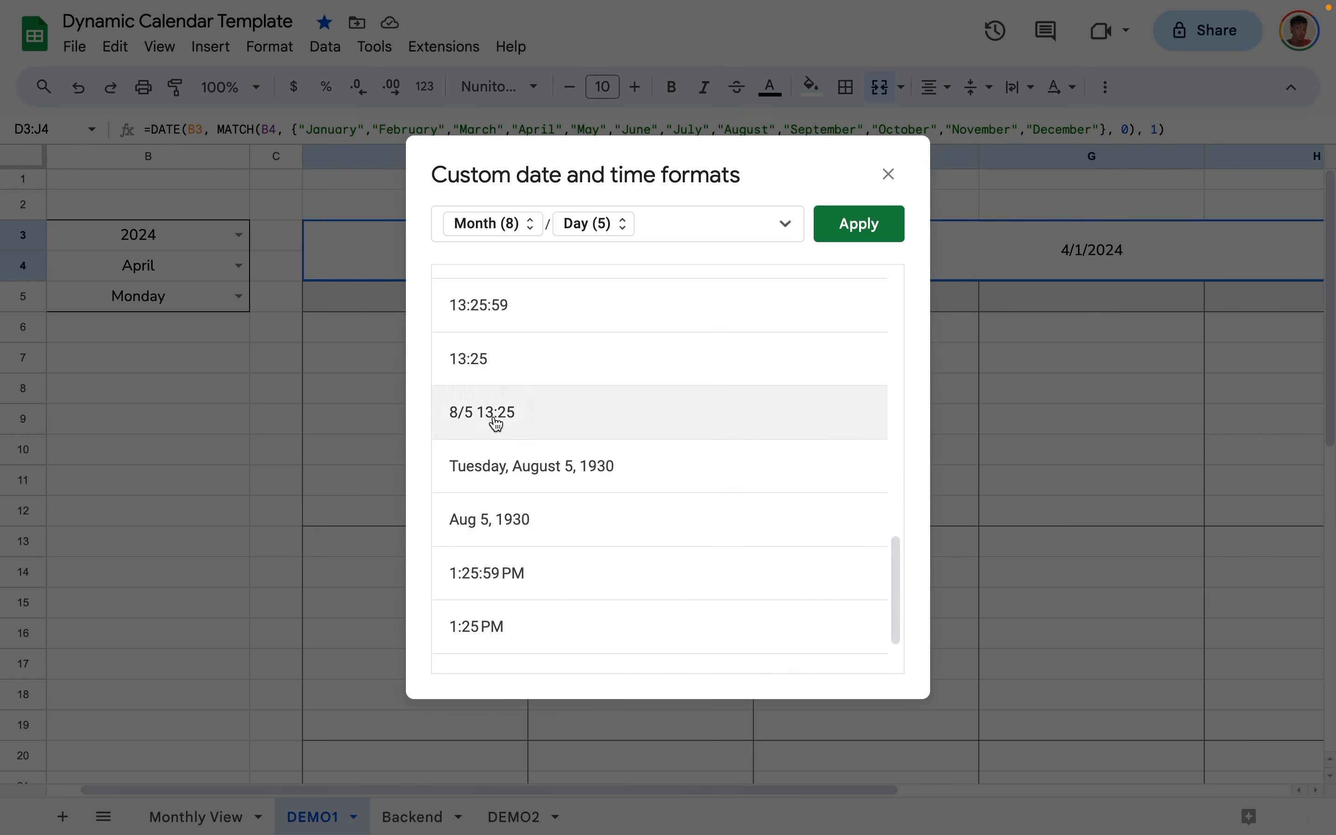
pyautogui.scroll(6, 495, 421)
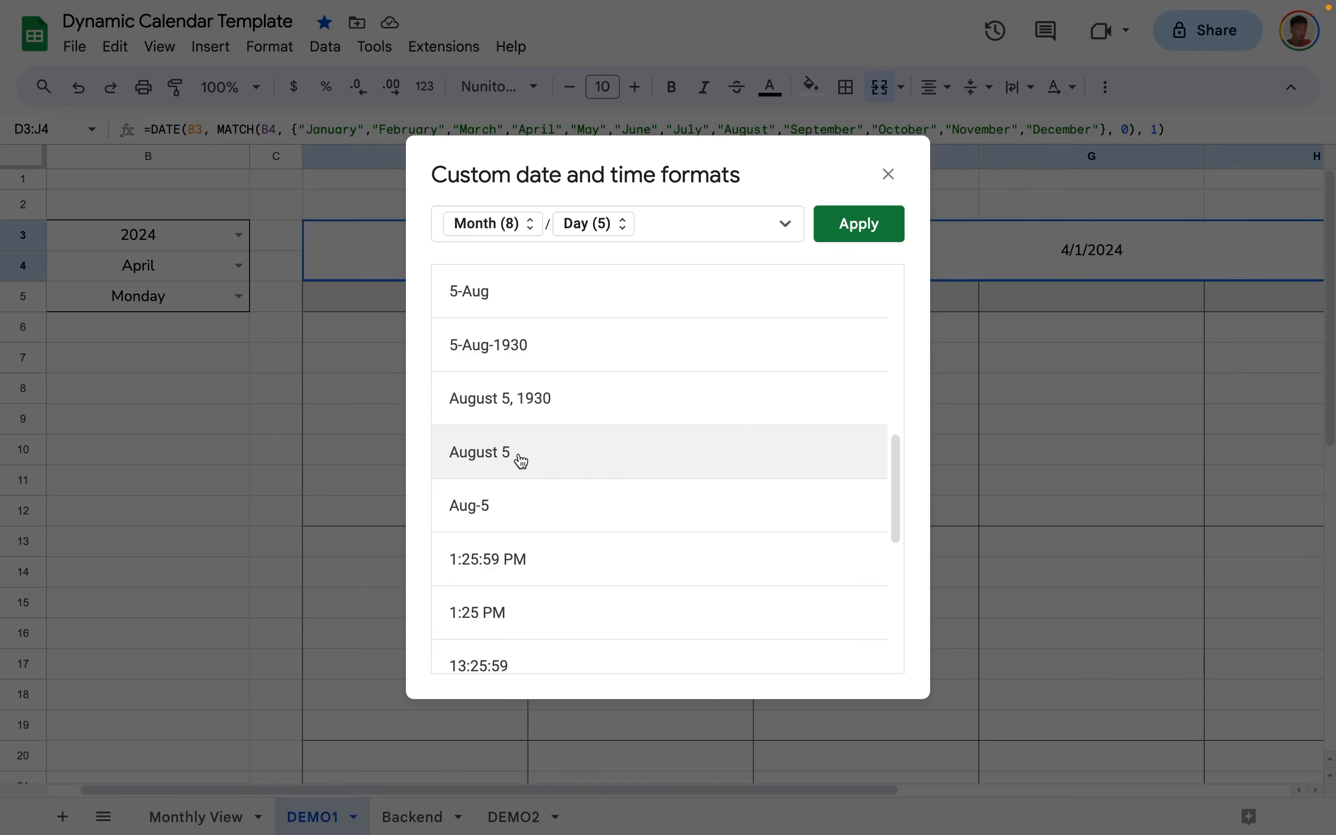
pyautogui.click(521, 461)
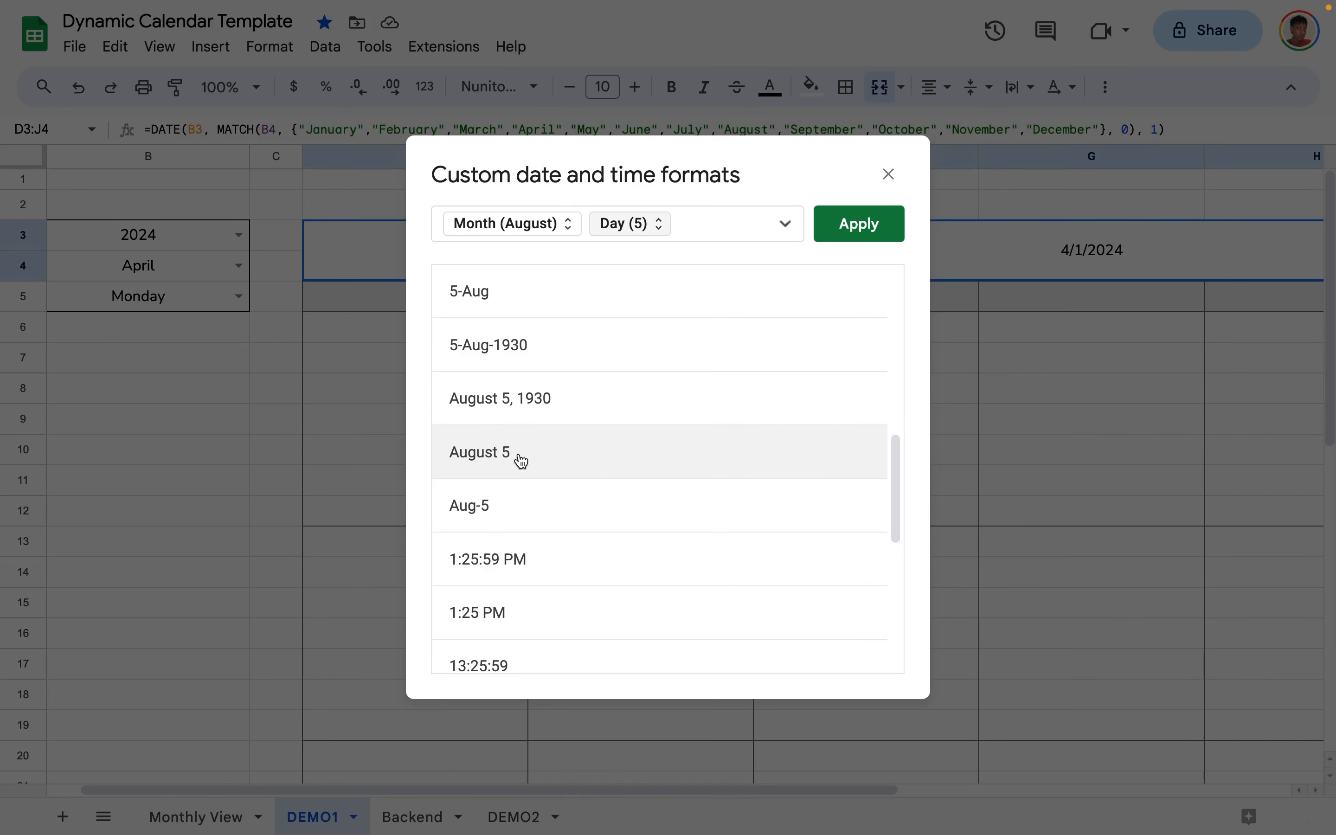
# Delete the day element from the title's custom format, keep the month as full name, and apply it.
pyautogui.click(659, 223)
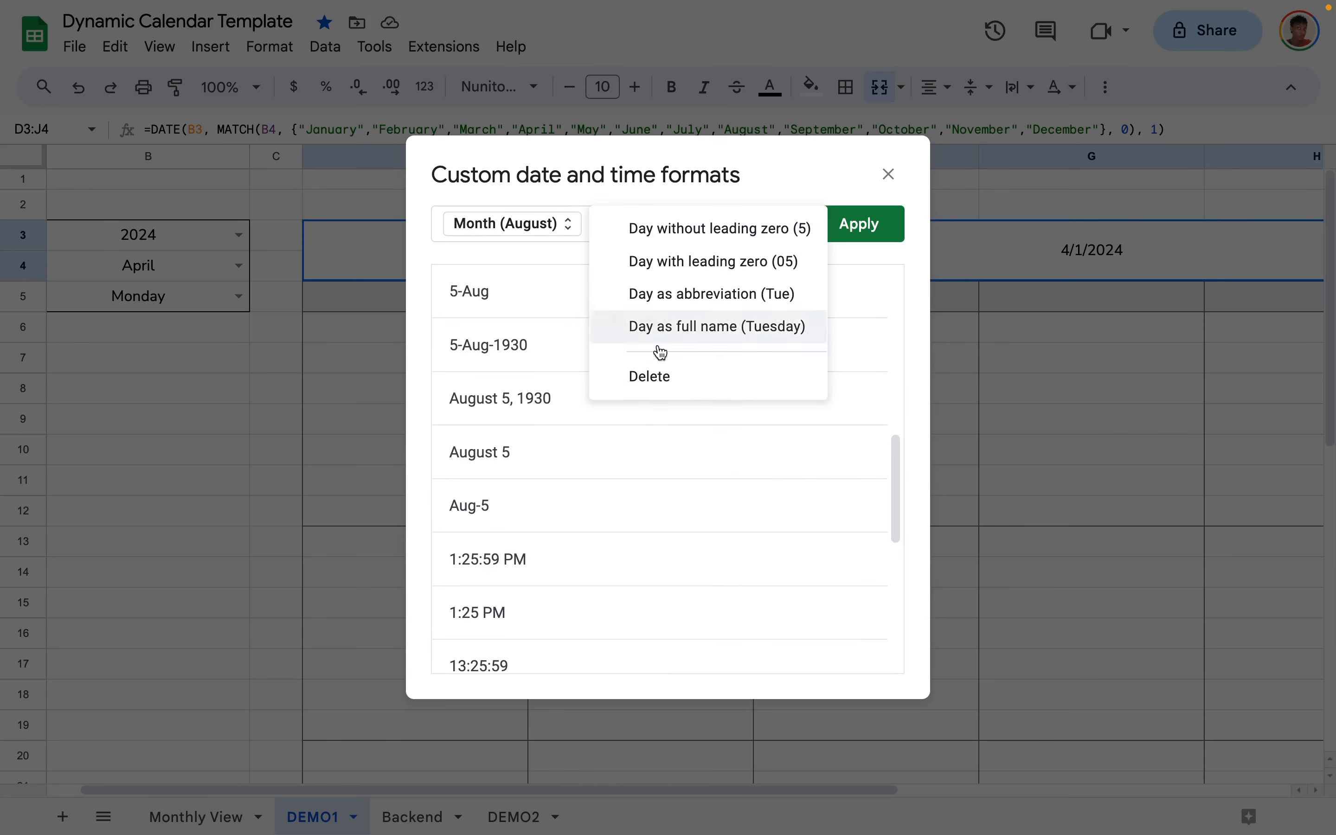
pyautogui.click(659, 379)
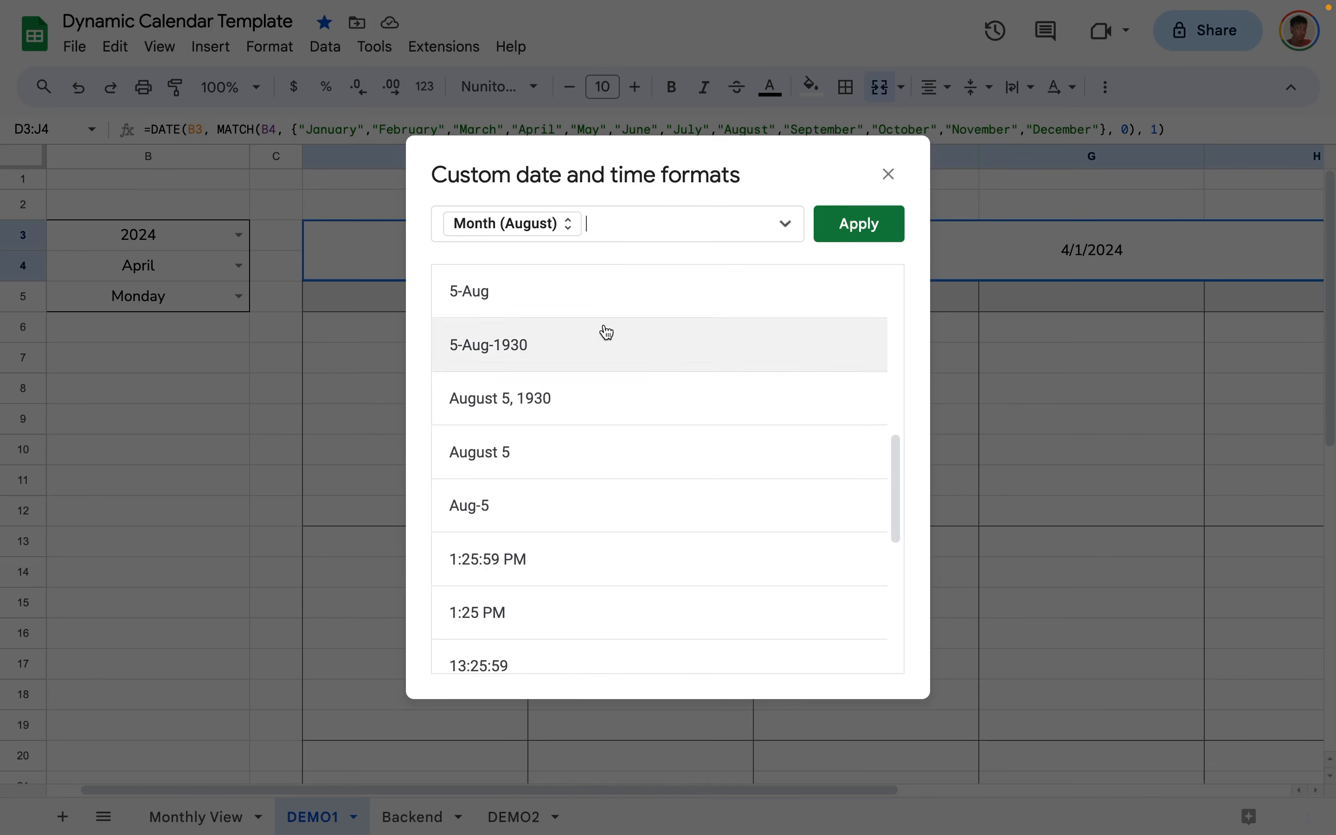
pyautogui.click(564, 232)
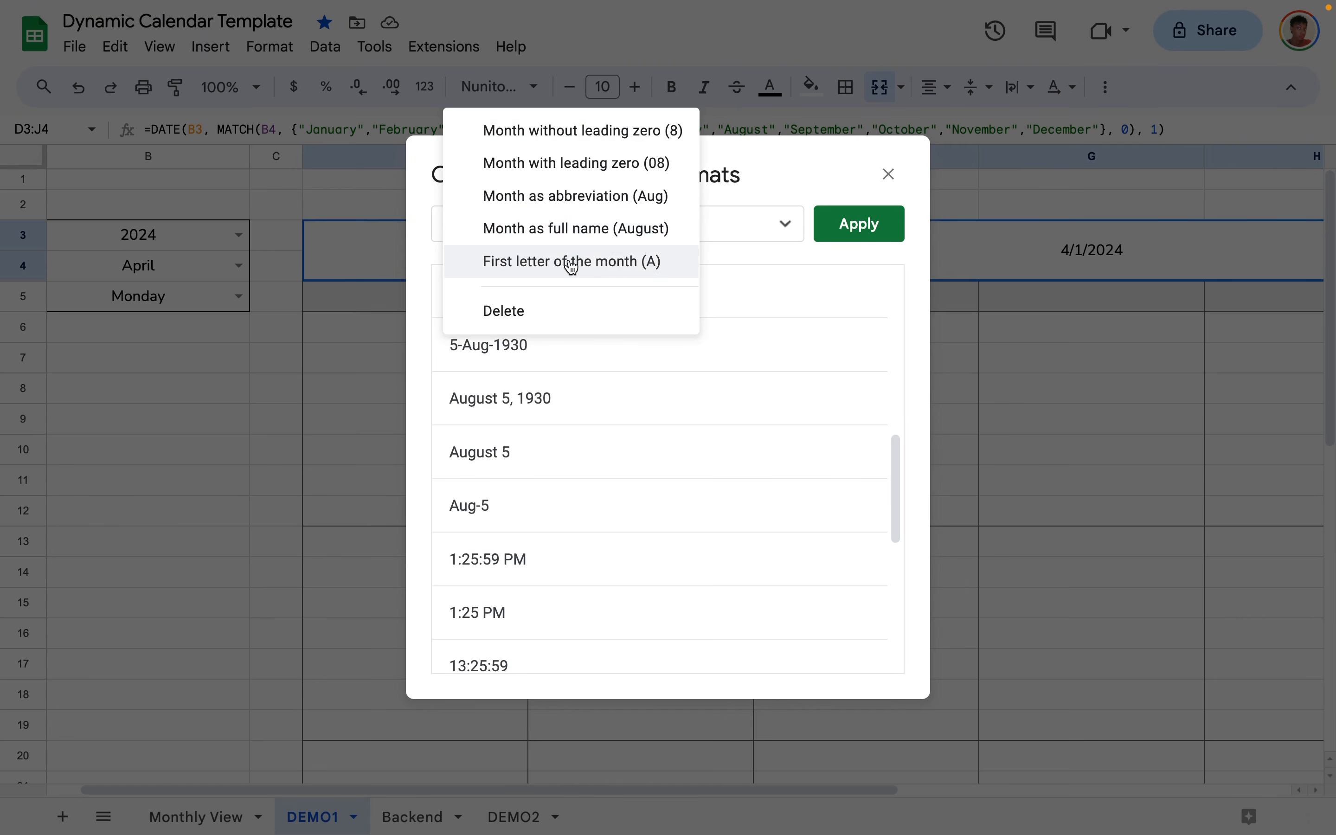
pyautogui.click(580, 232)
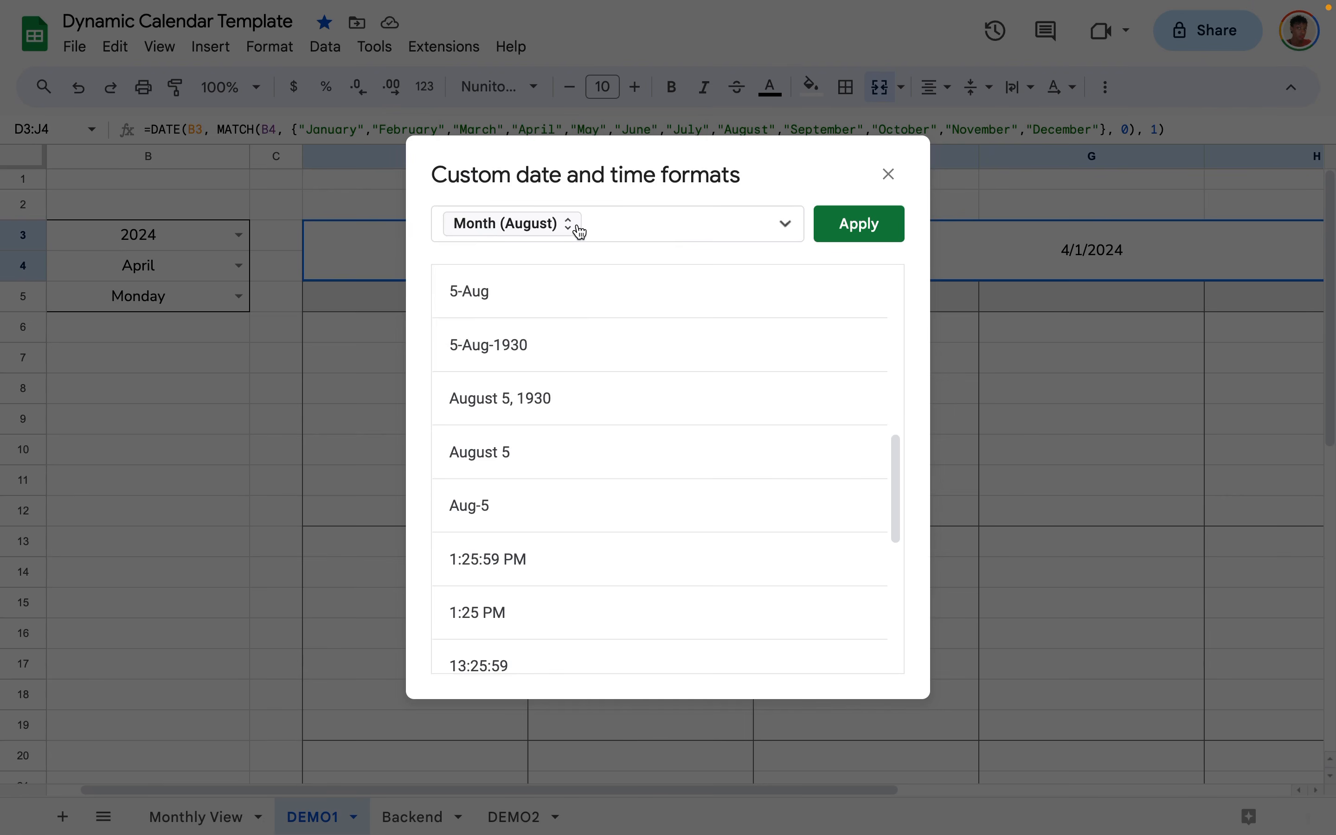
pyautogui.click(874, 227)
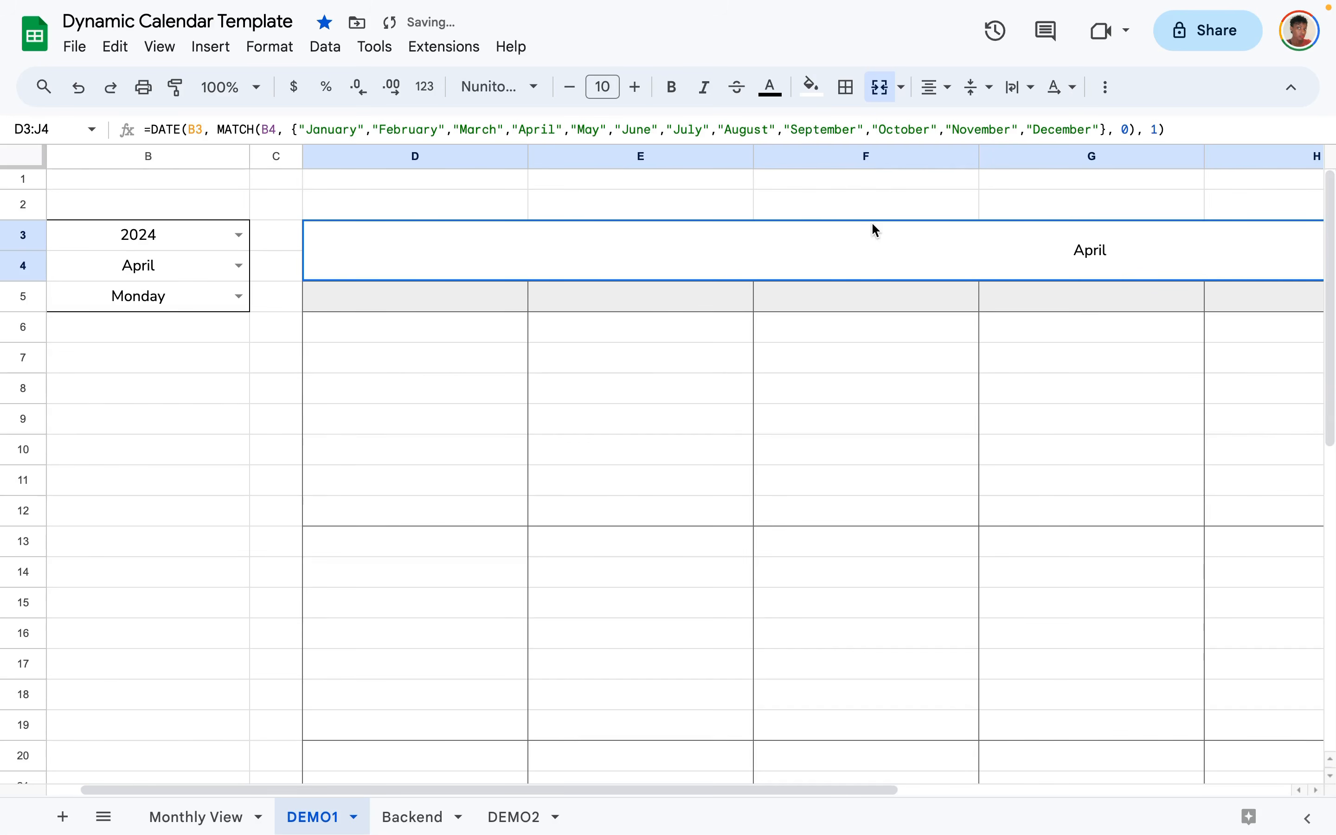
# Set the font size of the month title in D3:J4 to 36.
pyautogui.click(650, 362)
pyautogui.click(662, 259)
pyautogui.click(603, 87)
pyautogui.click(611, 467)
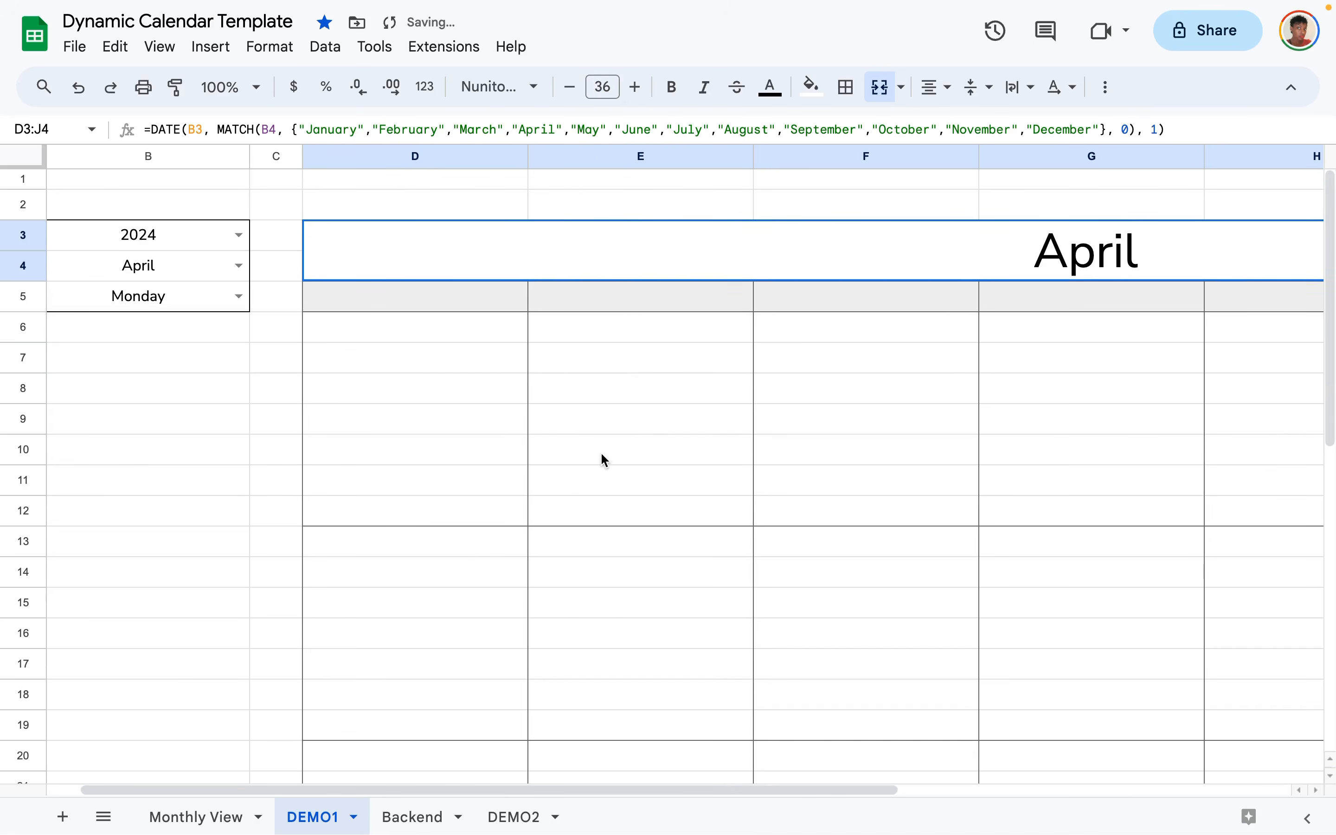
# Reduce the font size of the month title in D3:J4 to 34.
pyautogui.click(787, 381)
pyautogui.click(1114, 223)
pyautogui.hscroll(5, 1098, 244)
pyautogui.hscroll(-6, 1098, 244)
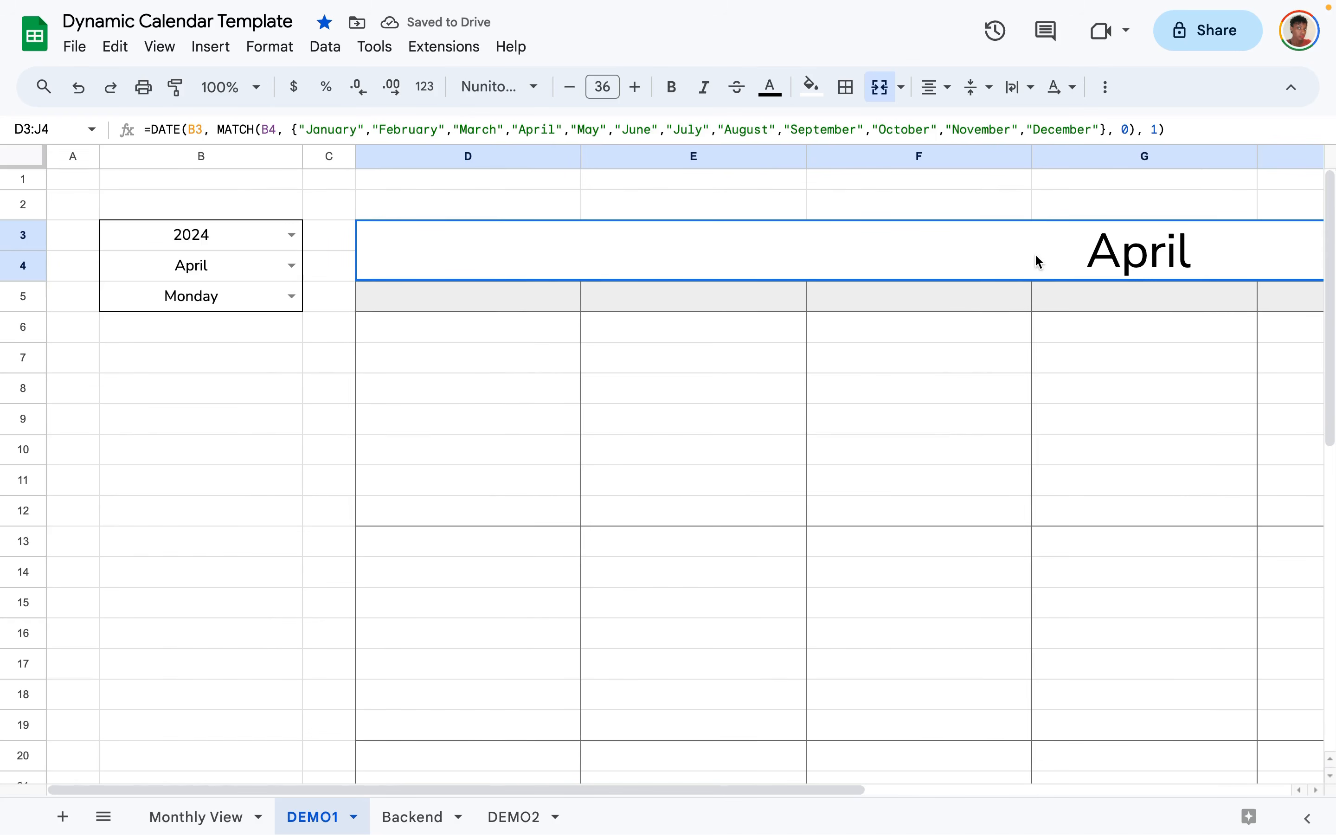
pyautogui.click(570, 87)
pyautogui.click(570, 87)
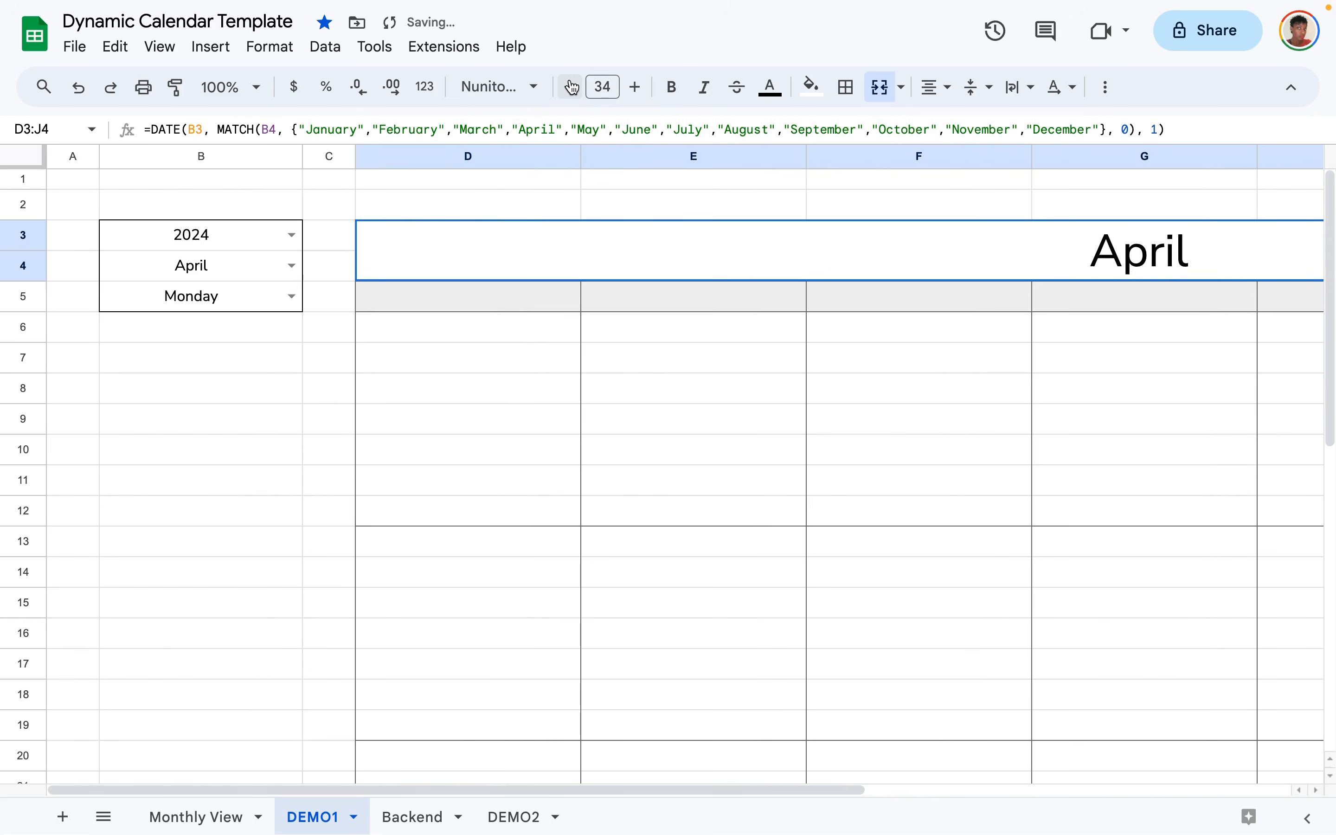
# Choose the custom date format August 5, 1930 for the merged title cell D3:J4.
pyautogui.click(270, 47)
pyautogui.moveTo(326, 134)
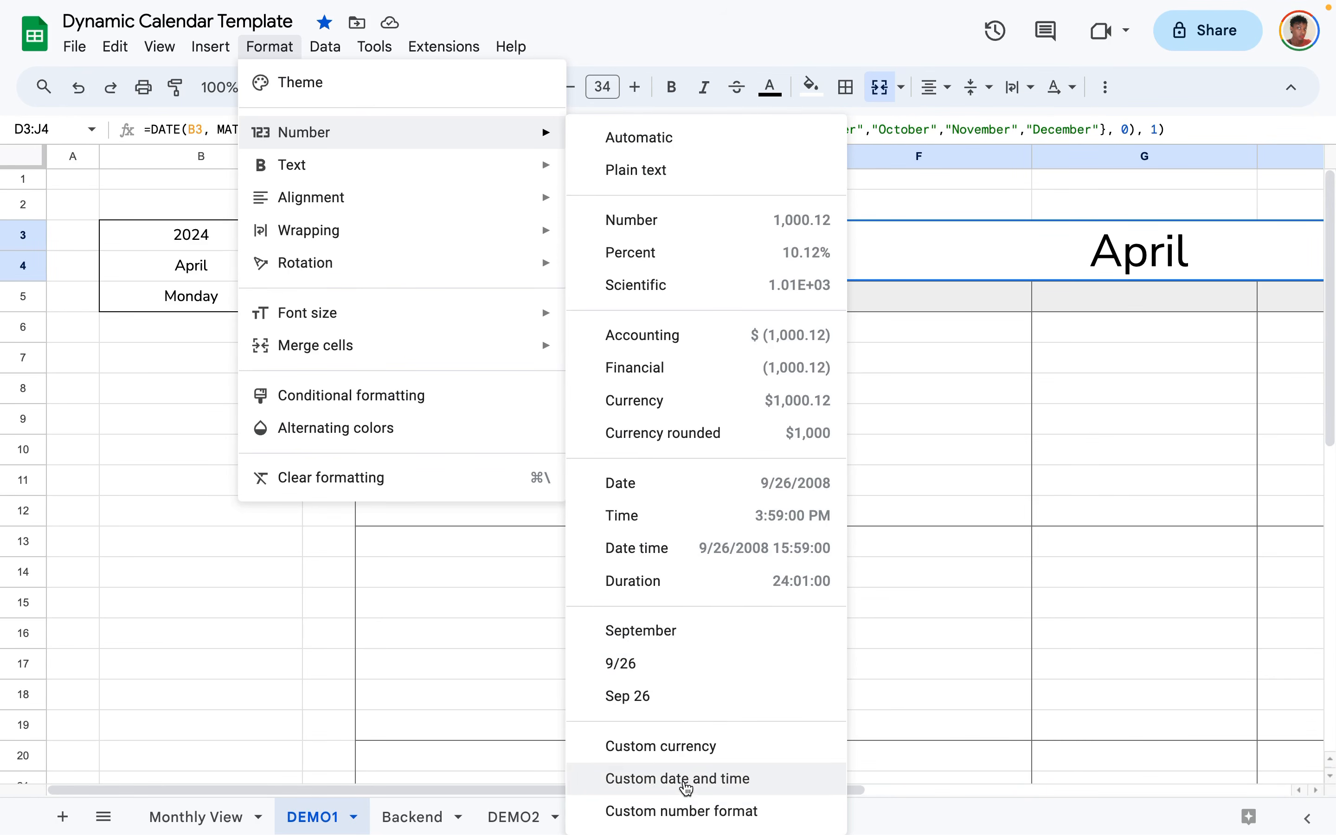
pyautogui.click(685, 780)
pyautogui.scroll(-8, 549, 349)
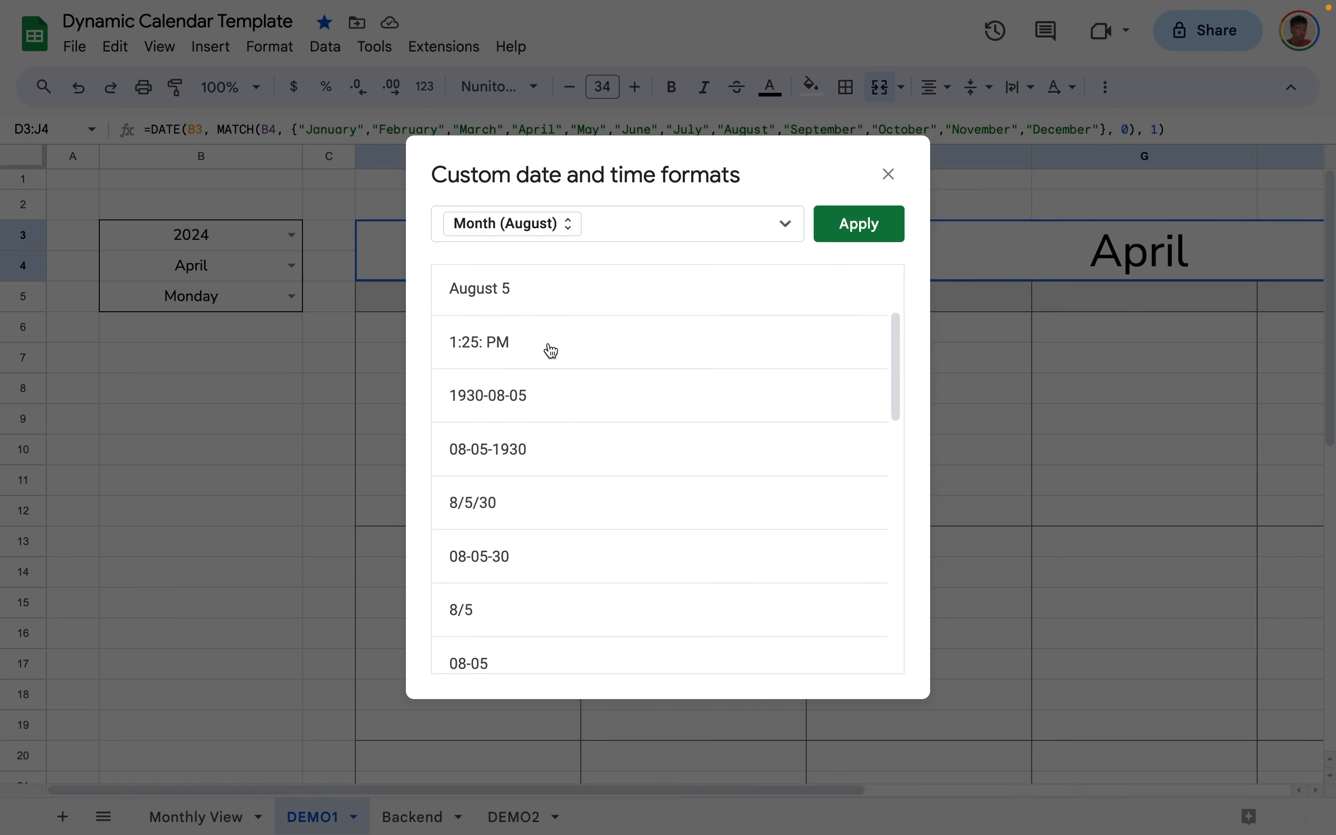
pyautogui.scroll(-3, 541, 512)
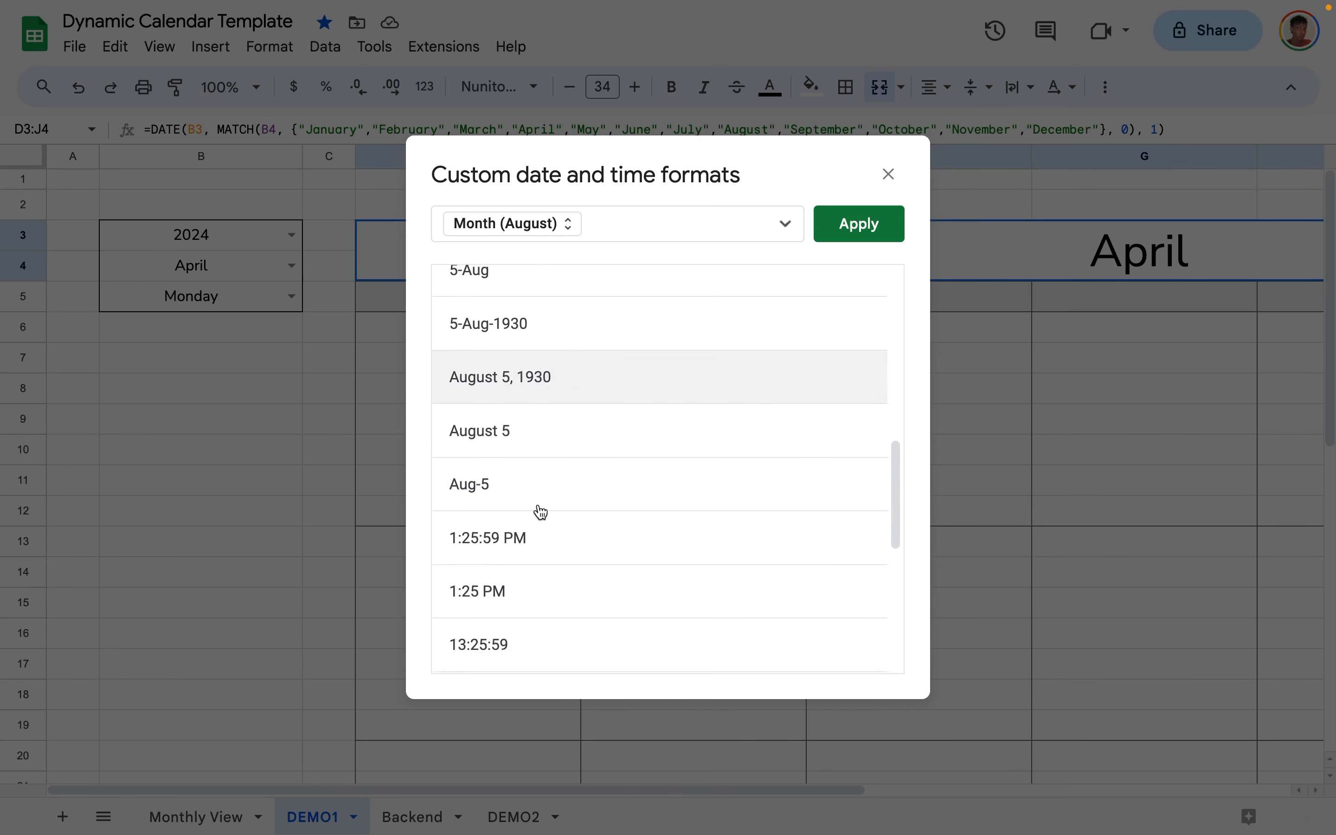
pyautogui.click(572, 355)
# Delete the day element, comma and extra space from the title's custom format, keep full month and year, and apply it.
pyautogui.click(658, 223)
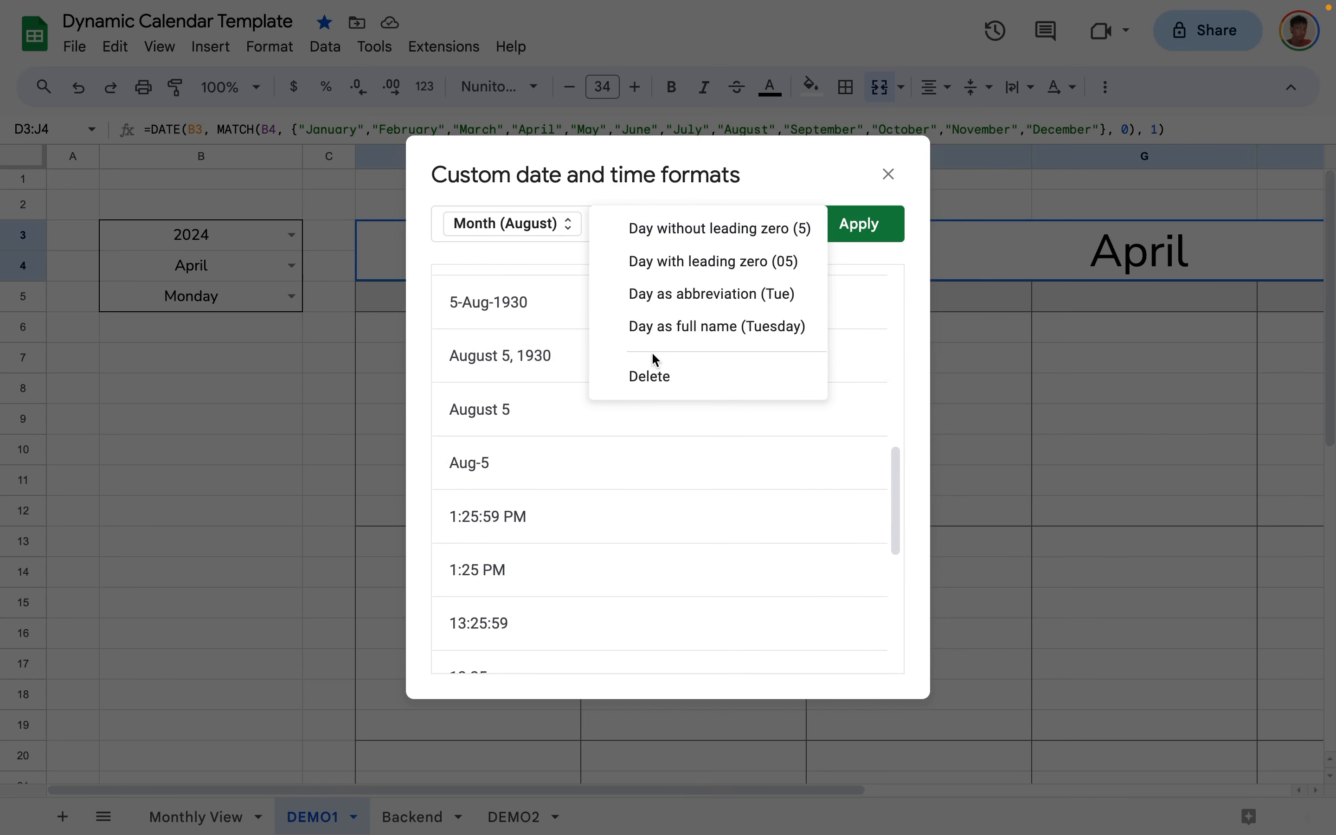
pyautogui.click(653, 385)
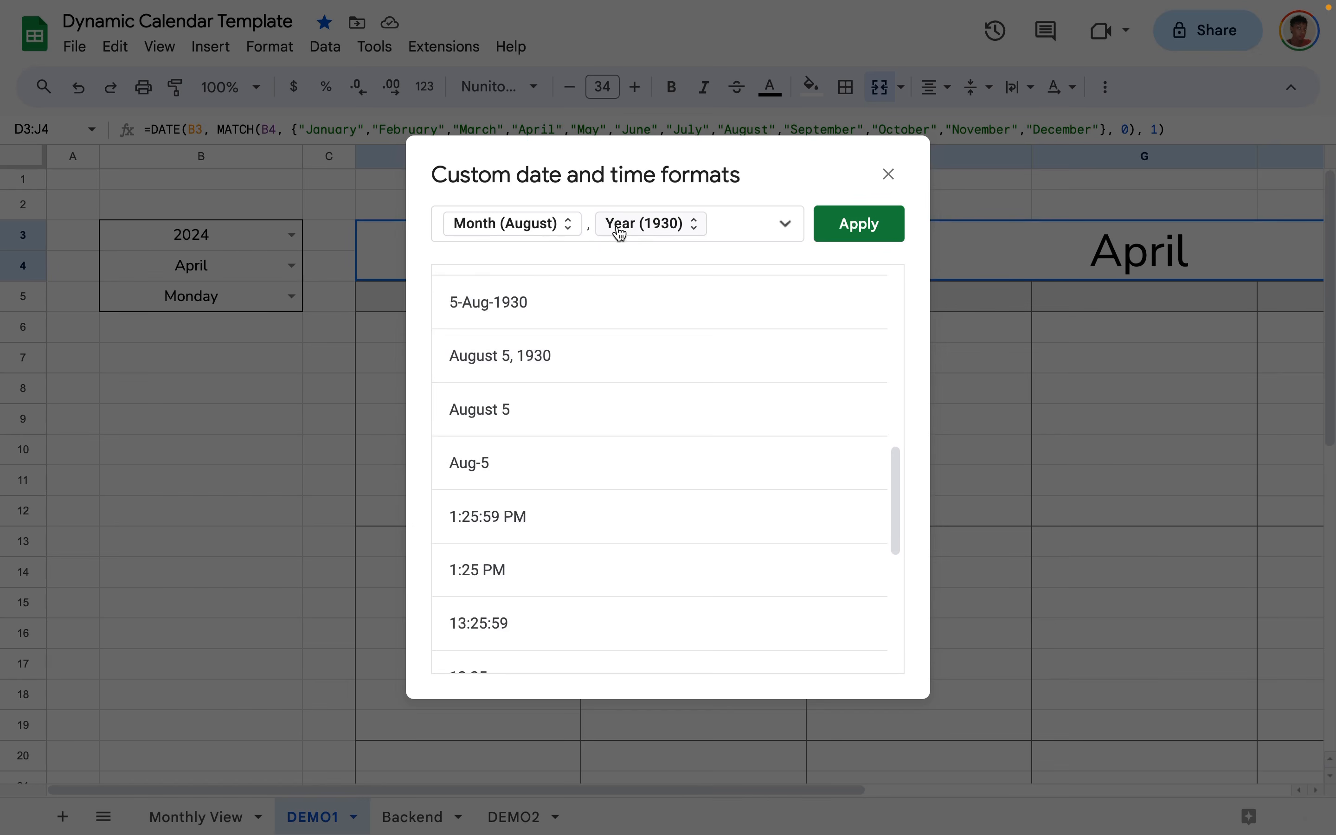
pyautogui.press('BackSpace')
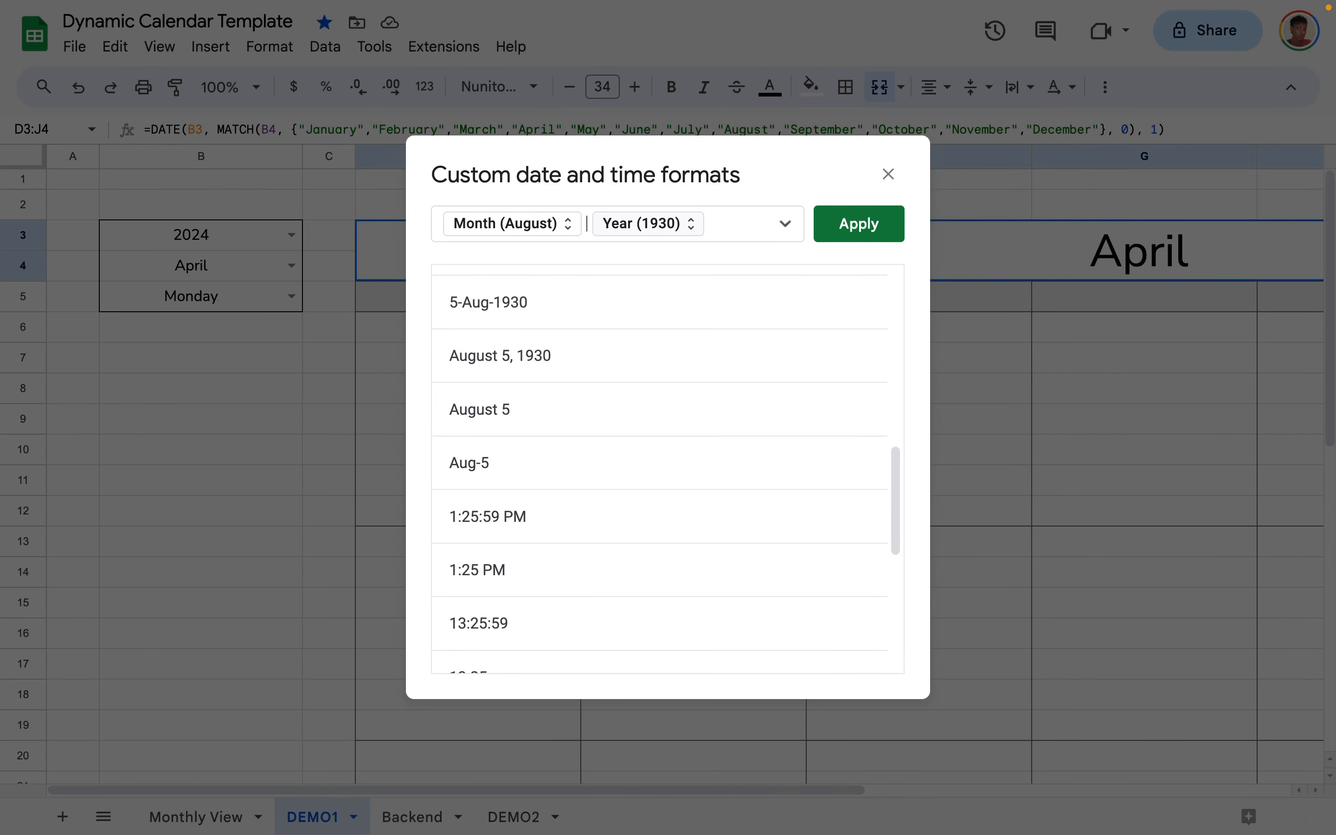
pyautogui.press('BackSpace')
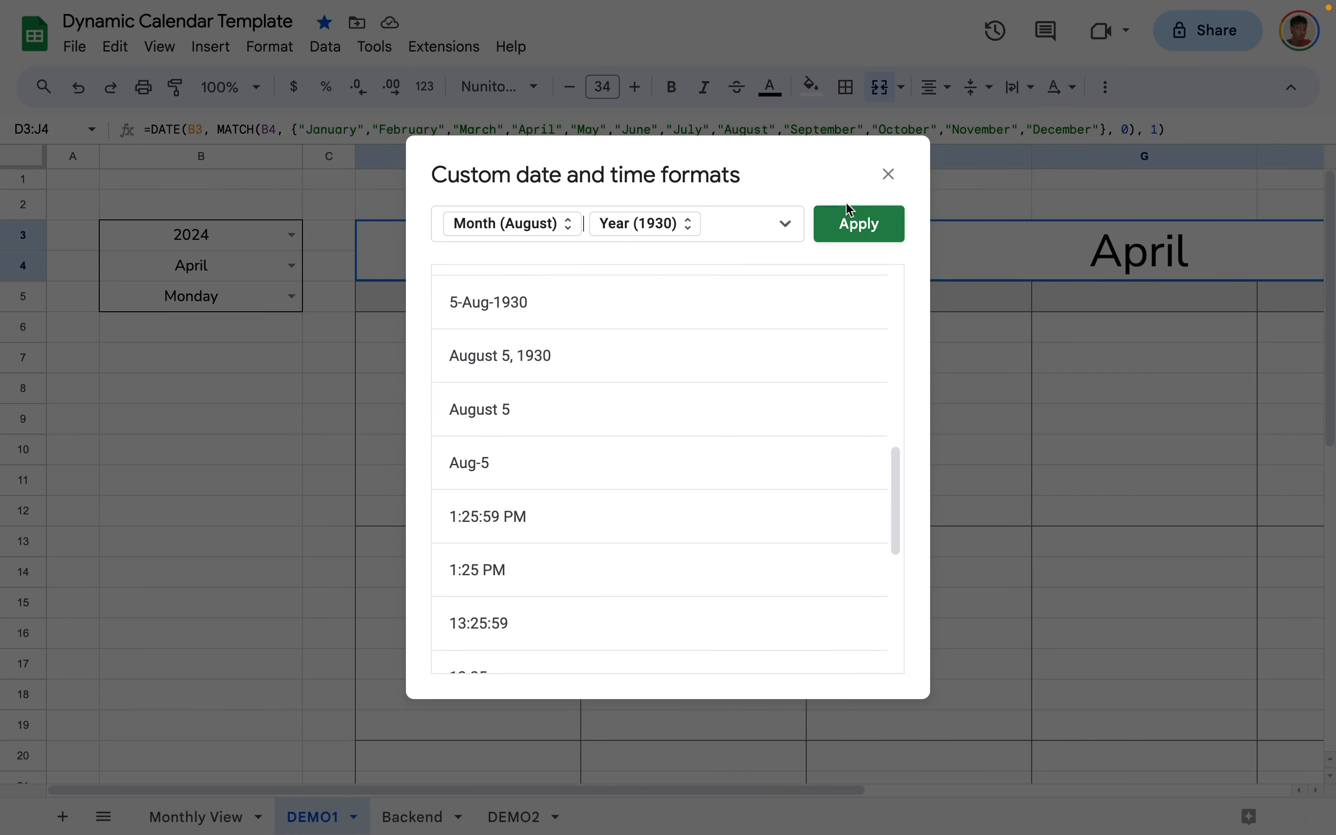
pyautogui.click(867, 224)
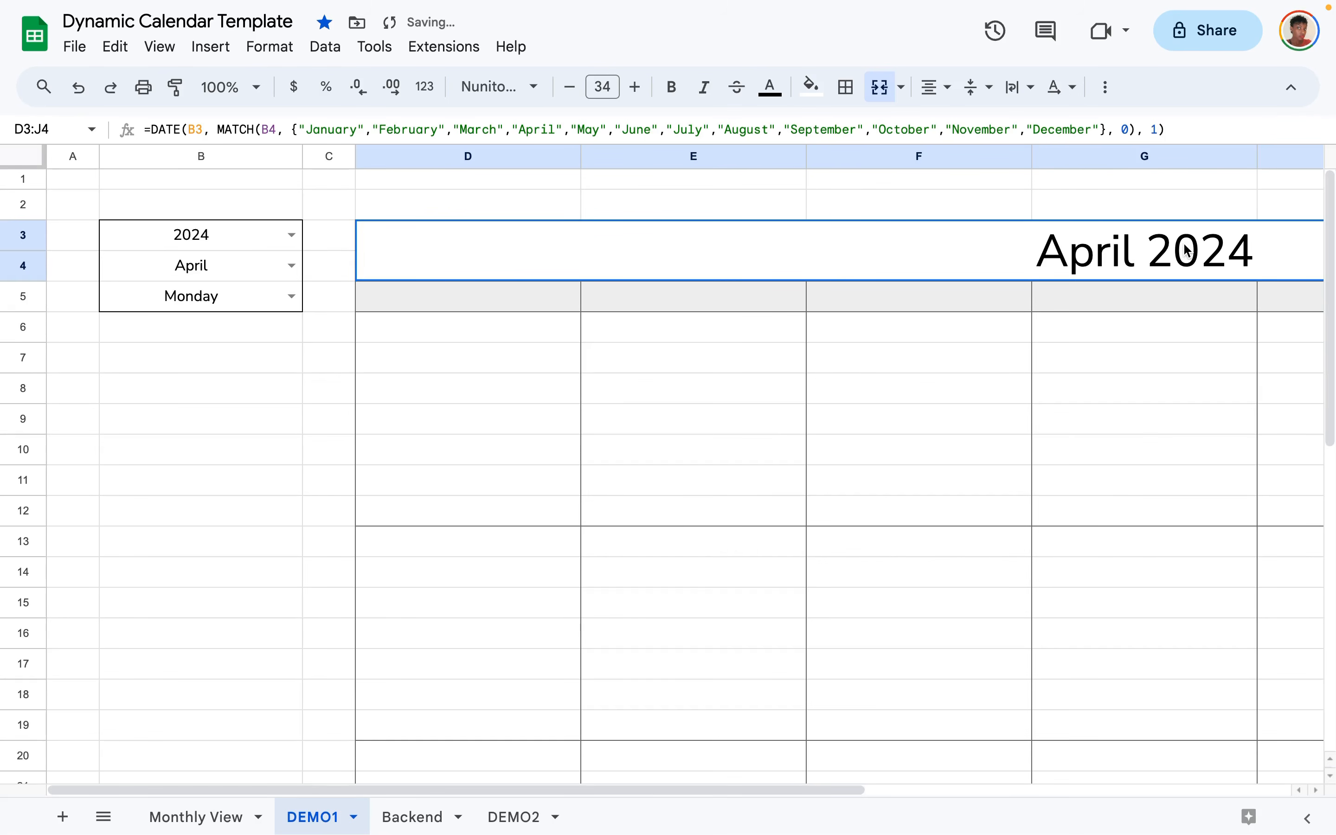
pyautogui.click(793, 451)
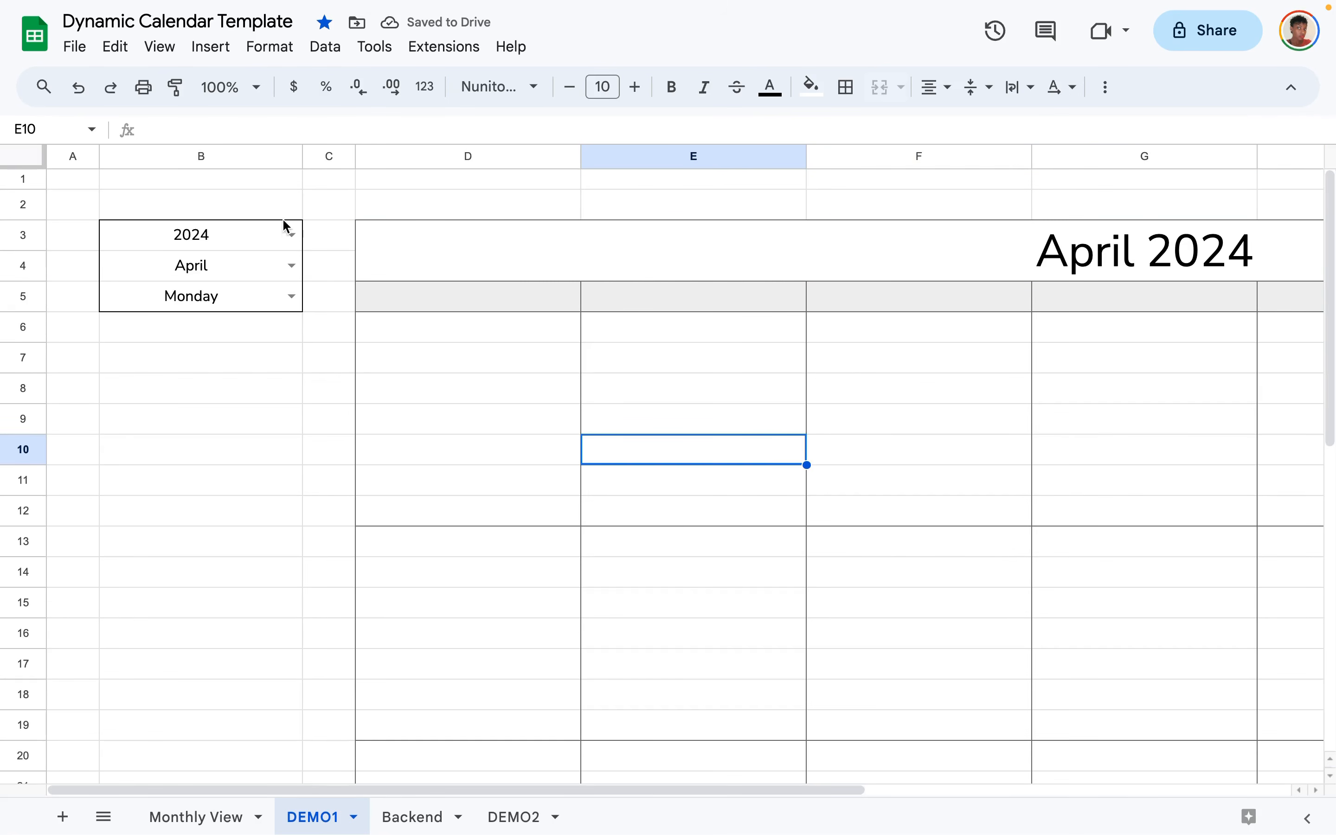
# Set the year selector in B3 to 2023 and the month selector in B4 to August.
pyautogui.click(290, 235)
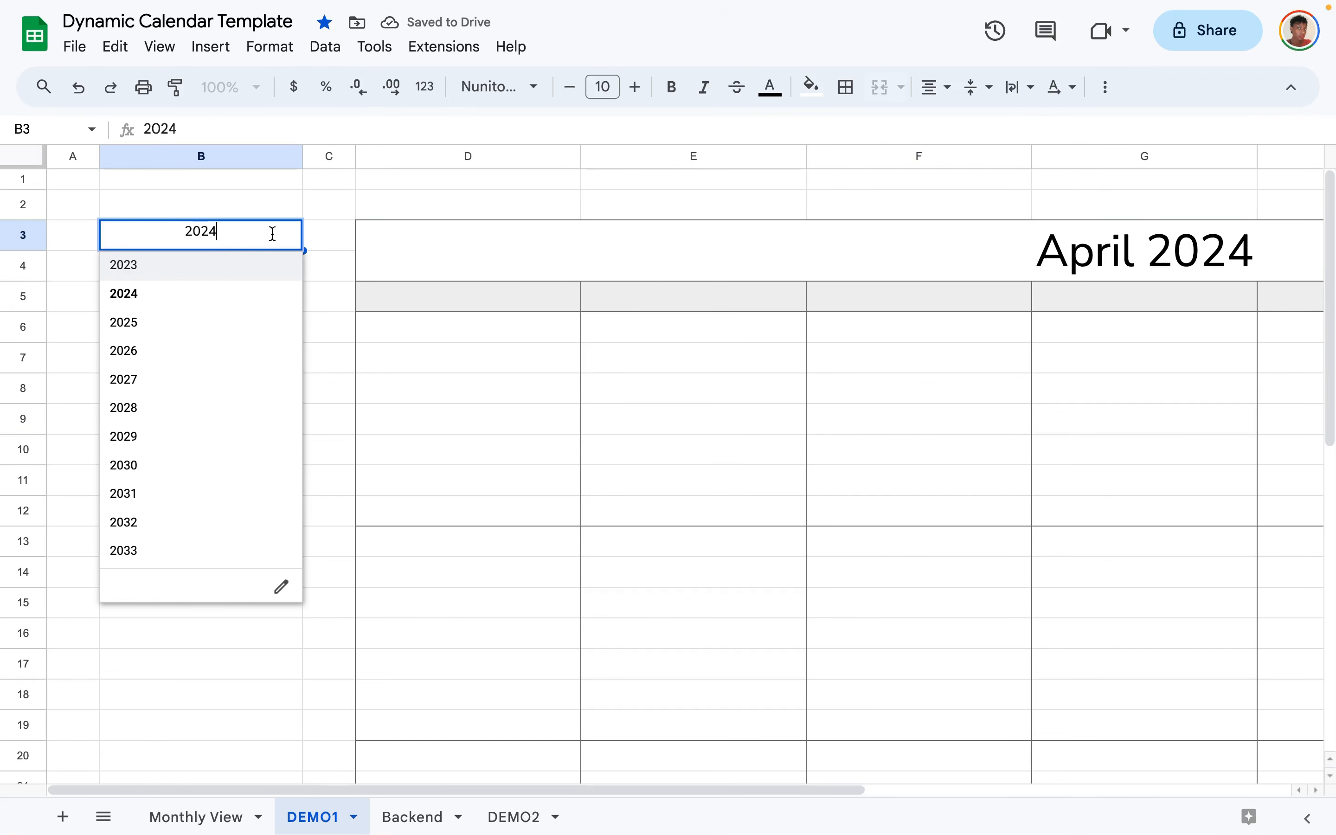
pyautogui.click(185, 265)
pyautogui.click(290, 266)
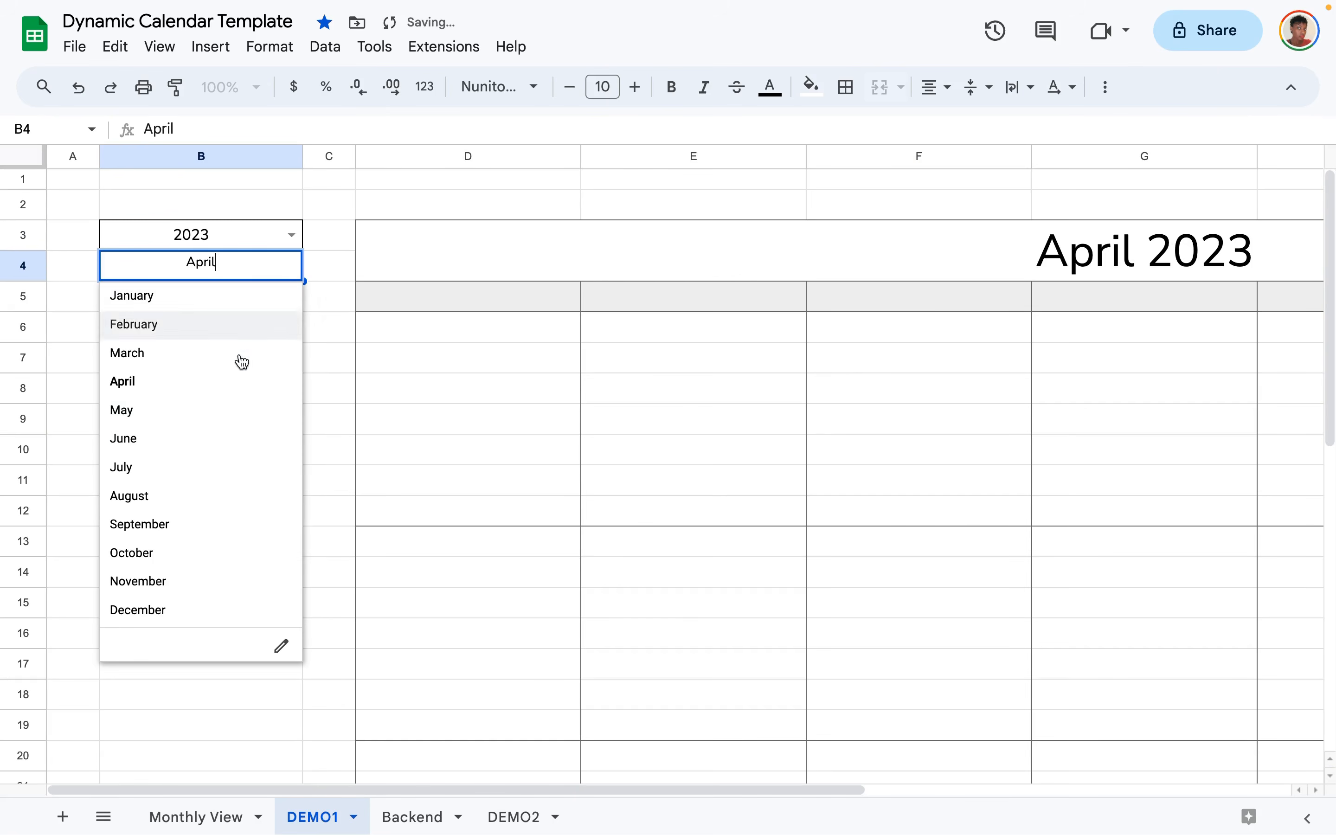
pyautogui.click(186, 496)
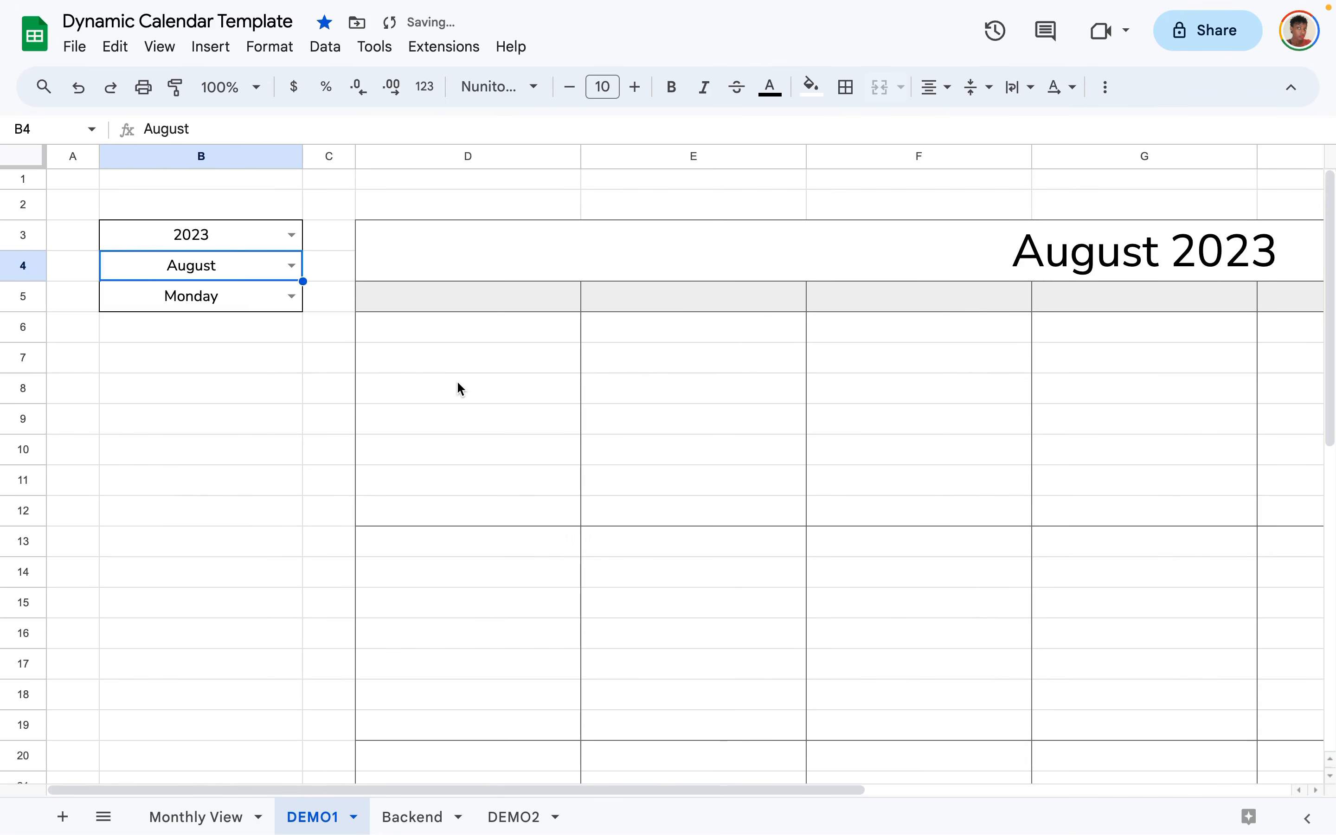
# Examine the title formula and row 5 on DEMO1, and the date grid starting at F3 on DEMO2.
pyautogui.click(417, 245)
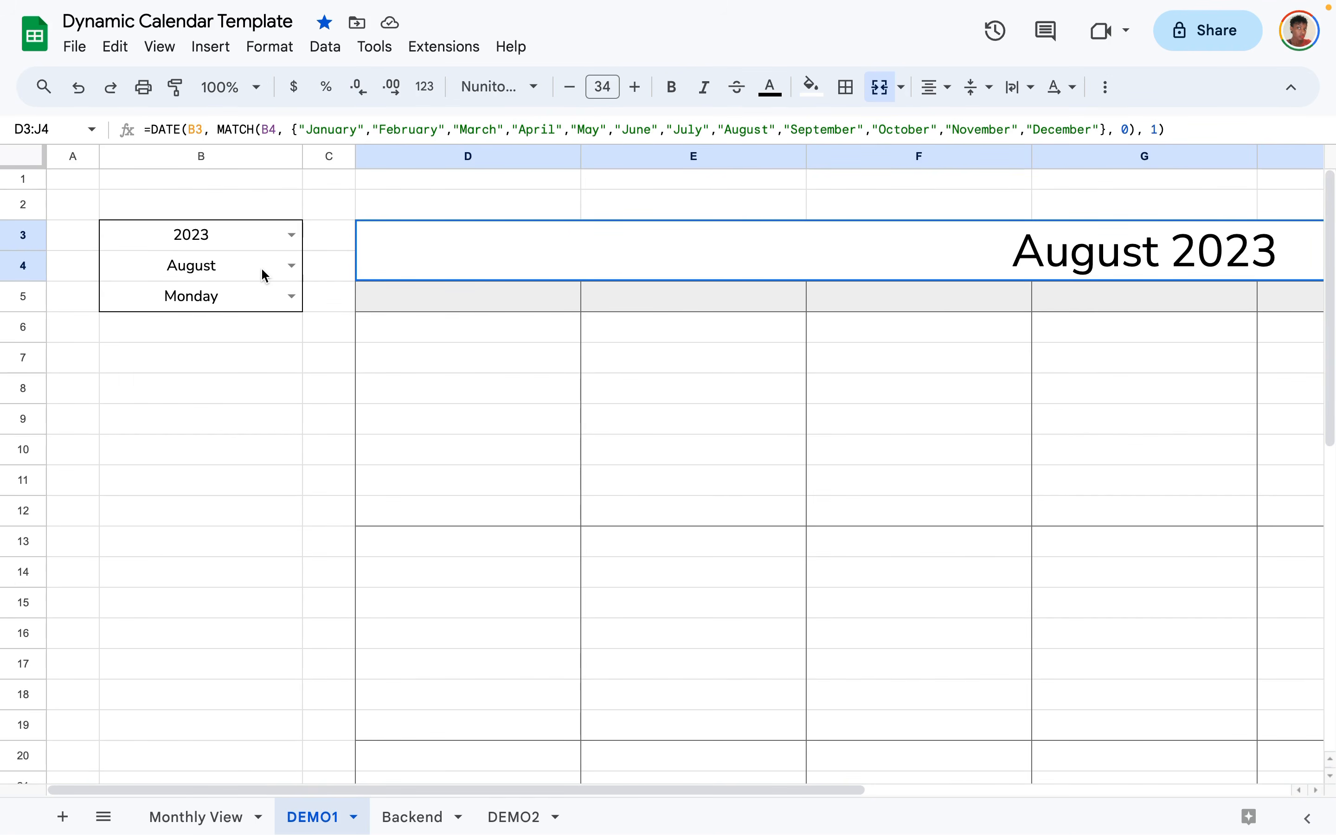
pyautogui.click(426, 334)
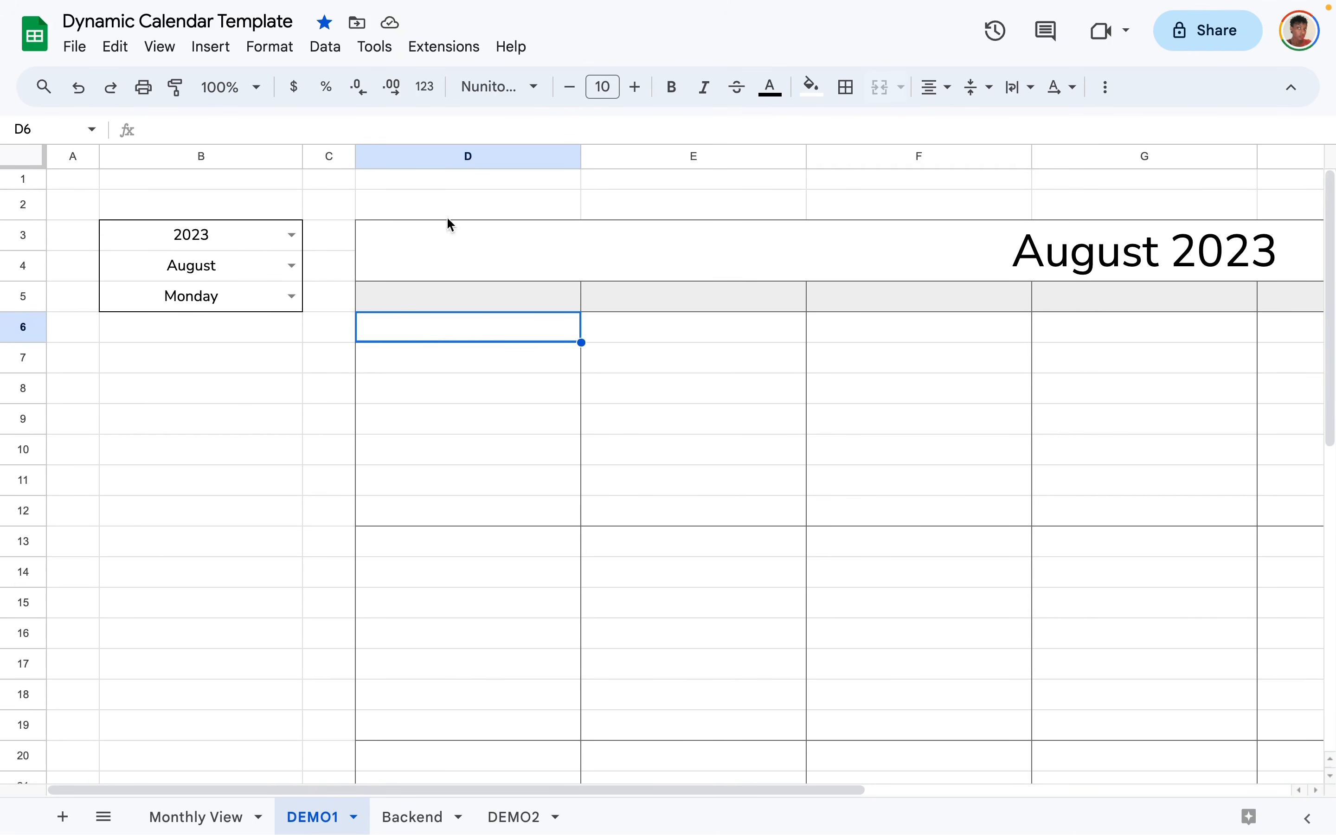
pyautogui.hscroll(5, 880, 299)
pyautogui.hscroll(-5, 882, 299)
pyautogui.click(472, 298)
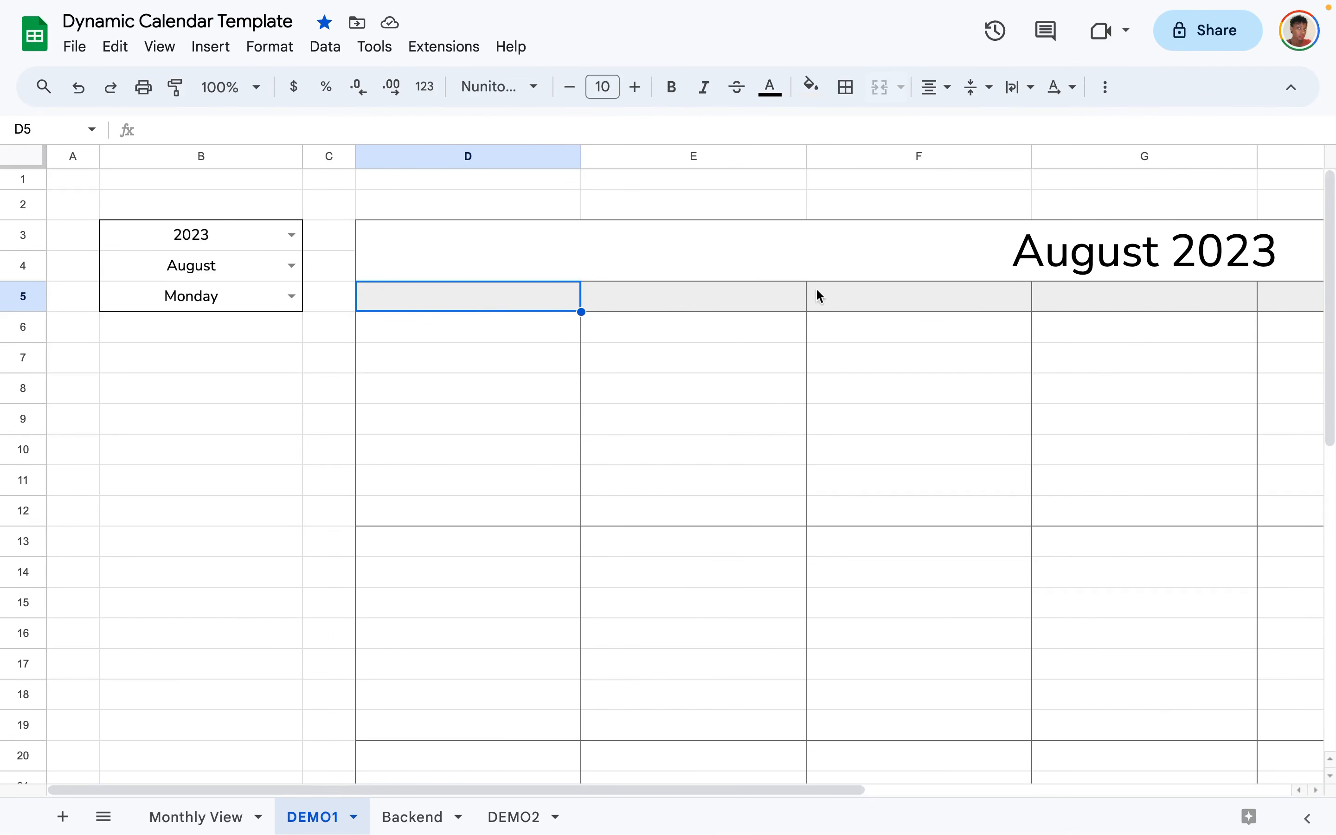
pyautogui.click(463, 337)
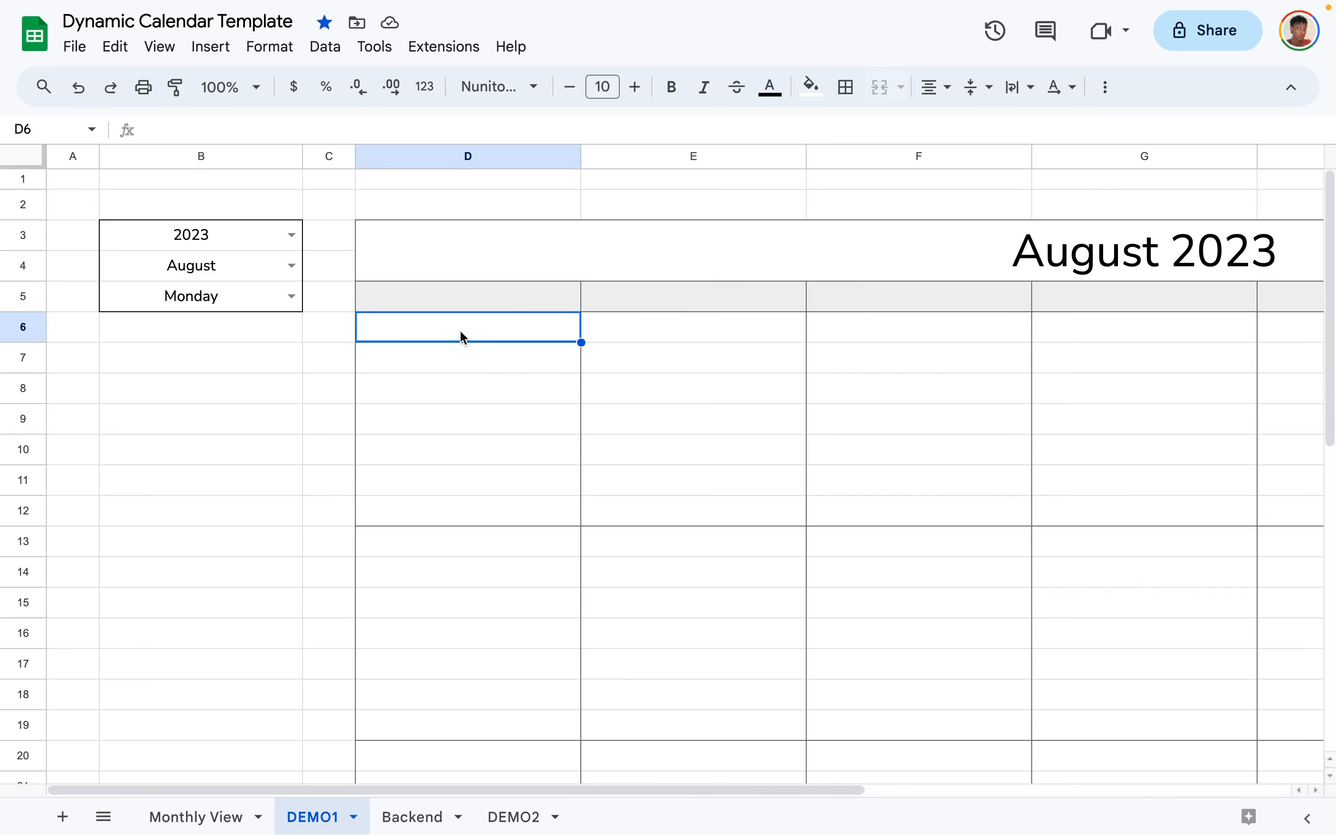
pyautogui.click(514, 816)
pyautogui.click(615, 253)
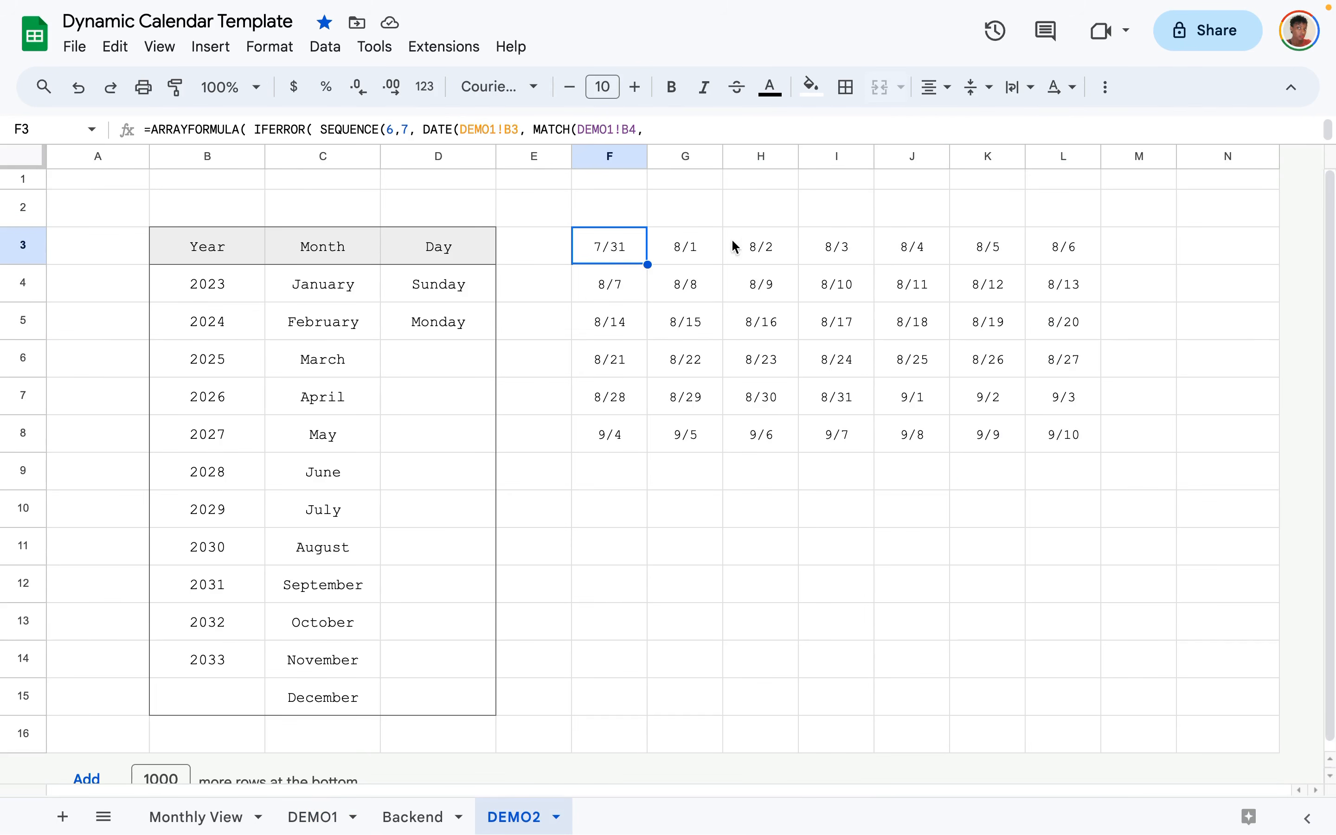
pyautogui.click(301, 818)
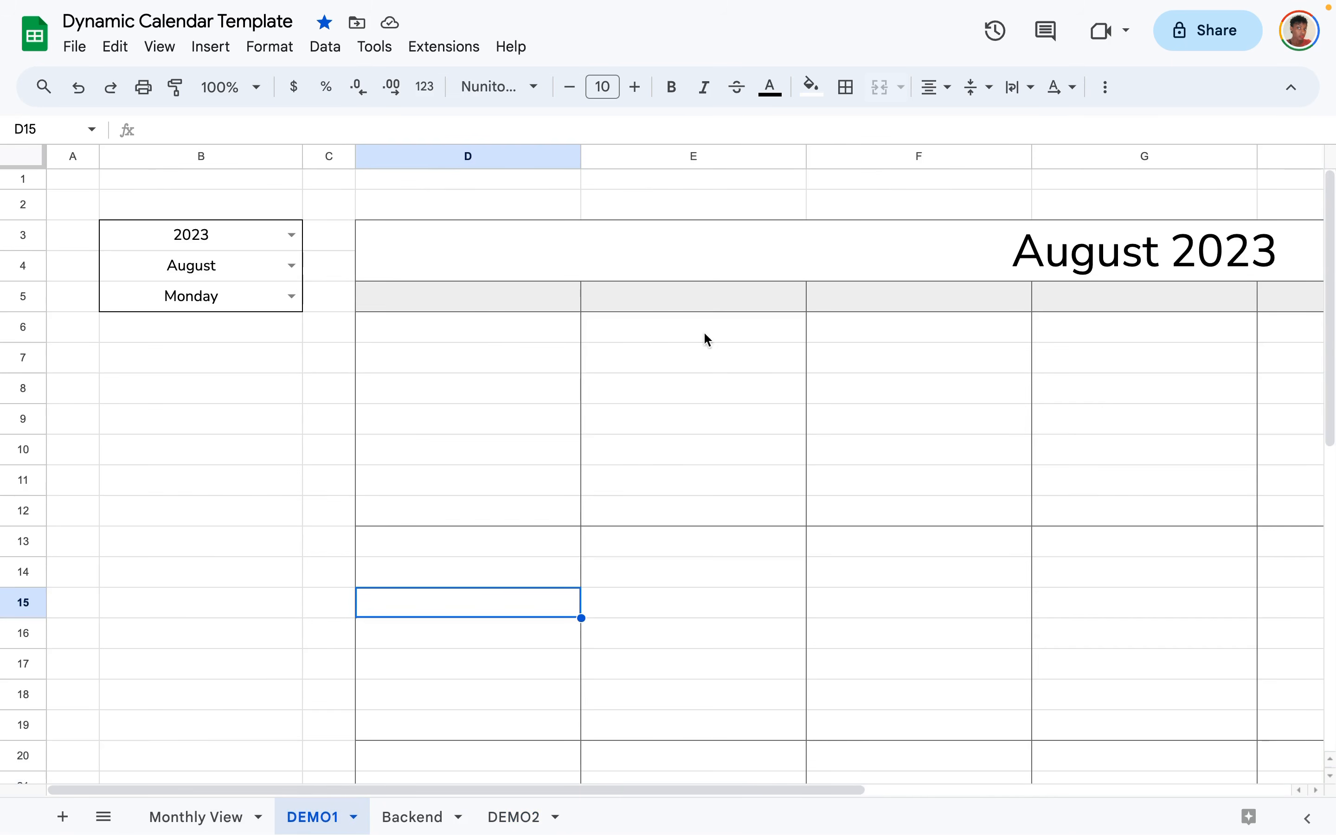
# Enter the formula =DEMO2!F3 in cell D5 of DEMO1 to link the first calendar date.
pyautogui.click(470, 298)
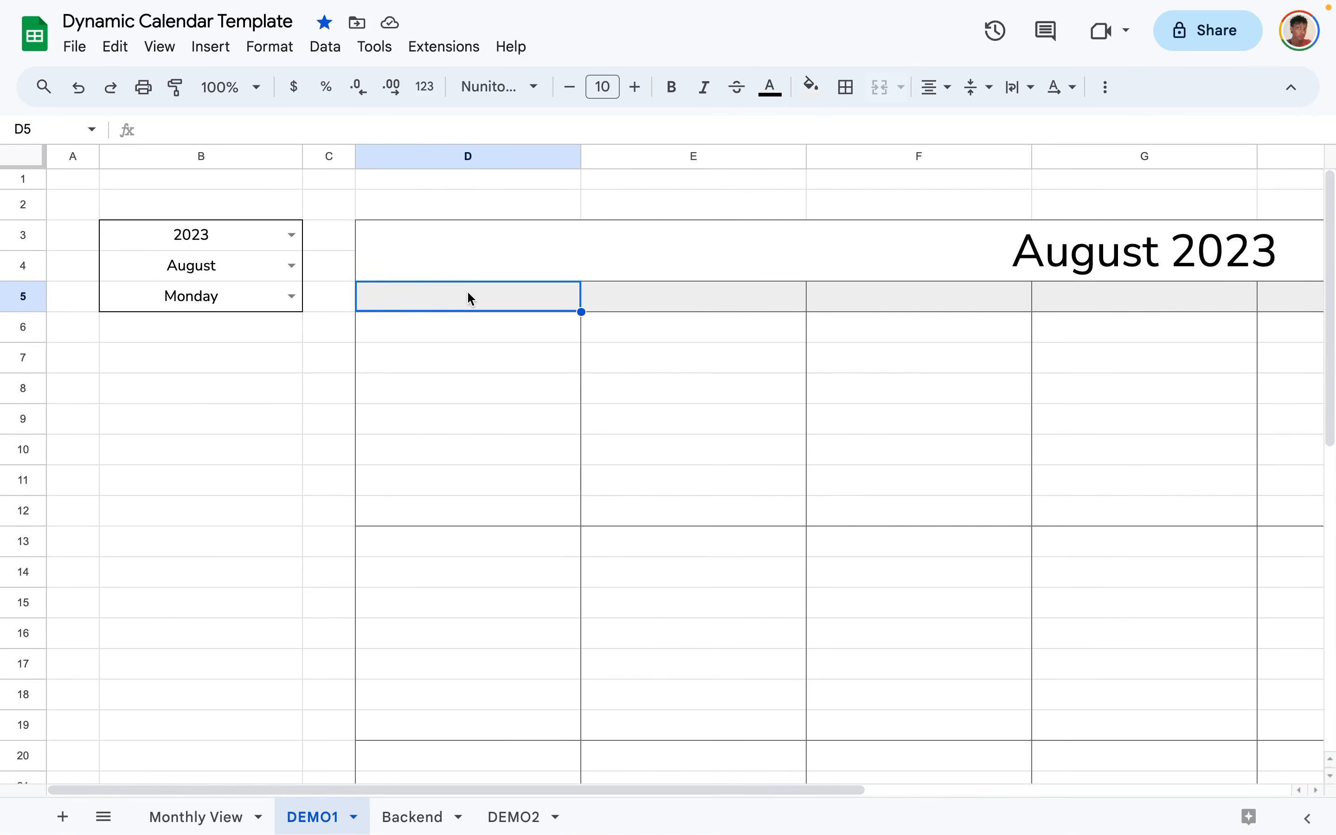
pyautogui.write('=')
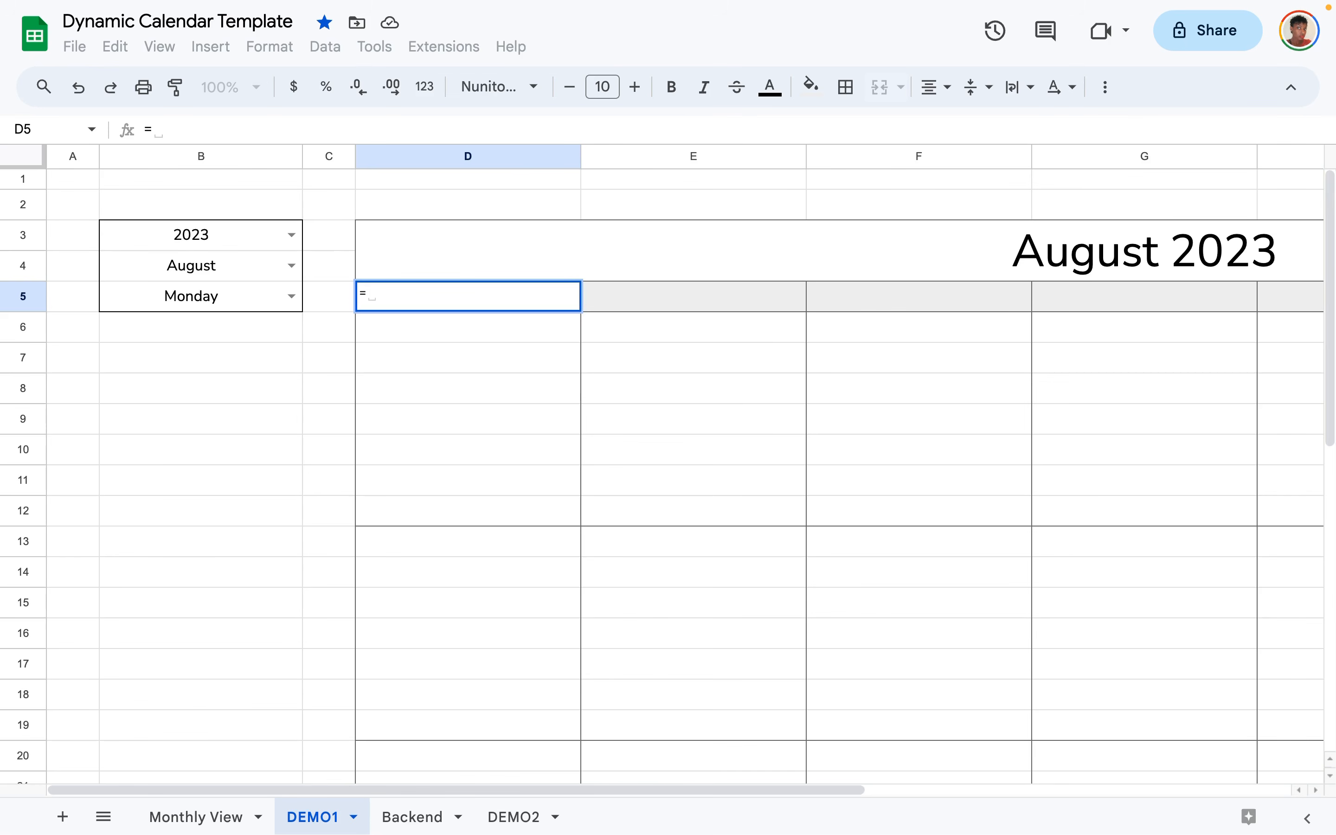
pyautogui.click(509, 817)
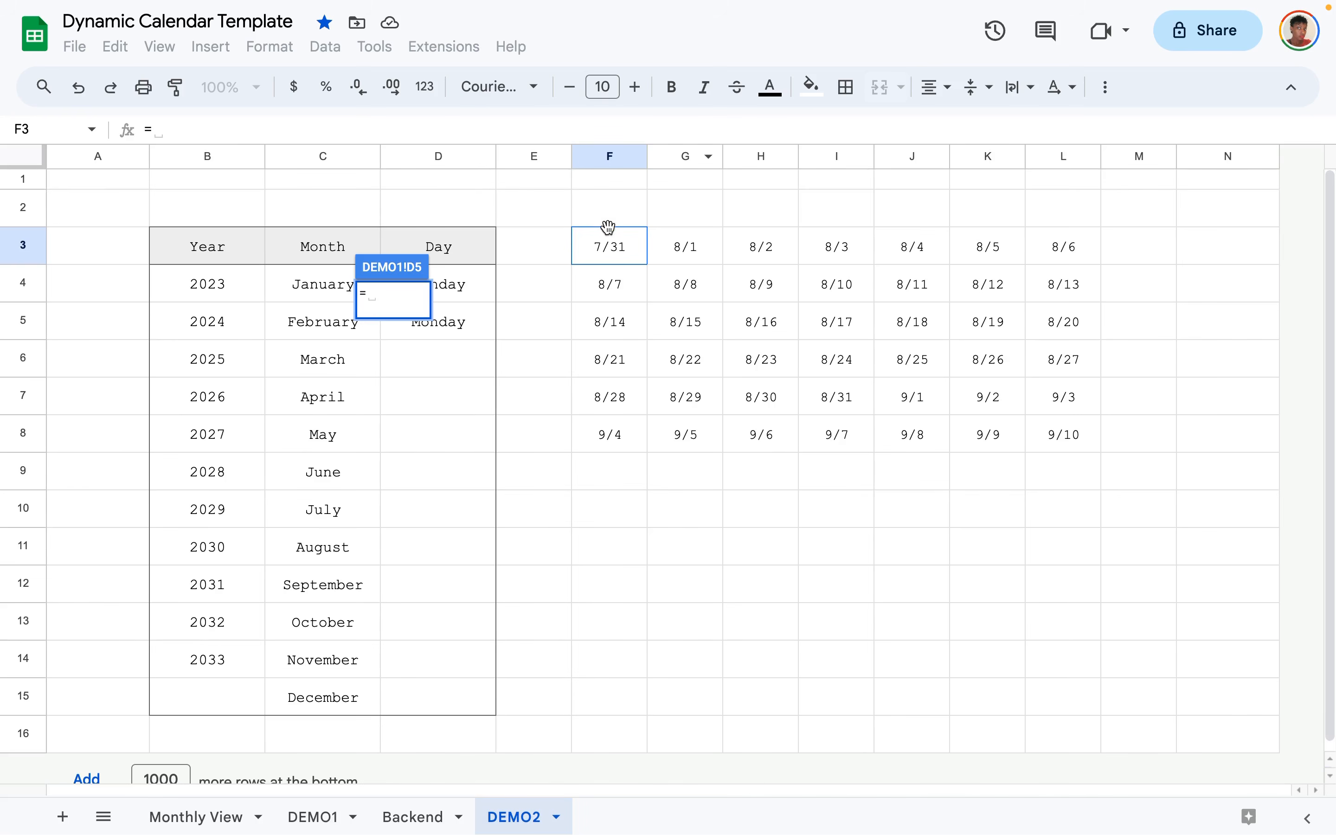
pyautogui.click(612, 243)
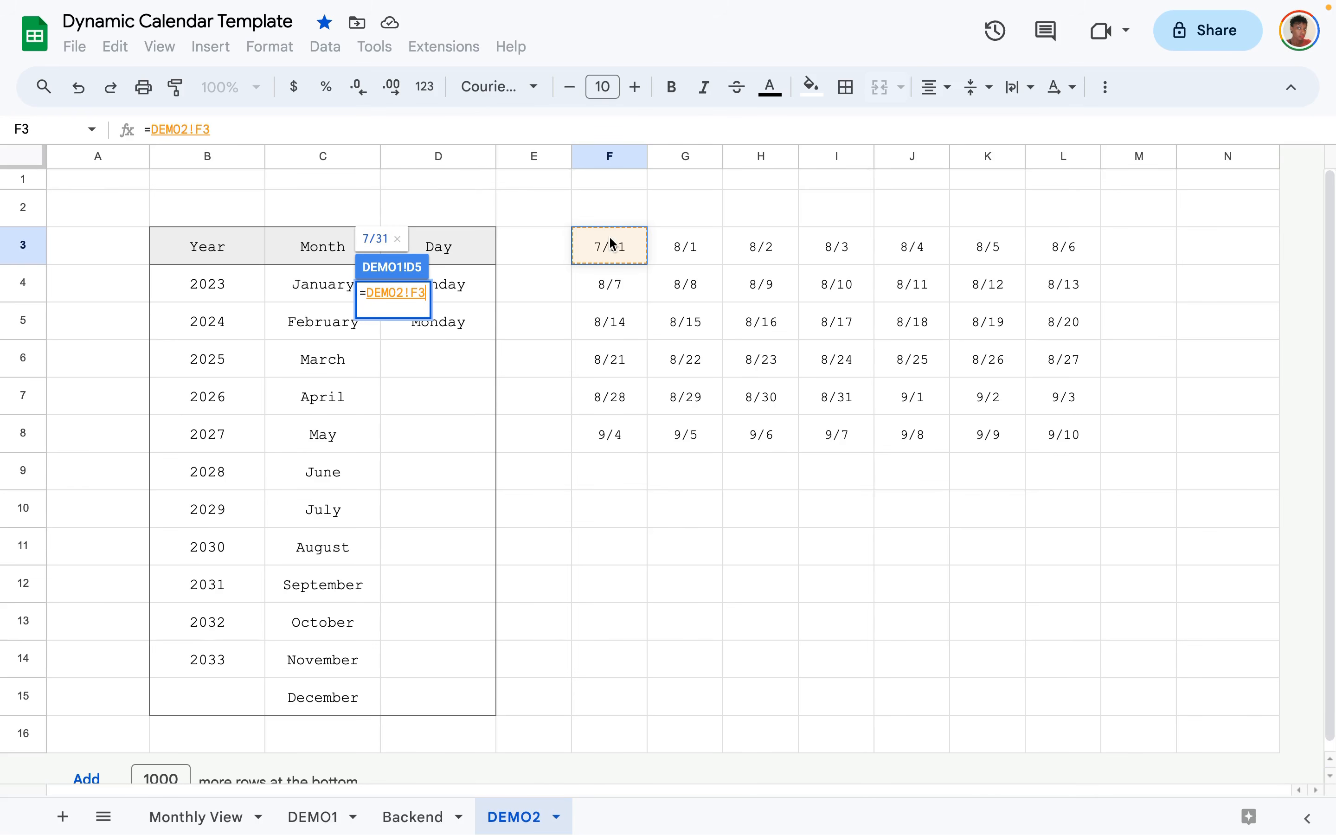
pyautogui.press('Return')
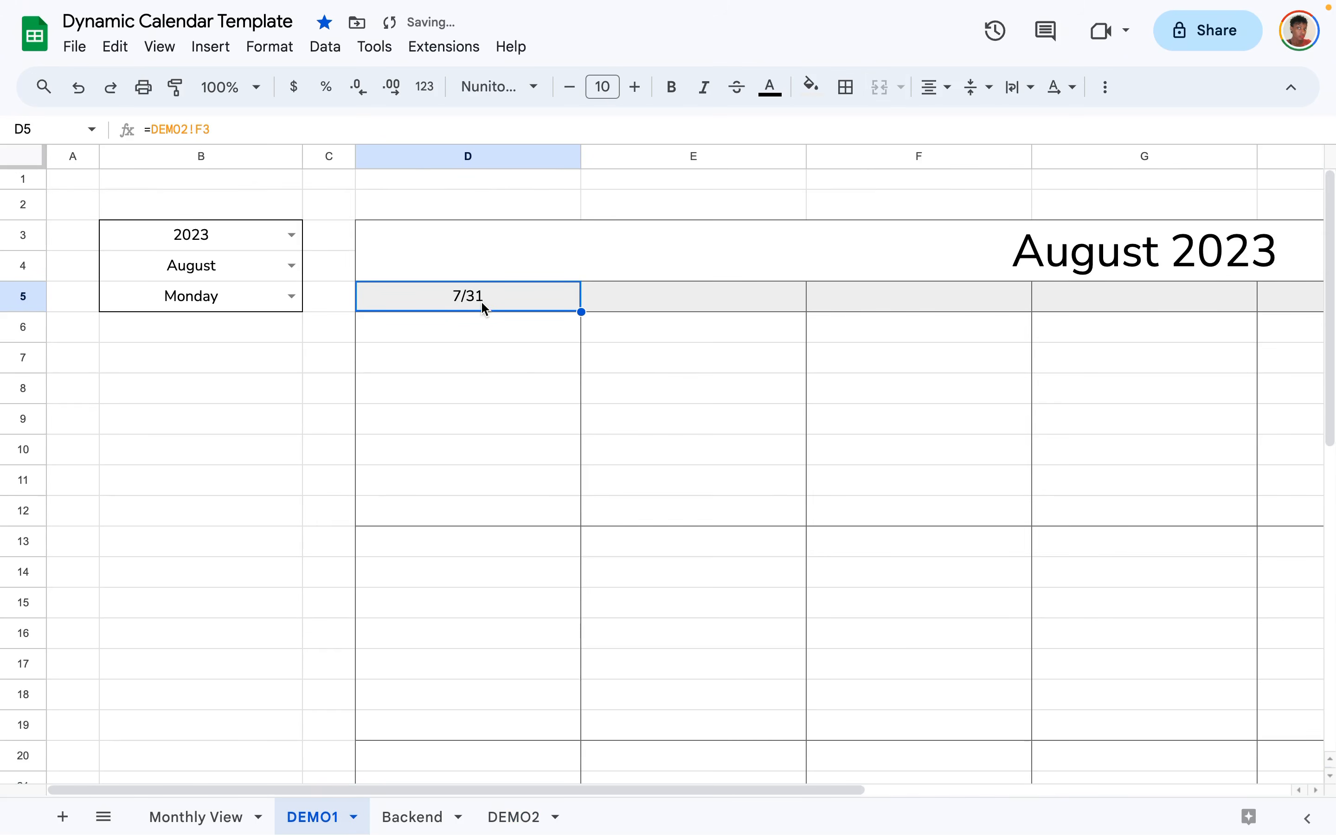
# Fill the date reference in D5 across row 5 through J5, with the sheet zoomed to 75%.
pyautogui.click(480, 376)
pyautogui.click(480, 299)
pyautogui.click(258, 87)
pyautogui.click(247, 162)
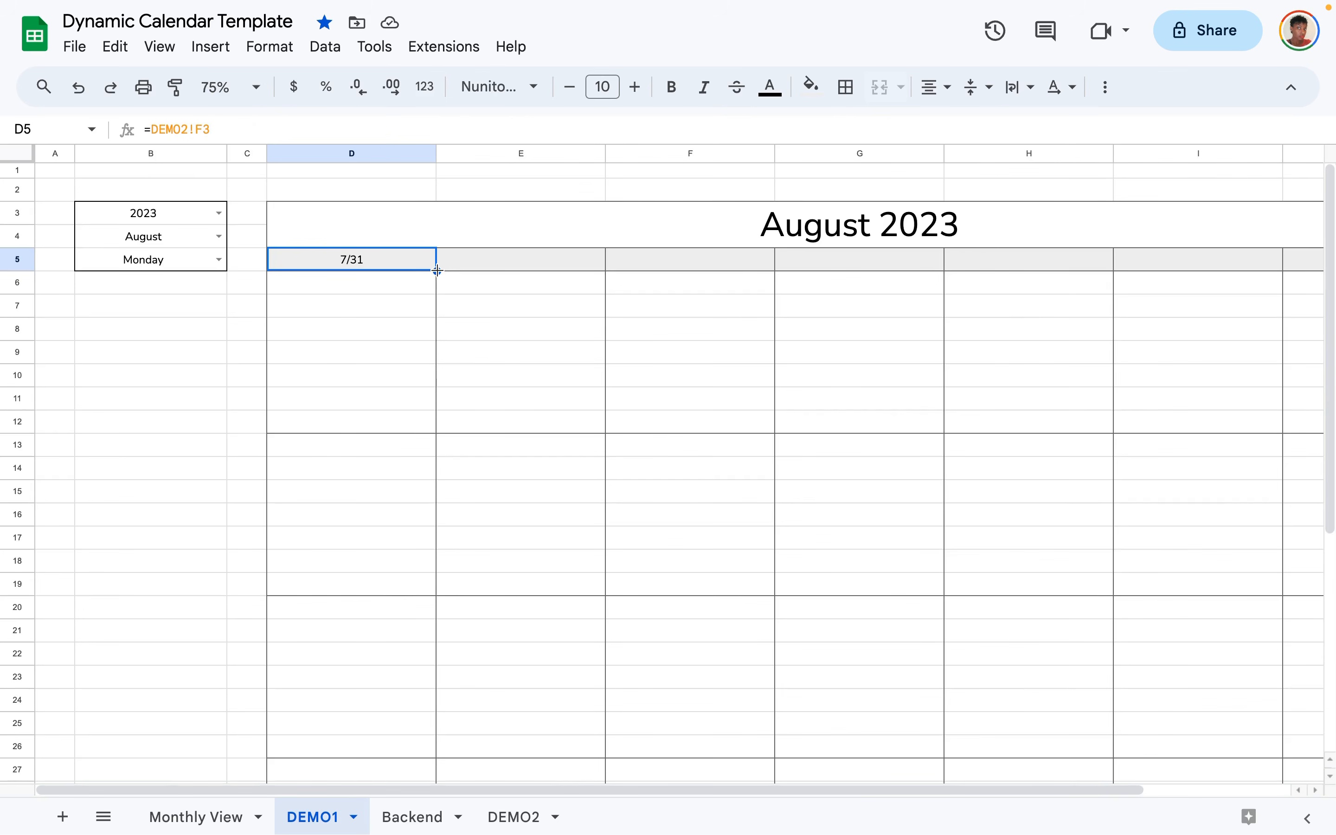
pyautogui.moveTo(436, 270); pyautogui.dragTo(873, 243)
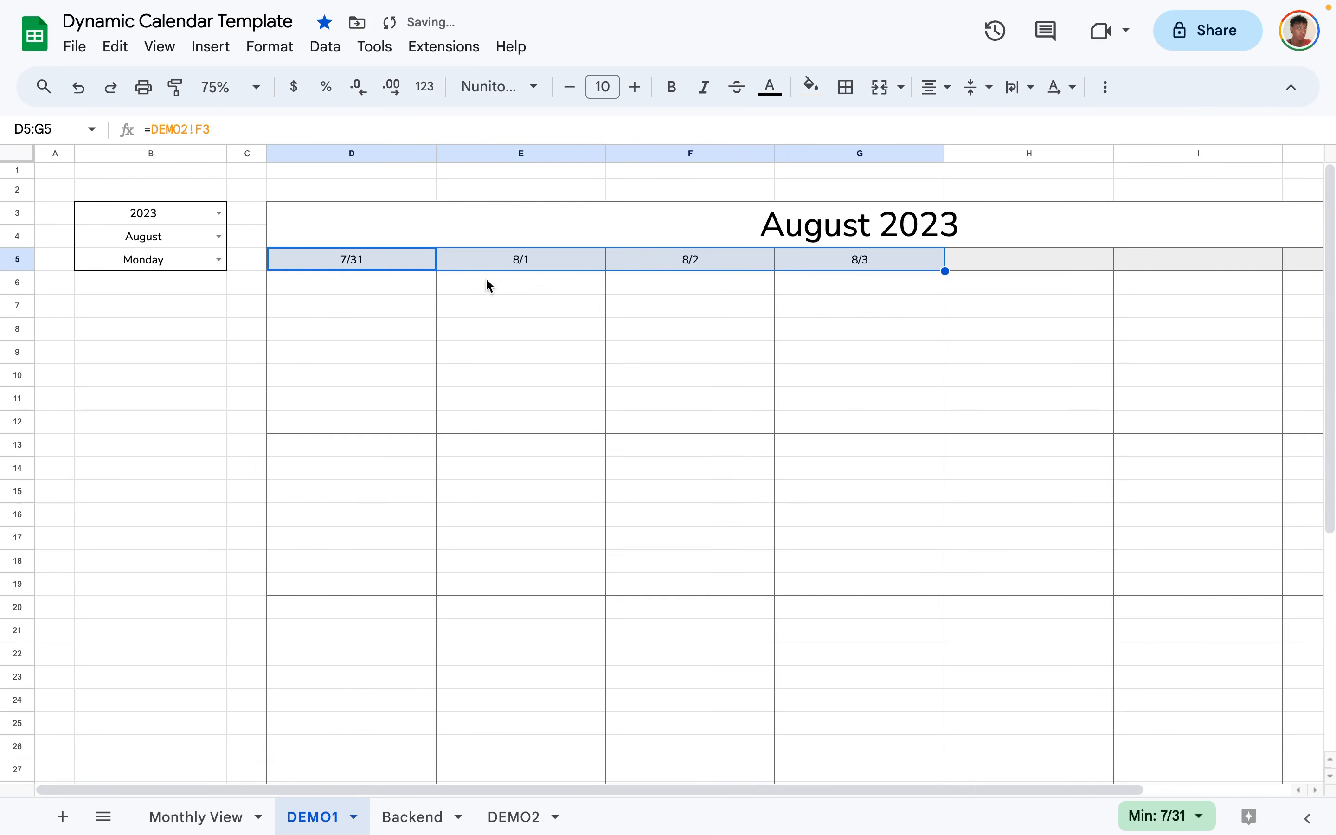
pyautogui.click(411, 315)
pyautogui.hscroll(3, 632, 265)
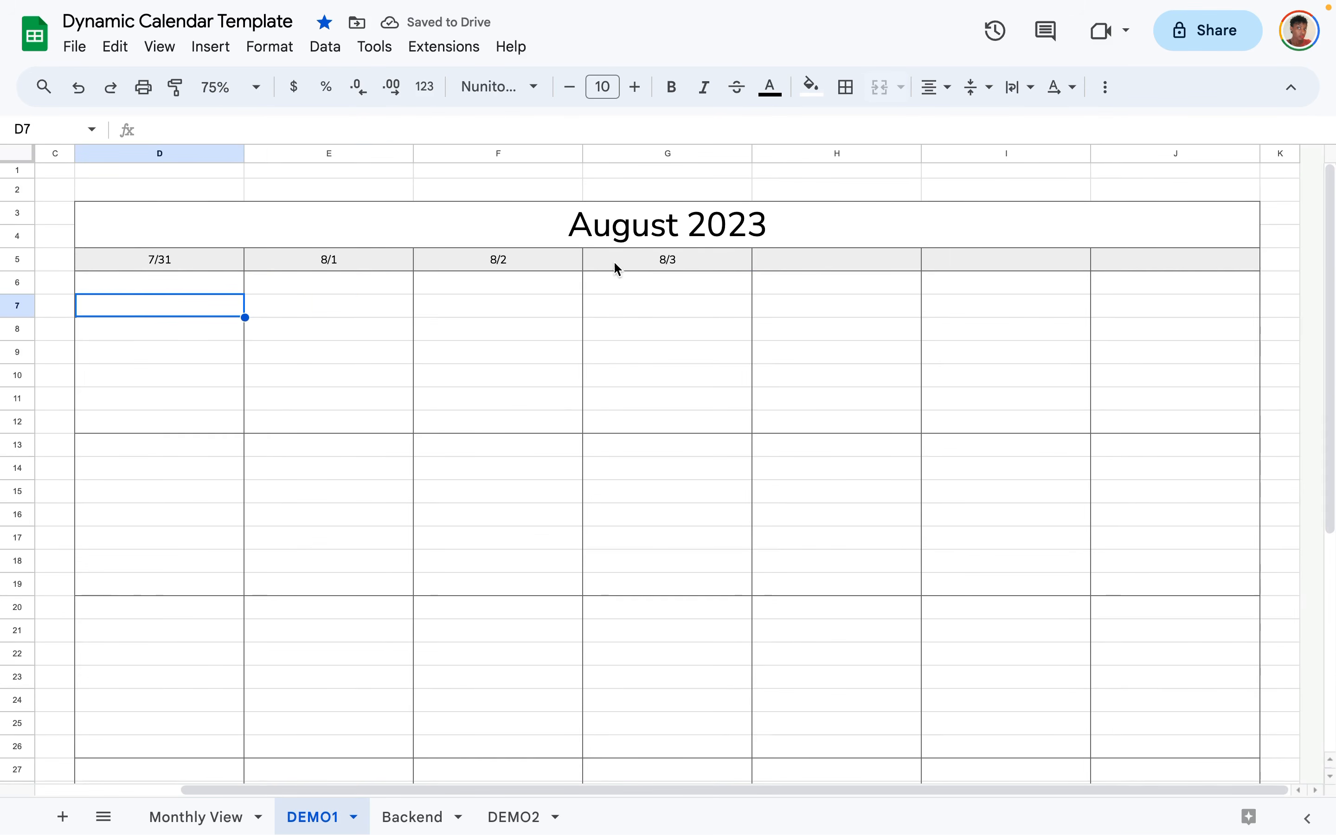
pyautogui.click(668, 264)
pyautogui.moveTo(752, 270); pyautogui.dragTo(1226, 267)
pyautogui.click(817, 329)
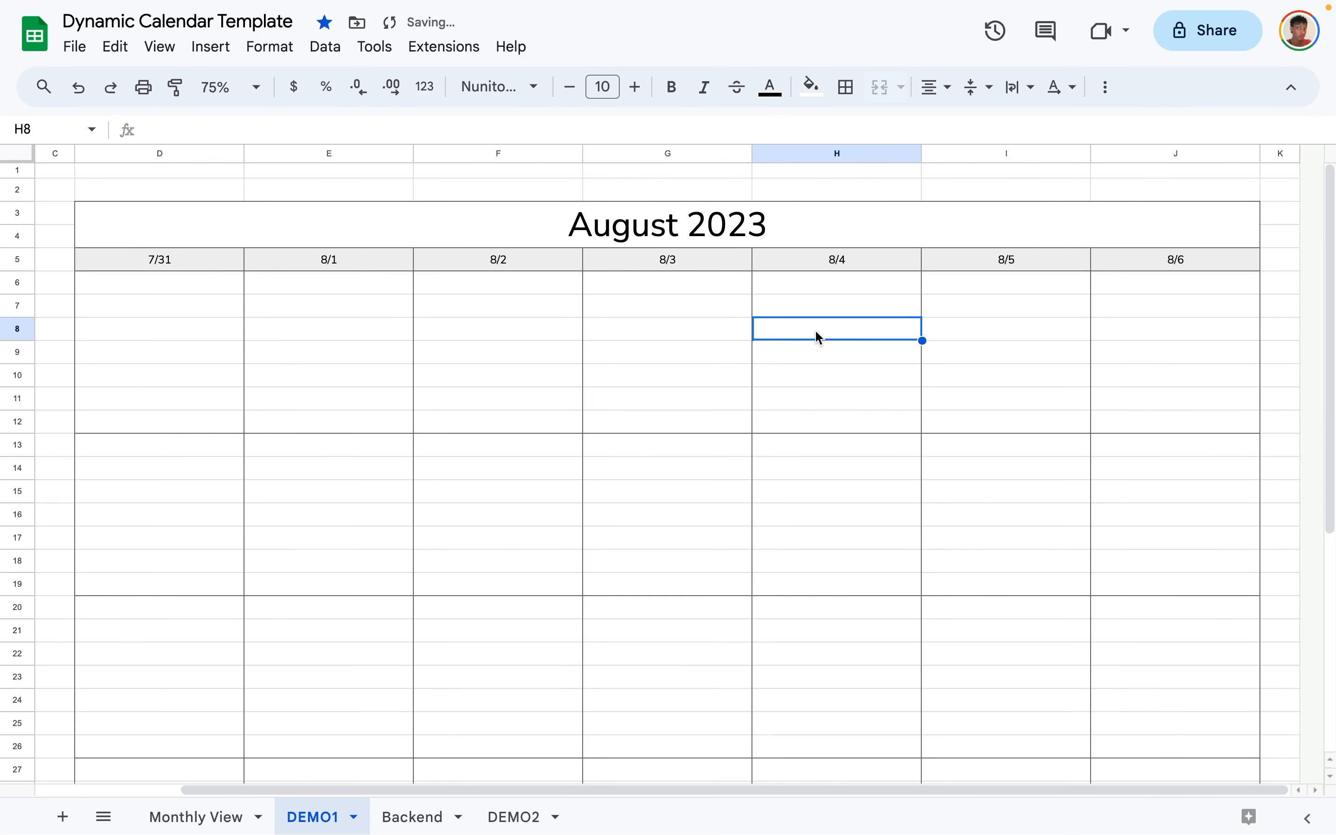
pyautogui.hscroll(-3, 618, 342)
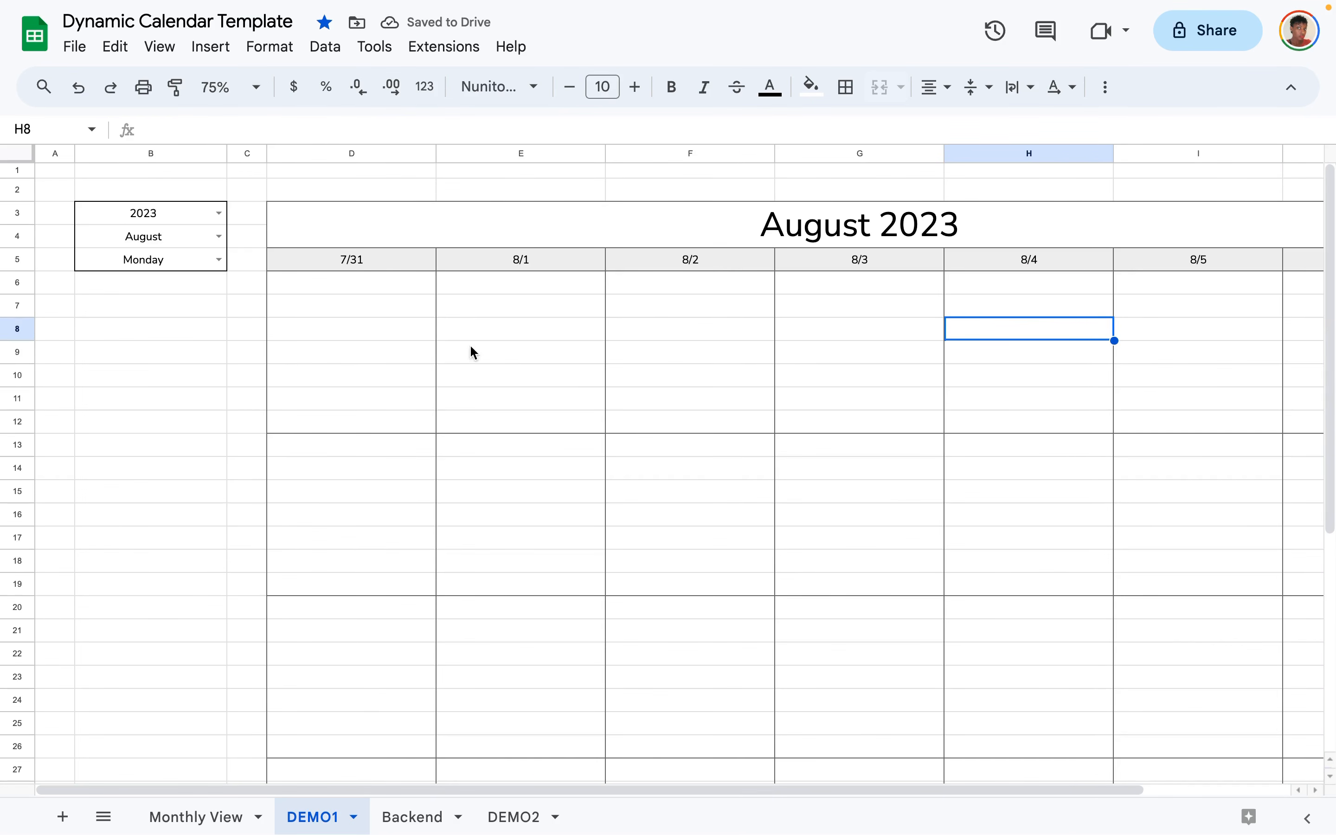
# Test the title and date row by switching the month selector in B4 to April and back to August.
pyautogui.click(218, 237)
pyautogui.click(132, 343)
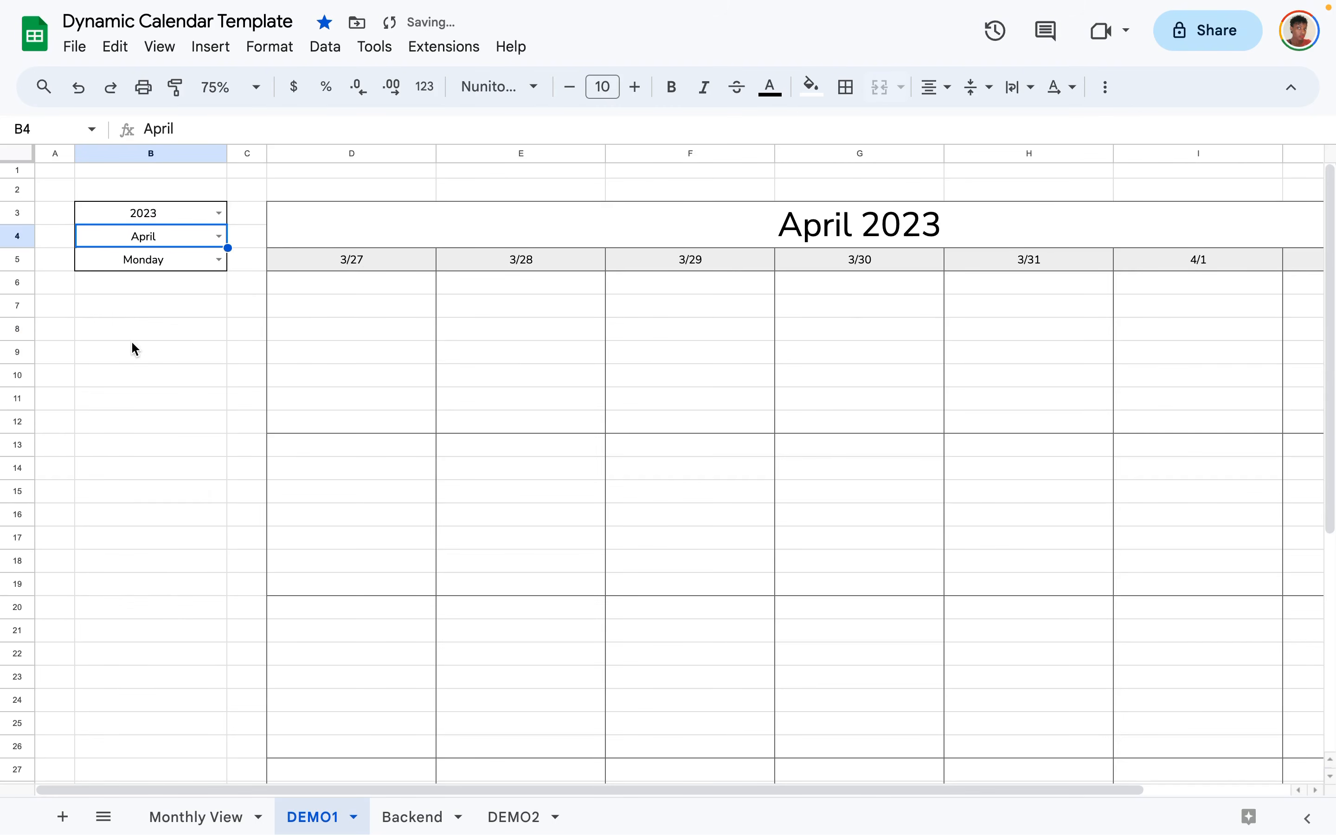
pyautogui.click(366, 264)
pyautogui.click(519, 243)
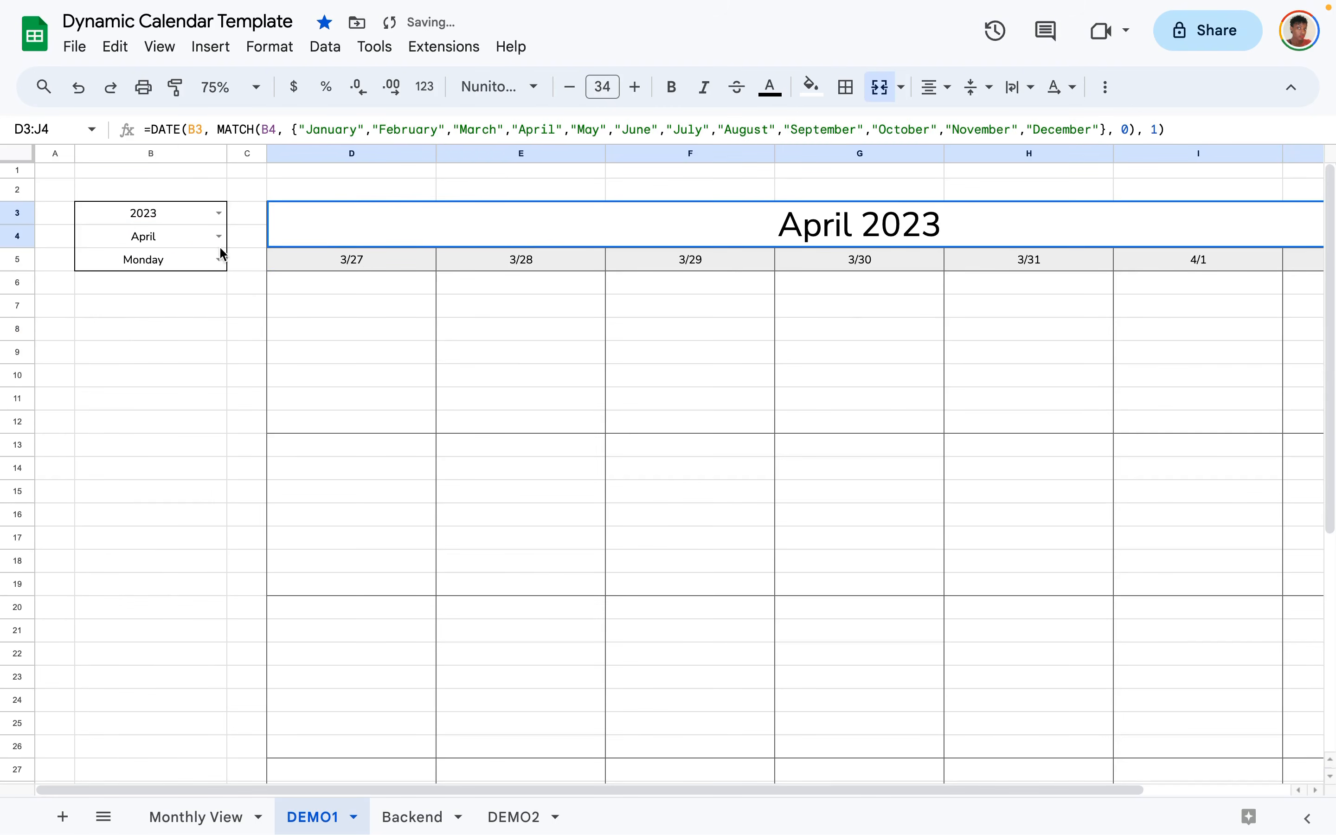
pyautogui.click(219, 237)
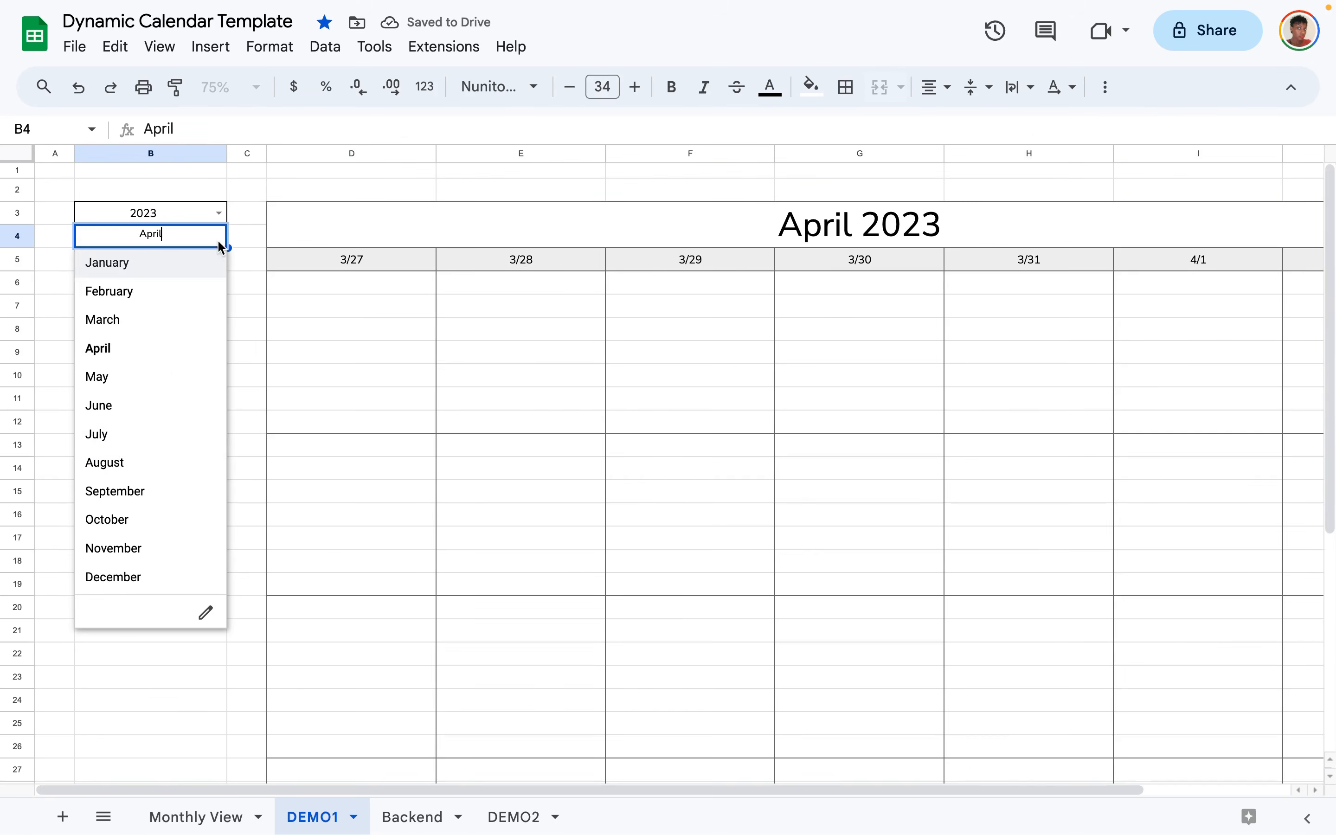
pyautogui.click(143, 462)
pyautogui.click(441, 330)
pyautogui.hscroll(1, 366, 339)
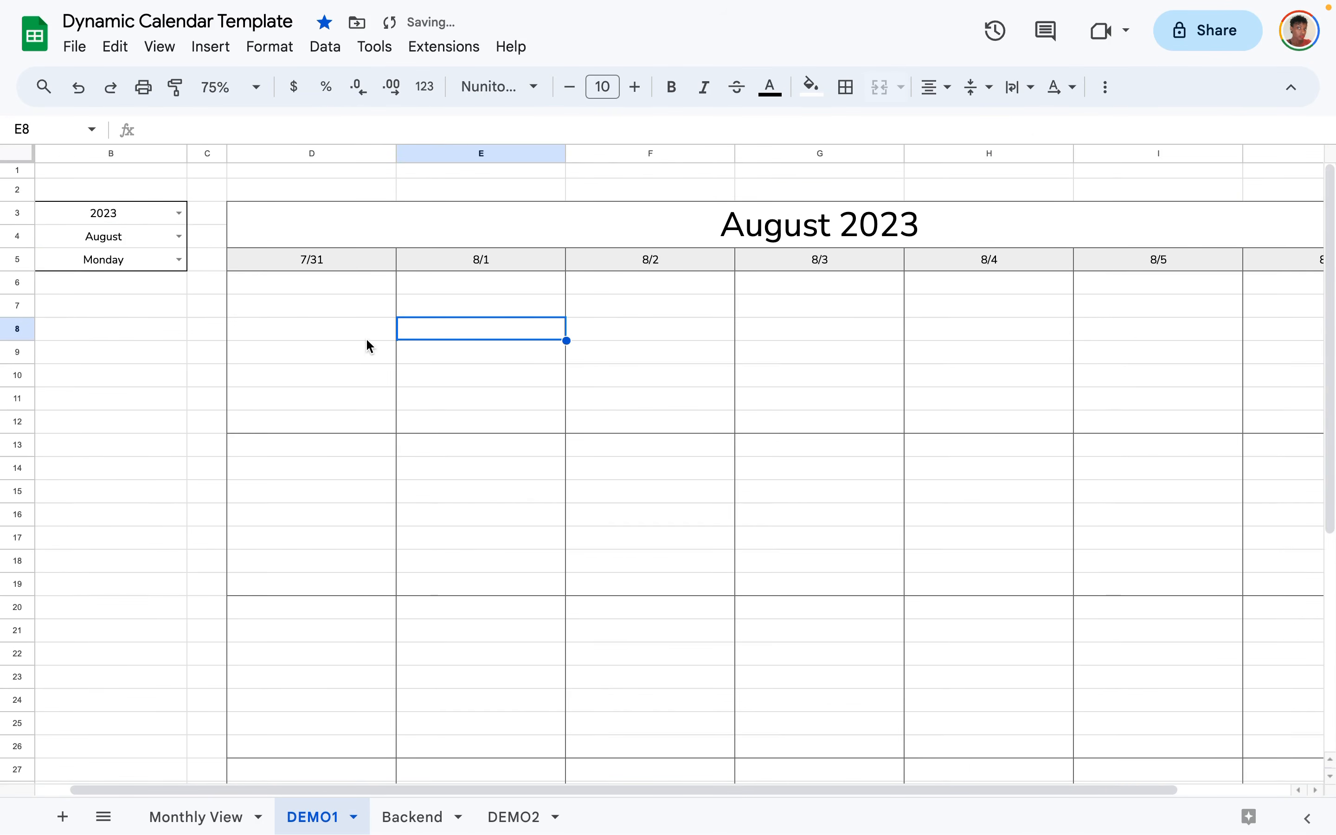
pyautogui.hscroll(1, 652, 260)
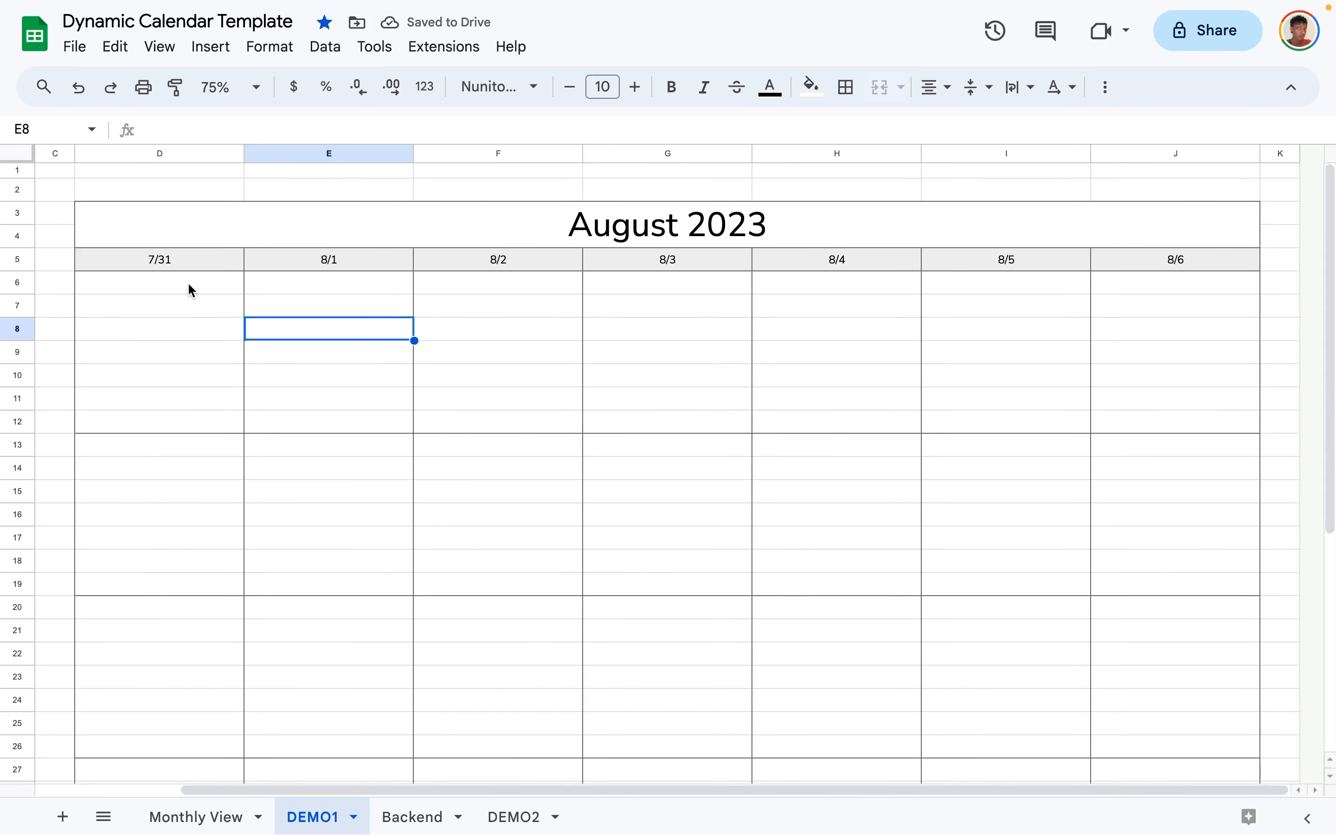
# Open custom date and time formats for D5:J5 and load the "Tuesday, August 5, 1930" format.
pyautogui.click(186, 261)
pyautogui.moveTo(150, 254); pyautogui.dragTo(1196, 260)
pyautogui.click(270, 48)
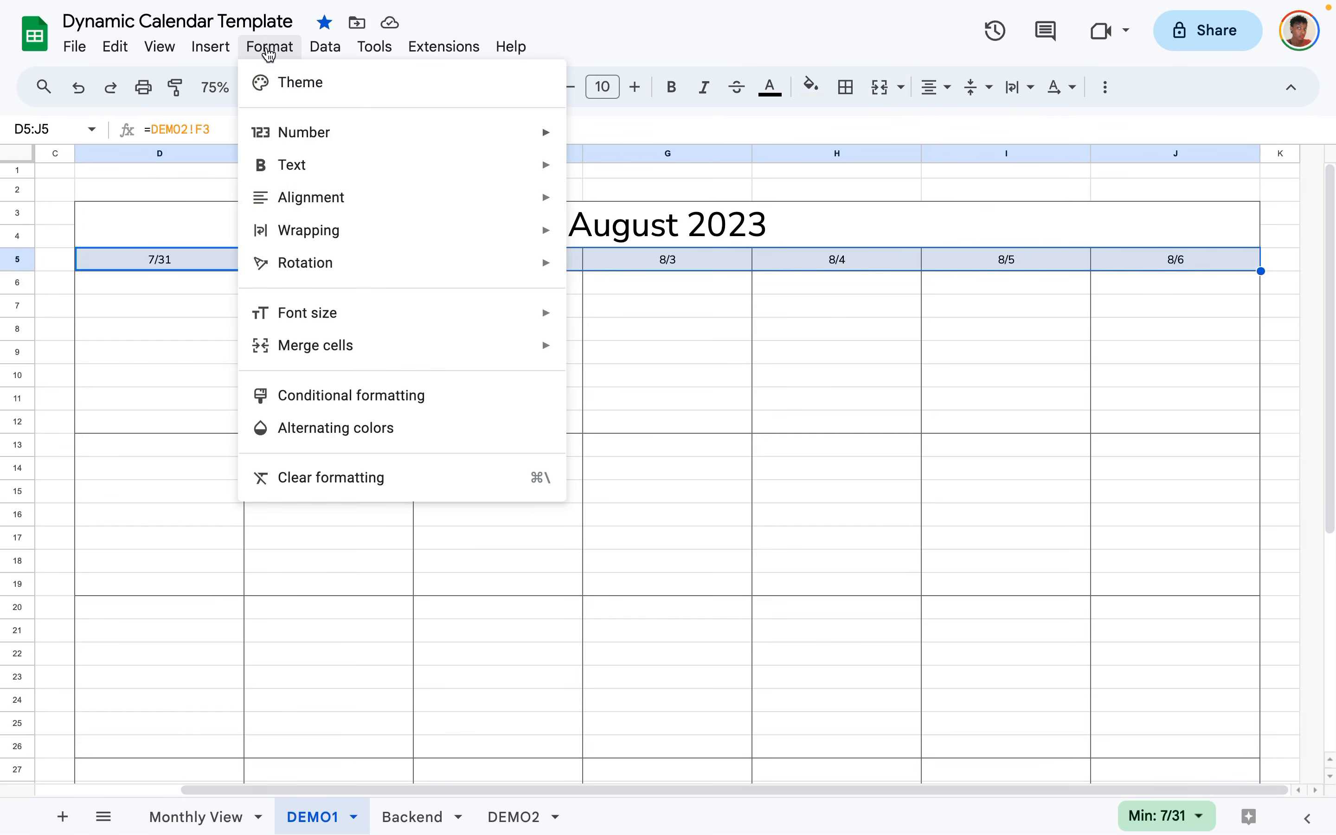
pyautogui.moveTo(331, 137)
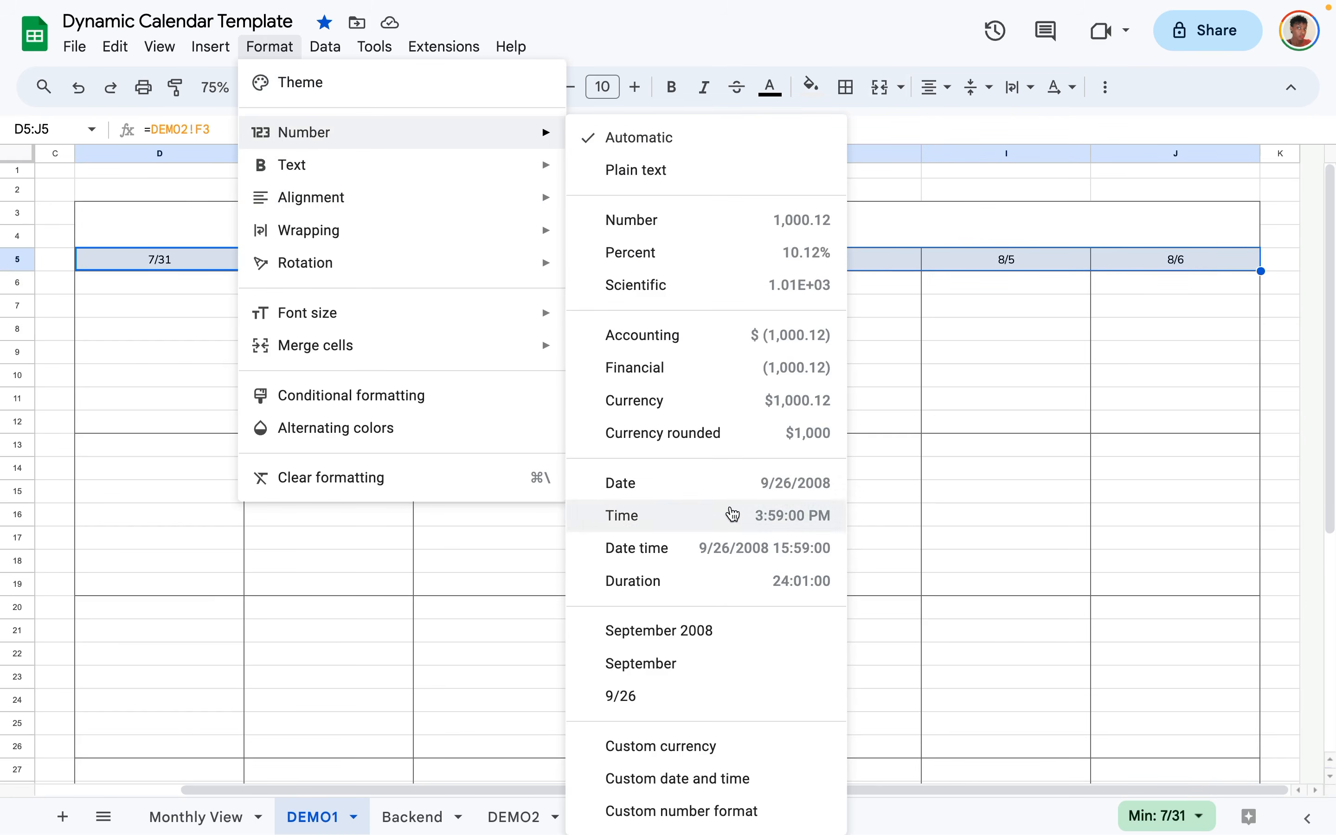
pyautogui.click(691, 786)
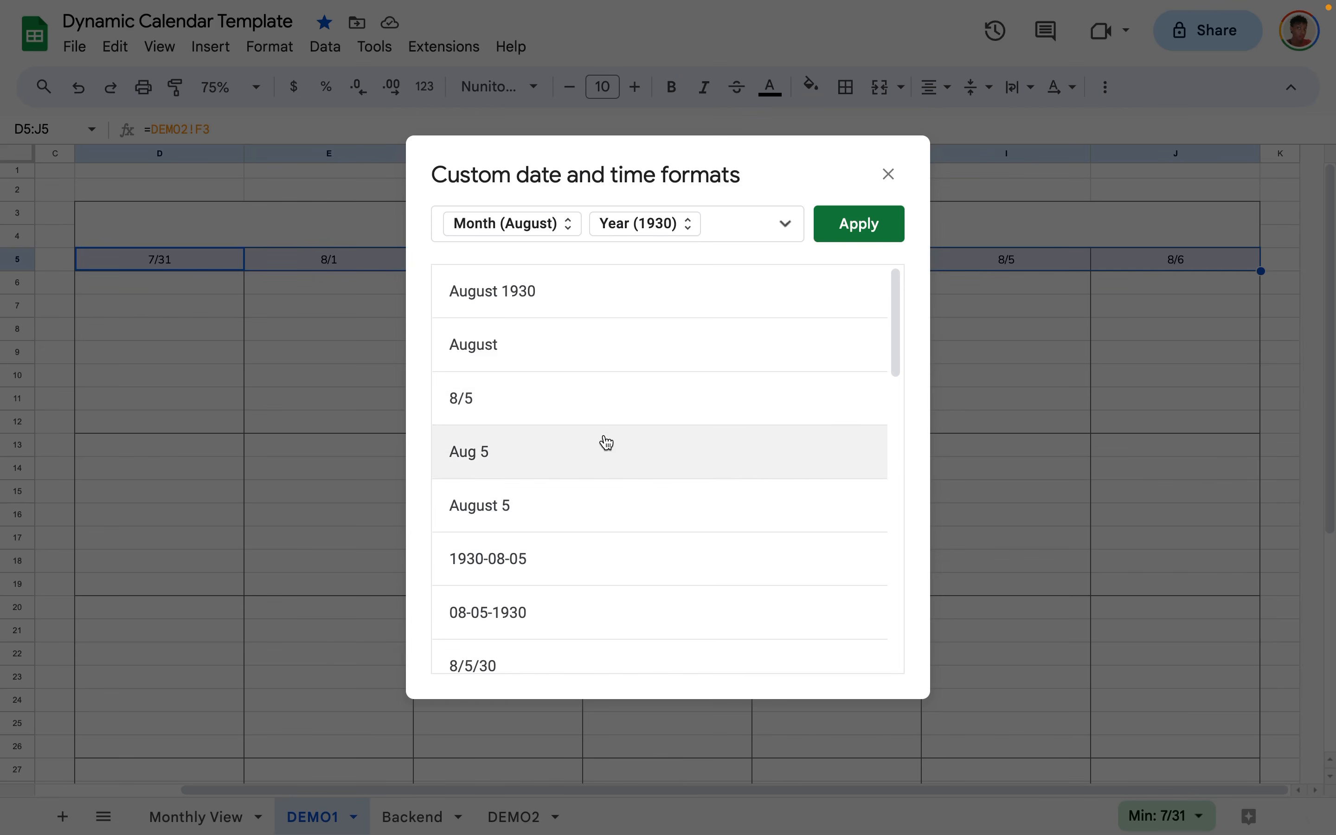
pyautogui.scroll(-8, 606, 442)
pyautogui.scroll(-9, 606, 442)
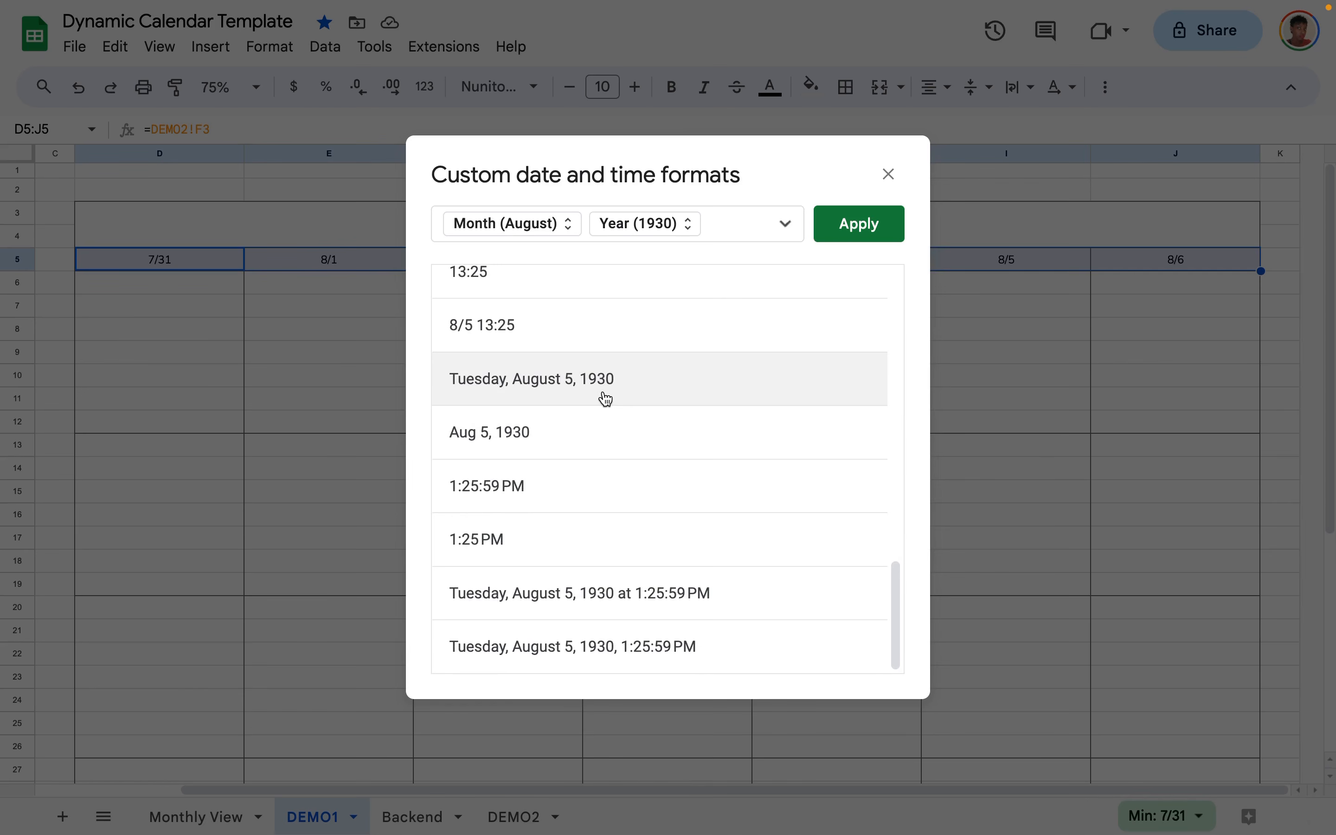
pyautogui.click(606, 399)
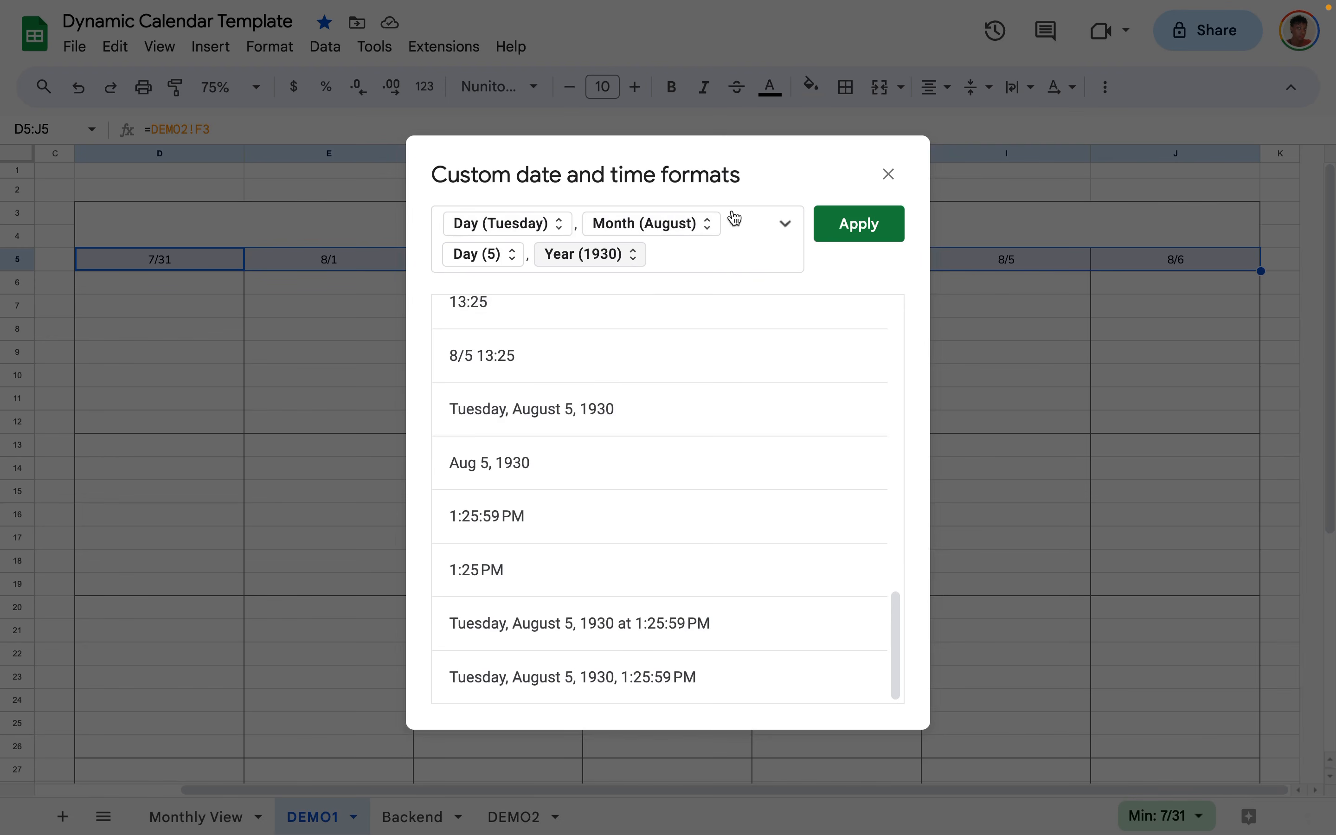
# Remove the day number, year and month from the custom format, keep the day as full name, and apply it to D5:J5.
pyautogui.click(516, 257)
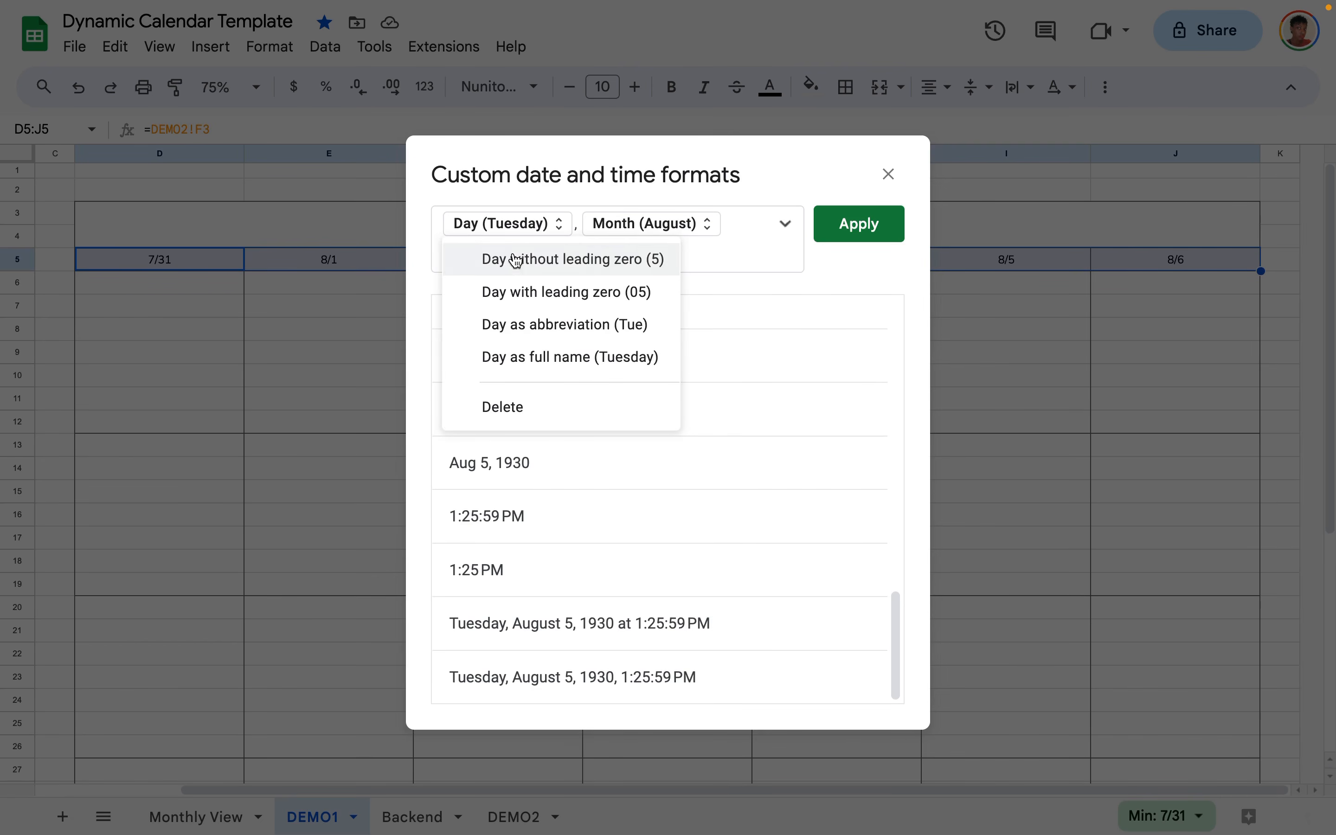
pyautogui.click(501, 406)
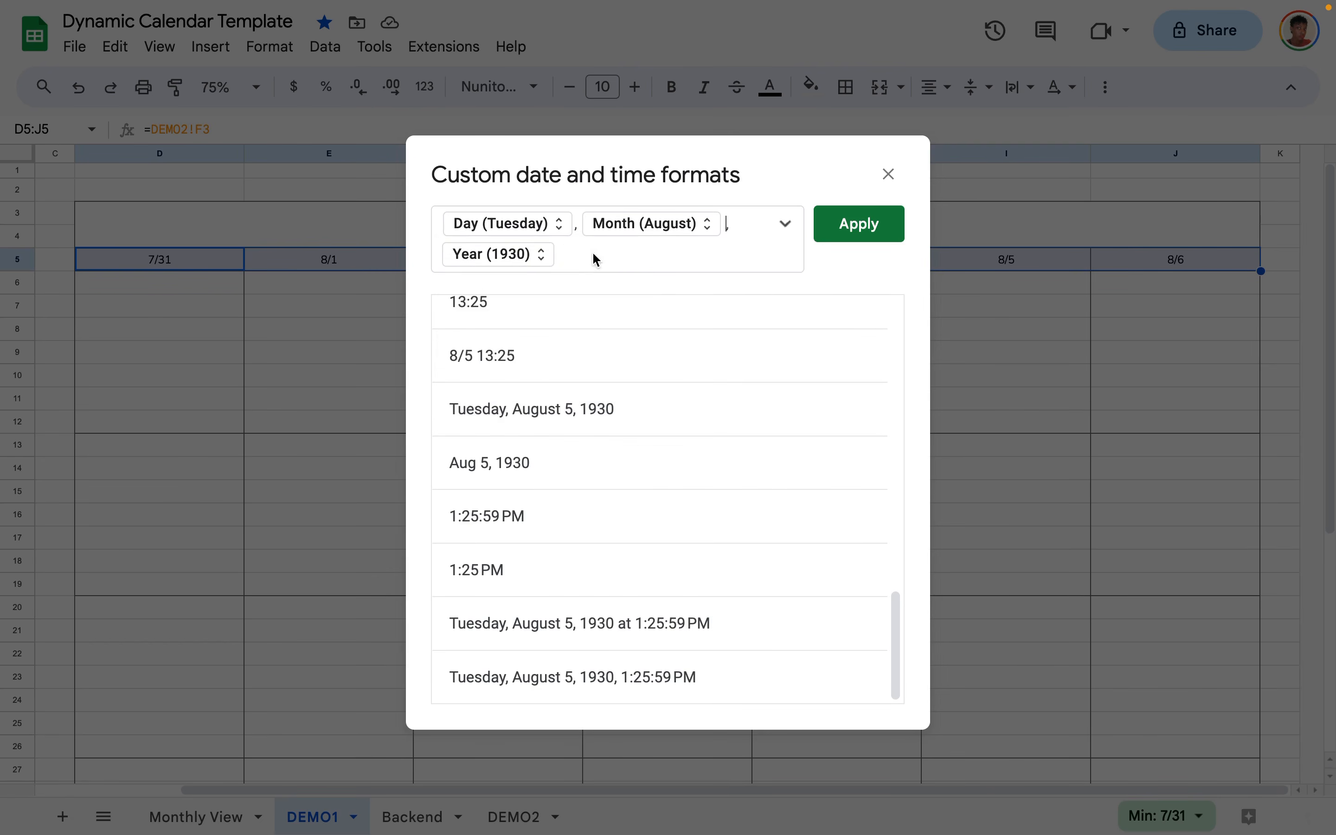
pyautogui.click(537, 259)
pyautogui.click(519, 315)
pyautogui.click(717, 226)
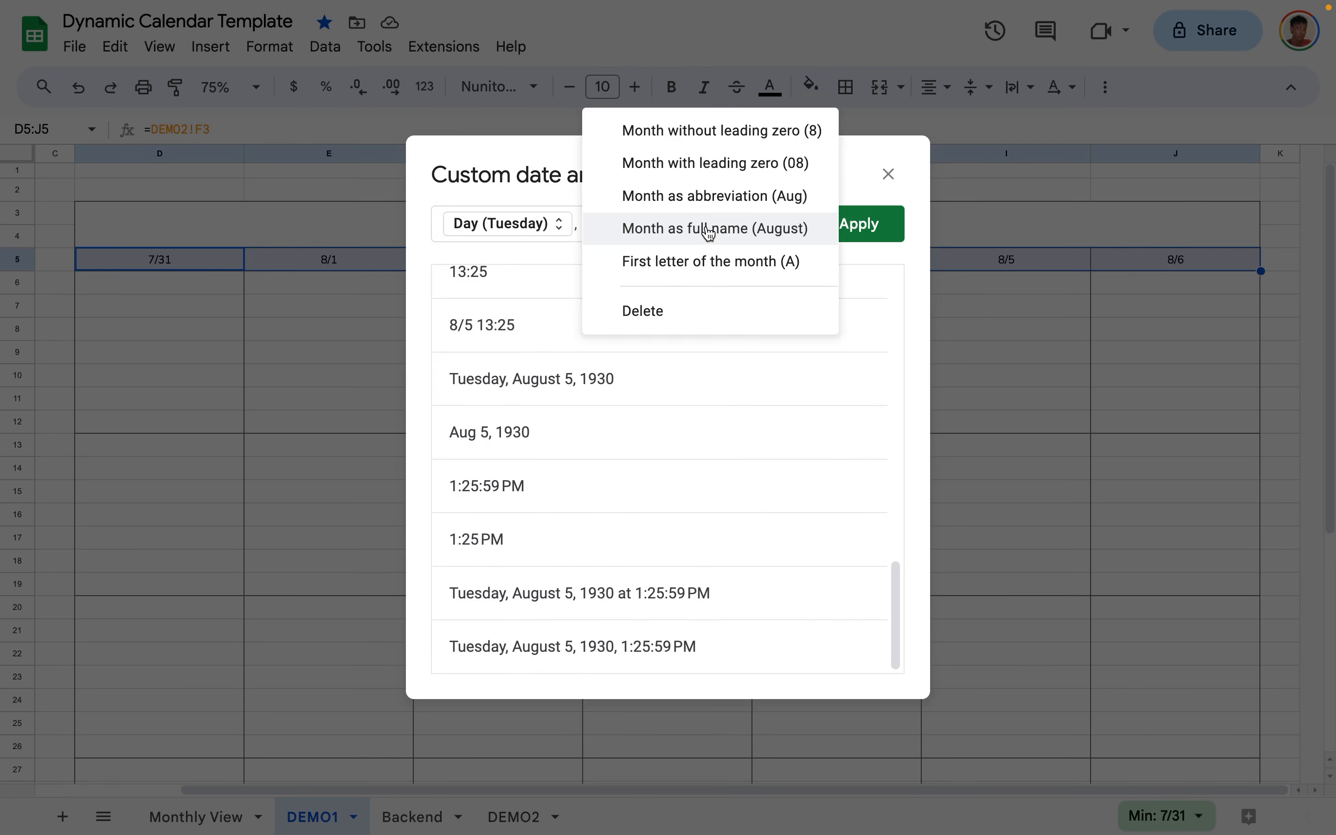
pyautogui.click(681, 316)
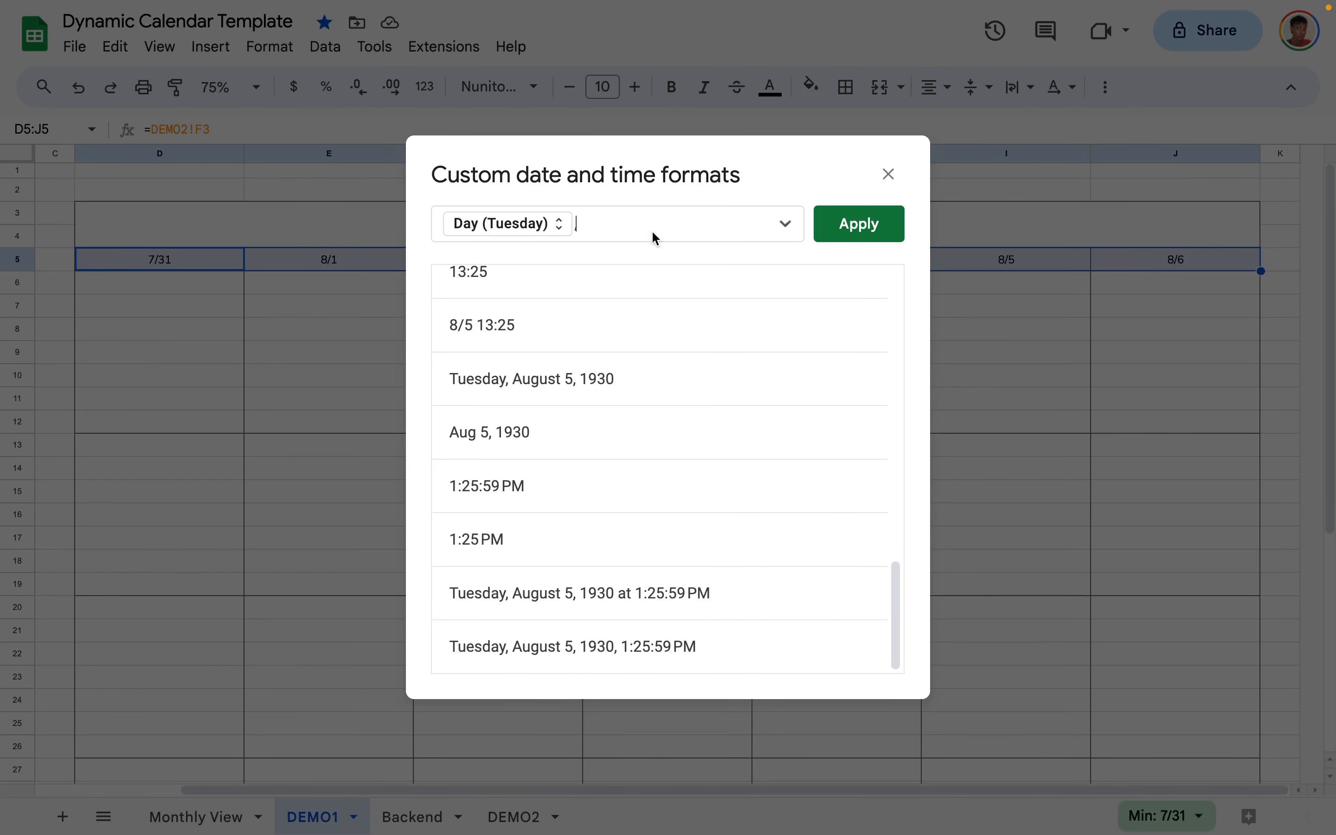
pyautogui.click(555, 239)
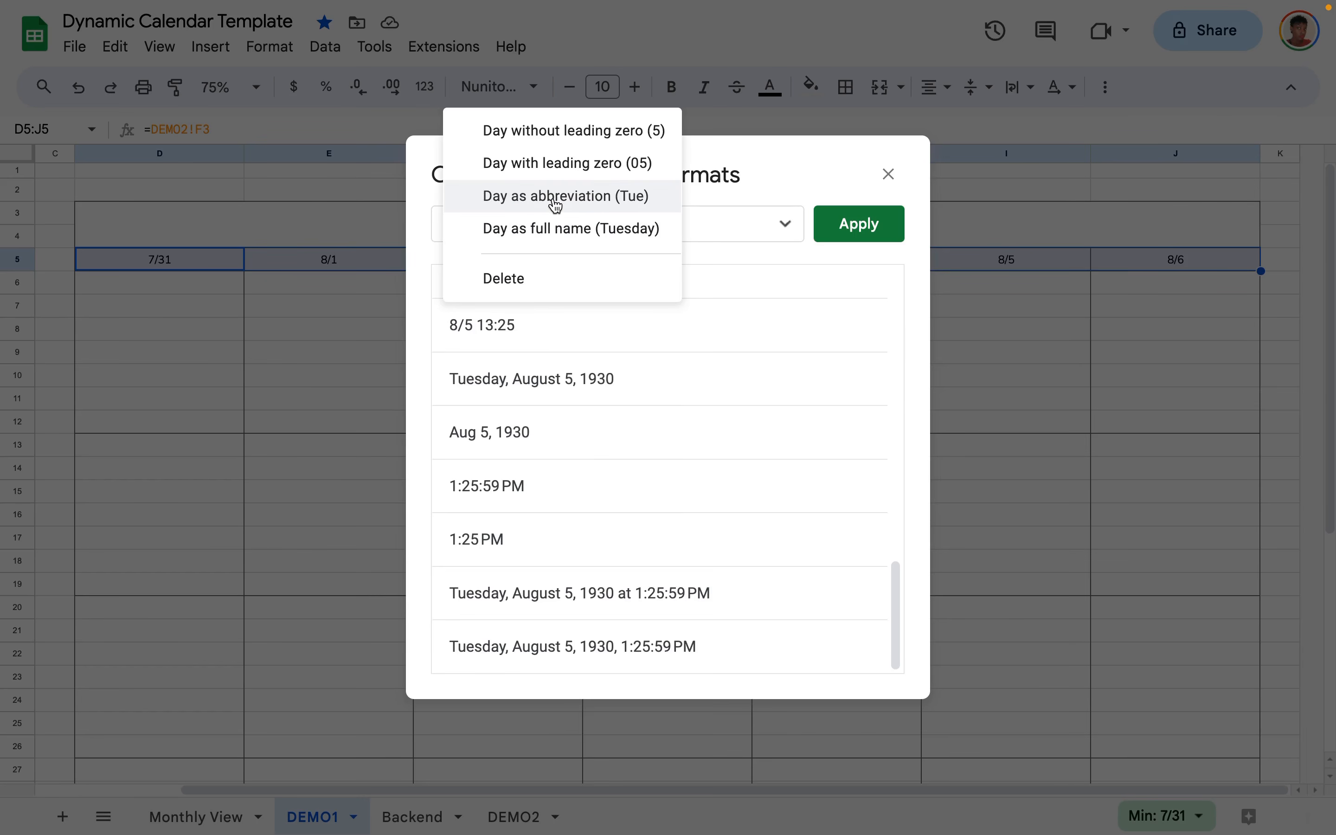
pyautogui.click(558, 229)
pyautogui.click(848, 224)
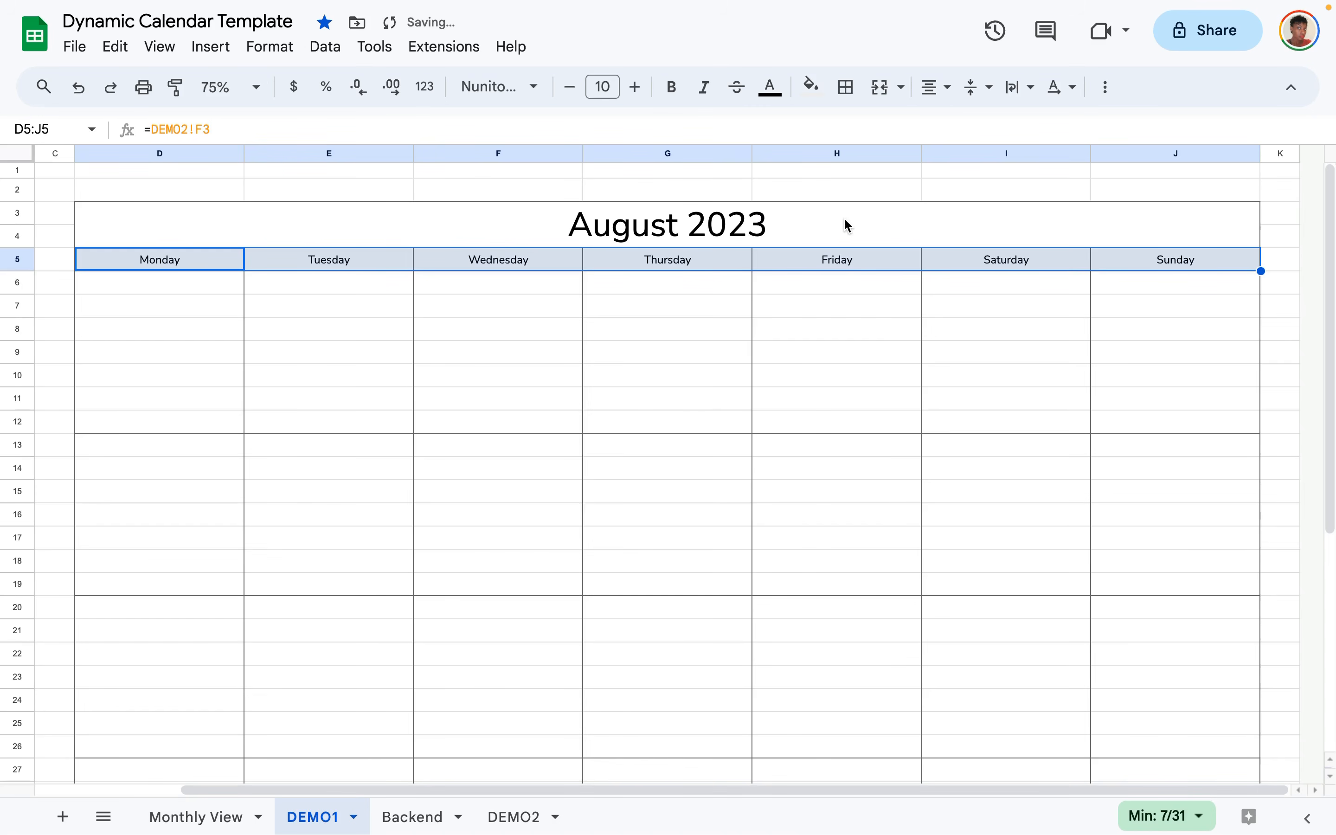
pyautogui.click(270, 338)
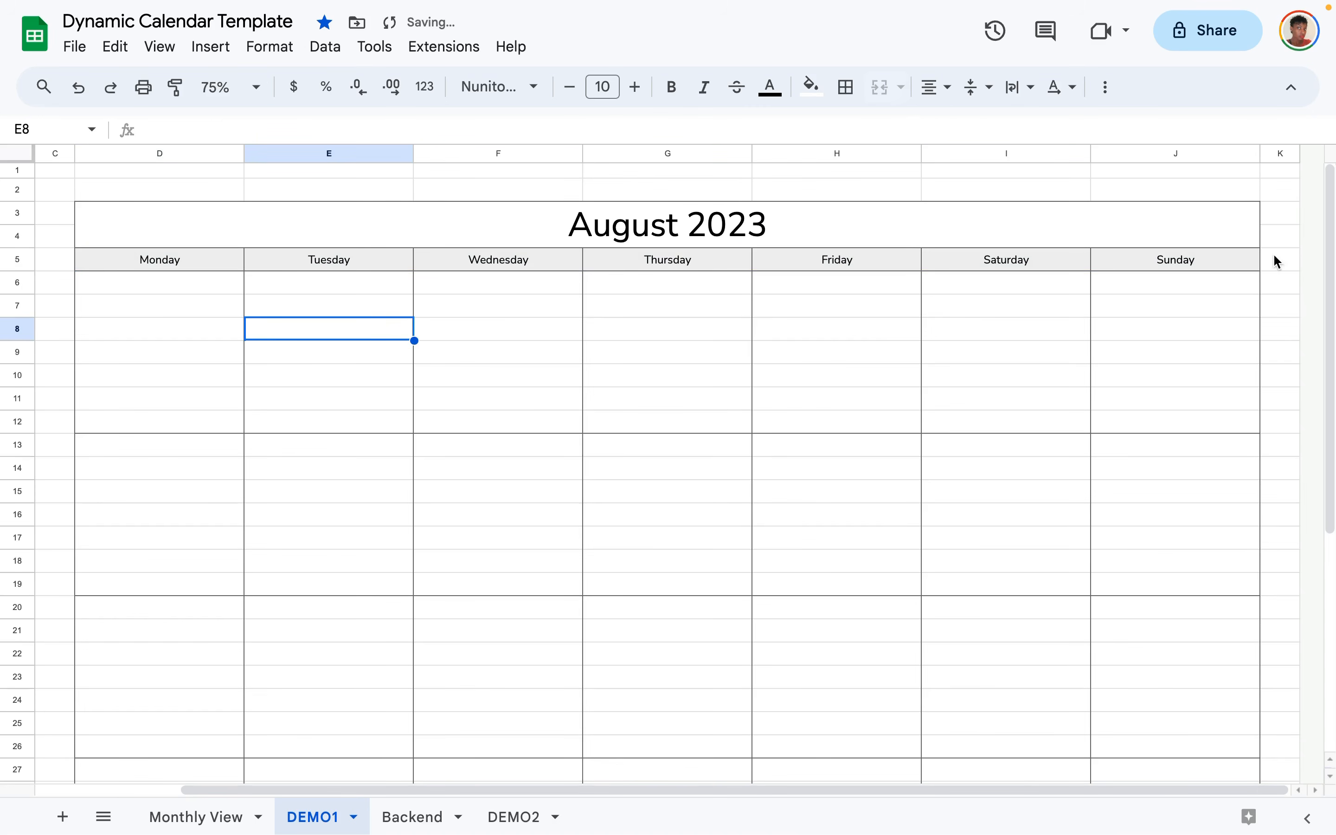
# Test the weekday headers by switching the start-day selector in B5 to Sunday and back to Monday.
pyautogui.hscroll(-3, 765, 281)
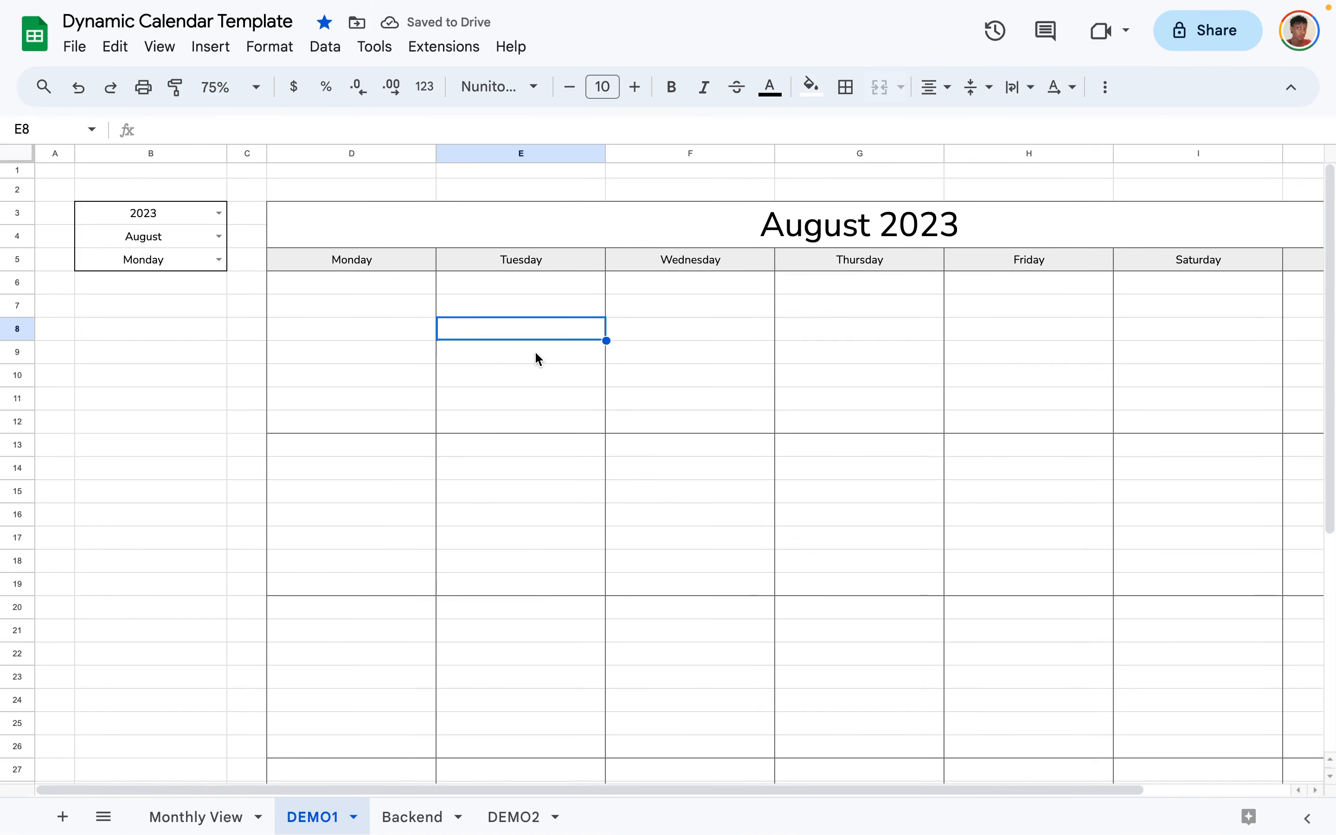
pyautogui.click(253, 88)
pyautogui.click(235, 222)
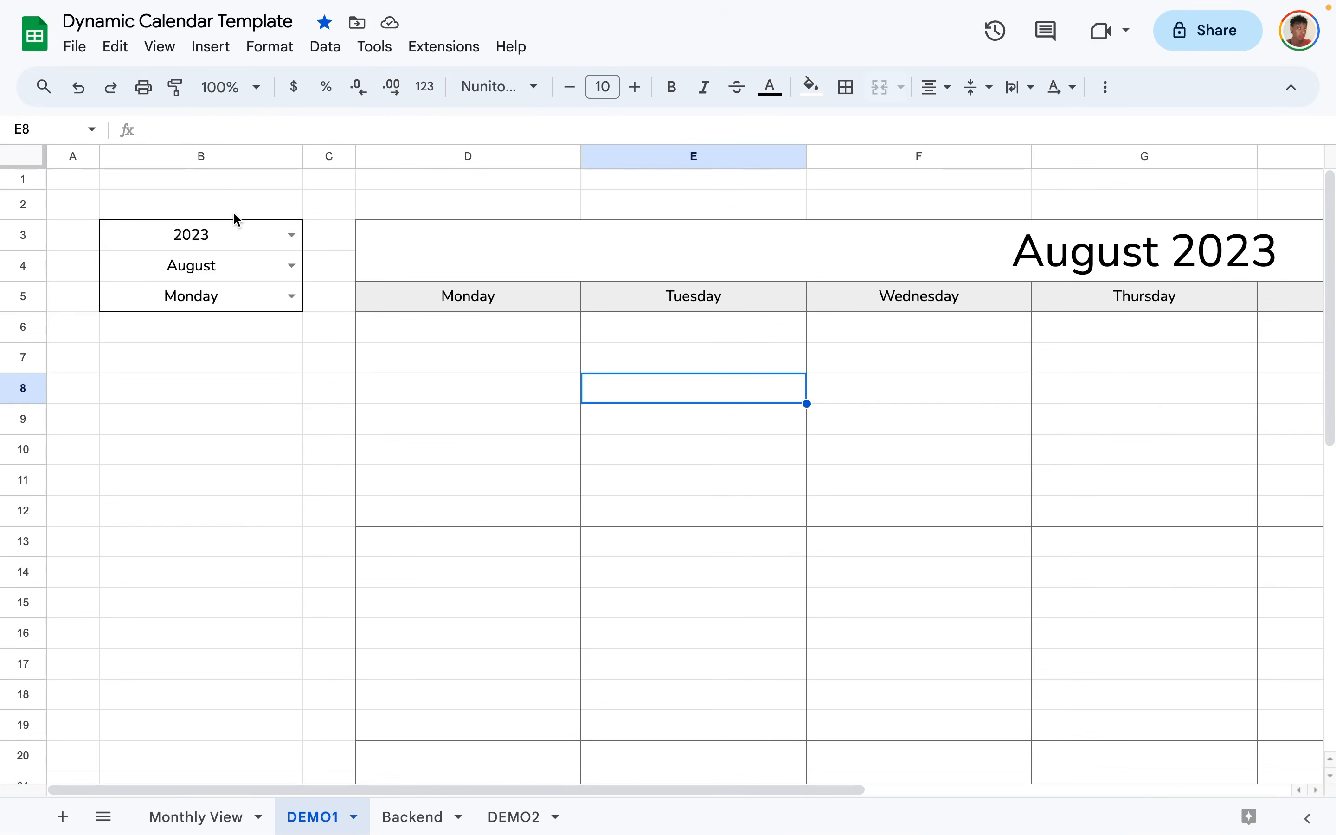
pyautogui.hotkey('ctrl', '+')
pyautogui.hotkey('ctrl', '+')
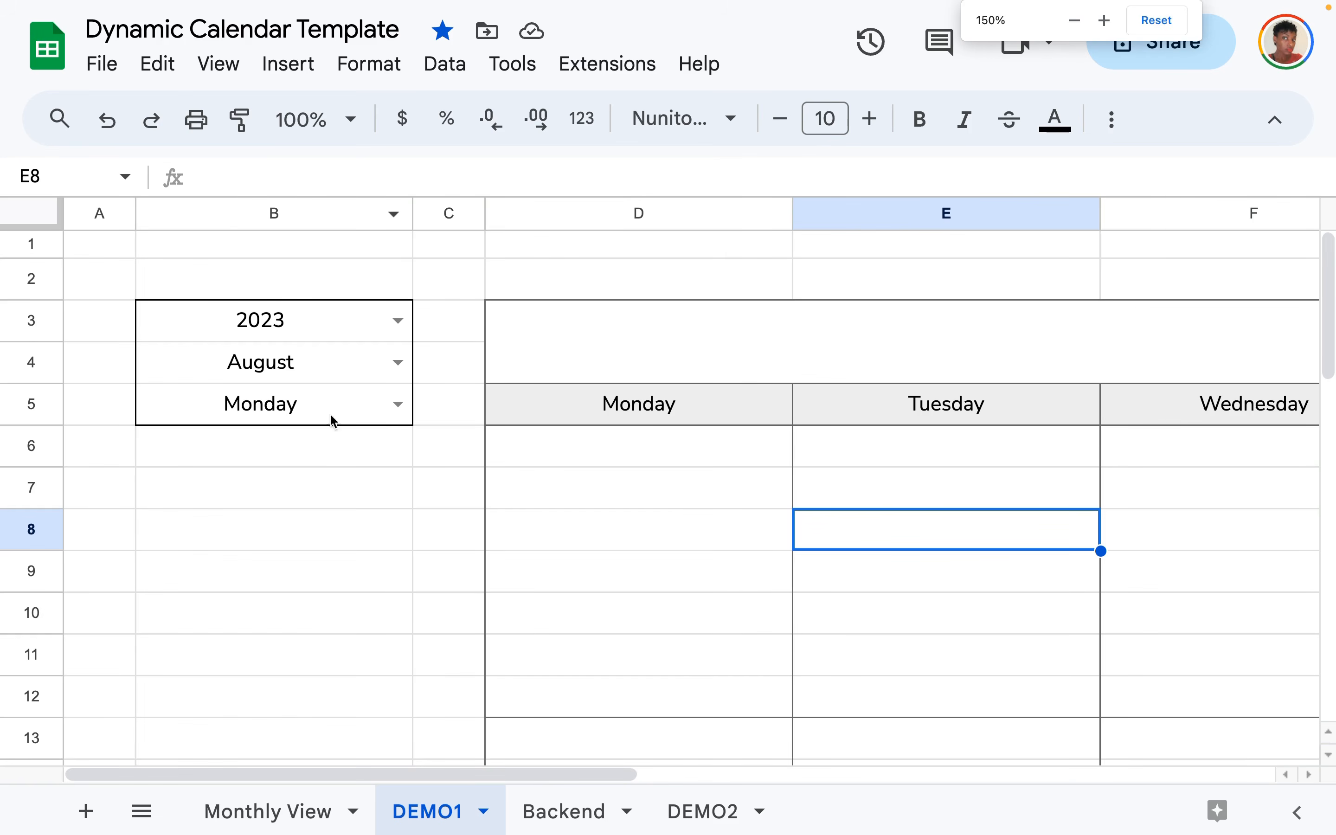
pyautogui.scroll(-3, 593, 484)
pyautogui.scroll(3, 592, 479)
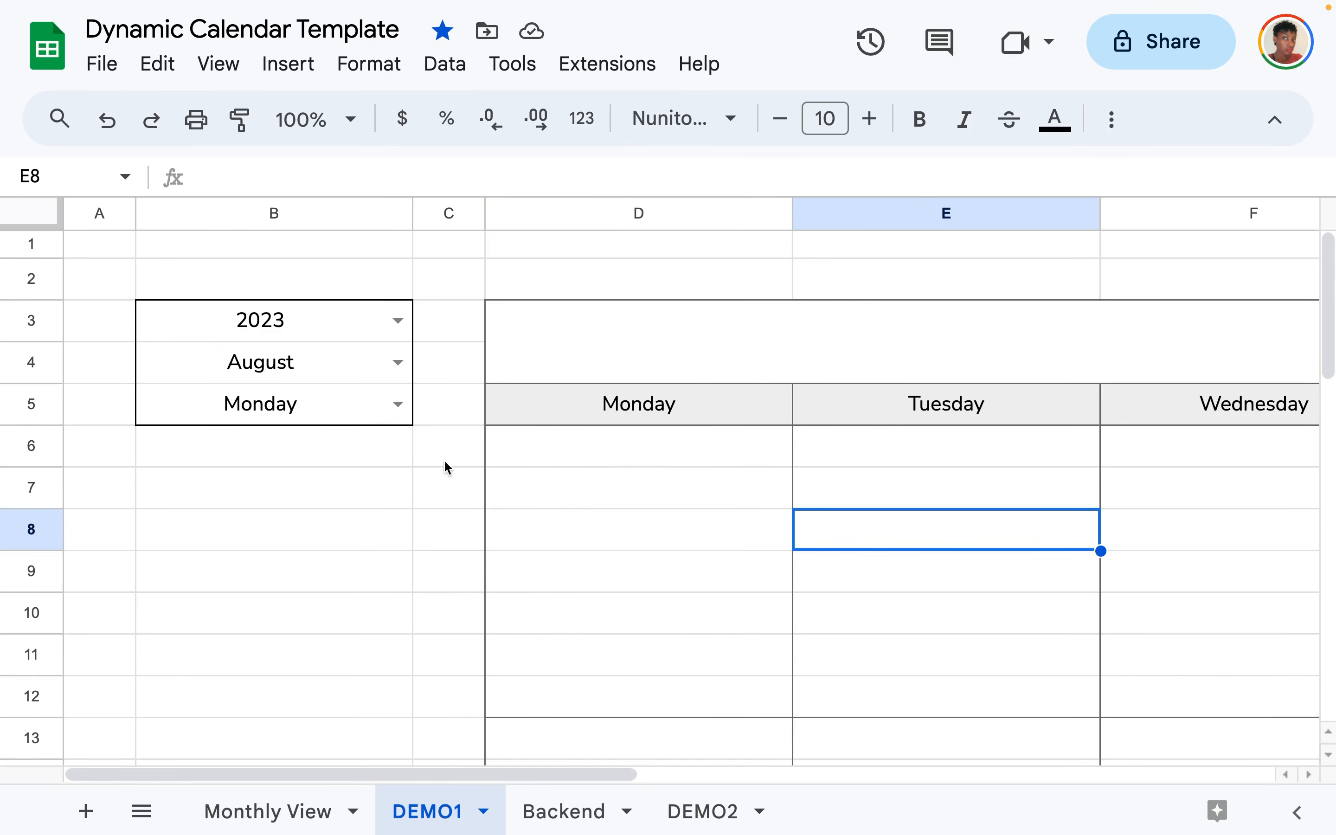
pyautogui.click(397, 406)
pyautogui.click(287, 452)
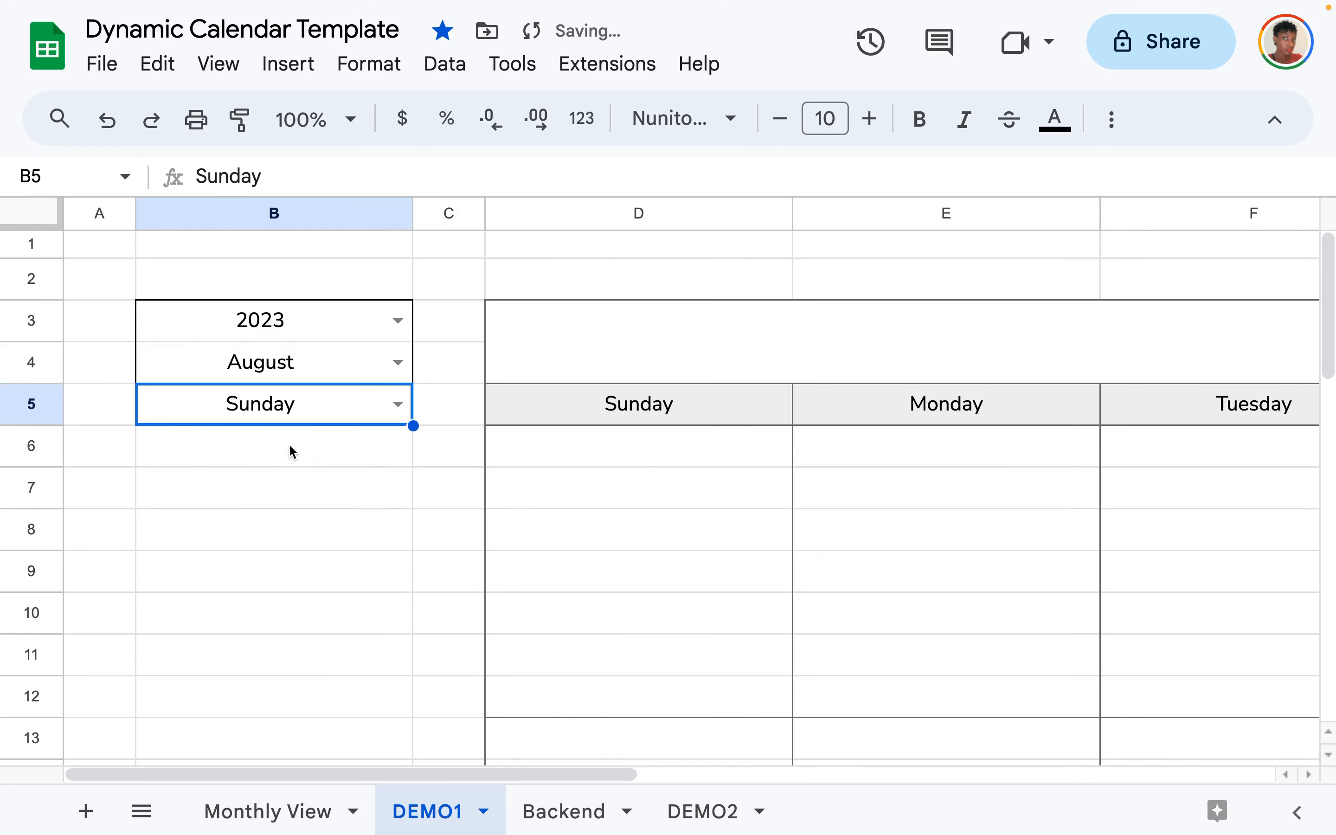
pyautogui.click(639, 463)
pyautogui.click(567, 417)
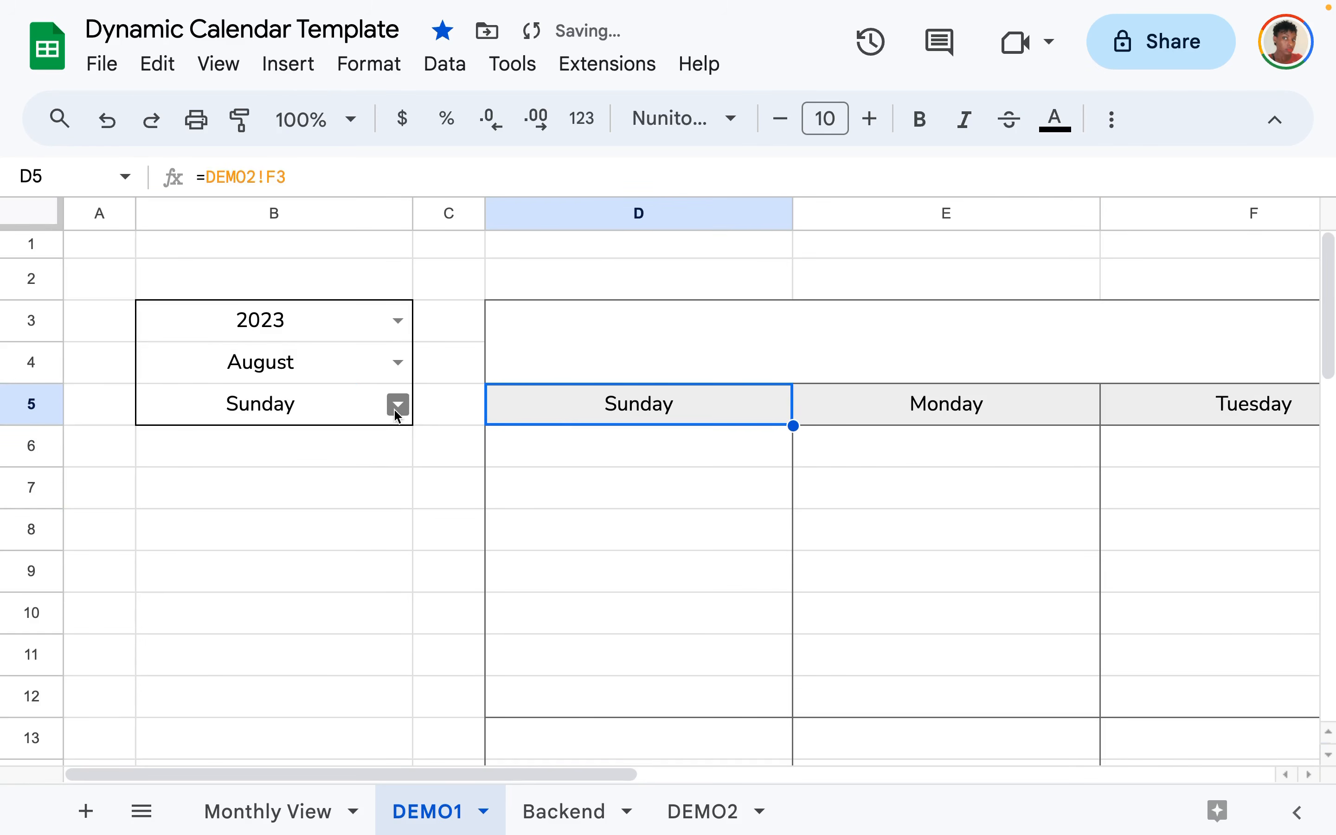
pyautogui.click(398, 406)
pyautogui.click(224, 500)
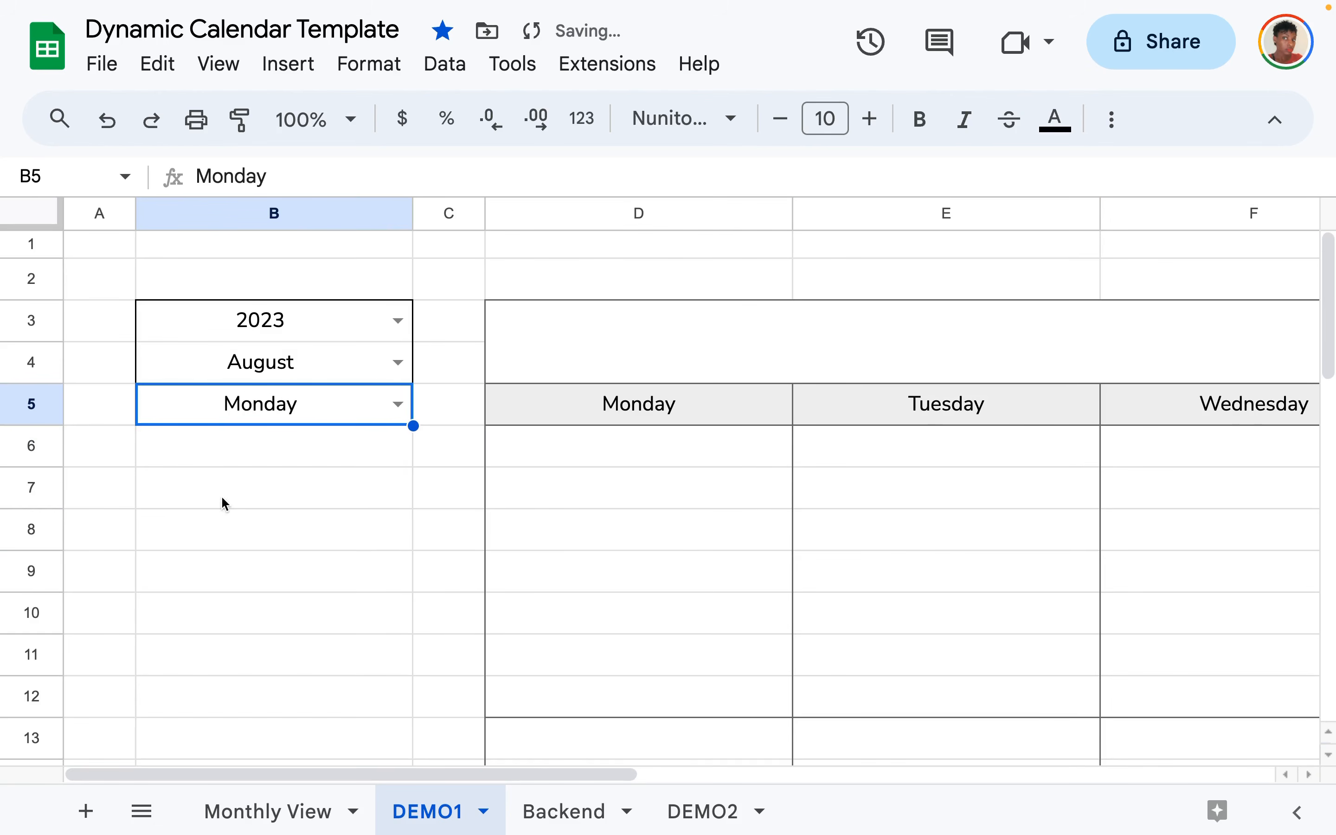
# Set the month selector in B4 to September and the start-day selector in B5 to Sunday.
pyautogui.click(398, 362)
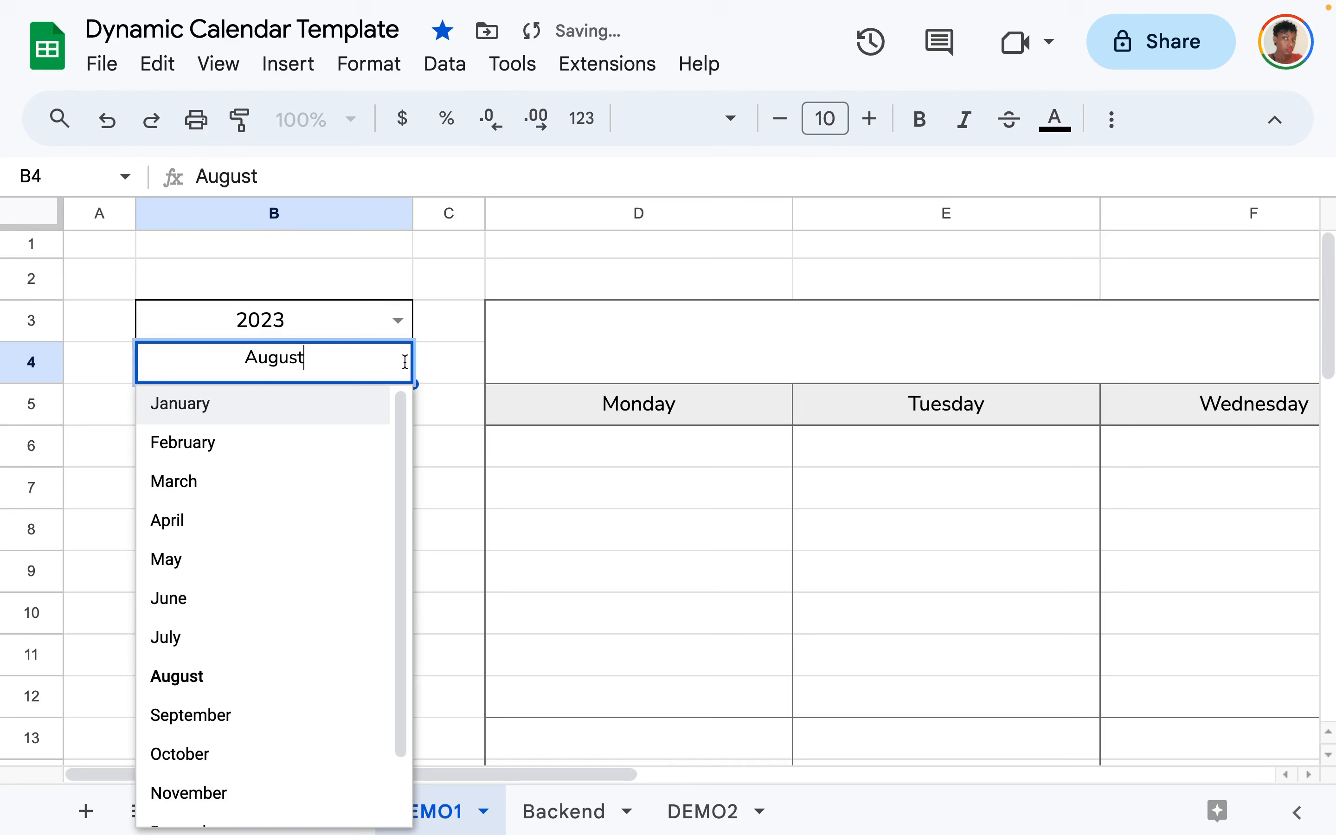
pyautogui.click(219, 713)
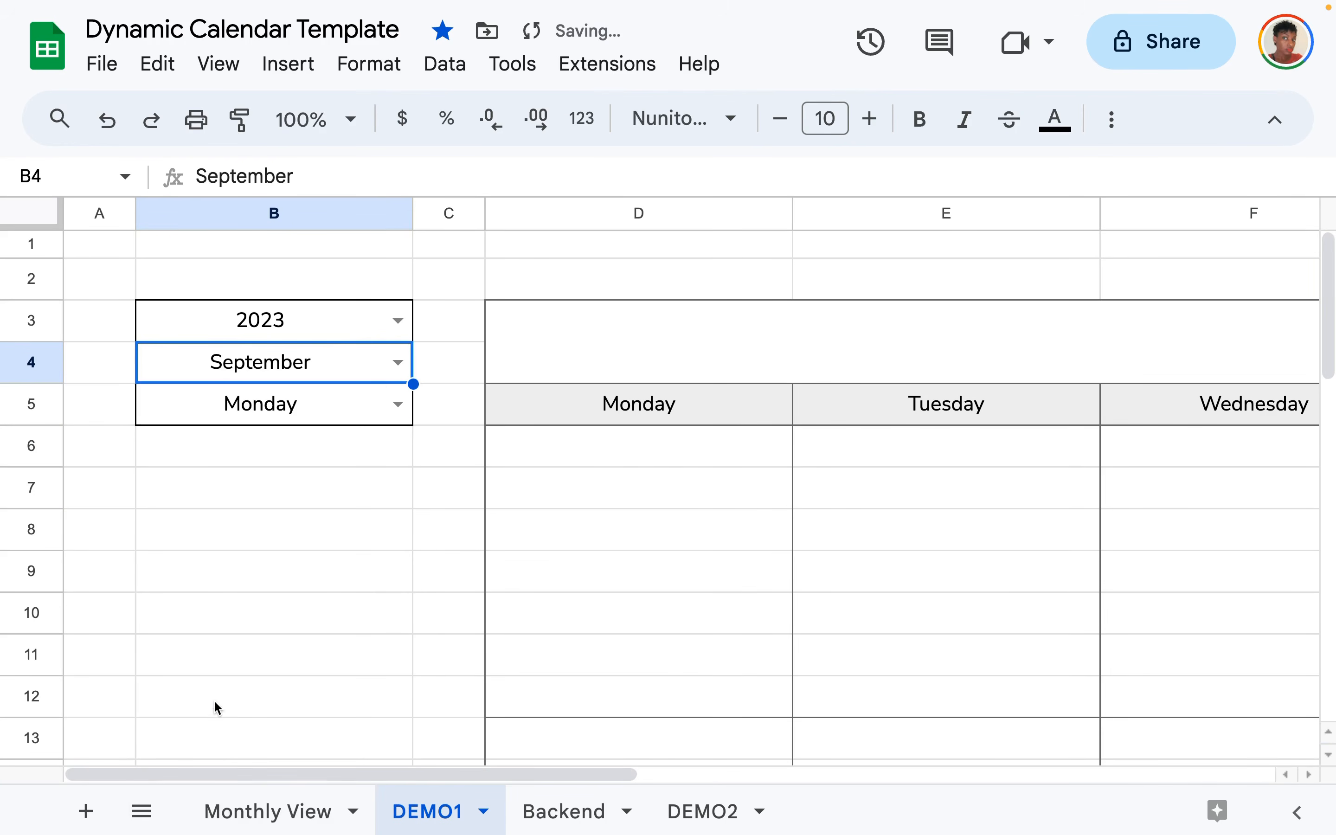
pyautogui.click(272, 458)
pyautogui.click(607, 525)
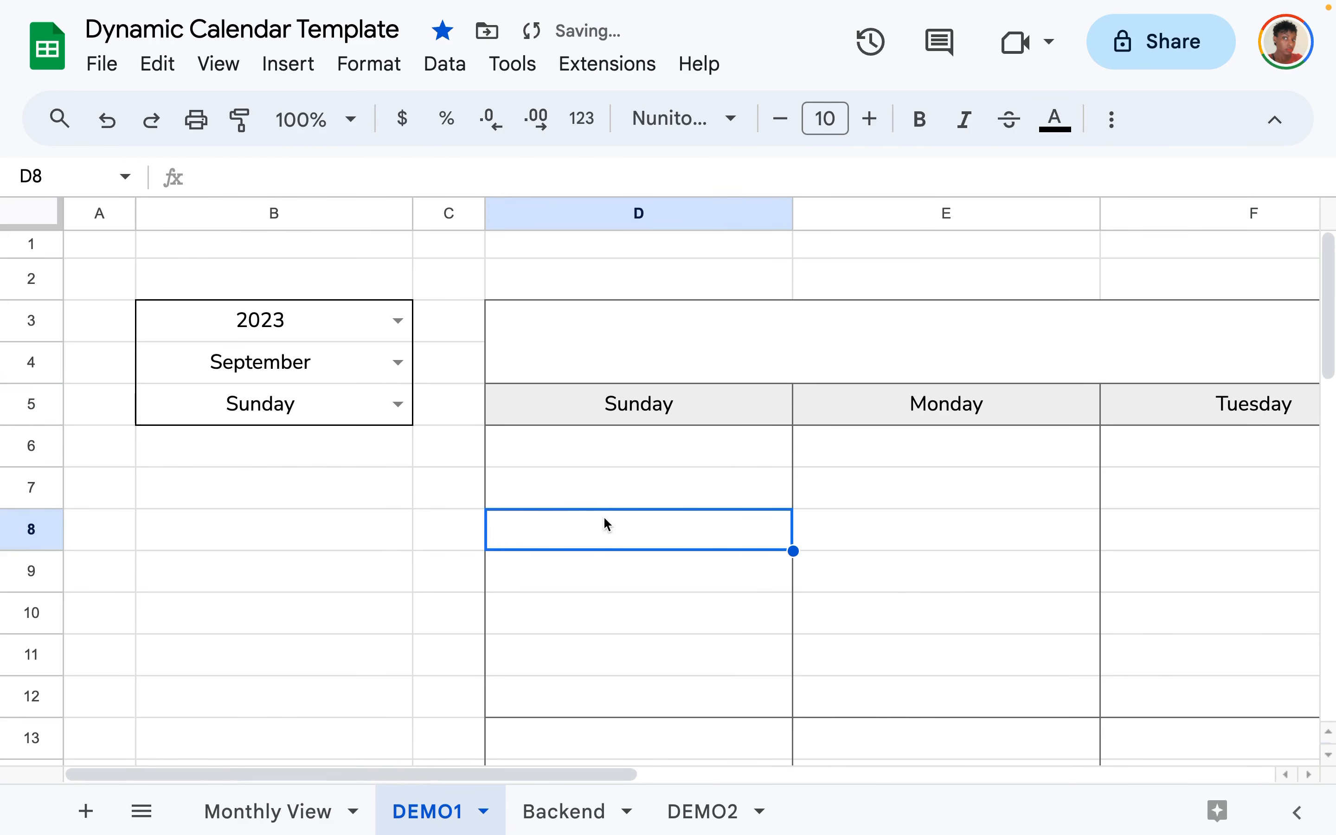
# Enter the formula =DEMO2!F3 in cell D6 of DEMO1 to show the first date under the weekday header.
pyautogui.hotkey('ctrl', '-')
pyautogui.hotkey('ctrl', '-')
pyautogui.hotkey('ctrl', '-')
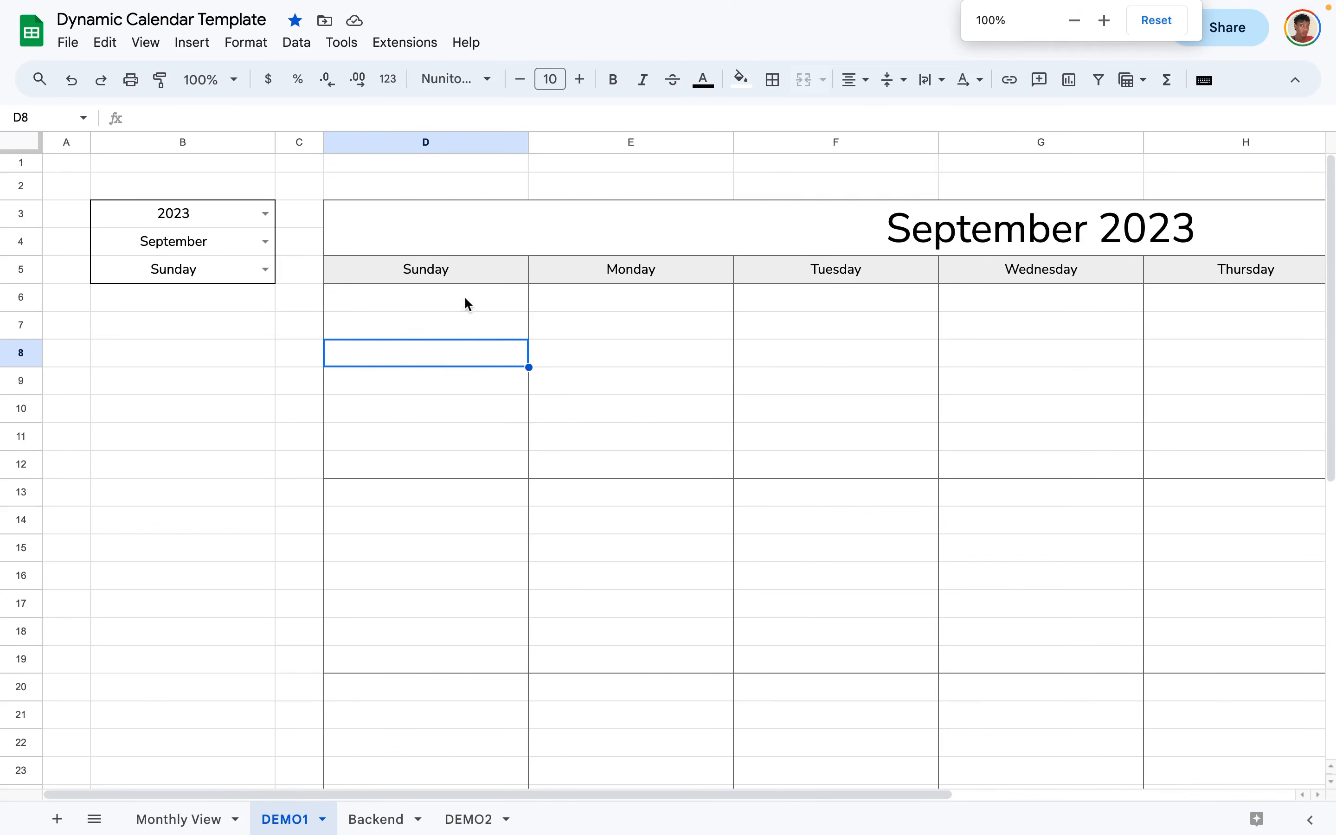
pyautogui.click(443, 297)
pyautogui.click(469, 381)
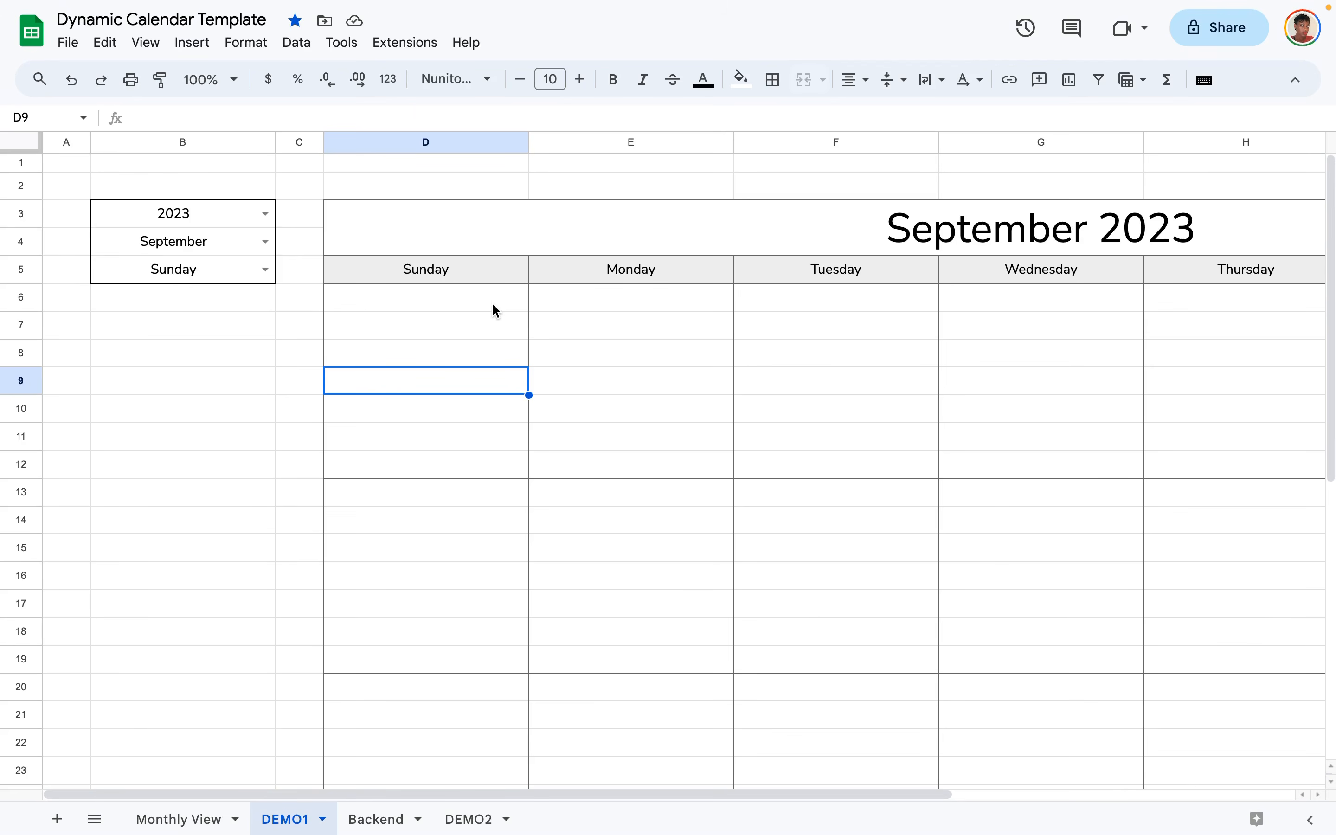
pyautogui.click(496, 310)
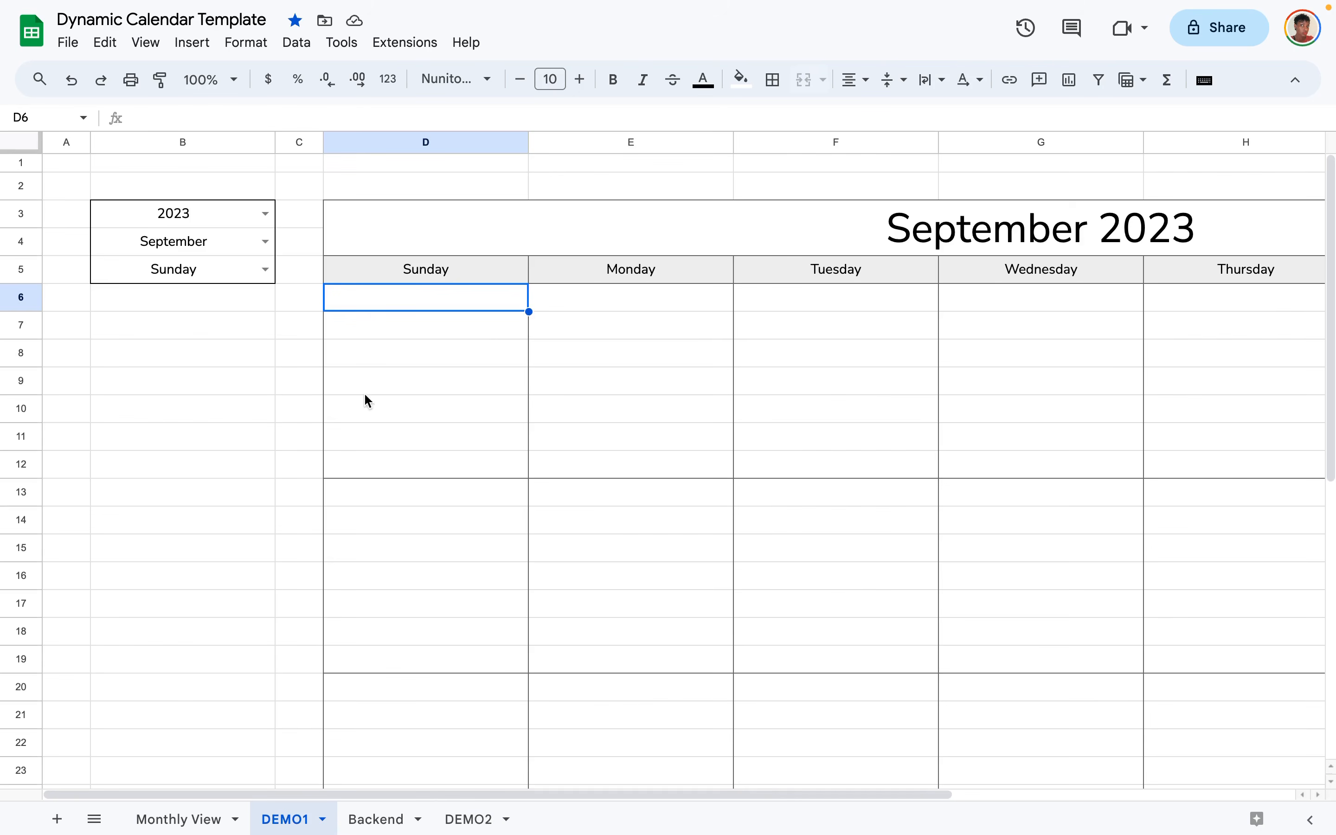
pyautogui.write('=')
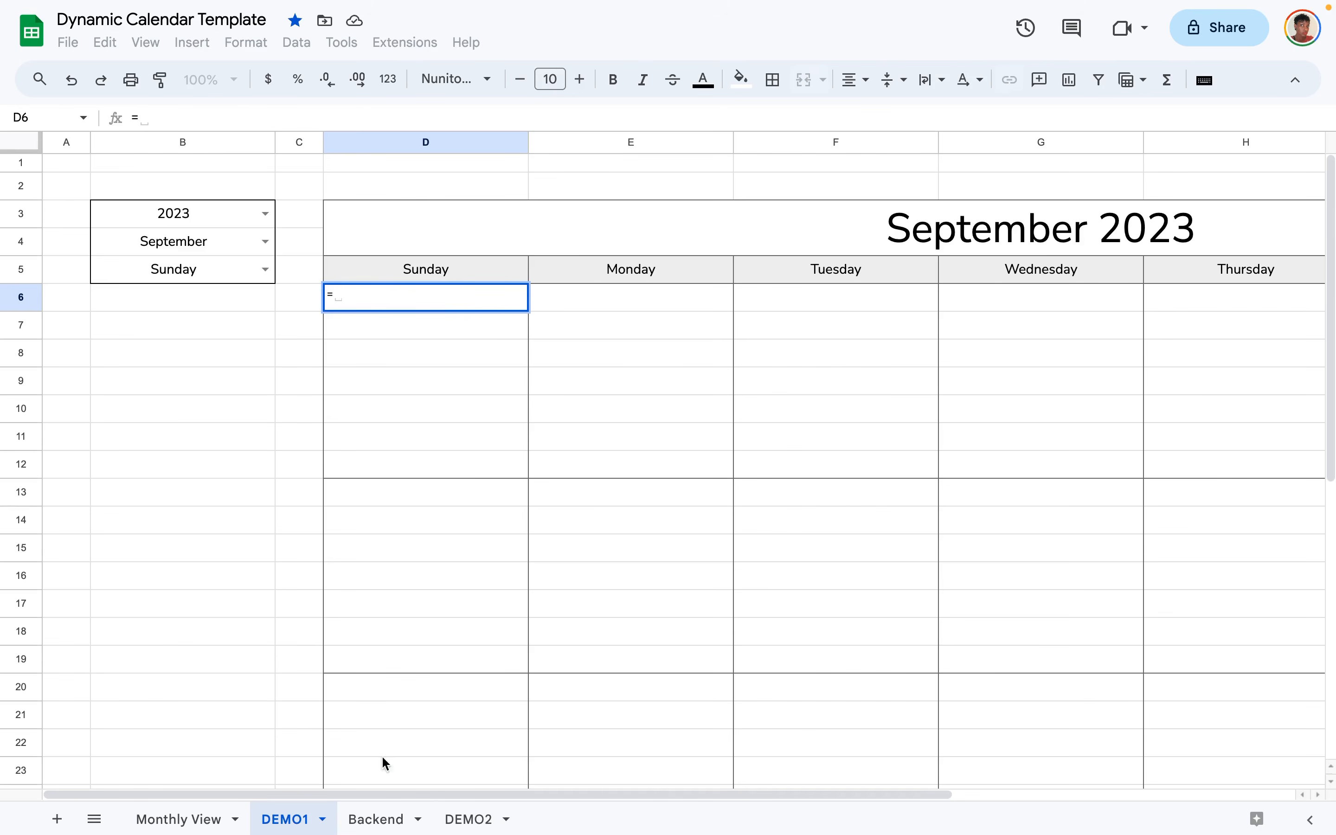
pyautogui.click(472, 819)
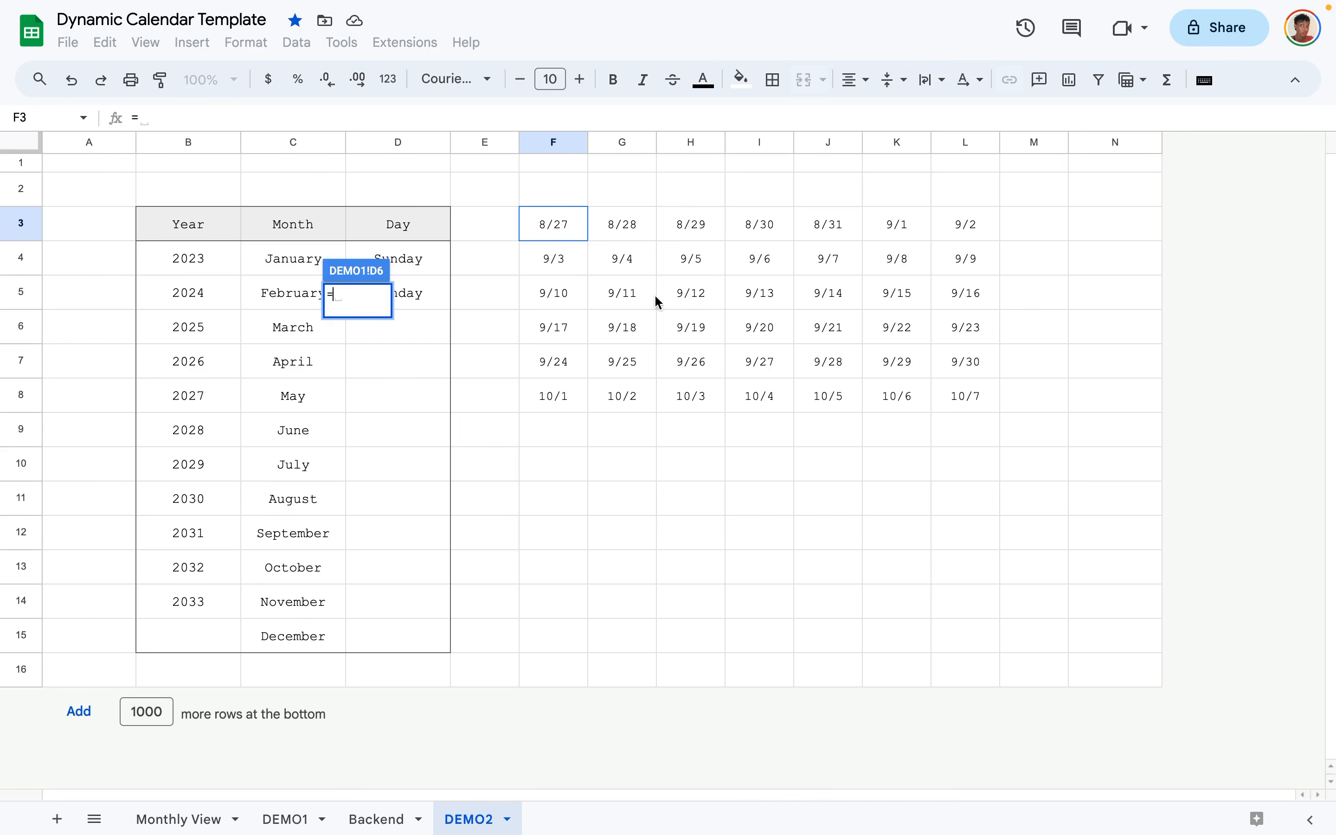
pyautogui.click(564, 238)
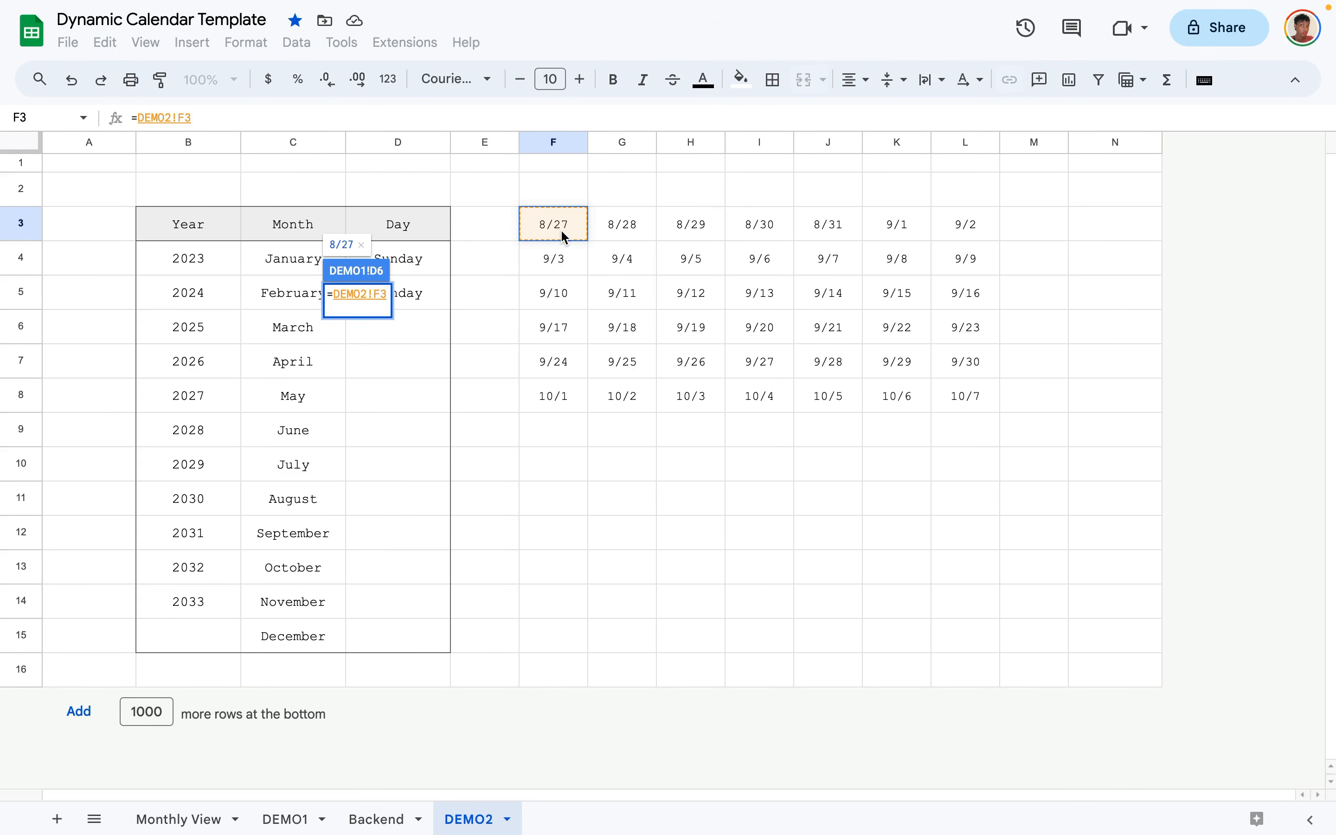
pyautogui.press('Return')
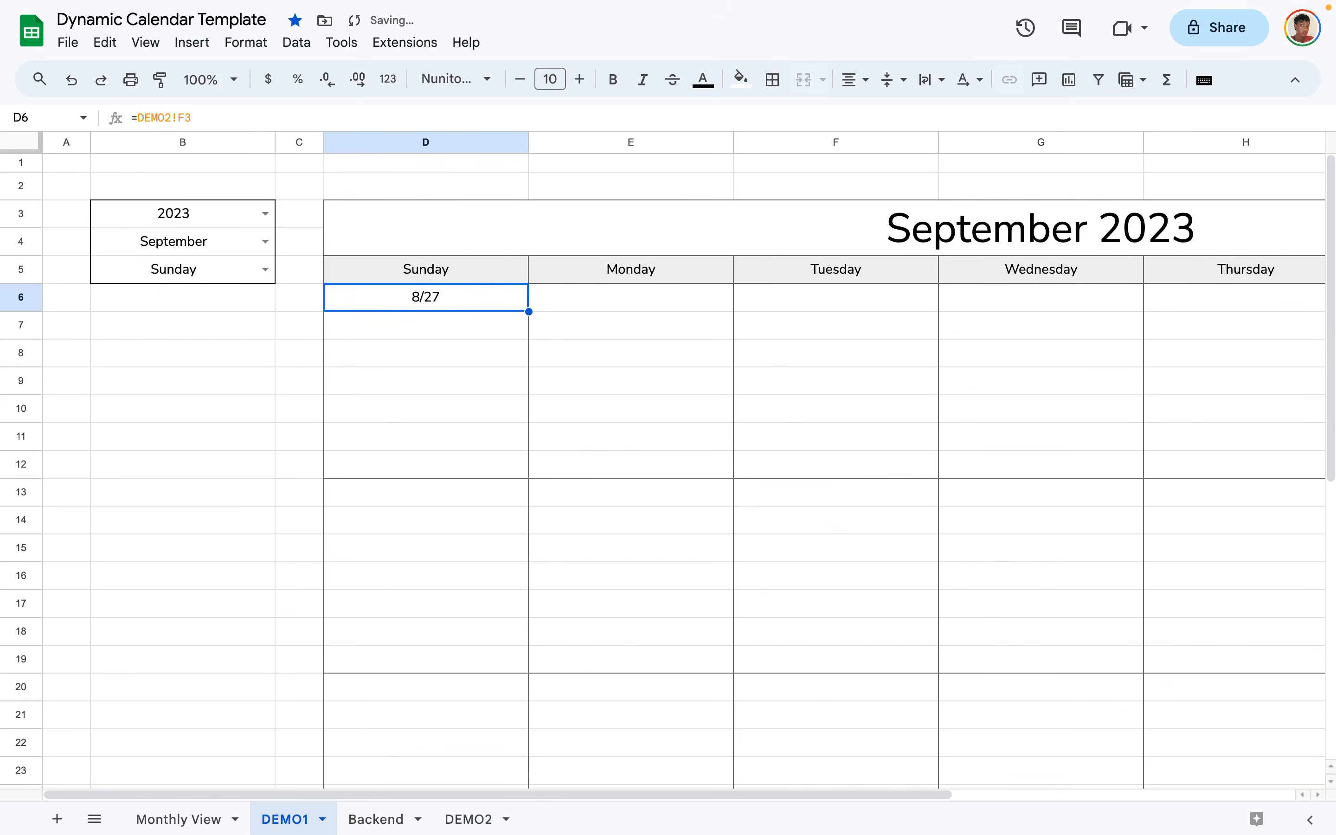
# Fill the date reference in D6 across row 6 through J6.
pyautogui.click(451, 392)
pyautogui.click(438, 300)
pyautogui.moveTo(529, 313); pyautogui.dragTo(801, 301)
pyautogui.hscroll(5, 802, 307)
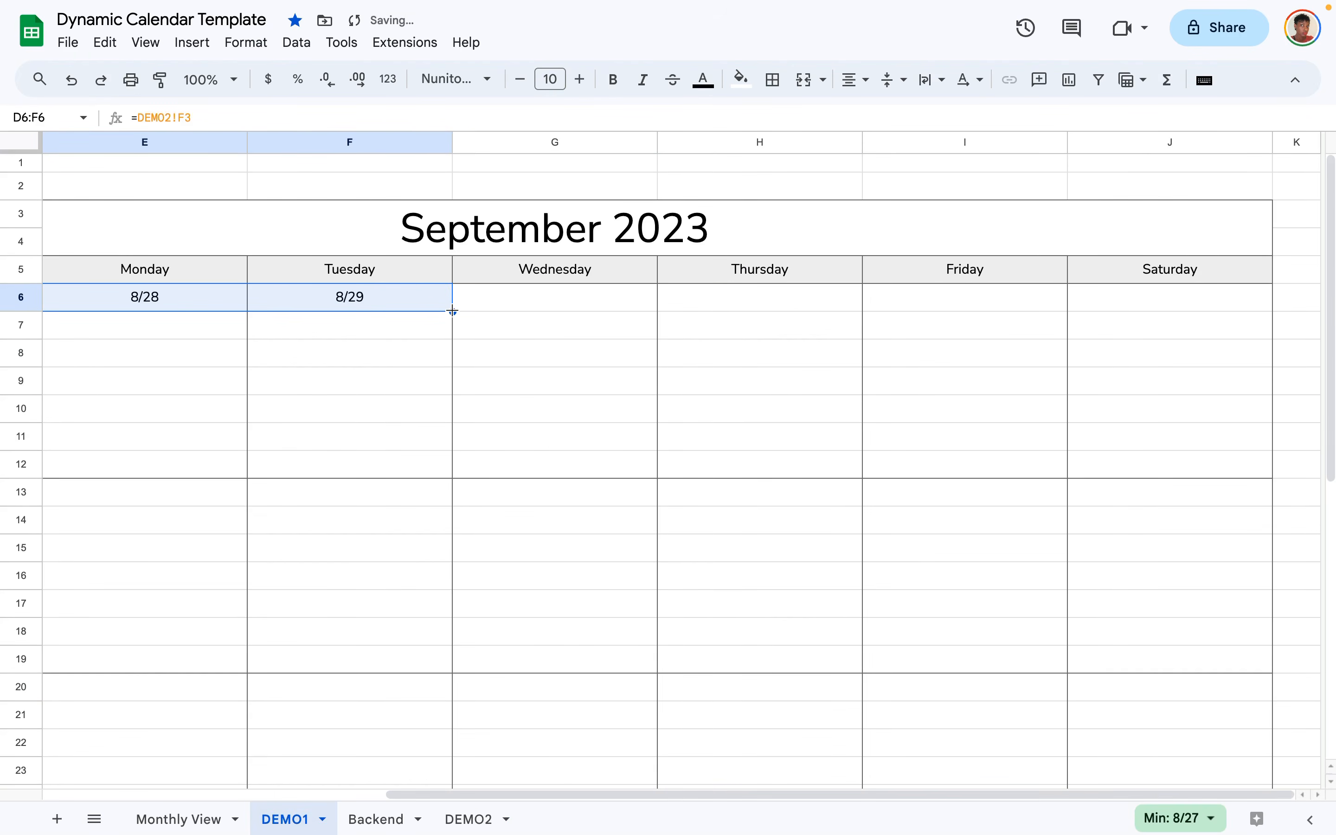
pyautogui.moveTo(452, 311); pyautogui.dragTo(871, 295)
pyautogui.moveTo(1272, 311); pyautogui.dragTo(1272, 310)
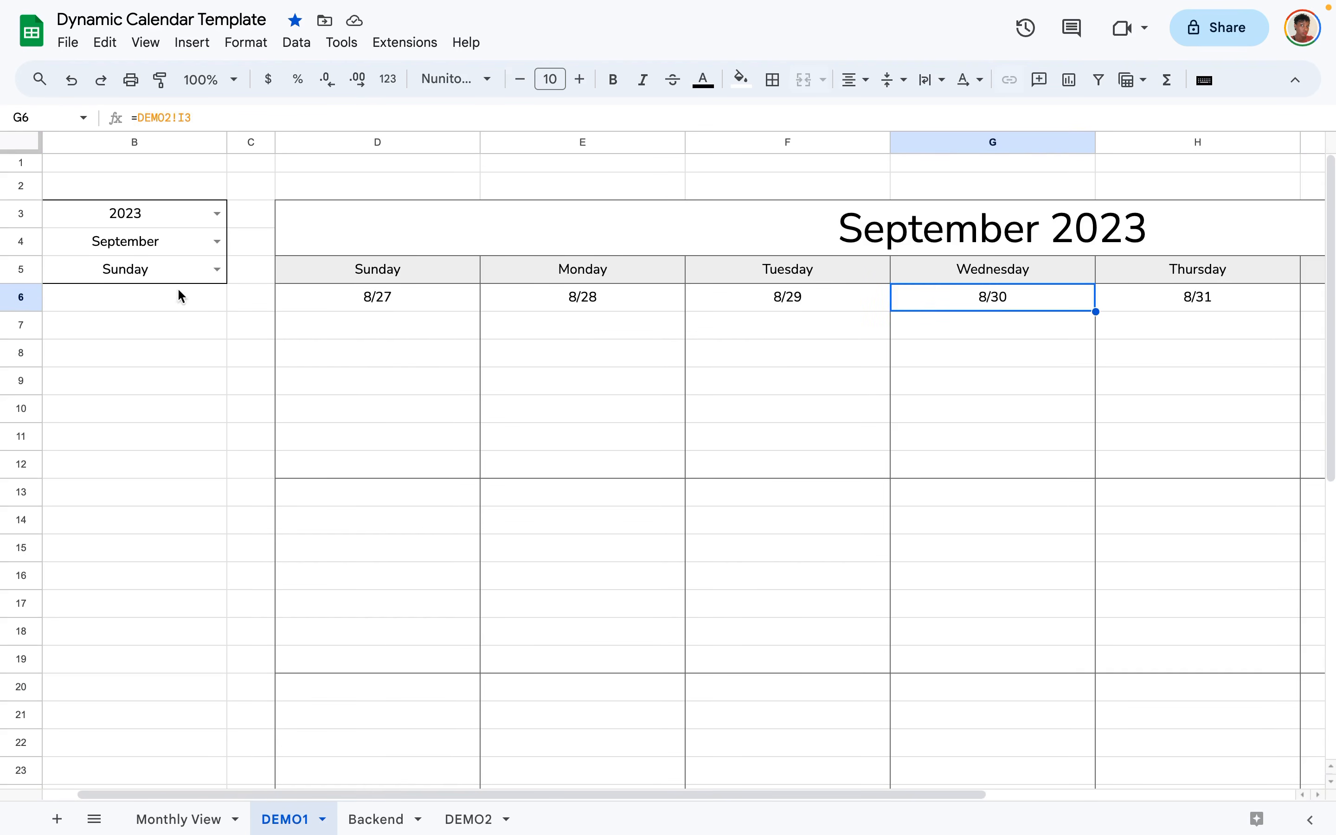
# Set the month selector in B4 to August and check the date references in D6, E6 and F6.
pyautogui.click(217, 242)
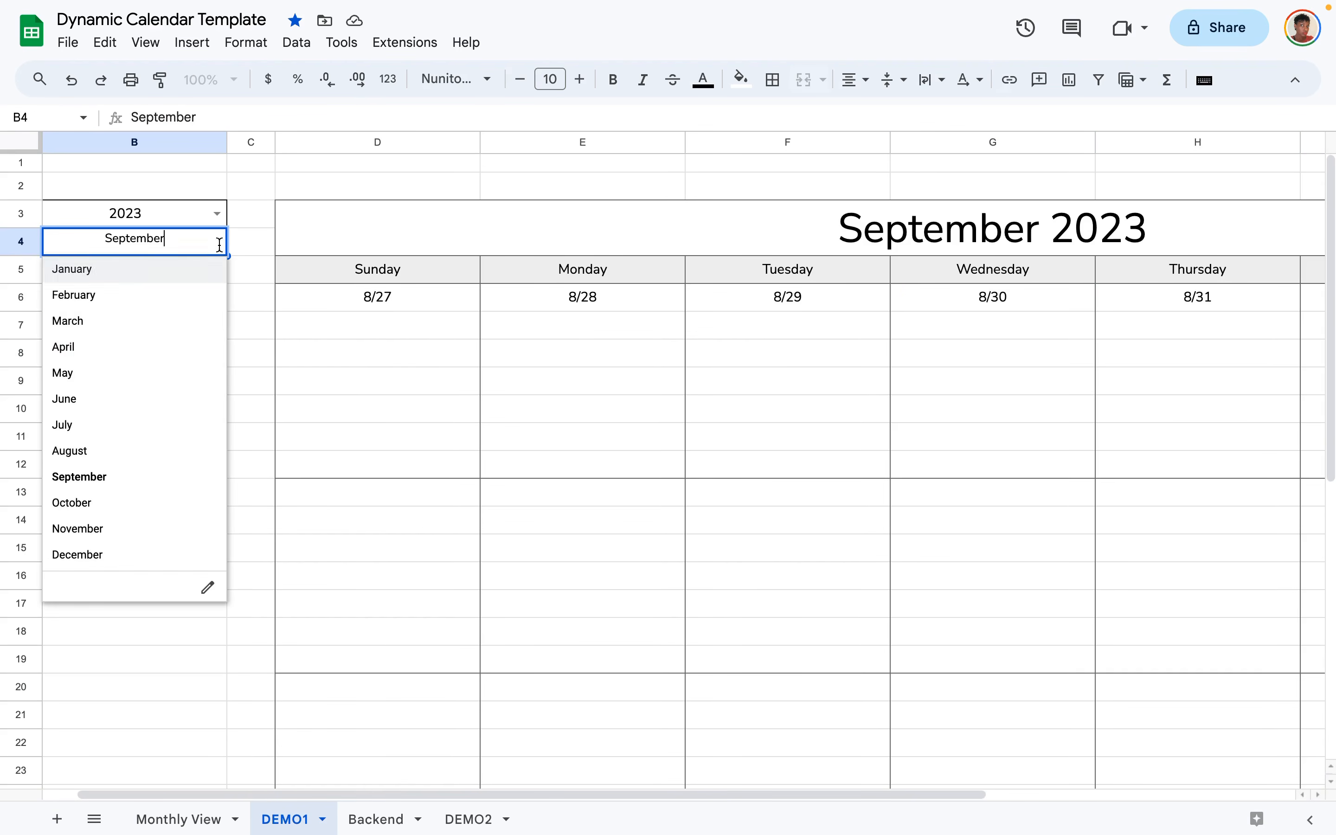
pyautogui.click(120, 458)
pyautogui.click(446, 386)
pyautogui.click(374, 299)
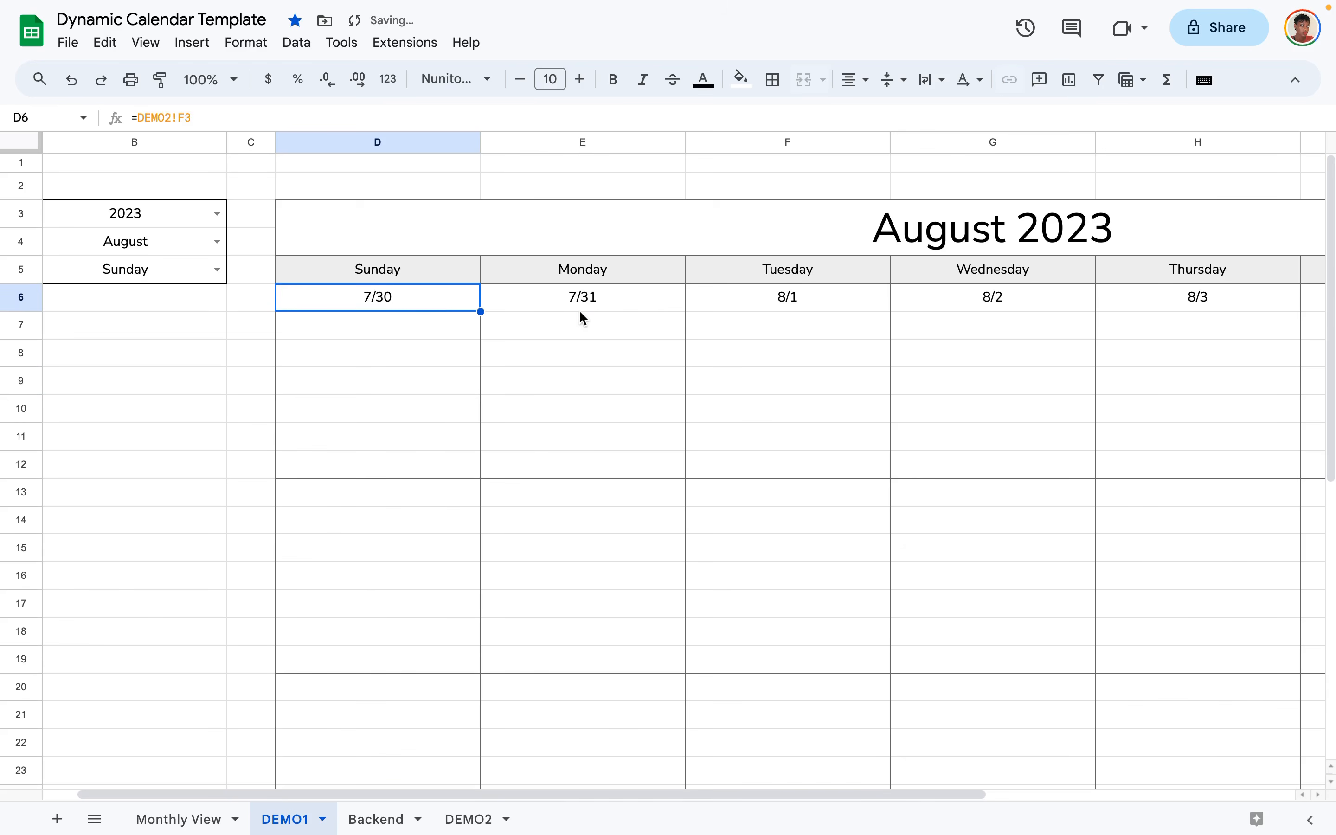
pyautogui.click(590, 303)
pyautogui.click(812, 302)
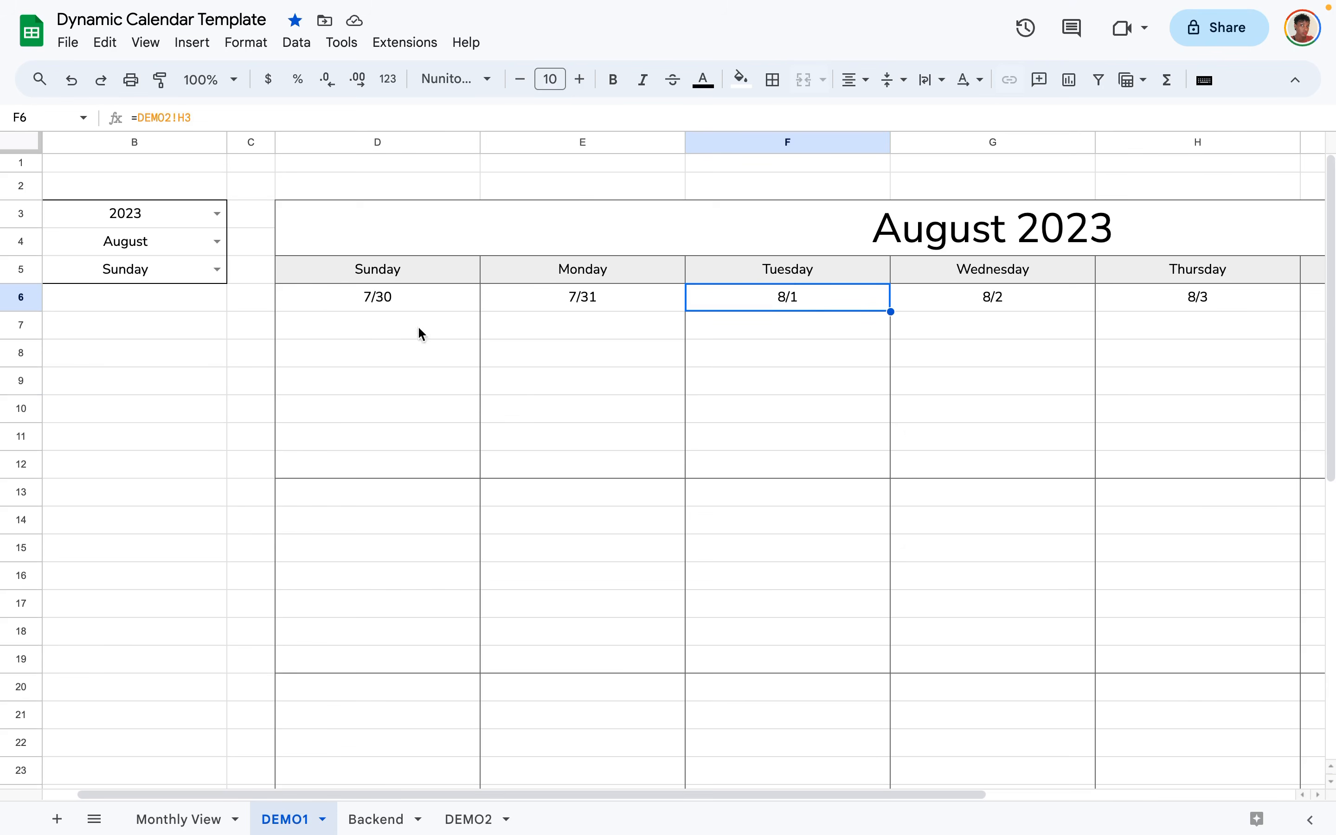
# Enter the formula =DEMO2!F4 in cell D13 of DEMO1 to start the second week's dates.
pyautogui.click(421, 505)
pyautogui.write('=')
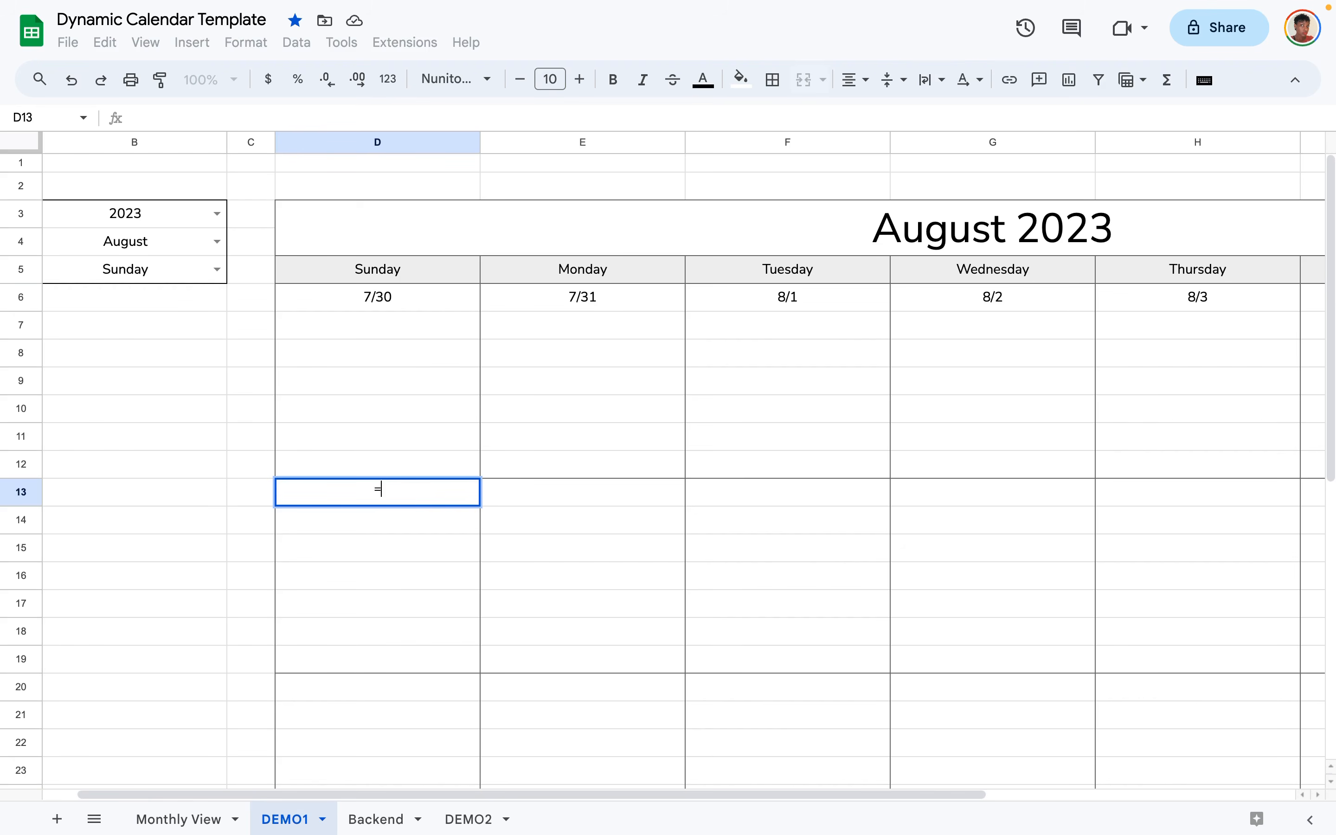
pyautogui.click(476, 821)
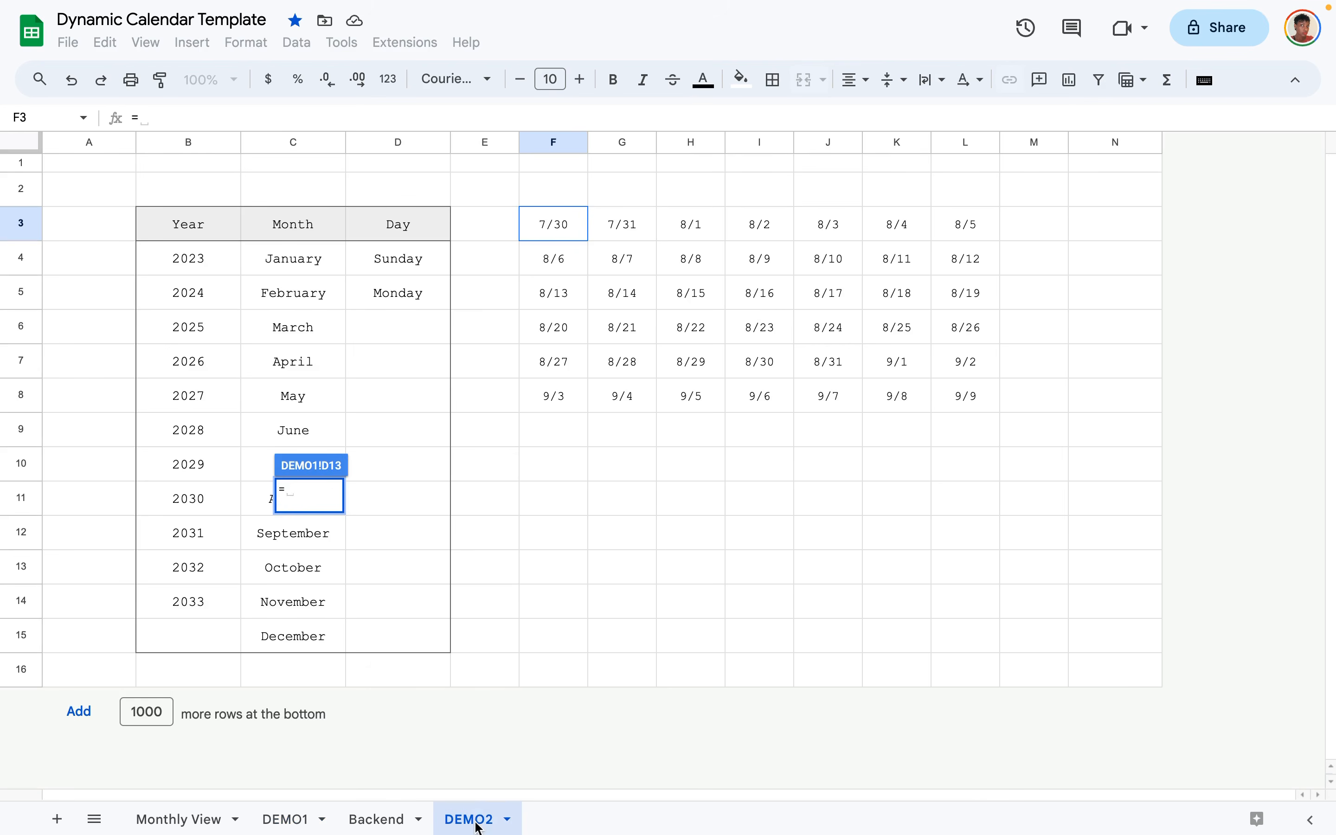
pyautogui.click(559, 272)
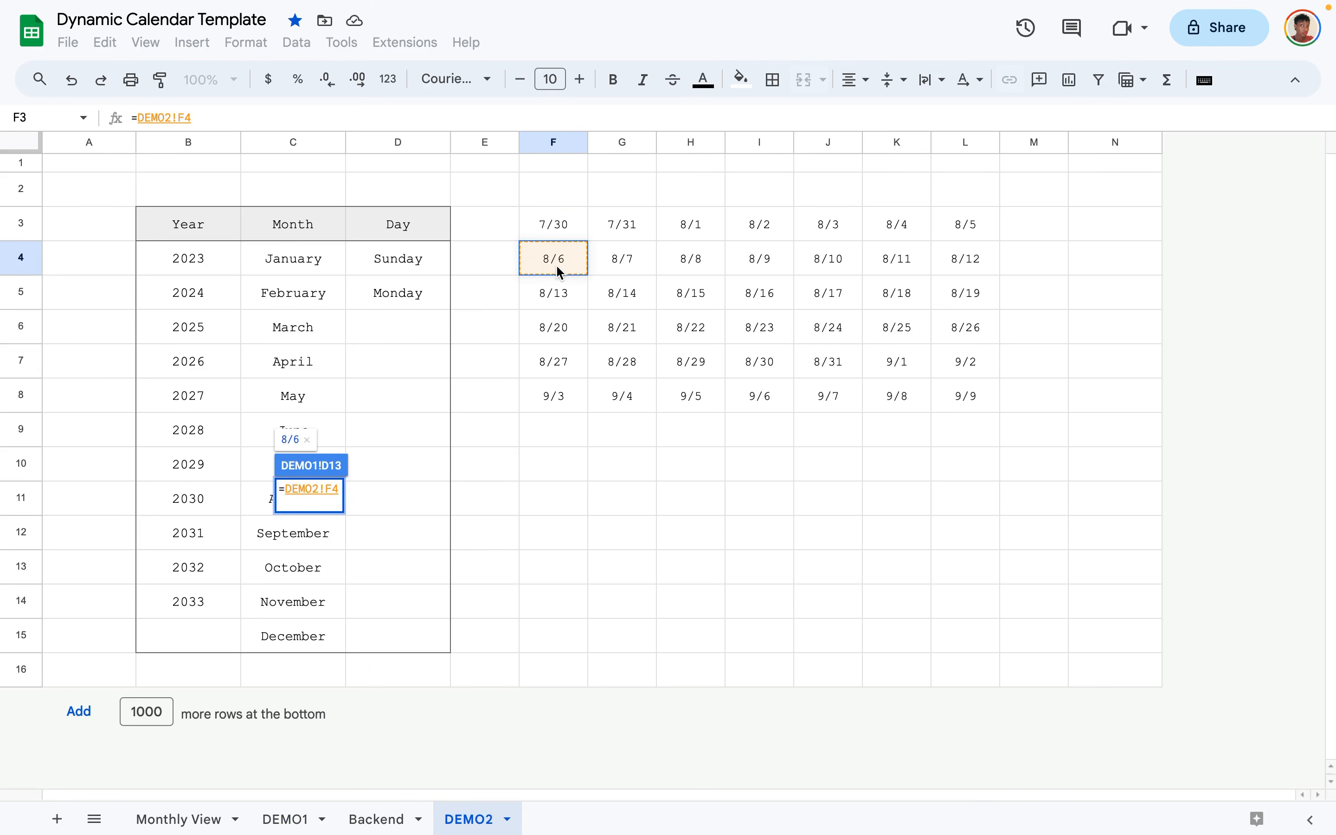
pyautogui.press('Return')
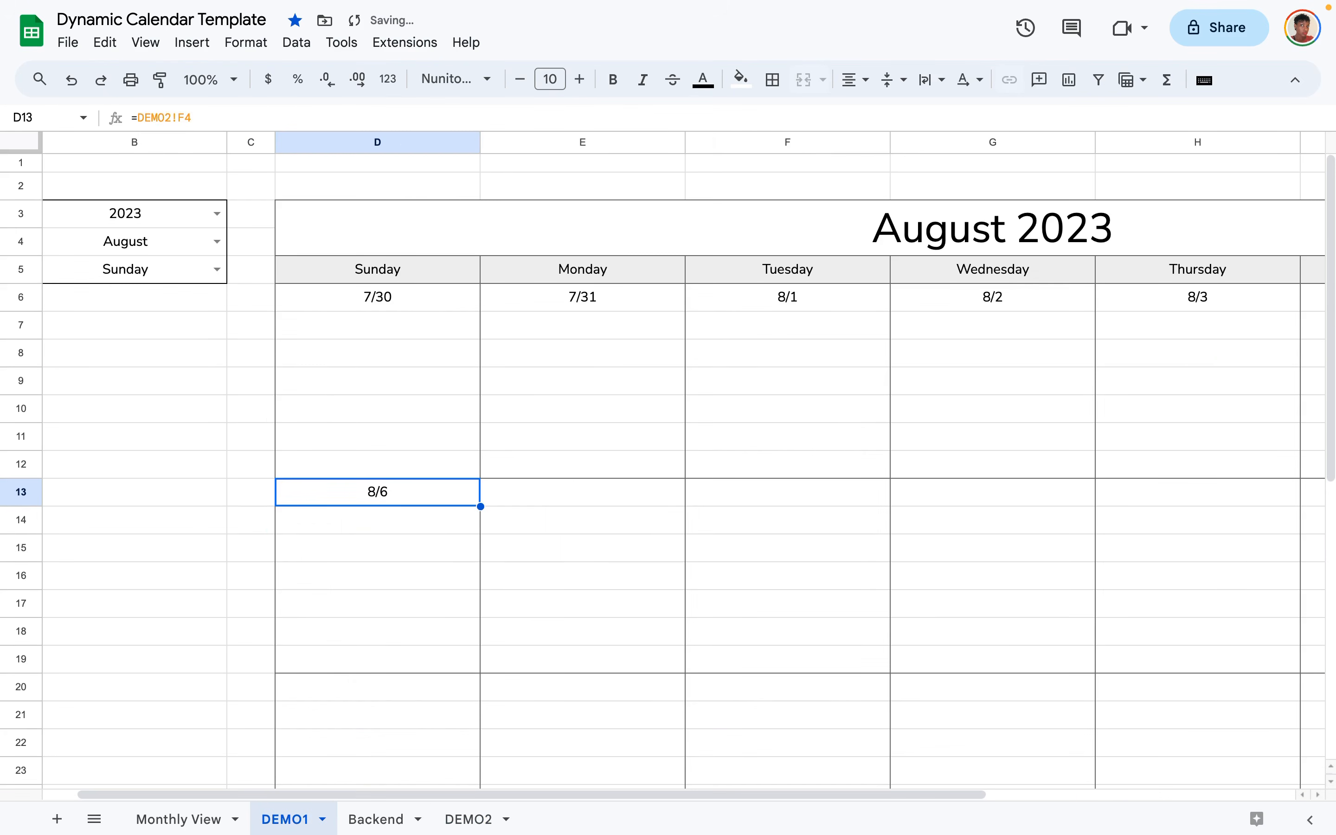
# Fill the date reference in D13 across row 13 through J13.
pyautogui.click(432, 529)
pyautogui.click(413, 495)
pyautogui.hscroll(5, 413, 496)
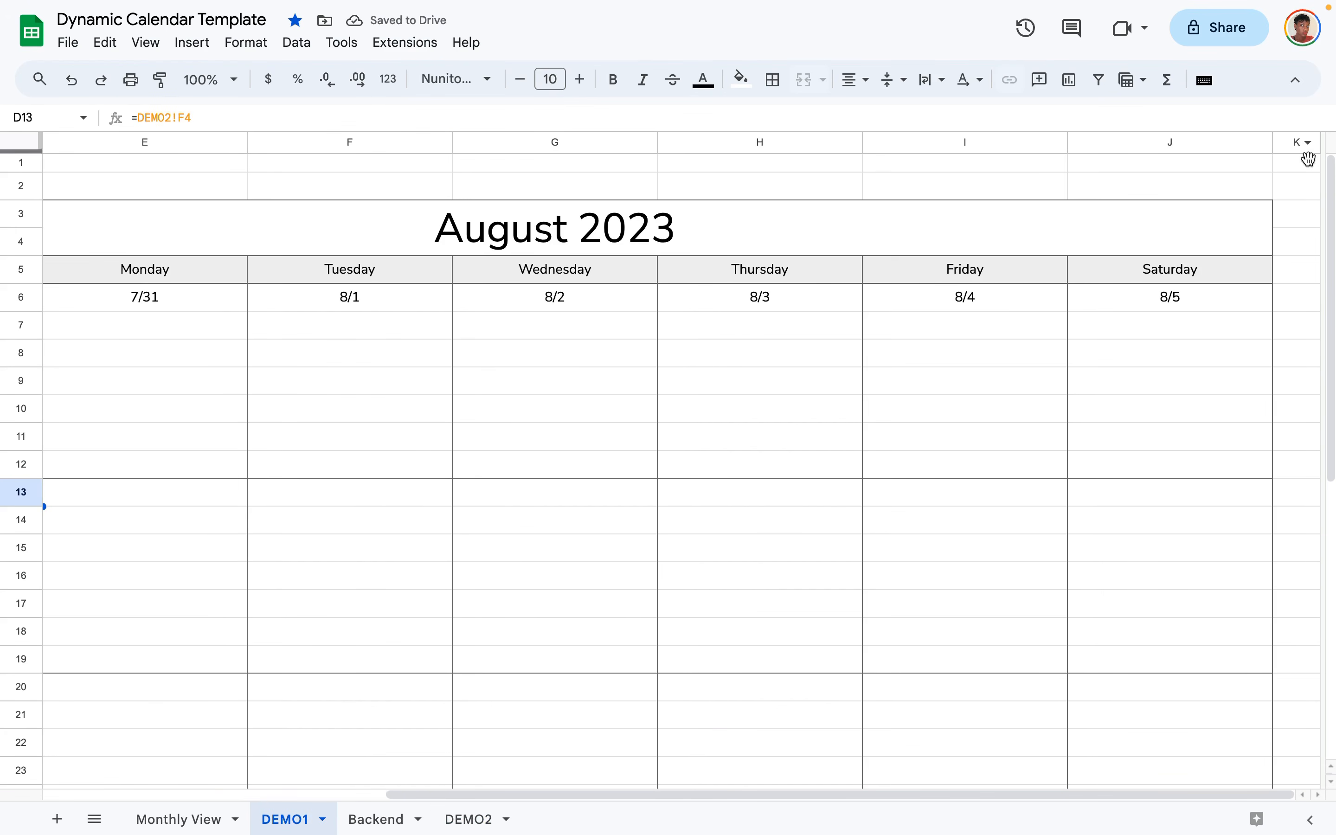
pyautogui.hscroll(-5, 237, 531)
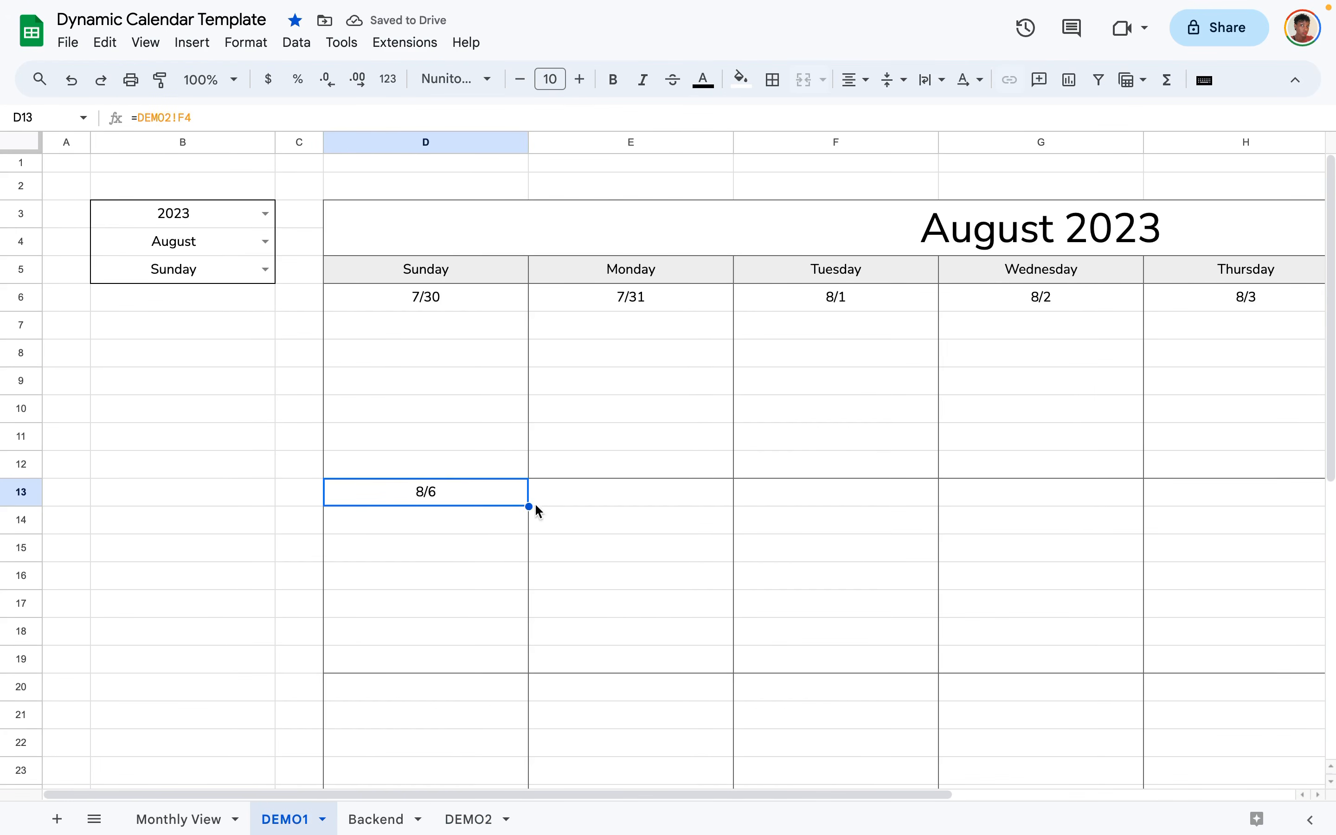
pyautogui.moveTo(529, 505); pyautogui.dragTo(1172, 507)
# Enter the formula =DEMO2!F5 in cell D20 of DEMO1 to start the third week's dates.
pyautogui.click(761, 615)
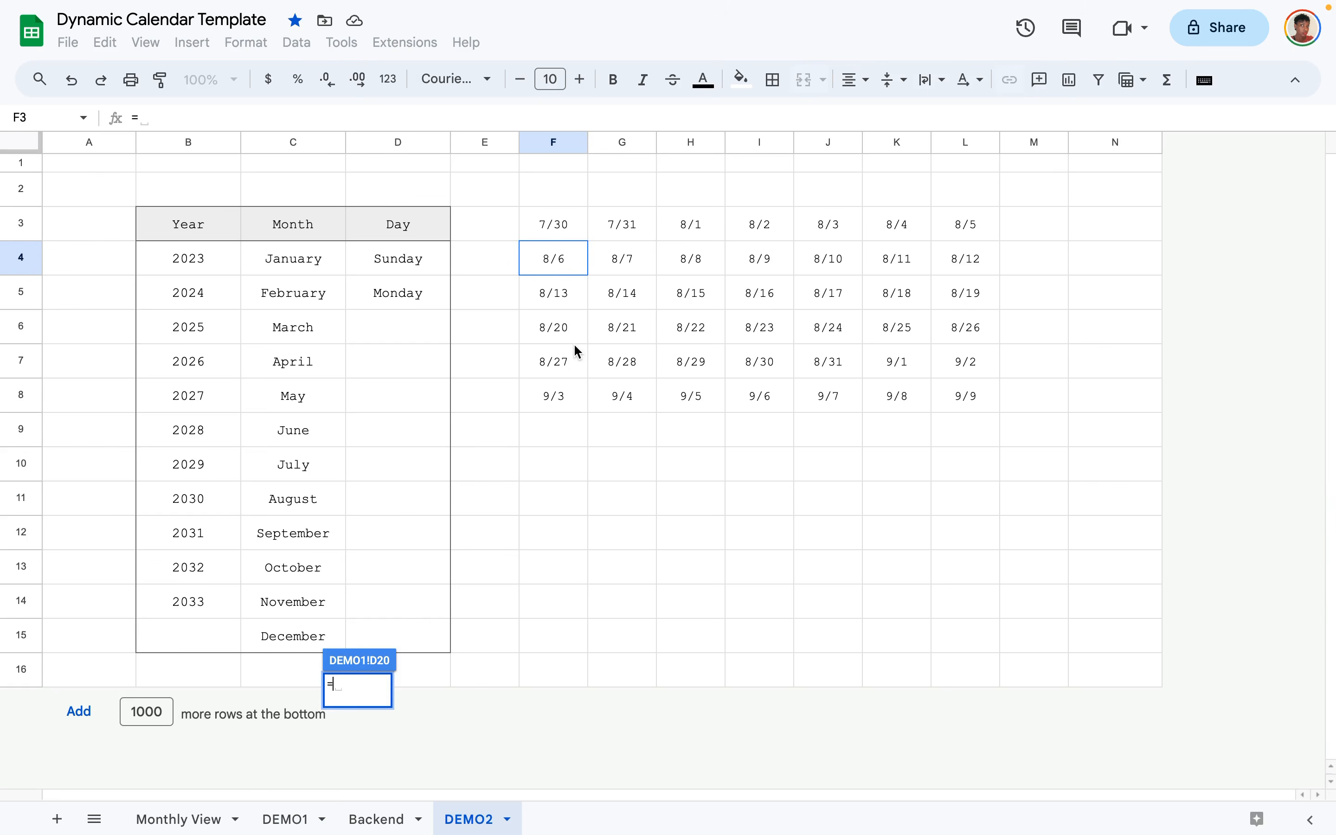
pyautogui.click(564, 300)
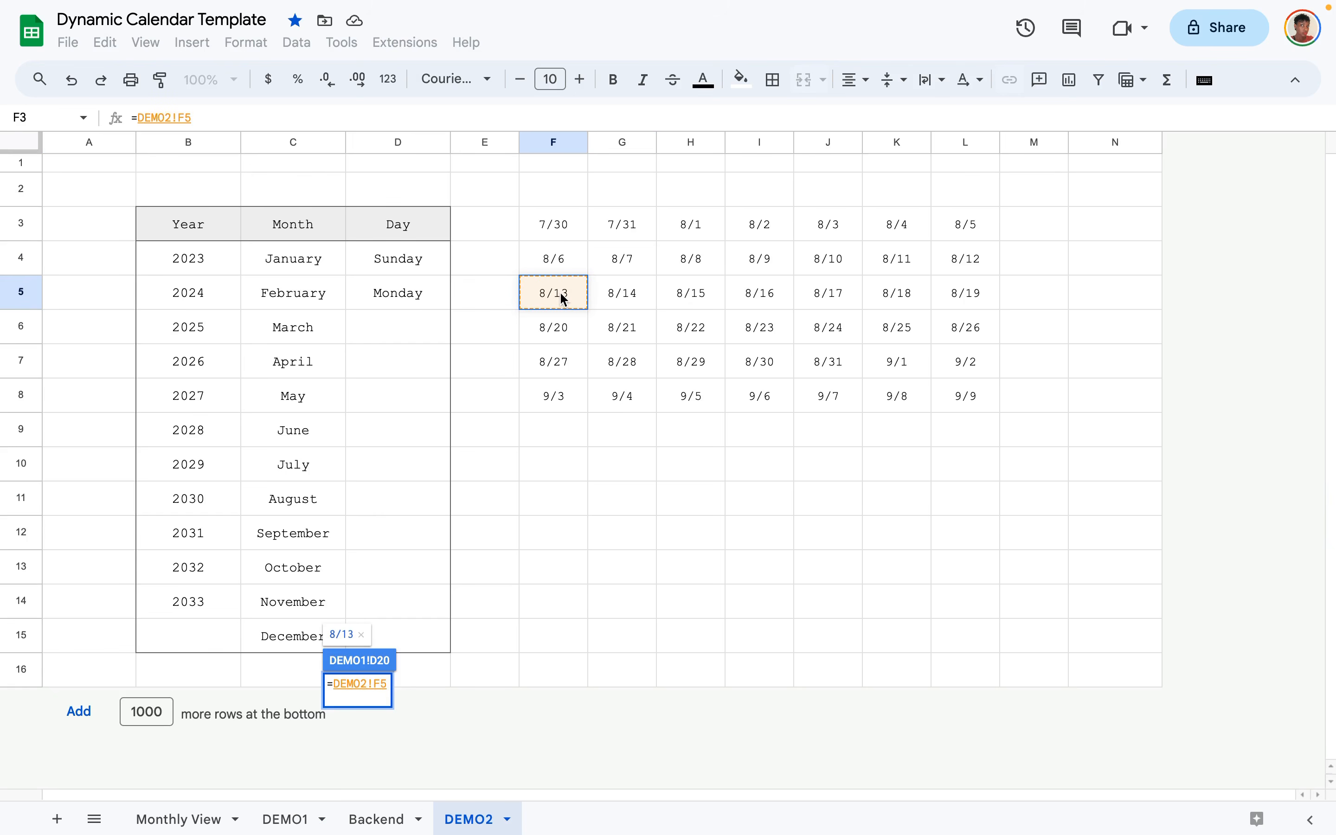
pyautogui.press('Return')
pyautogui.click(457, 748)
pyautogui.scroll(-3, 456, 751)
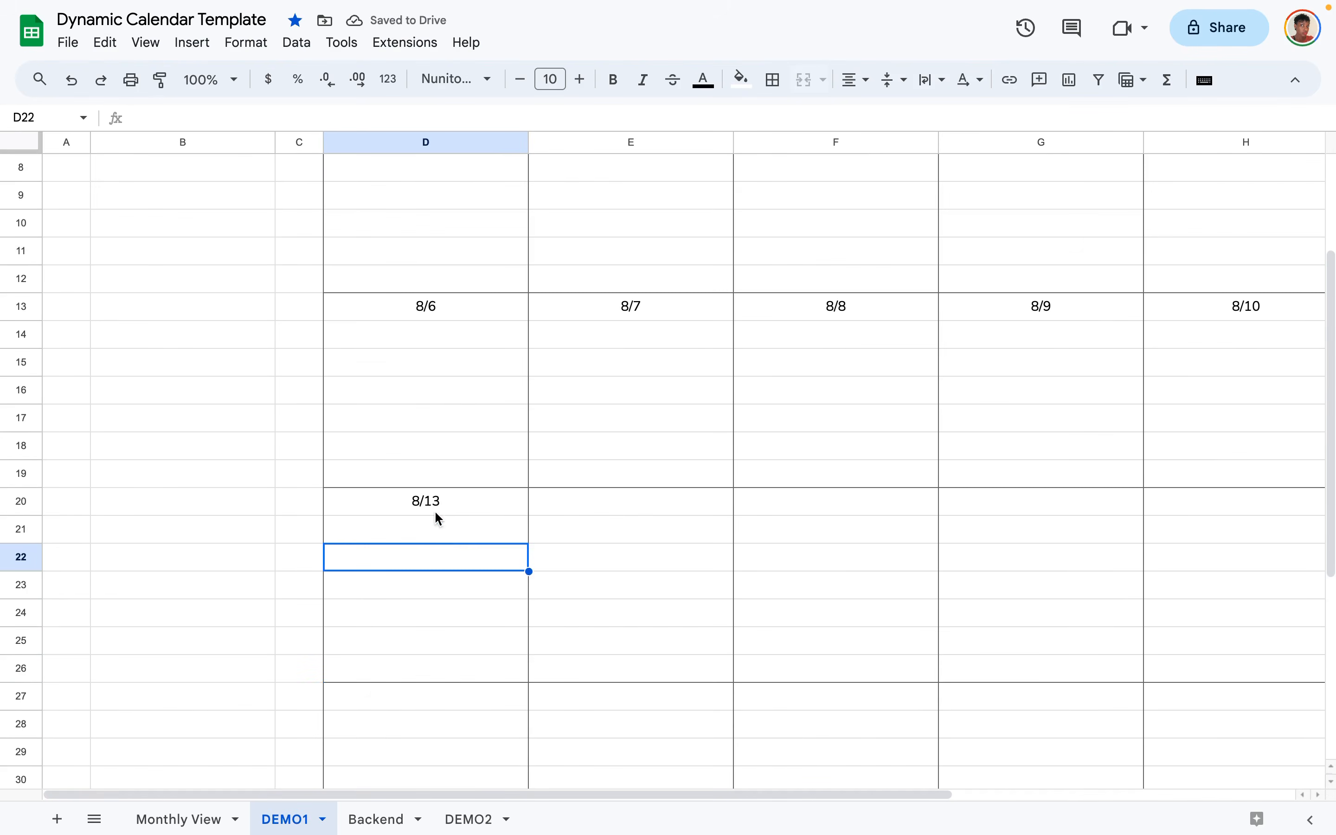
# Fill the date reference in D20 across row 20 through J20.
pyautogui.click(438, 510)
pyautogui.moveTo(528, 516); pyautogui.dragTo(1218, 497)
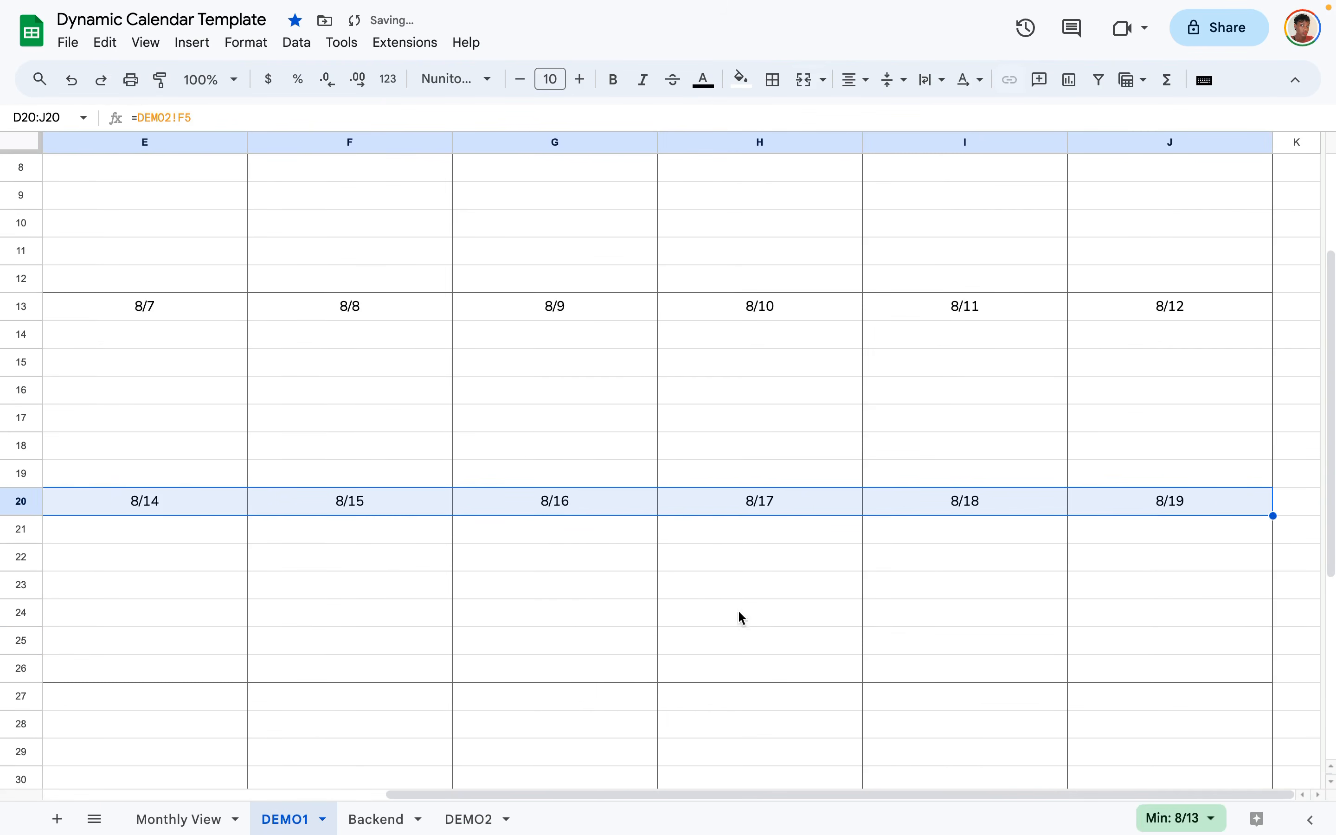
pyautogui.hscroll(-5, 664, 639)
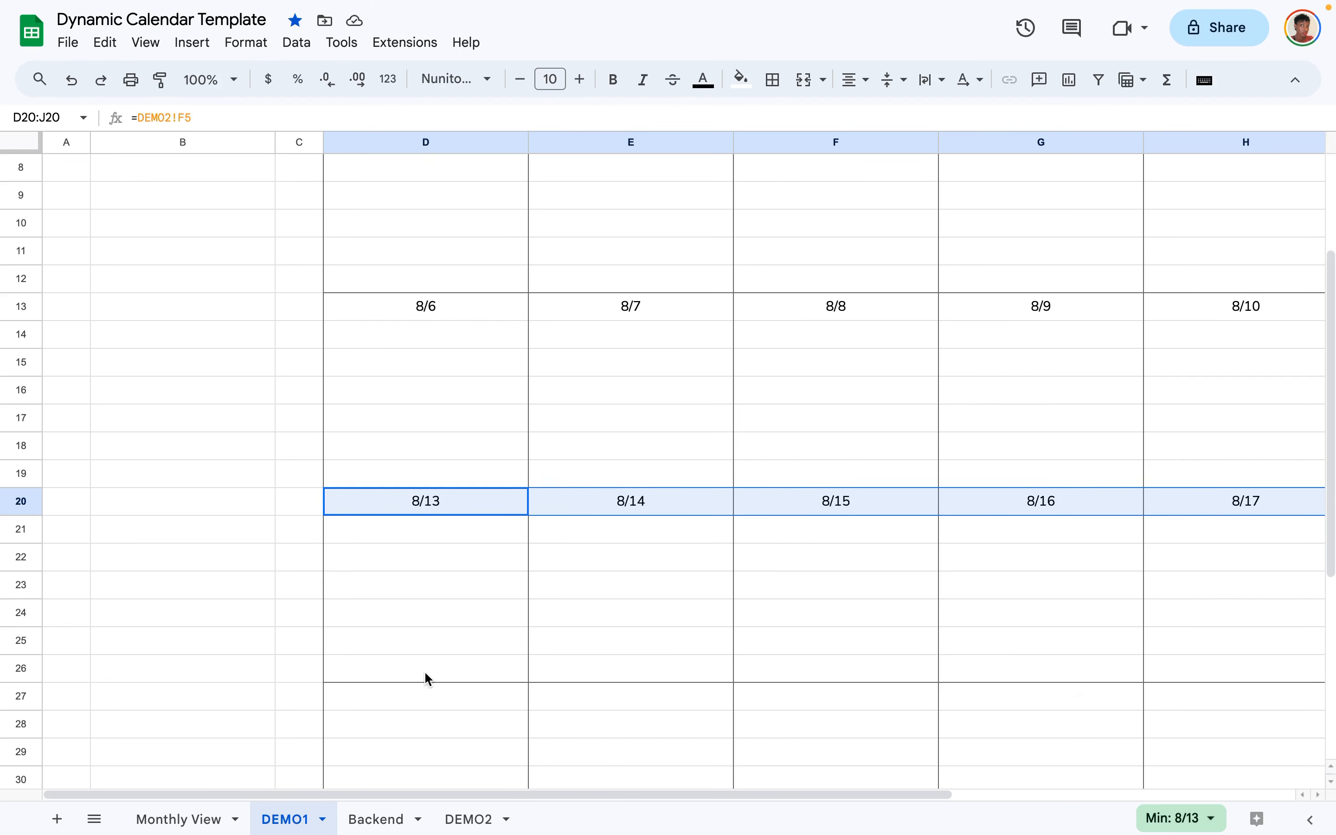
# Enter the formula =DEMO2!F6 in cell D27 of DEMO1 to start the fourth week's dates.
pyautogui.click(418, 694)
pyautogui.write('=')
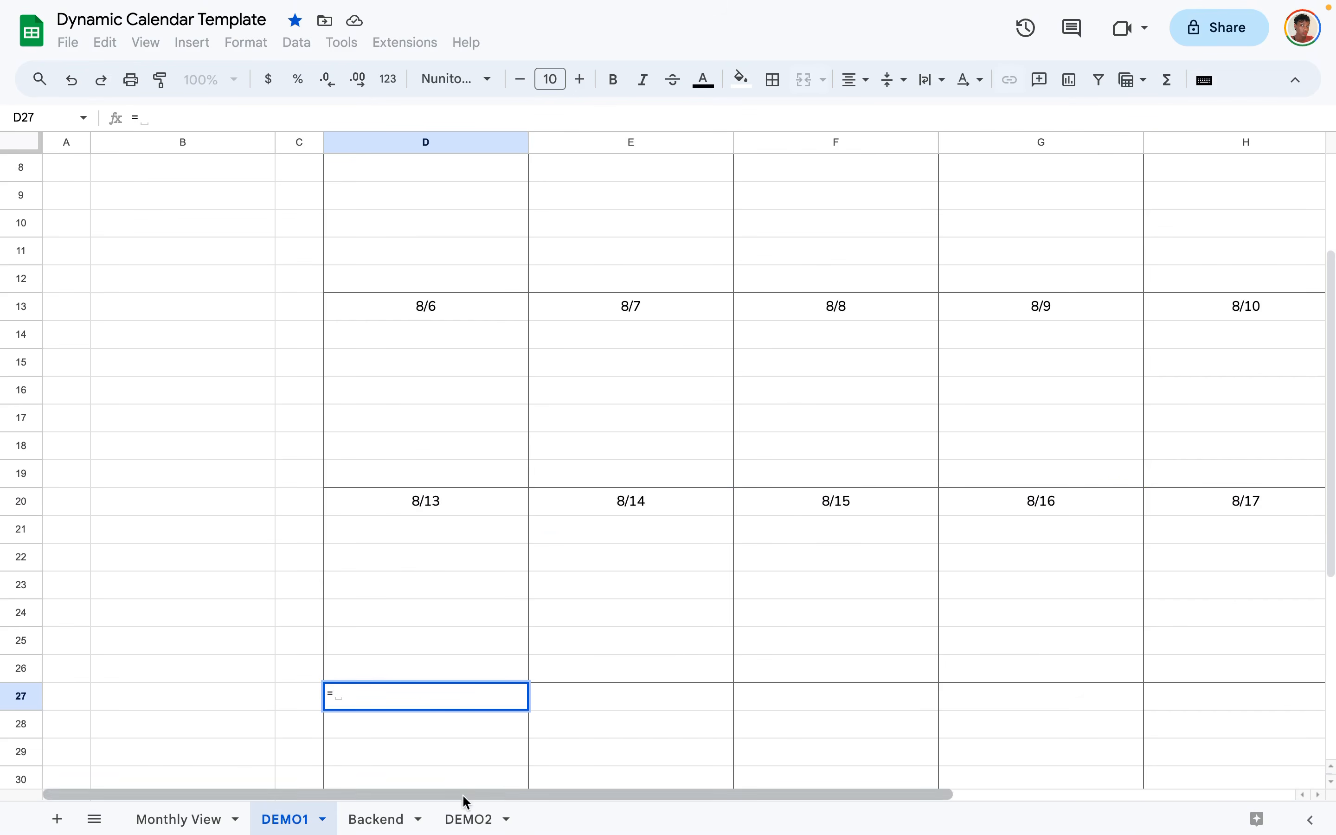
pyautogui.click(468, 819)
pyautogui.click(559, 333)
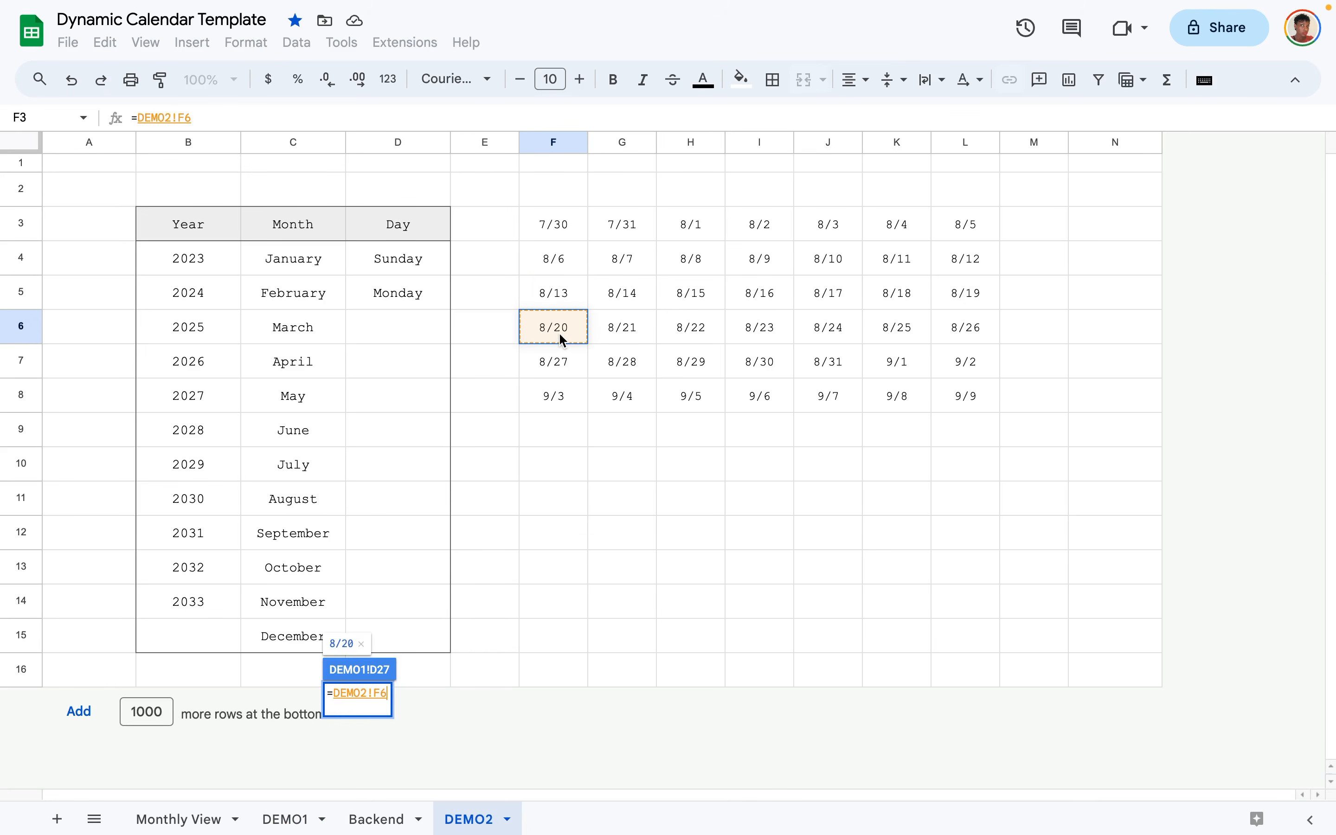
pyautogui.press('Return')
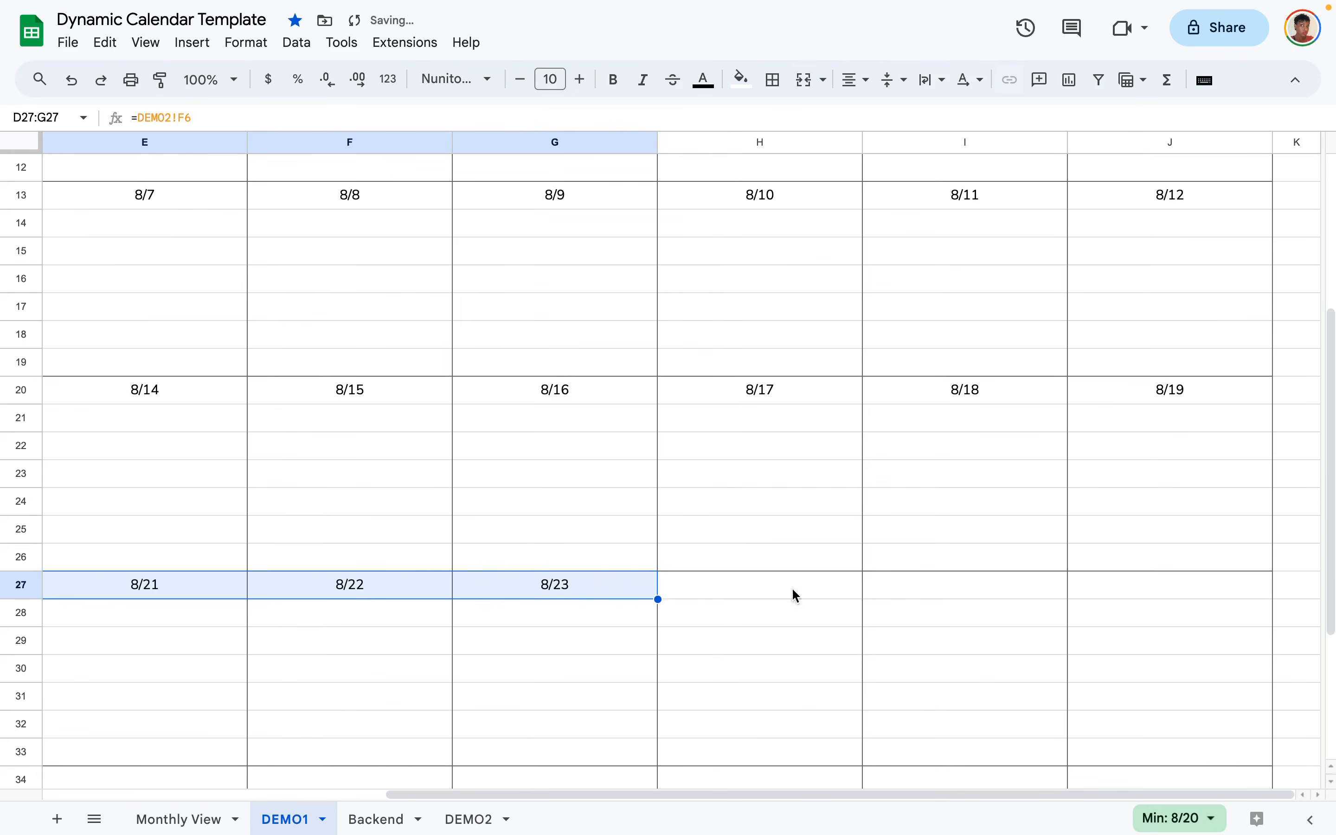
# Fill the date reference in D27 across row 27 through J27.
pyautogui.moveTo(657, 599); pyautogui.dragTo(1195, 607)
pyautogui.hscroll(-5, 635, 630)
pyautogui.scroll(-3, 480, 622)
pyautogui.scroll(-2, 476, 615)
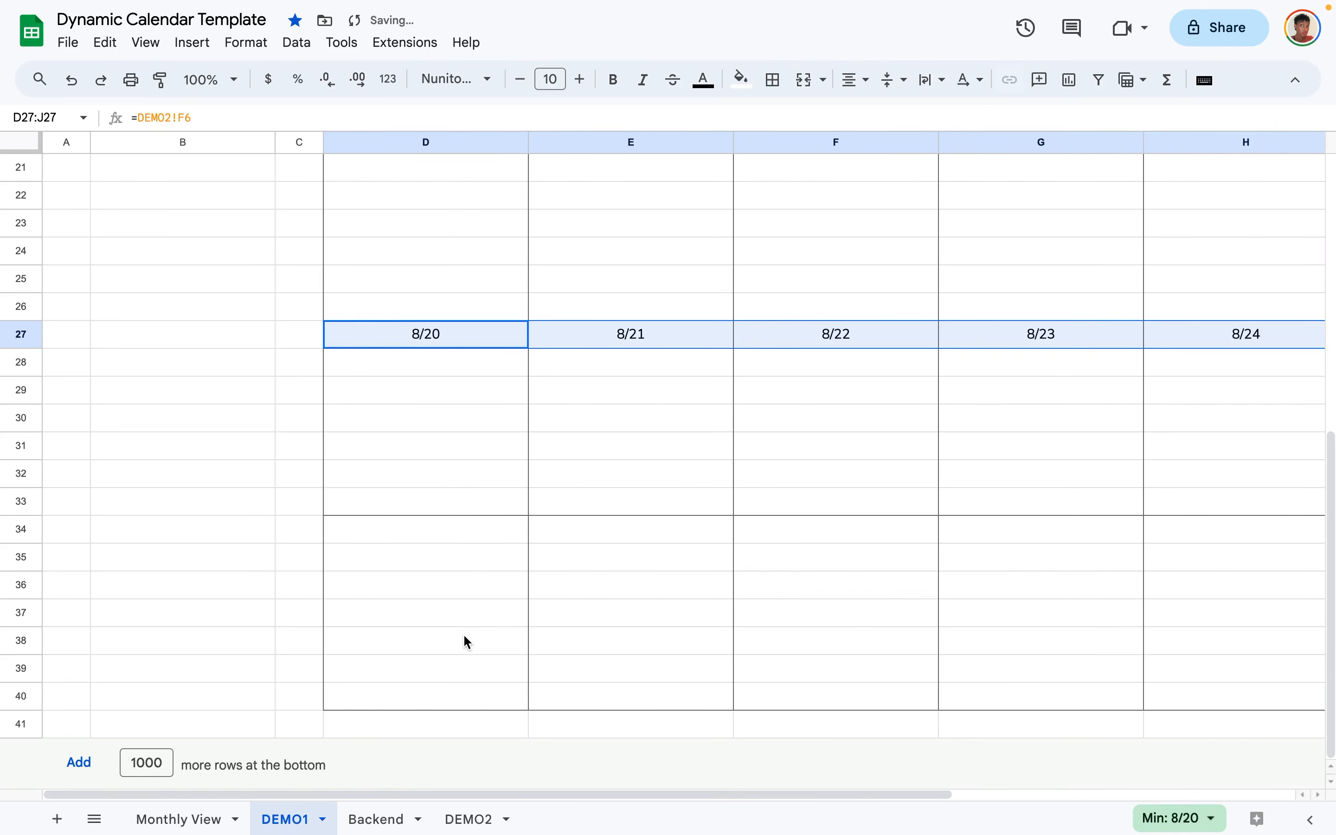
# Enter the formula =DEMO2!F7 in cell D34 of DEMO1 and fill it across row 34 through J34.
pyautogui.click(486, 531)
pyautogui.write('=')
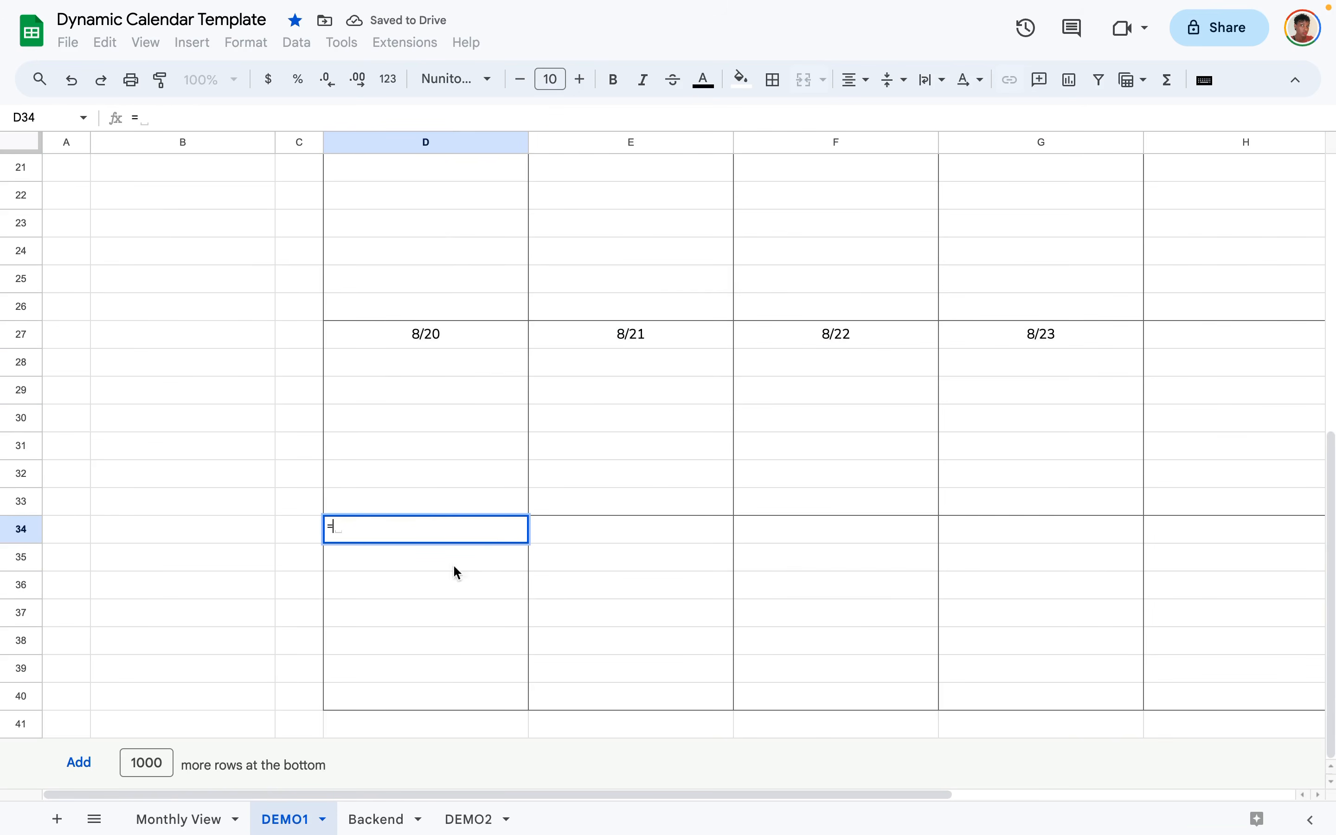
pyautogui.click(468, 819)
pyautogui.click(563, 365)
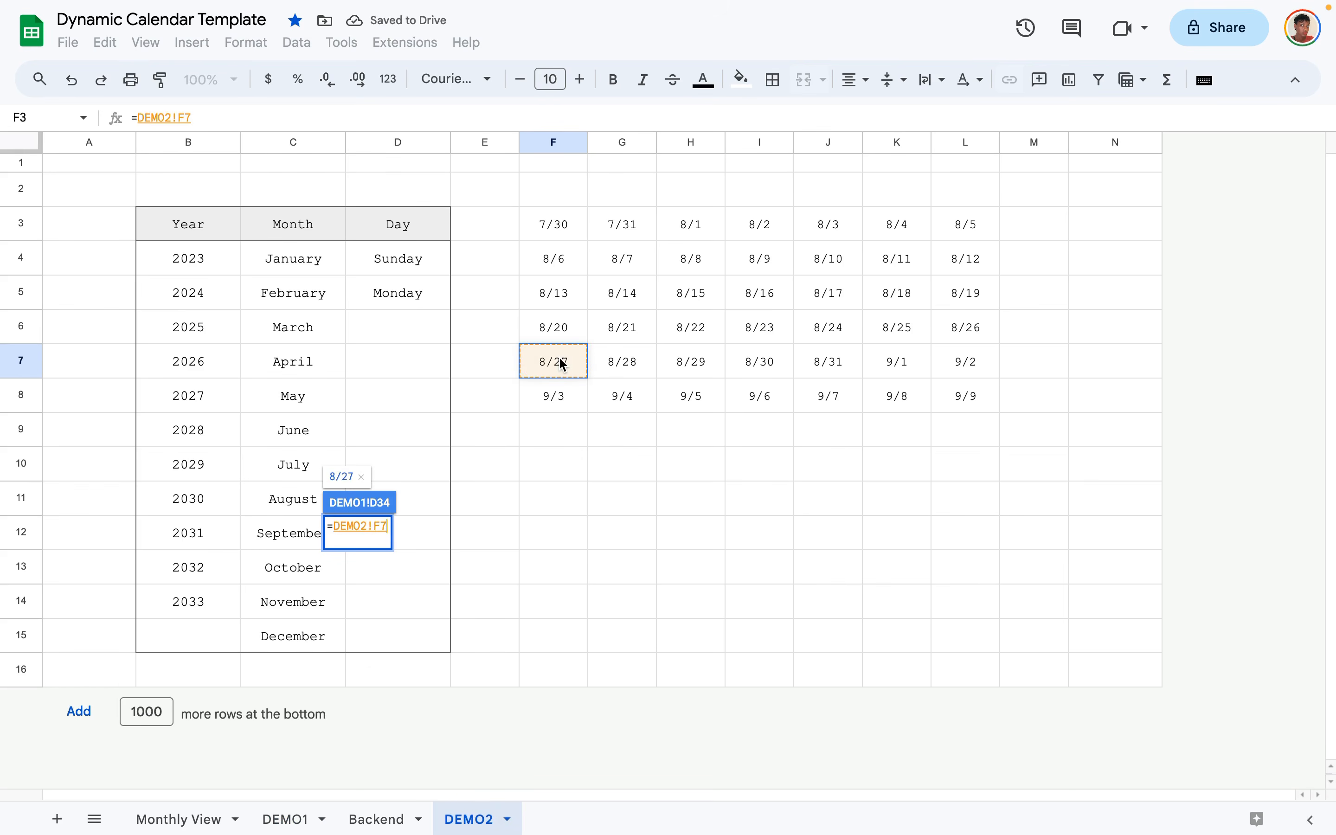
pyautogui.press('Return')
pyautogui.moveTo(529, 544); pyautogui.dragTo(1160, 539)
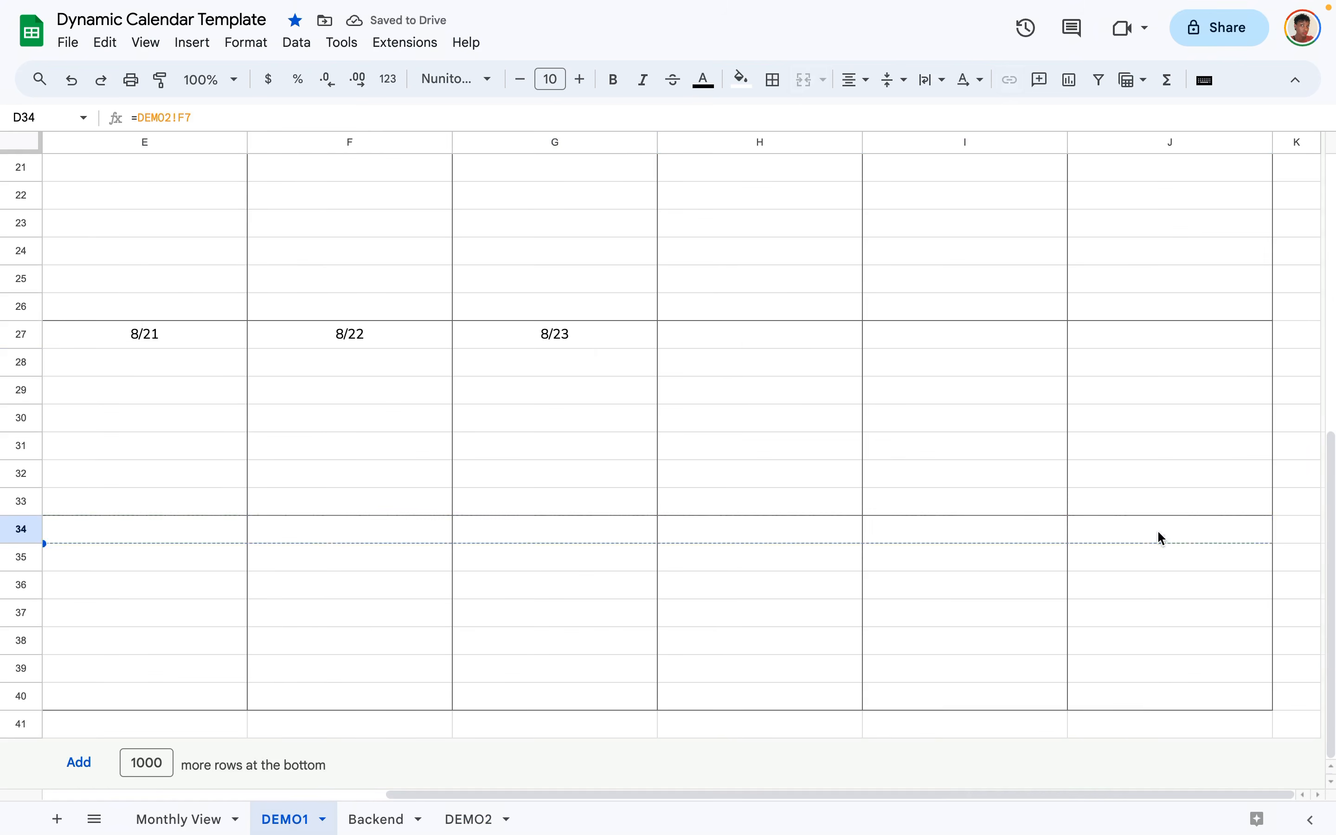
# Complete the fourth week by filling the date reference in G27 through J27.
pyautogui.moveTo(657, 348); pyautogui.dragTo(1123, 339)
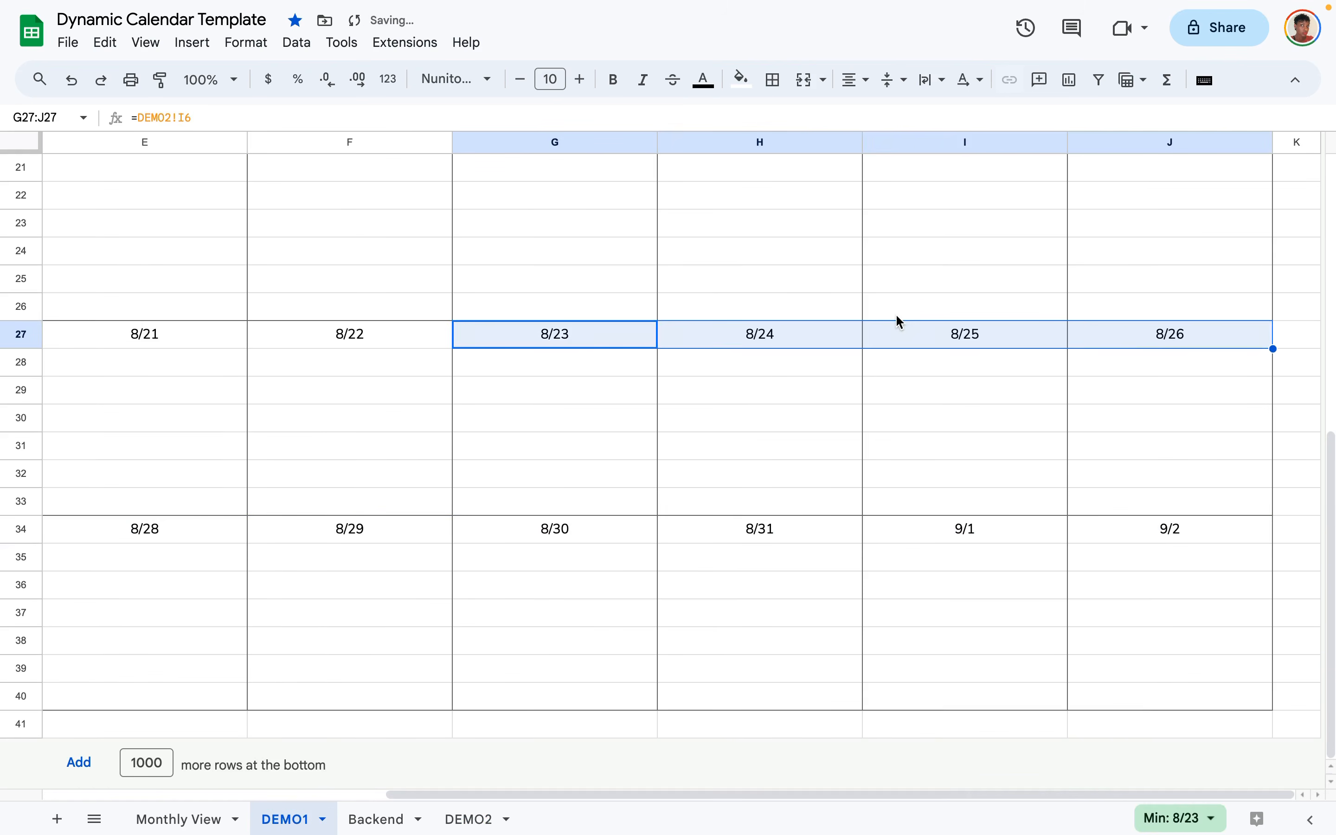
pyautogui.scroll(5, 896, 313)
pyautogui.scroll(-5, 895, 314)
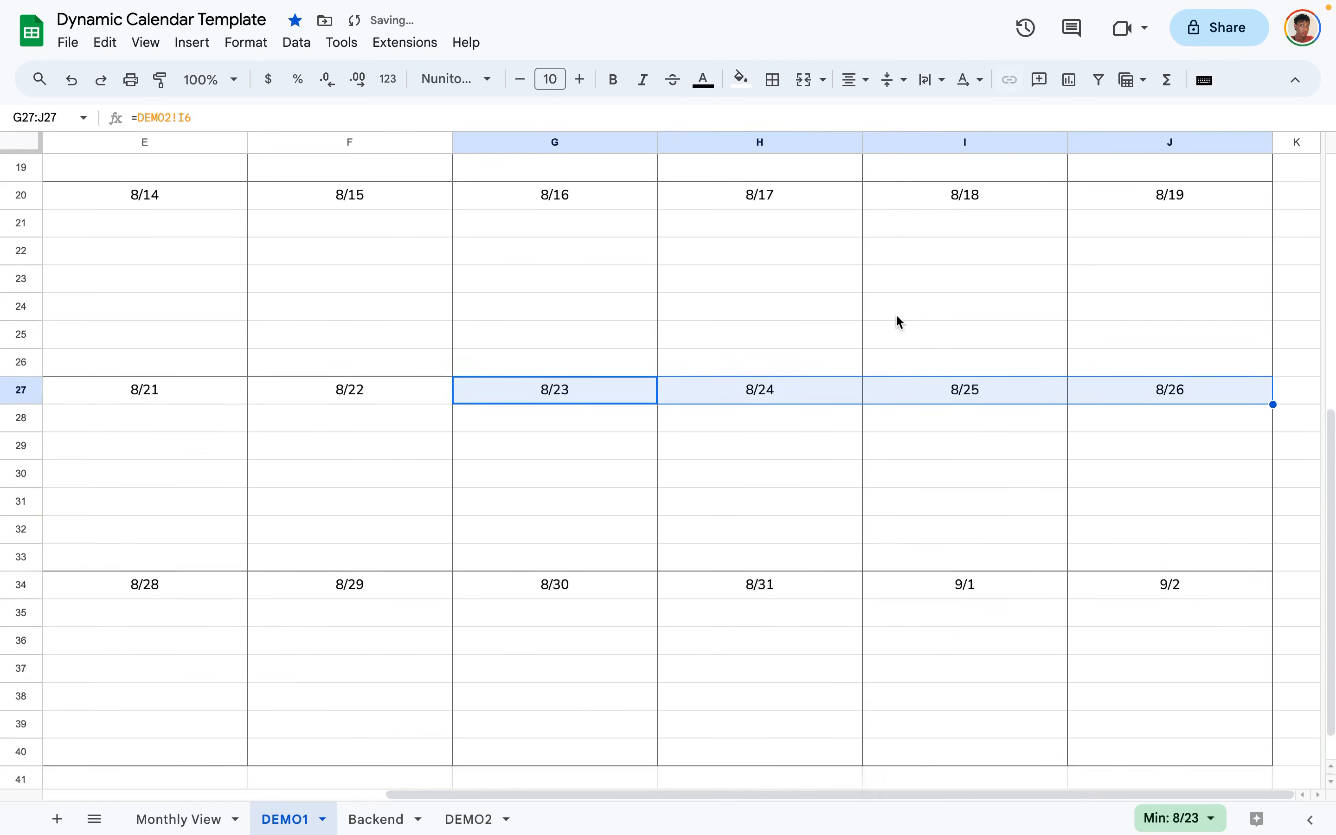
pyautogui.click(890, 577)
pyautogui.hscroll(-5, 894, 579)
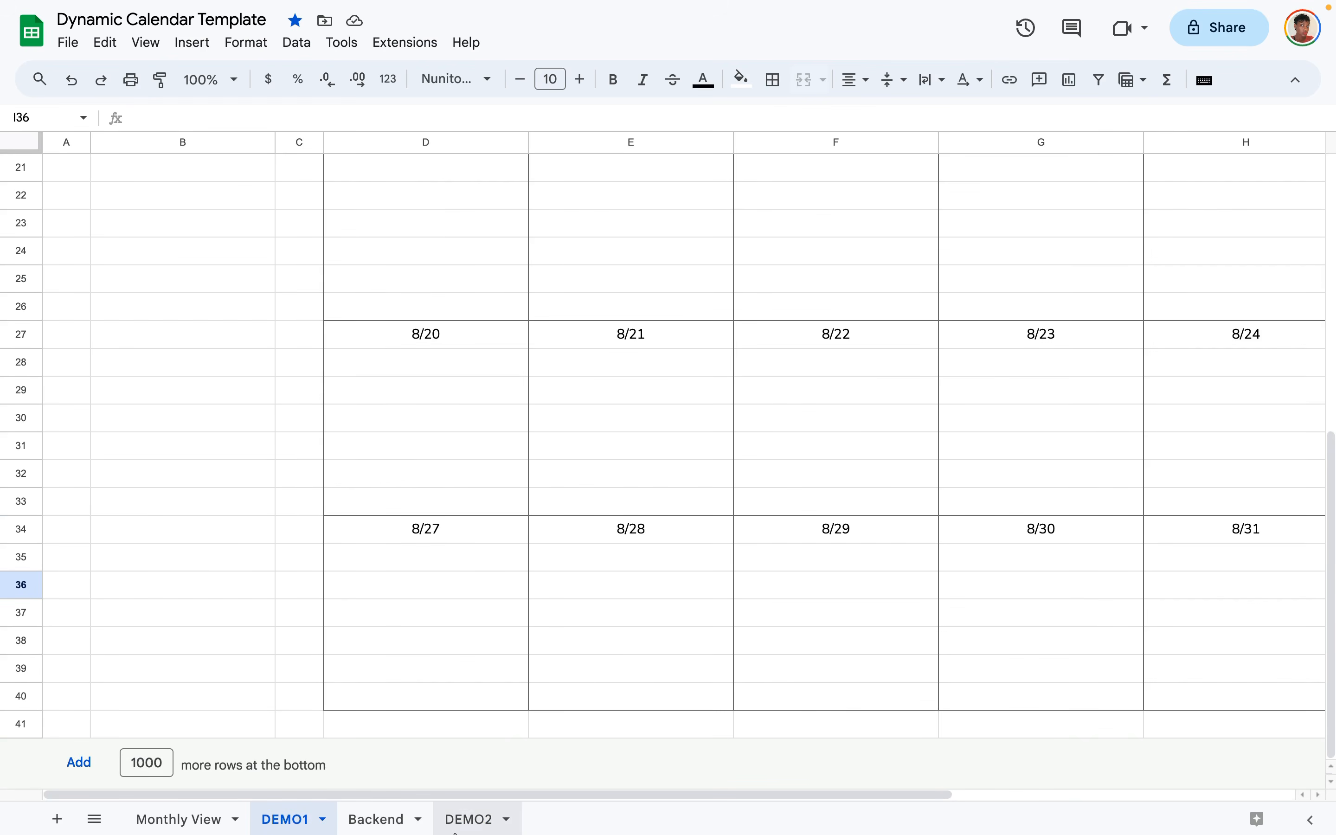
# Compare the date grid on DEMO2 with the weekly date rows on DEMO1.
pyautogui.click(472, 821)
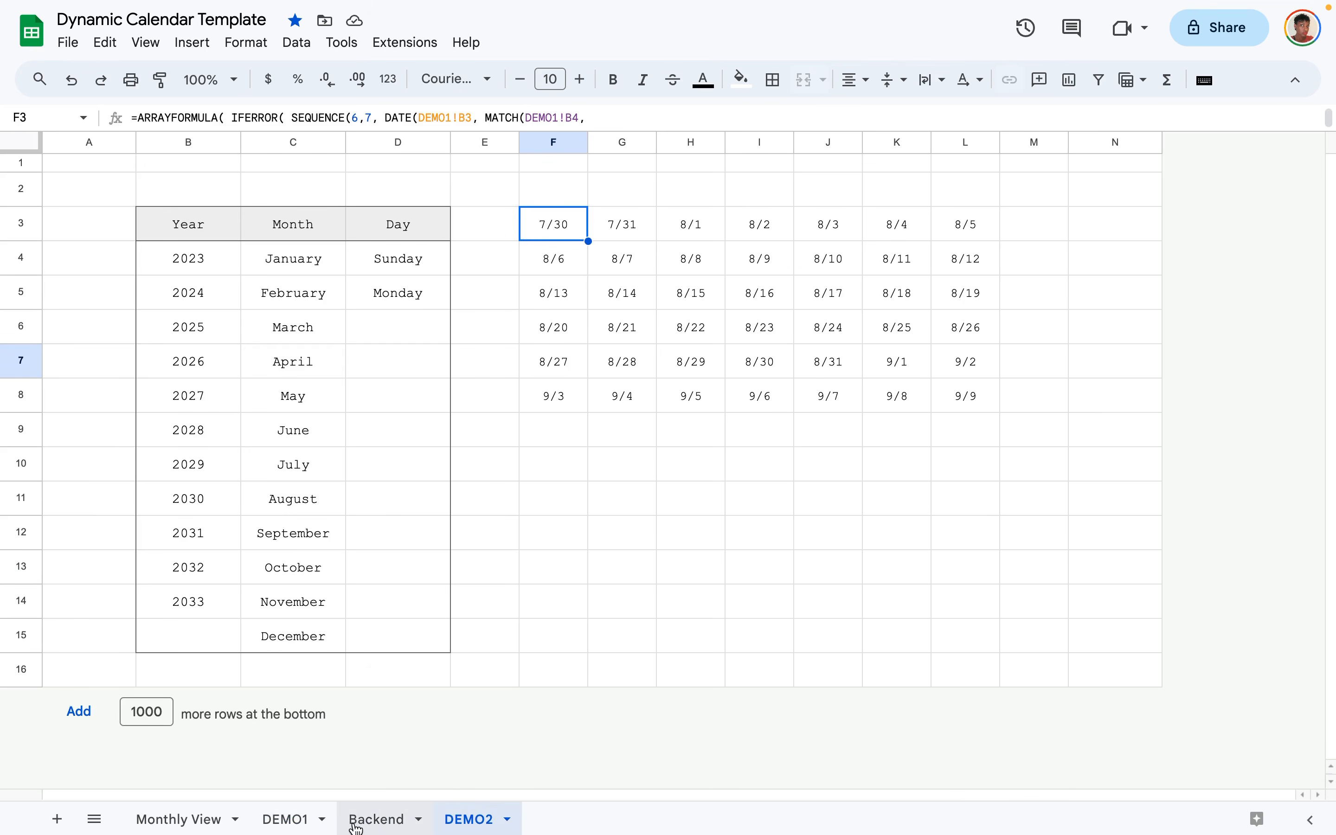
pyautogui.click(292, 821)
pyautogui.click(681, 595)
pyautogui.scroll(10, 680, 594)
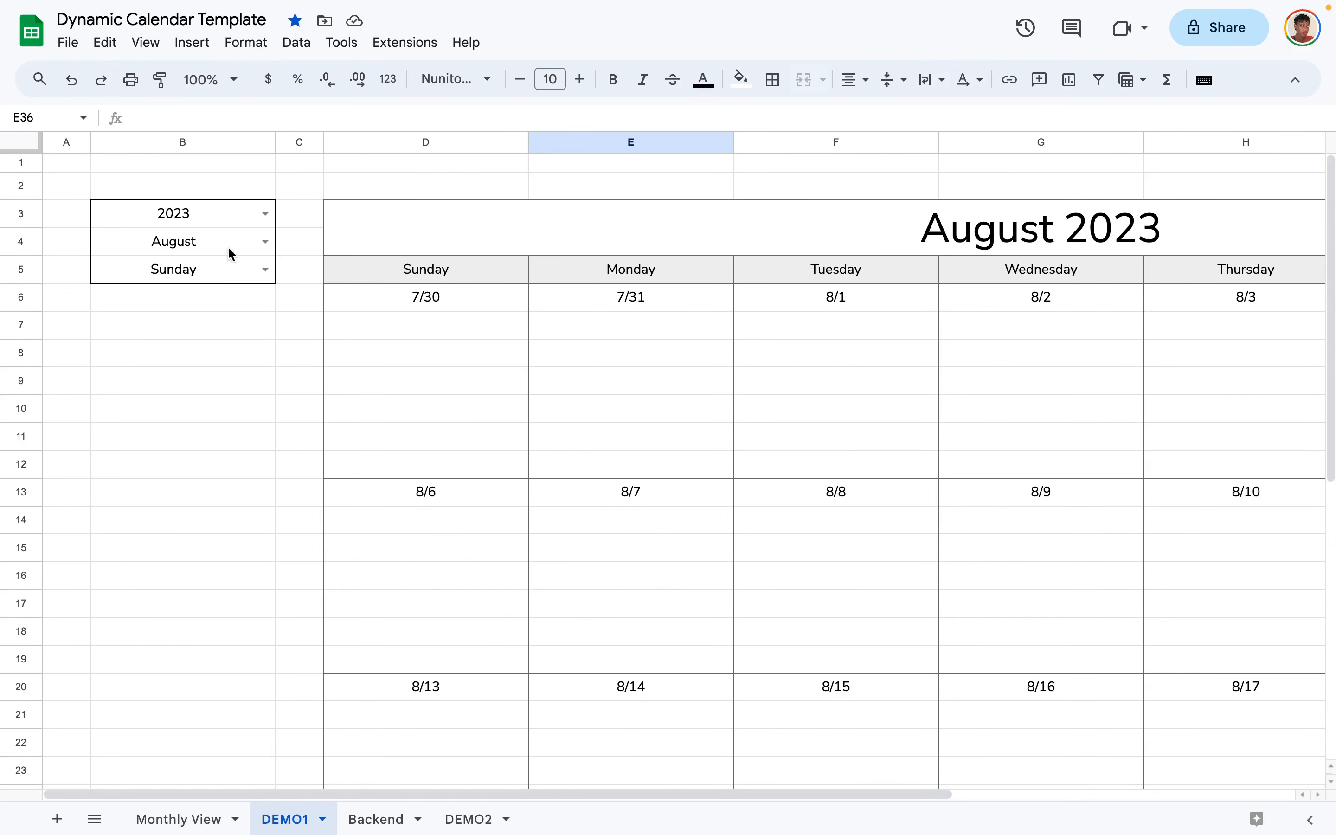
# Set the DEMO1 sheet zoom to 75% so all seven weekday columns fit in view.
pyautogui.hotkey('ctrl', '-')
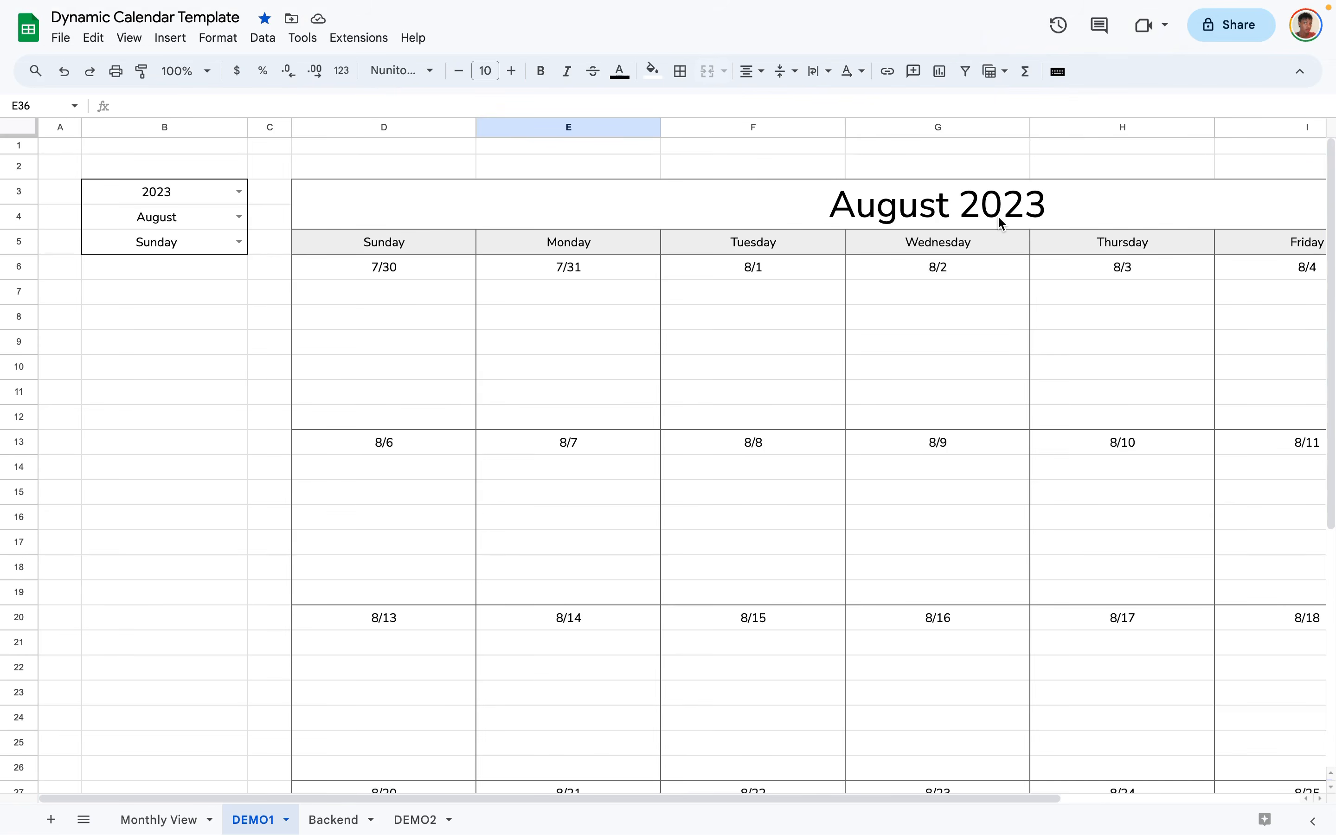
pyautogui.hotkey('ctrl', '+')
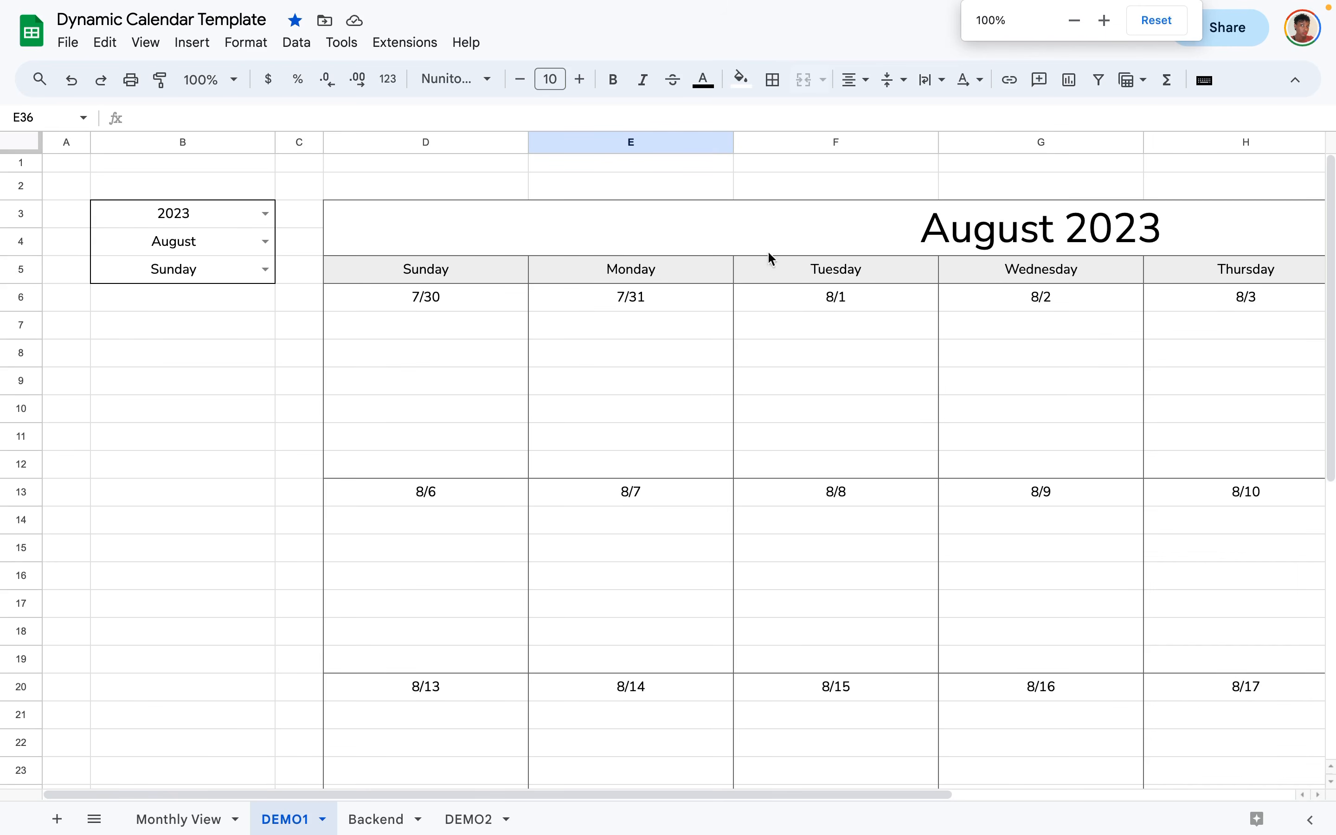
pyautogui.click(235, 80)
pyautogui.click(201, 173)
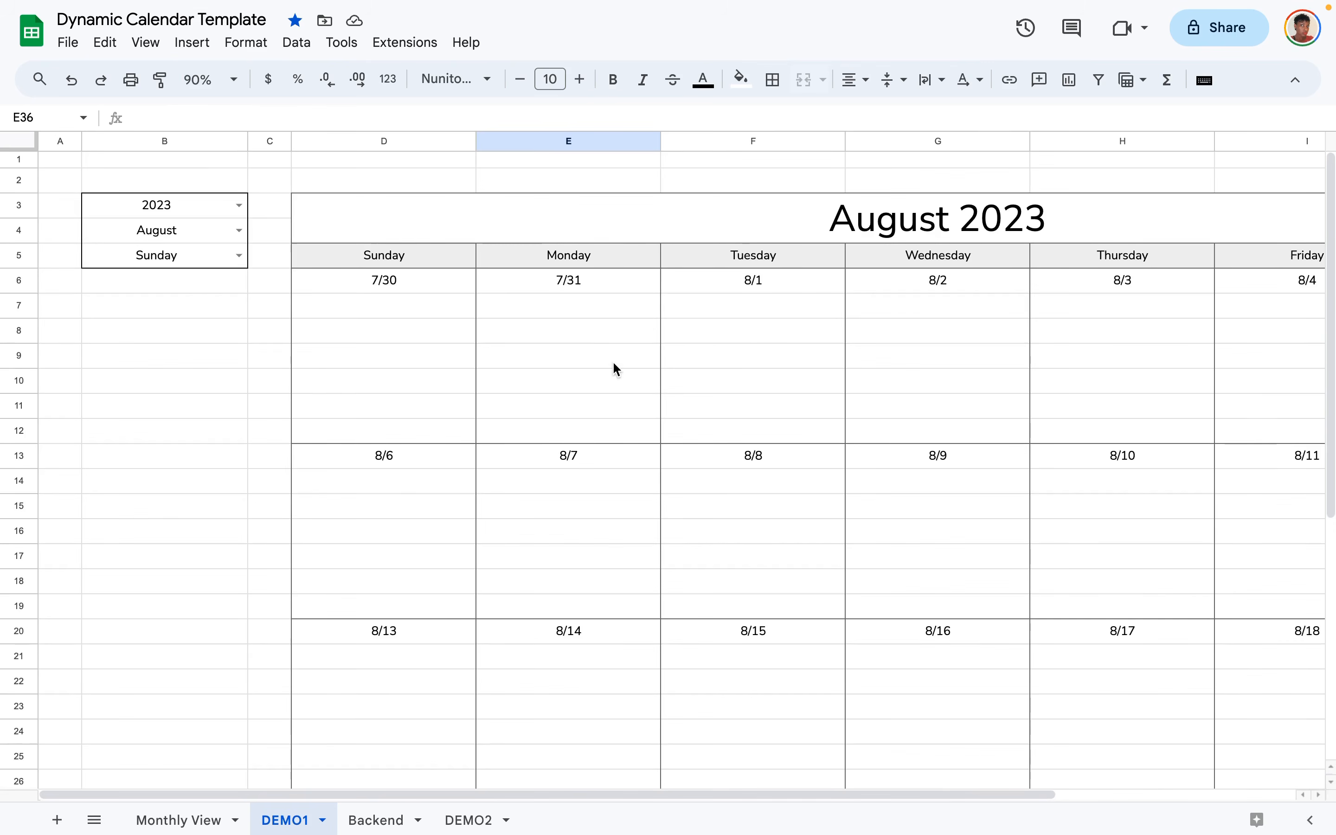
pyautogui.click(236, 90)
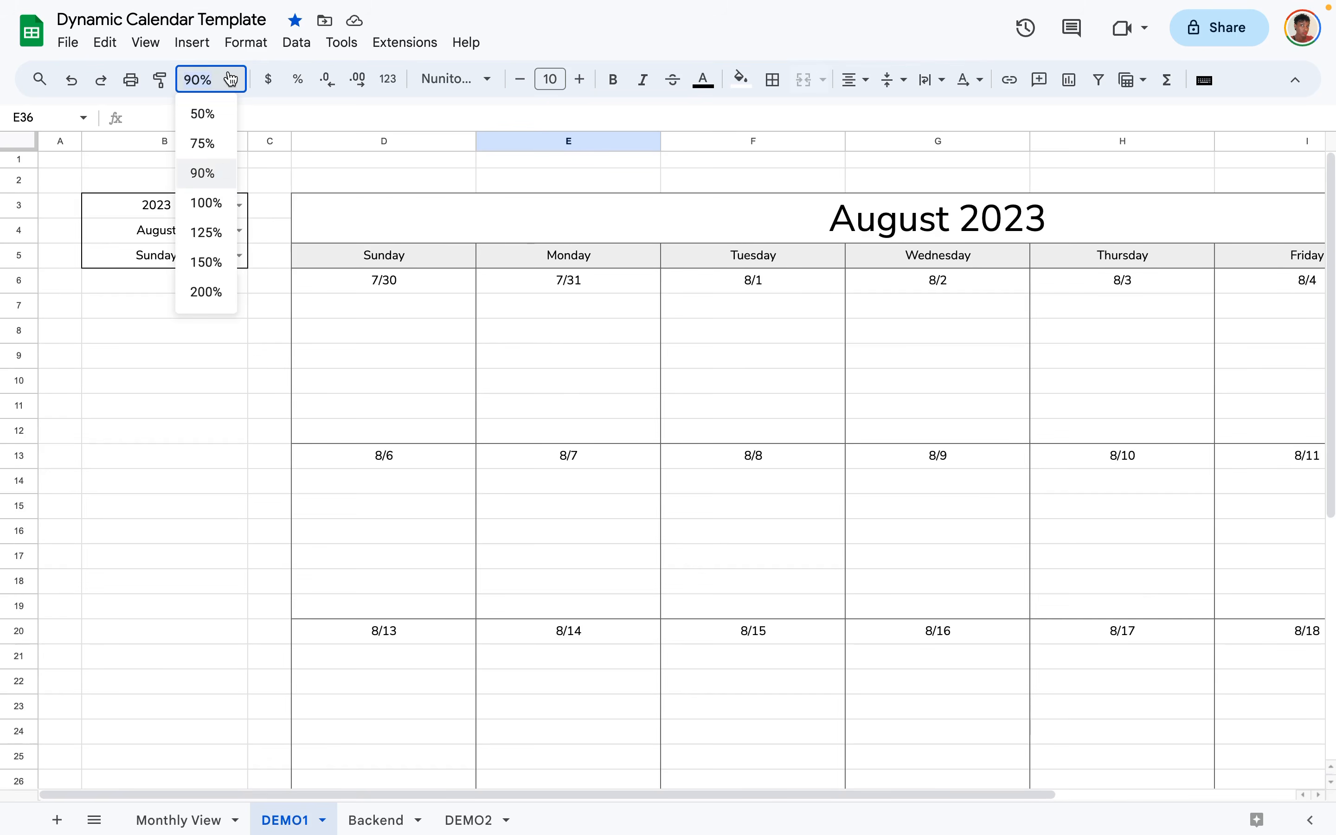
pyautogui.click(219, 149)
pyautogui.scroll(-5, 727, 359)
pyautogui.scroll(5, 726, 359)
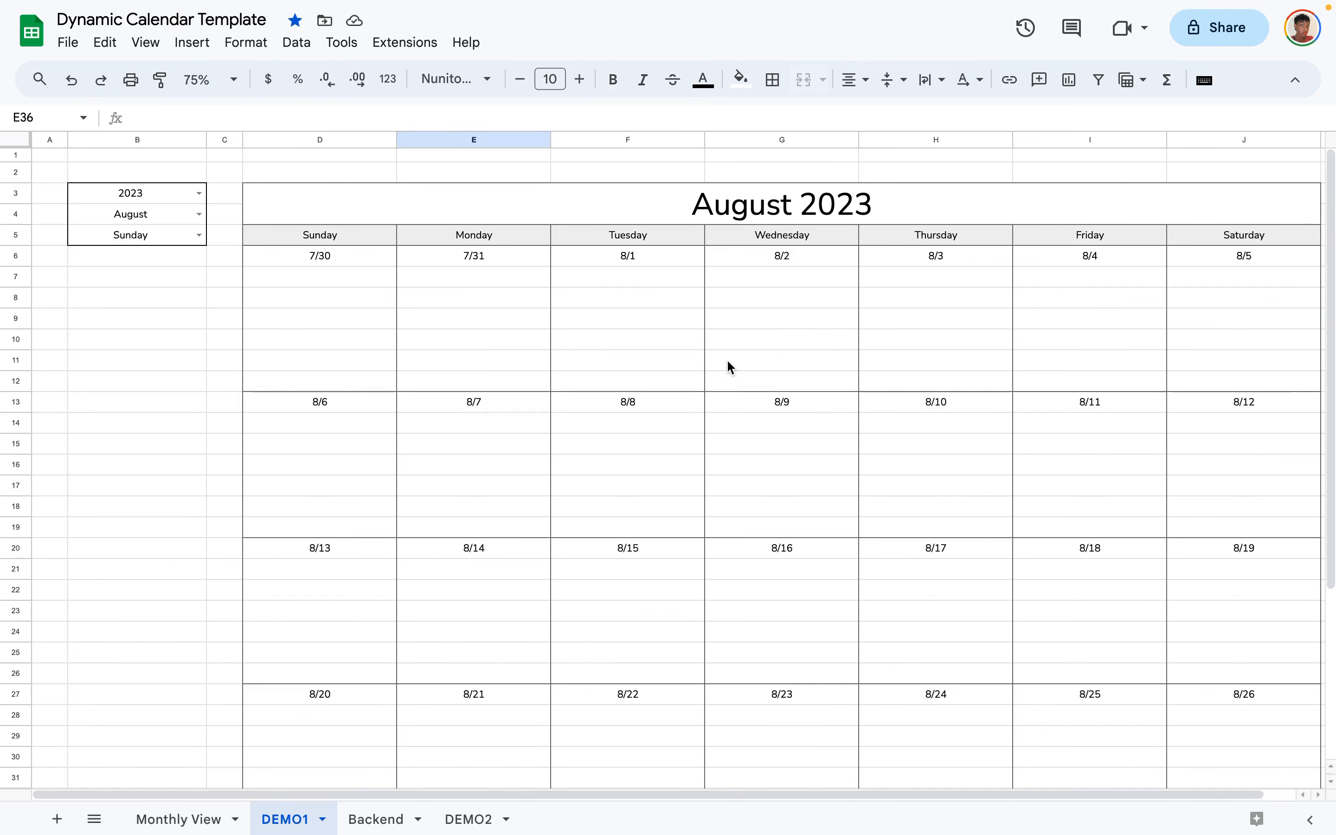
# Right-align the contents of the calendar range D6:J40.
pyautogui.moveTo(309, 255); pyautogui.dragTo(1173, 701)
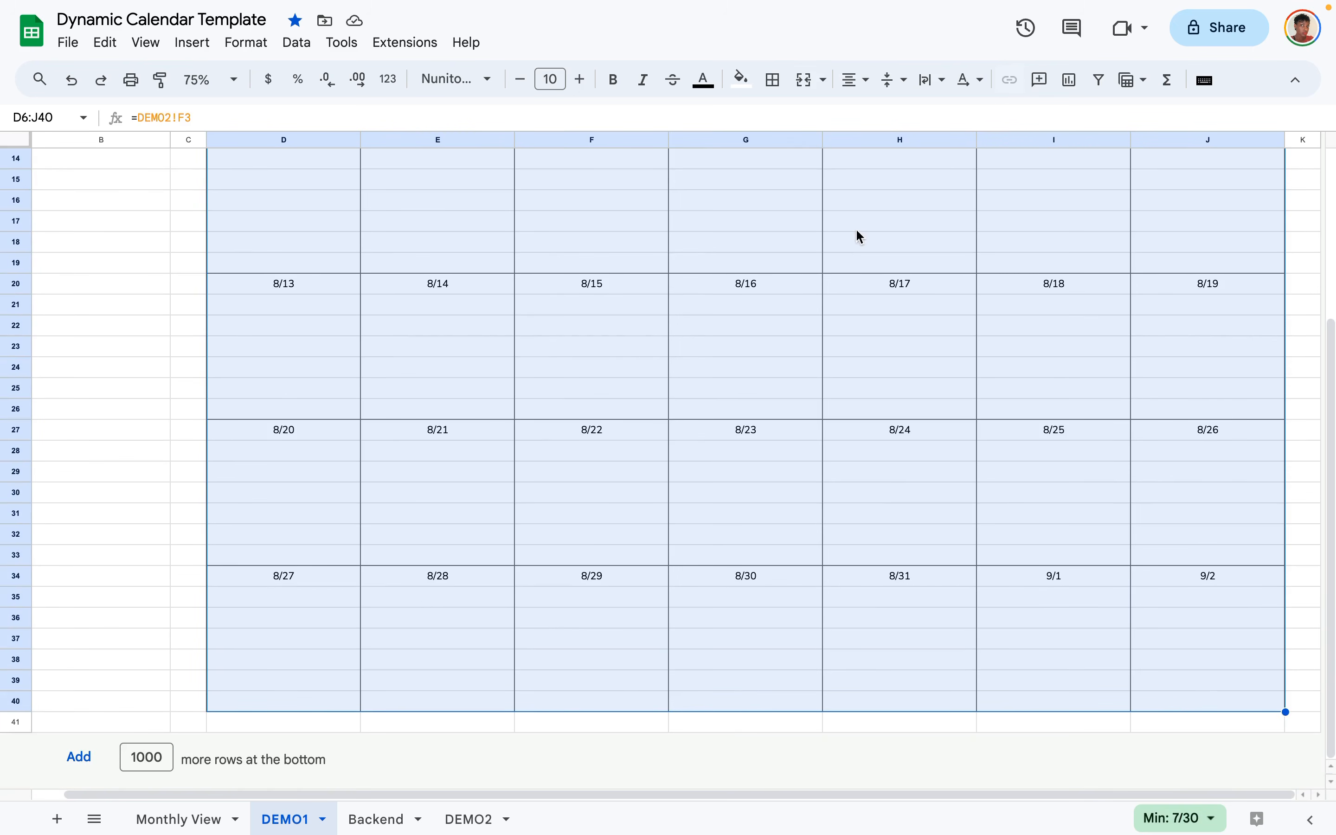
pyautogui.click(869, 80)
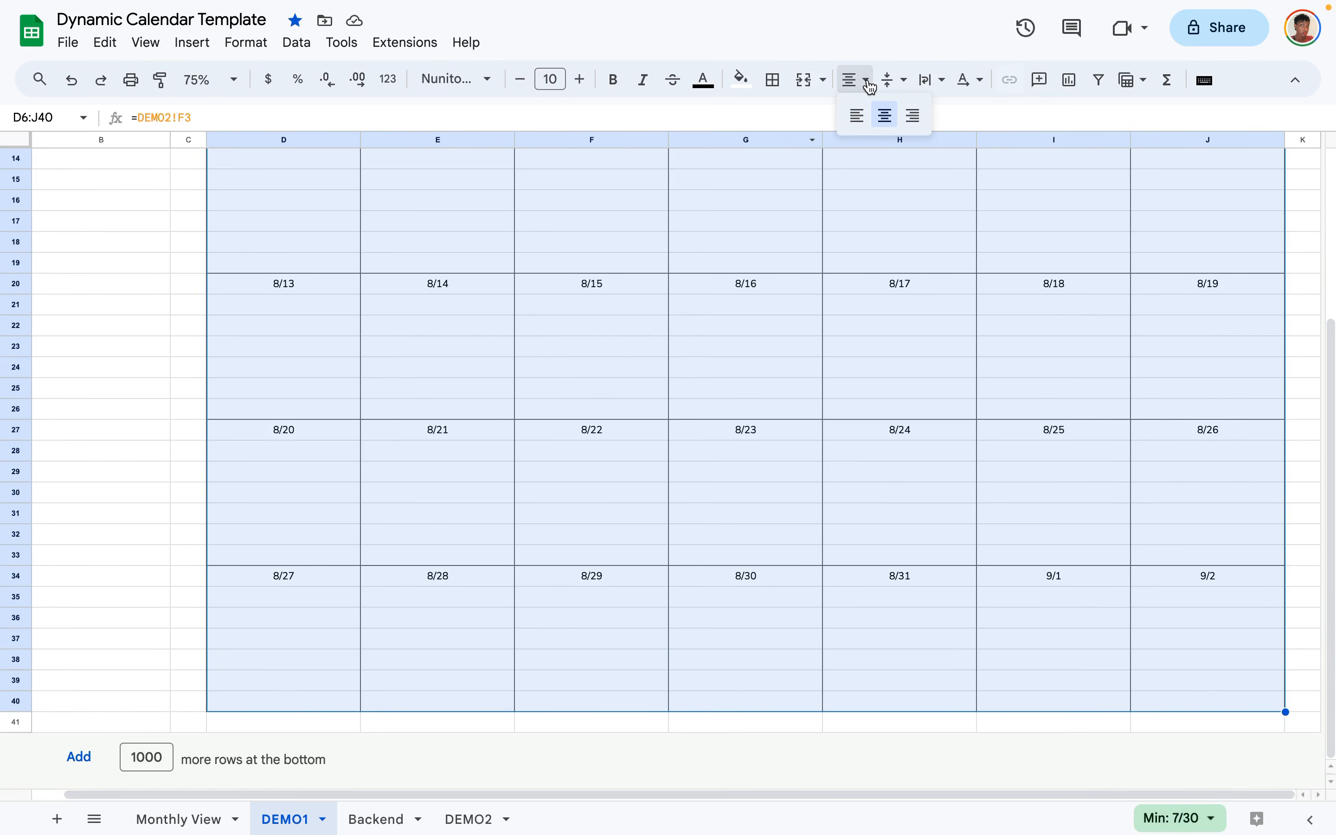
pyautogui.click(913, 115)
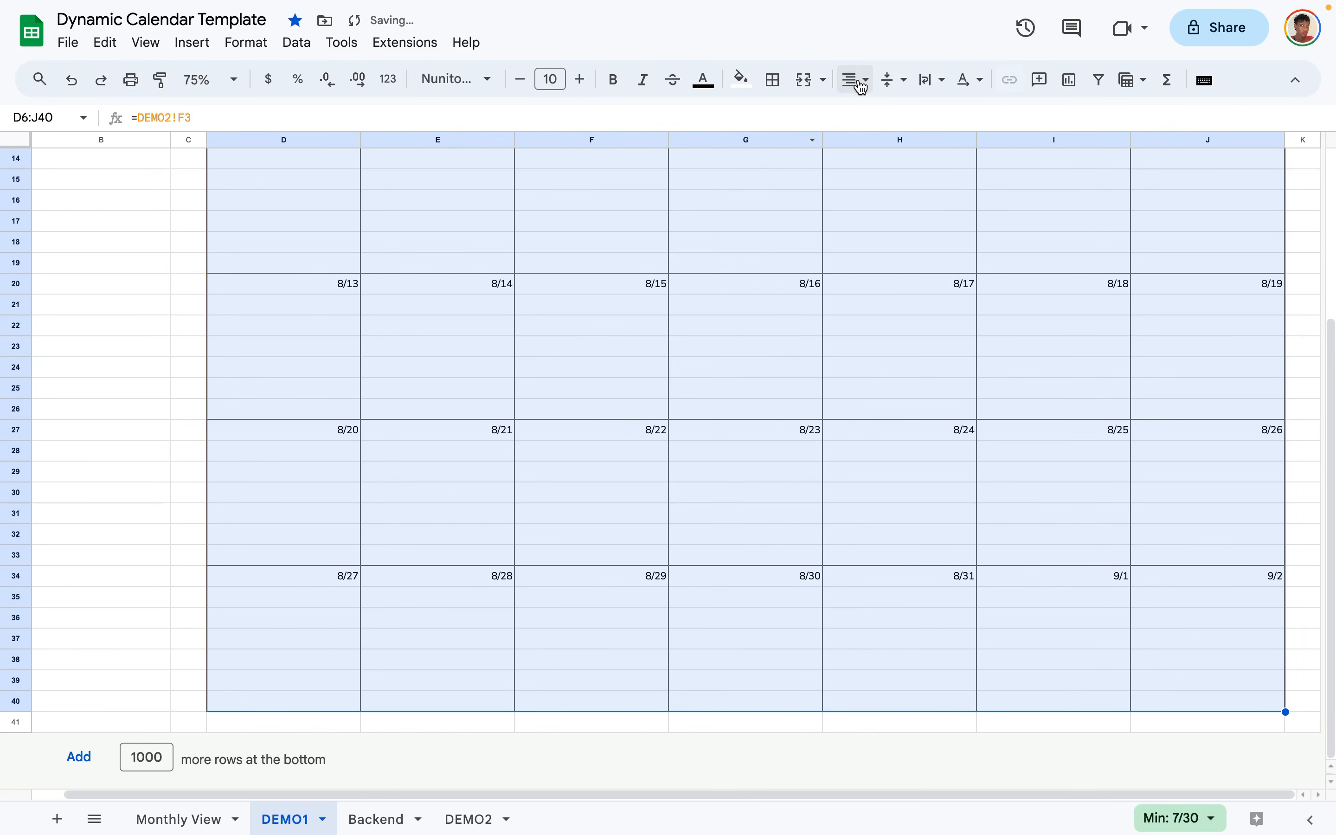
# Try top vertical alignment on the calendar range D6:J40, and restore middle alignment.
pyautogui.click(896, 81)
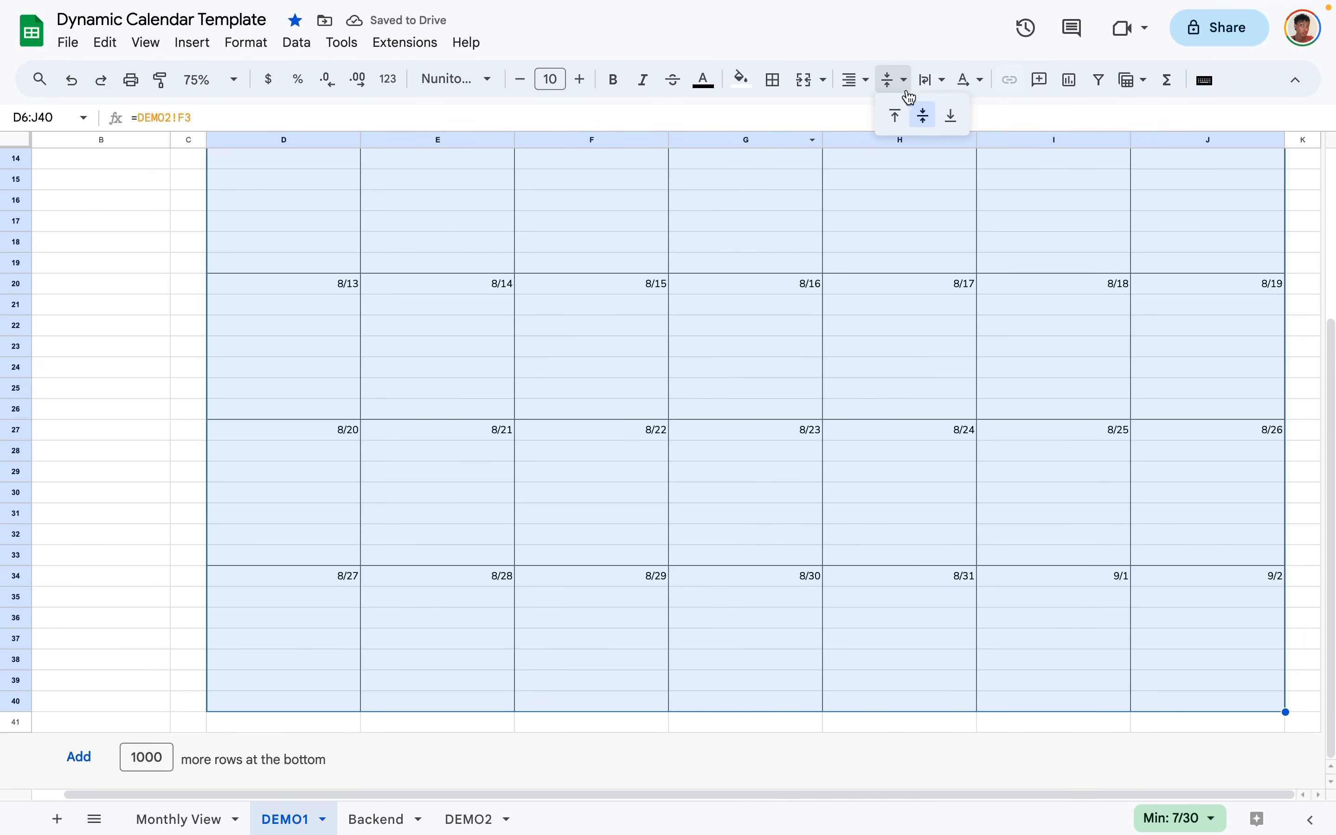
pyautogui.click(896, 115)
pyautogui.scroll(5, 764, 216)
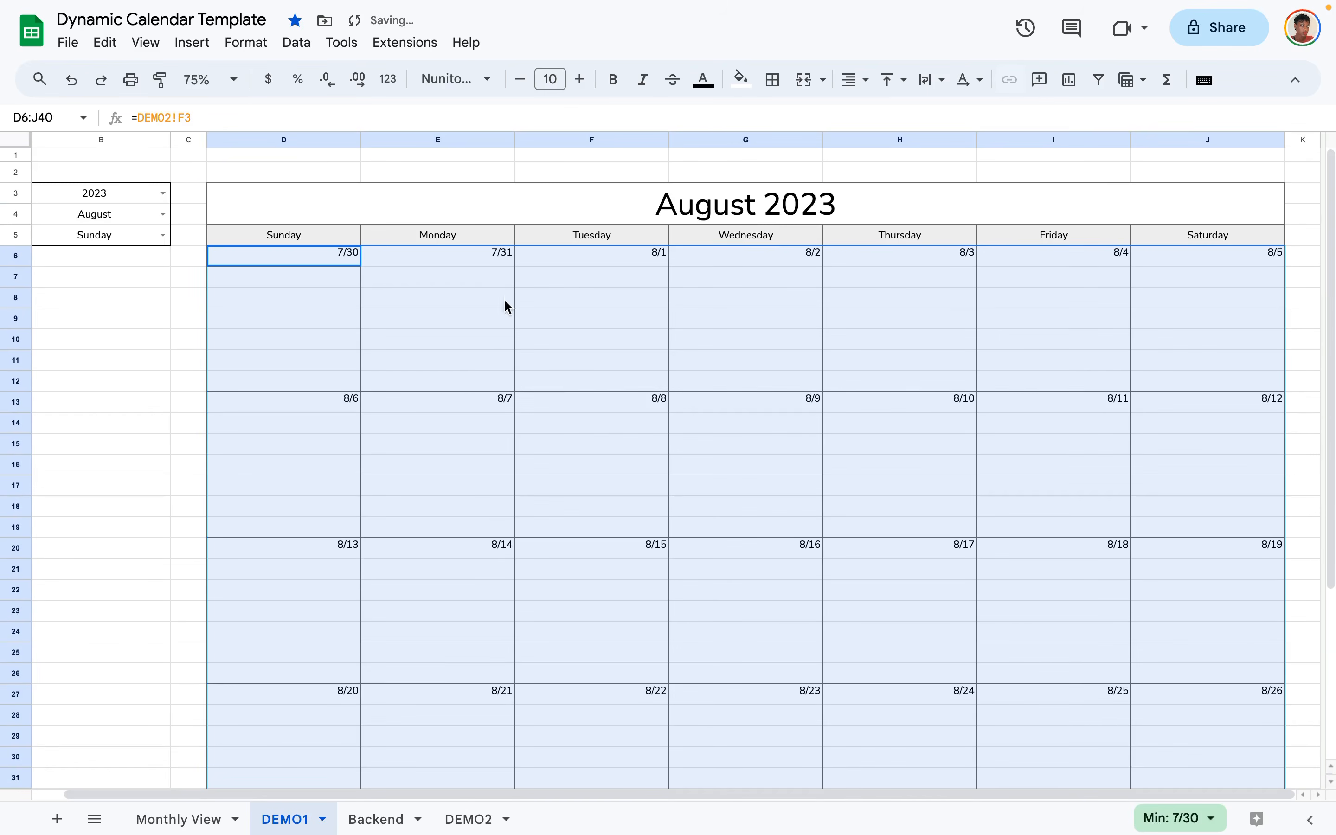
pyautogui.click(890, 83)
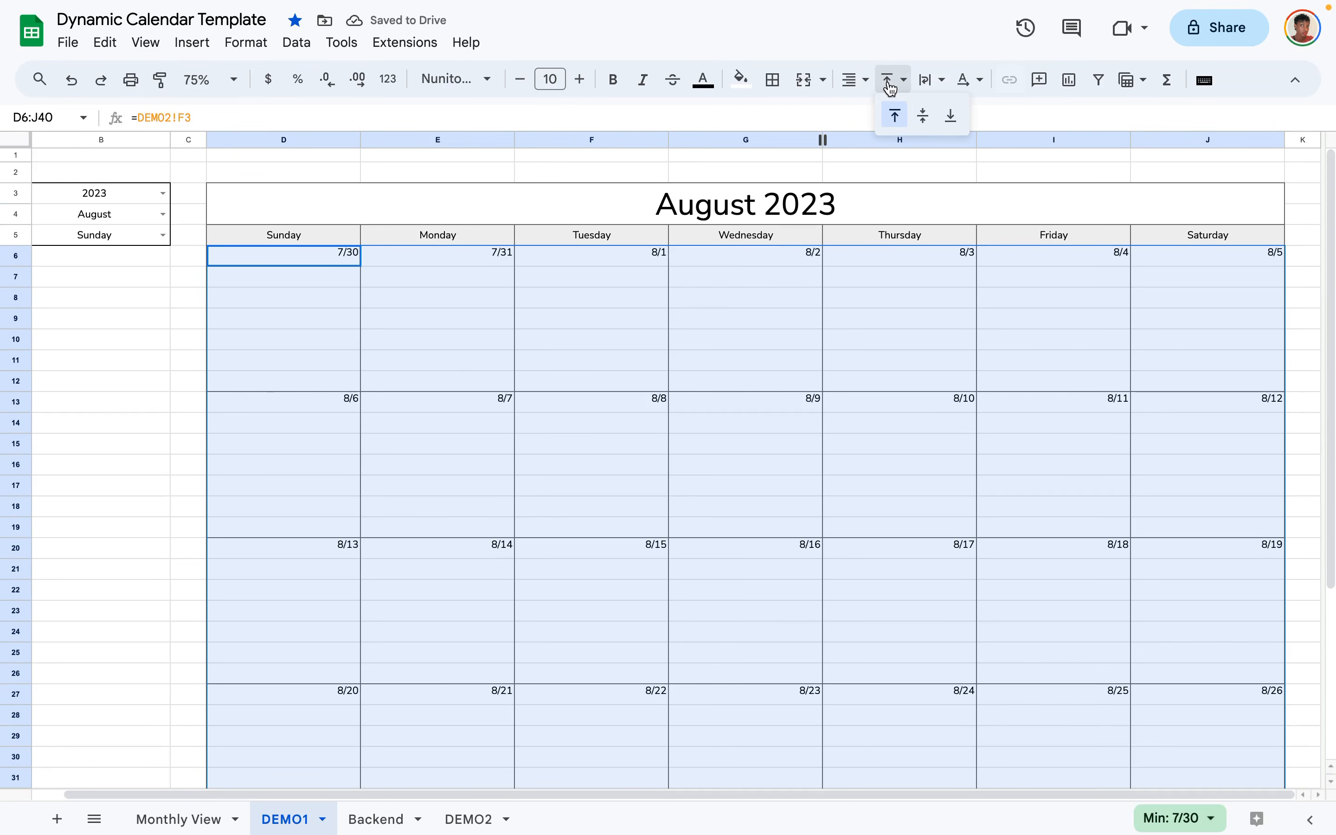
pyautogui.click(923, 116)
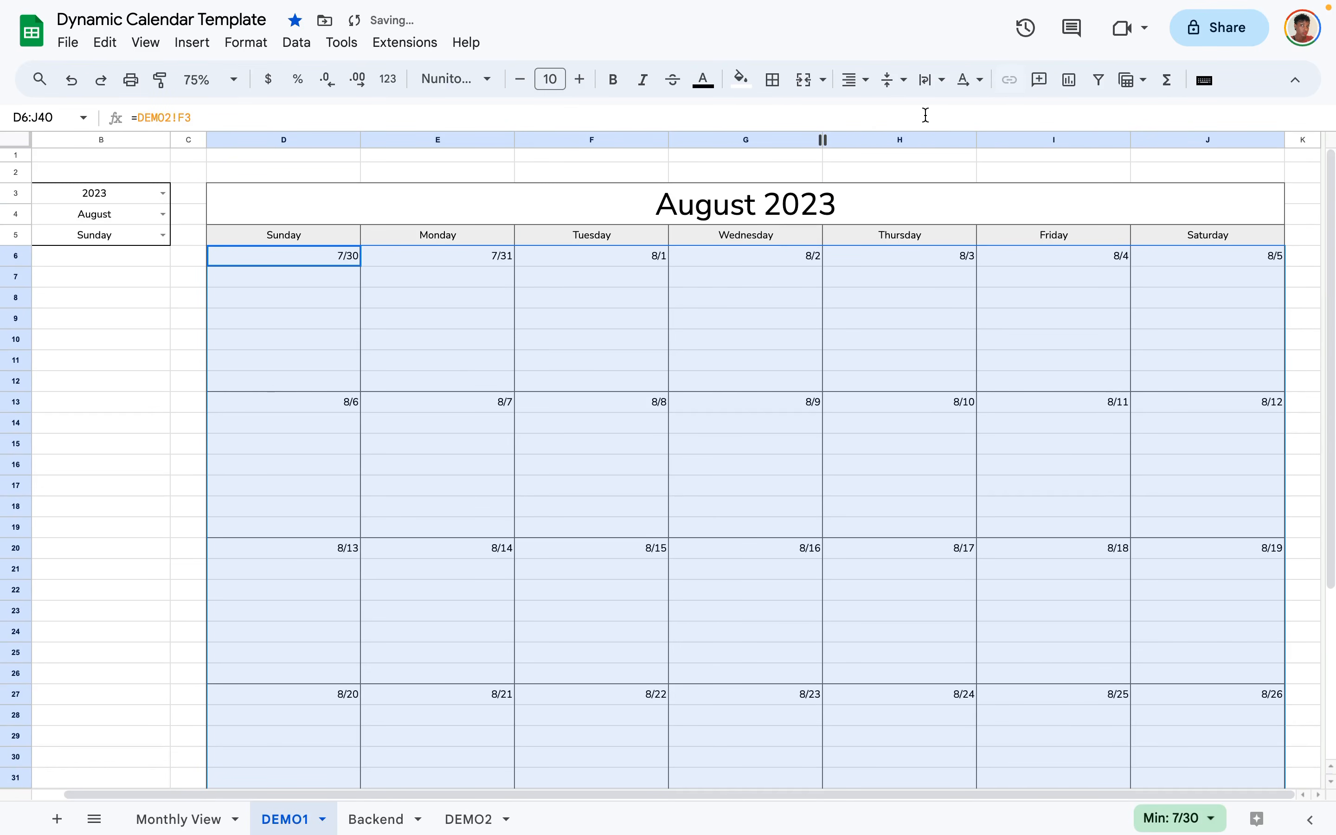
# Apply a custom date format to D6:J40 that contains only the day without leading zero (5), with the month removed.
pyautogui.click(434, 305)
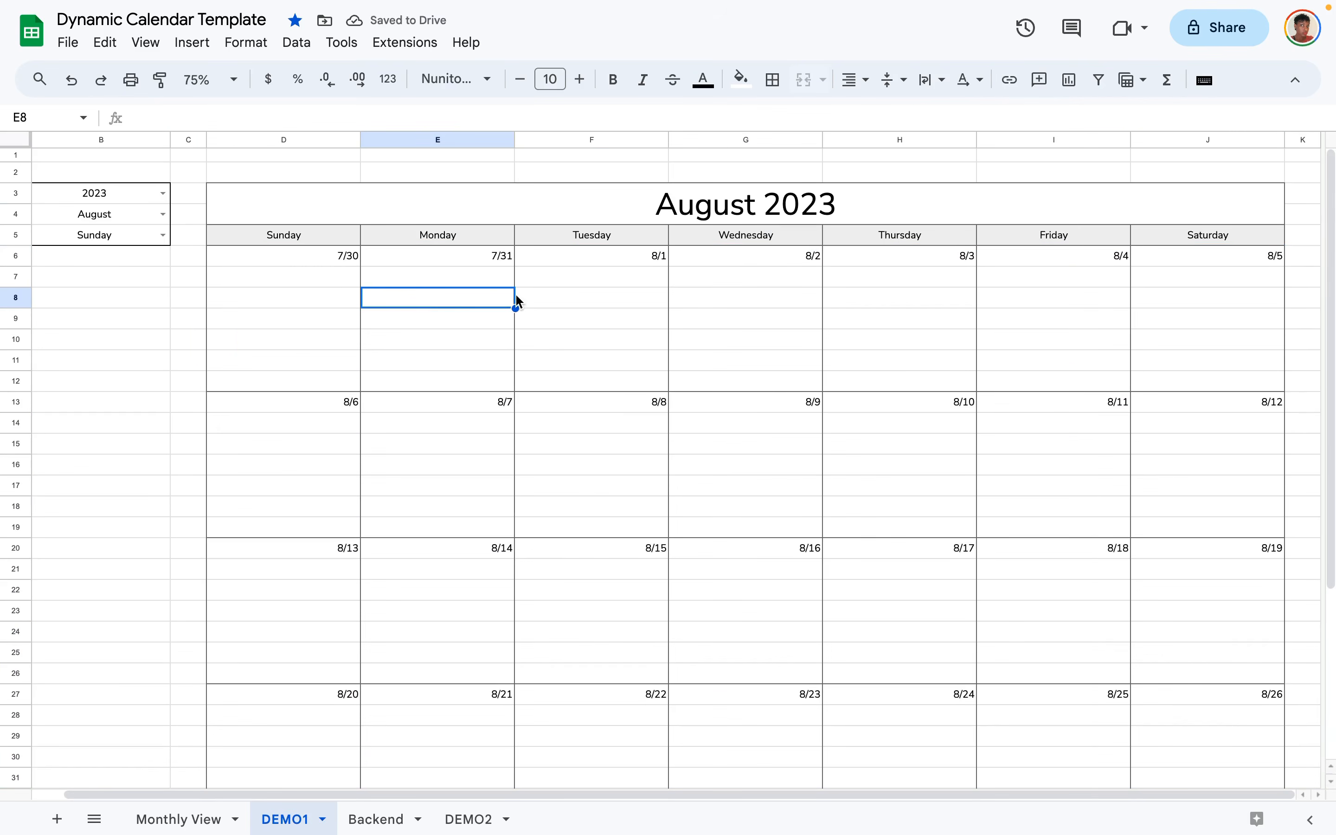
pyautogui.scroll(-2, 517, 301)
pyautogui.scroll(2, 516, 301)
pyautogui.moveTo(286, 262); pyautogui.dragTo(1144, 694)
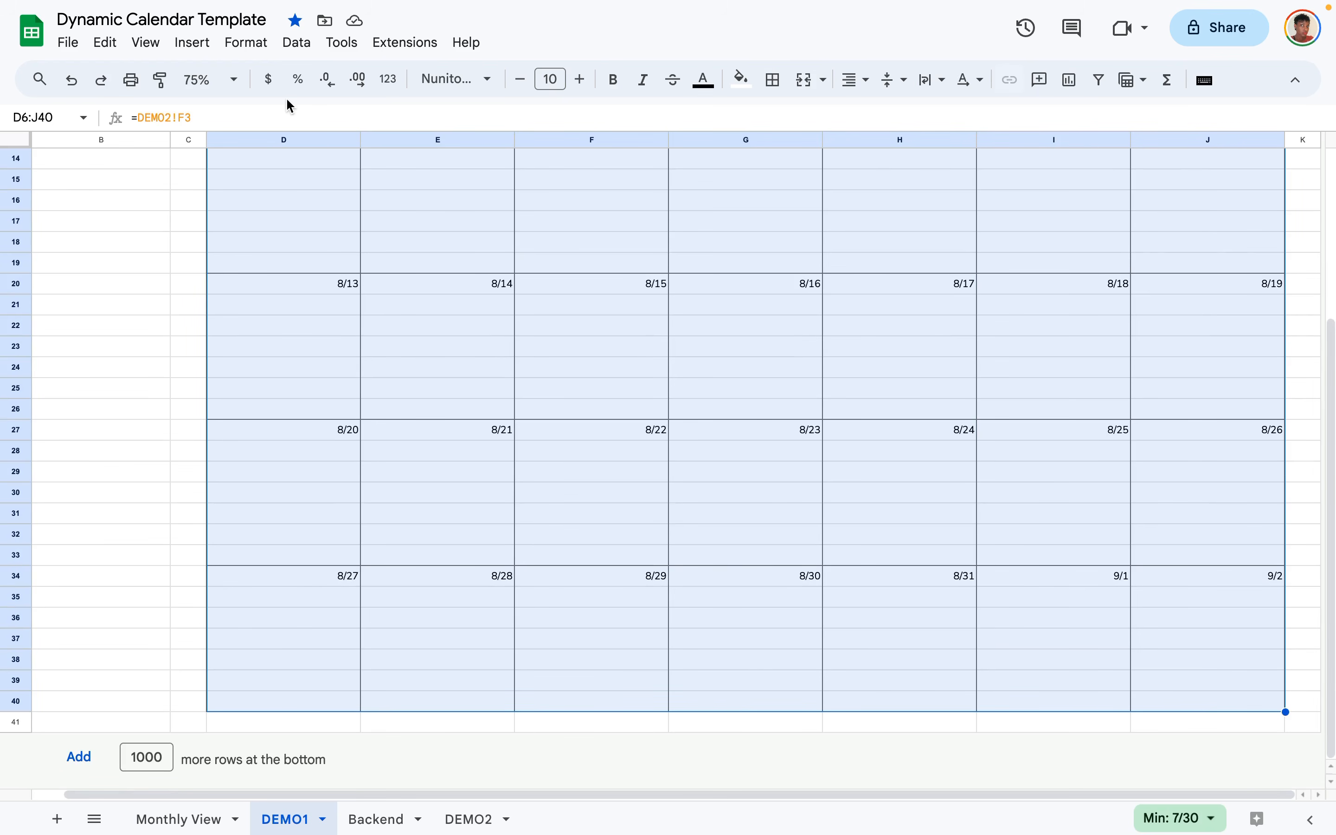
pyautogui.click(246, 44)
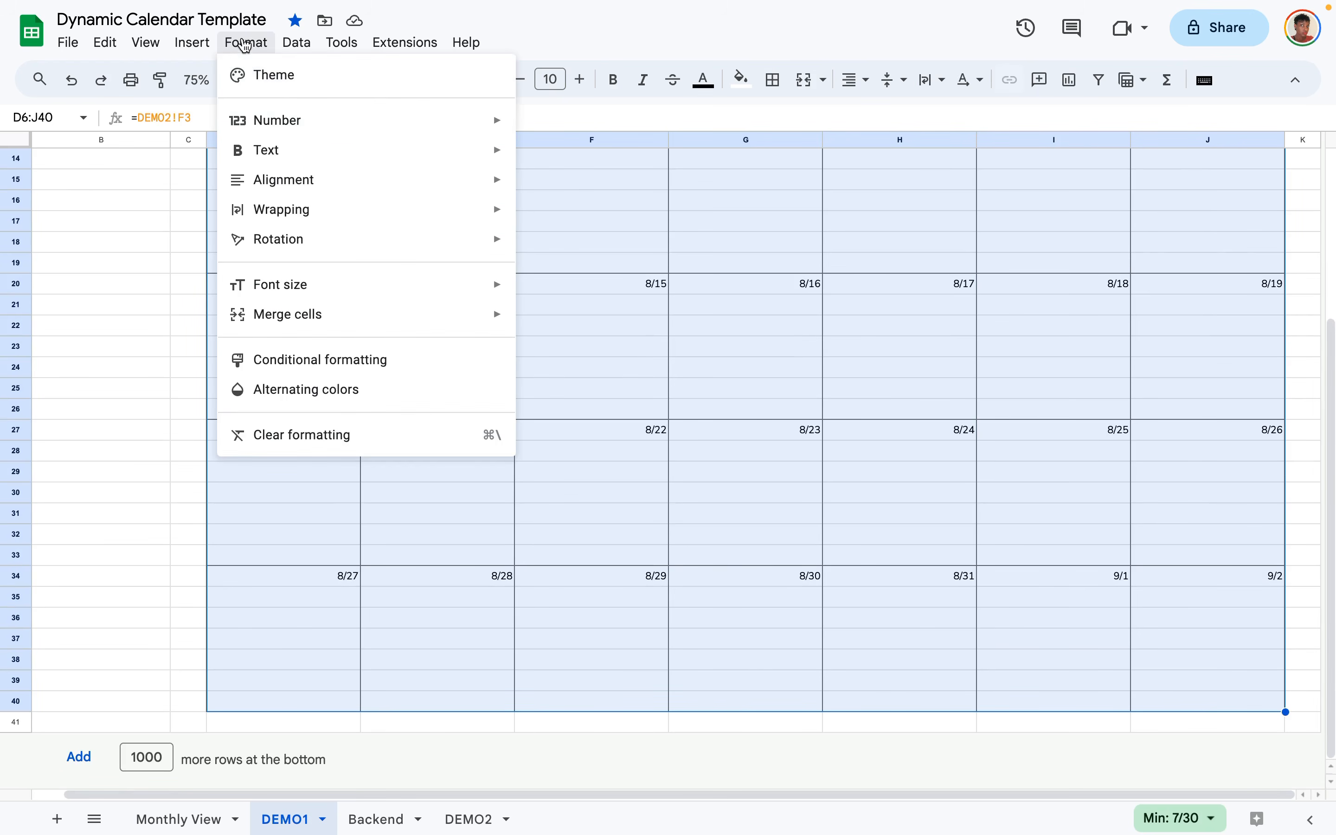
pyautogui.moveTo(276, 121)
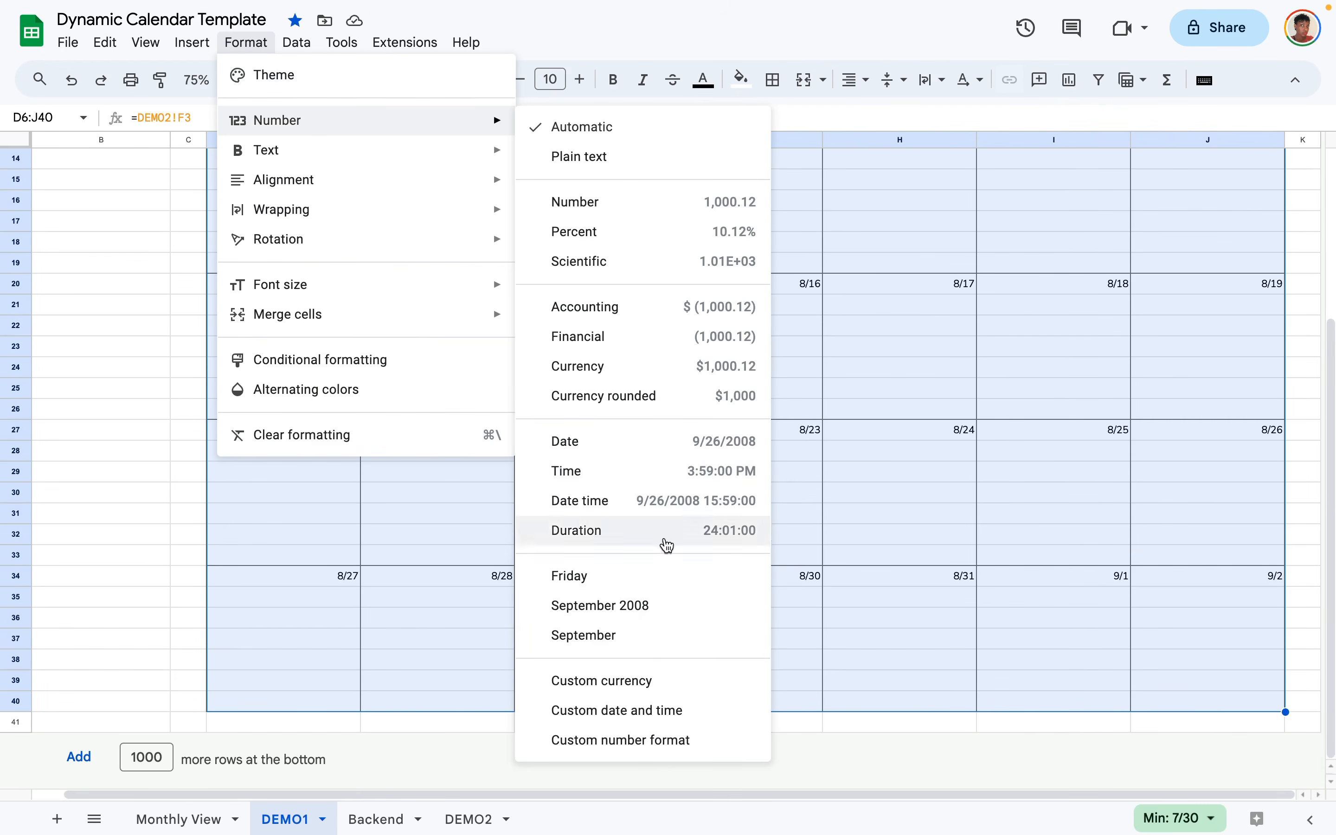
pyautogui.click(666, 713)
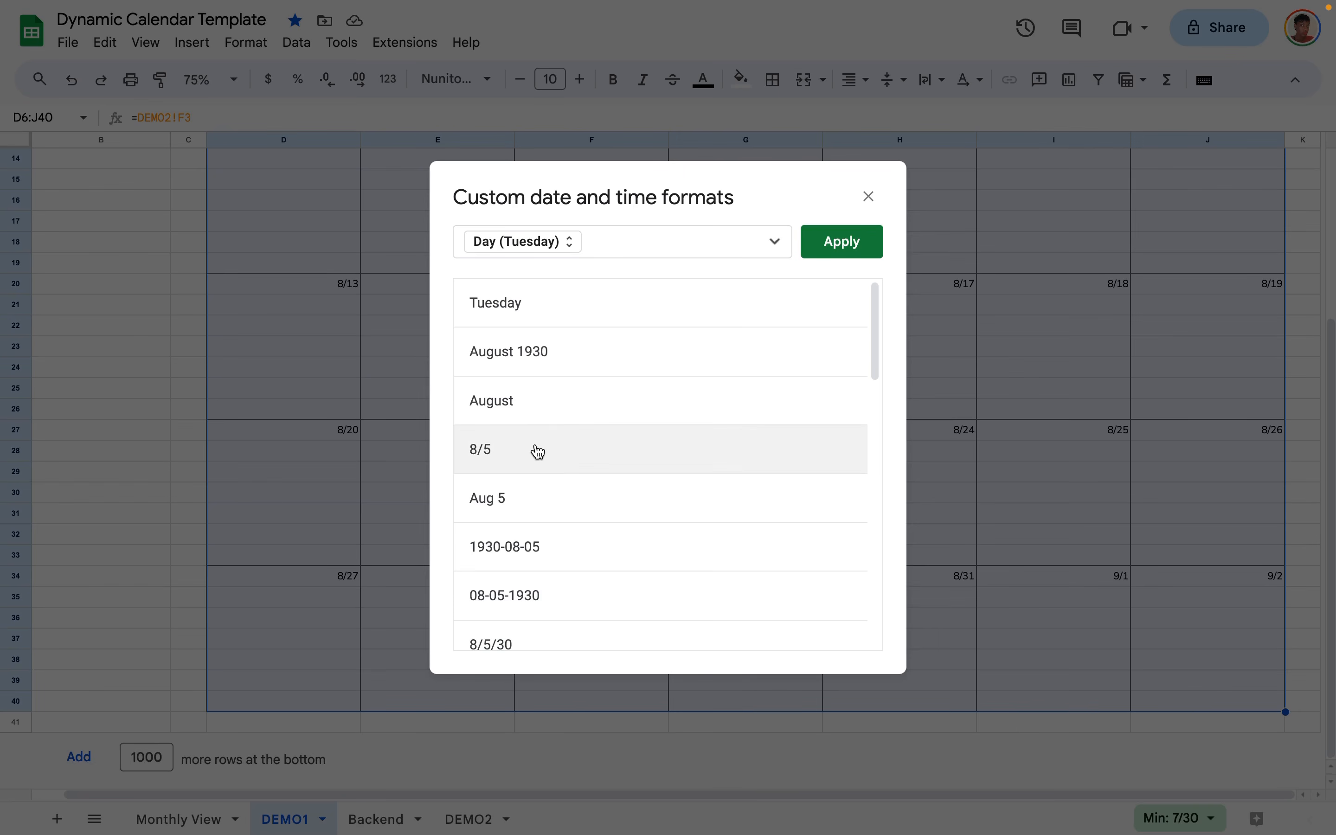
pyautogui.scroll(-5, 540, 452)
pyautogui.click(540, 510)
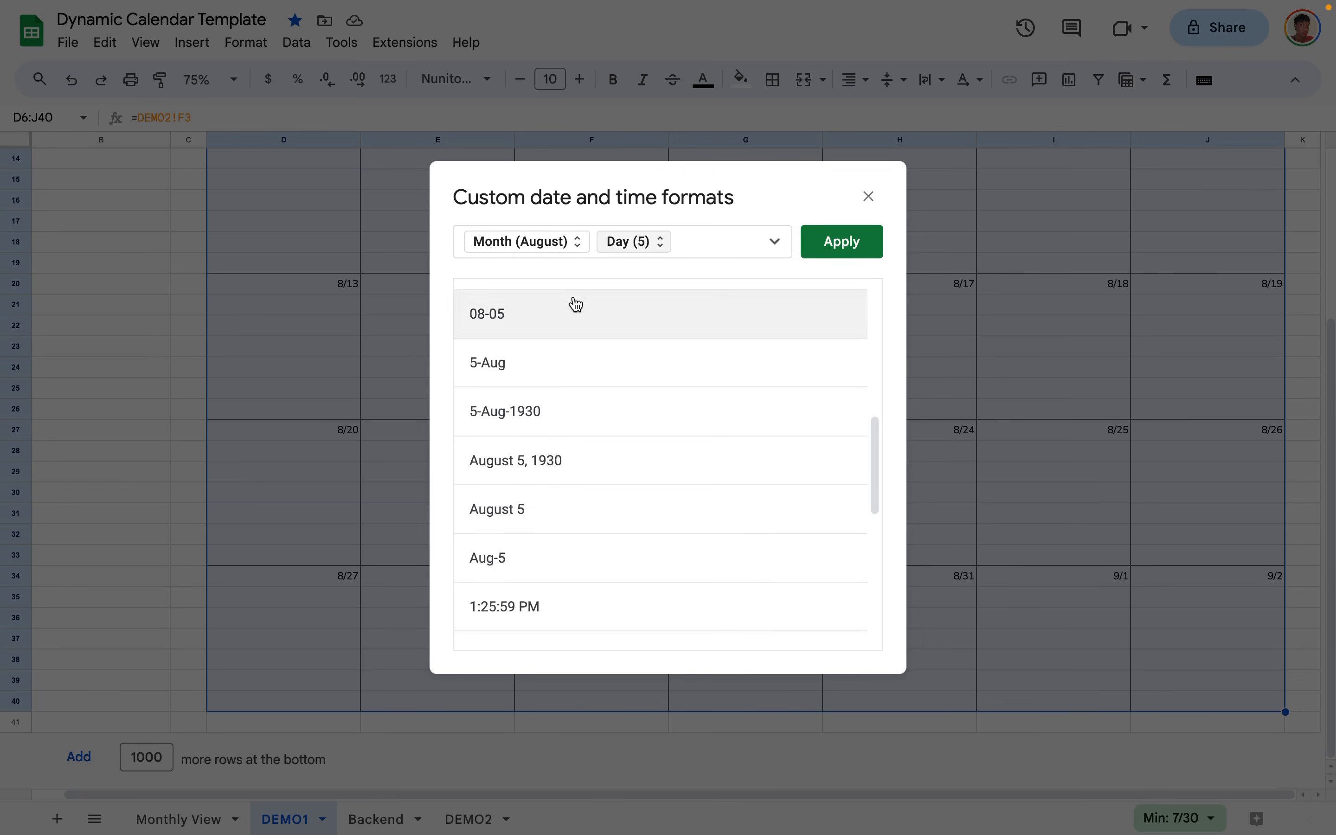
pyautogui.click(577, 243)
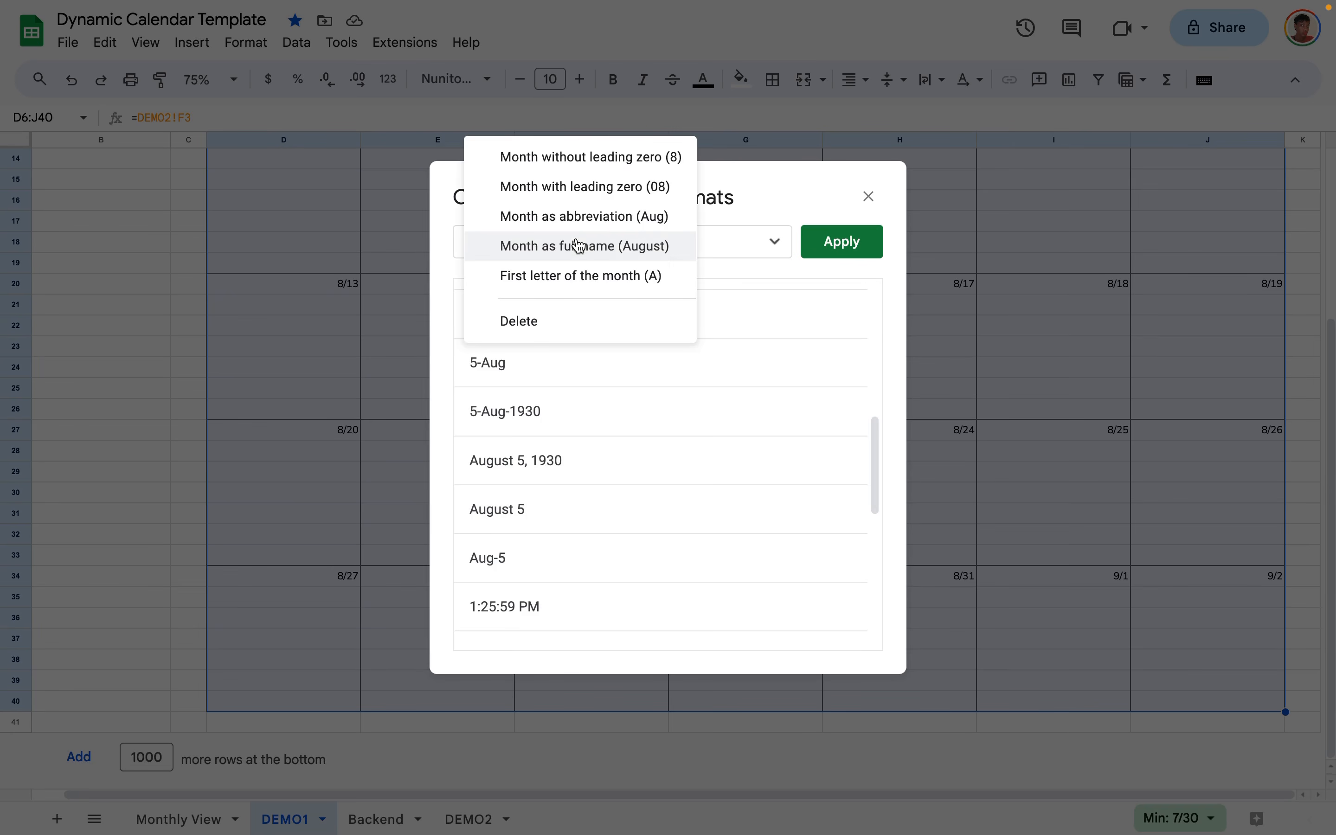
pyautogui.click(538, 319)
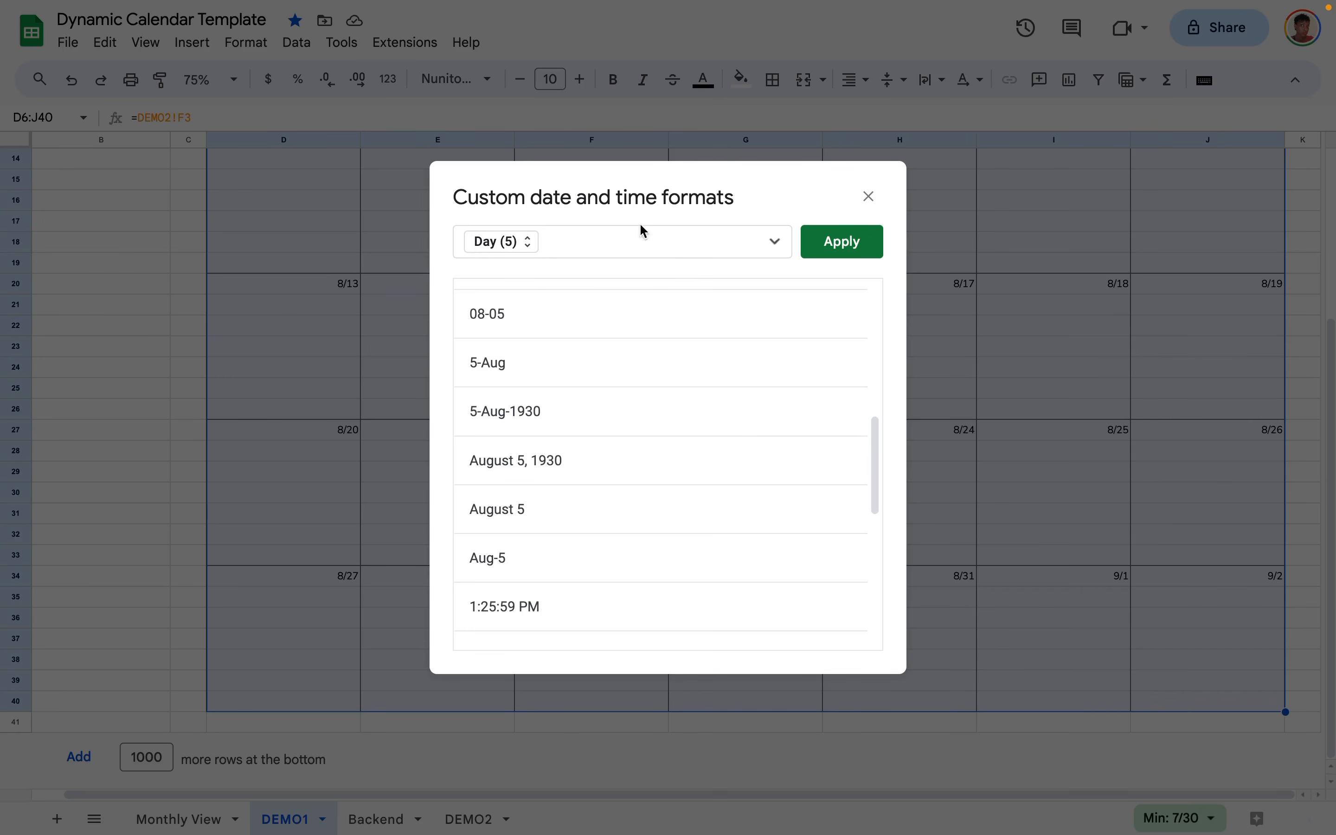
pyautogui.click(528, 246)
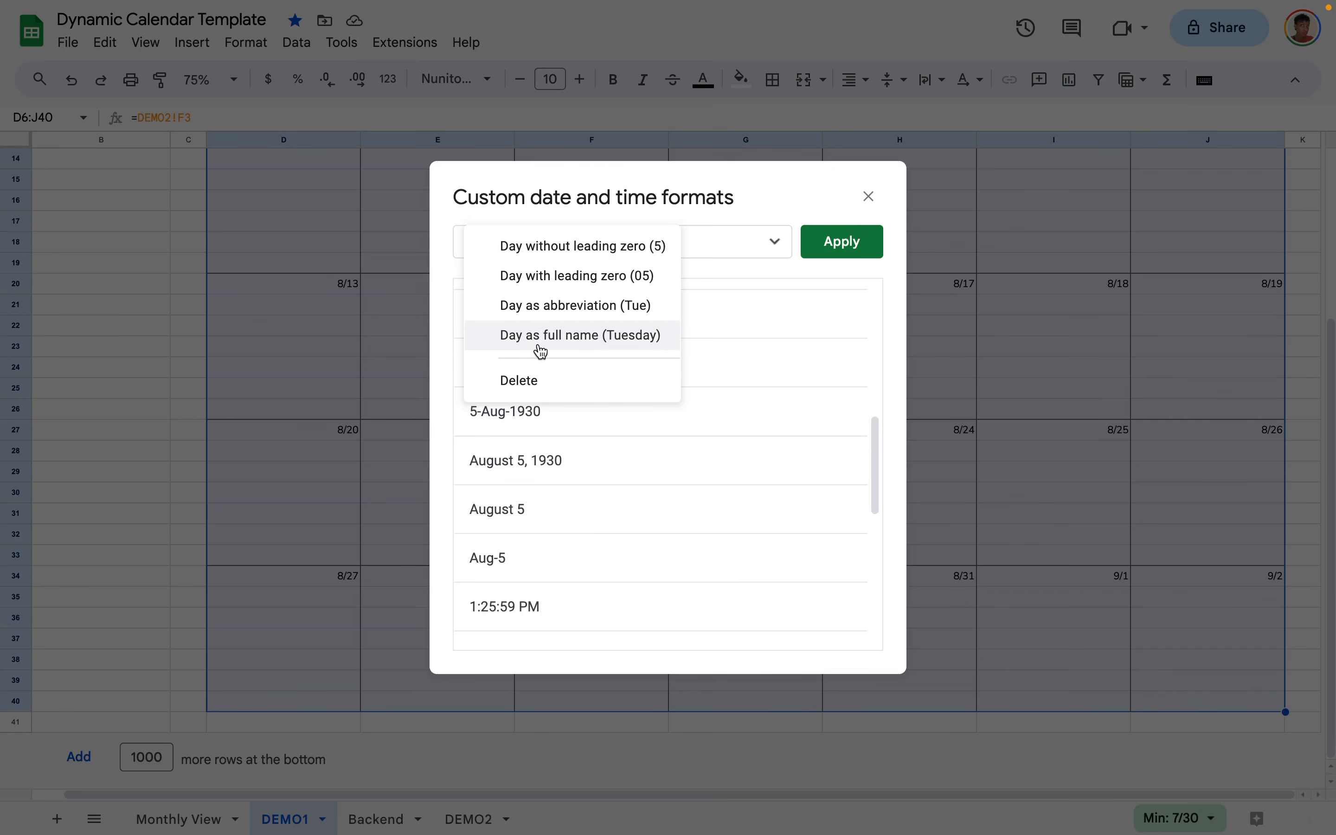
pyautogui.click(549, 255)
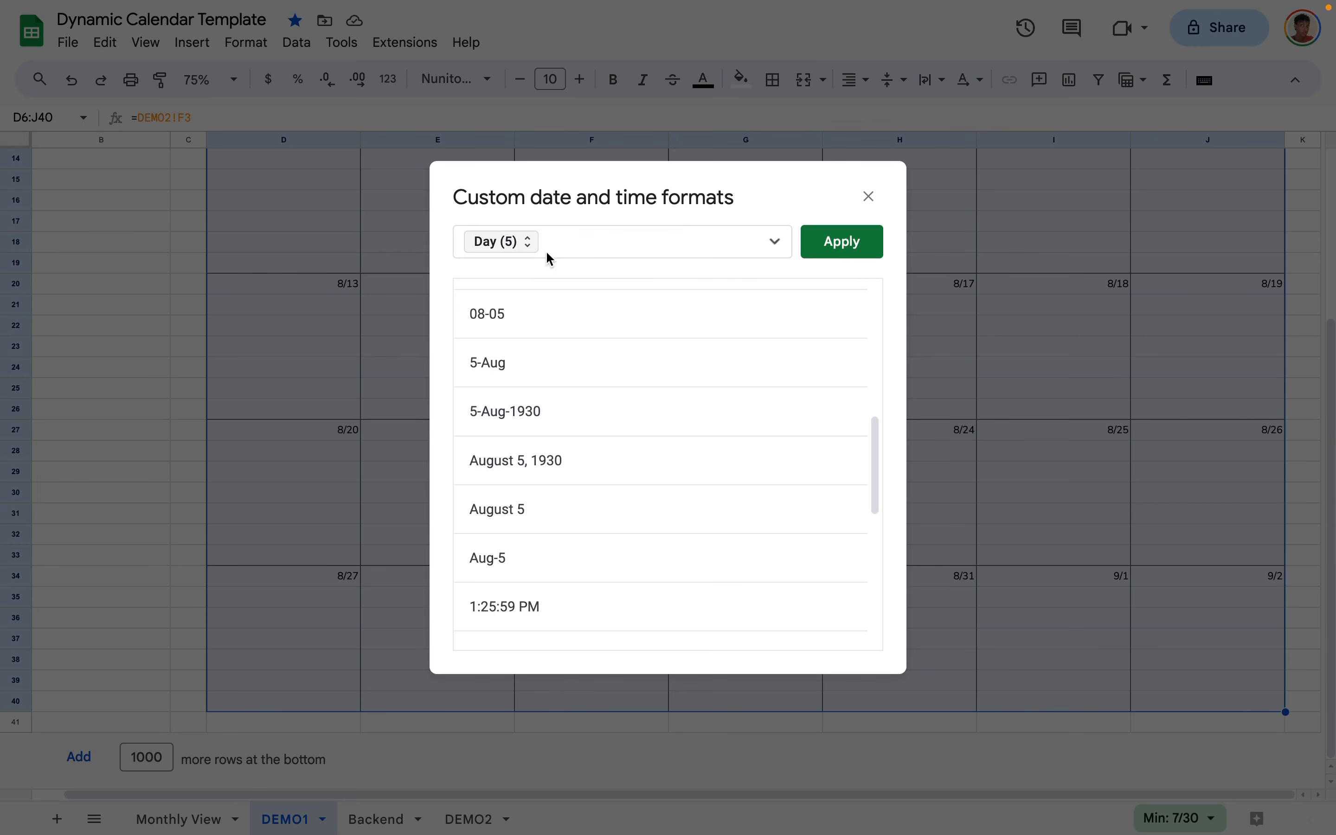
pyautogui.click(829, 248)
pyautogui.click(540, 347)
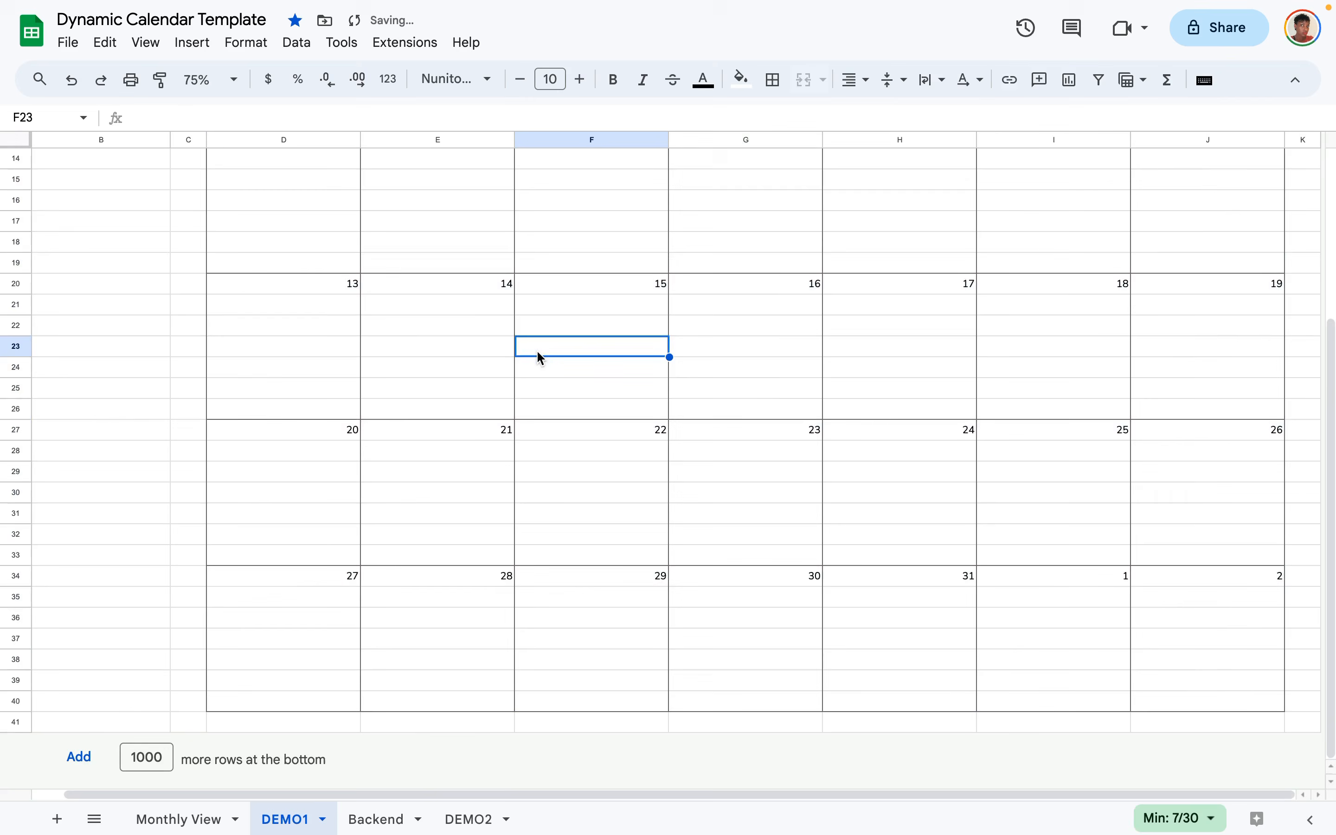
# Set the month selector on DEMO1 to September and check the calendar title and first-week dates.
pyautogui.scroll(5, 537, 352)
pyautogui.scroll(-5, 398, 371)
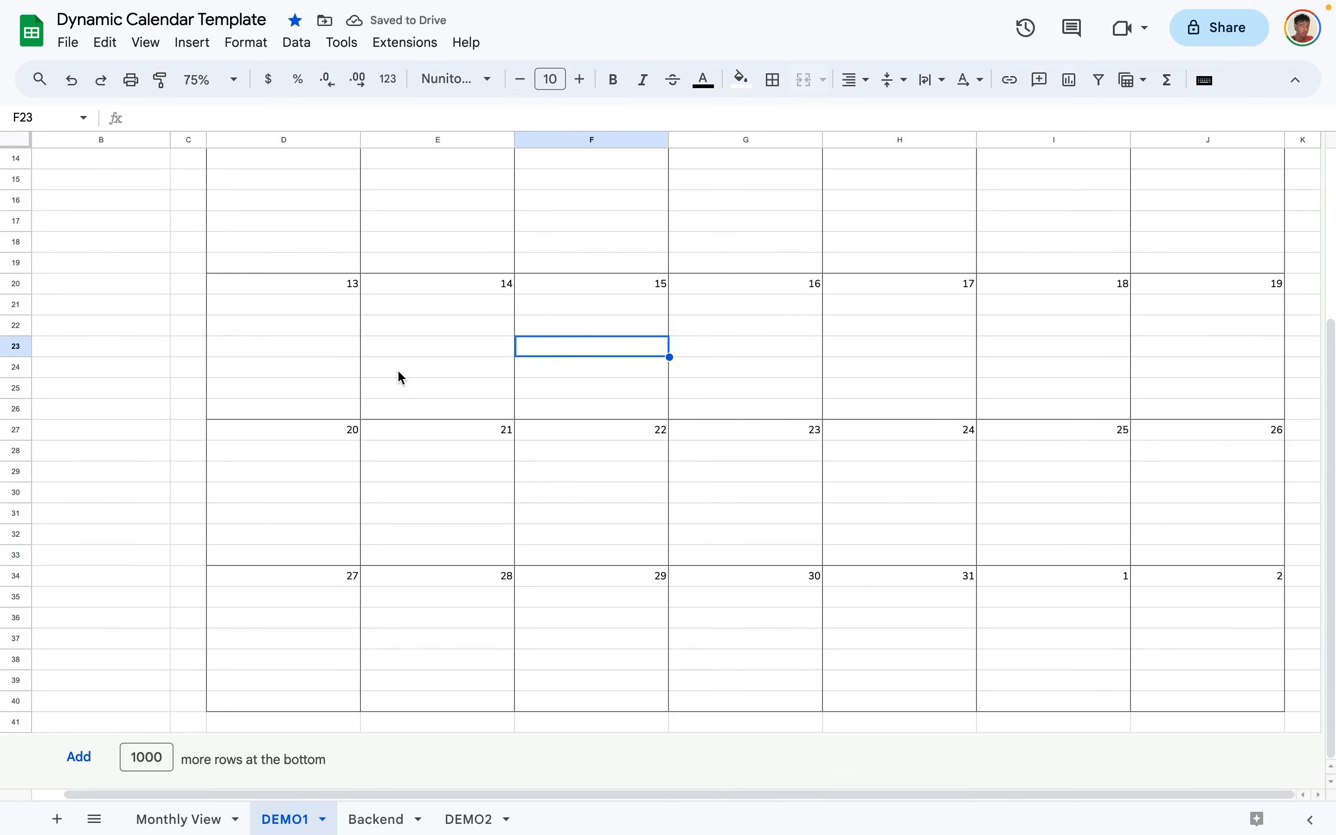
pyautogui.hscroll(-1, 398, 372)
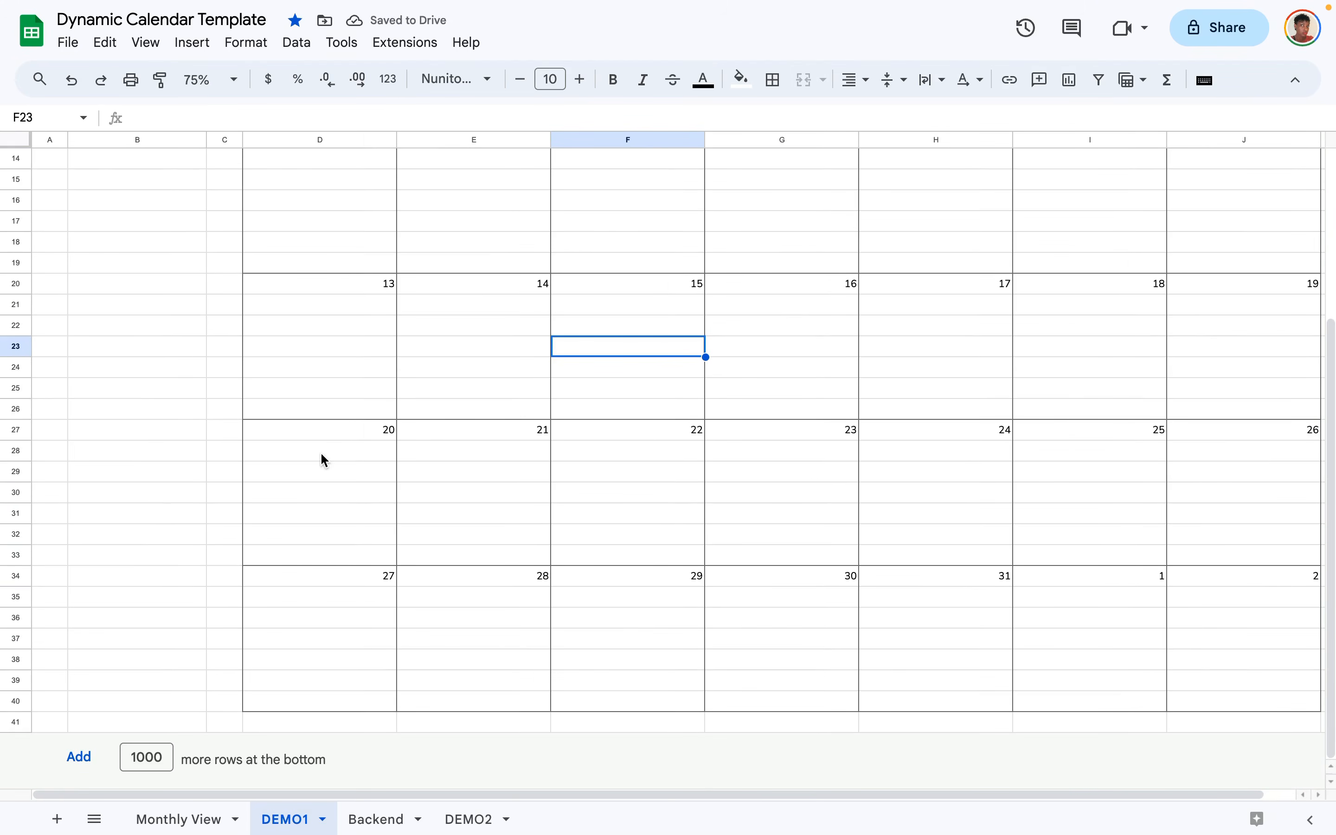
pyautogui.scroll(5, 322, 454)
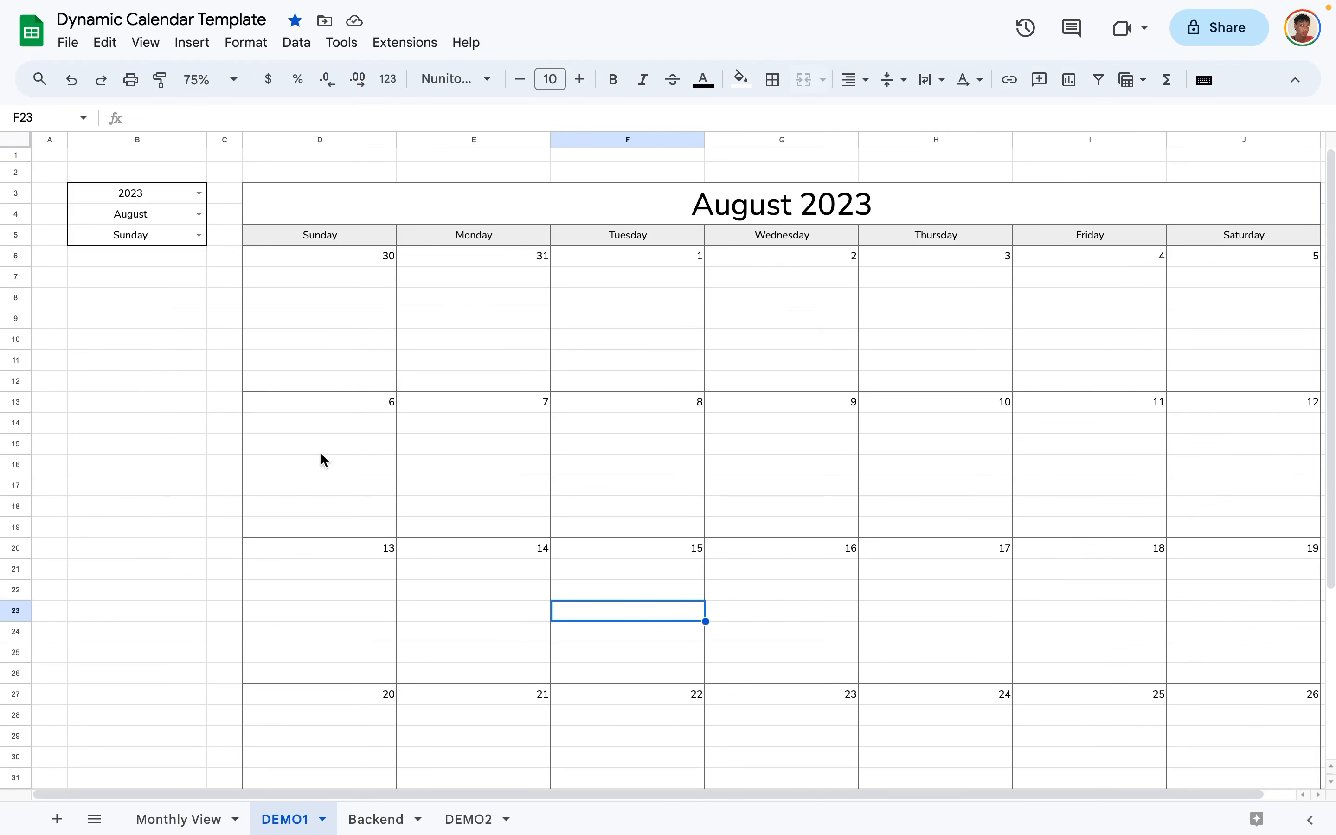
pyautogui.click(236, 80)
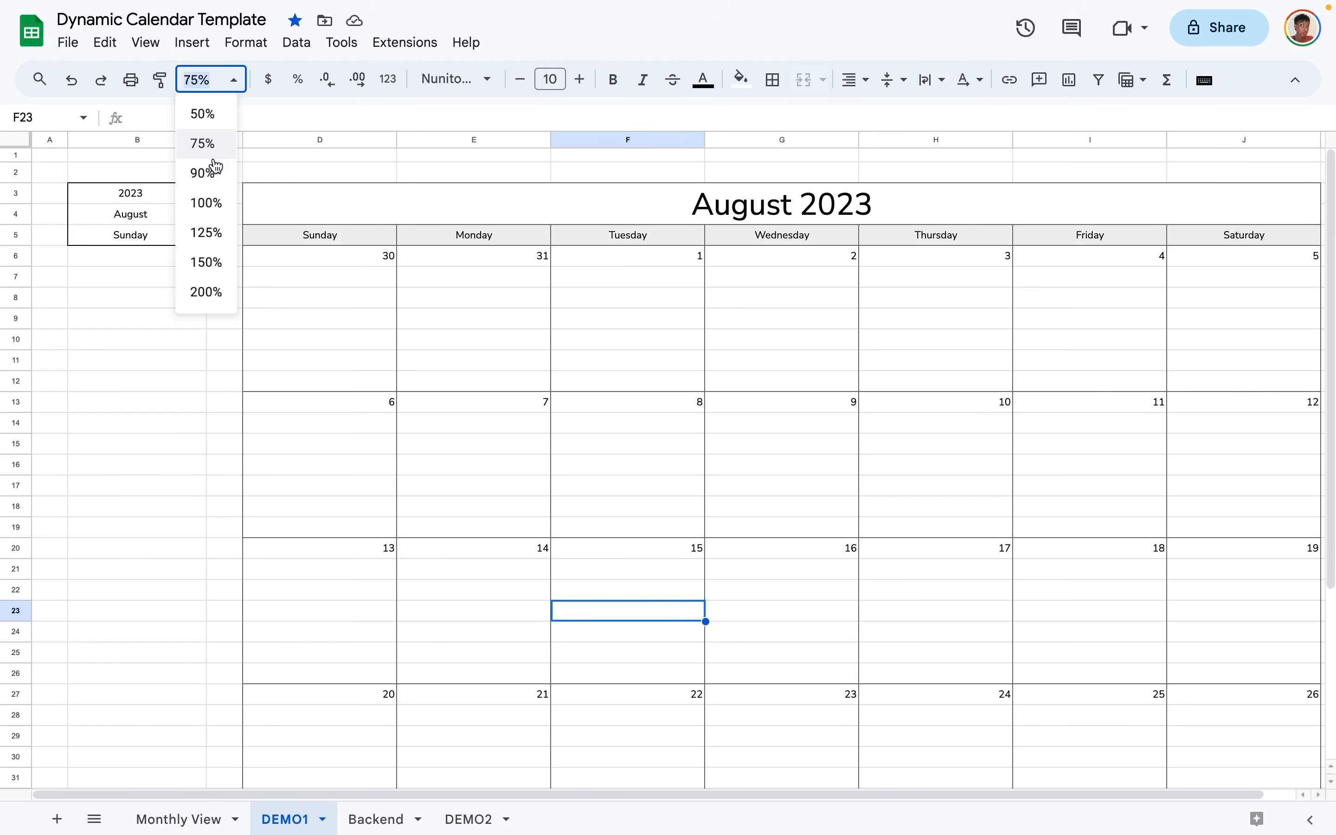
pyautogui.click(309, 340)
pyautogui.click(200, 215)
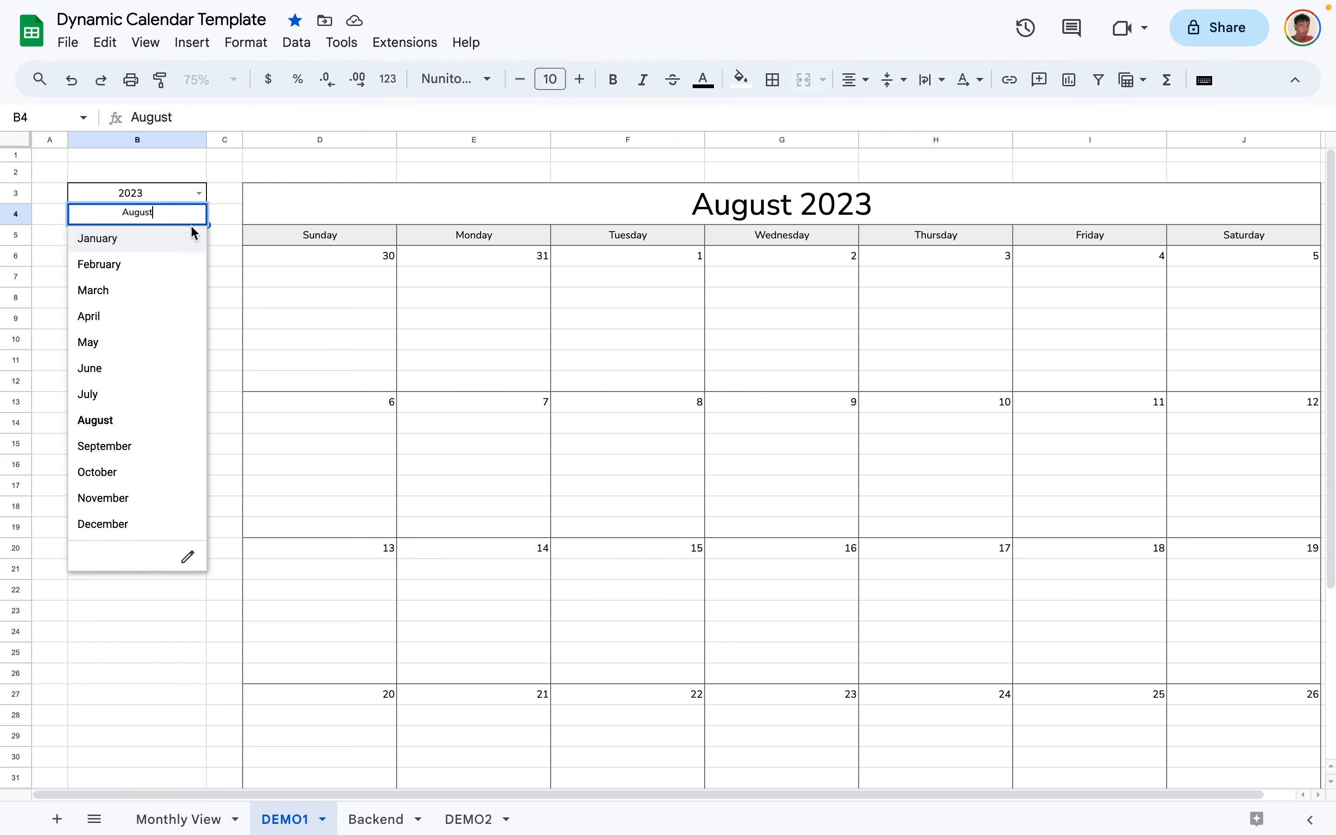
pyautogui.click(132, 447)
pyautogui.click(766, 217)
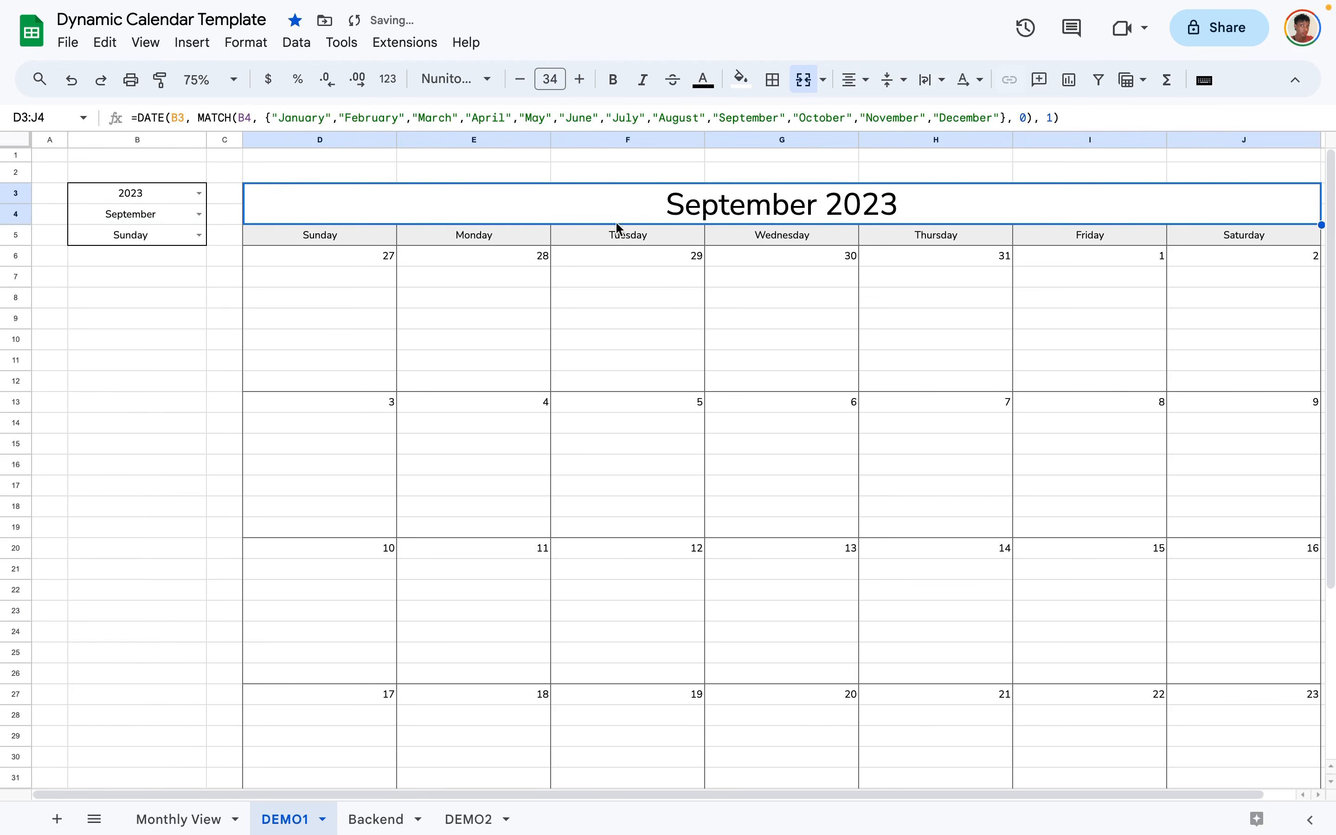
pyautogui.click(359, 261)
pyautogui.click(430, 266)
pyautogui.click(637, 275)
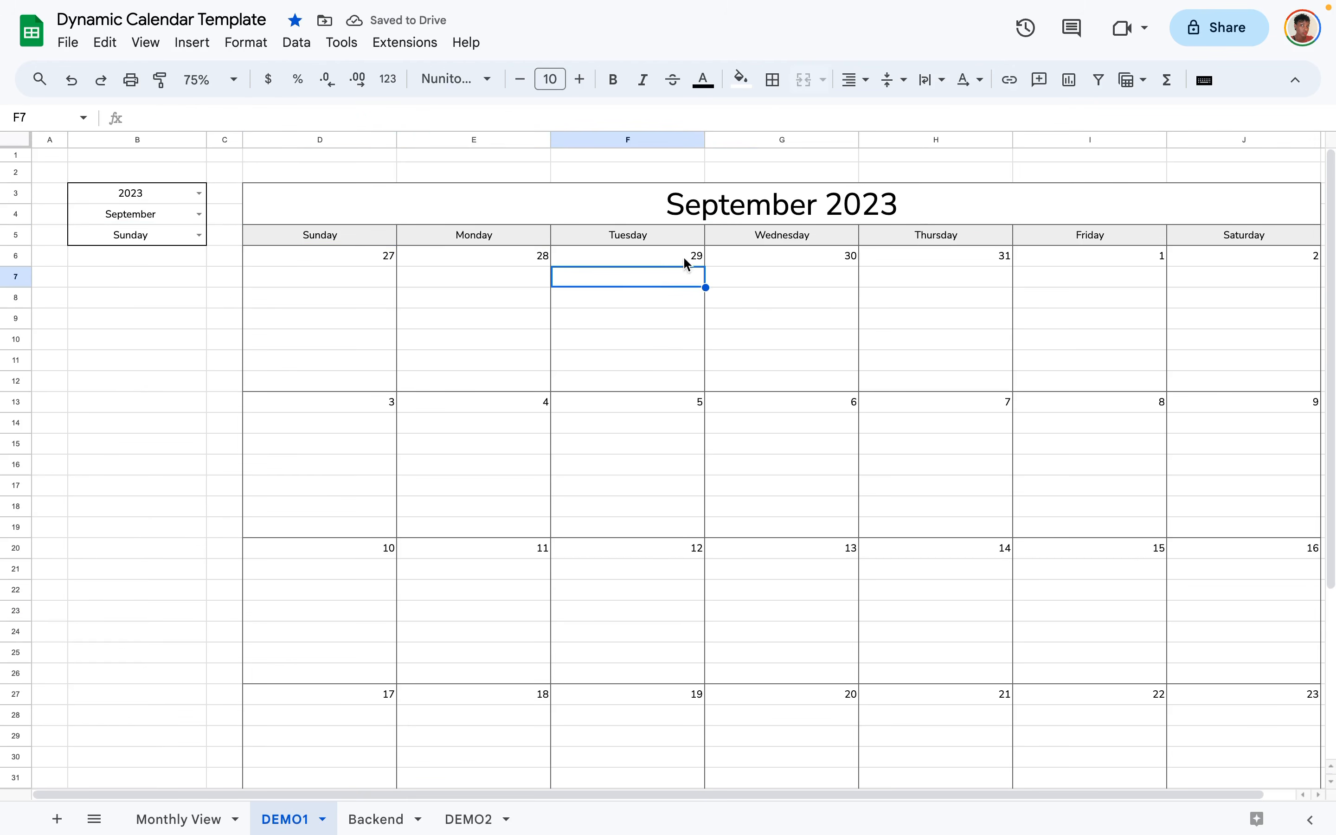
pyautogui.click(804, 264)
# Set the start-day selector in B5 to Monday and check the first weekday header and date.
pyautogui.click(198, 237)
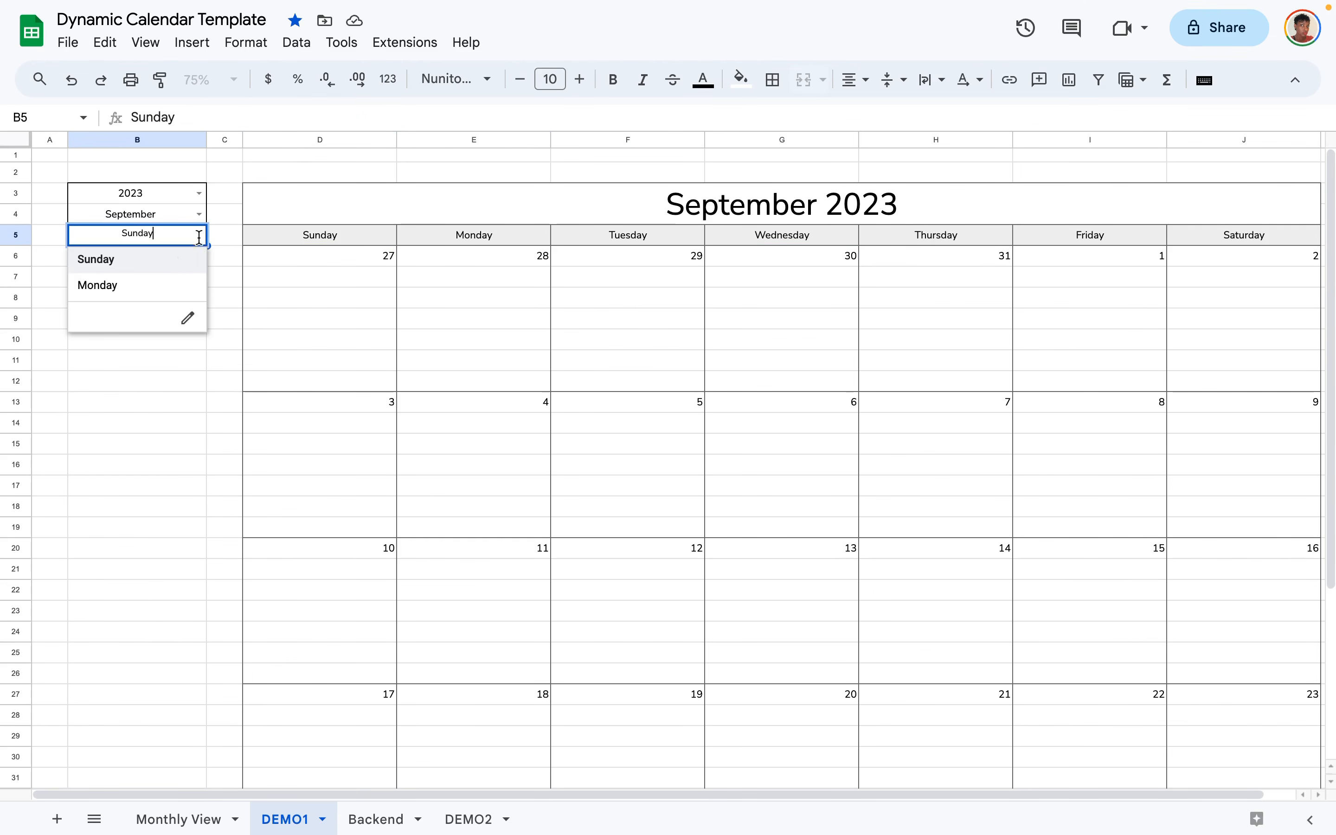
pyautogui.click(153, 288)
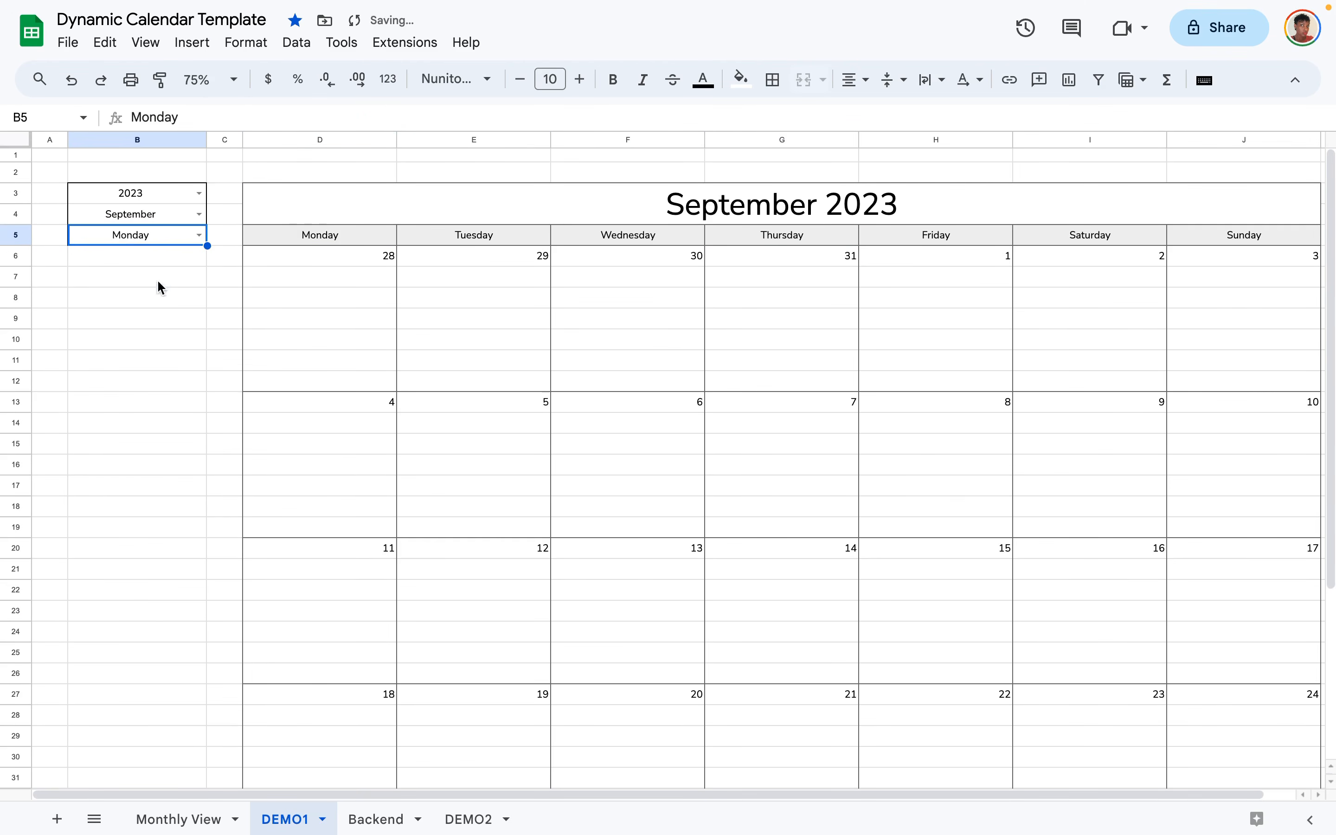
pyautogui.click(322, 236)
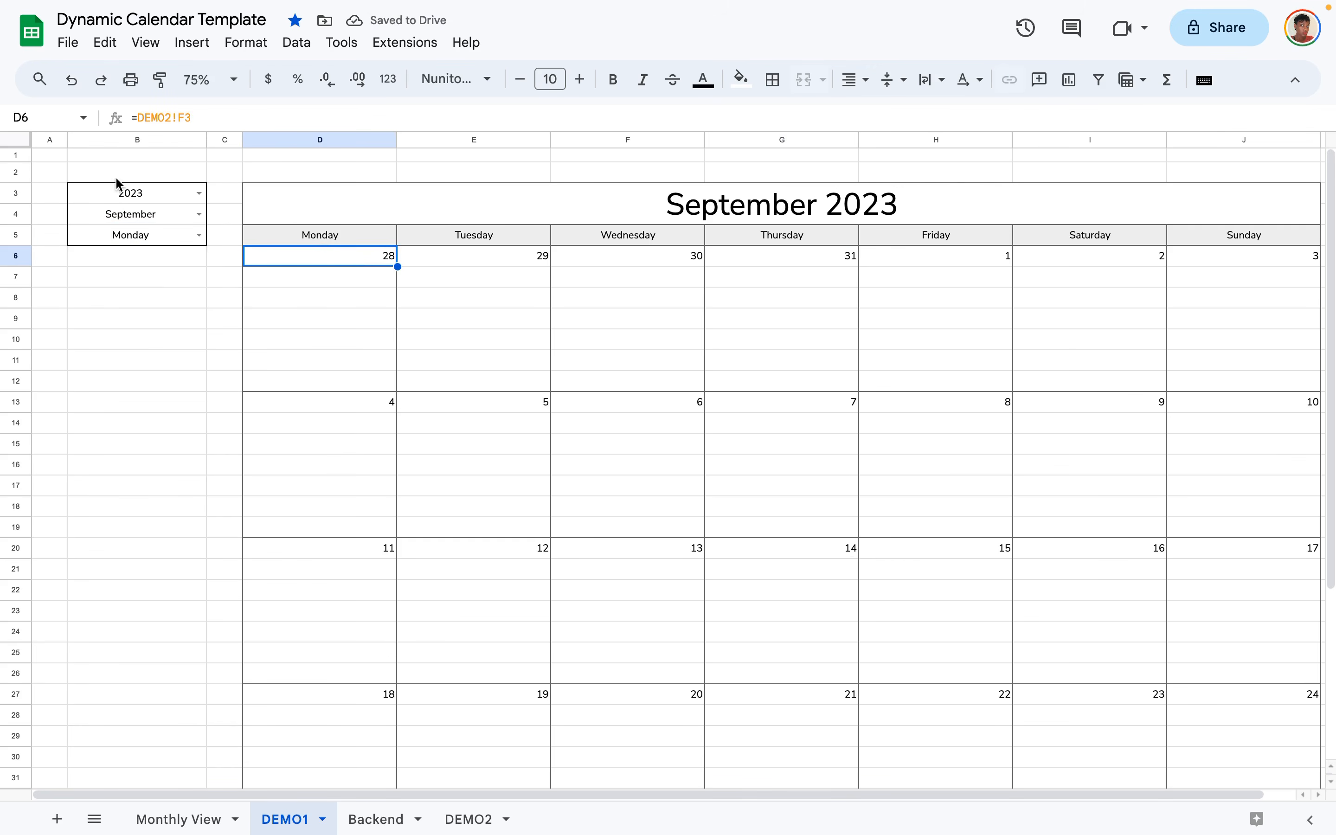
# Test the year selector in B3 with 2024 and 2025.
pyautogui.click(198, 193)
pyautogui.click(130, 245)
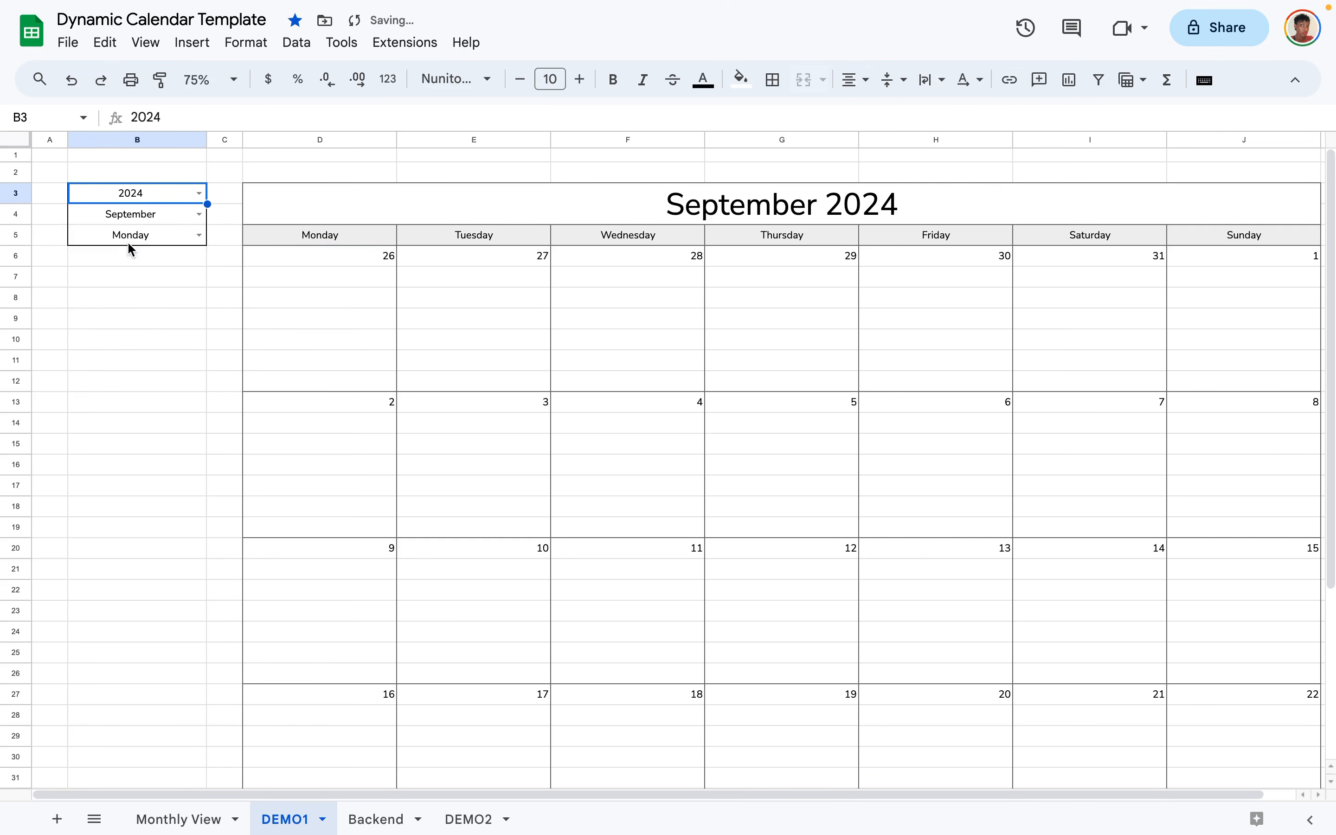
pyautogui.click(198, 193)
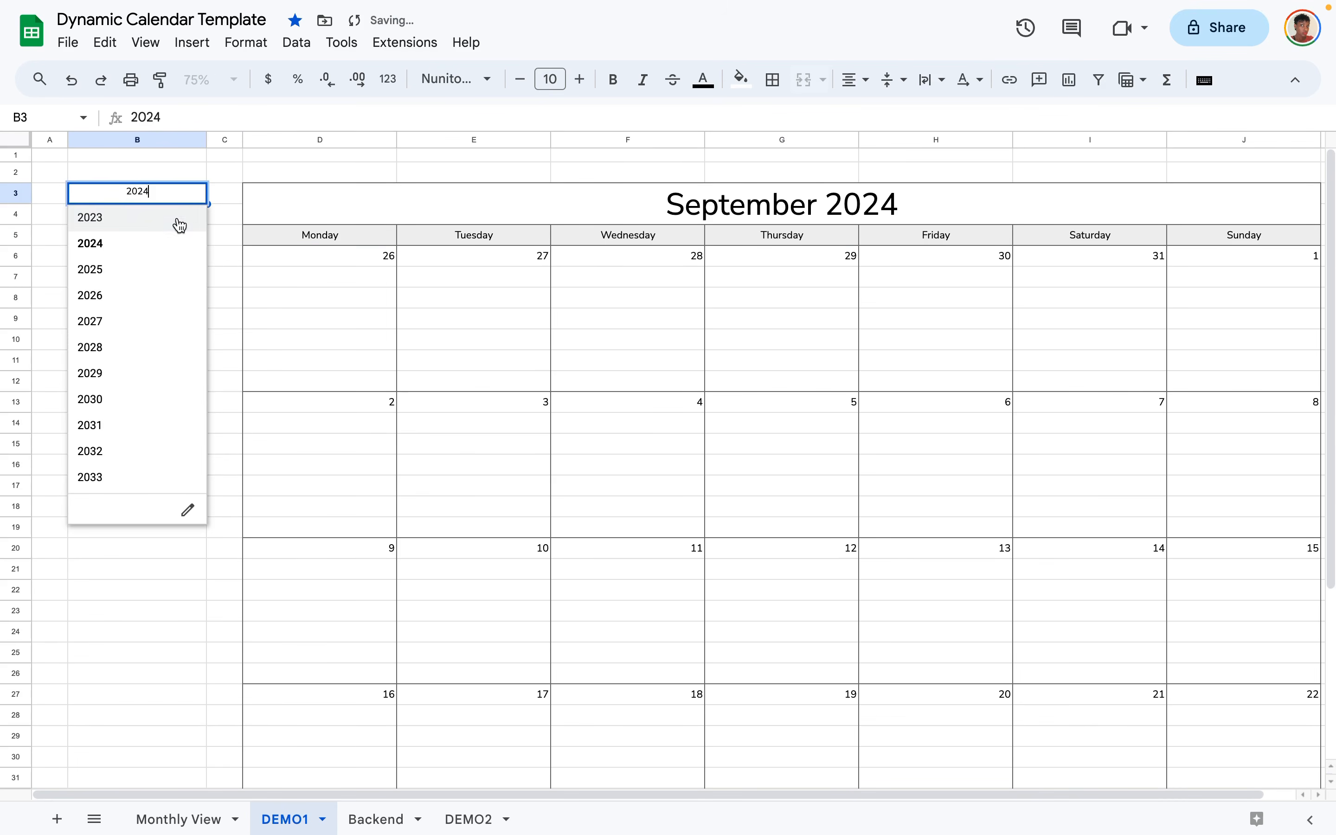
pyautogui.click(153, 275)
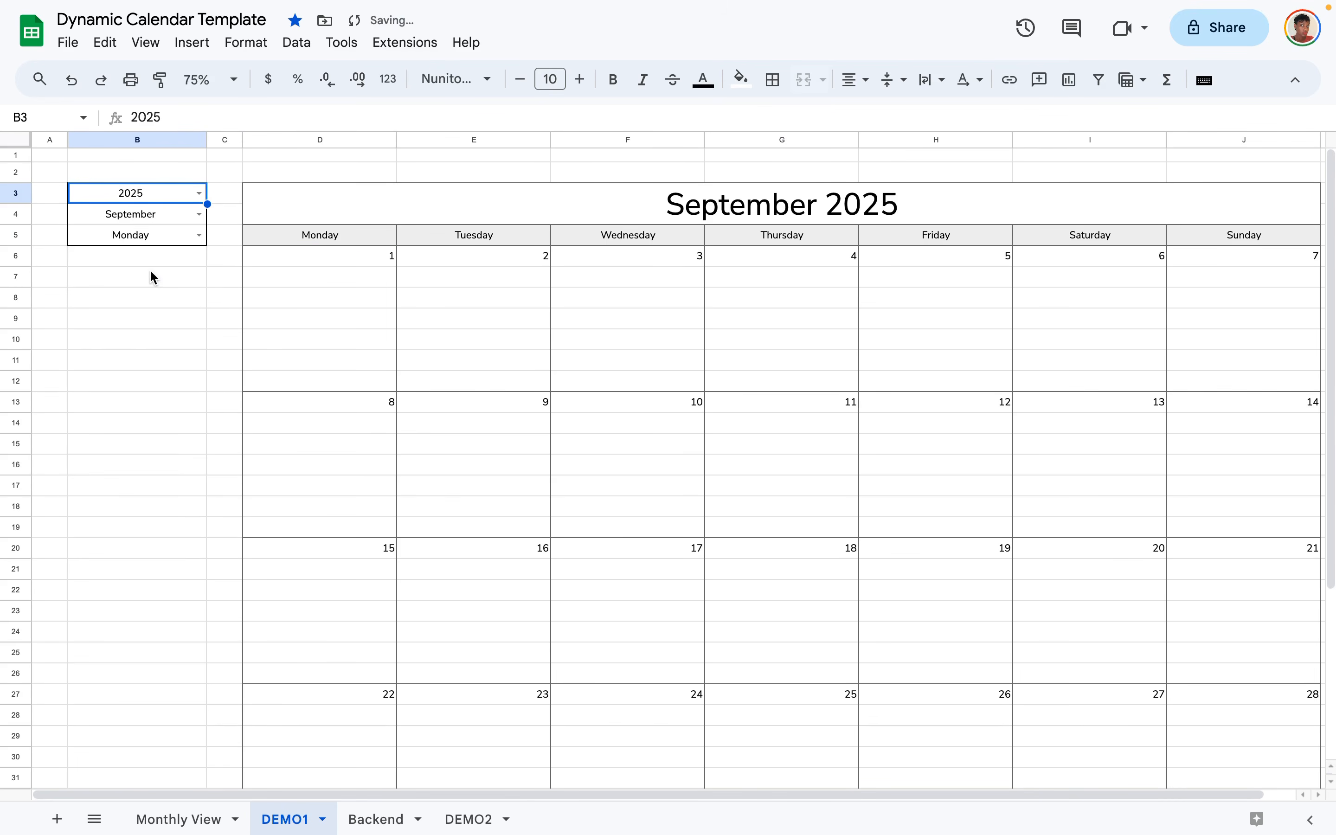
# Set the month selector to March and the year selector to 2023.
pyautogui.click(197, 216)
pyautogui.click(115, 299)
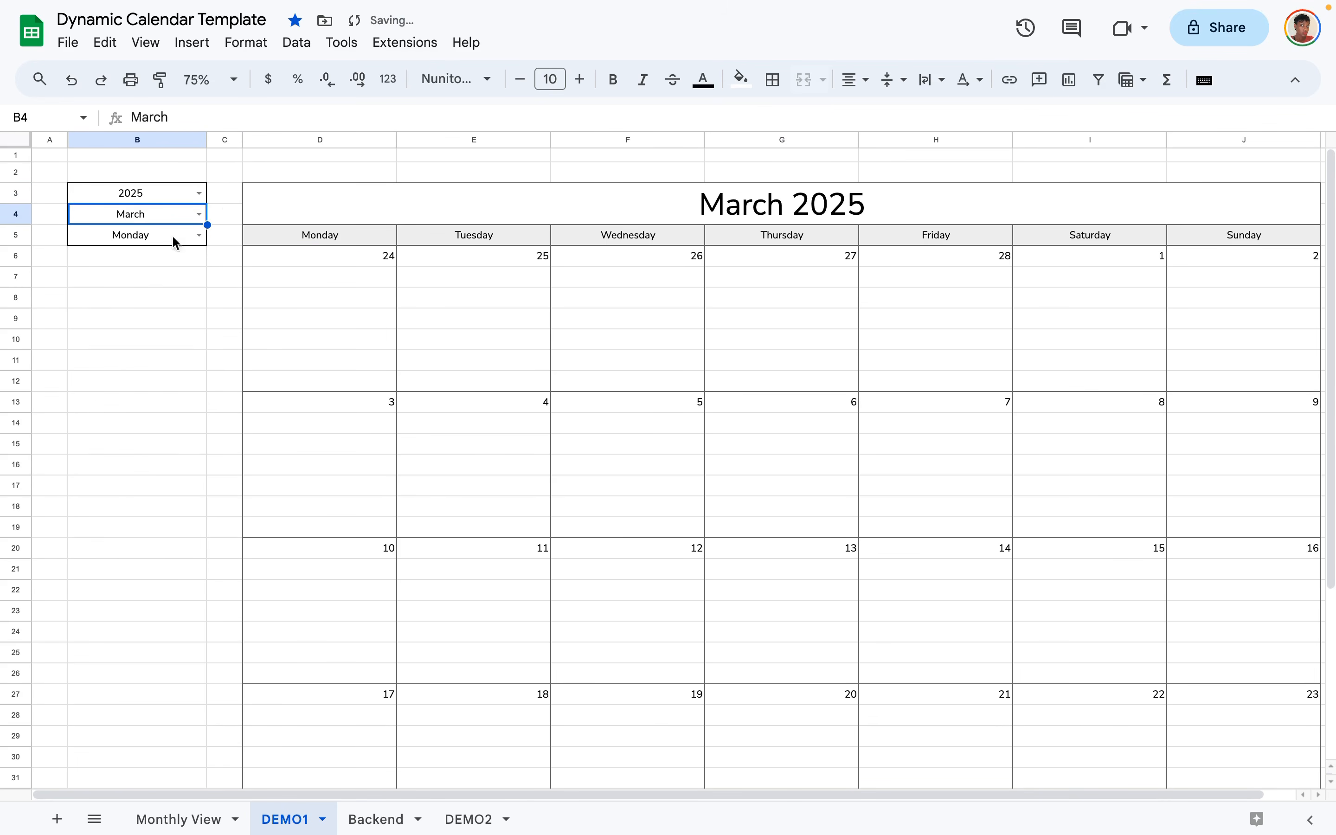
pyautogui.click(198, 193)
pyautogui.click(148, 226)
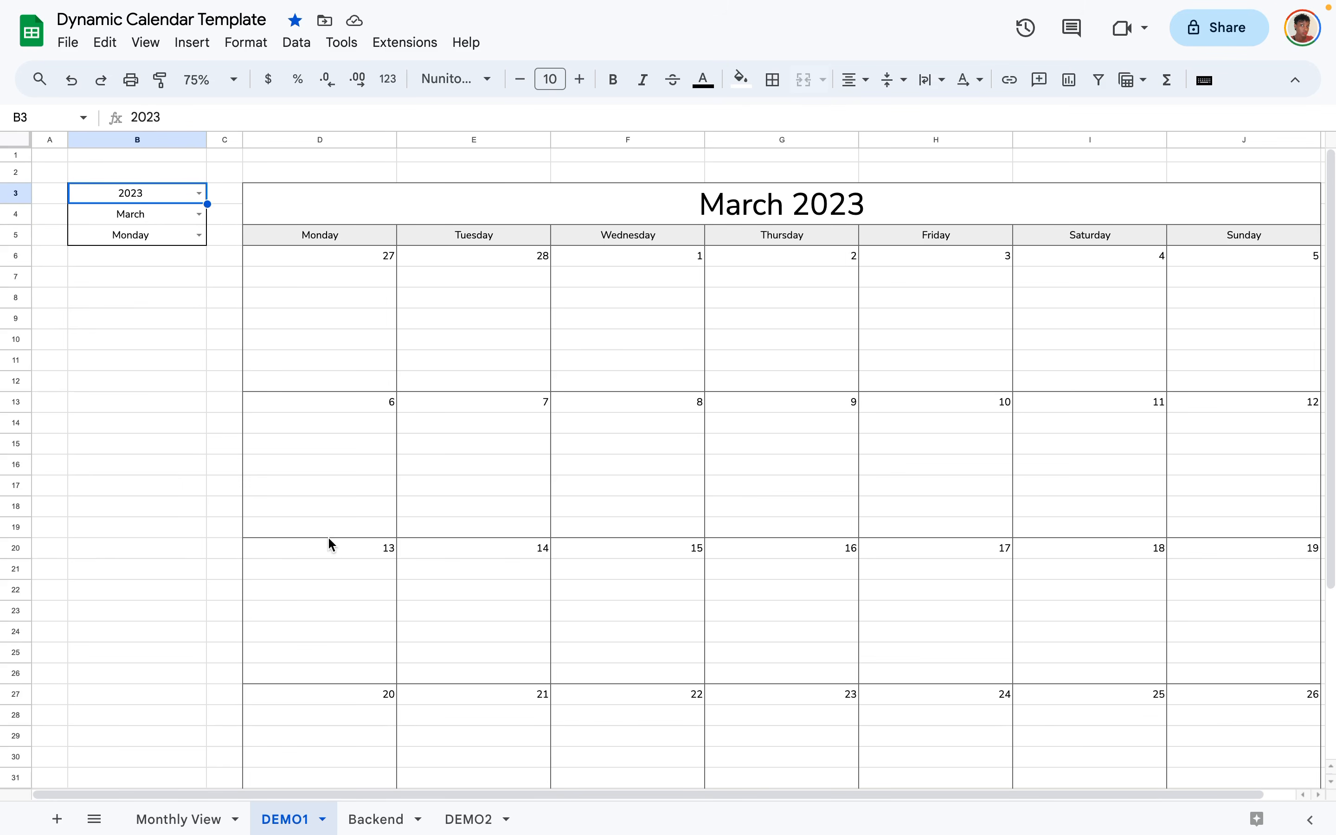
# Examine the weekly rows and overall layout of the calendar on the Monthly View sheet.
pyautogui.click(195, 823)
pyautogui.scroll(-5, 380, 558)
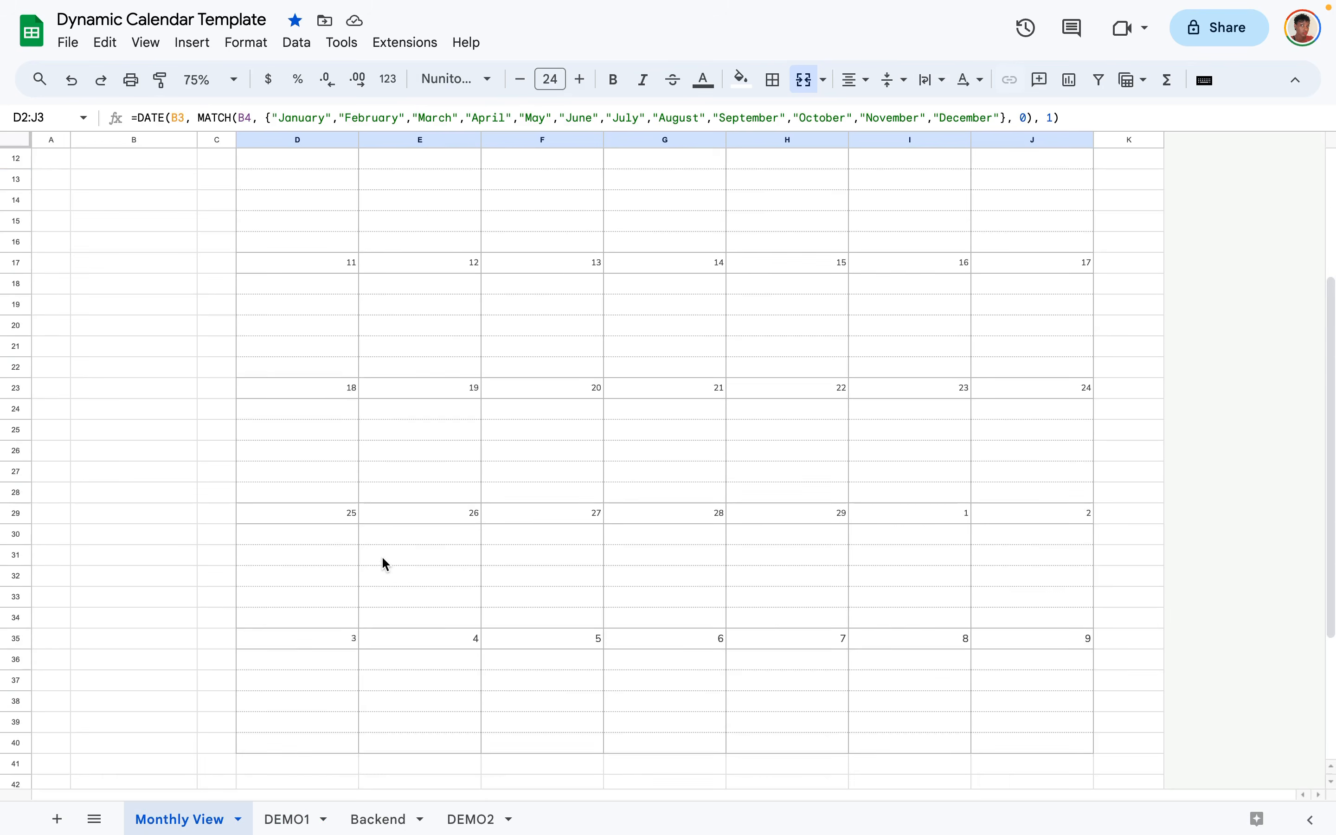
pyautogui.scroll(-5, 382, 558)
pyautogui.scroll(10, 383, 558)
pyautogui.scroll(-10, 441, 482)
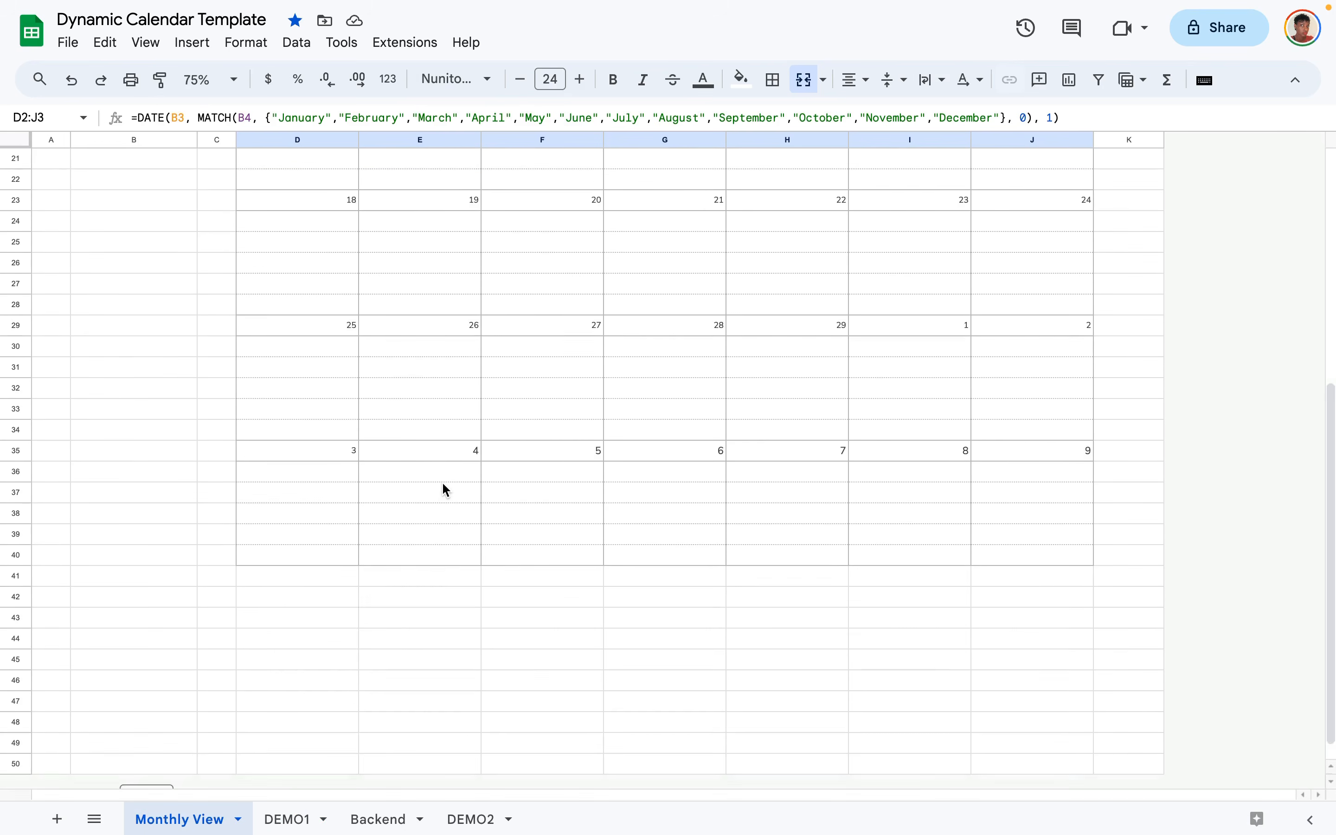
pyautogui.scroll(-3, 441, 482)
pyautogui.scroll(15, 442, 486)
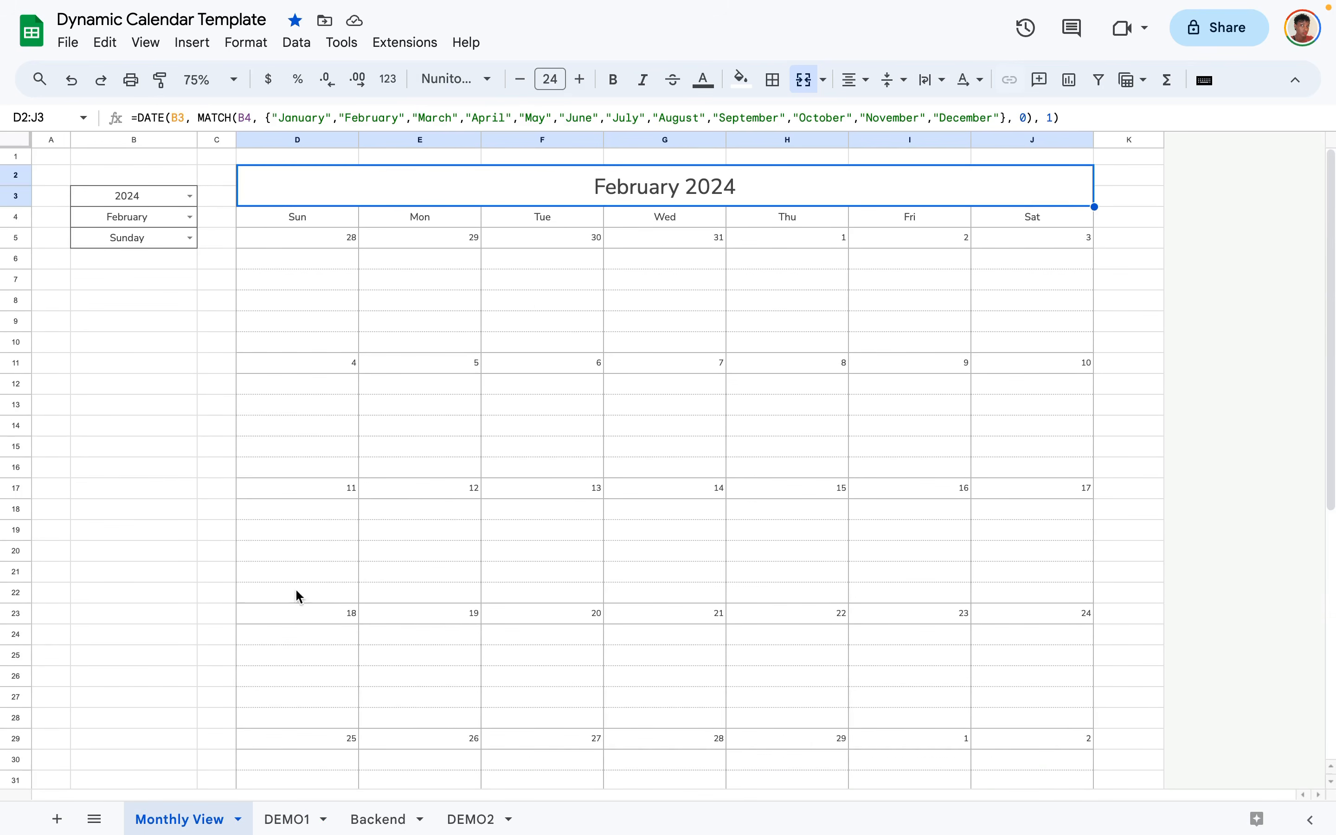
# Return to the DEMO1 sheet and set its zoom to 50%.
pyautogui.click(289, 821)
pyautogui.scroll(-3, 462, 420)
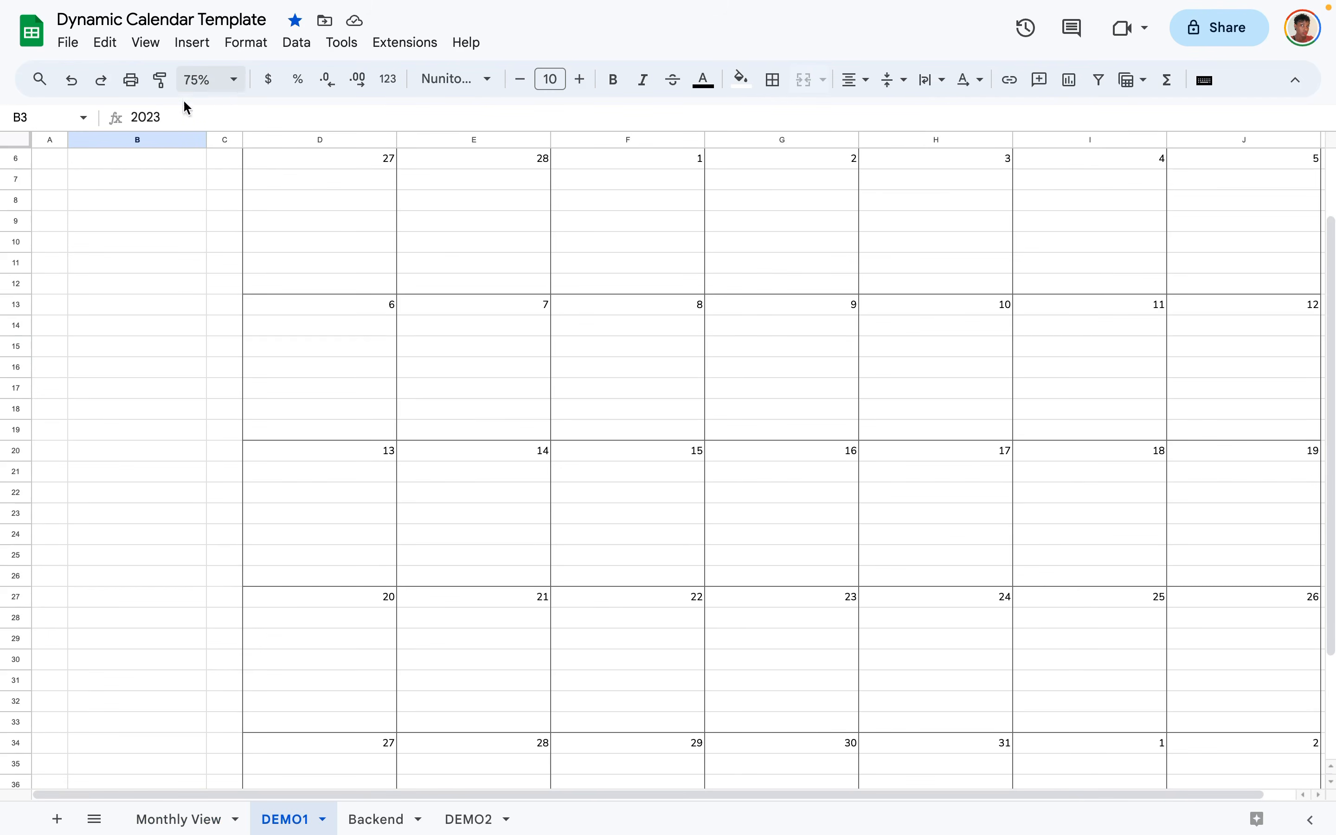
pyautogui.click(236, 81)
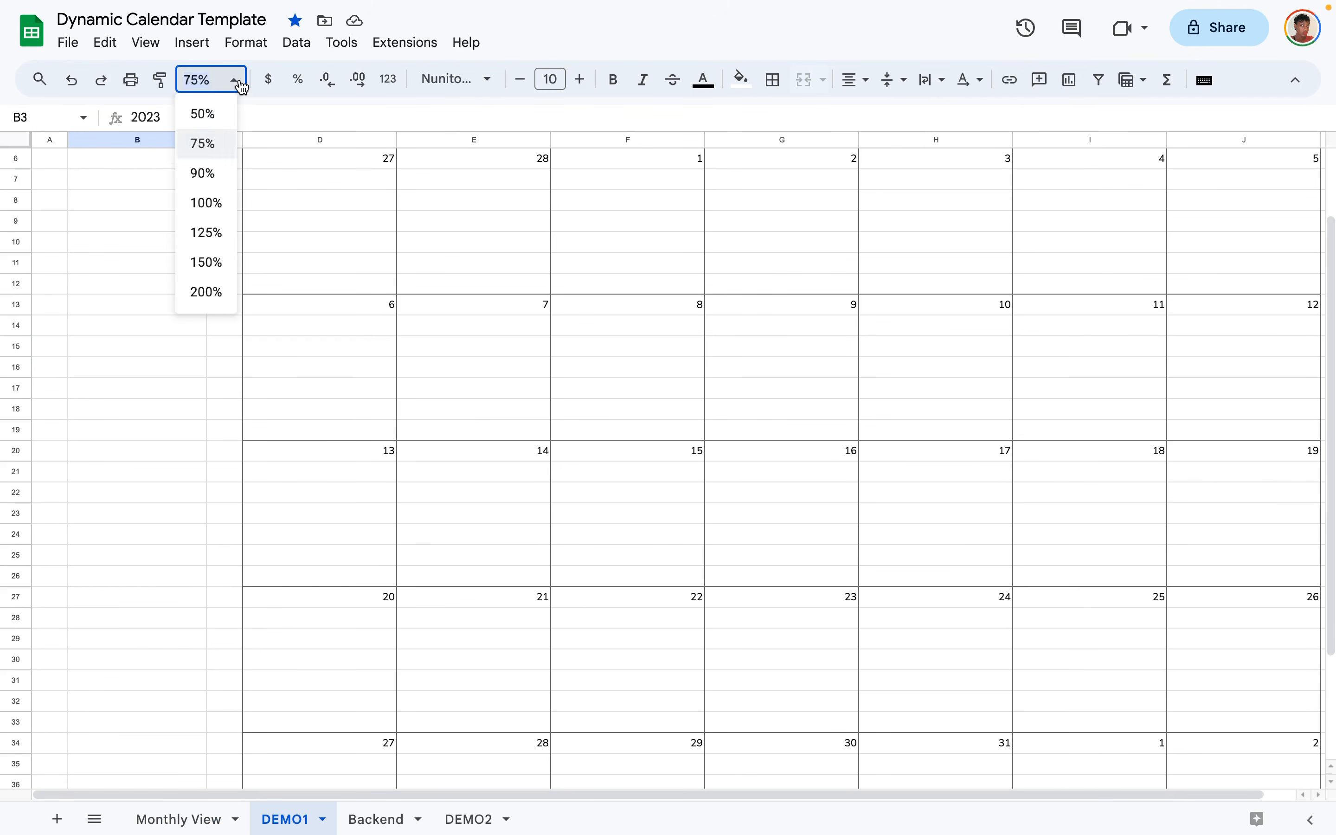
pyautogui.click(207, 124)
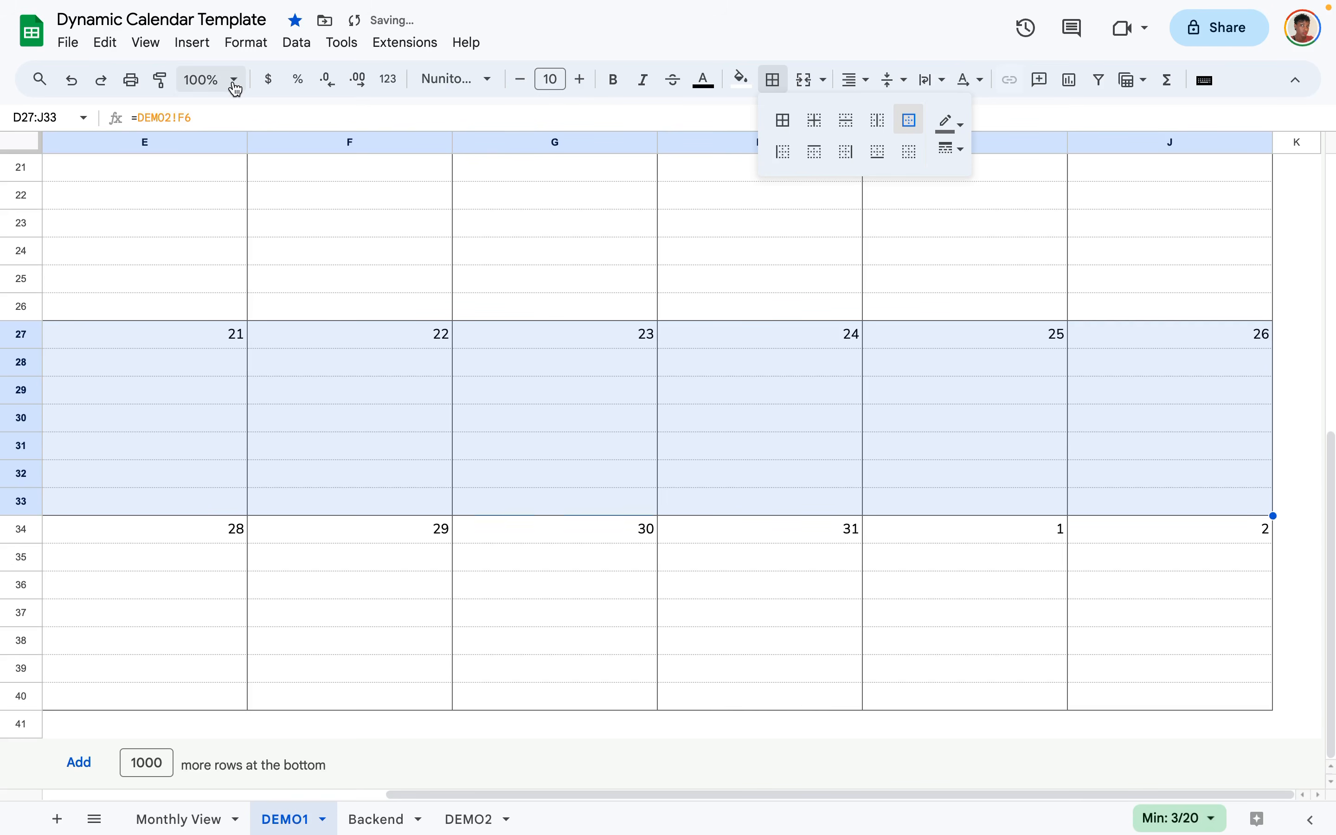
# Set the DEMO1 sheet zoom to 75% and bring the selectors and all seven weekday columns into view.
pyautogui.click(233, 83)
pyautogui.click(203, 172)
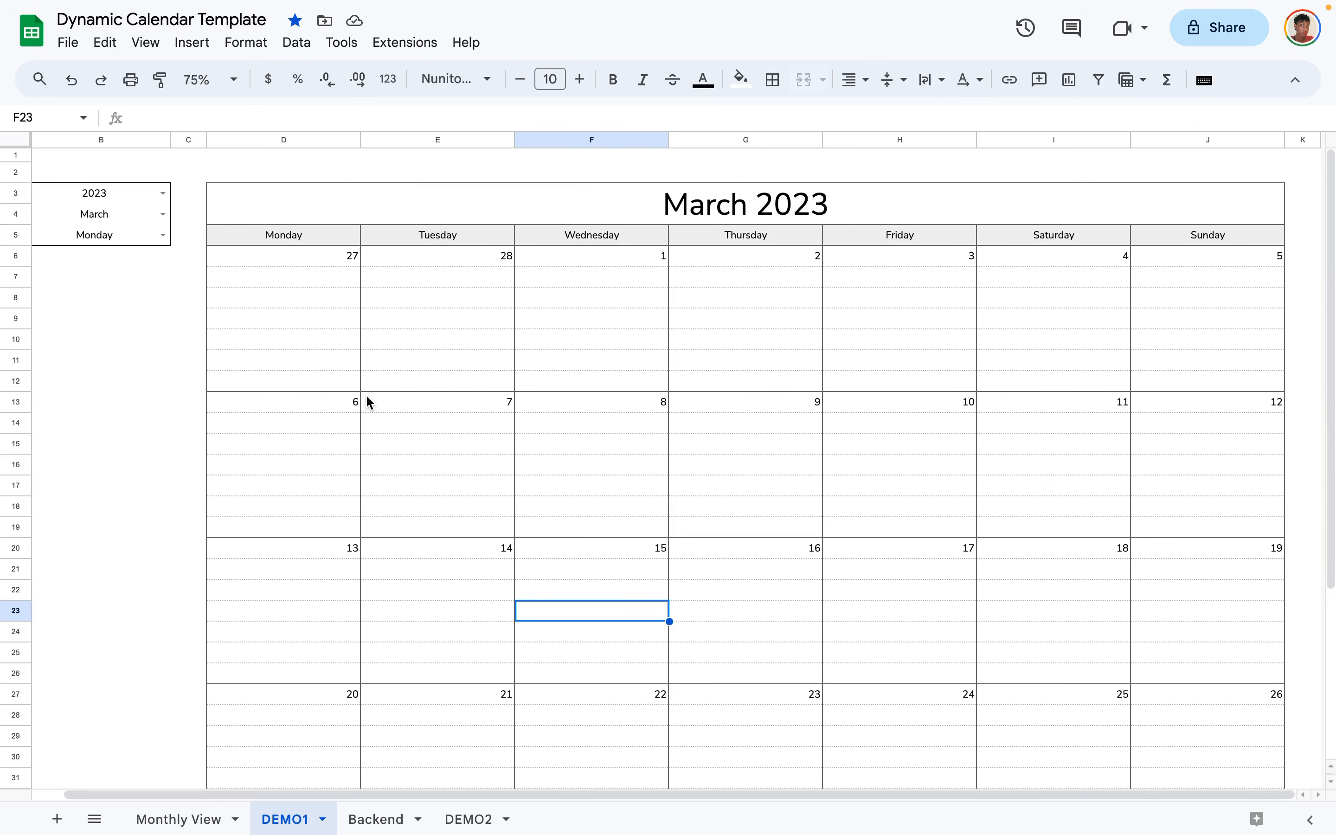
pyautogui.click(470, 217)
pyautogui.hscroll(-2, 450, 210)
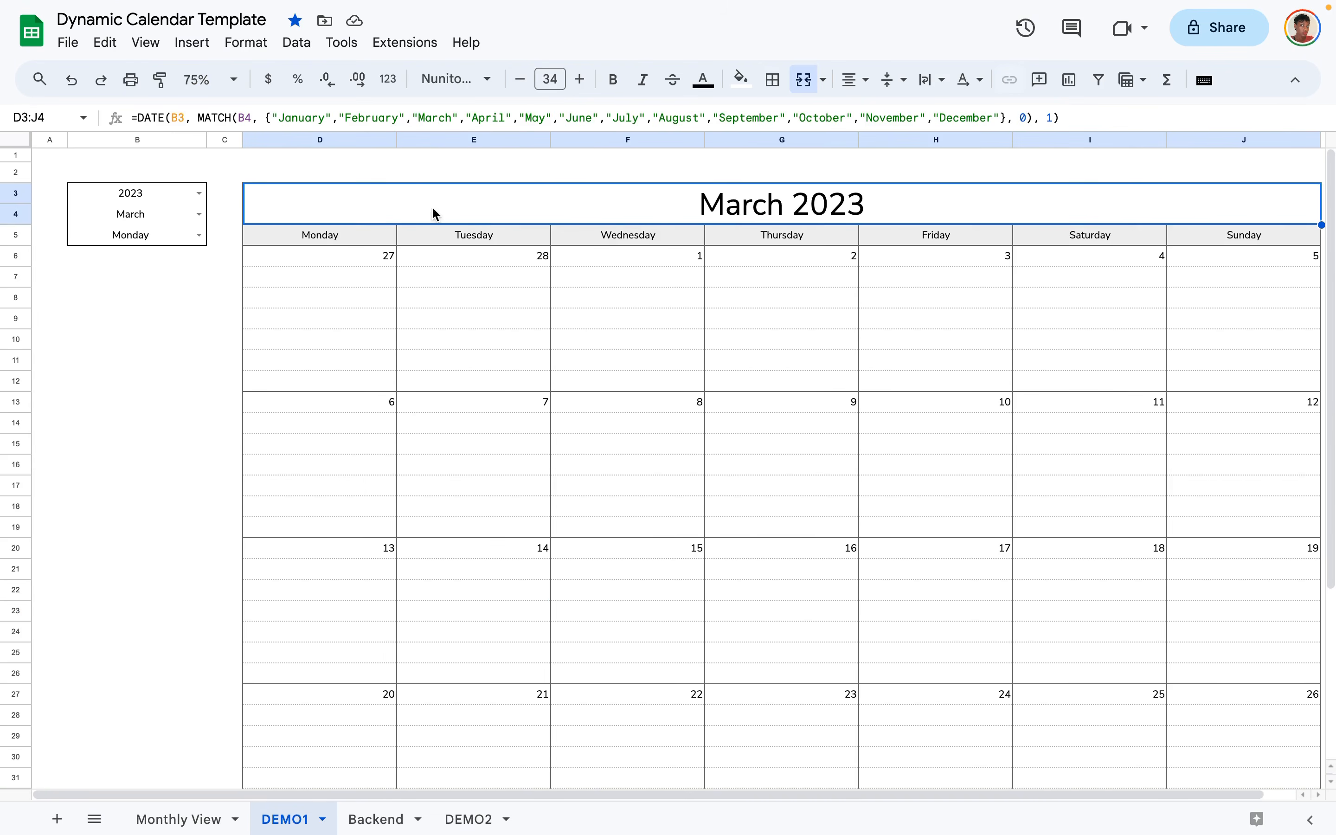
pyautogui.click(400, 404)
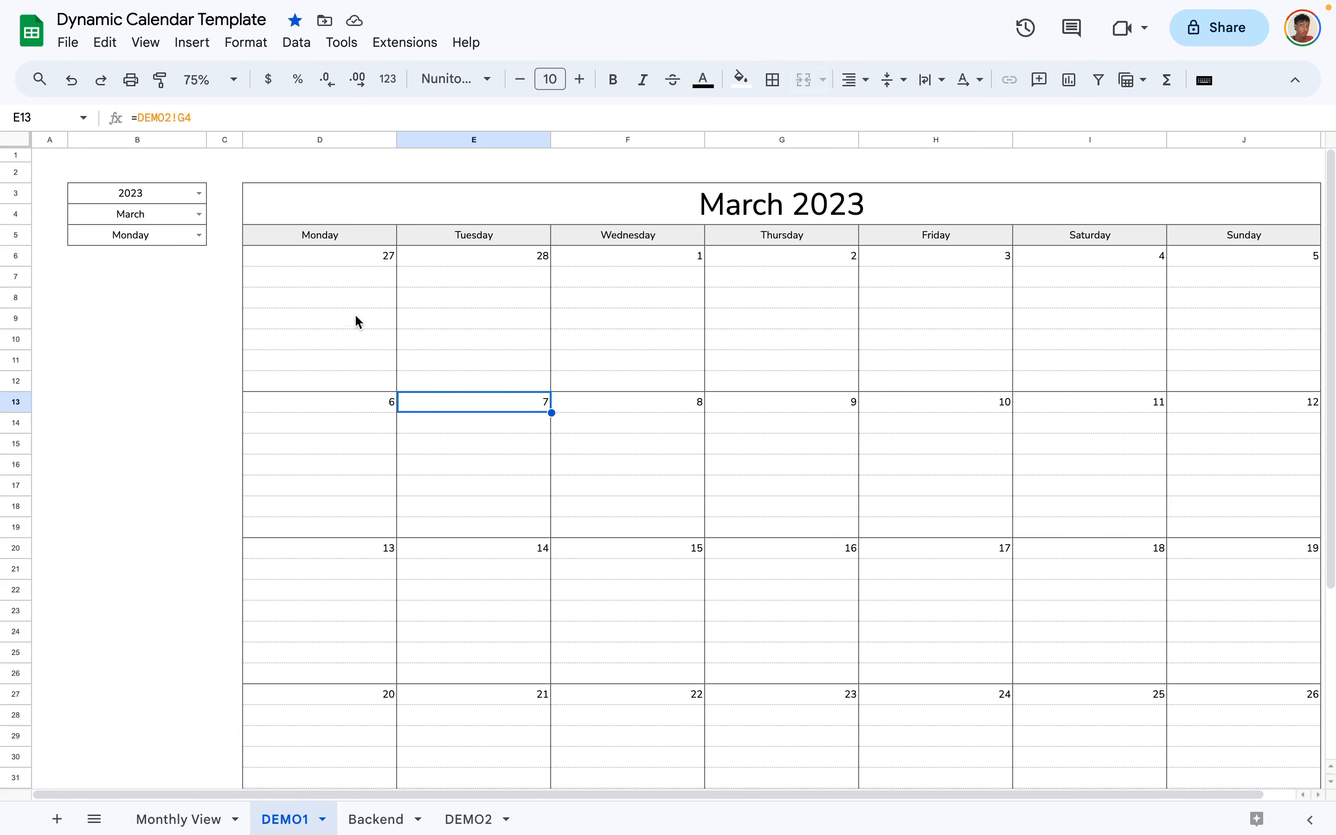
pyautogui.click(334, 326)
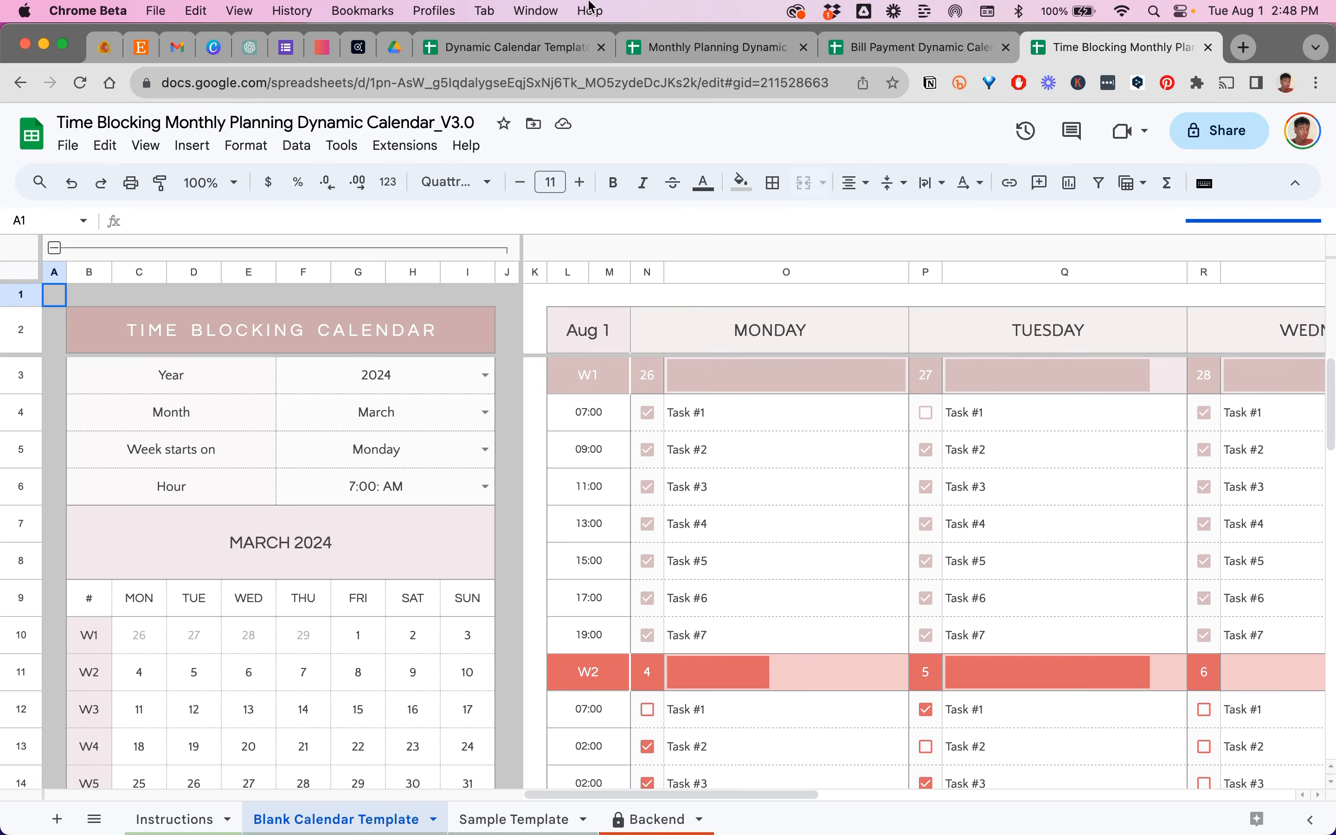
# View the Monthly Planning Dynamic Calendar_V3.0 spreadsheet and the Bill Payment Dynamic Calendar_V1 spreadsheet.
pyautogui.click(667, 48)
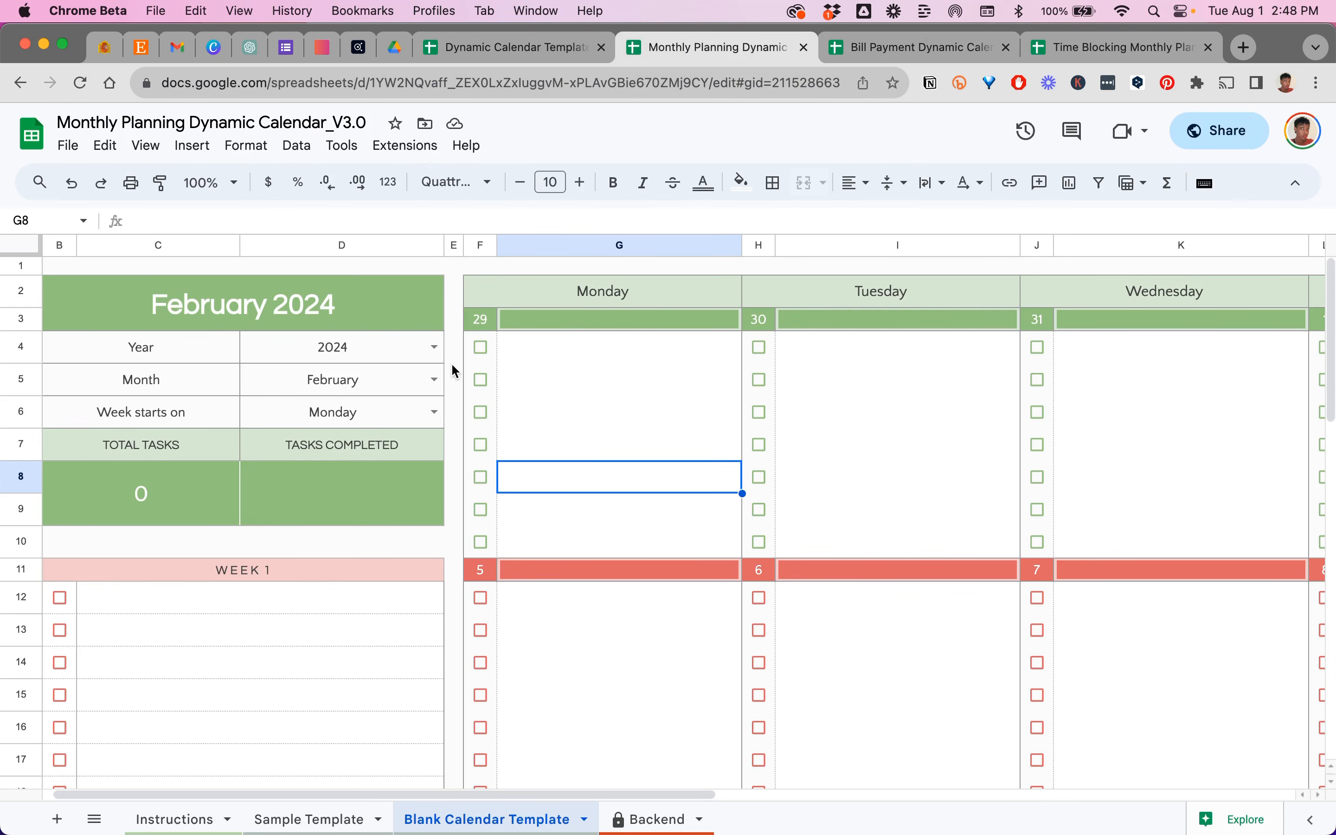
pyautogui.click(868, 44)
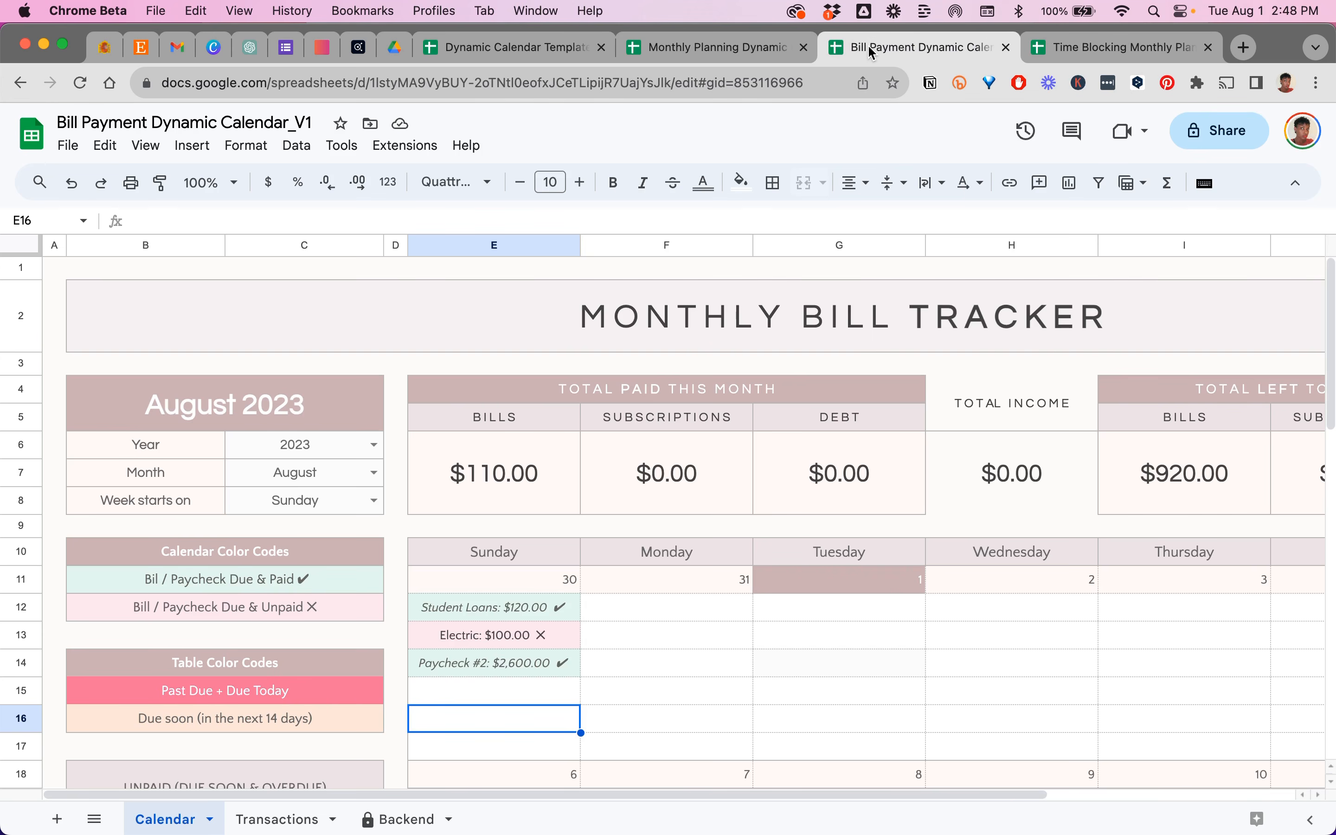